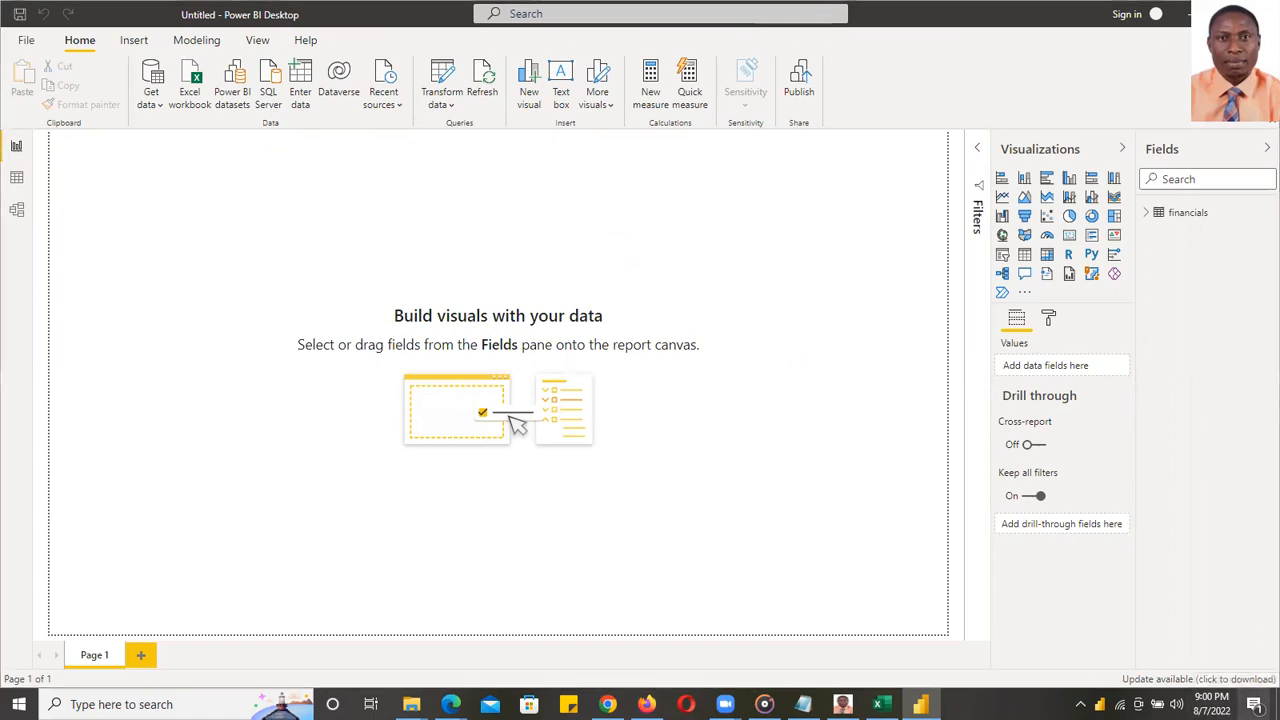
# - Turn Night light off from the Action Center, then close the panel
pyautogui.click(1254, 704)
pyautogui.click(1174, 487)
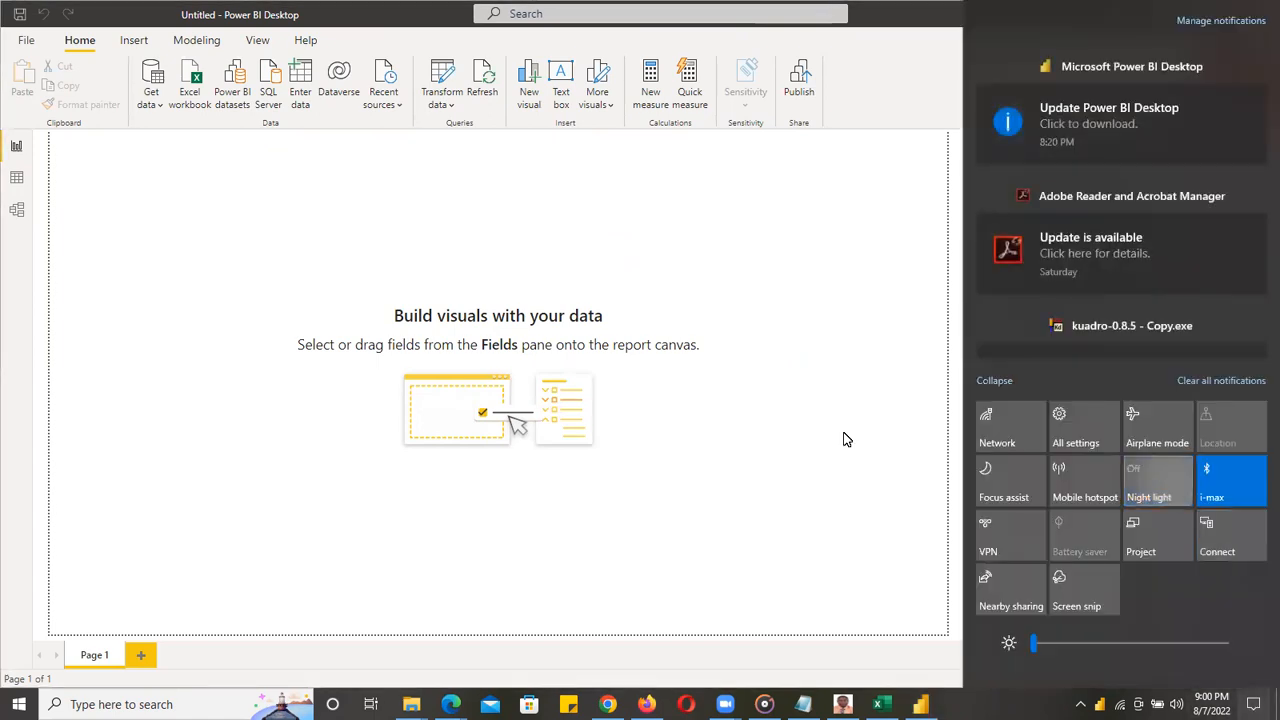
pyautogui.click(714, 397)
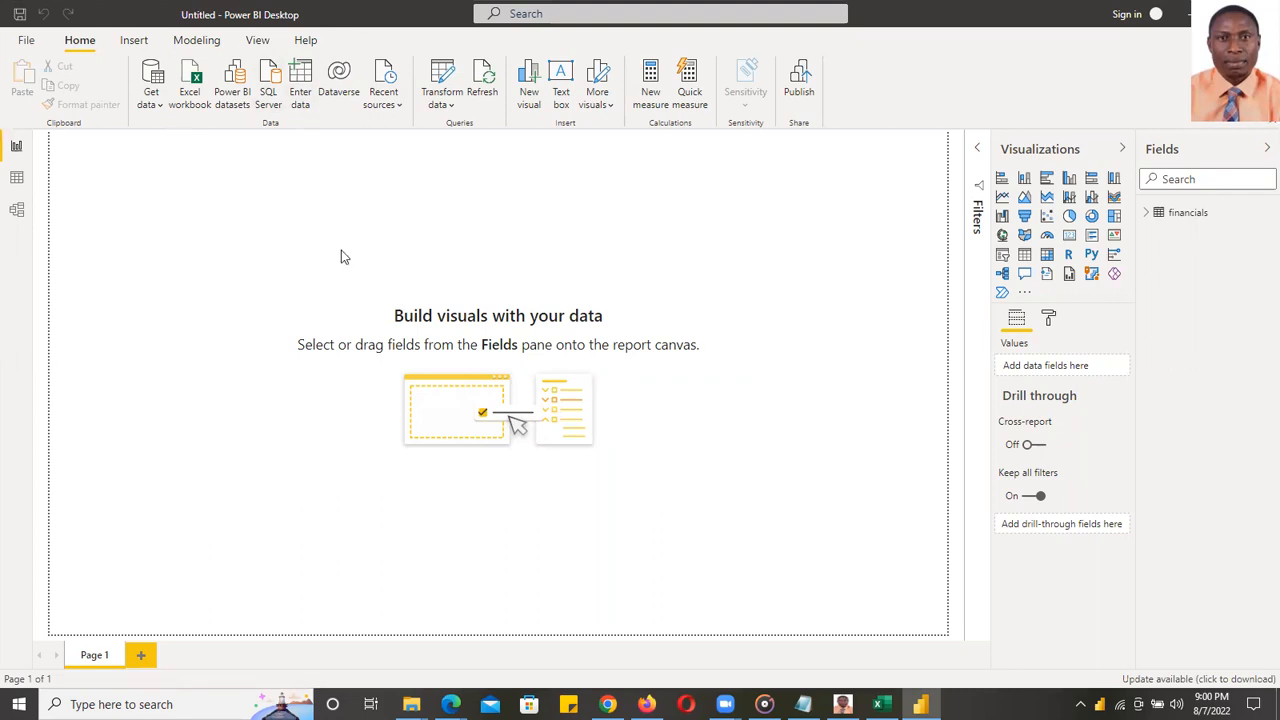
# - Save the report with the file name DAT in the excelcapstoneproject folder
pyautogui.click(26, 42)
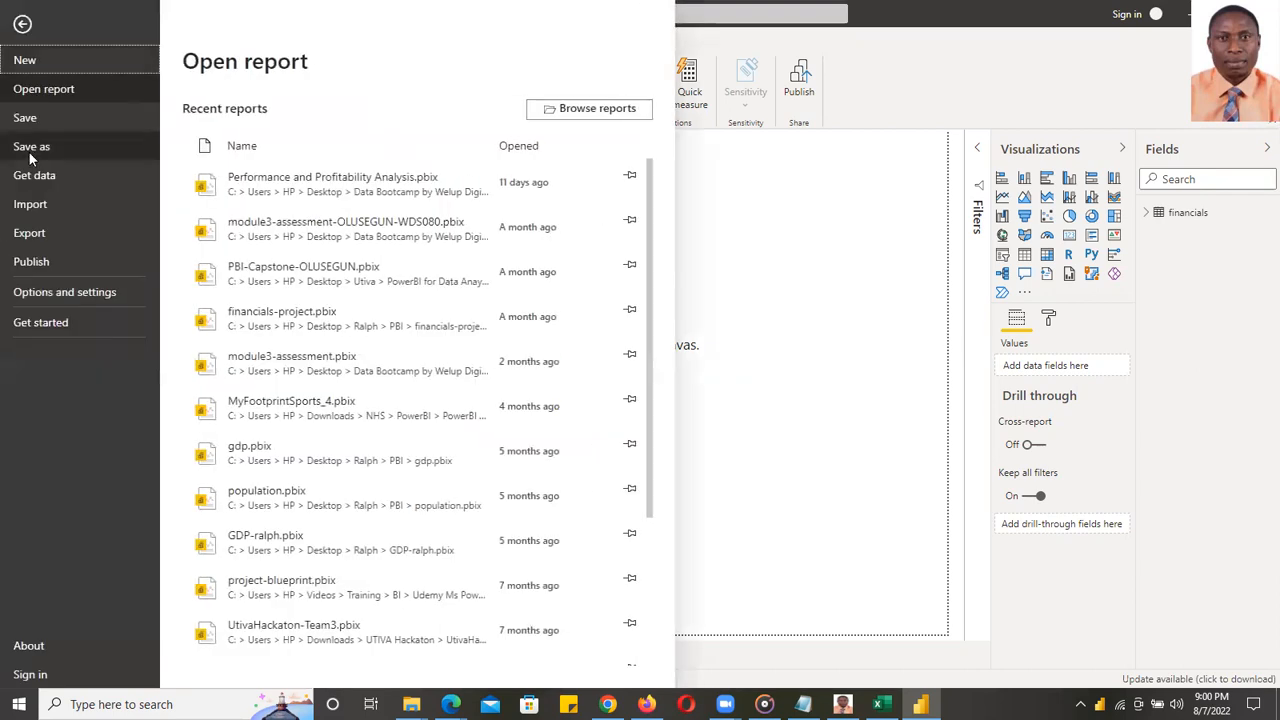
pyautogui.click(31, 148)
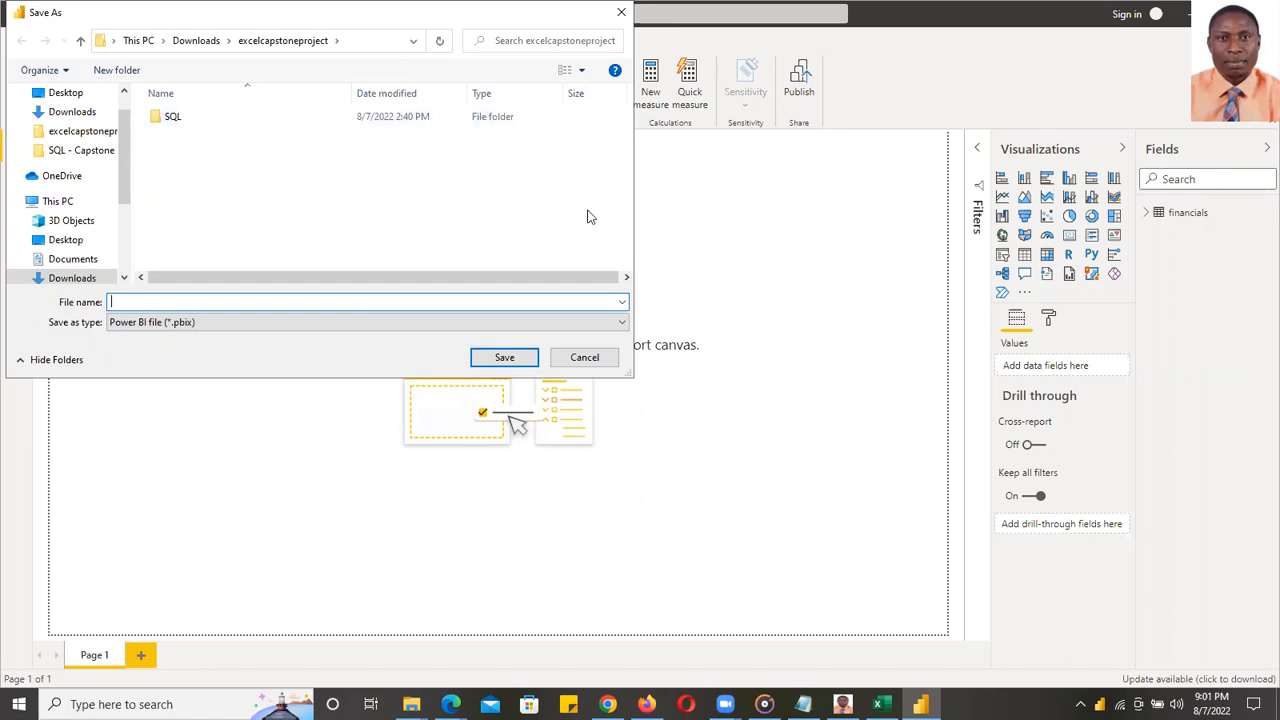
pyautogui.click(578, 368)
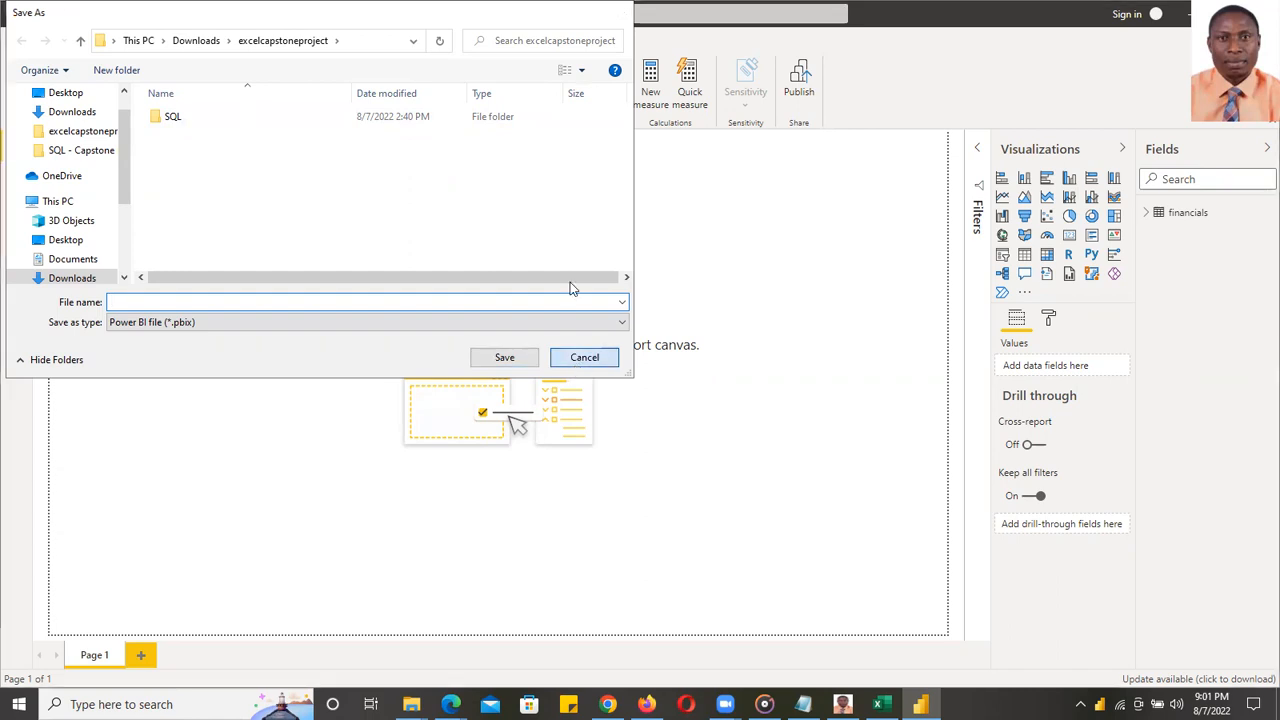
pyautogui.hotkey('ctrl', 's')
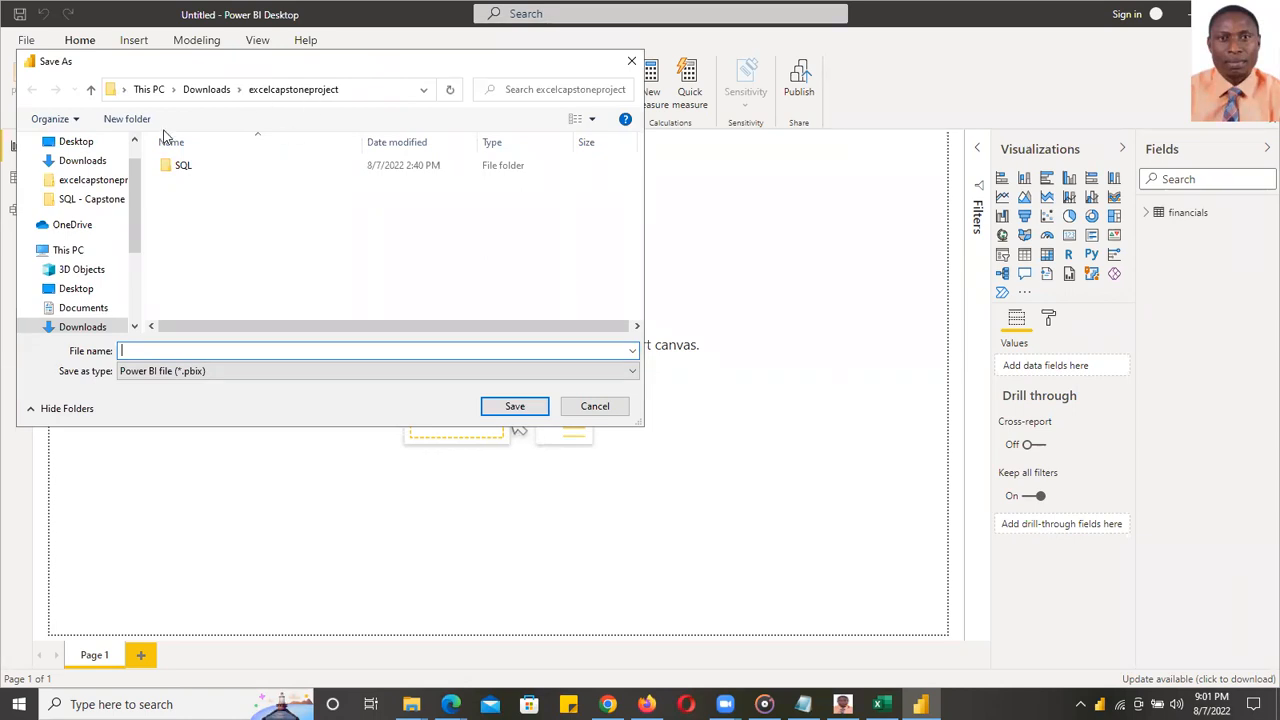
pyautogui.scroll(2, 138, 172)
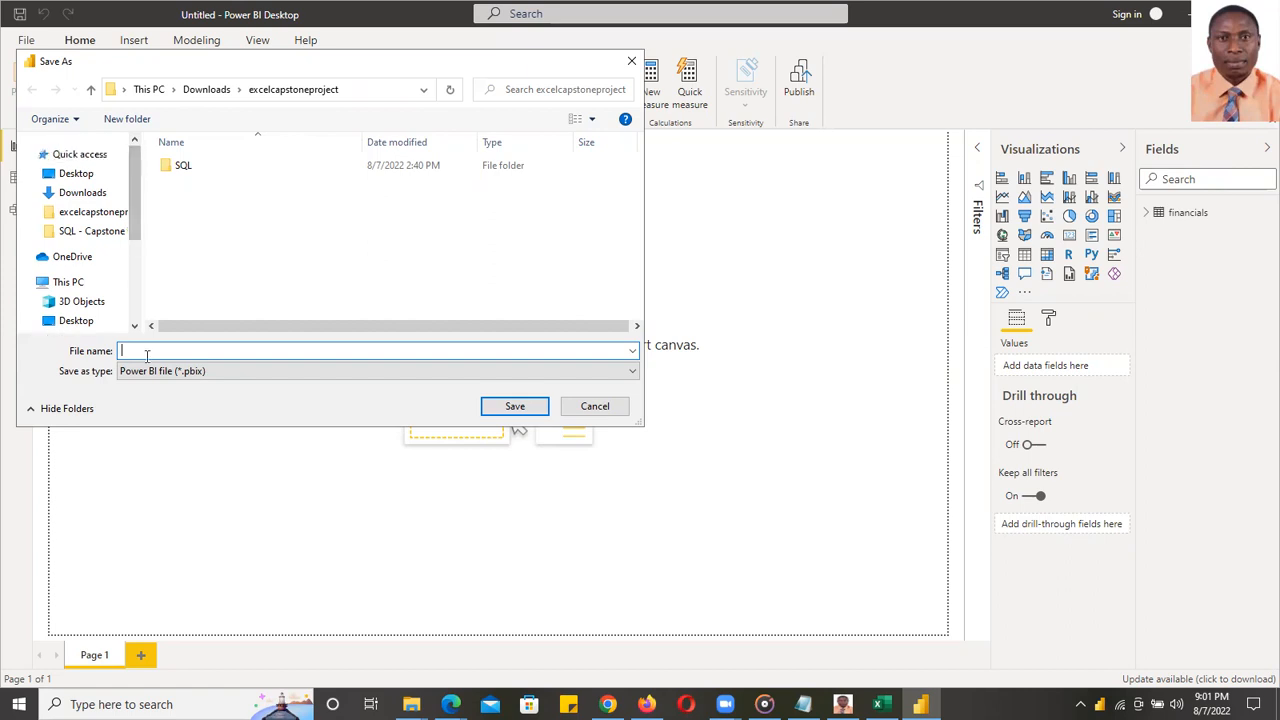
pyautogui.write('DAT')
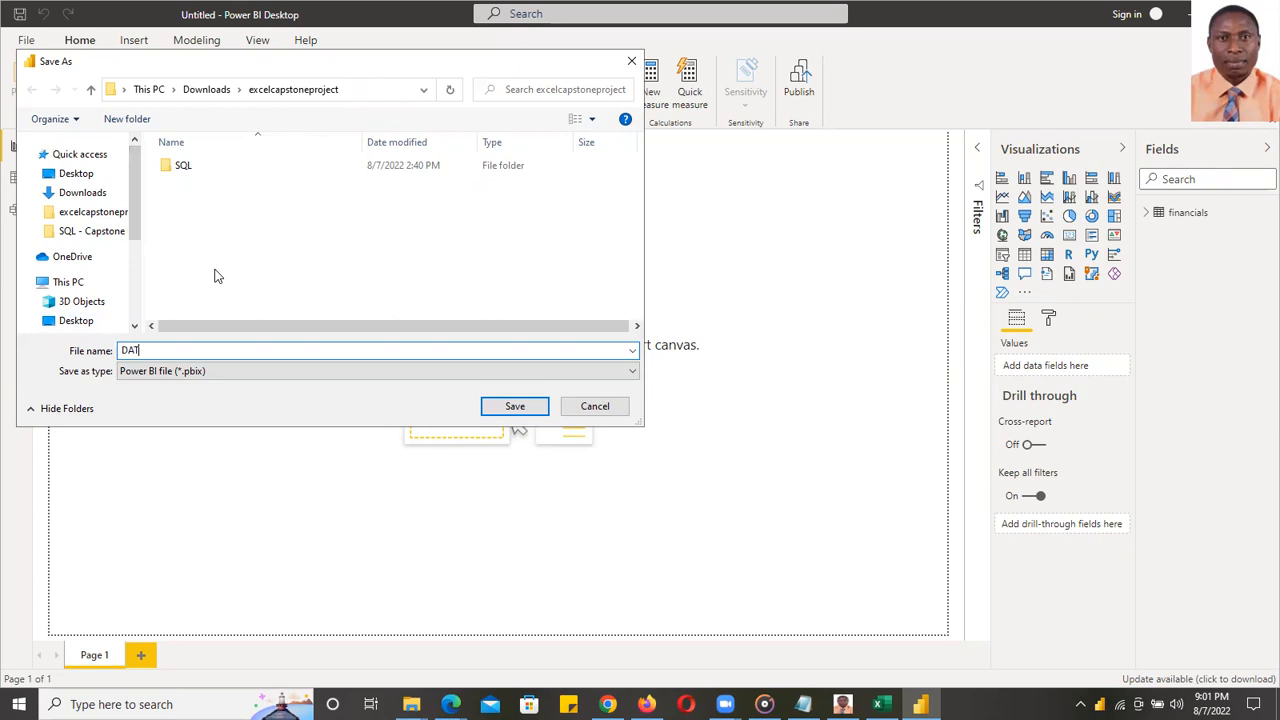
pyautogui.click(515, 407)
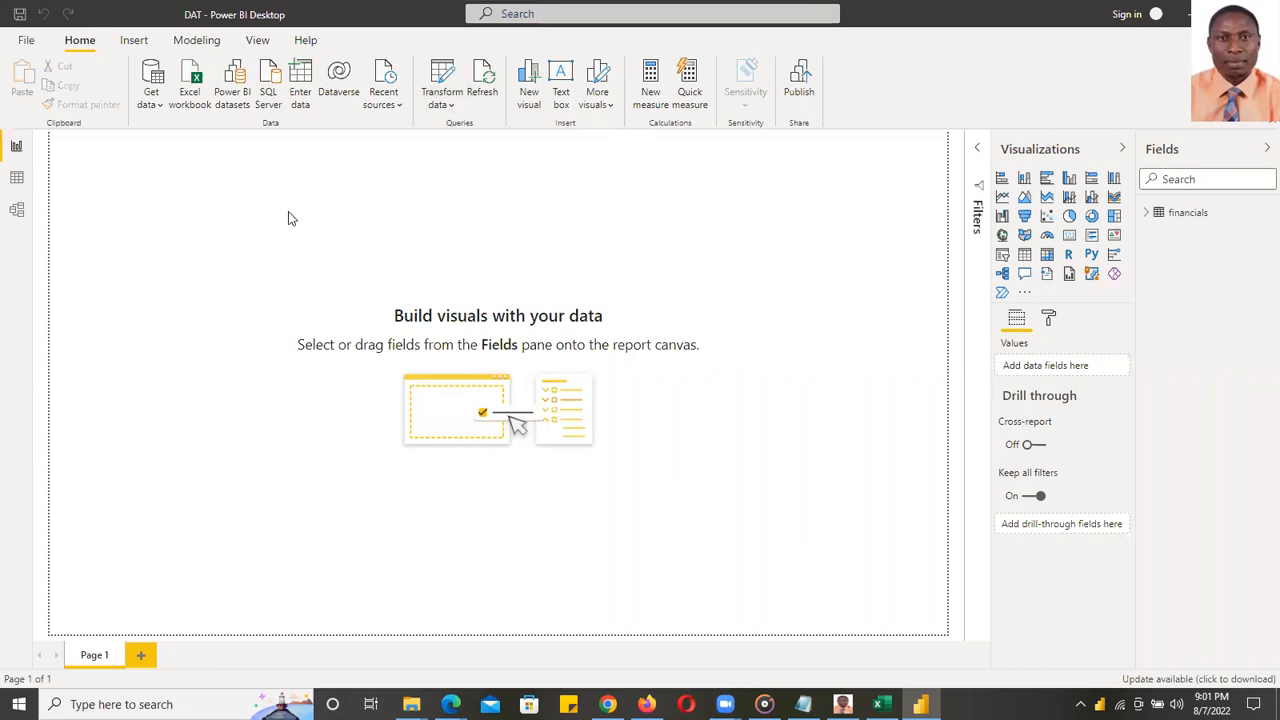
pyautogui.click(26, 40)
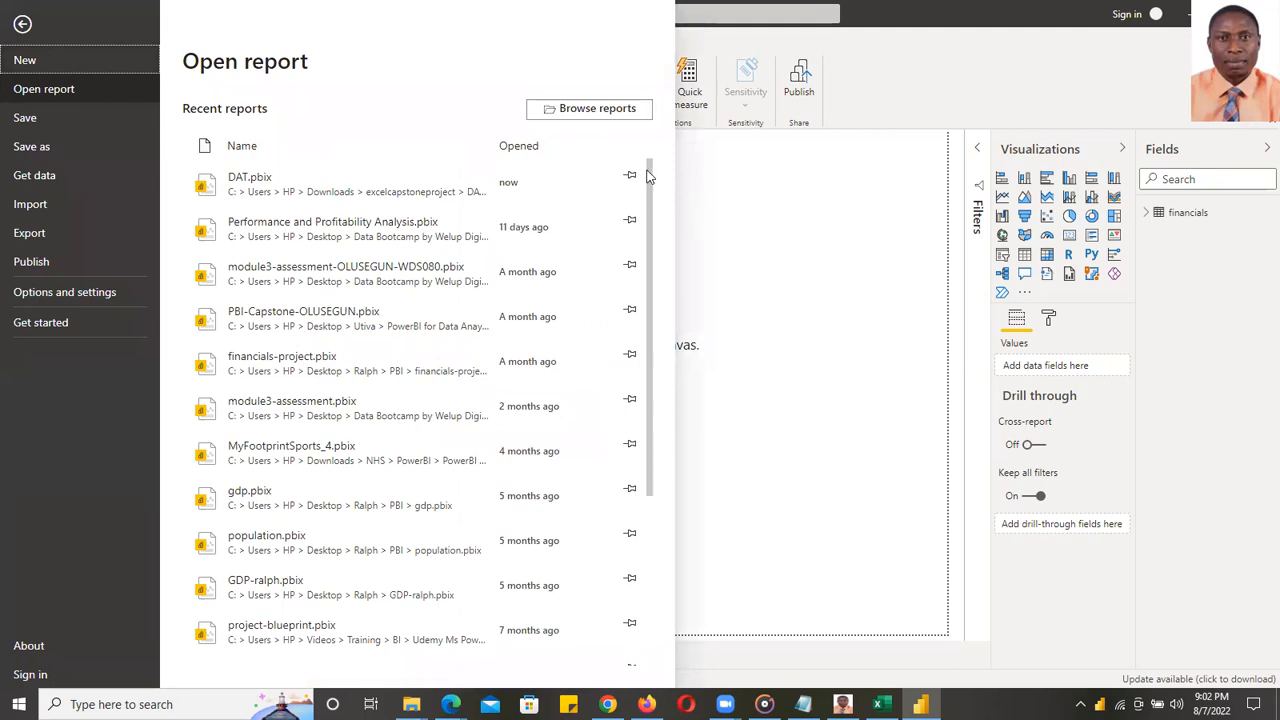
pyautogui.moveTo(651, 171); pyautogui.dragTo(651, 434)
pyautogui.scroll(6, 632, 265)
pyautogui.moveTo(649, 189); pyautogui.dragTo(630, 438)
pyautogui.moveTo(640, 325); pyautogui.dragTo(646, 150)
pyautogui.scroll(-5, 651, 170)
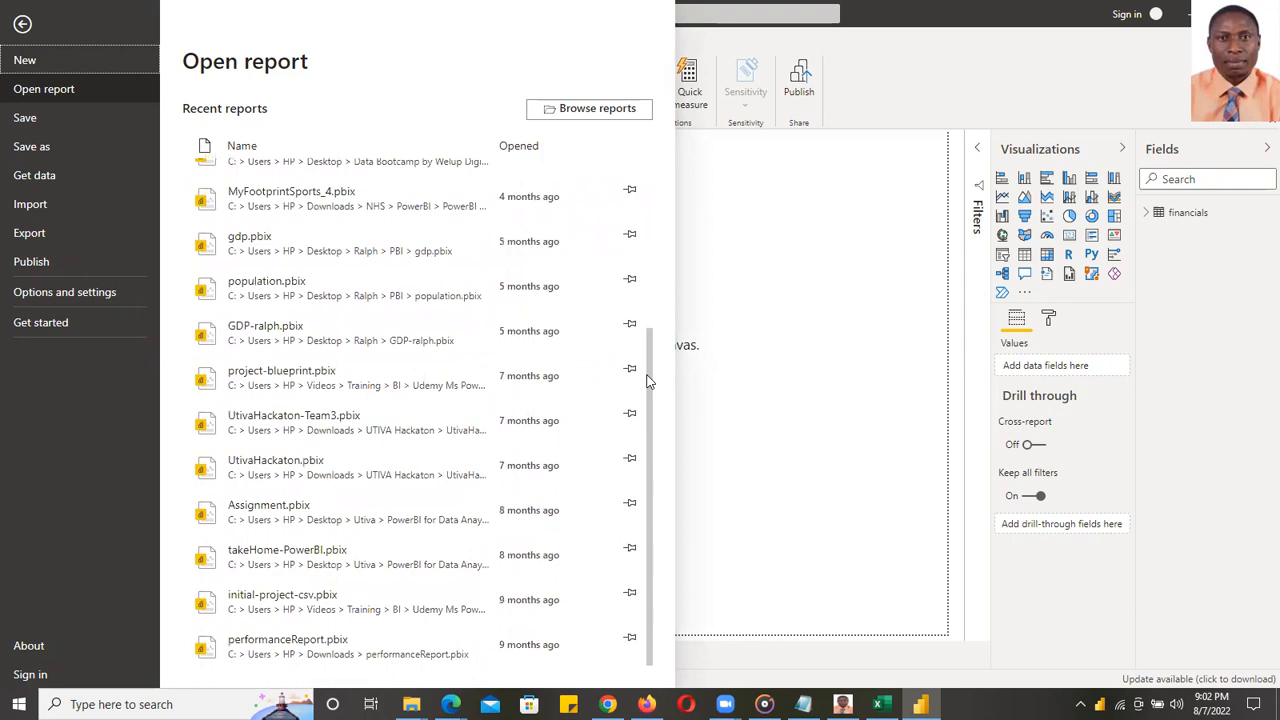
pyautogui.scroll(5, 645, 160)
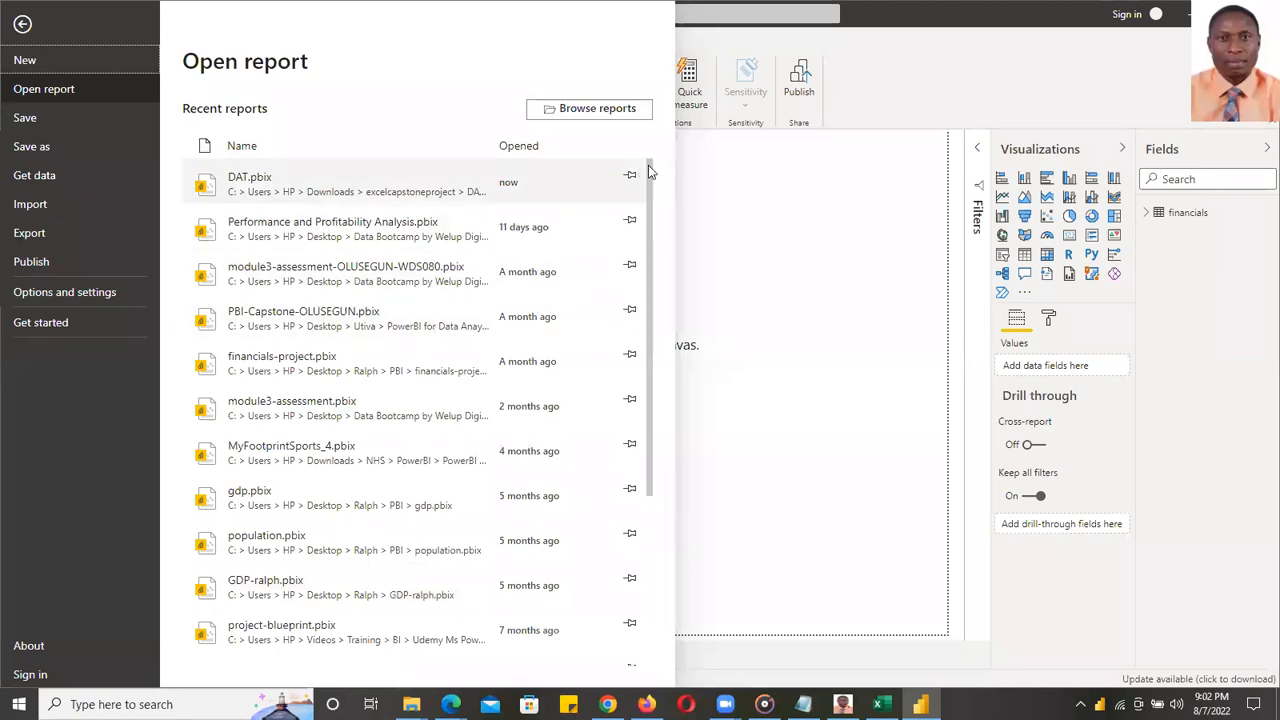
pyautogui.moveTo(650, 171); pyautogui.dragTo(650, 172)
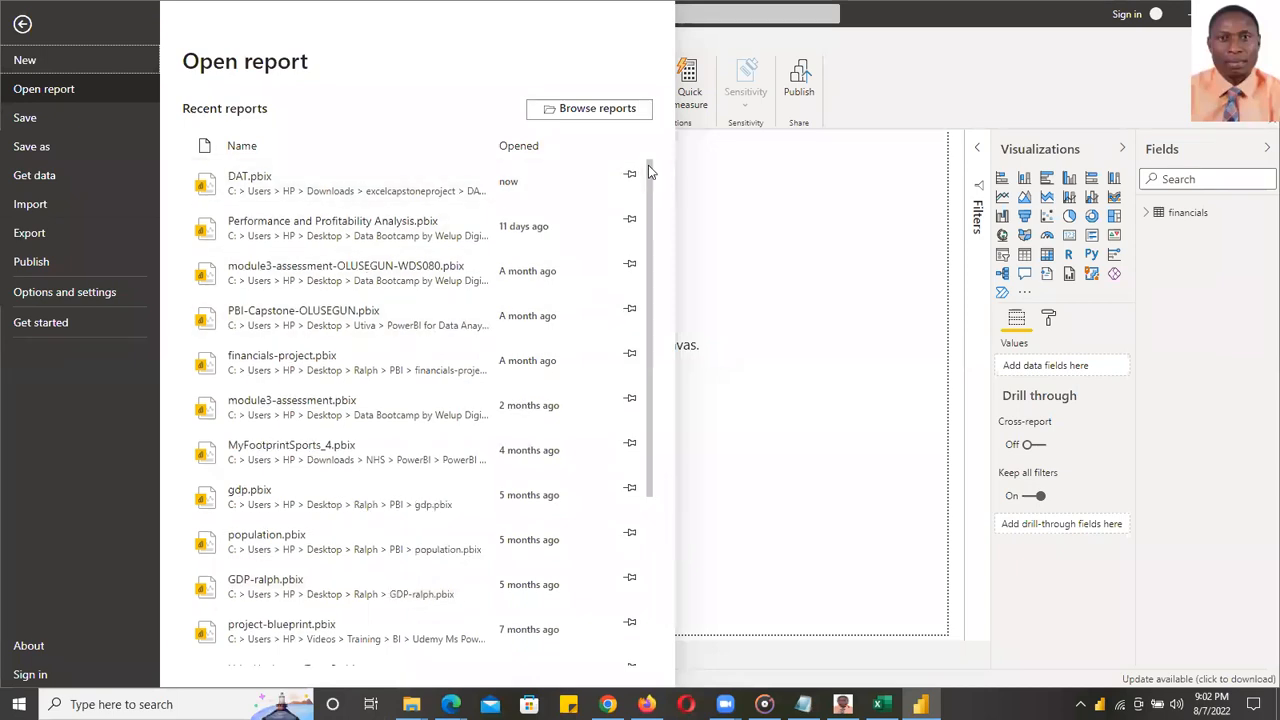
pyautogui.moveTo(648, 171); pyautogui.dragTo(768, 204)
pyautogui.click(771, 218)
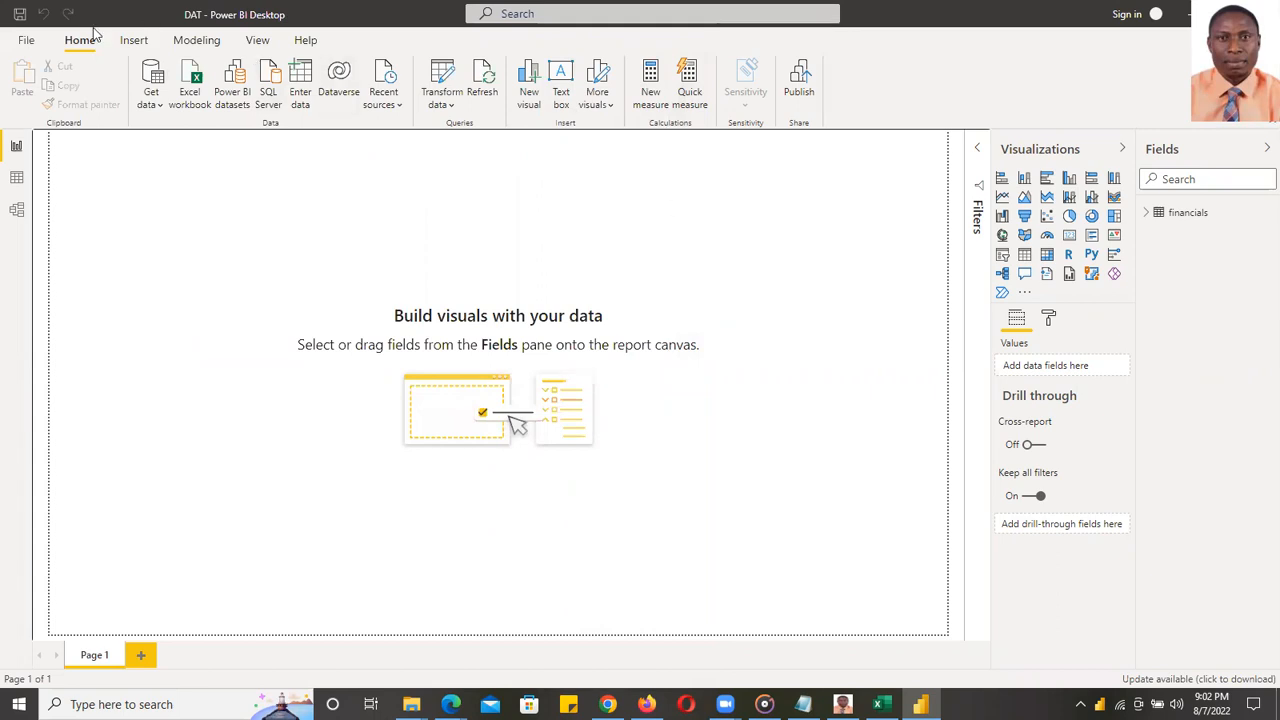
pyautogui.click(22, 40)
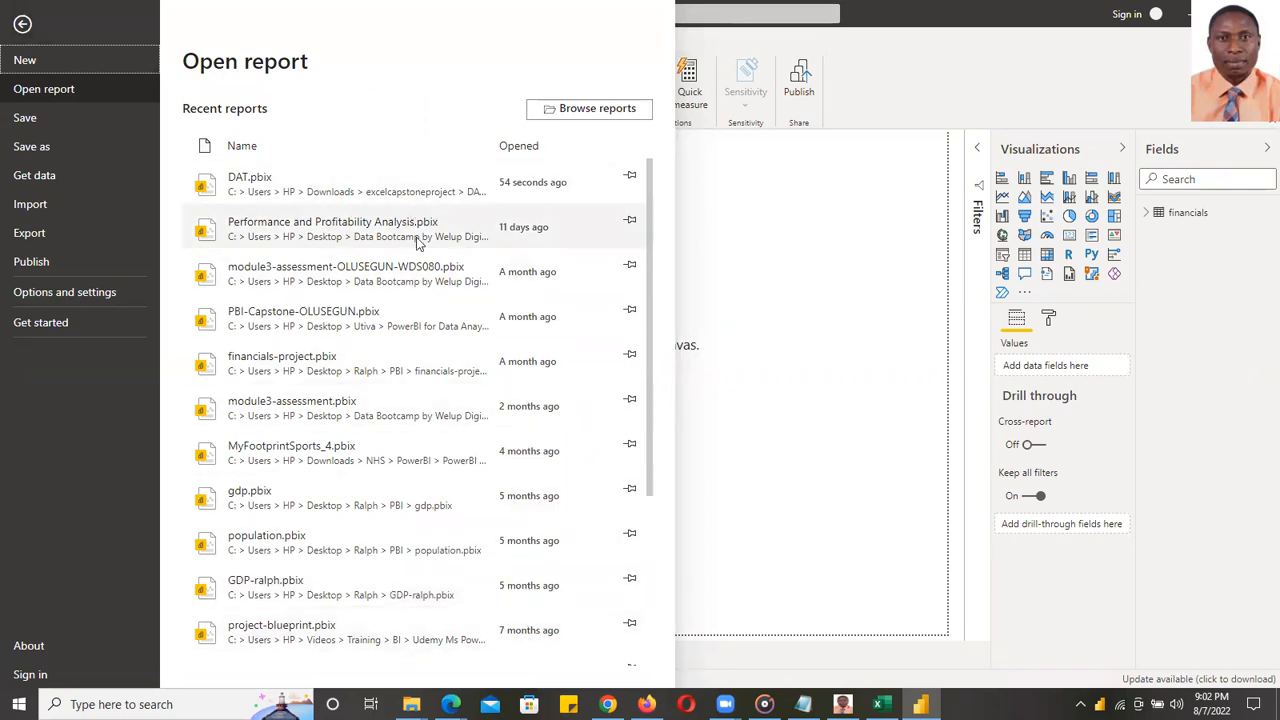
pyautogui.click(836, 242)
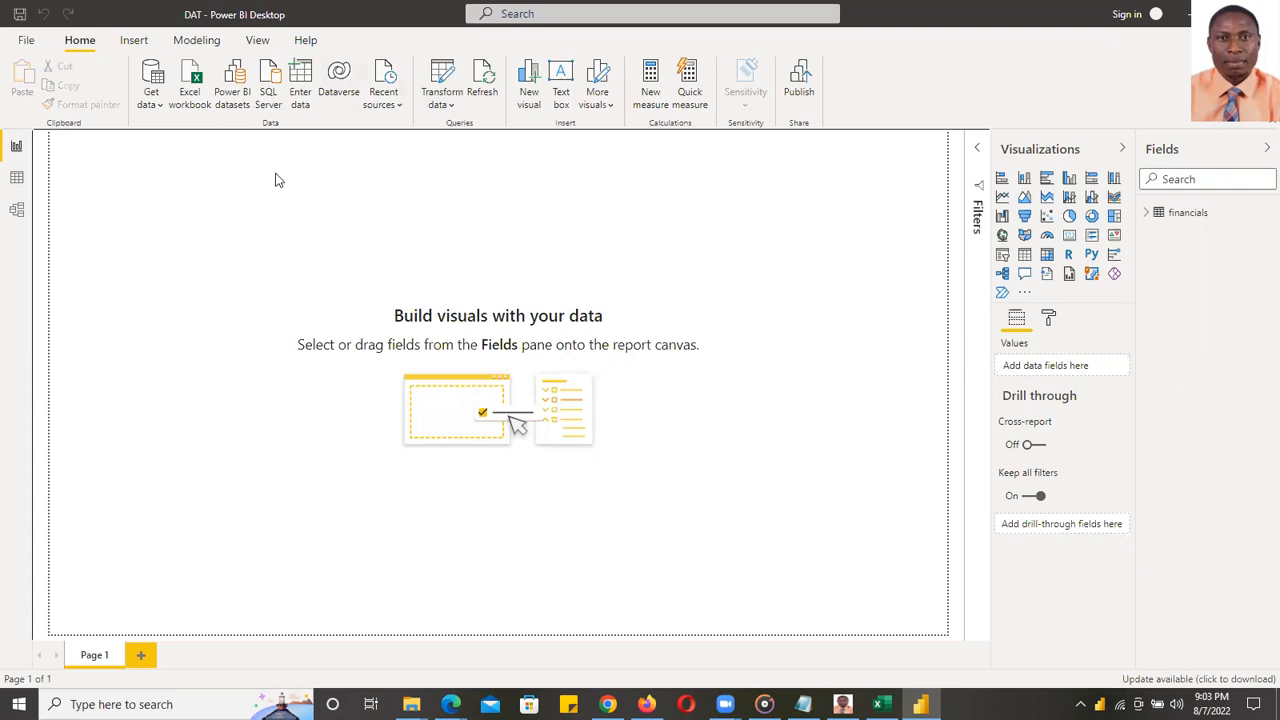
# - Open the full Get Data connector catalogue via More... and scroll its list
pyautogui.click(161, 108)
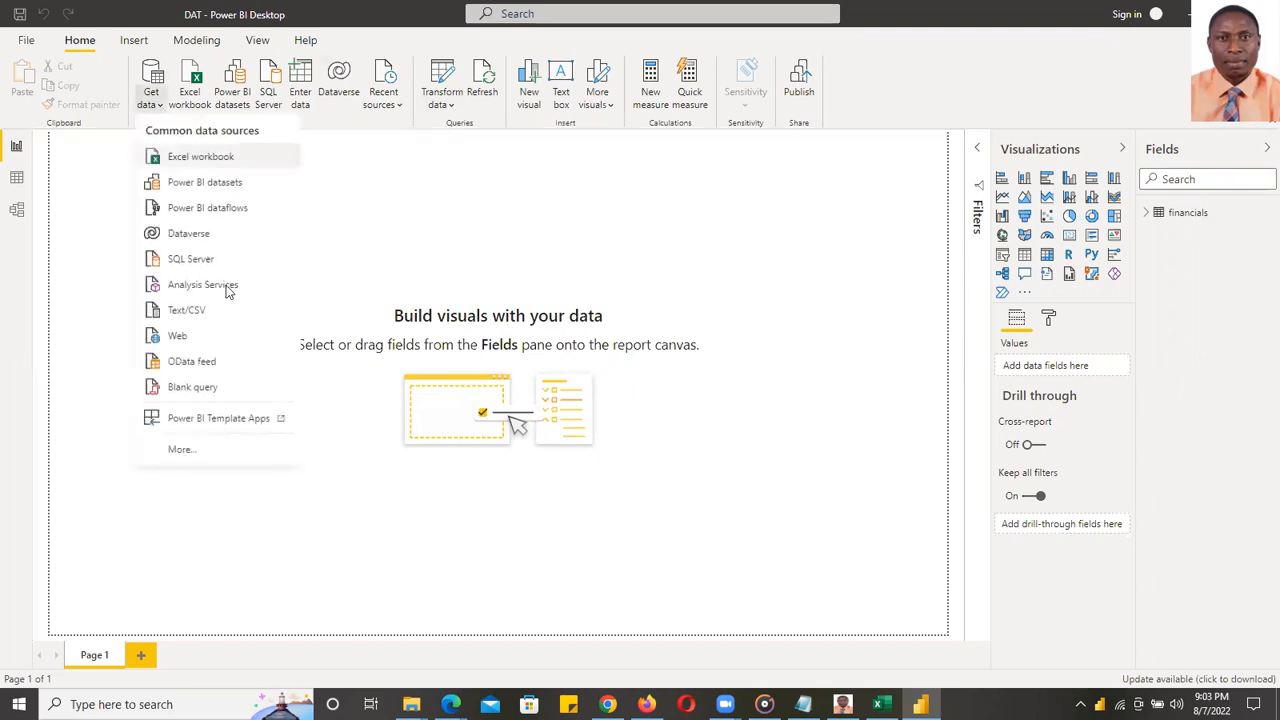
pyautogui.click(186, 450)
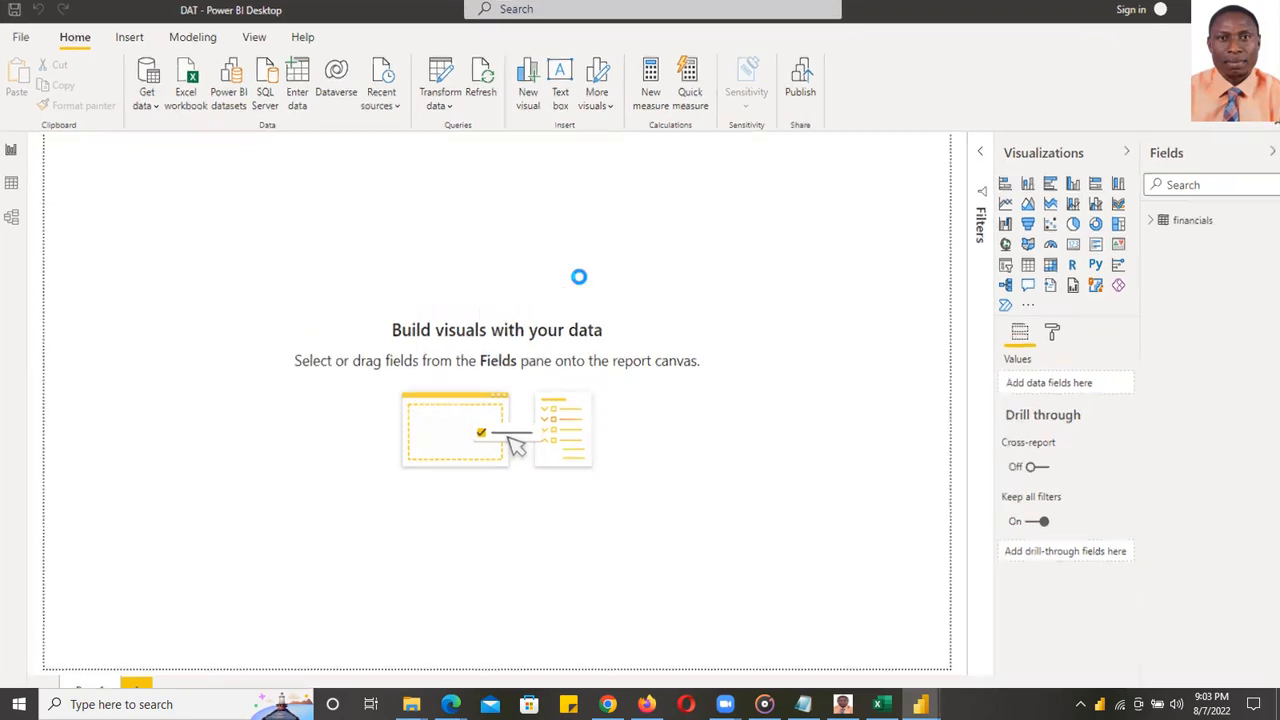
pyautogui.moveTo(847, 198); pyautogui.dragTo(845, 152)
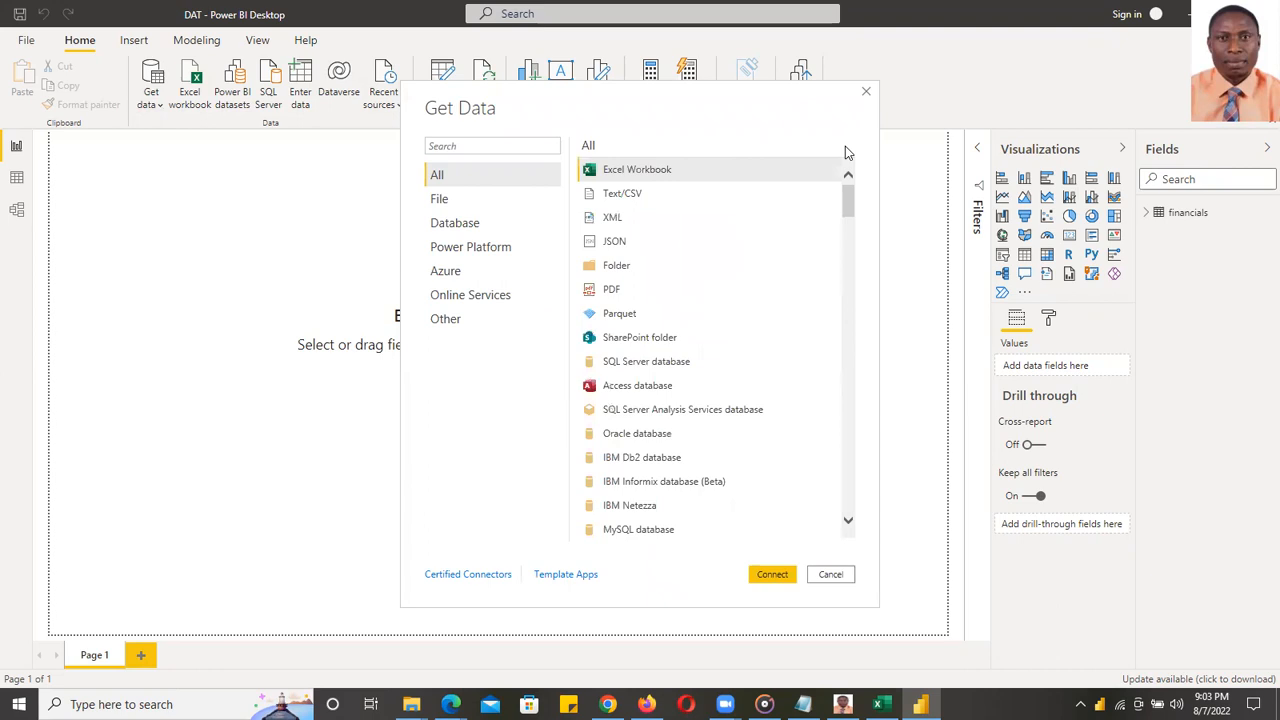
# - Bring the Chrome window up from the taskbar, then minimise it again
pyautogui.moveTo(607, 704)
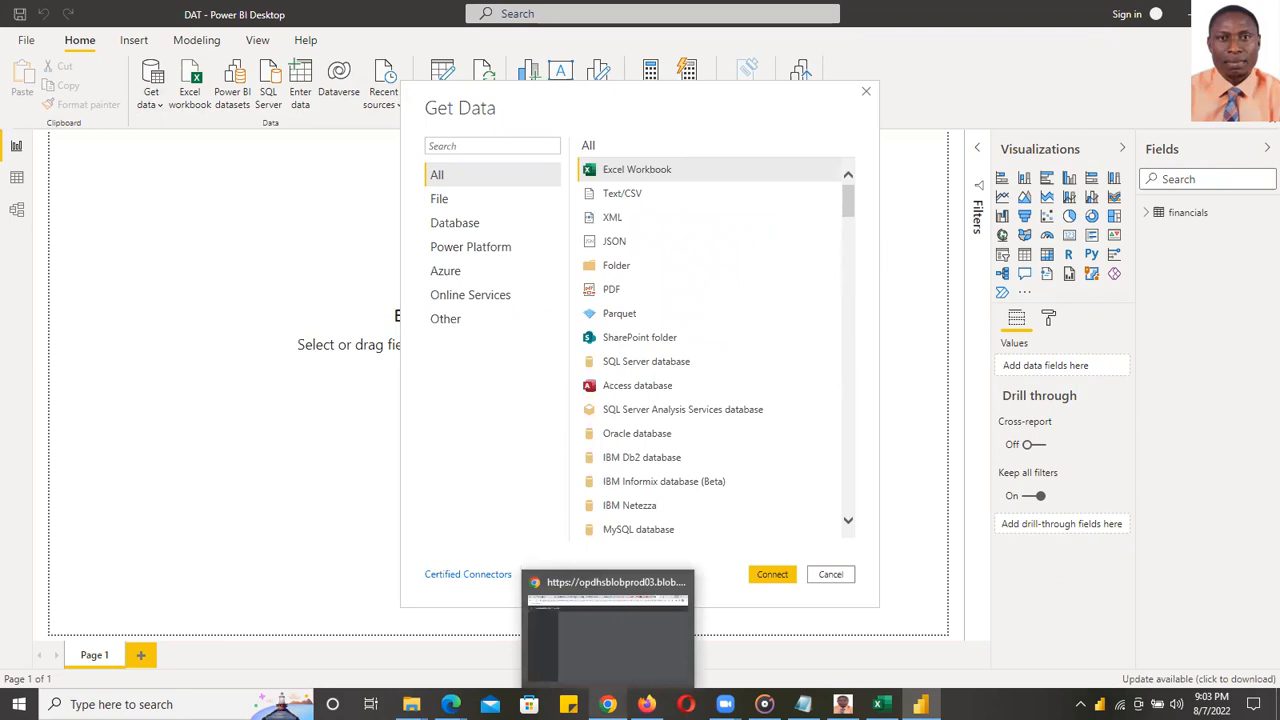
pyautogui.click(602, 652)
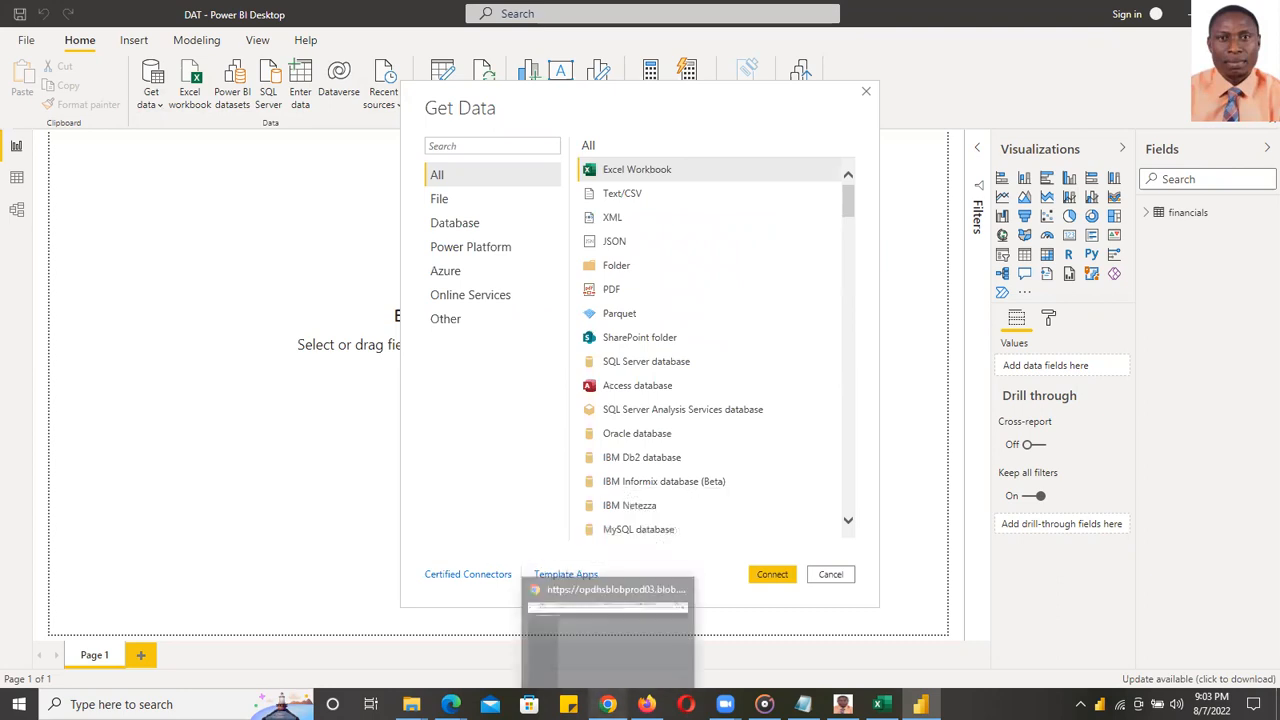
pyautogui.click(607, 704)
# - Minimise Chrome and restore the Downloads folder window in File Explorer
pyautogui.click(607, 704)
pyautogui.moveTo(412, 704)
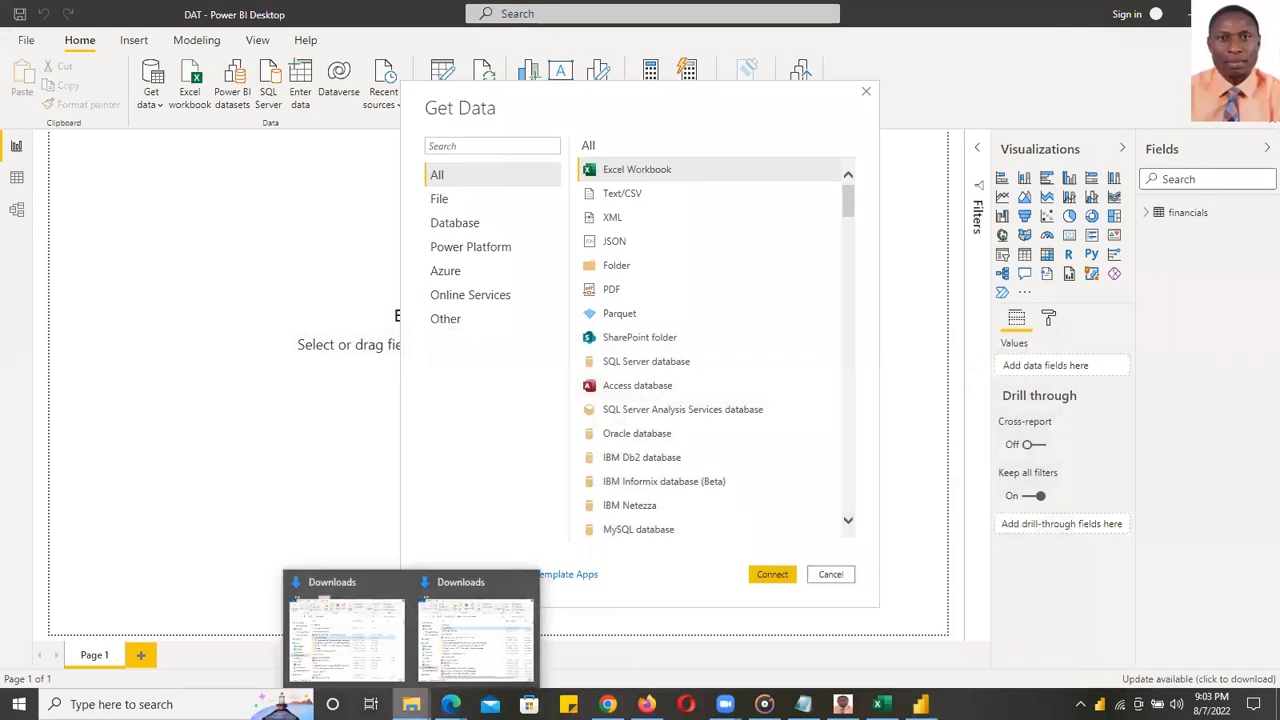
pyautogui.click(456, 650)
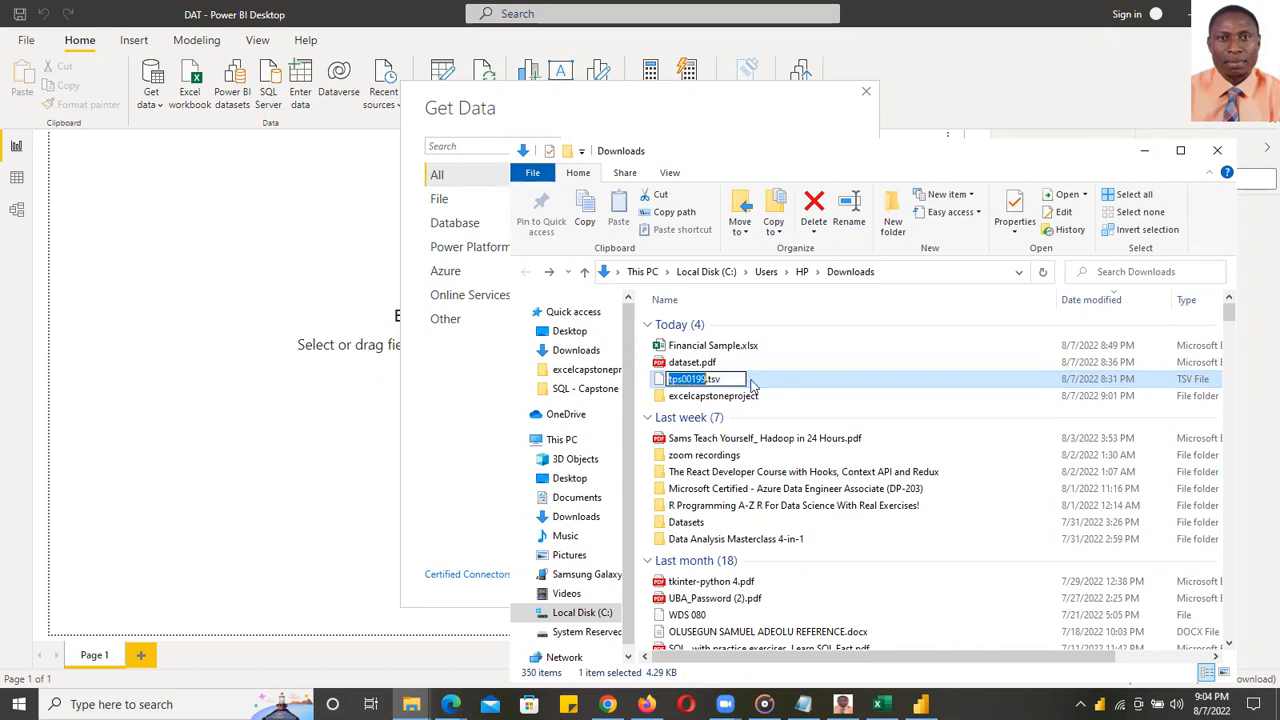
# - Open dataset.pdf with Adobe Reader using Open with
pyautogui.click(688, 366)
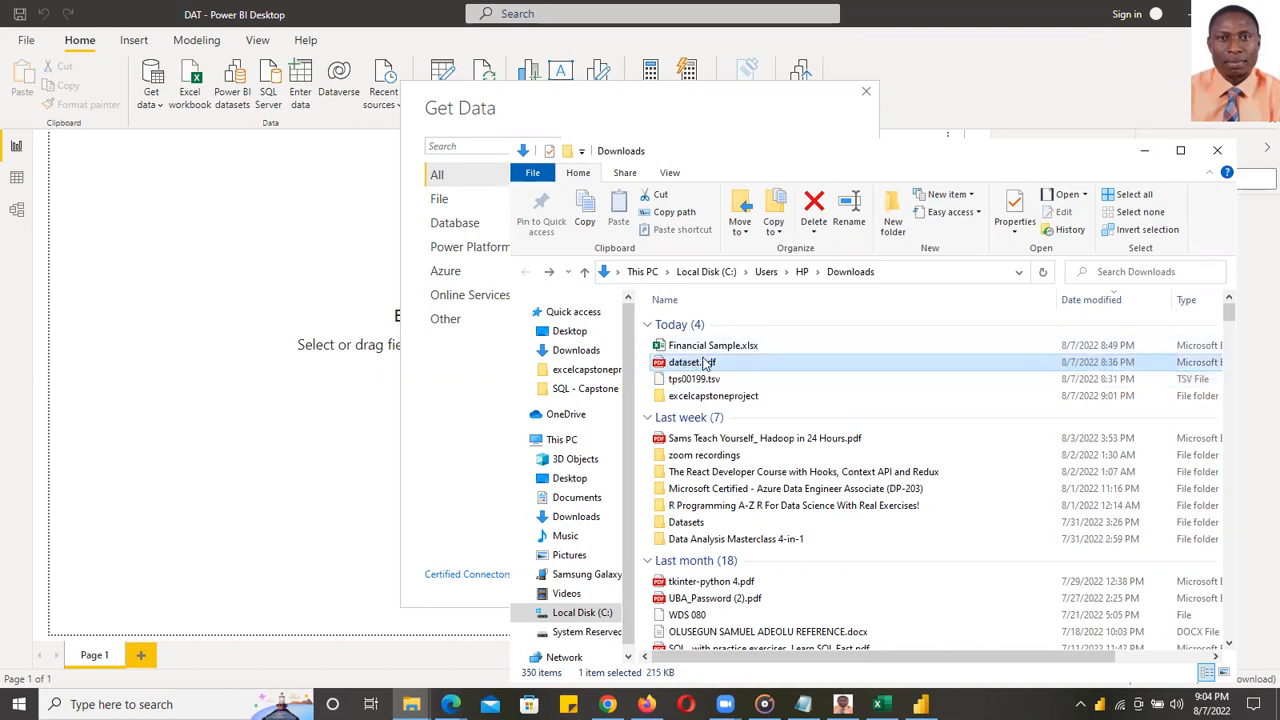
pyautogui.rightClick(703, 364)
pyautogui.moveTo(905, 403)
pyautogui.click(1002, 422)
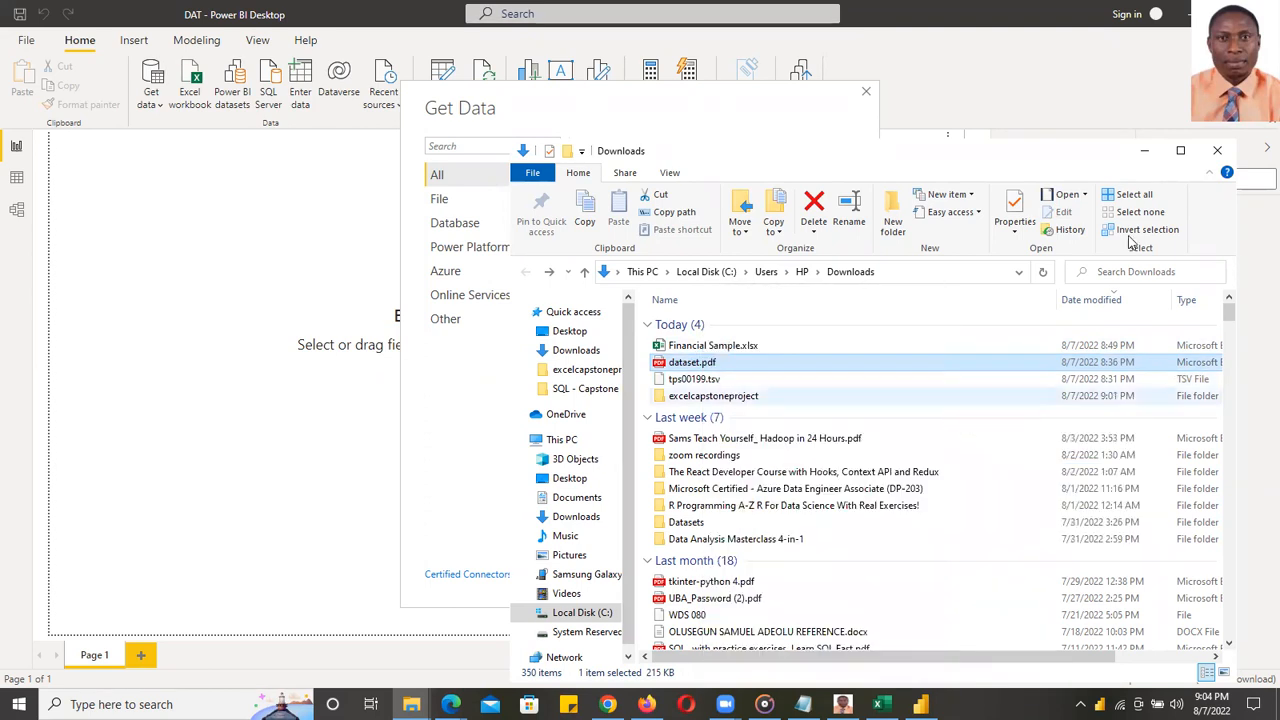
# - Minimise Explorer, scroll through both PDF pages, dismiss the default-app prompt, and return to the top
pyautogui.click(1146, 151)
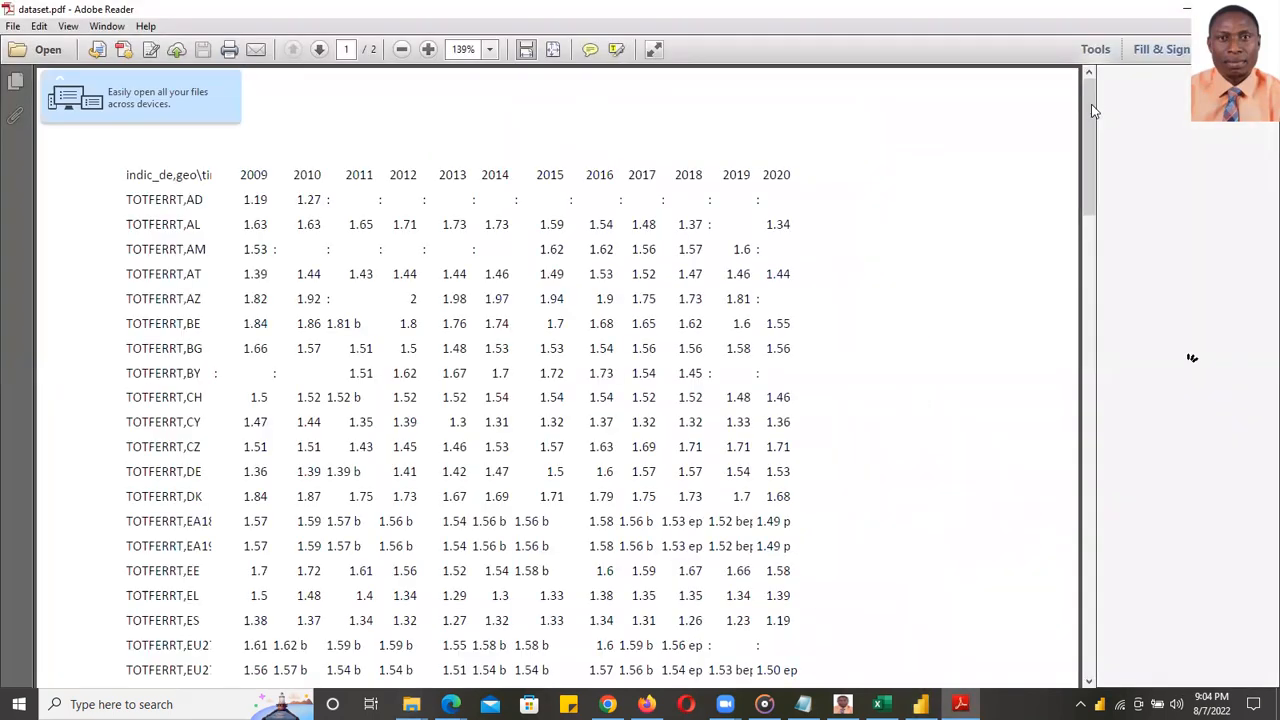
pyautogui.moveTo(1081, 292); pyautogui.dragTo(1085, 568)
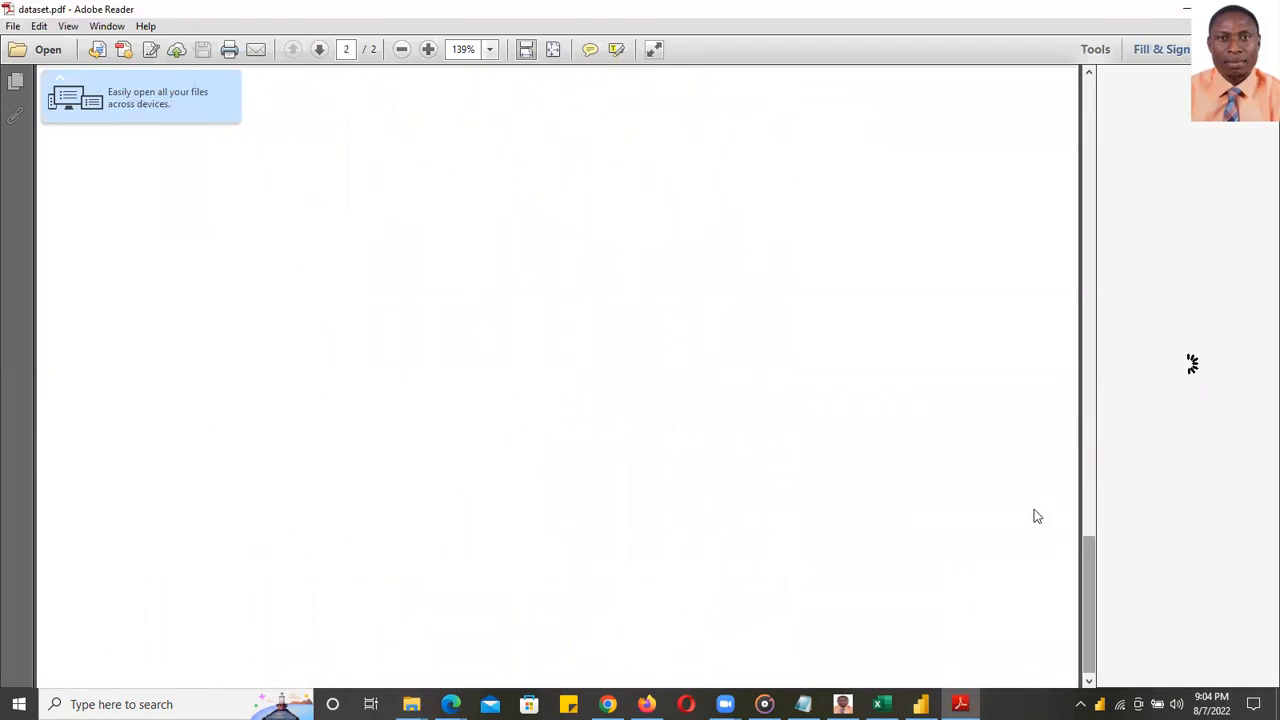
pyautogui.click(883, 288)
pyautogui.moveTo(1082, 490); pyautogui.dragTo(1077, 397)
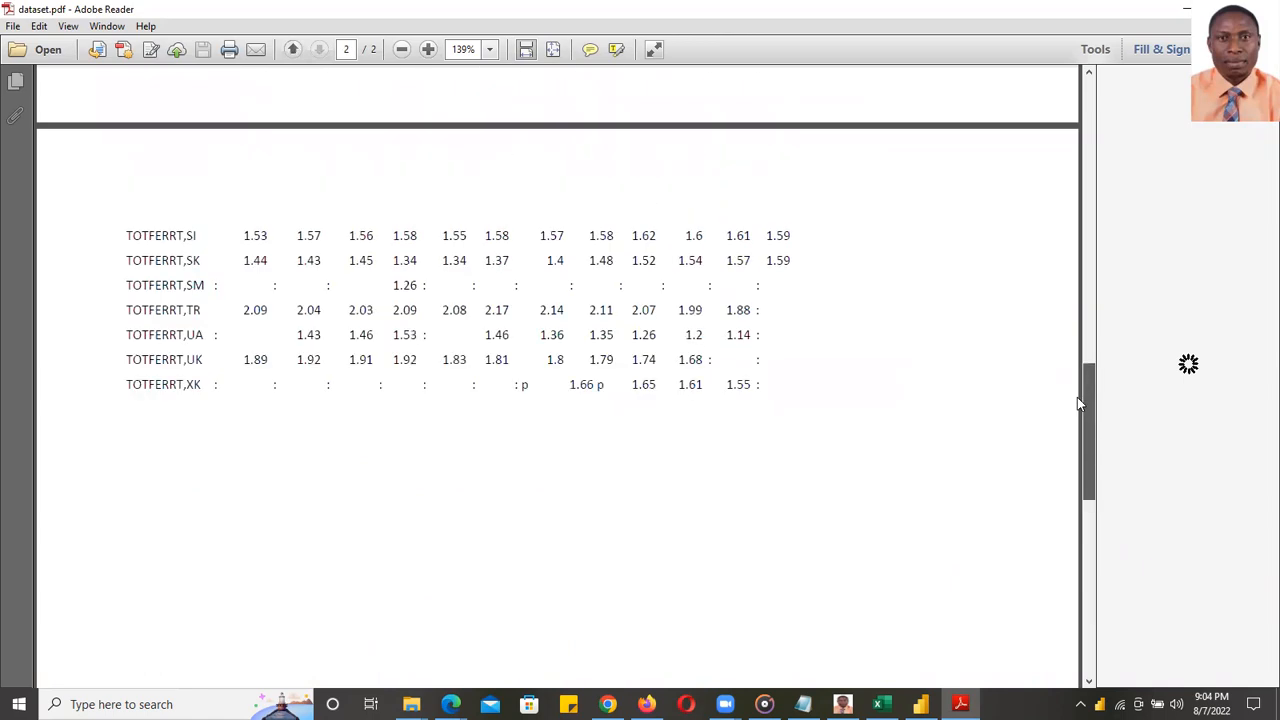
pyautogui.press('Home')
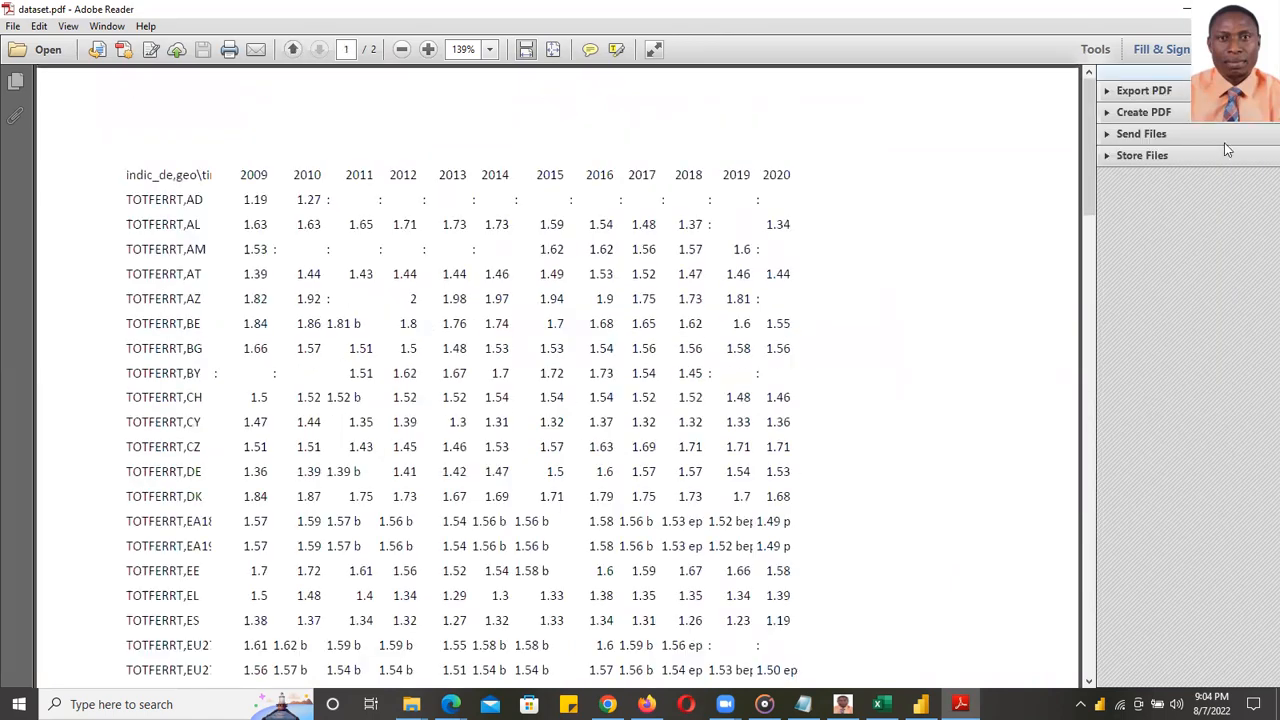
# - Restore Adobe Reader to a floating window, move it left, and switch to Power BI
pyautogui.moveTo(1152, 8); pyautogui.dragTo(1071, 46)
pyautogui.moveTo(994, 50); pyautogui.dragTo(858, 54)
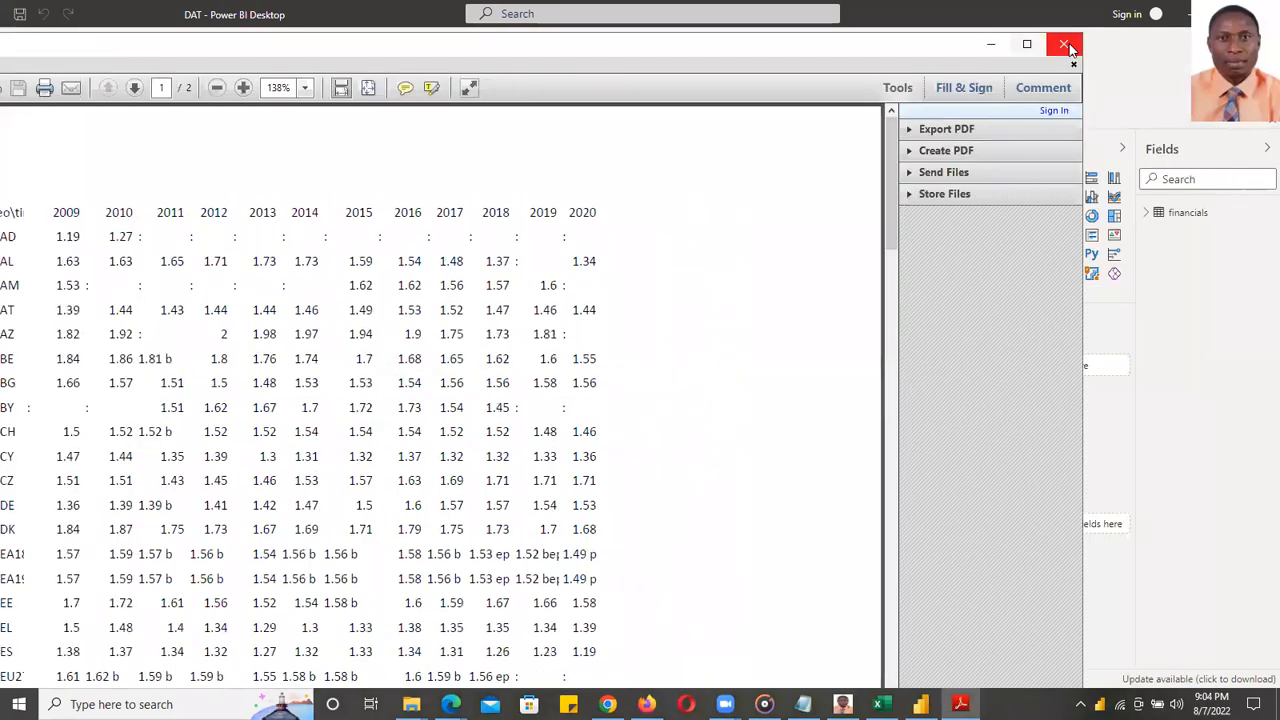
pyautogui.hotkey('alt', 'Tab')
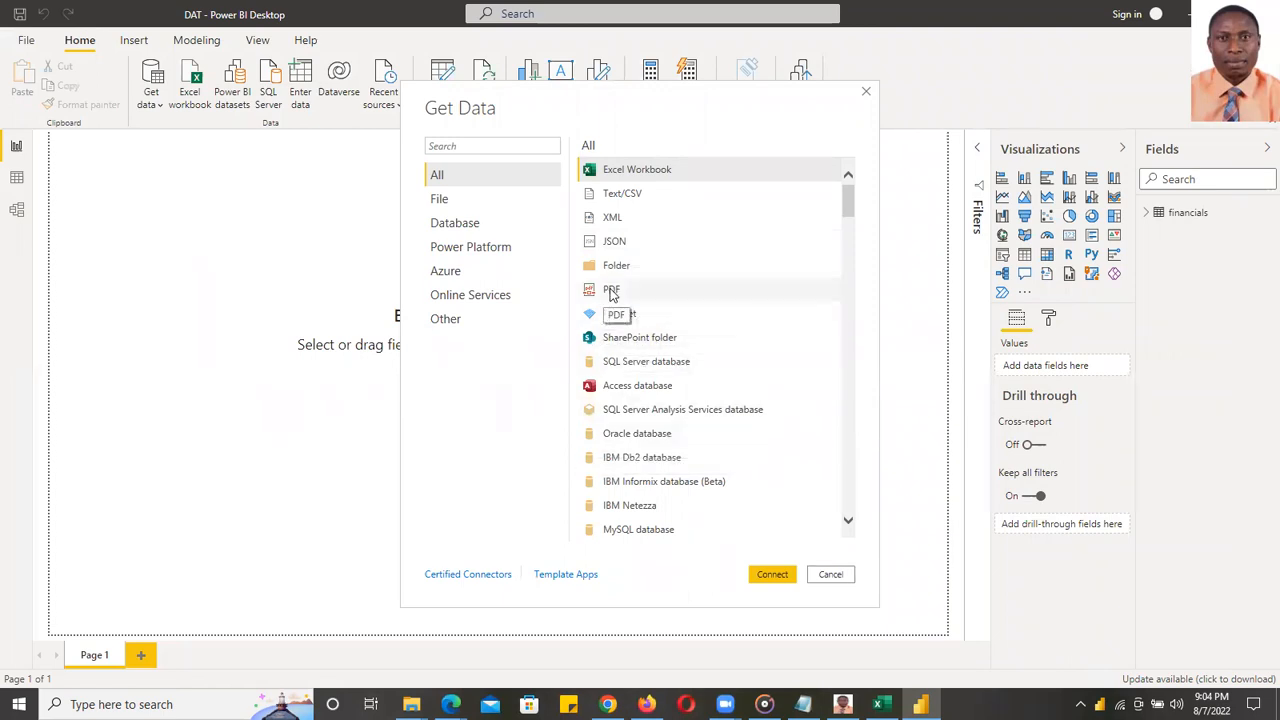
# - Select the PDF connector in the Get Data list and connect
pyautogui.click(830, 575)
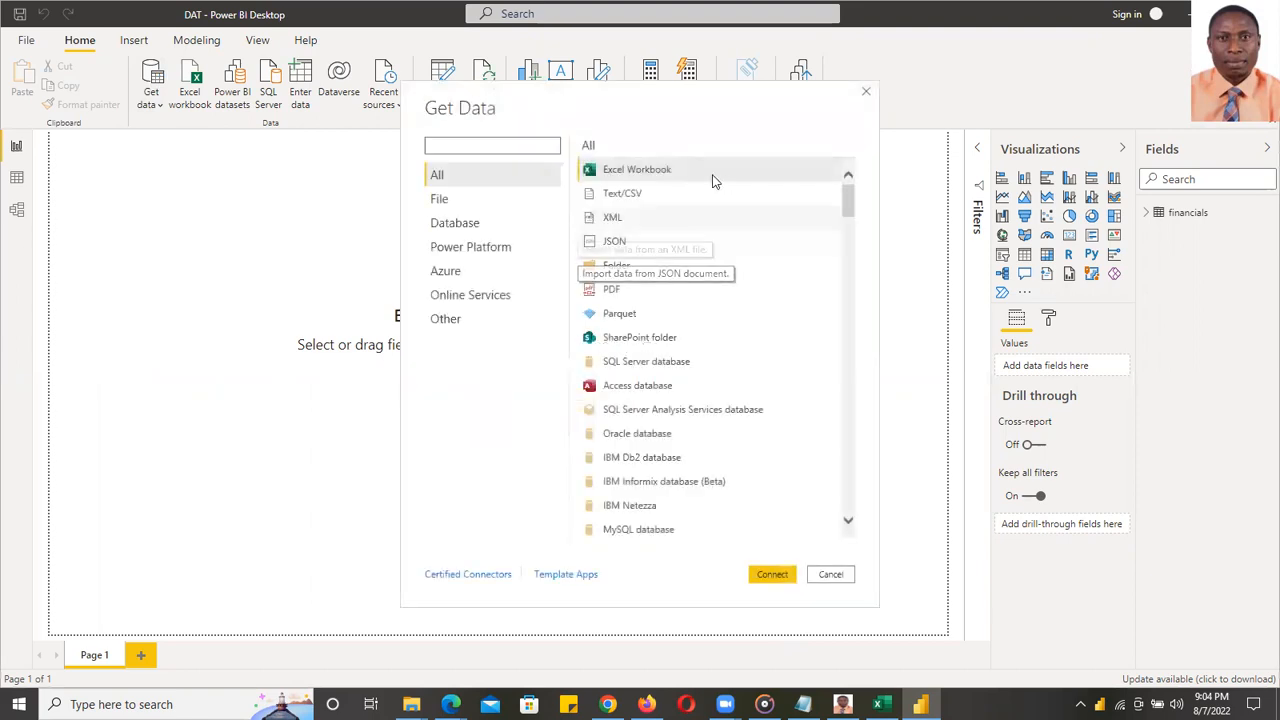
pyautogui.moveTo(850, 200)
pyautogui.mouseDown()
pyautogui.moveTo(843, 490)
pyautogui.moveTo(848, 195)
pyautogui.mouseUp()
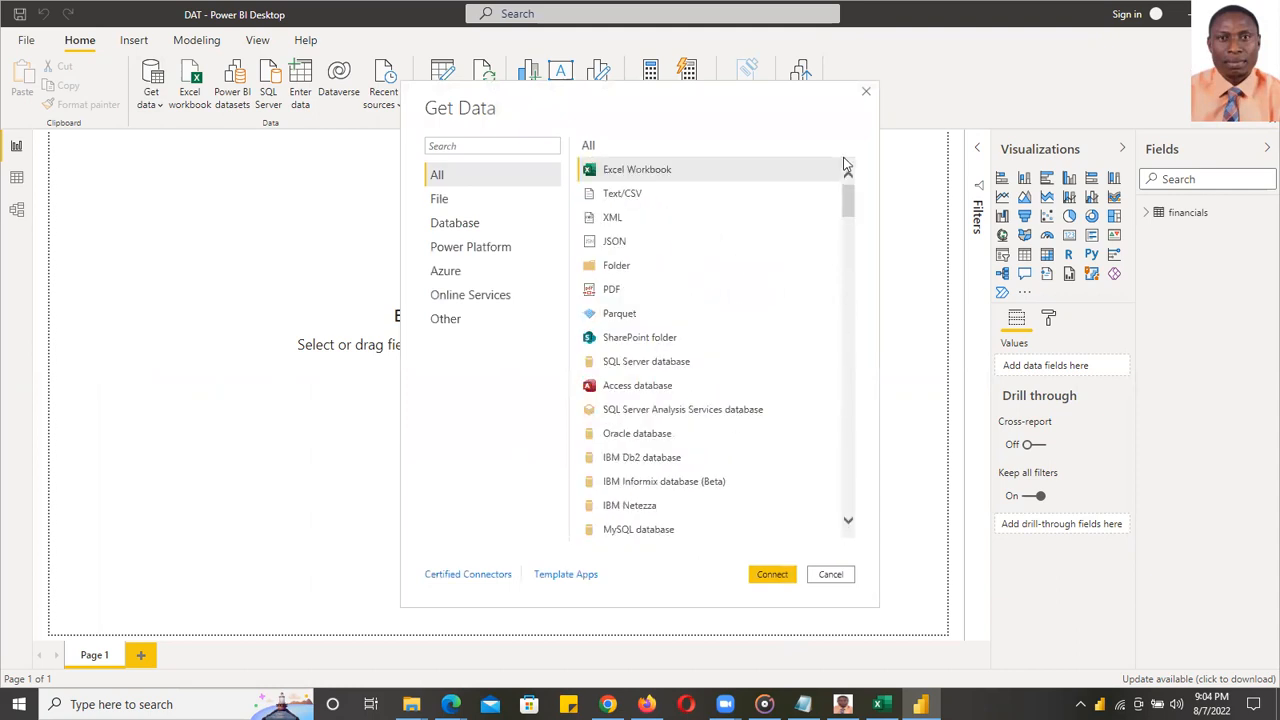
pyautogui.click(621, 290)
pyautogui.click(763, 572)
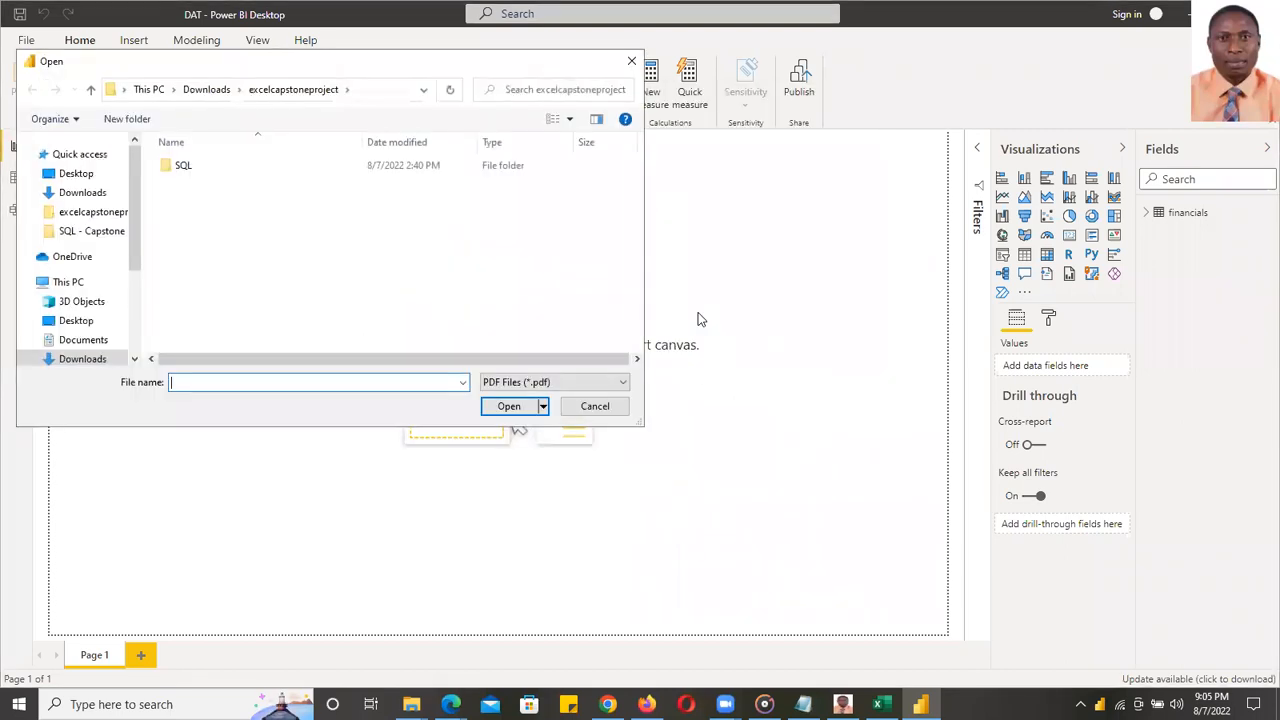
# - Open dataset.pdf from Downloads for import, then bring up the Downloads Explorer window
pyautogui.click(83, 196)
pyautogui.click(203, 191)
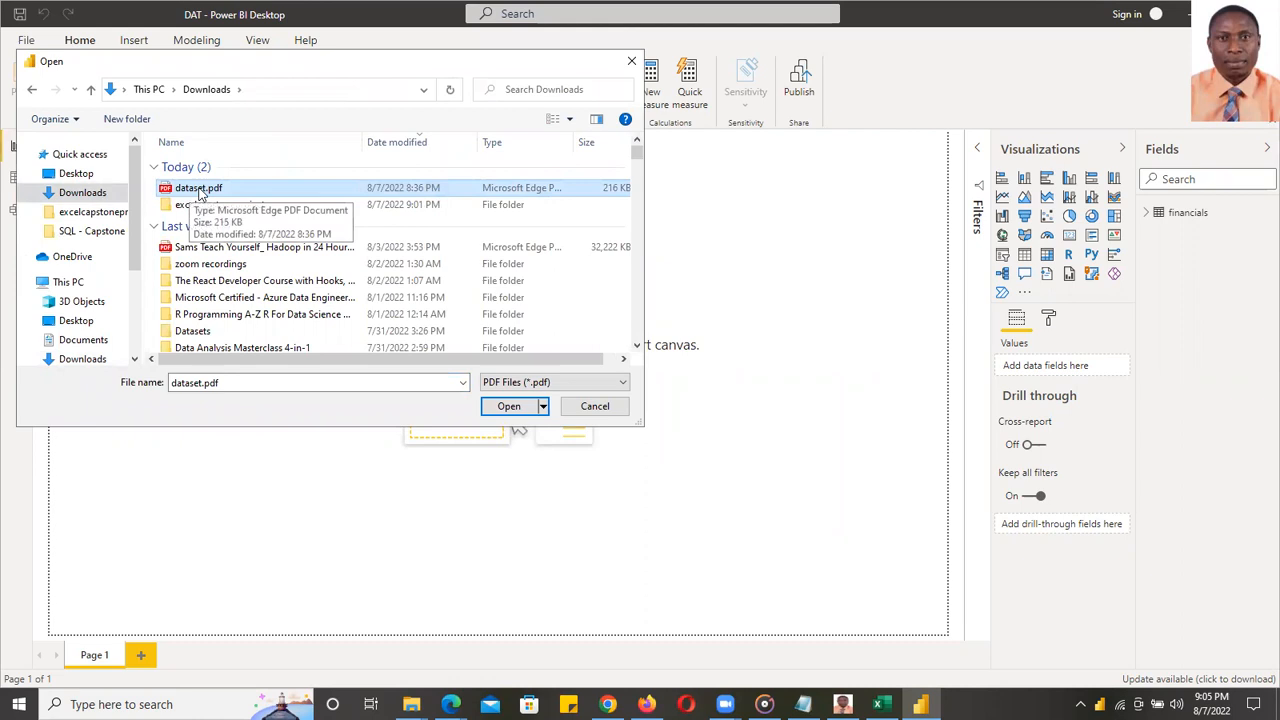
pyautogui.click(507, 406)
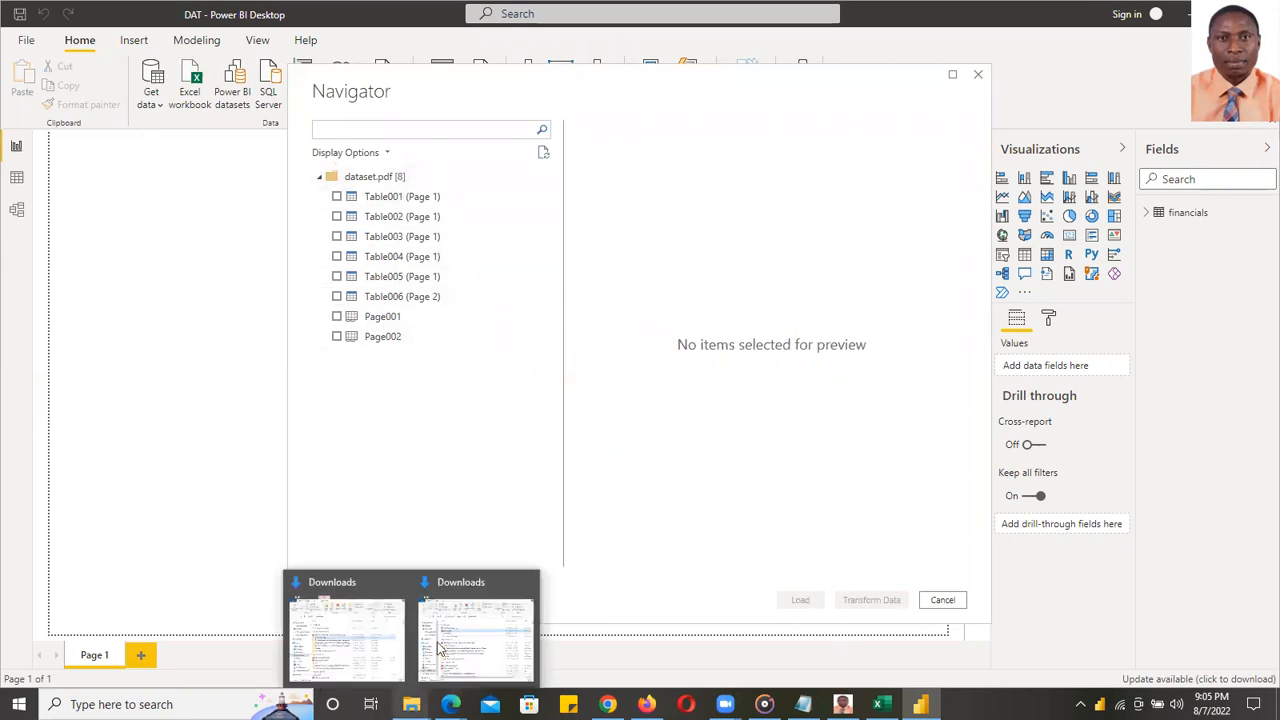
pyautogui.moveTo(411, 702)
pyautogui.click(460, 655)
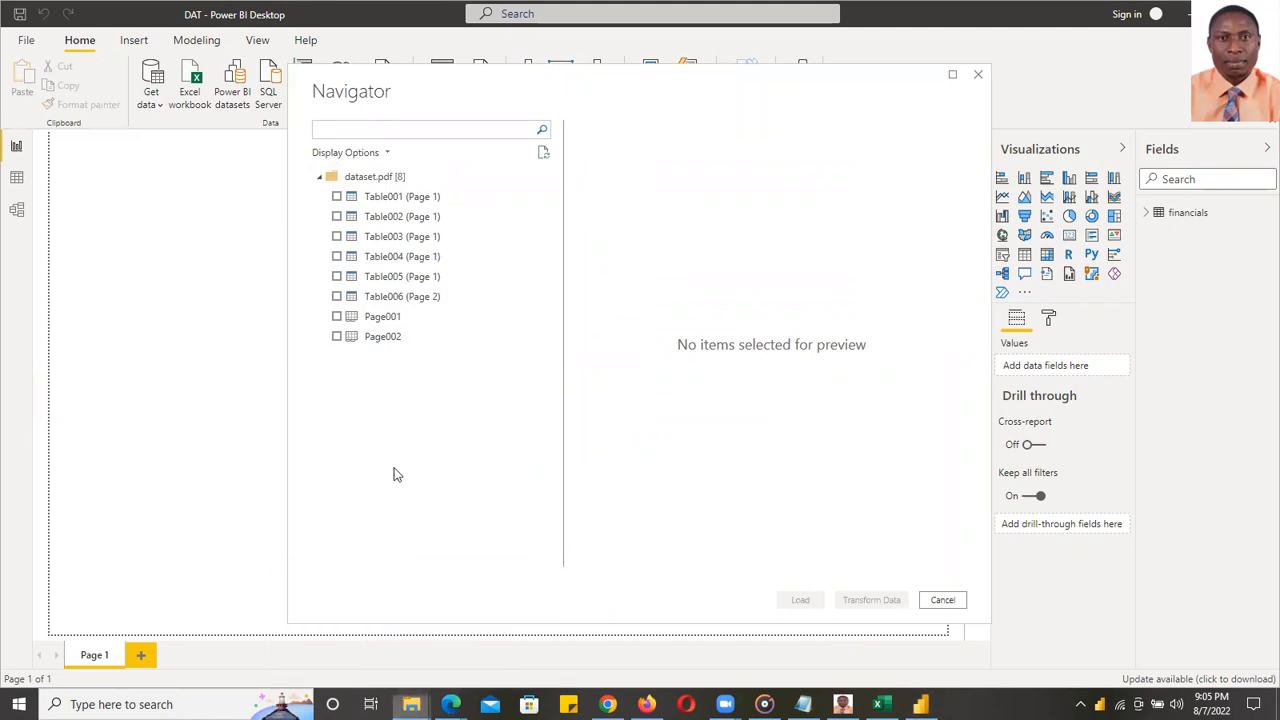
# - Open dataset.pdf in Adobe Reader, minimise Explorer, and scroll down to page 2
pyautogui.rightClick(688, 362)
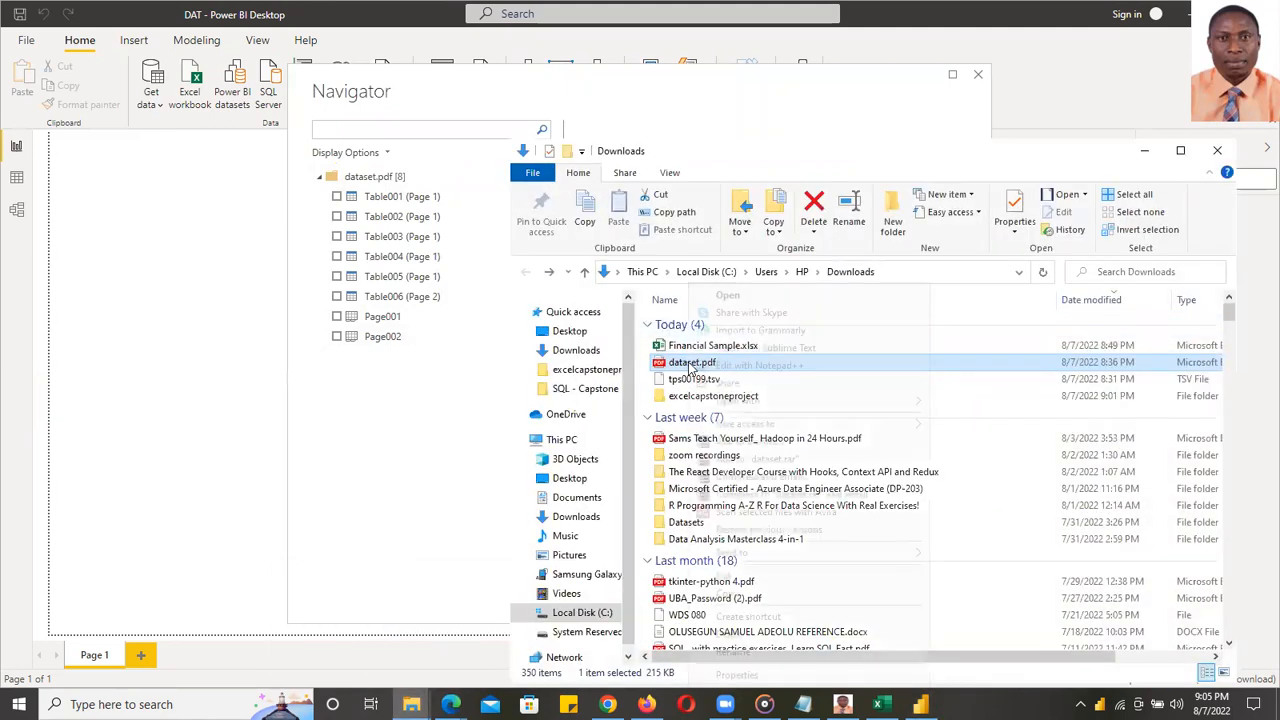
pyautogui.moveTo(853, 401)
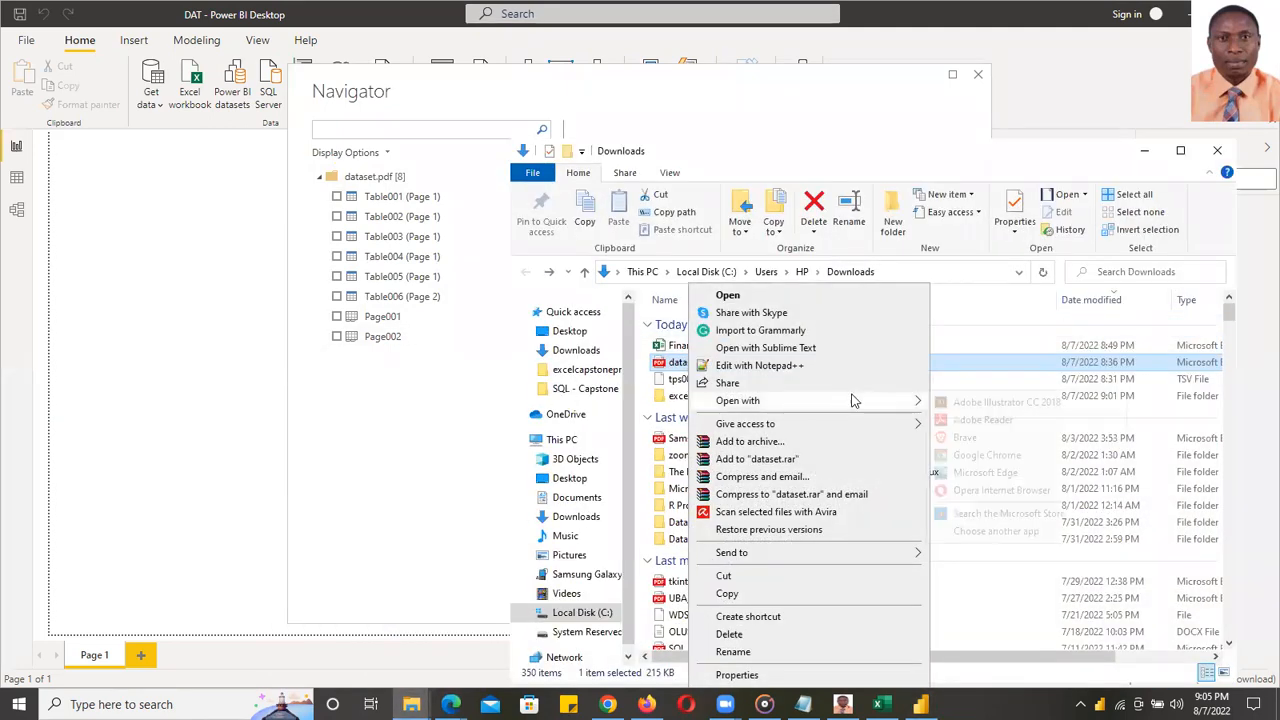
pyautogui.click(979, 420)
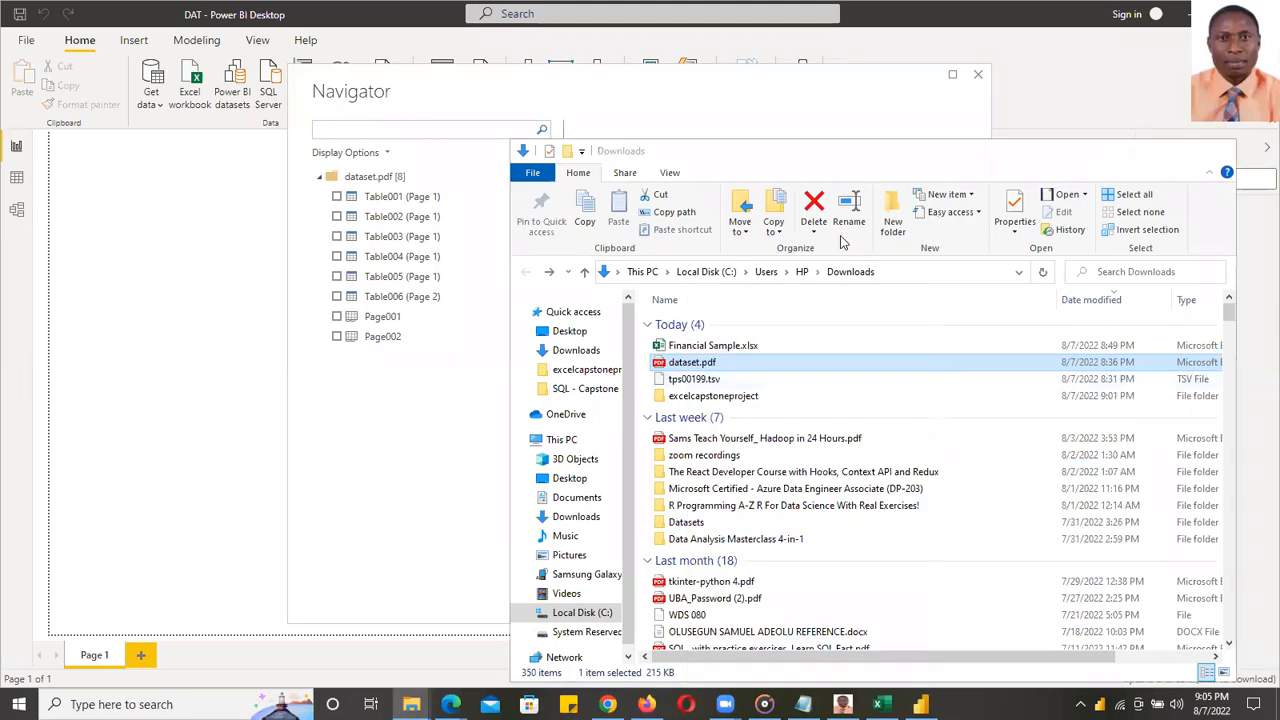
pyautogui.click(1143, 150)
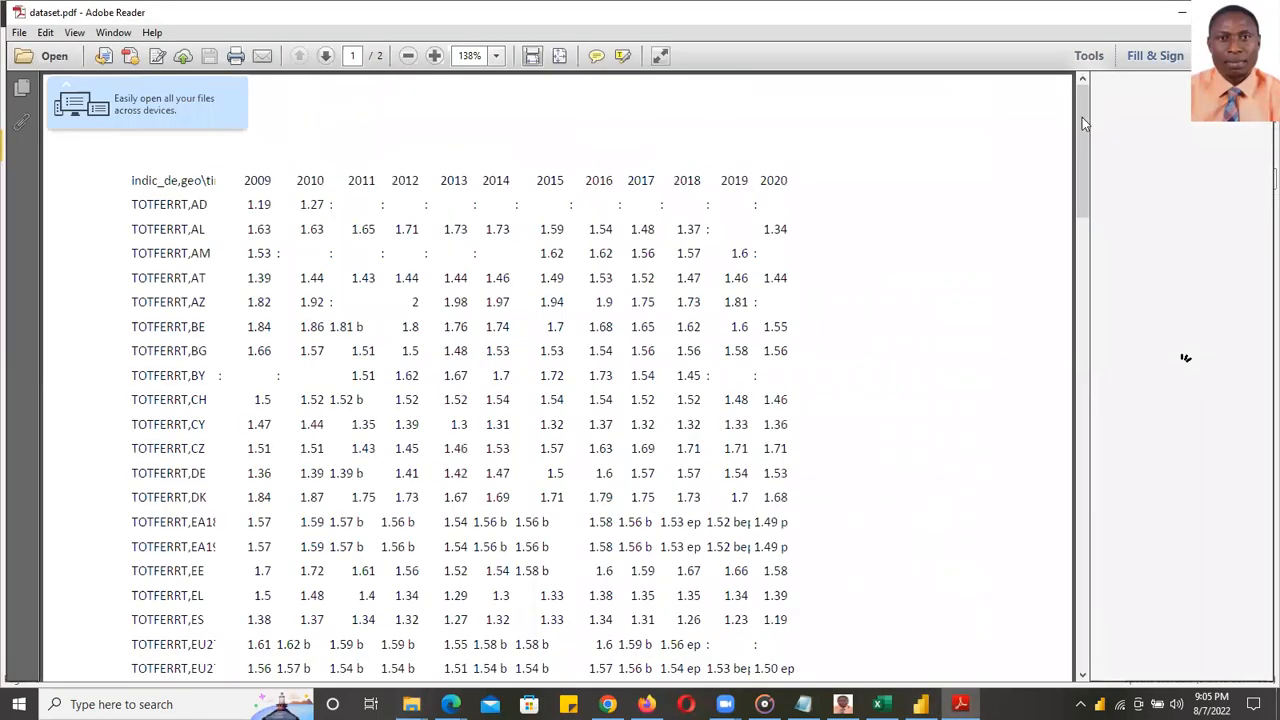
pyautogui.moveTo(1084, 127); pyautogui.dragTo(1082, 455)
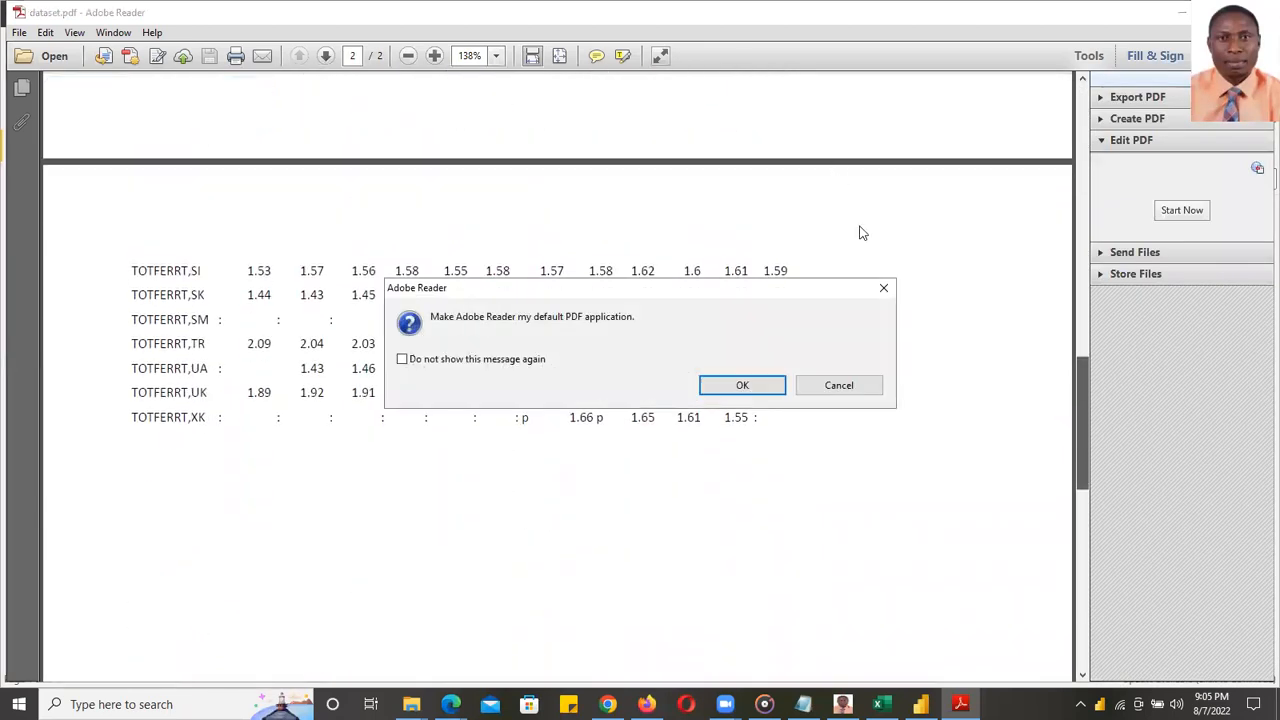
# - Dismiss the default-app prompt, scroll back up the PDF, and minimise Adobe Reader
pyautogui.click(884, 290)
pyautogui.moveTo(1080, 378); pyautogui.dragTo(1082, 282)
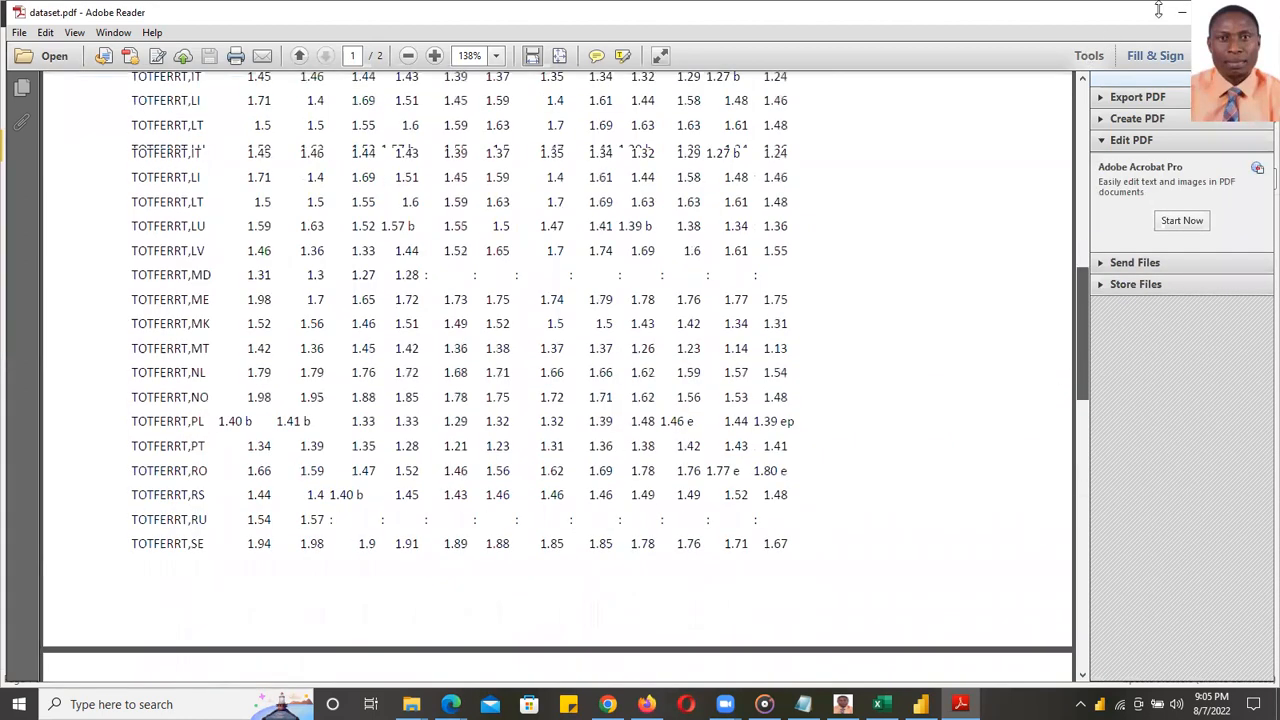
pyautogui.click(1181, 13)
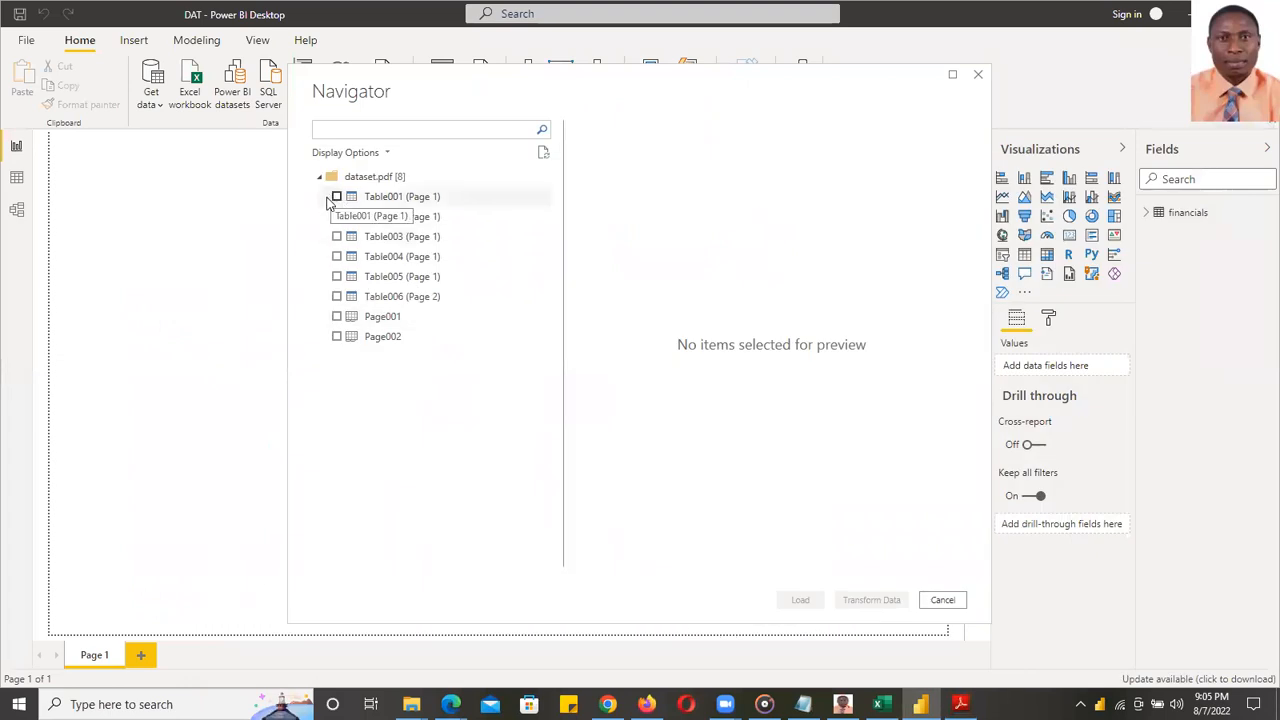
# - Preview Table001, Page001 and Page002 in the Navigator, then clear all selections
pyautogui.click(337, 197)
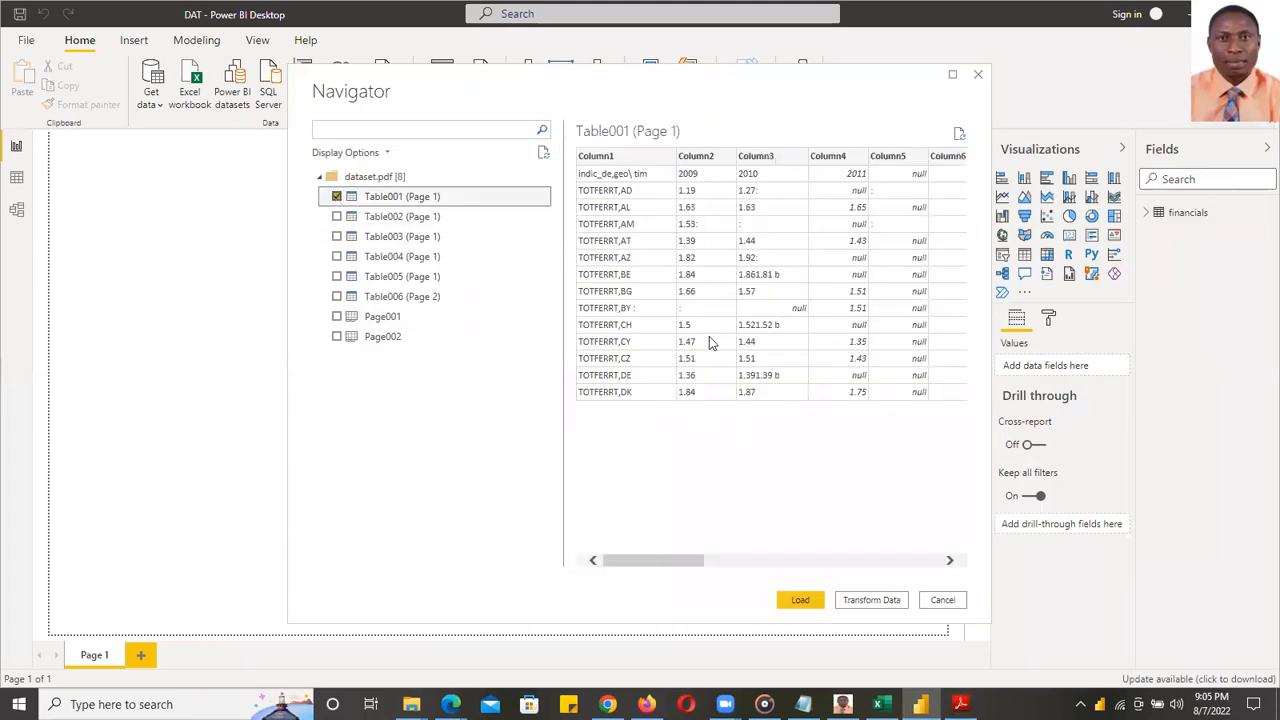
pyautogui.moveTo(658, 562); pyautogui.dragTo(594, 537)
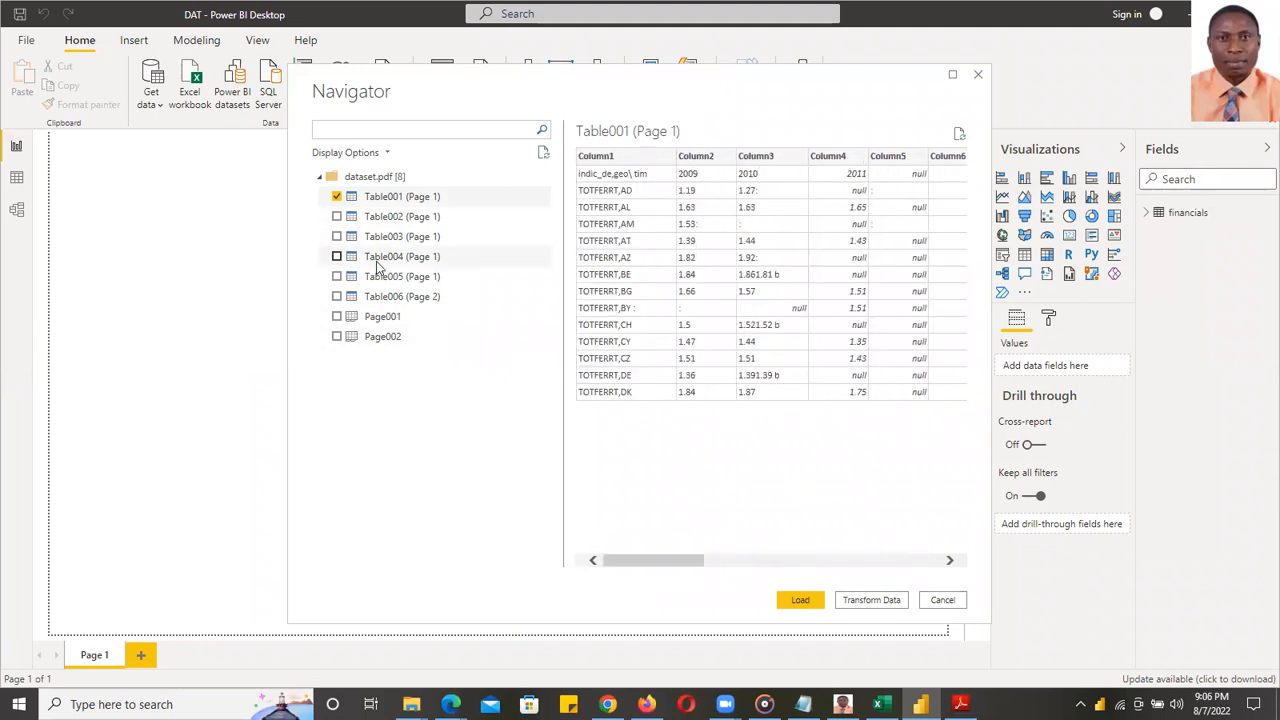
pyautogui.click(337, 197)
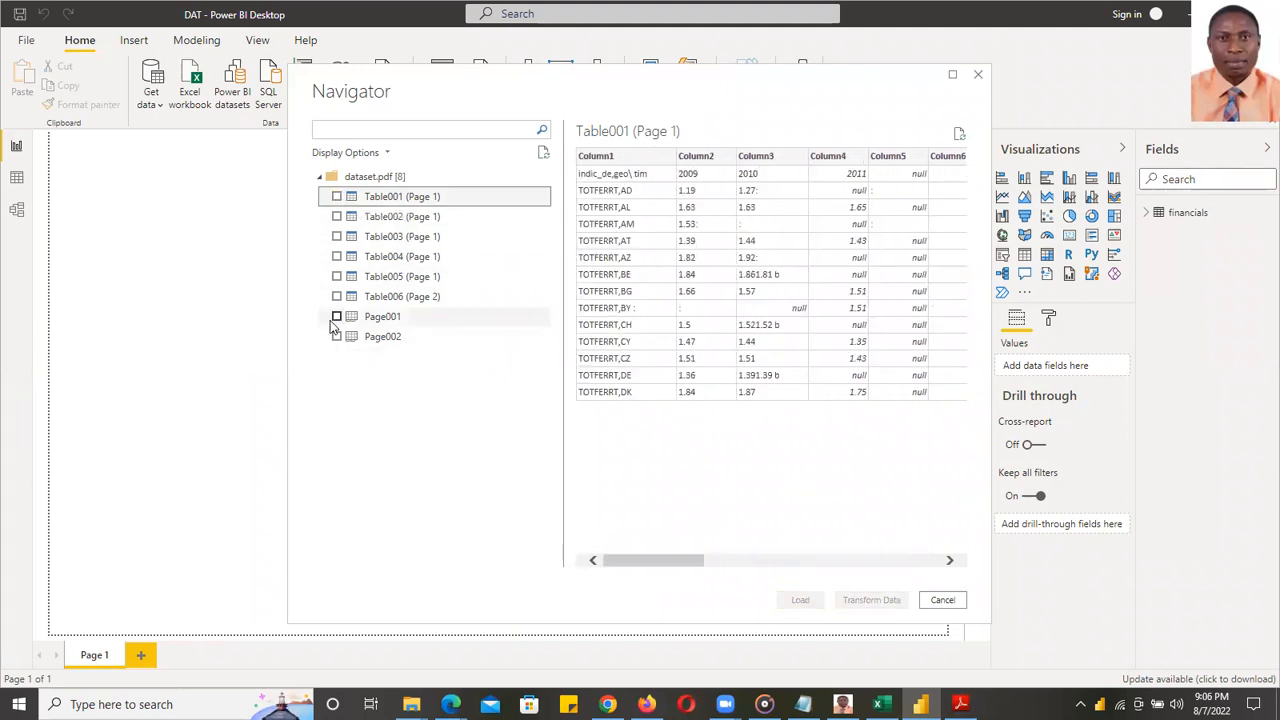
pyautogui.click(337, 318)
pyautogui.moveTo(641, 563); pyautogui.dragTo(984, 567)
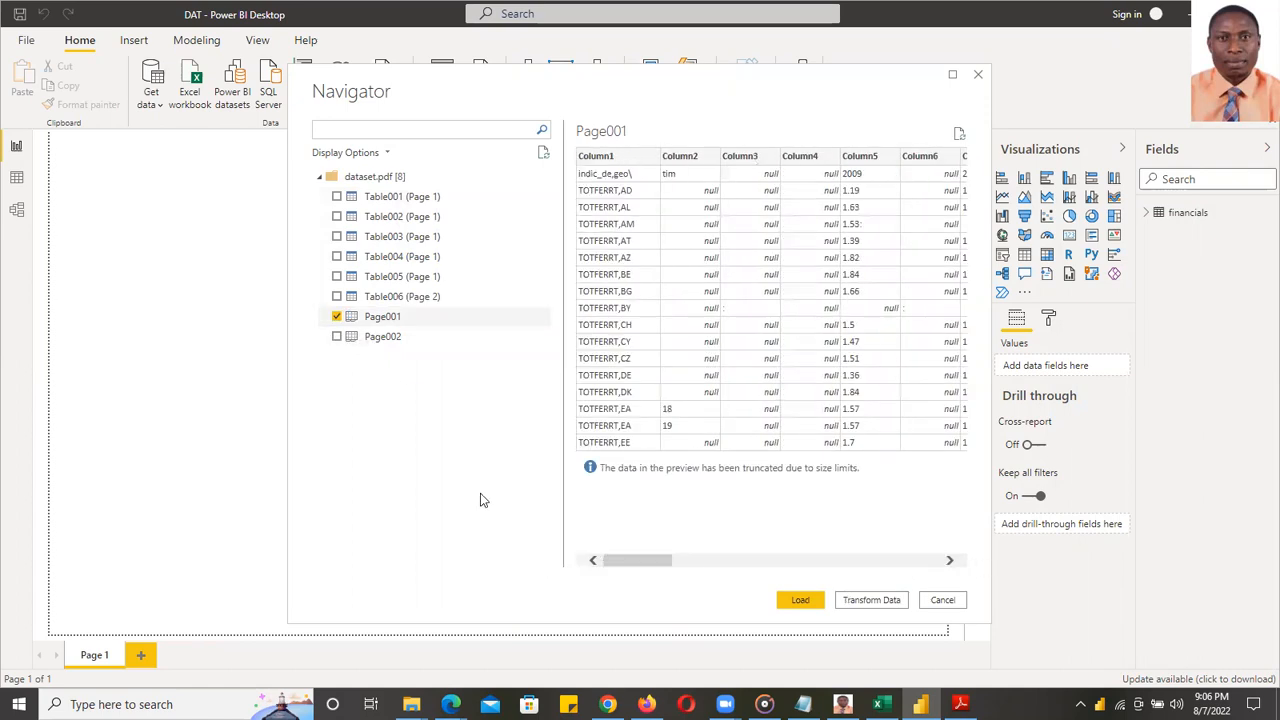
pyautogui.click(337, 317)
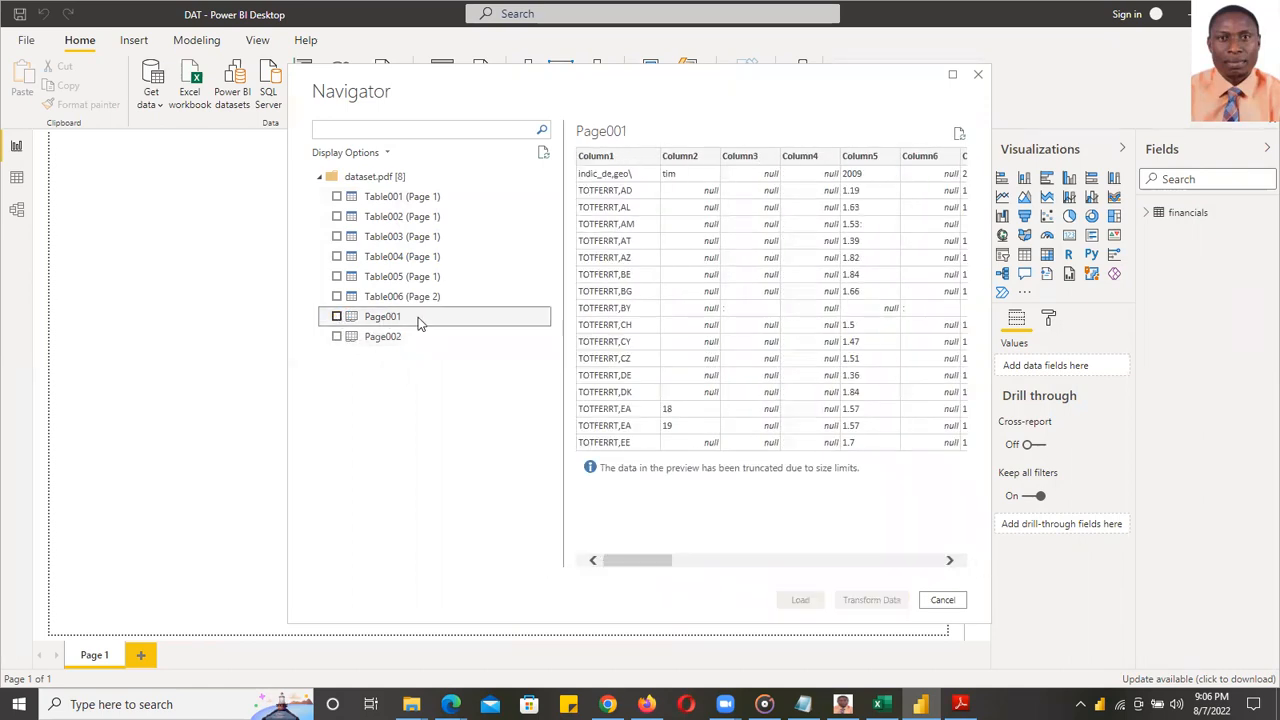
pyautogui.click(337, 317)
pyautogui.click(337, 337)
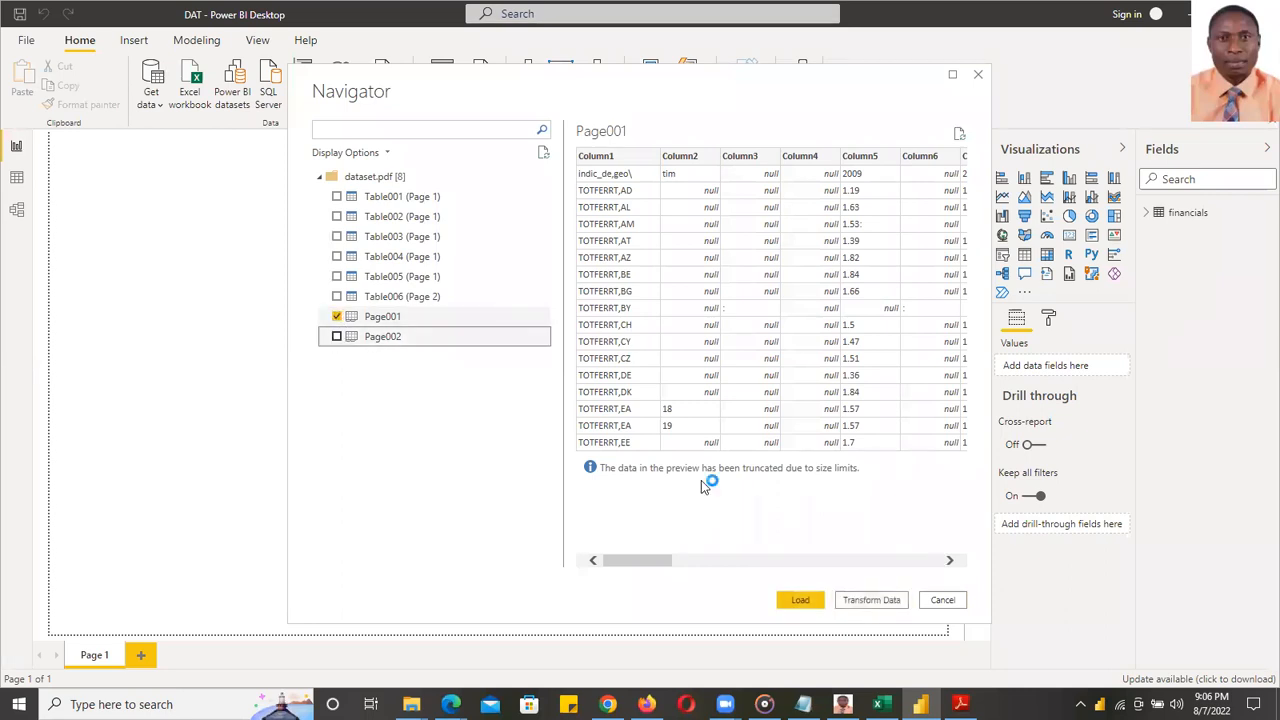
pyautogui.moveTo(670, 562); pyautogui.dragTo(925, 561)
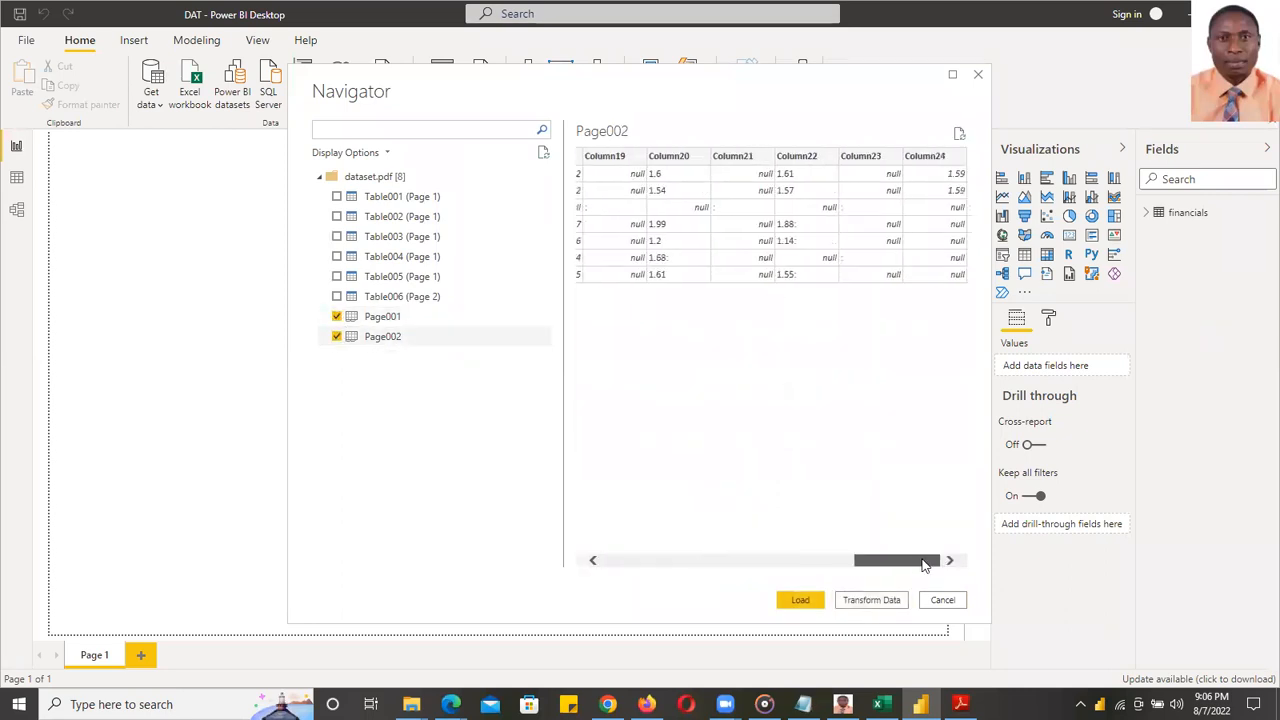
pyautogui.click(337, 337)
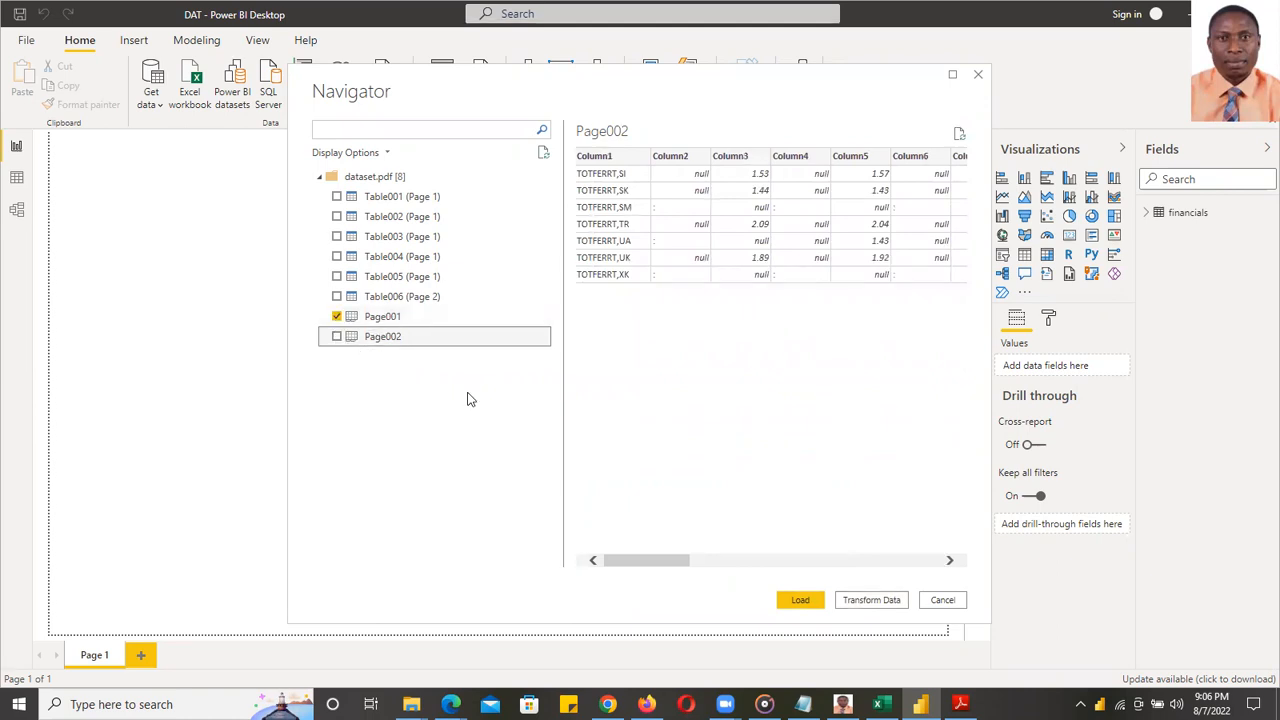
pyautogui.click(337, 316)
# - Tick Page001 and Page002 and load them into Power Query Editor with Transform Data
pyautogui.click(337, 316)
pyautogui.moveTo(634, 560); pyautogui.dragTo(634, 487)
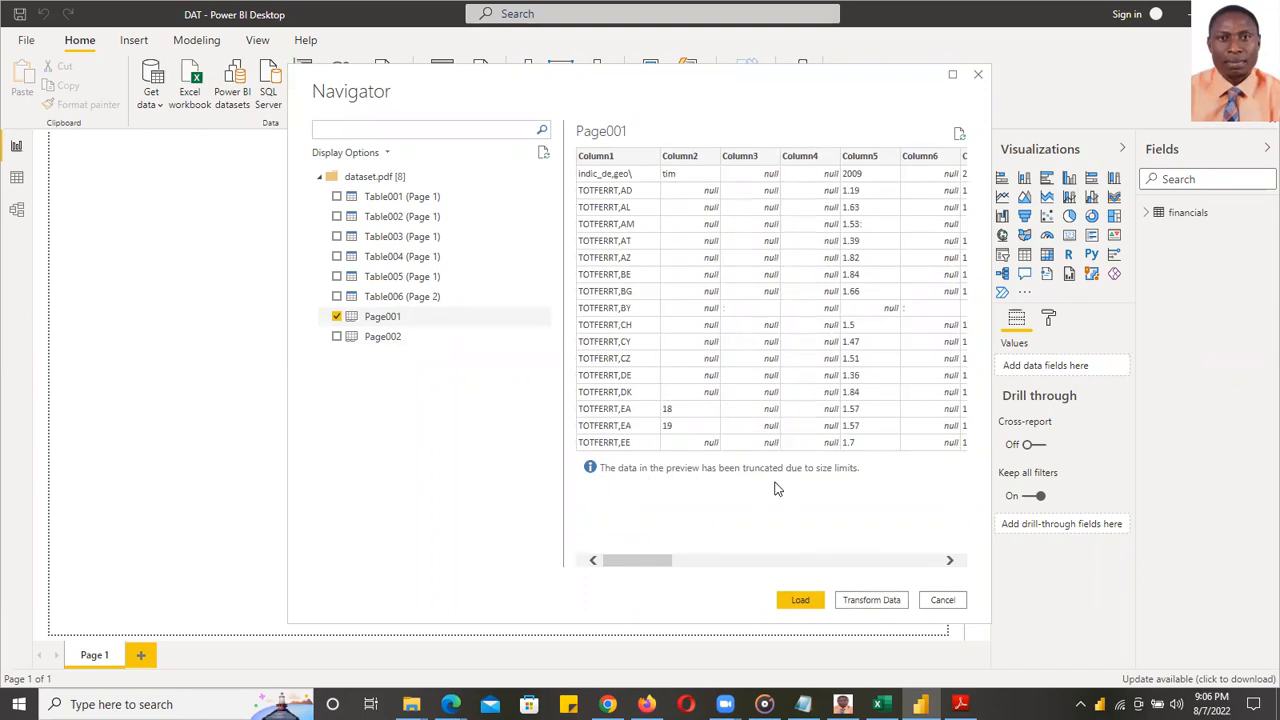
pyautogui.moveTo(642, 560); pyautogui.dragTo(380, 477)
pyautogui.click(337, 337)
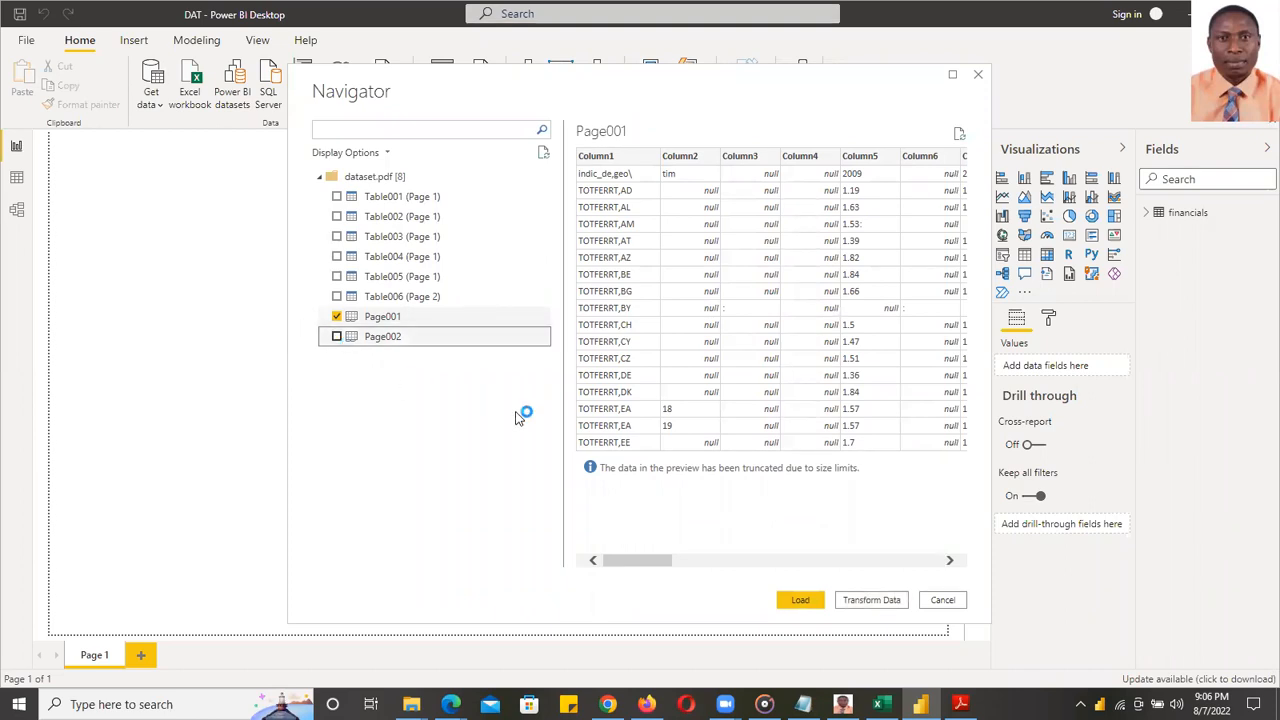
pyautogui.click(871, 600)
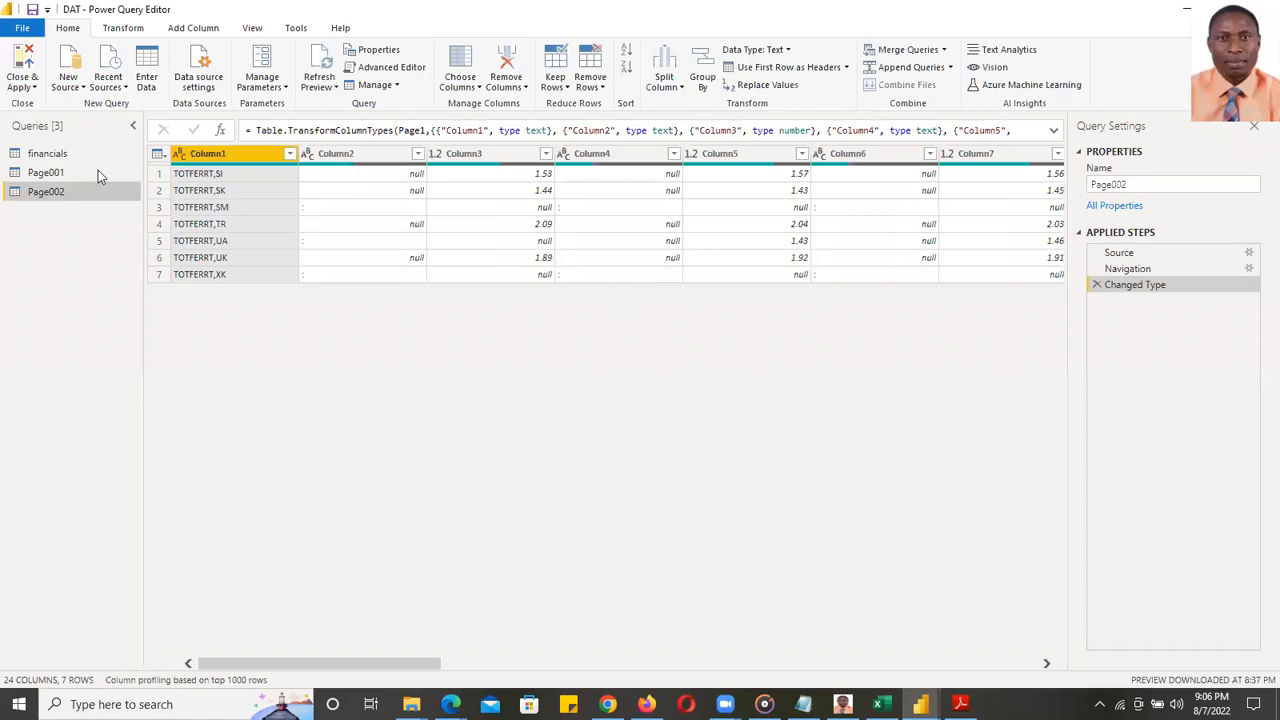
# - Inspect the Page001 query's rows, then close Power Query Editor without applying changes
pyautogui.click(46, 173)
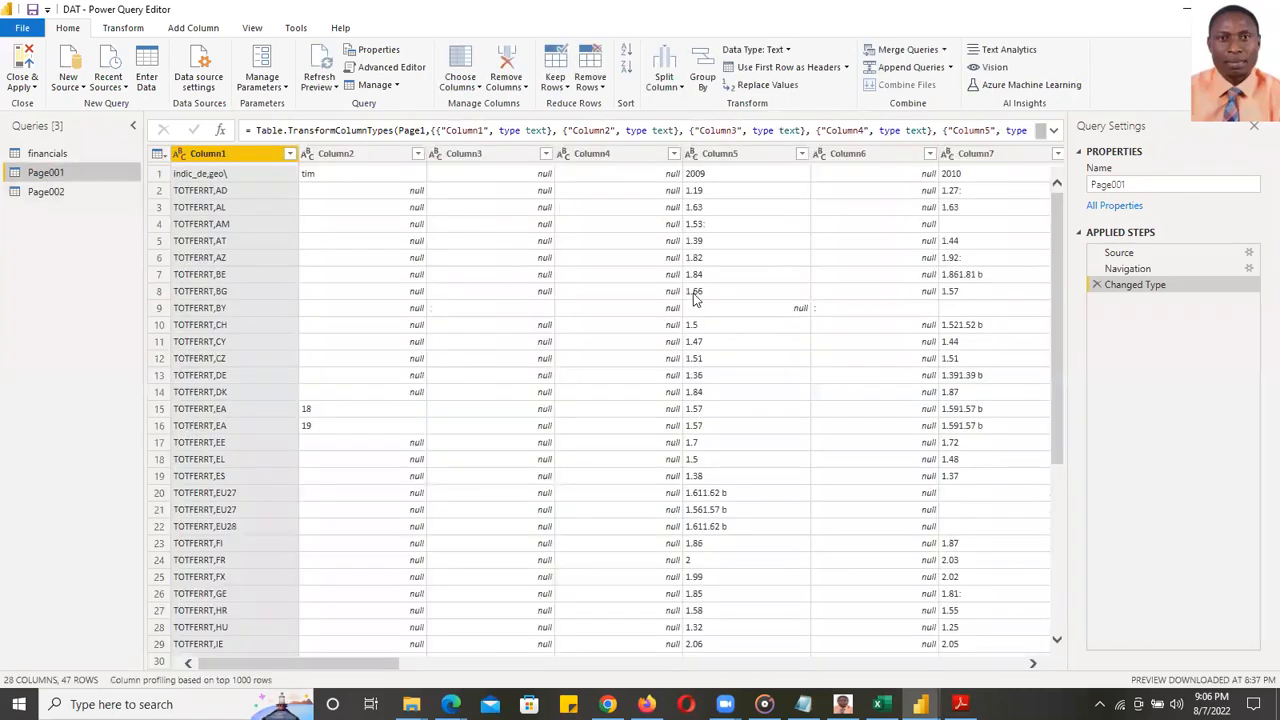
pyautogui.moveTo(1060, 316); pyautogui.dragTo(1050, 226)
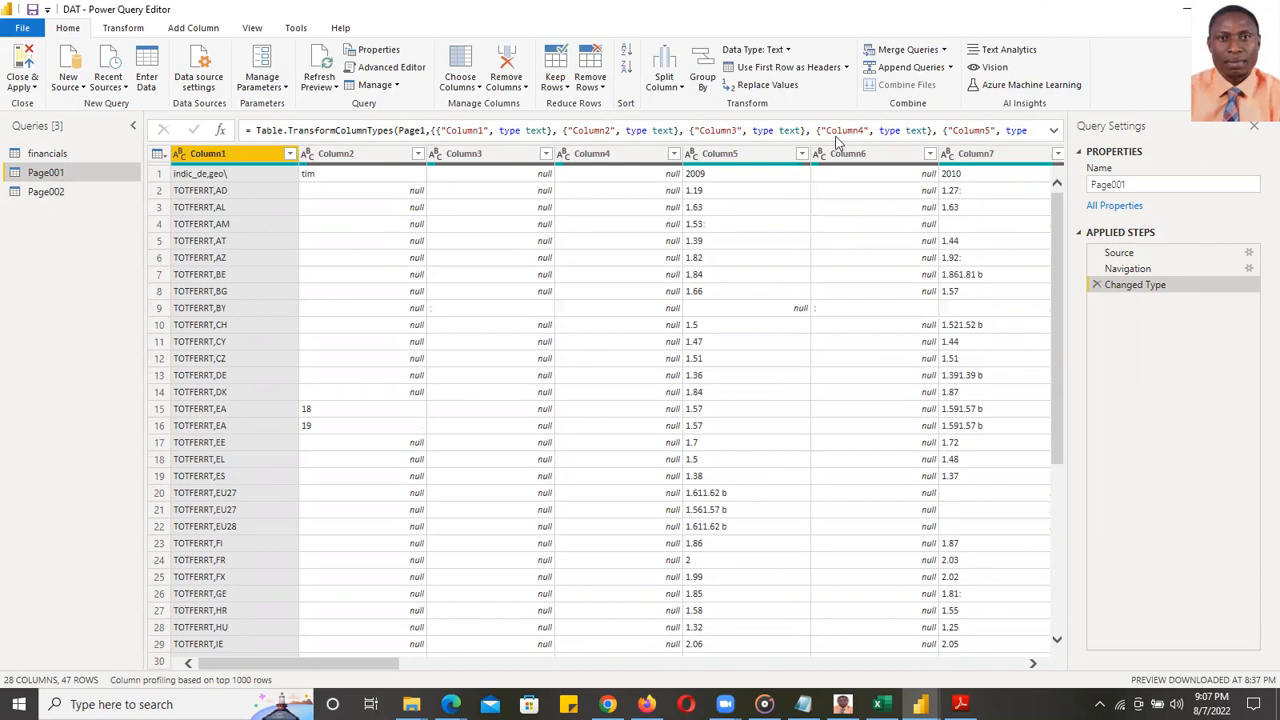
pyautogui.click(30, 88)
pyautogui.click(58, 142)
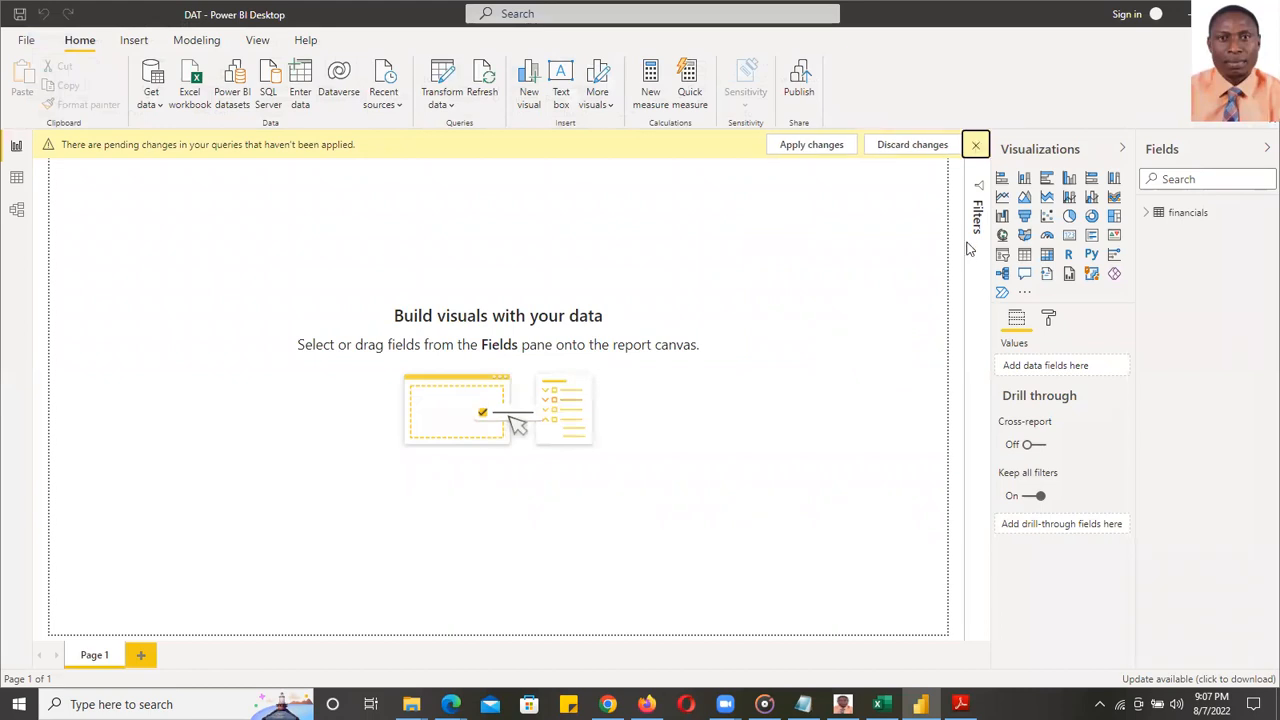
# - Dismiss the pending-changes banner and briefly open, then close, the Get data source list
pyautogui.click(977, 146)
pyautogui.click(157, 106)
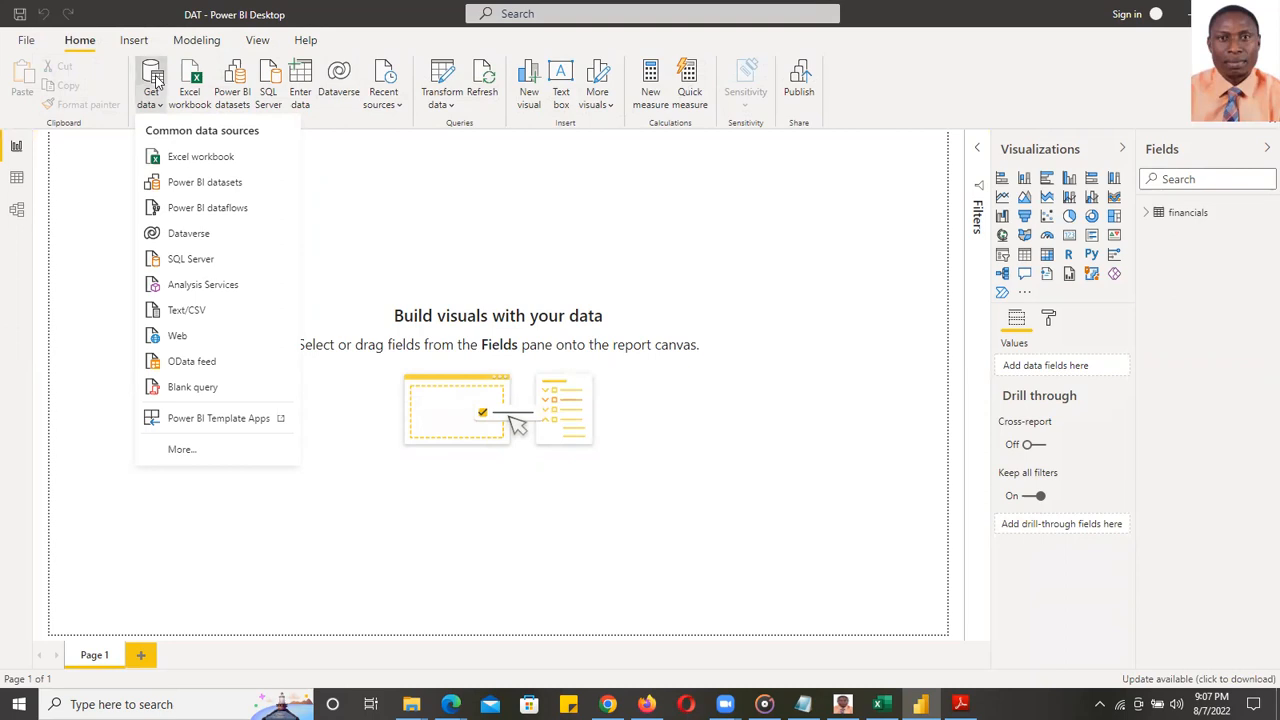
pyautogui.click(155, 80)
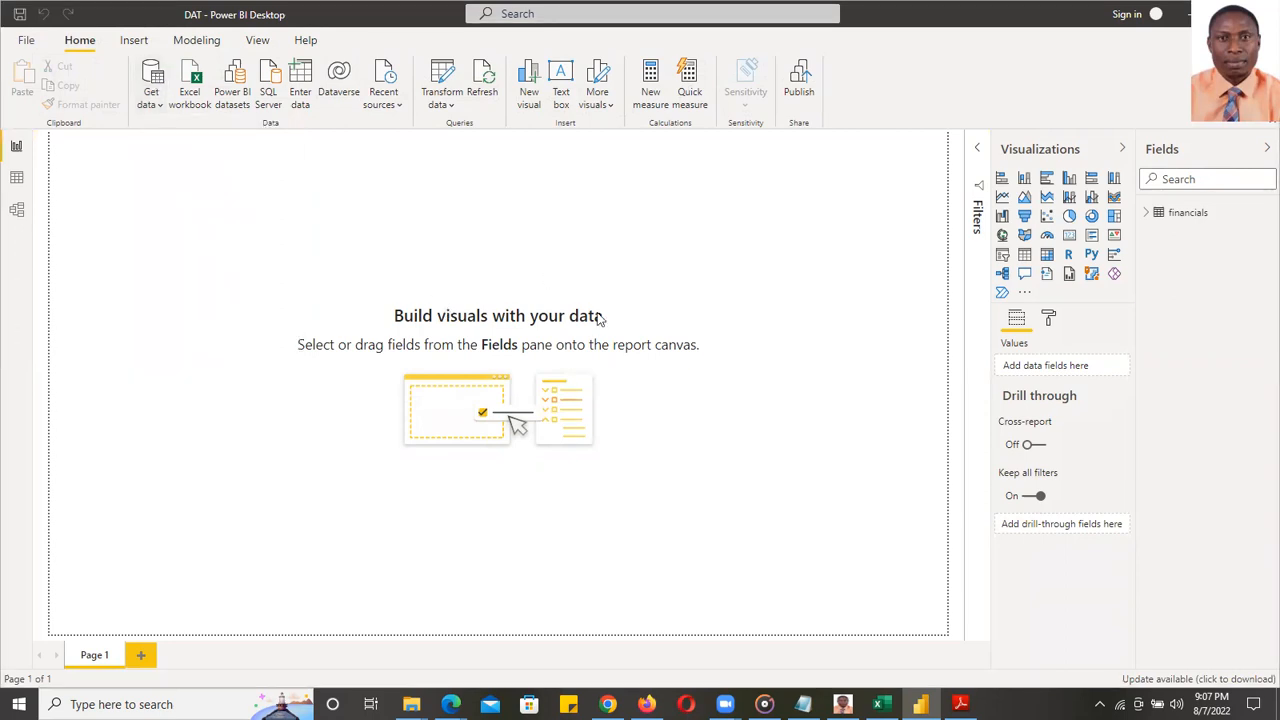
pyautogui.moveTo(960, 704)
pyautogui.click(944, 650)
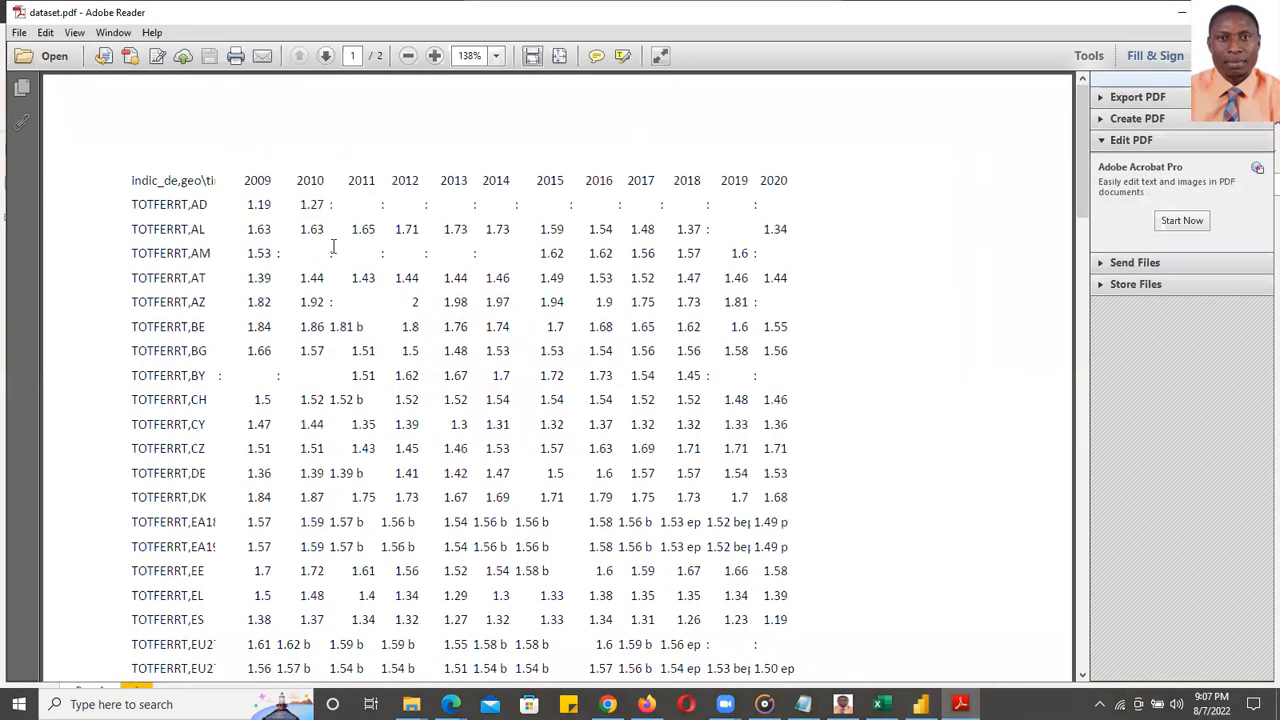
pyautogui.scroll(-10, 518, 375)
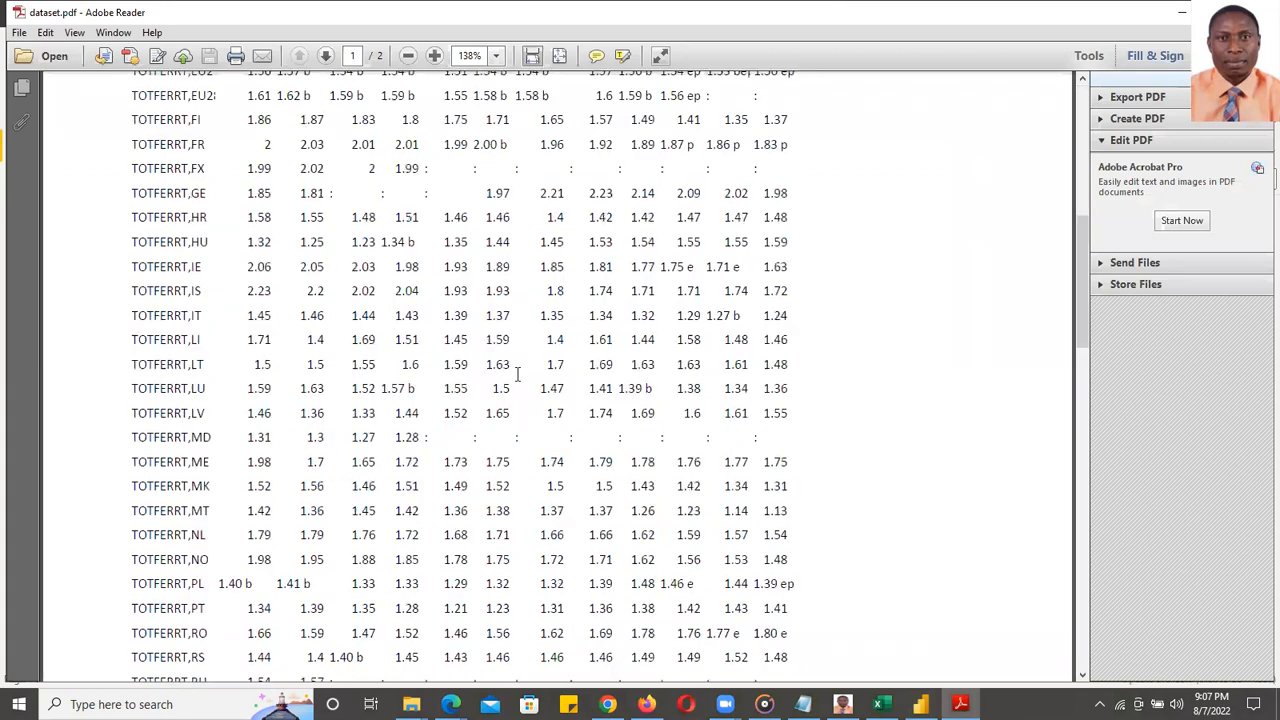
pyautogui.scroll(10, 518, 375)
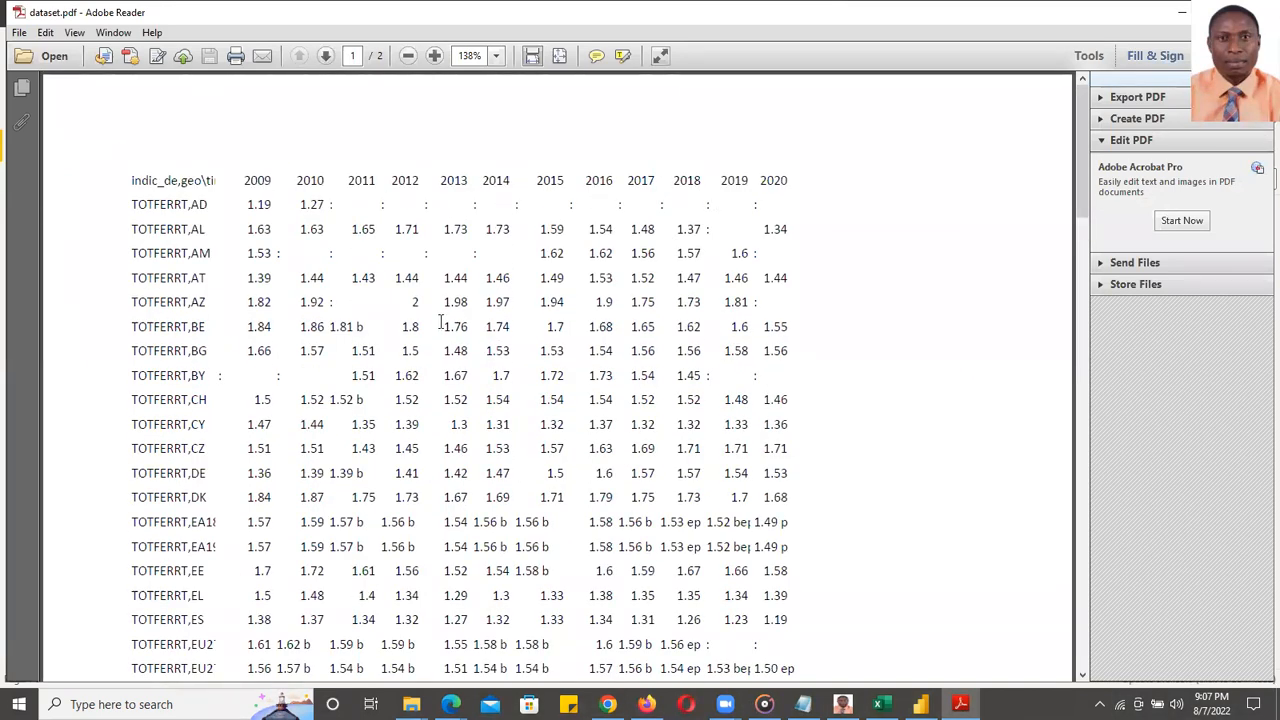
pyautogui.scroll(-10, 440, 321)
pyautogui.scroll(10, 353, 282)
pyautogui.scroll(-15, 342, 289)
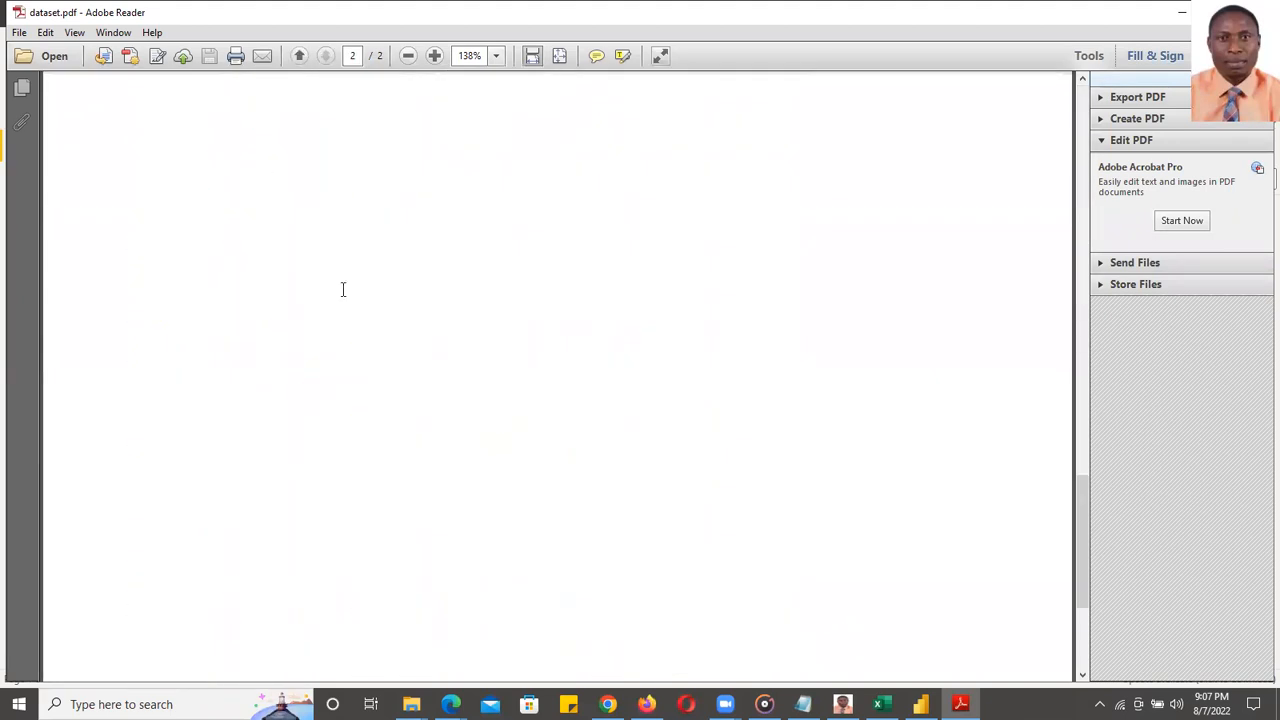
pyautogui.scroll(15, 343, 289)
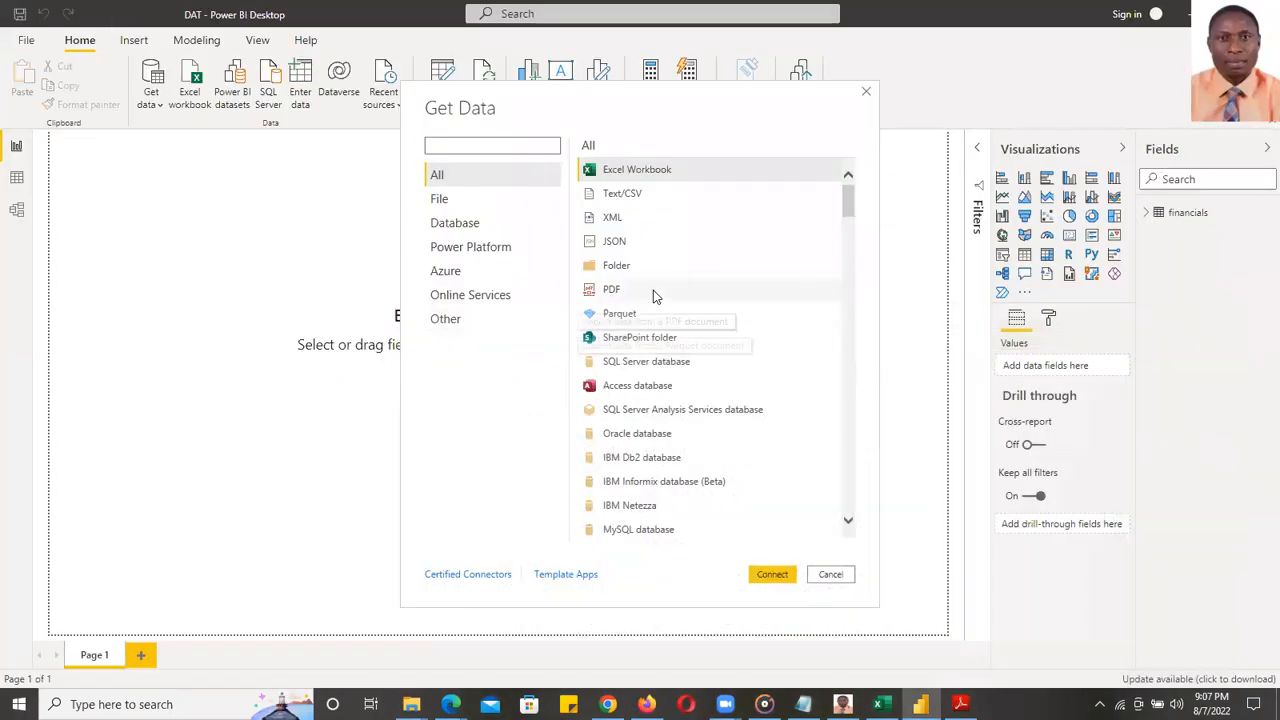
# - Connect to dataset.pdf with the PDF connector and tick Page001 in the Navigator
pyautogui.doubleClick(651, 291)
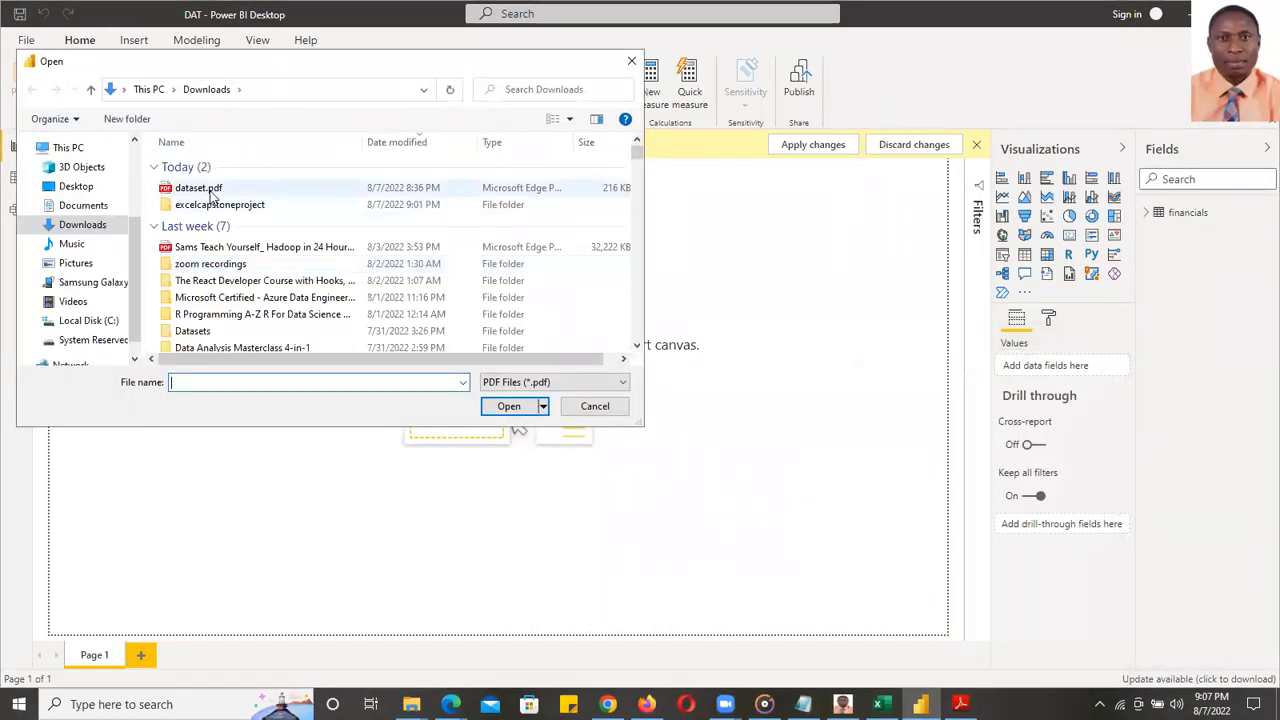
pyautogui.doubleClick(218, 188)
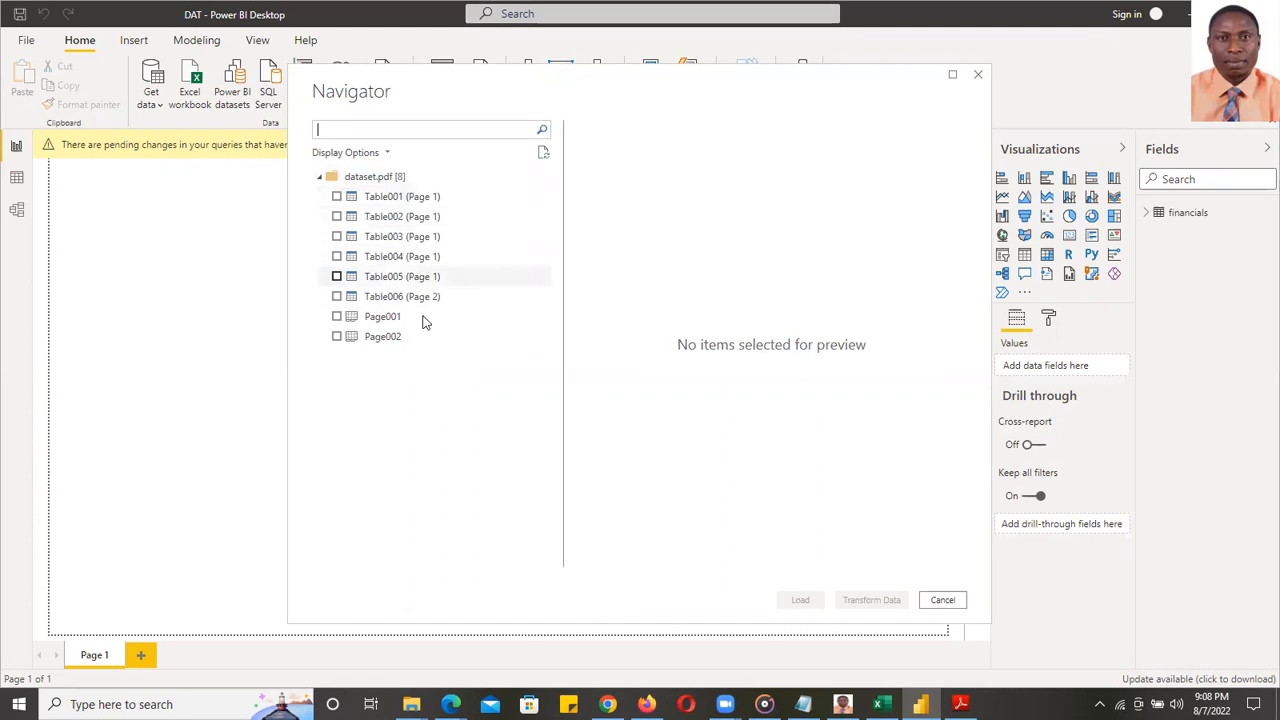
pyautogui.click(337, 316)
pyautogui.click(337, 337)
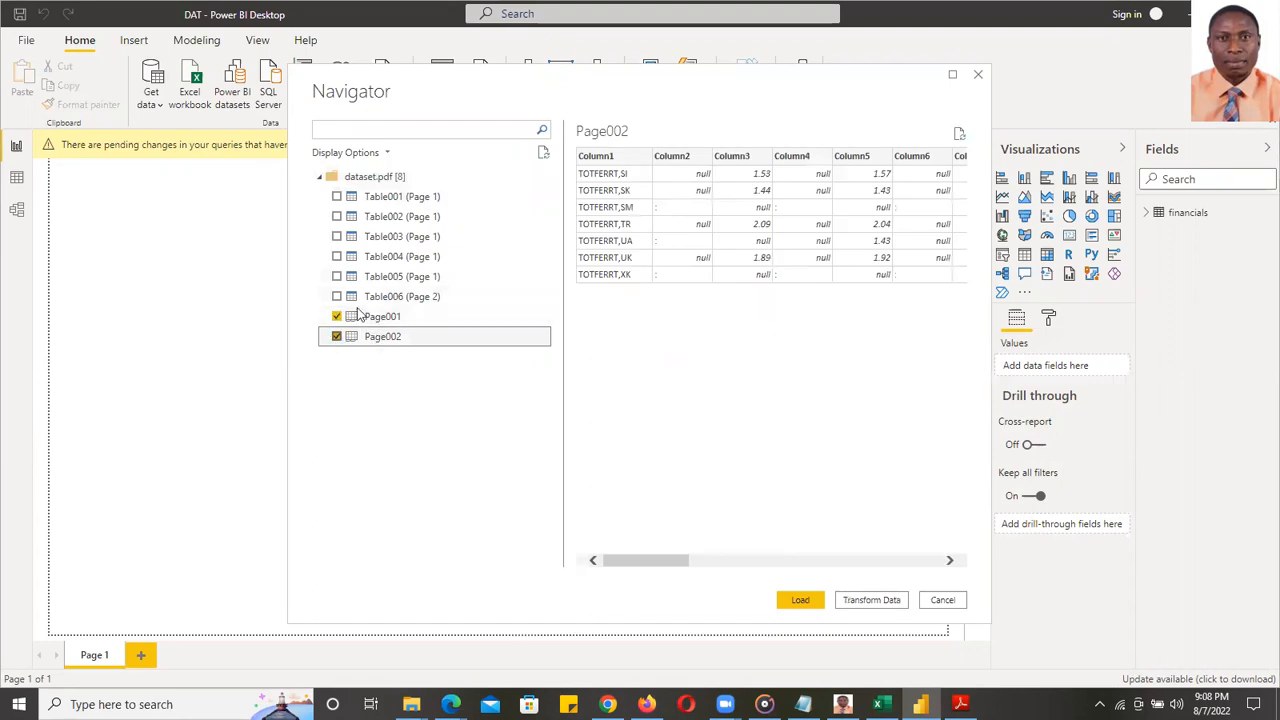
pyautogui.click(337, 336)
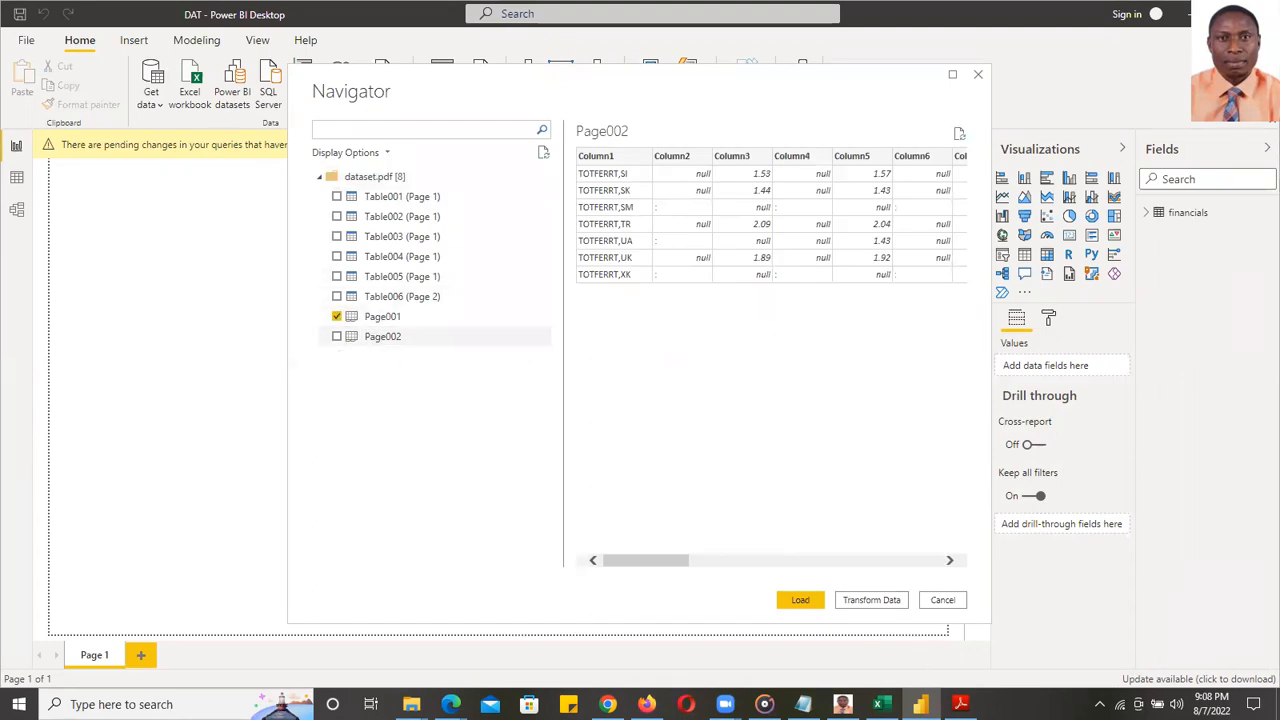
pyautogui.moveTo(960, 704)
# - Check the tables in the dataset.pdf document, then tick Page002 for import too
pyautogui.click(917, 658)
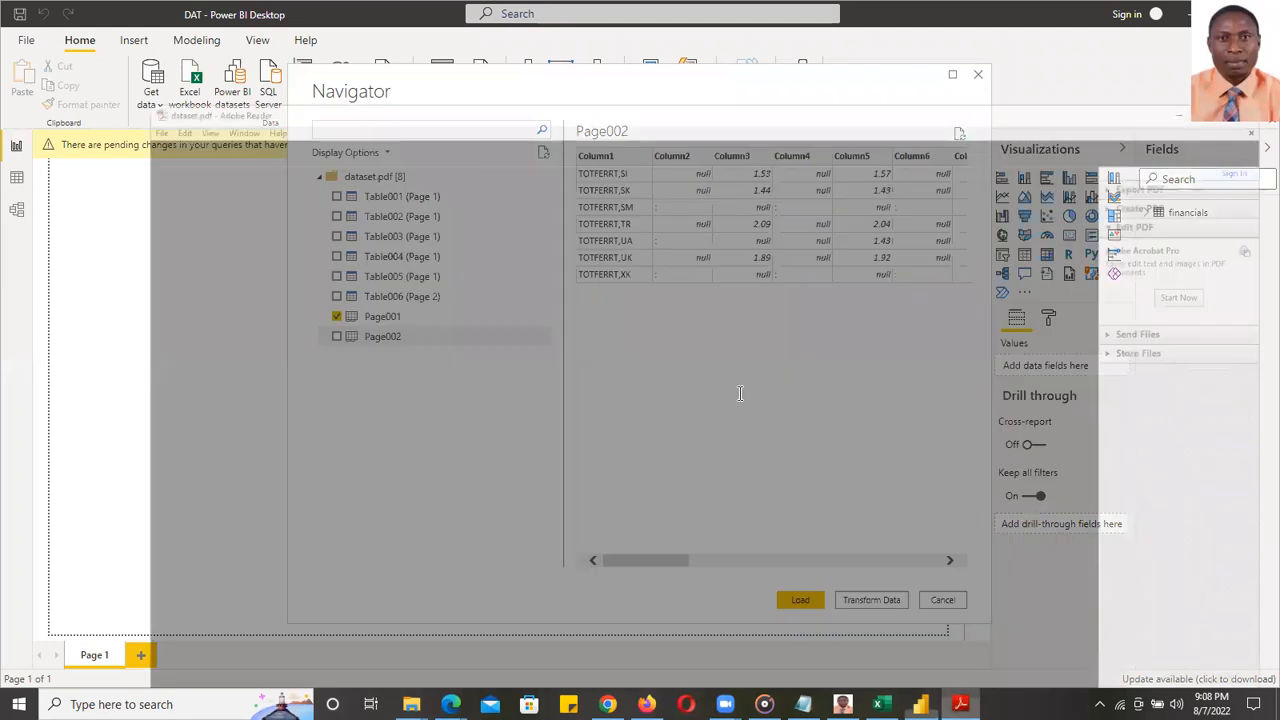
pyautogui.scroll(-5, 745, 400)
pyautogui.scroll(5, 743, 400)
pyautogui.scroll(5, 743, 394)
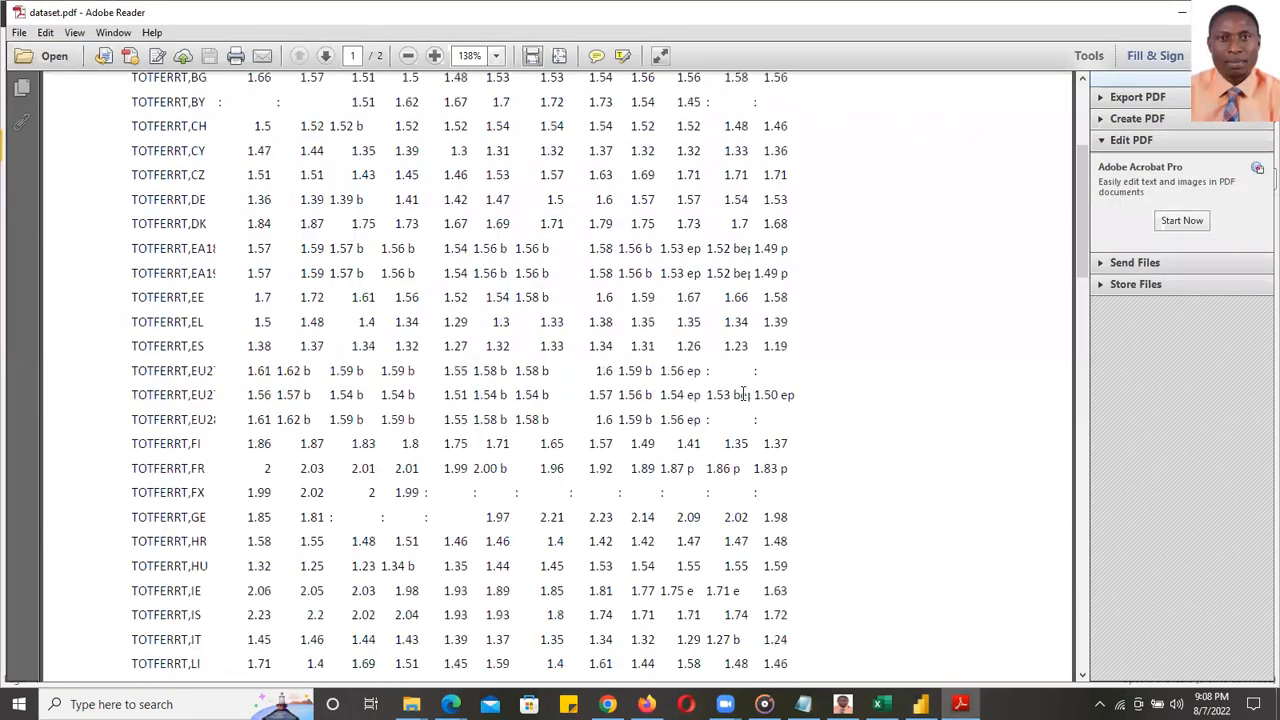
pyautogui.click(1181, 11)
pyautogui.click(336, 338)
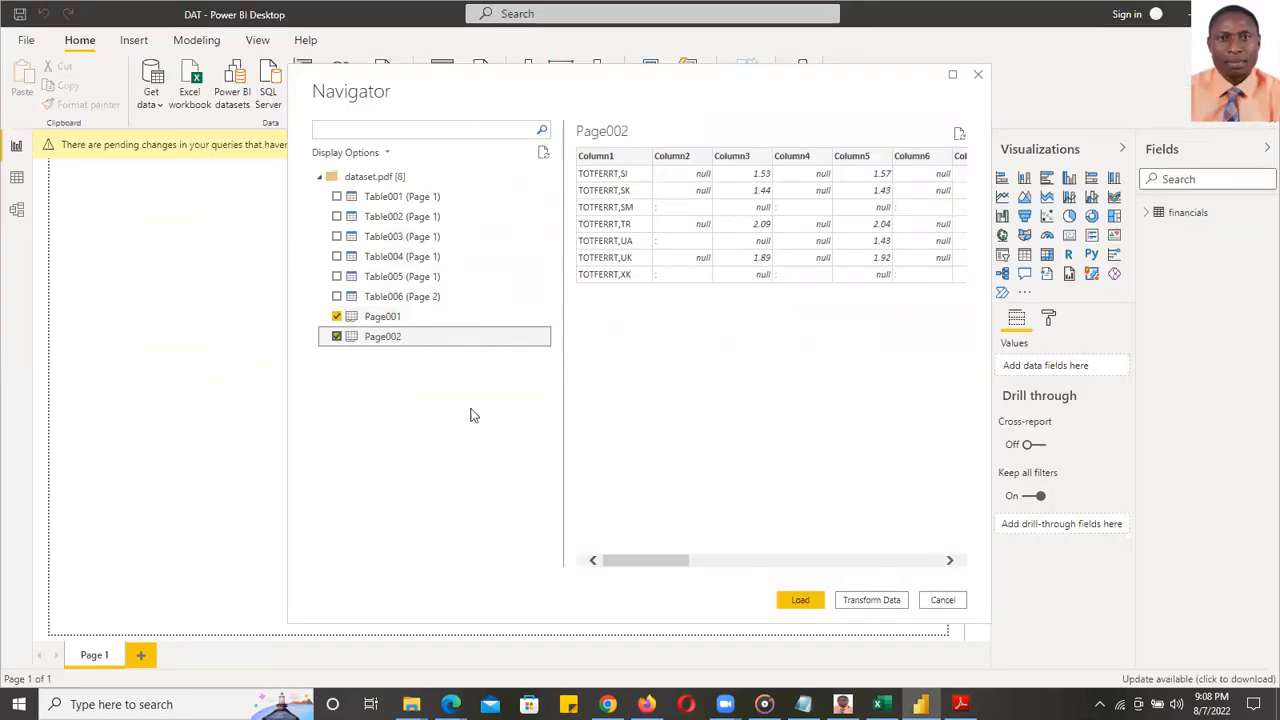
# - Load both PDF pages into Power Query Editor and scroll through Page001 (2)'s 47 rows
pyautogui.click(866, 604)
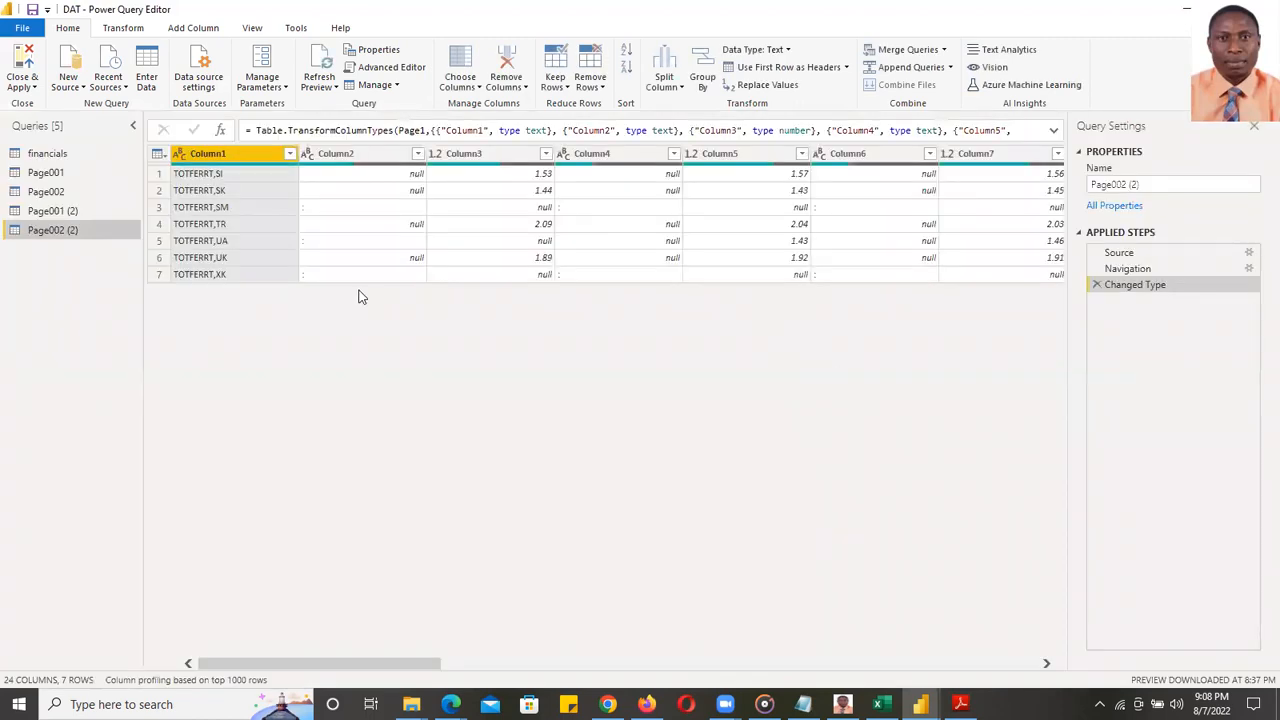
pyautogui.click(62, 210)
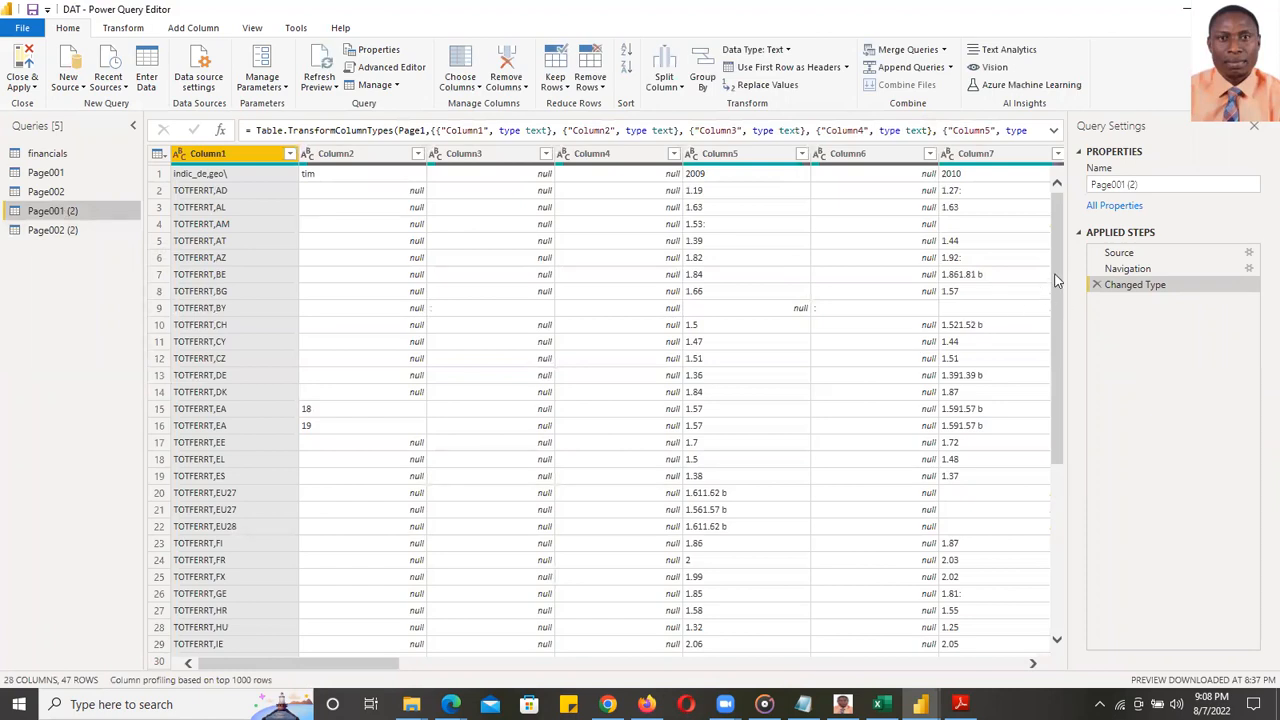
pyautogui.moveTo(1056, 265); pyautogui.dragTo(1066, 208)
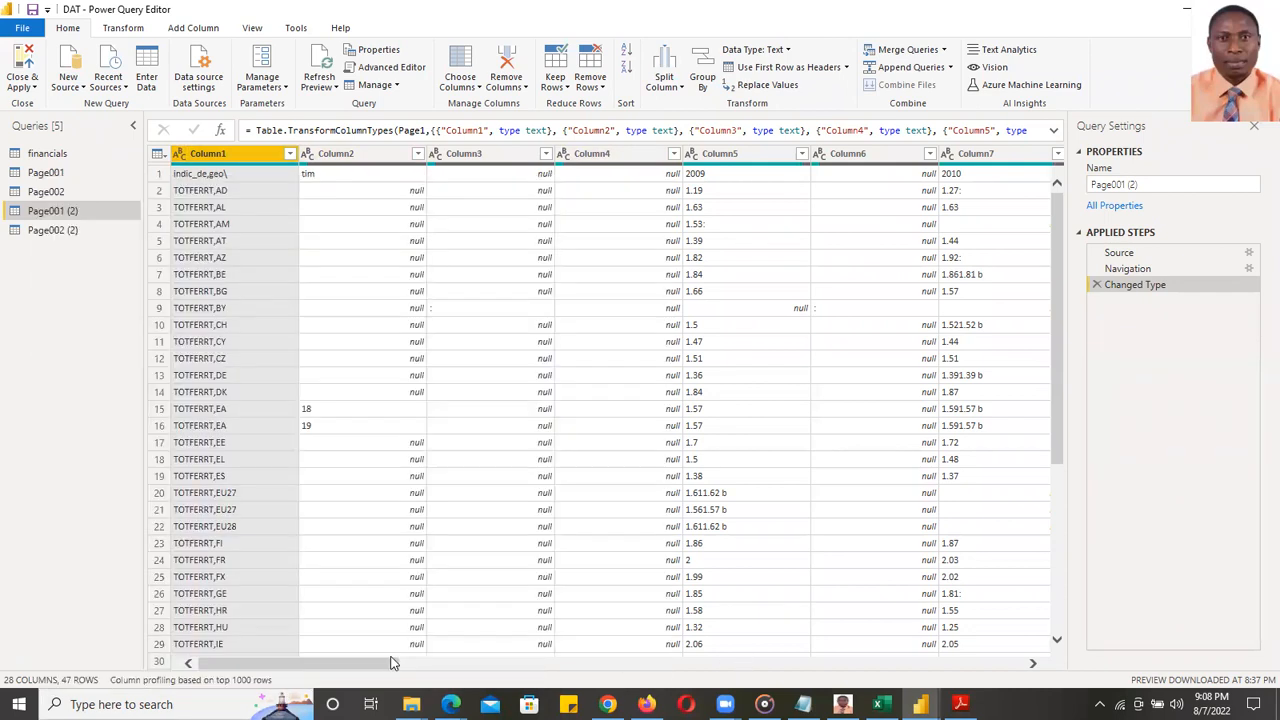
pyautogui.moveTo(352, 660); pyautogui.dragTo(971, 606)
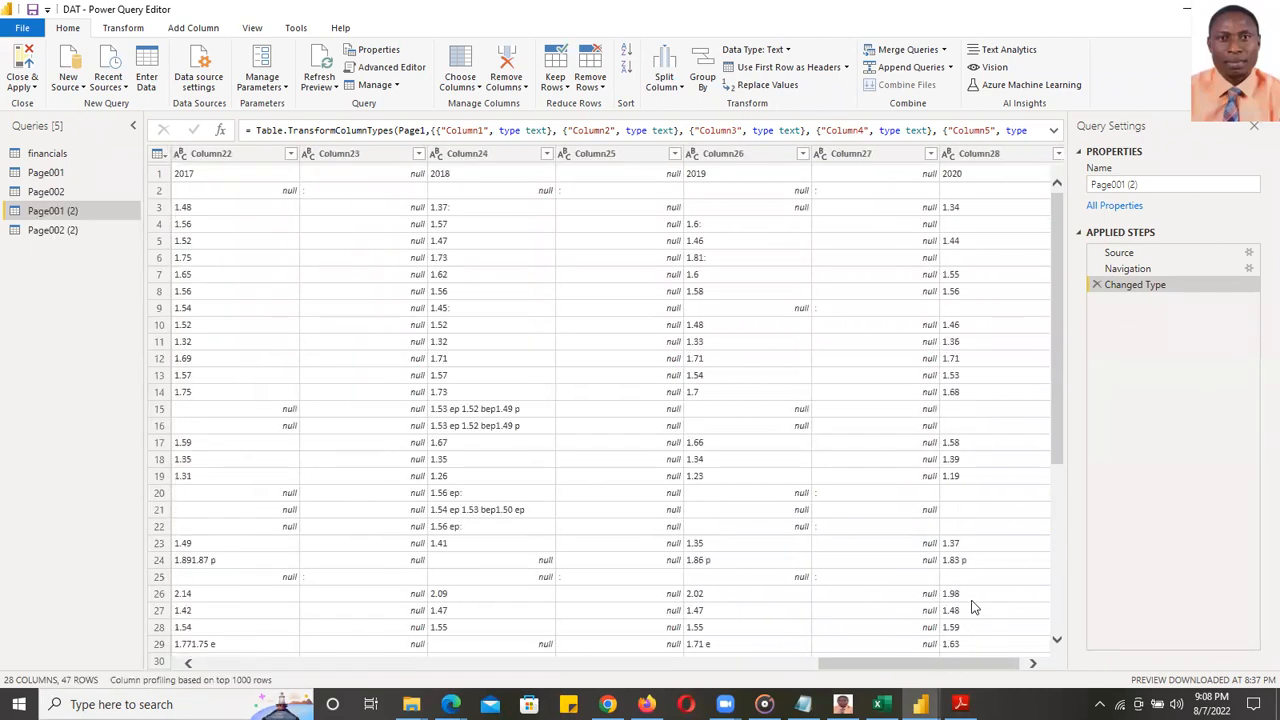
pyautogui.moveTo(977, 666); pyautogui.dragTo(280, 632)
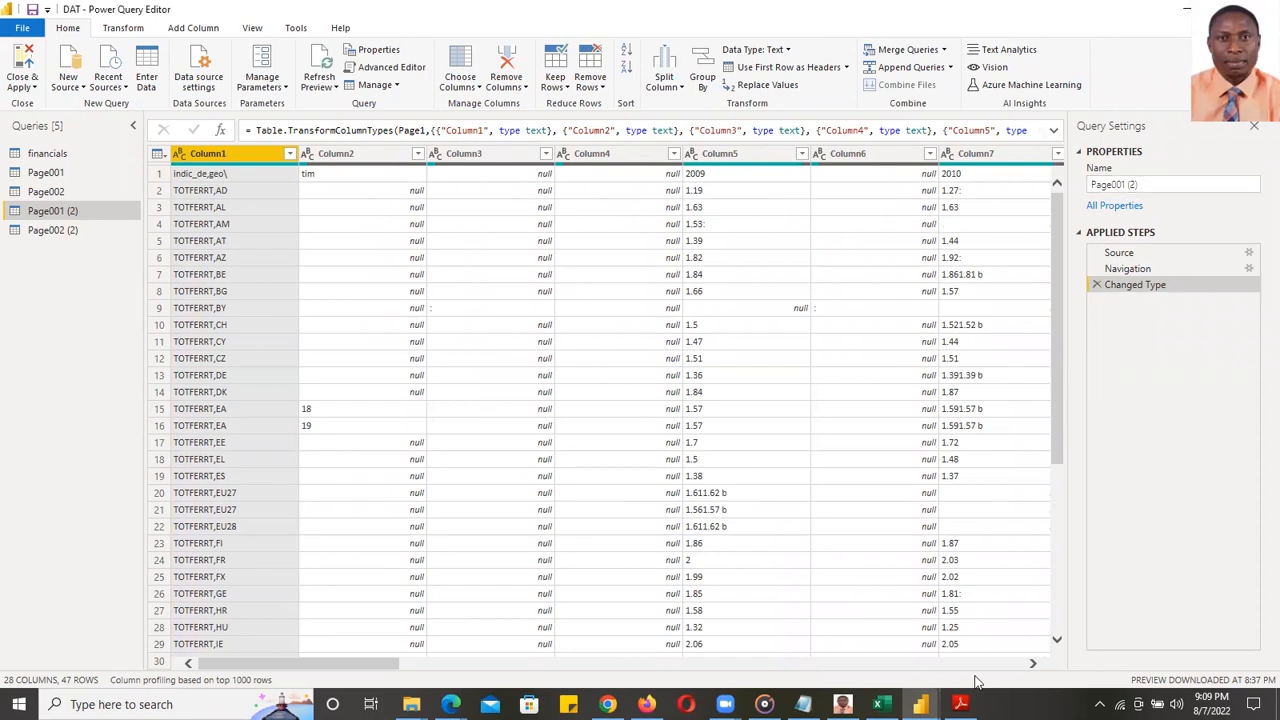
pyautogui.click(955, 625)
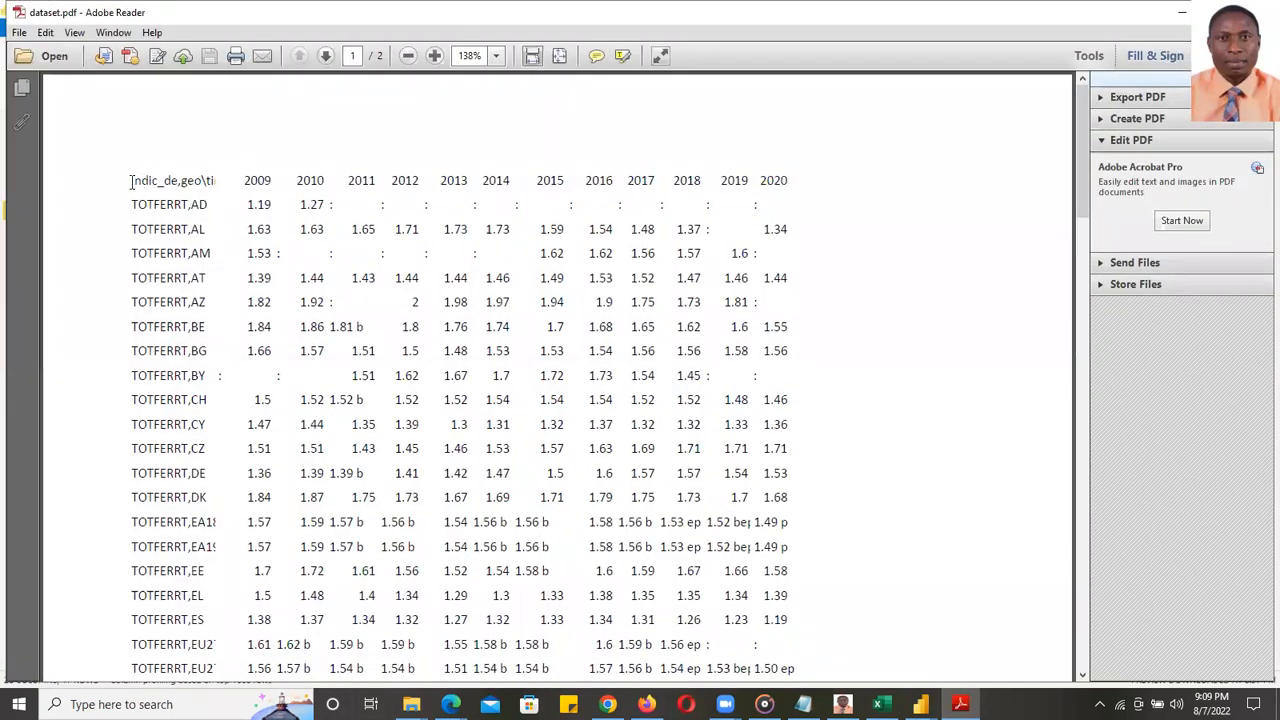
pyautogui.moveTo(131, 181); pyautogui.dragTo(207, 182)
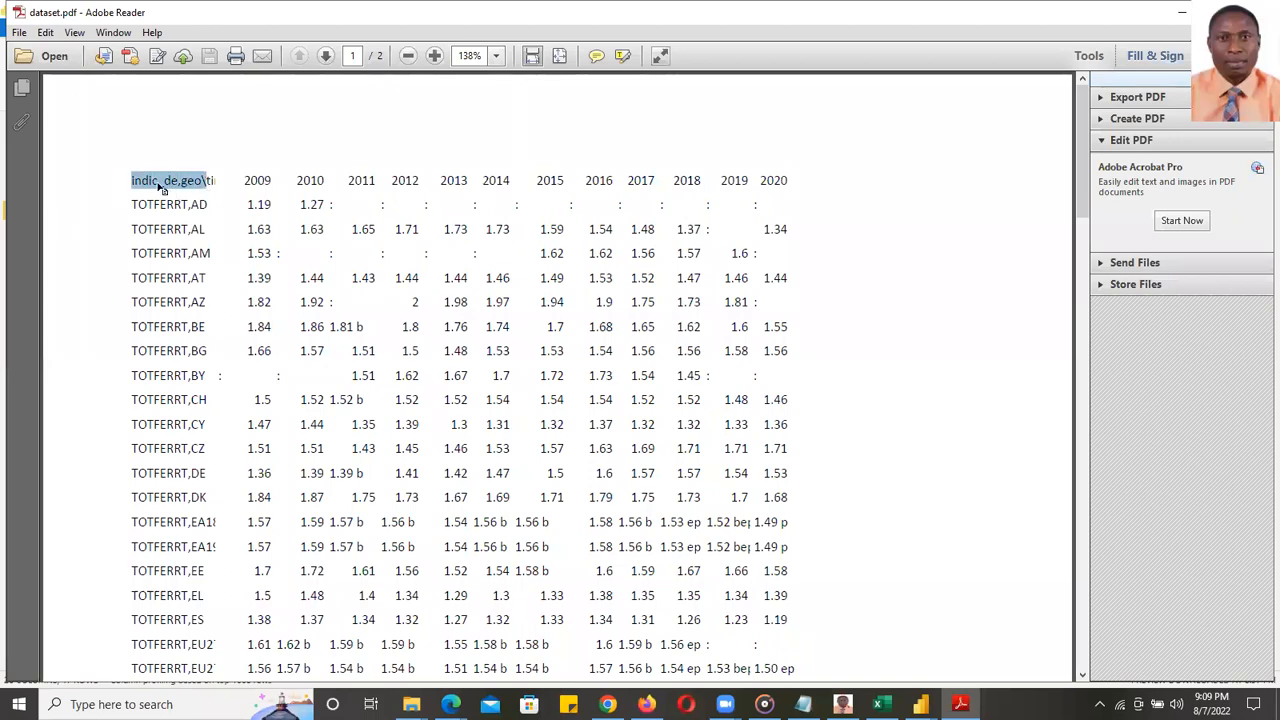
pyautogui.click(220, 181)
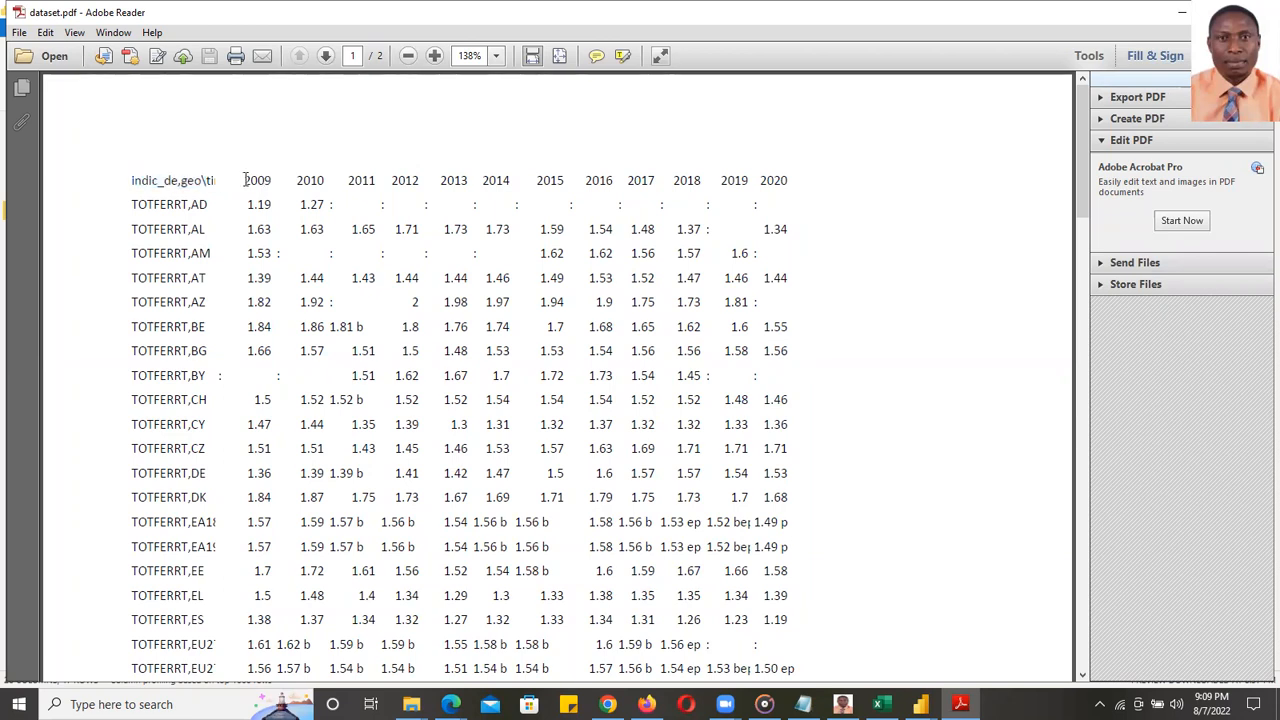
pyautogui.moveTo(241, 180); pyautogui.dragTo(836, 185)
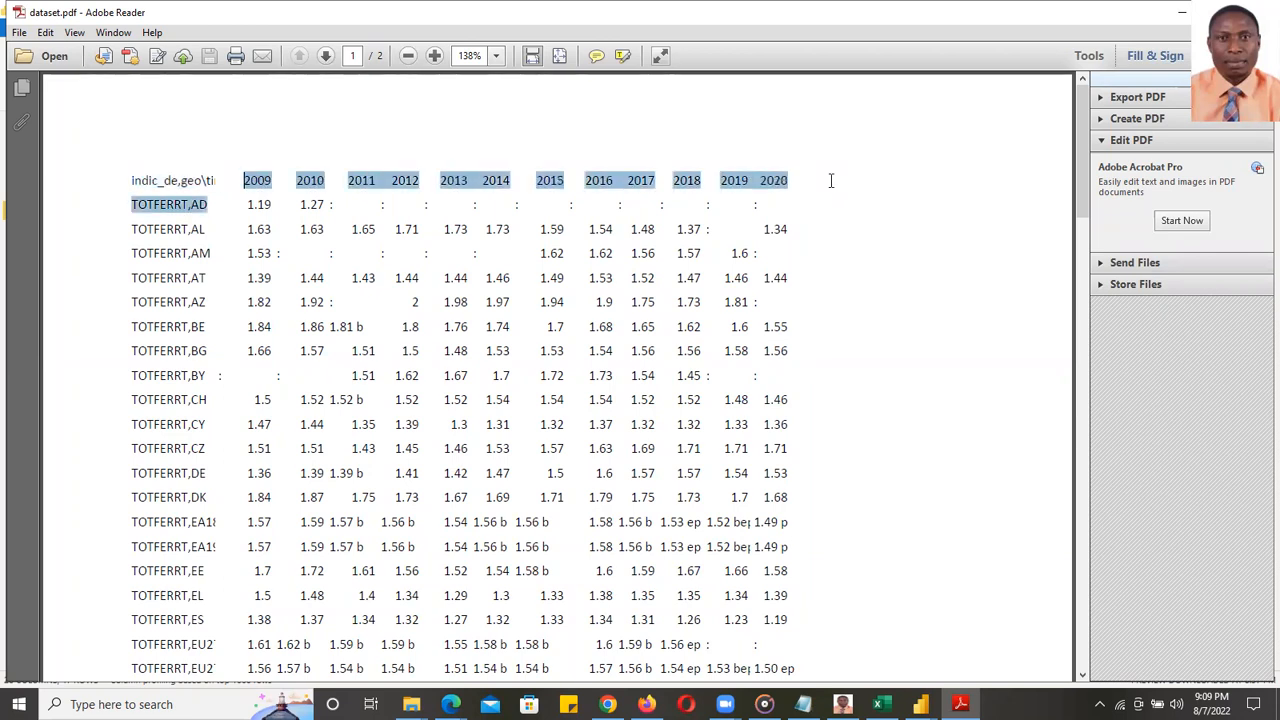
pyautogui.click(461, 194)
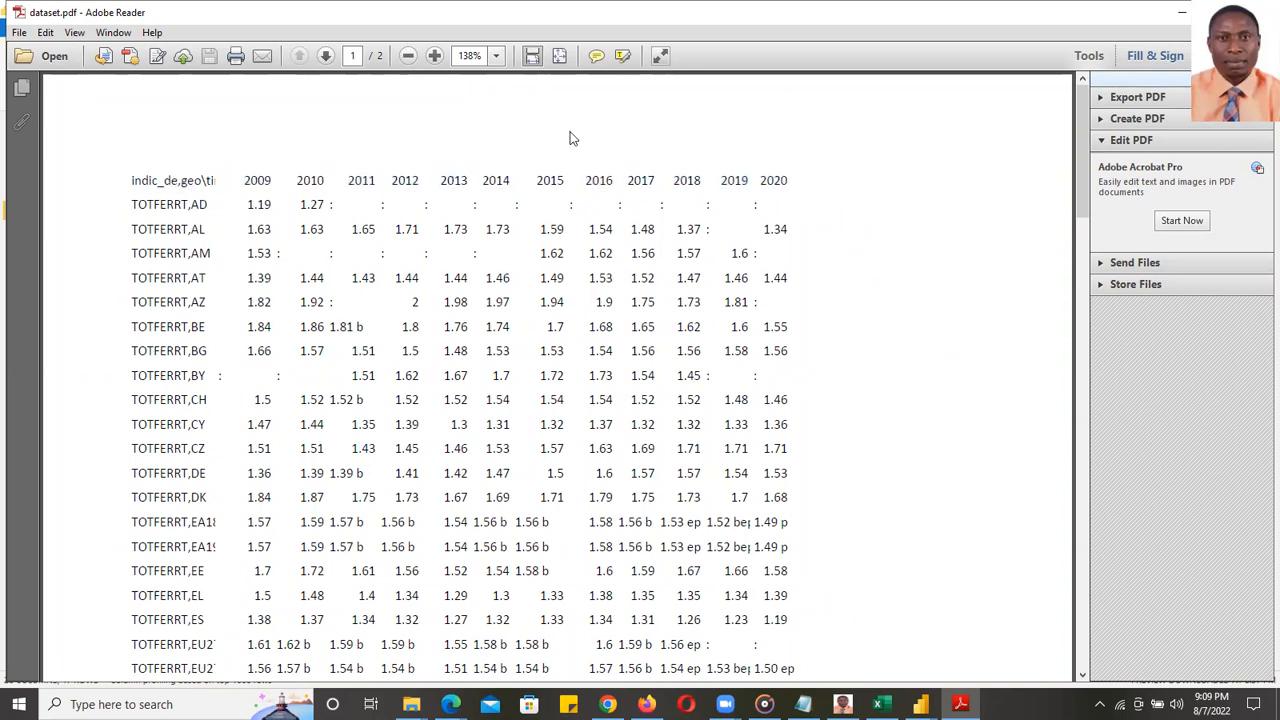
pyautogui.hotkey('alt', 'Tab')
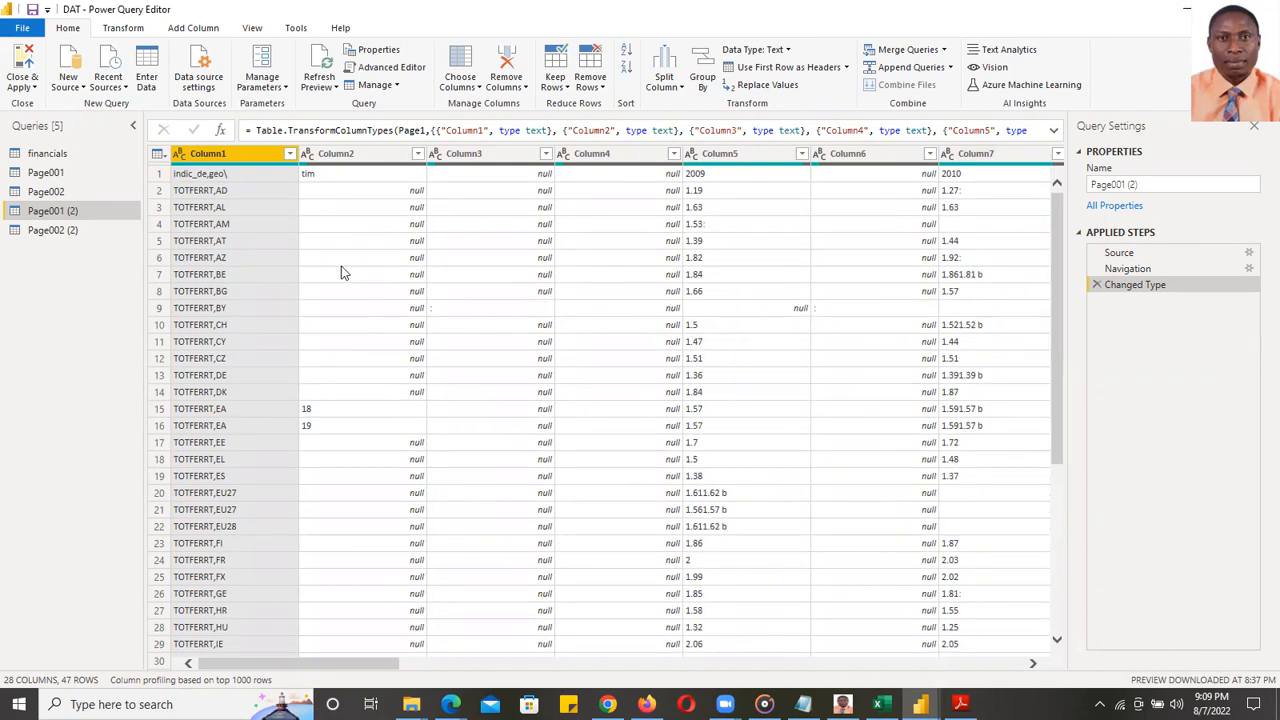
# - Promote Page001 (2)'s first row to headers (indic_de,geo\, tim, 2009–2020) and check the columns
pyautogui.click(158, 154)
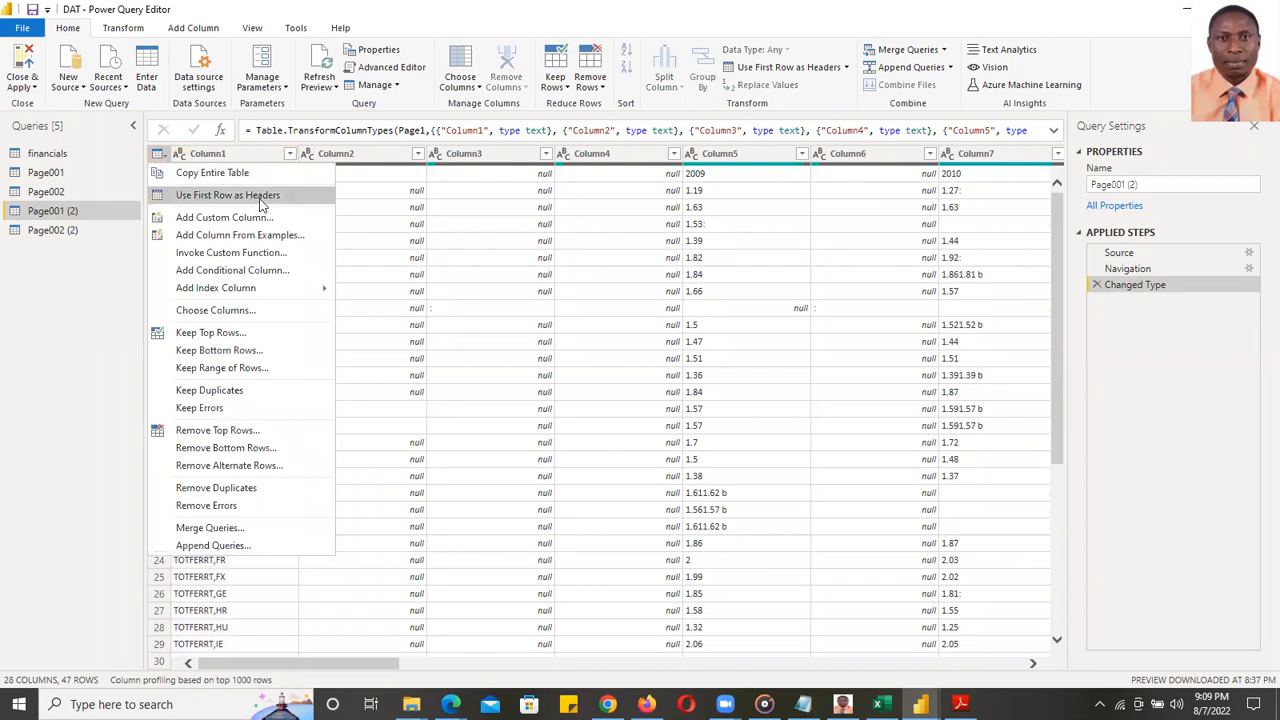
pyautogui.click(806, 55)
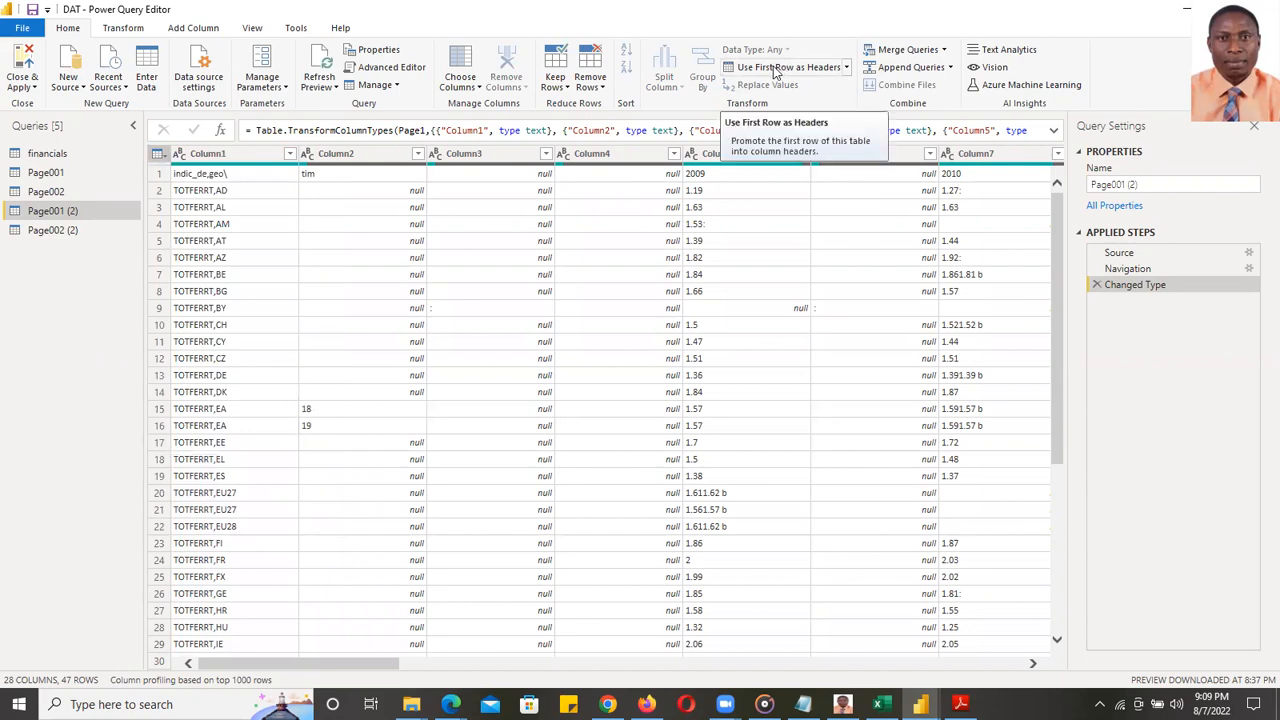
pyautogui.click(775, 70)
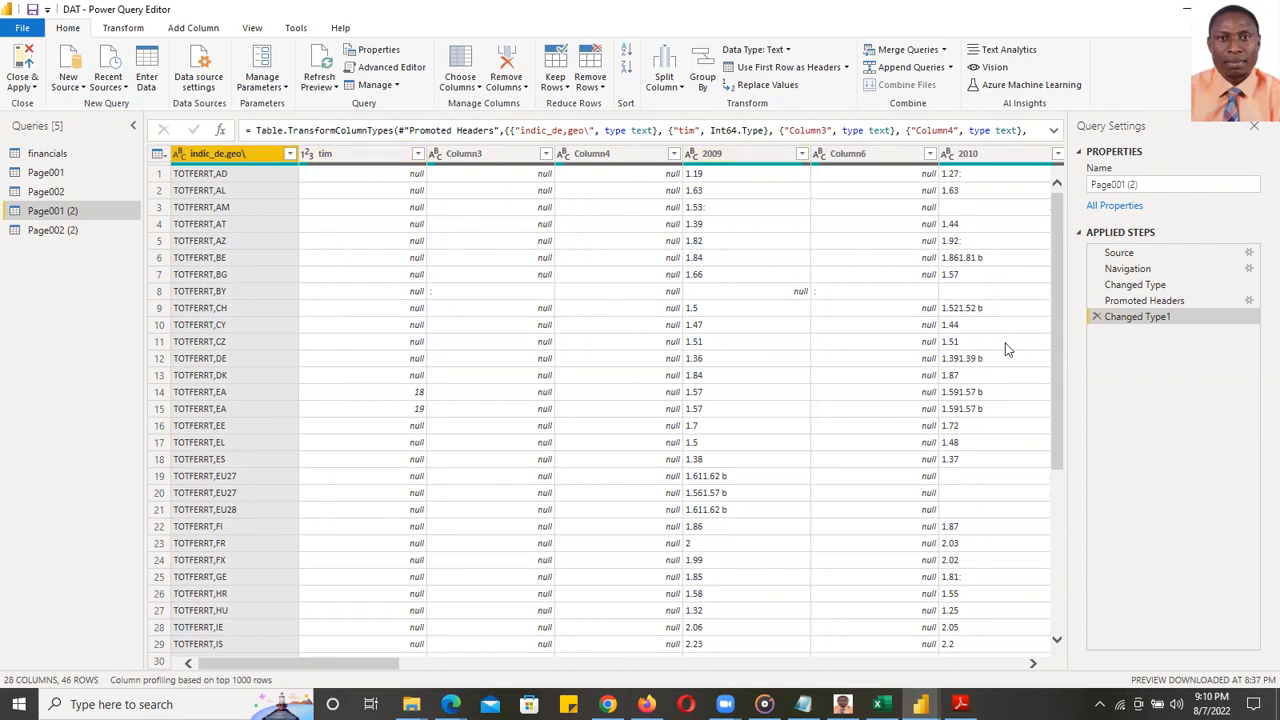
pyautogui.moveTo(368, 667); pyautogui.dragTo(1062, 688)
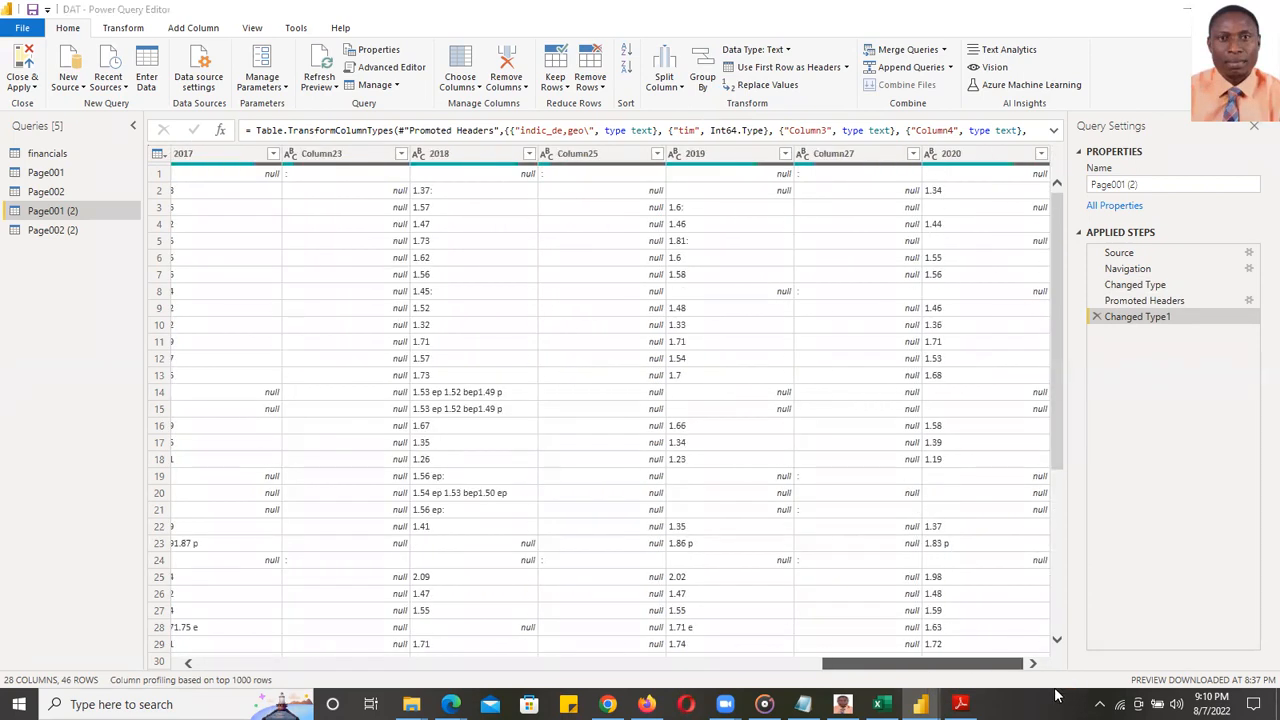
pyautogui.moveTo(1054, 688); pyautogui.dragTo(260, 609)
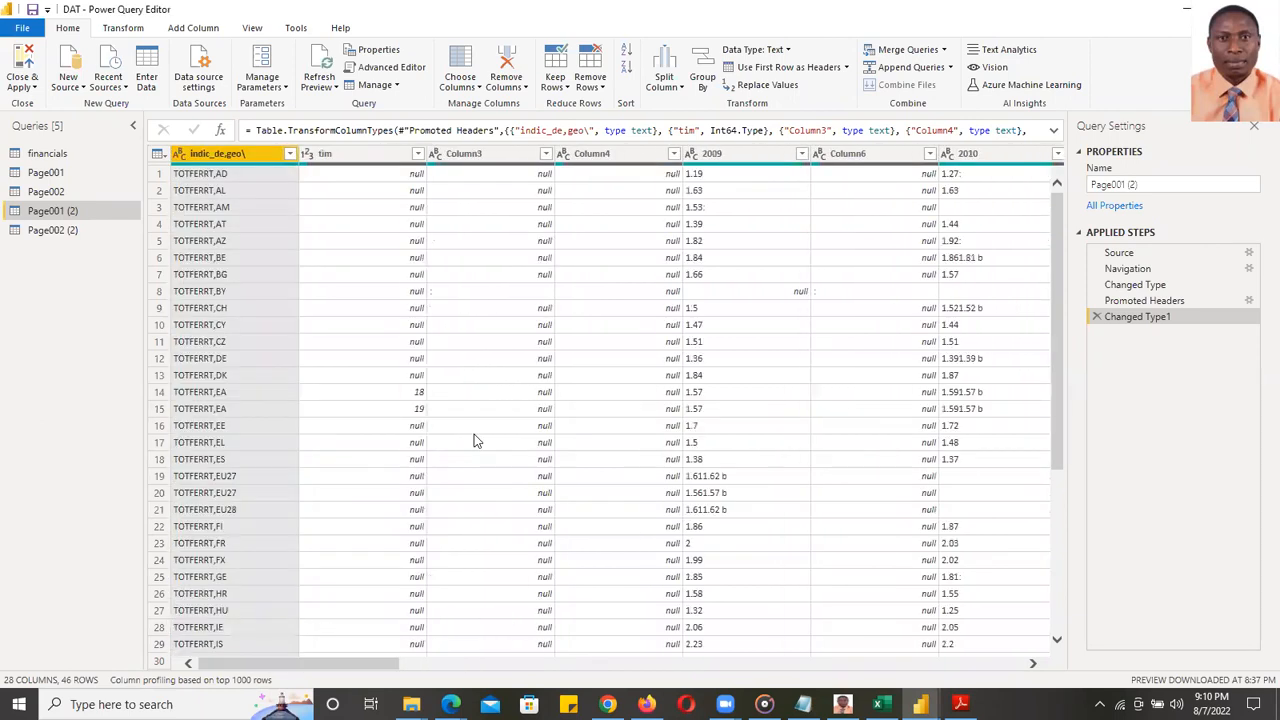
pyautogui.click(961, 704)
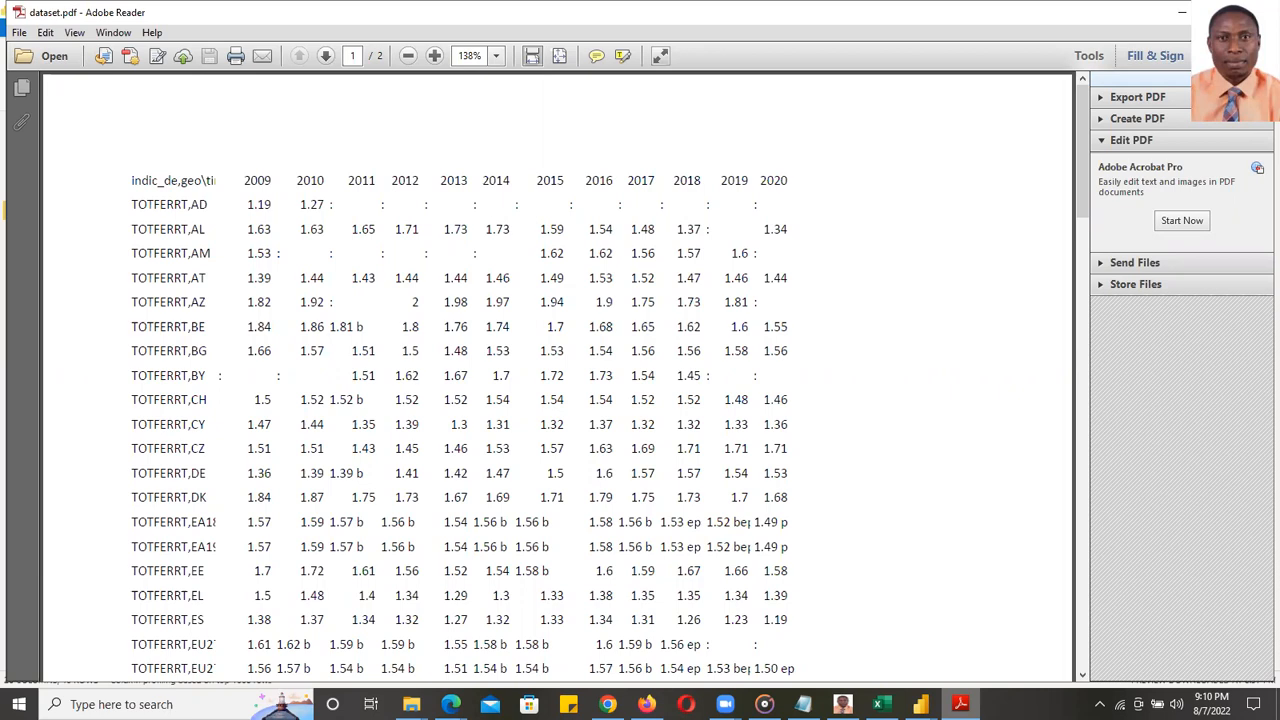
pyautogui.click(960, 704)
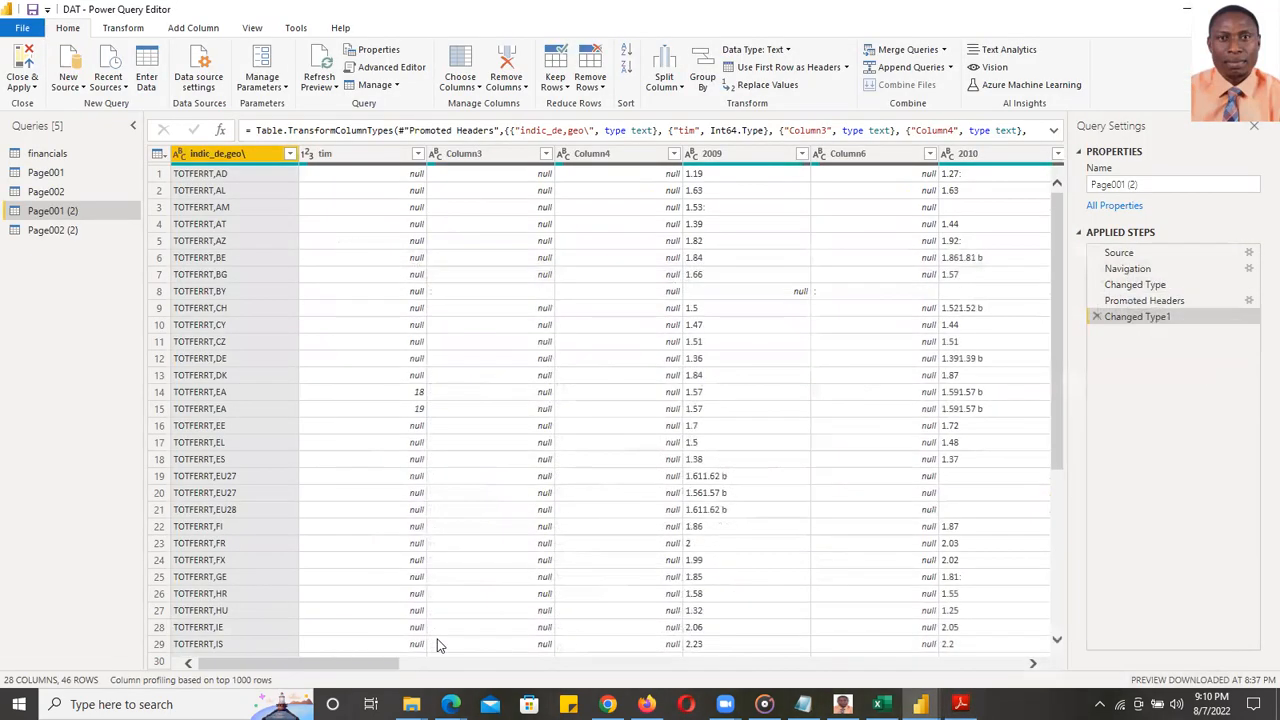
pyautogui.moveTo(366, 665); pyautogui.dragTo(124, 671)
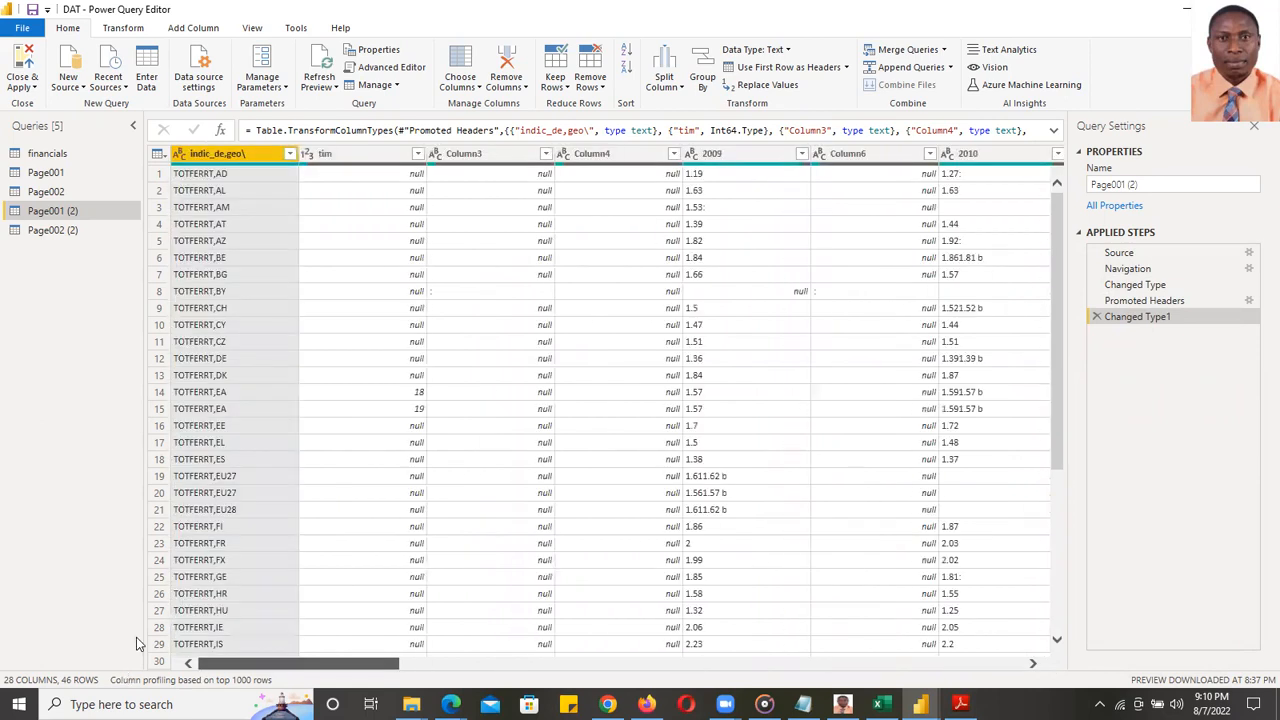
# - Select the empty filler columns Column3, 4, 6, 8, 10, 11, 13, 15 and 17
pyautogui.click(482, 153)
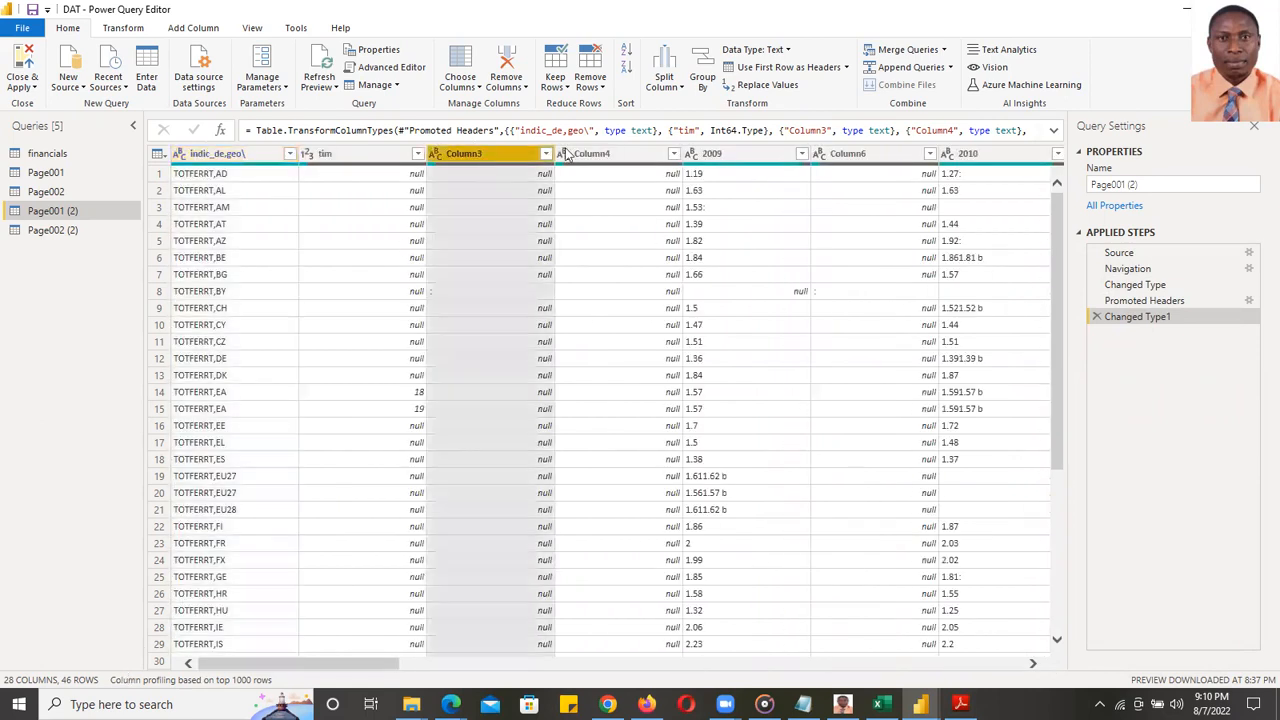
pyautogui.keyDown('shift'); pyautogui.click(640, 153); pyautogui.keyUp('shift')
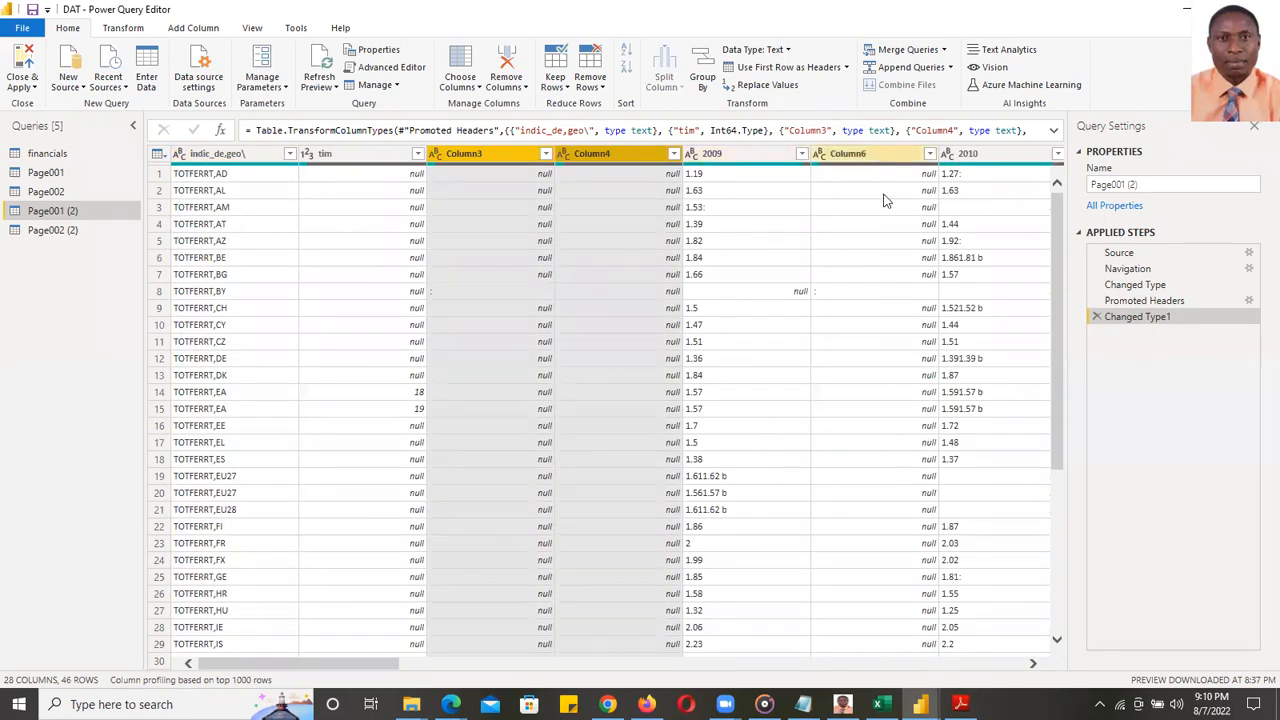
pyautogui.keyDown('ctrl'); pyautogui.click(860, 153); pyautogui.keyUp('ctrl')
pyautogui.moveTo(345, 664); pyautogui.dragTo(470, 675)
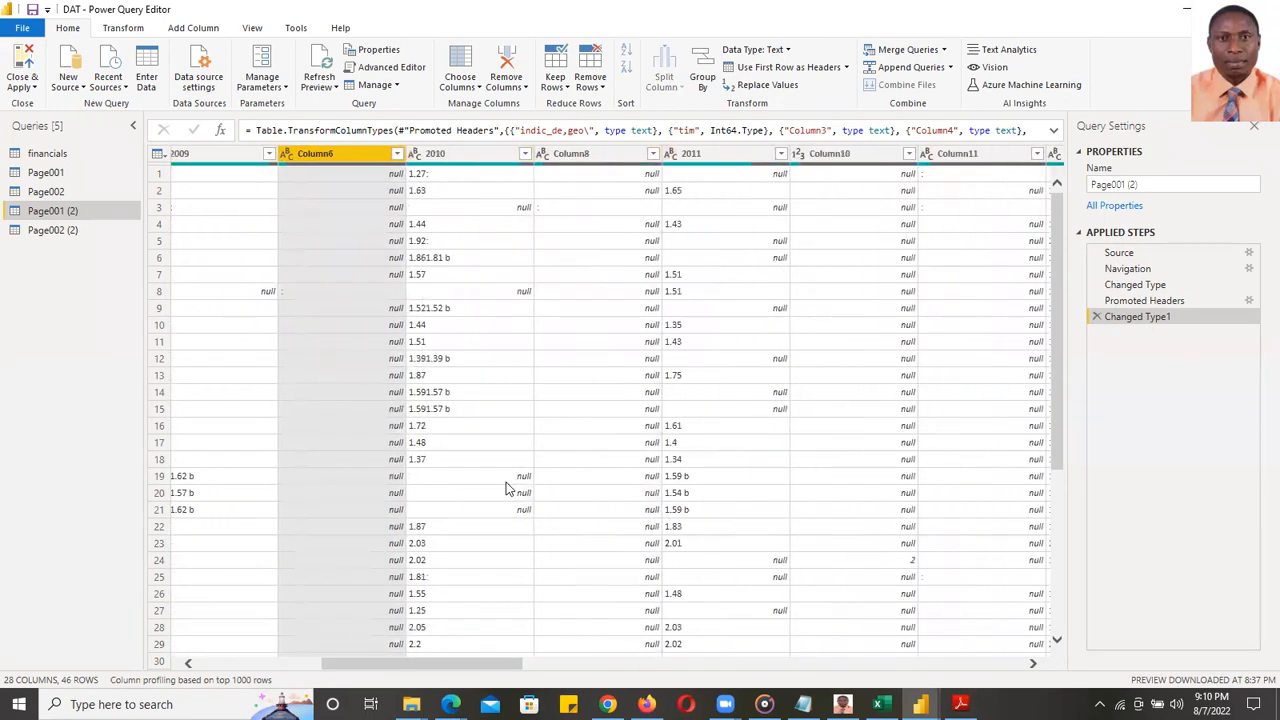
pyautogui.keyDown('ctrl'); pyautogui.click(578, 158); pyautogui.keyUp('ctrl')
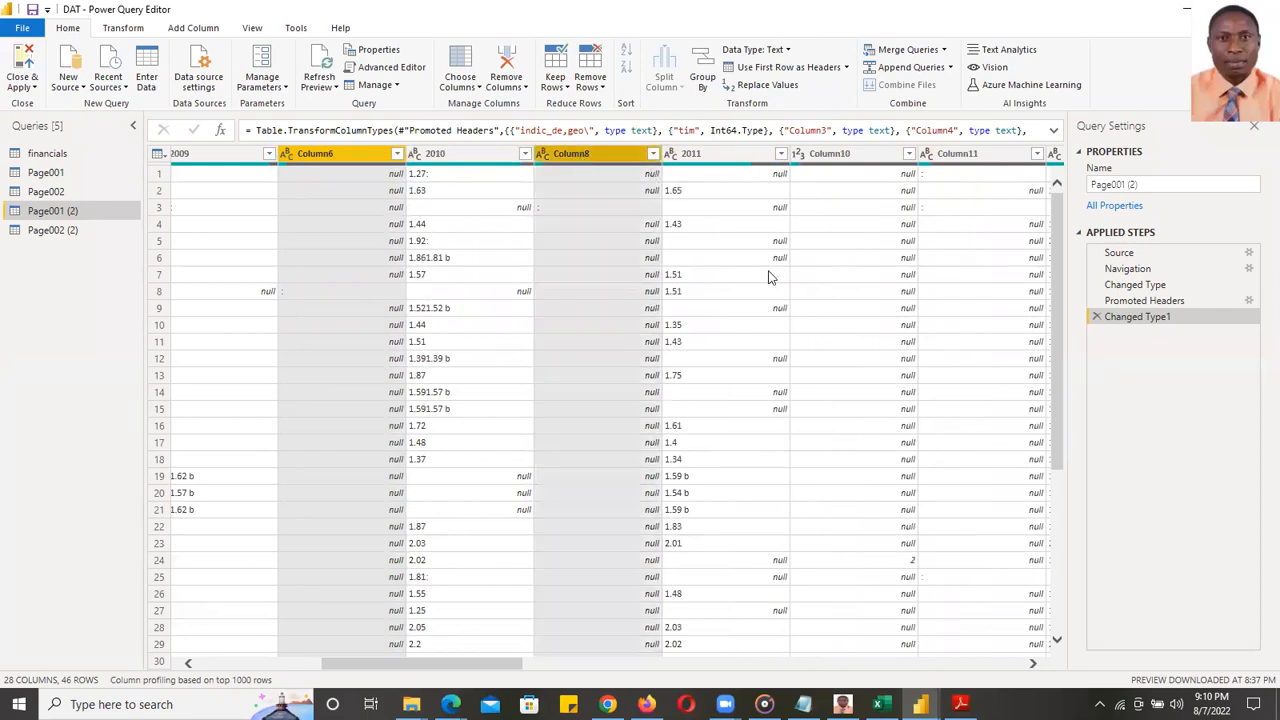
pyautogui.keyDown('ctrl'); pyautogui.click(843, 155); pyautogui.keyUp('ctrl')
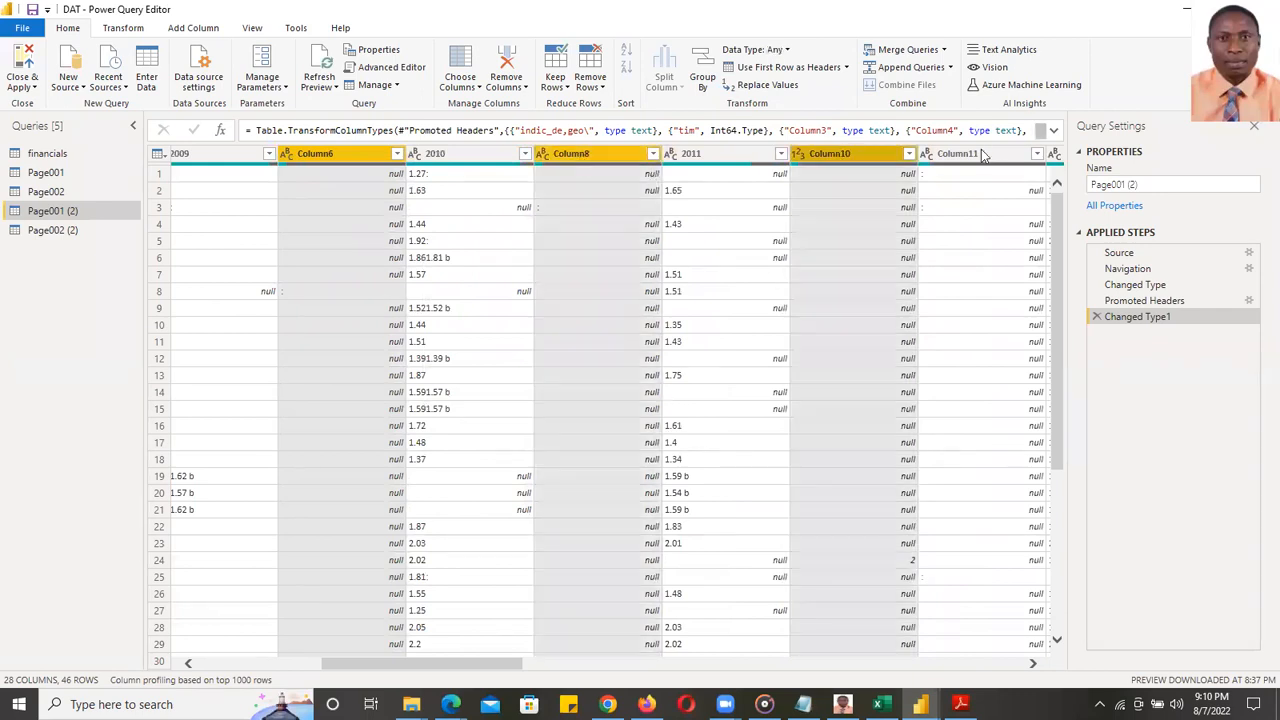
pyautogui.keyDown('ctrl'); pyautogui.click(975, 156); pyautogui.keyUp('ctrl')
pyautogui.moveTo(453, 659); pyautogui.dragTo(565, 662)
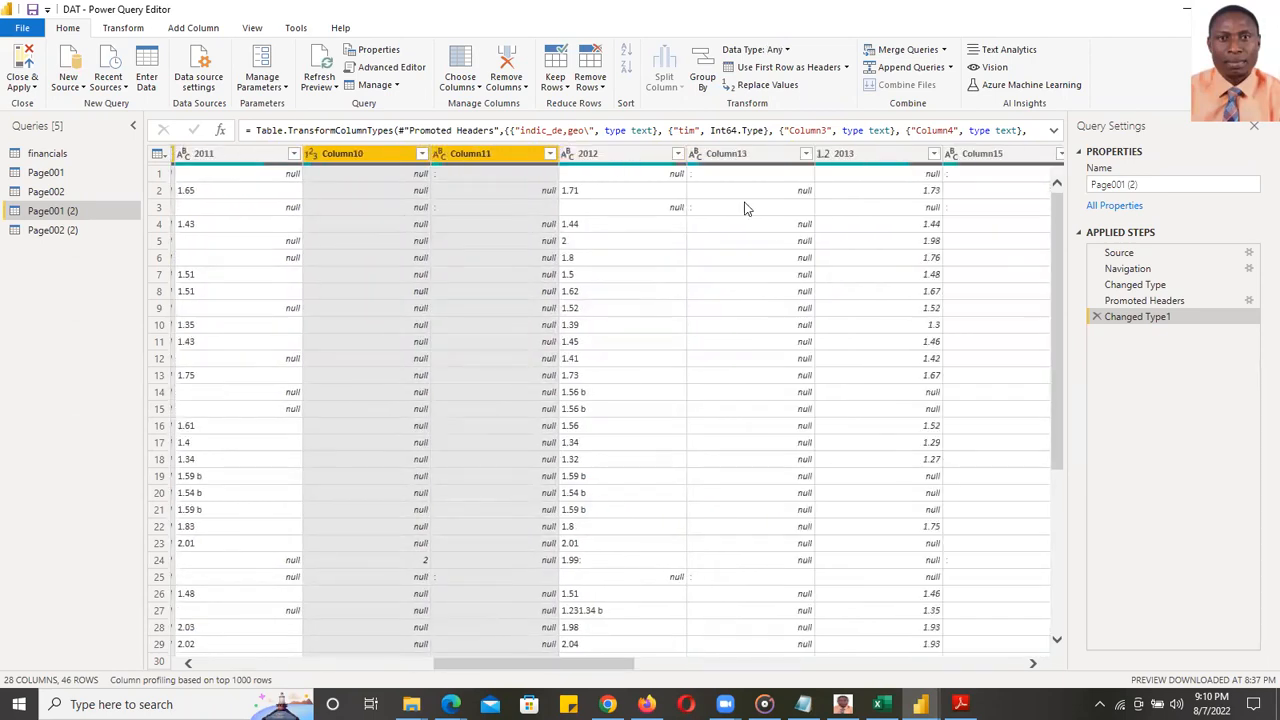
pyautogui.keyDown('ctrl'); pyautogui.click(744, 155); pyautogui.keyUp('ctrl')
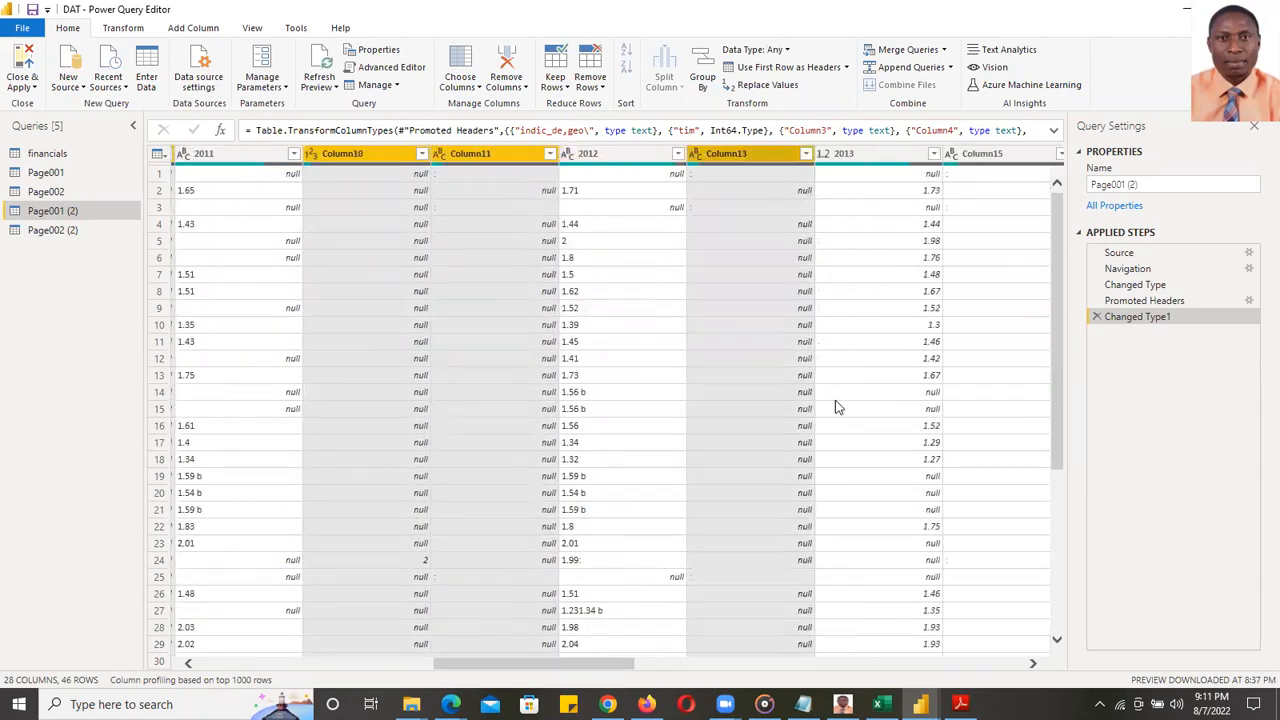
pyautogui.keyDown('ctrl'); pyautogui.click(1000, 156); pyautogui.keyUp('ctrl')
pyautogui.moveTo(592, 668); pyautogui.dragTo(682, 653)
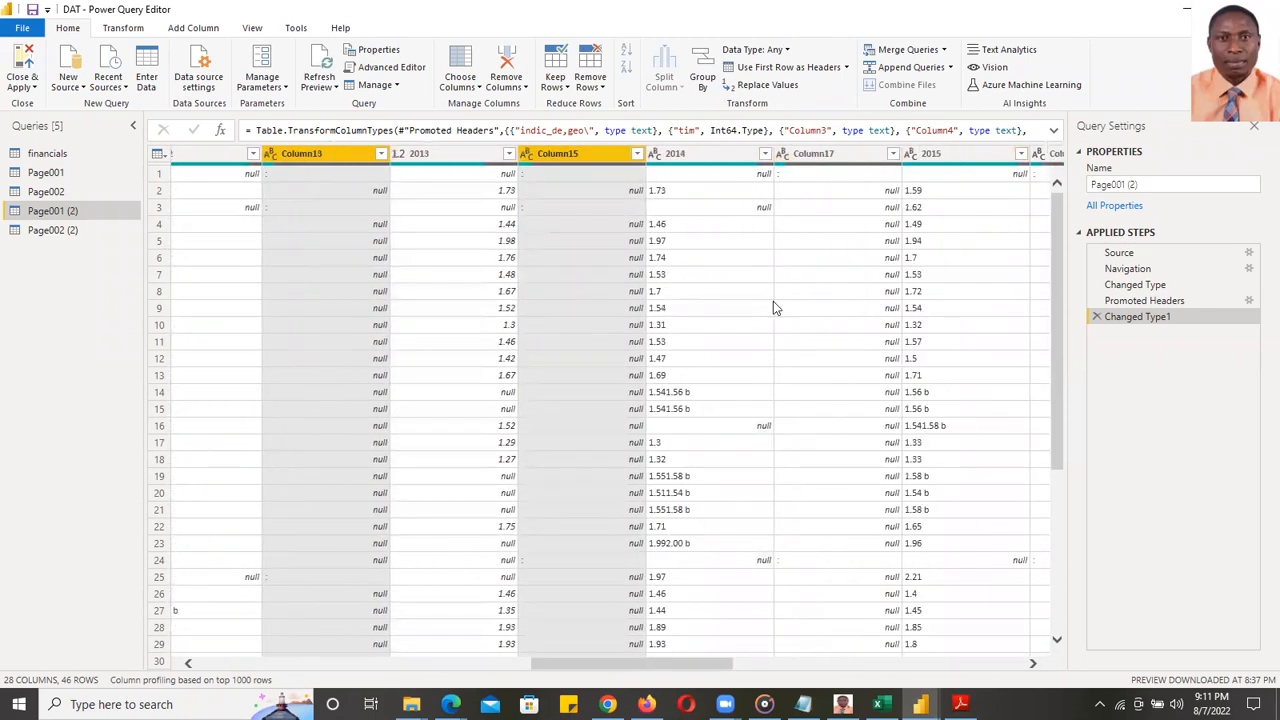
pyautogui.keyDown('ctrl'); pyautogui.click(820, 155); pyautogui.keyUp('ctrl')
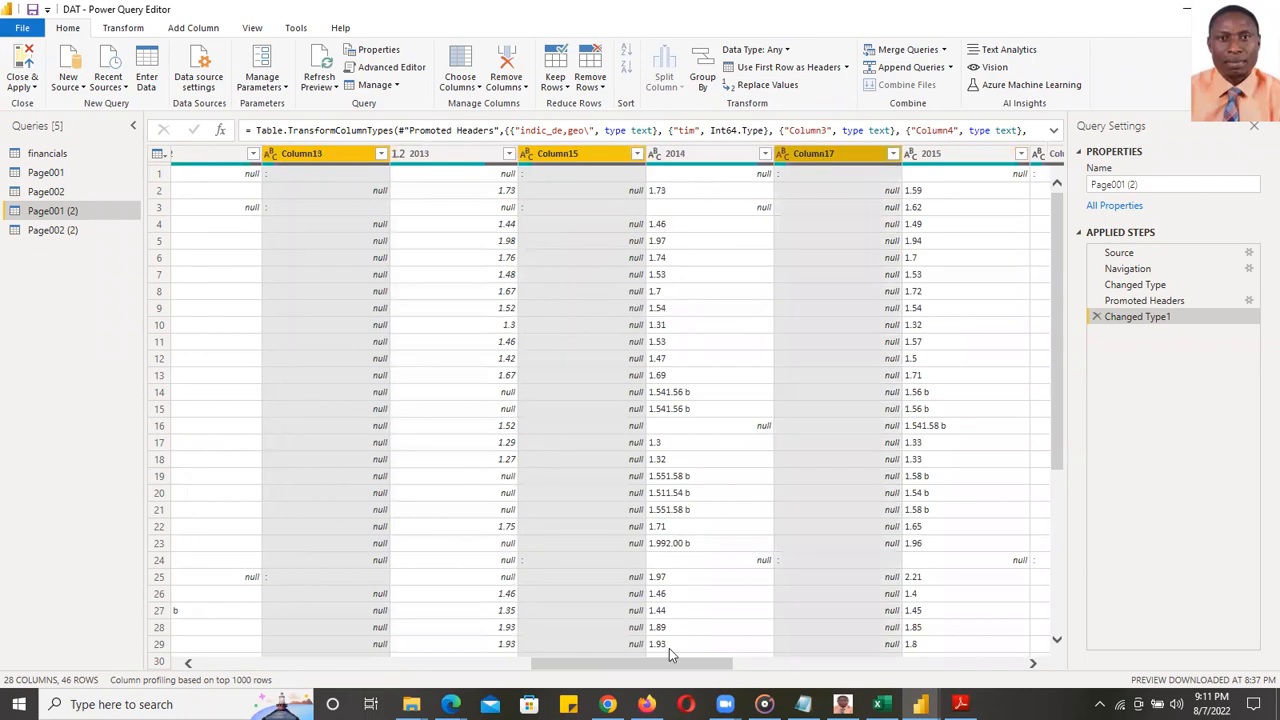
pyautogui.moveTo(658, 664); pyautogui.dragTo(756, 668)
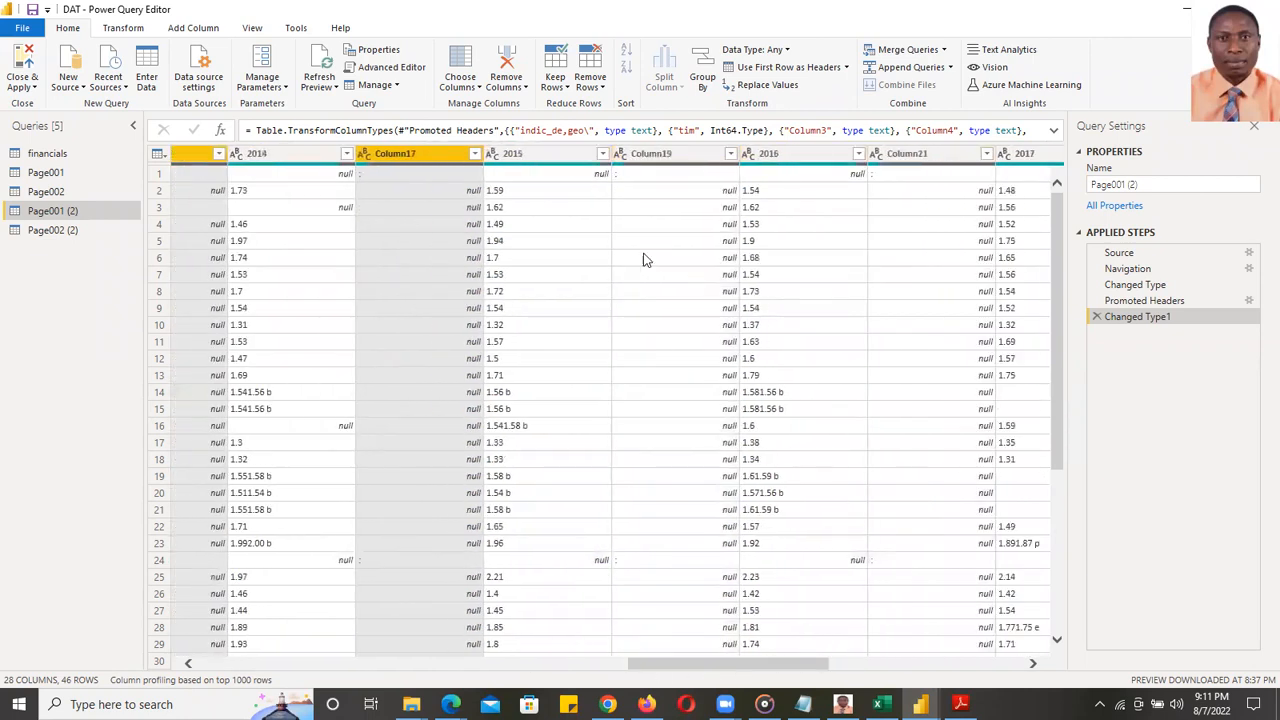
# - Add Column19, 21, 23, 25 and 27 to the selection and remove all chosen columns
pyautogui.keyDown('ctrl'); pyautogui.click(660, 155); pyautogui.keyUp('ctrl')
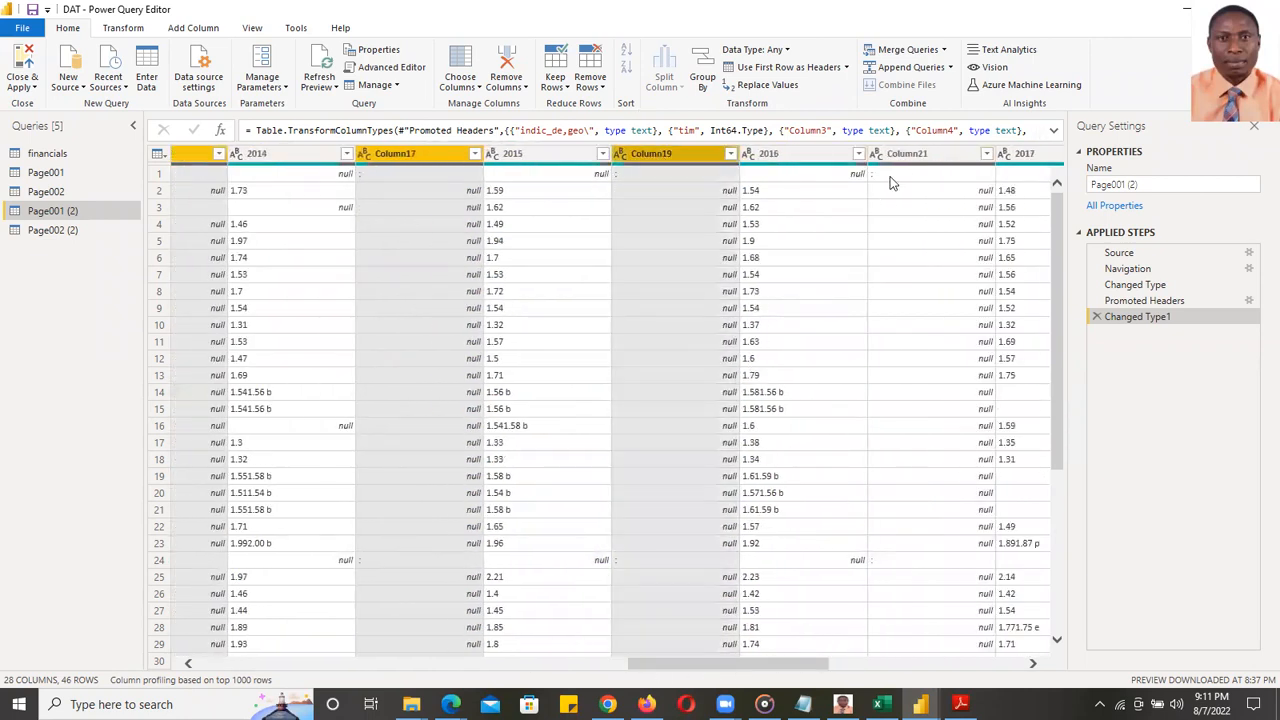
pyautogui.keyDown('ctrl'); pyautogui.click(900, 155); pyautogui.keyUp('ctrl')
pyautogui.moveTo(768, 672); pyautogui.dragTo(846, 670)
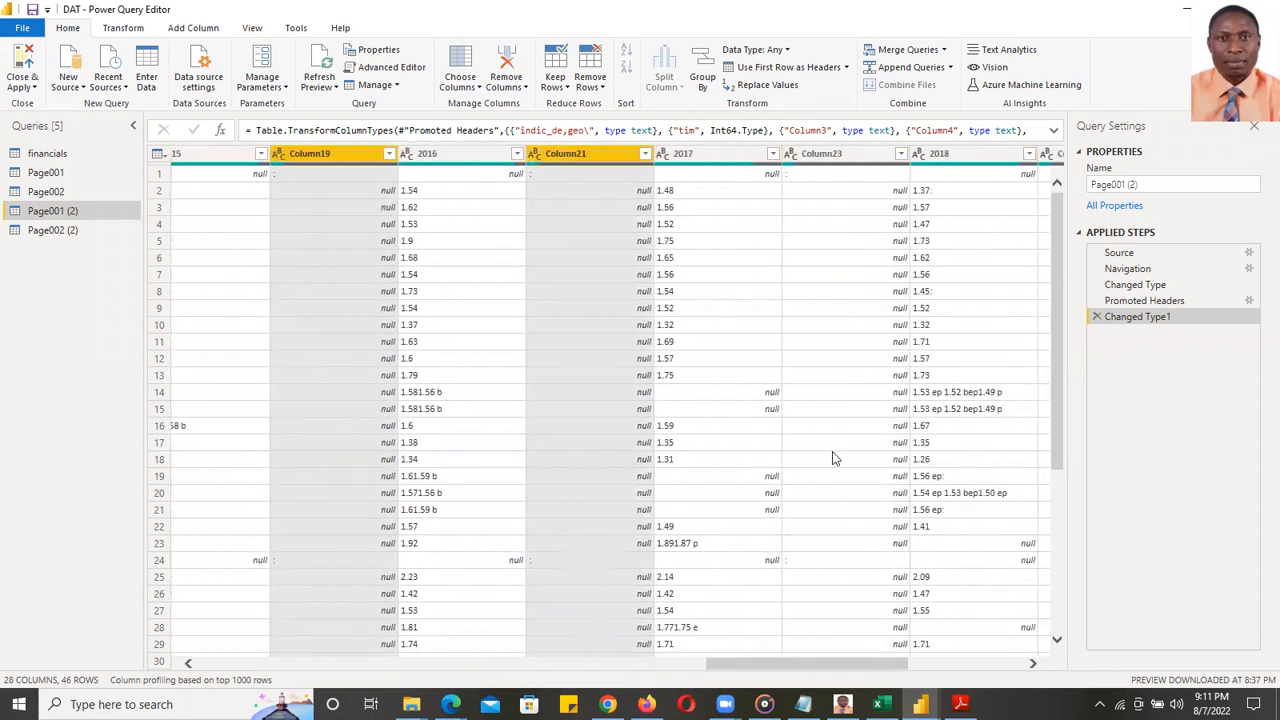
pyautogui.keyDown('ctrl'); pyautogui.click(826, 156); pyautogui.keyUp('ctrl')
pyautogui.moveTo(838, 670); pyautogui.dragTo(918, 666)
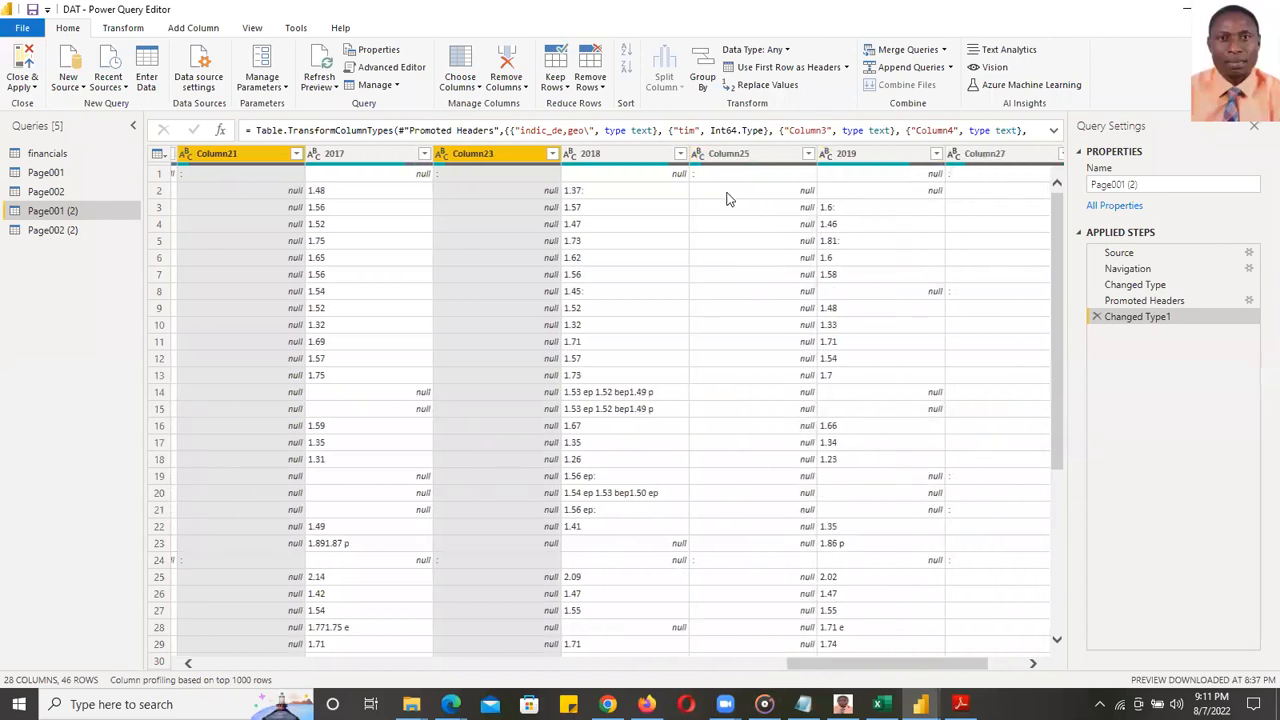
pyautogui.keyDown('ctrl'); pyautogui.click(730, 156); pyautogui.keyUp('ctrl')
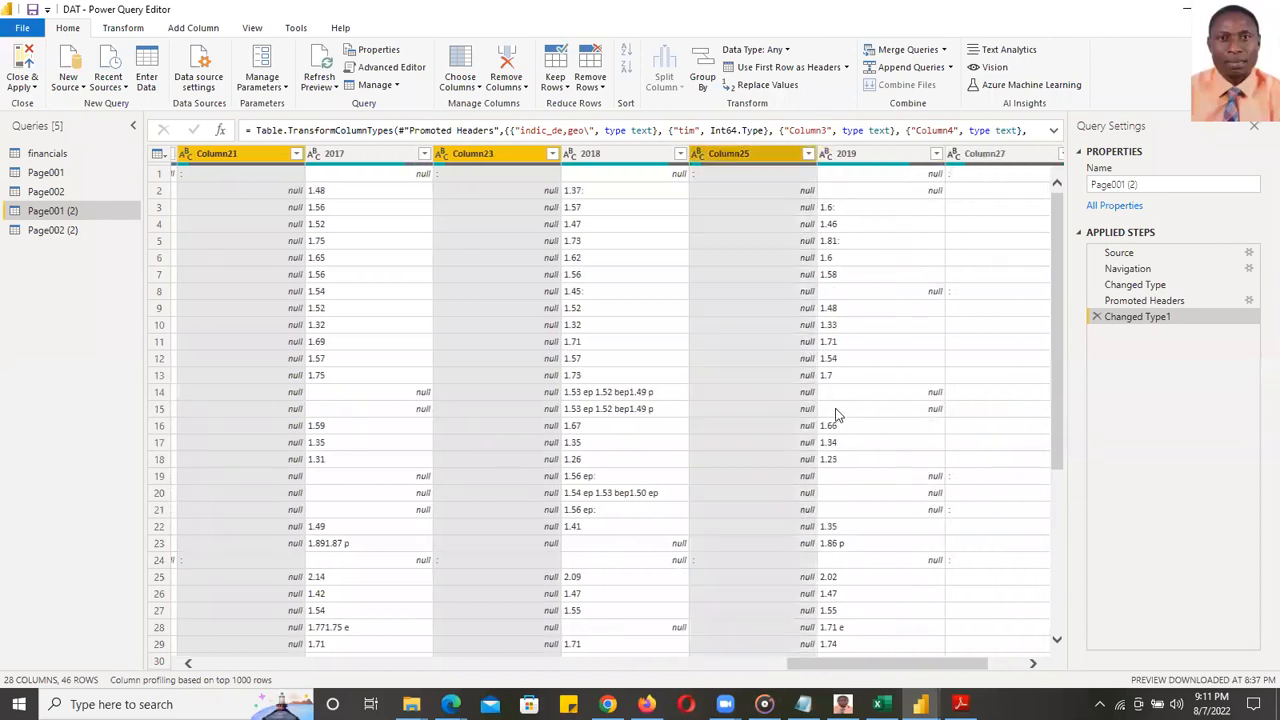
pyautogui.keyDown('ctrl'); pyautogui.click(1008, 155); pyautogui.keyUp('ctrl')
pyautogui.moveTo(902, 670); pyautogui.dragTo(942, 670)
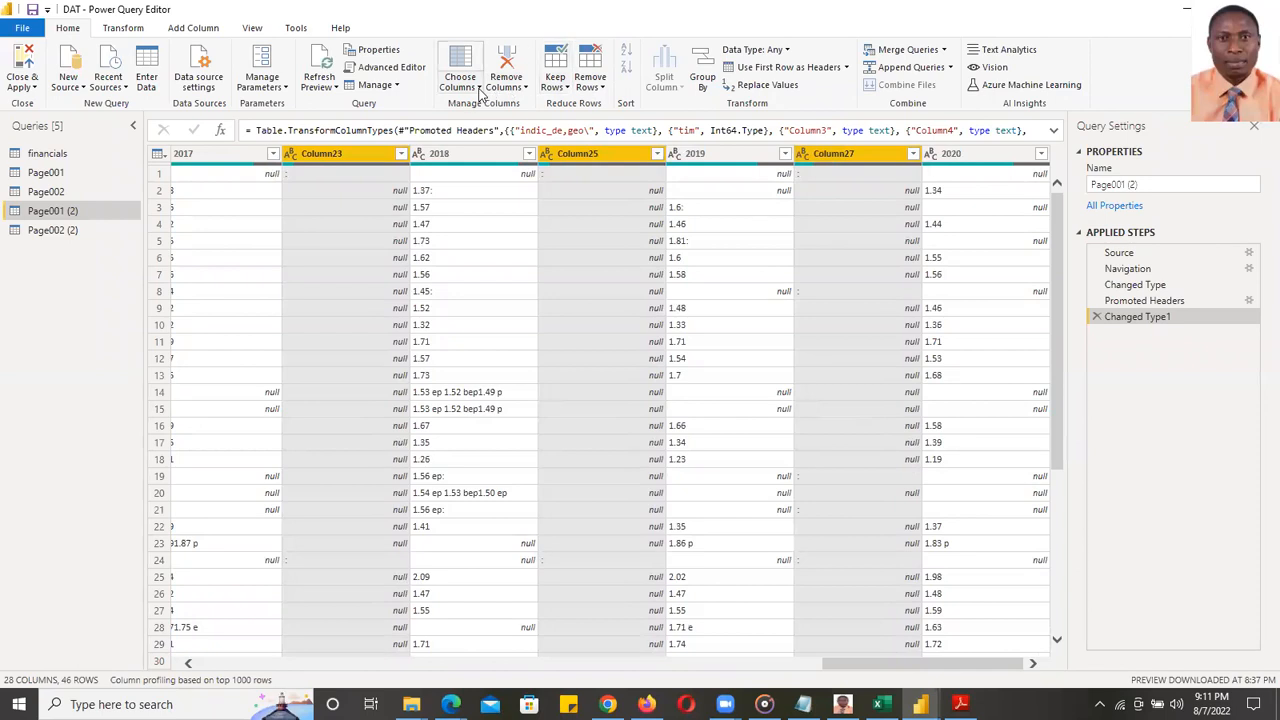
pyautogui.click(520, 92)
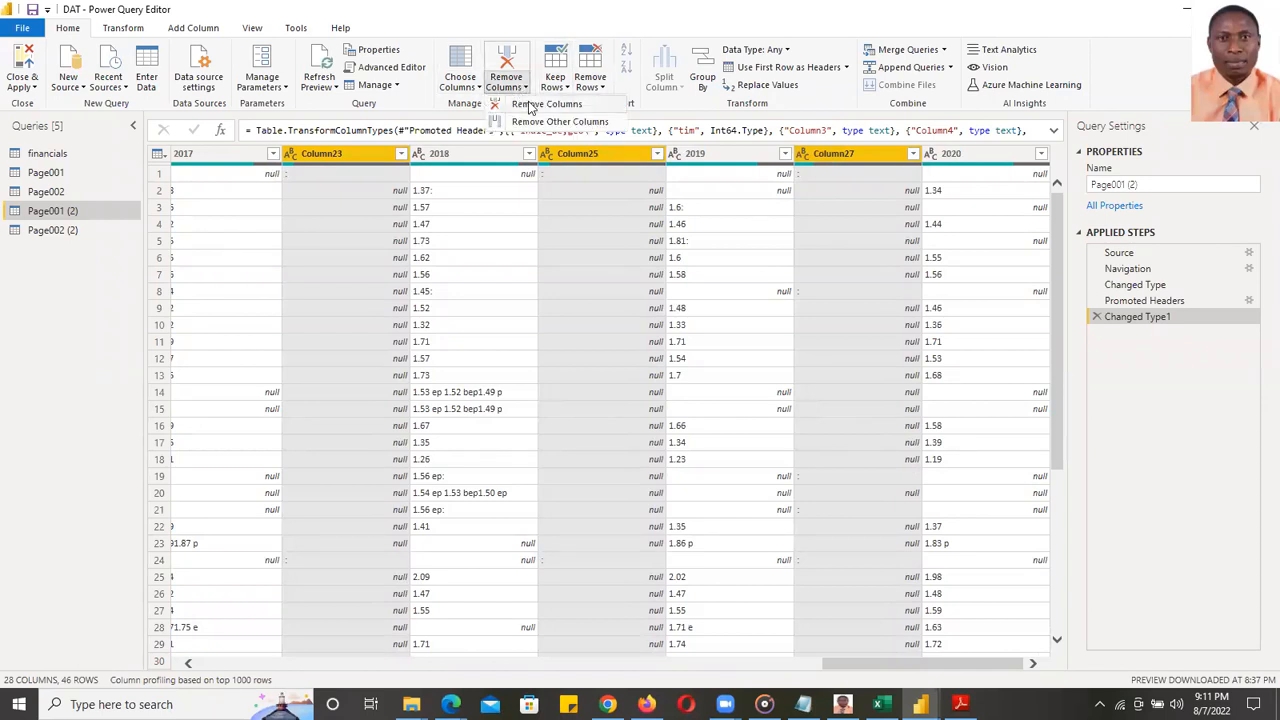
pyautogui.click(555, 112)
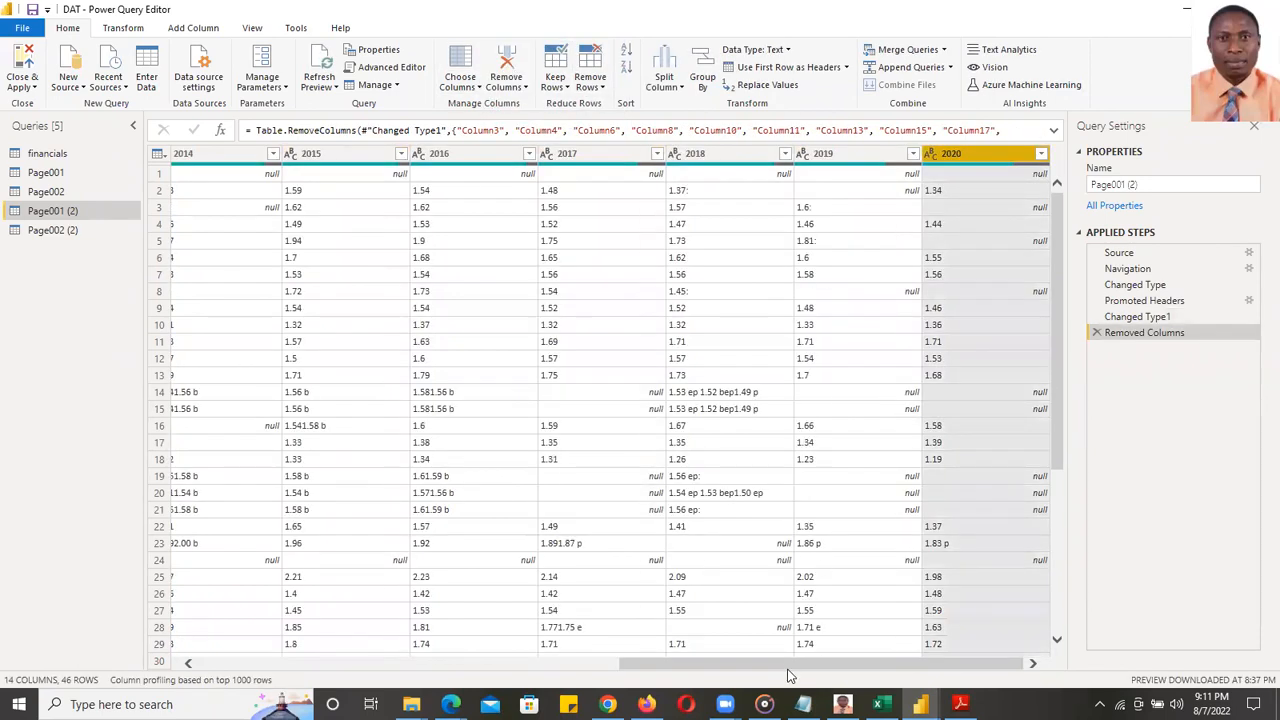
pyautogui.moveTo(660, 668); pyautogui.dragTo(343, 663)
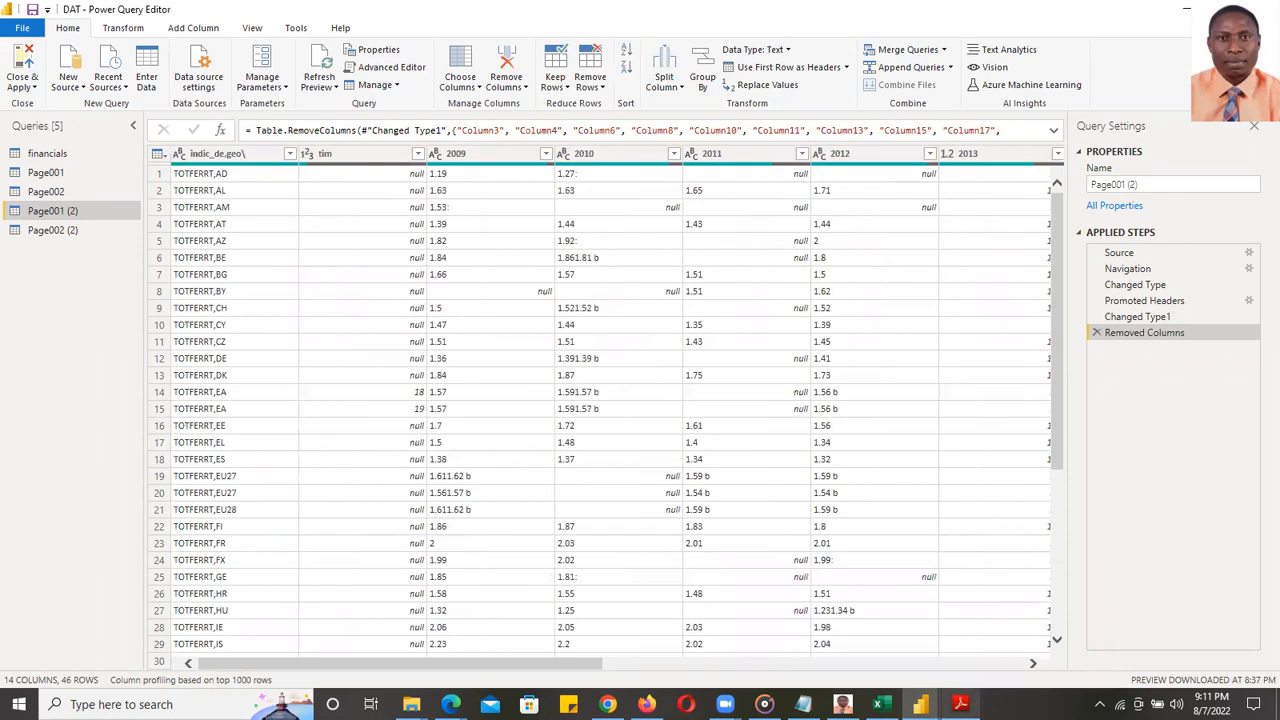
pyautogui.hotkey('alt', 'Tab')
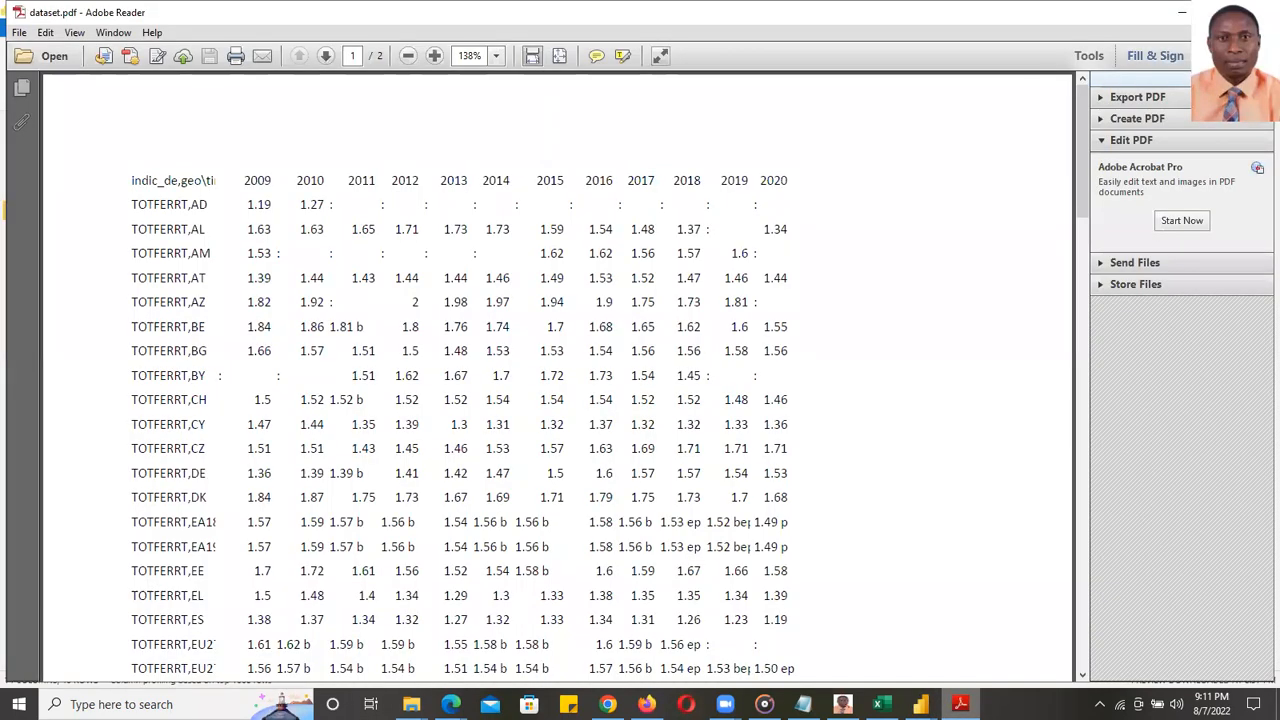
pyautogui.hotkey('alt', 'Tab')
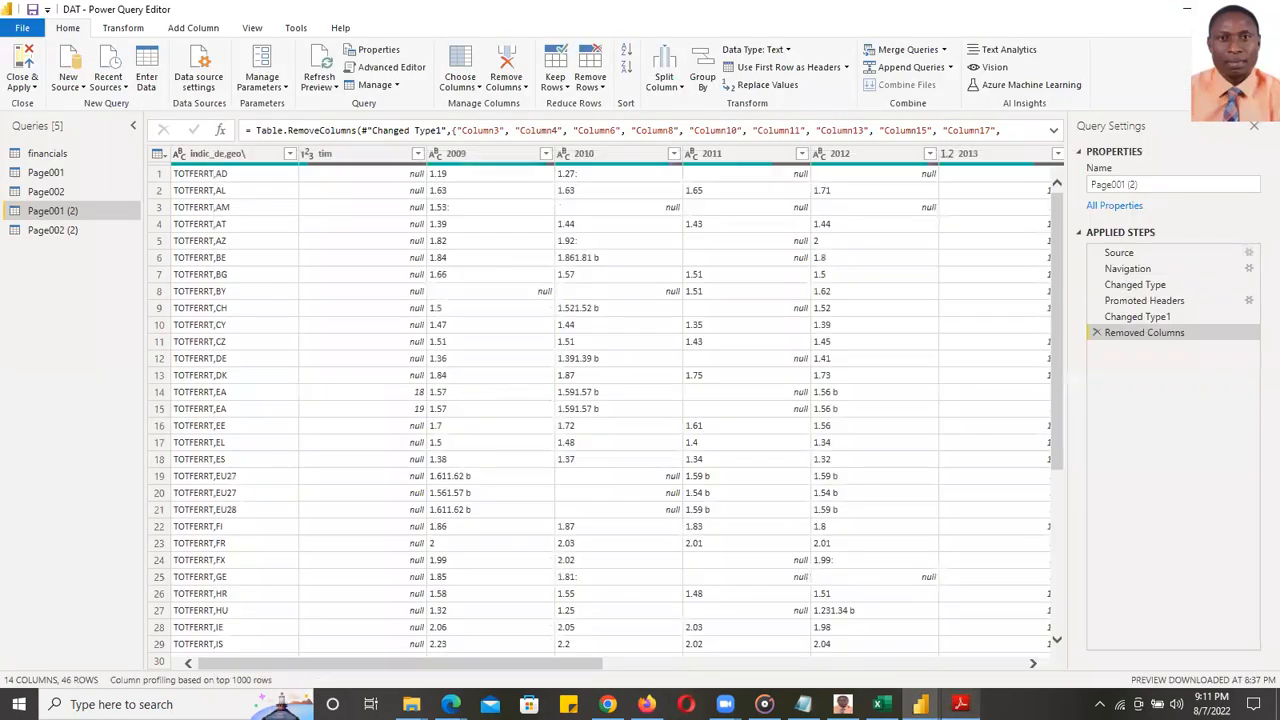
pyautogui.hotkey('alt', 'Tab')
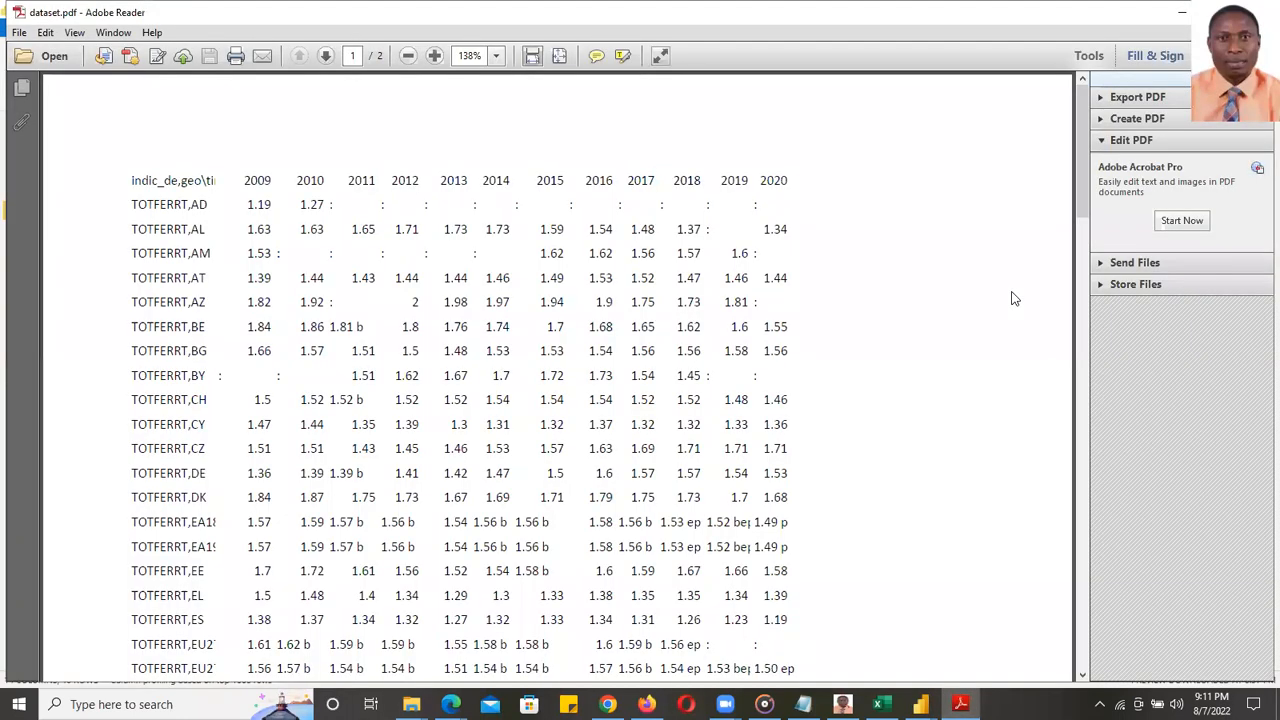
pyautogui.scroll(-5, 909, 314)
pyautogui.scroll(5, 909, 314)
pyautogui.hotkey('alt', 'Tab')
pyautogui.moveTo(591, 663); pyautogui.dragTo(984, 654)
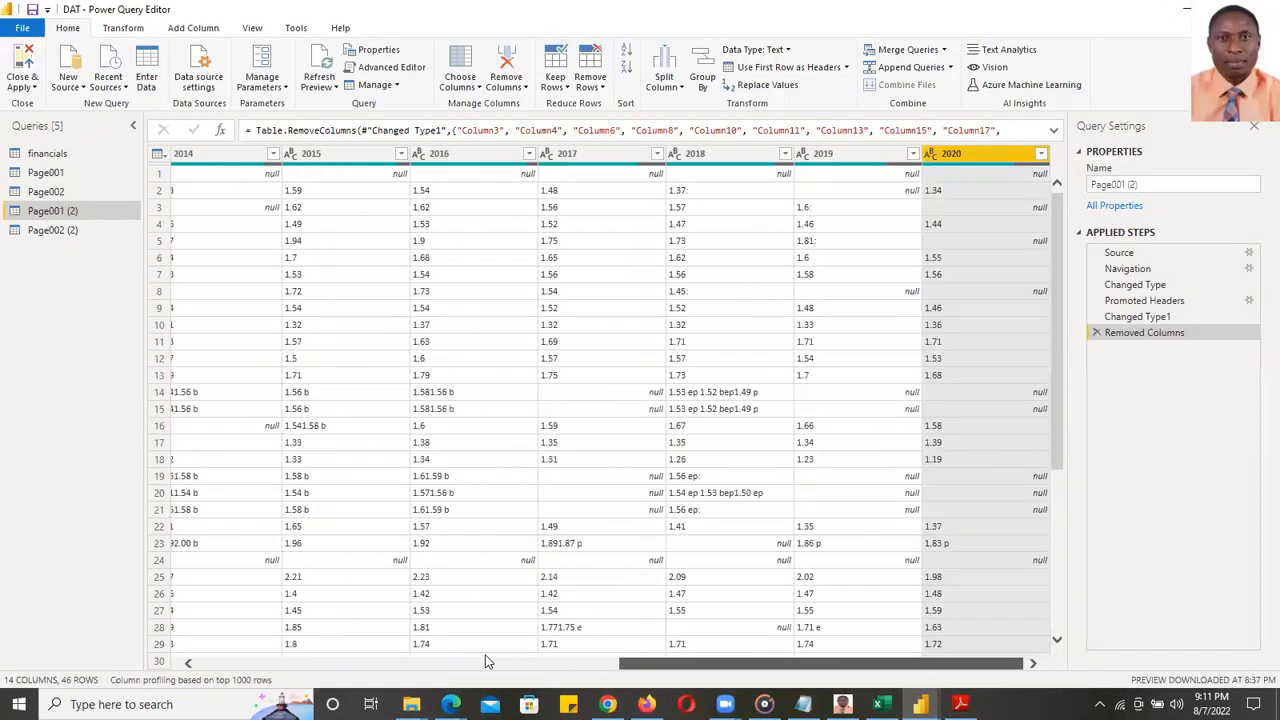
pyautogui.click(487, 661)
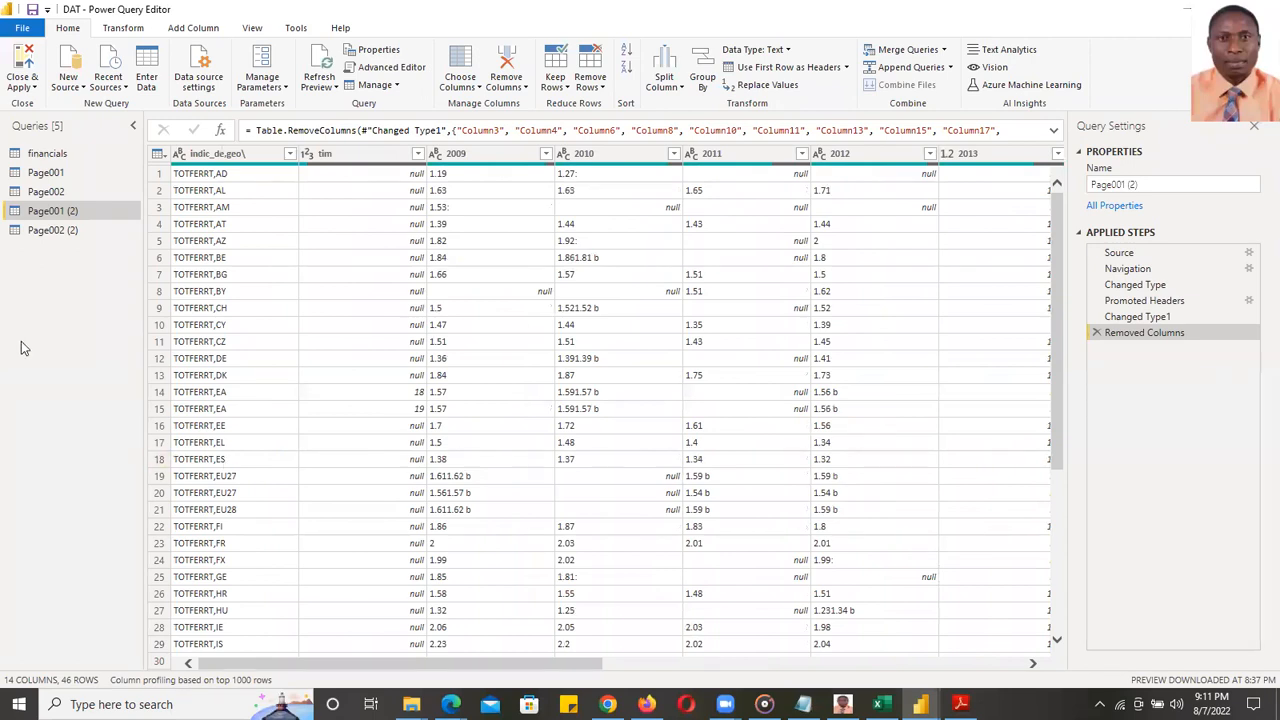
# - Select the original Page001 and Page002 queries together and delete them, confirming the prompt
pyautogui.click(70, 231)
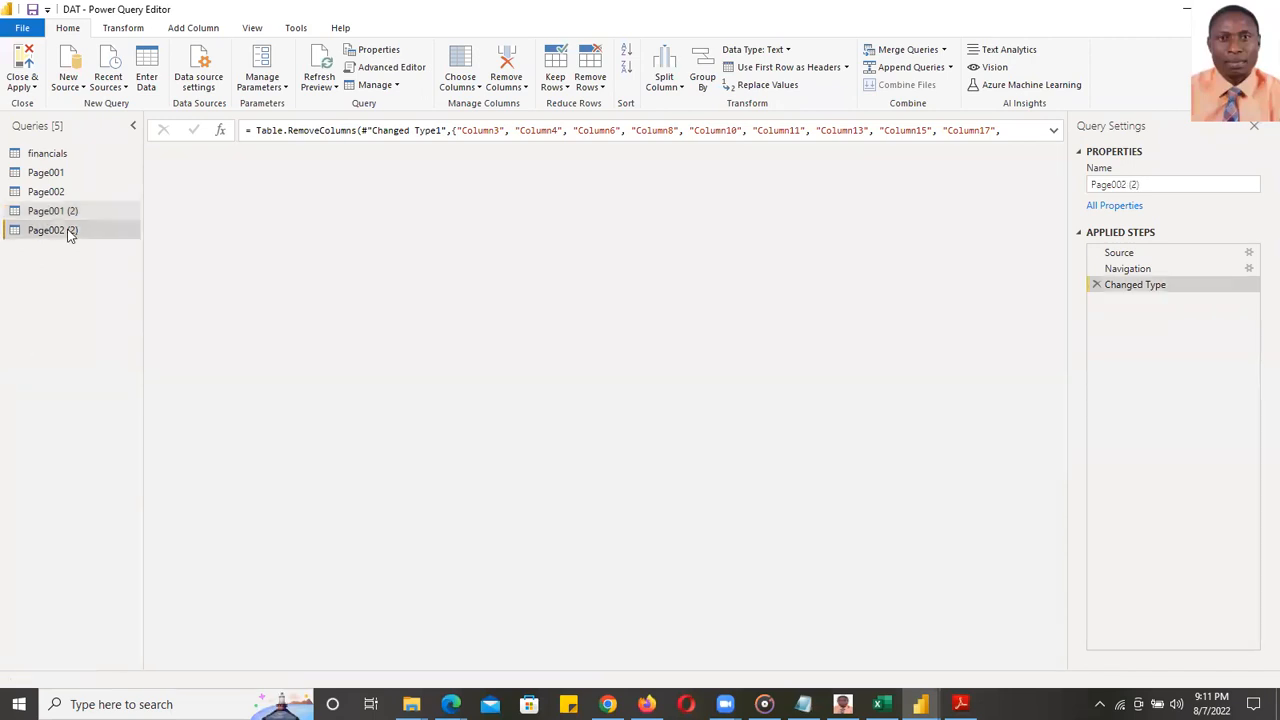
pyautogui.click(61, 175)
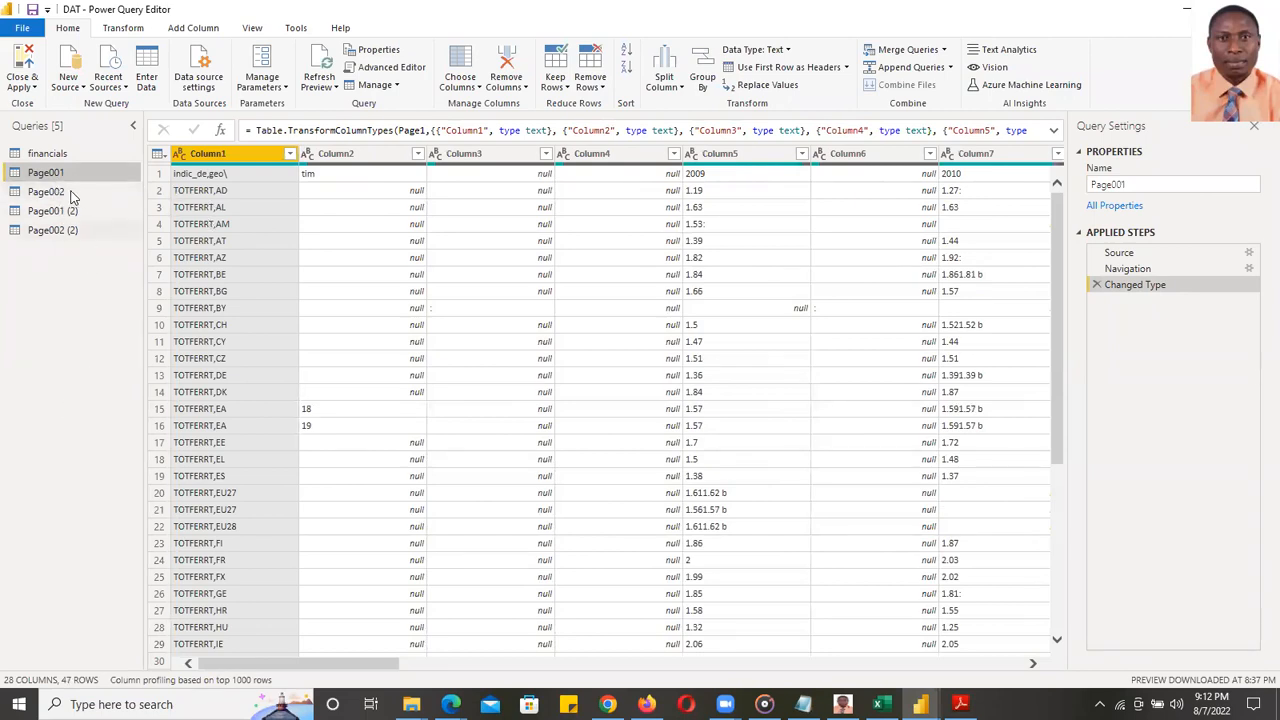
pyautogui.click(52, 191)
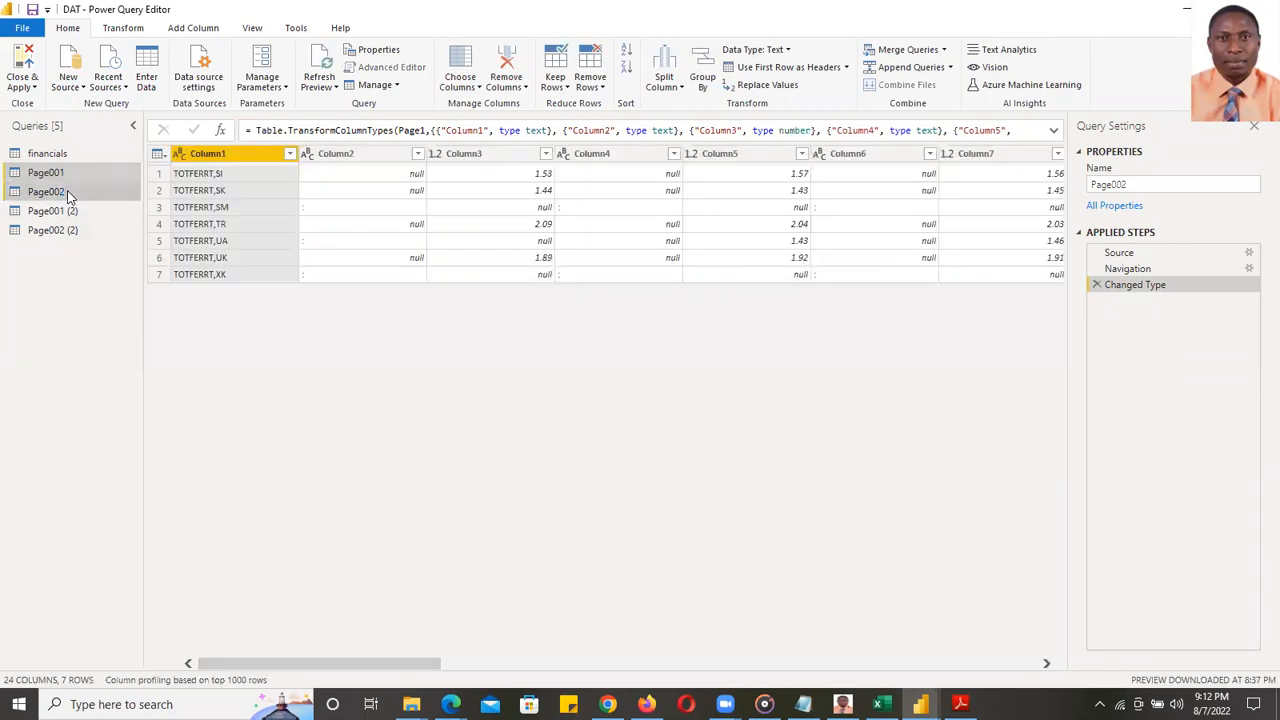
pyautogui.rightClick(68, 192)
pyautogui.click(116, 240)
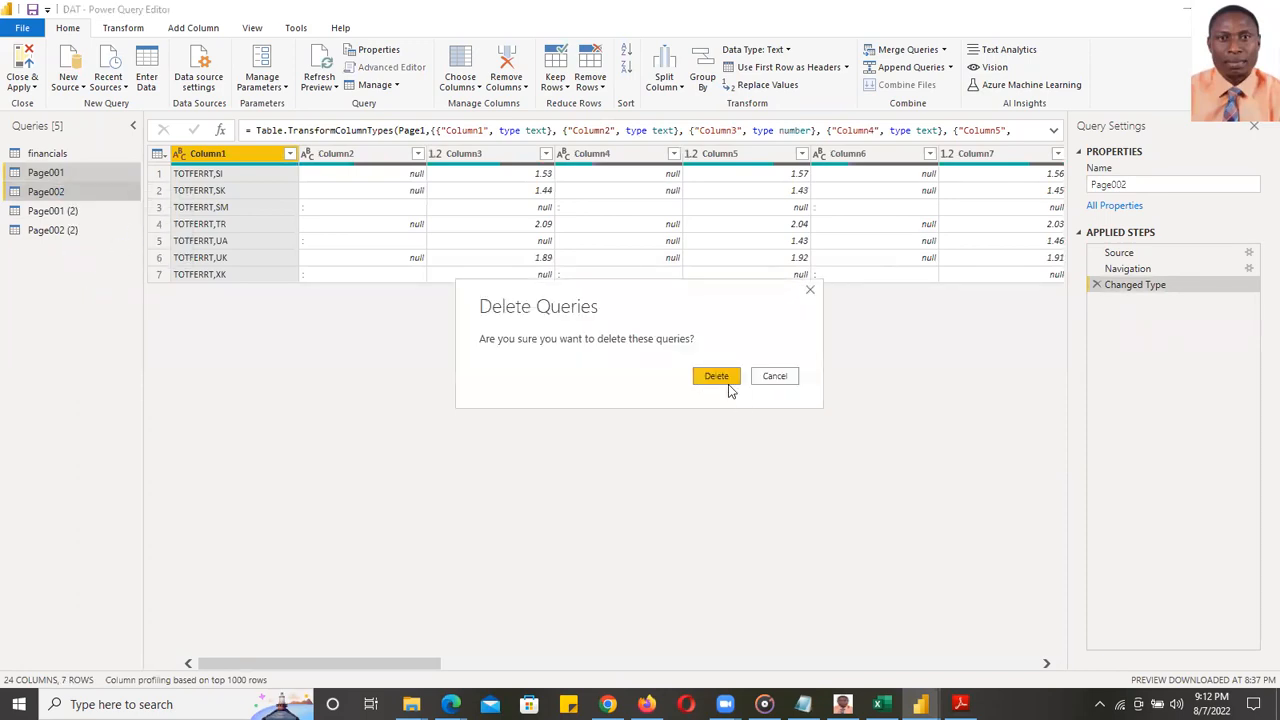
pyautogui.press('Return')
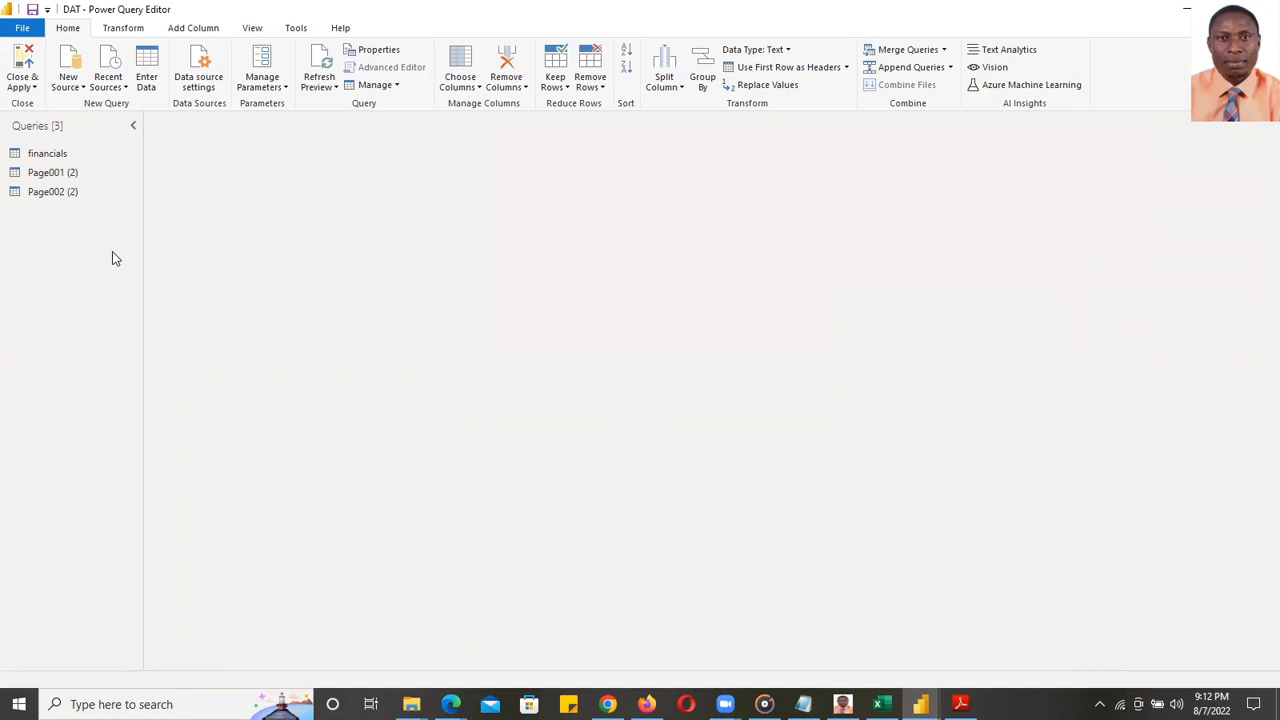
# - Rename Page001 (2) and Page002 (2) to Page001 and Page002 by dropping the ' (2)' suffix
pyautogui.rightClick(69, 177)
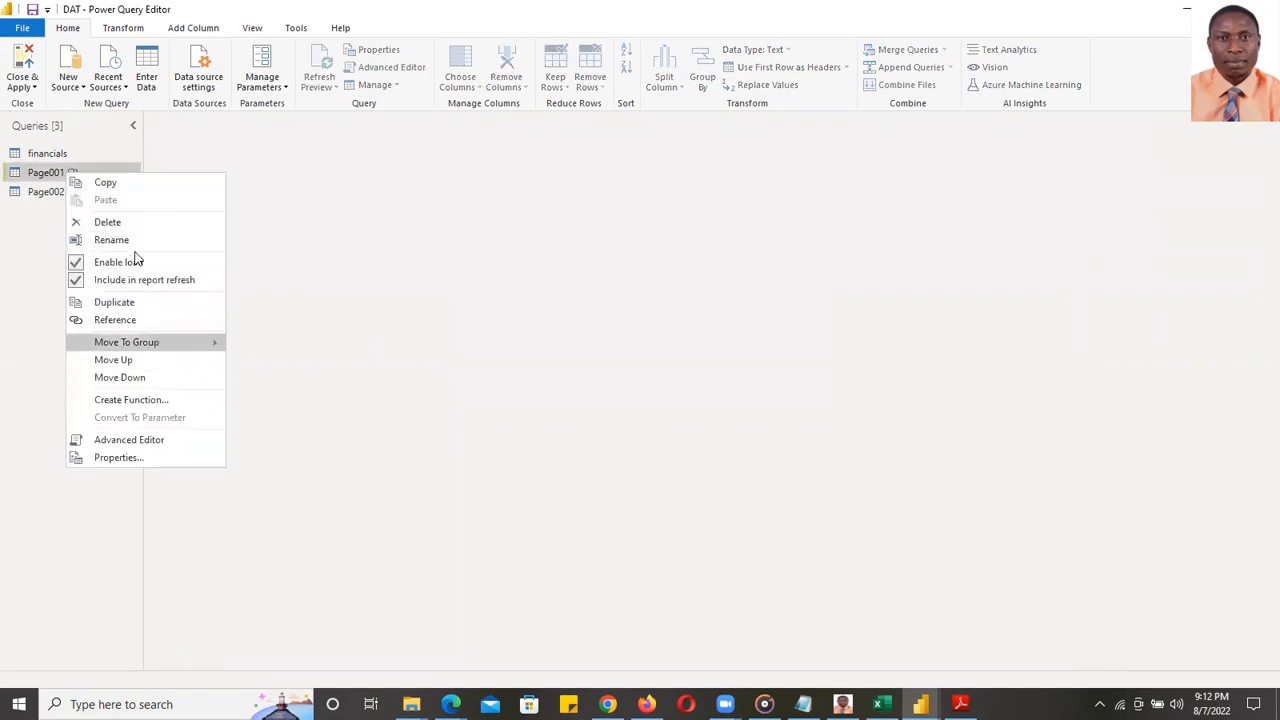
pyautogui.click(133, 245)
pyautogui.click(96, 175)
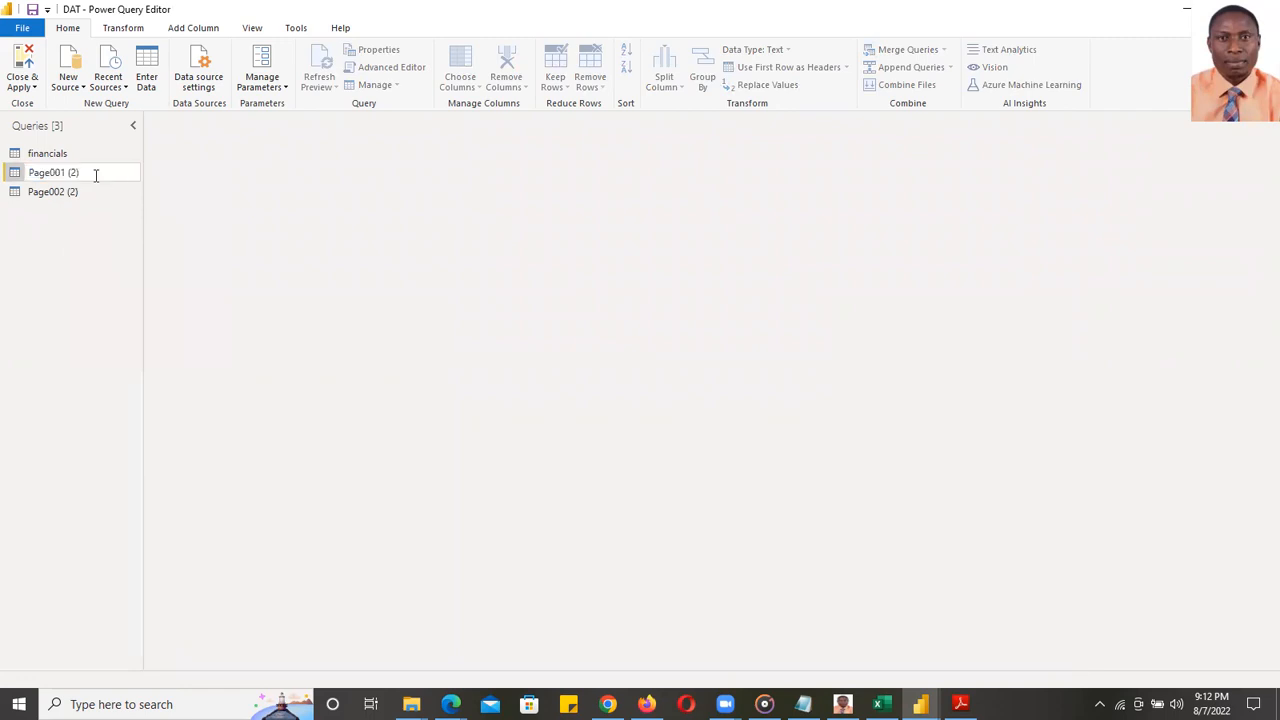
pyautogui.press('BackSpace')
pyautogui.press('BackSpace')
pyautogui.press('BackSpace')
pyautogui.press('BackSpace')
pyautogui.click(50, 191)
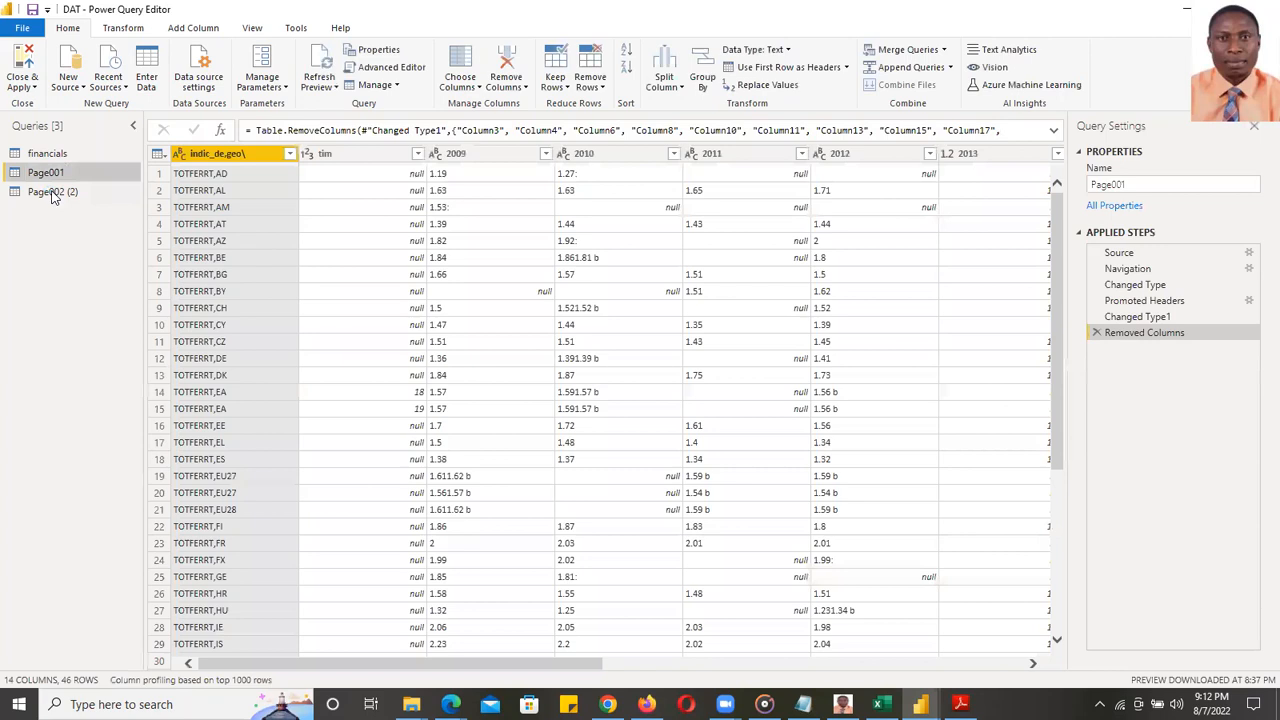
pyautogui.rightClick(52, 191)
pyautogui.click(99, 260)
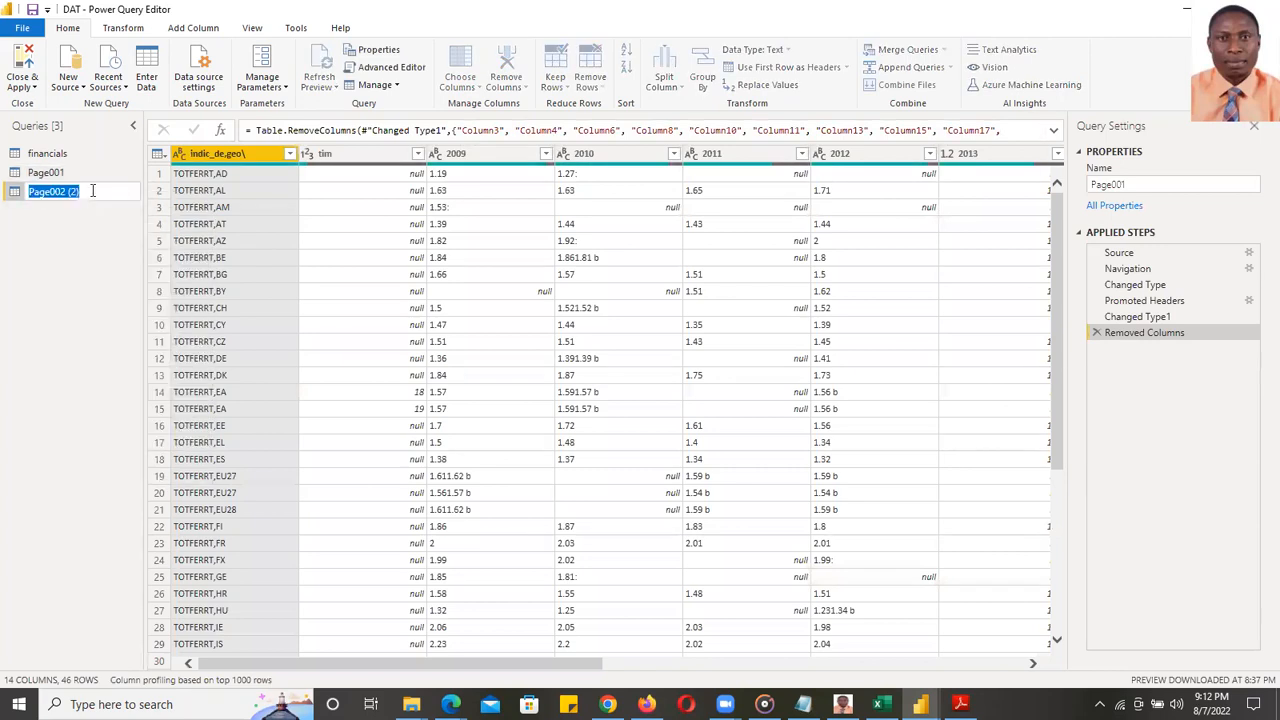
pyautogui.click(92, 191)
pyautogui.press('BackSpace')
pyautogui.press('BackSpace')
pyautogui.press('BackSpace')
pyautogui.press('BackSpace')
pyautogui.press('Return')
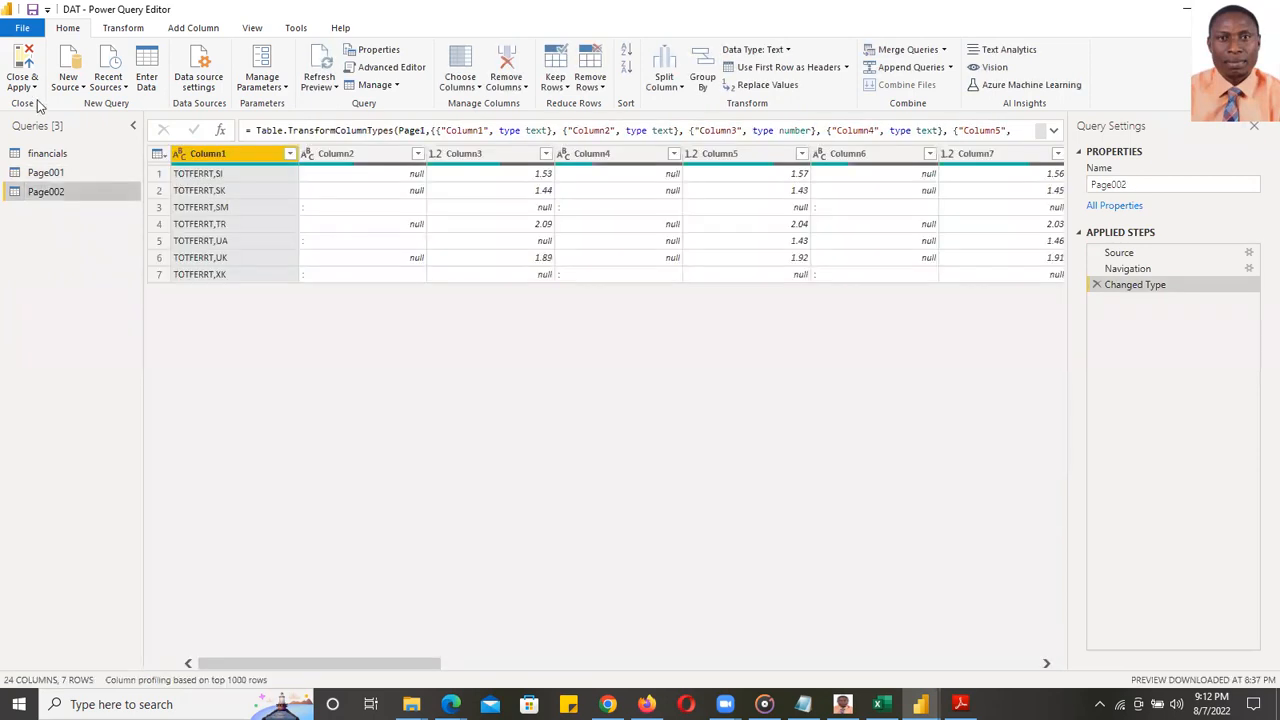
pyautogui.click(35, 89)
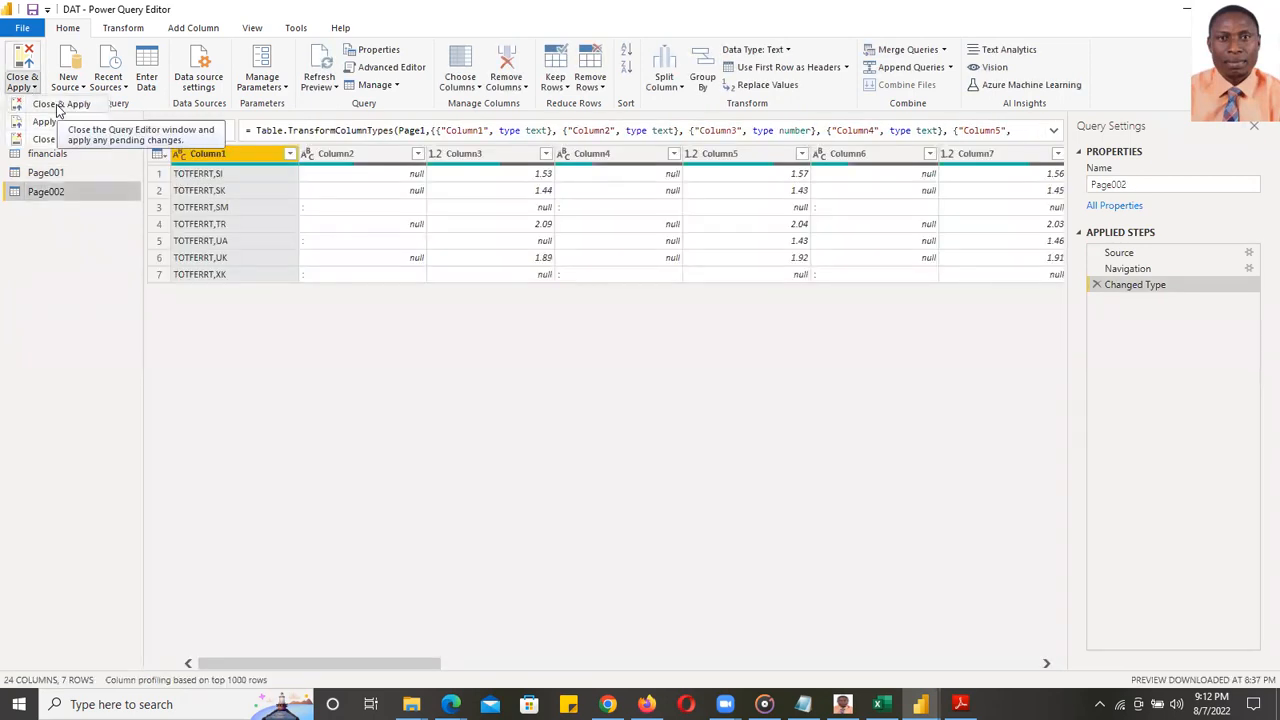
pyautogui.click(57, 106)
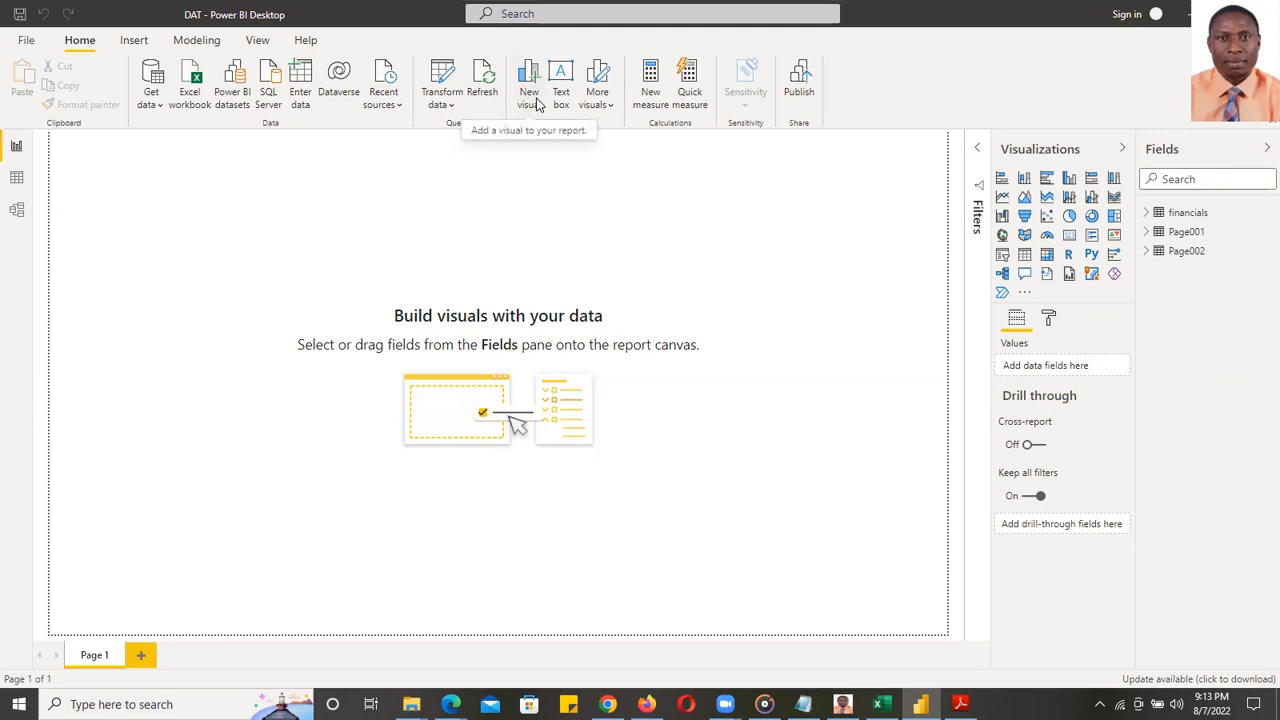
# - Choose PostgreSQL database from the Get data connector list and connect
pyautogui.click(155, 82)
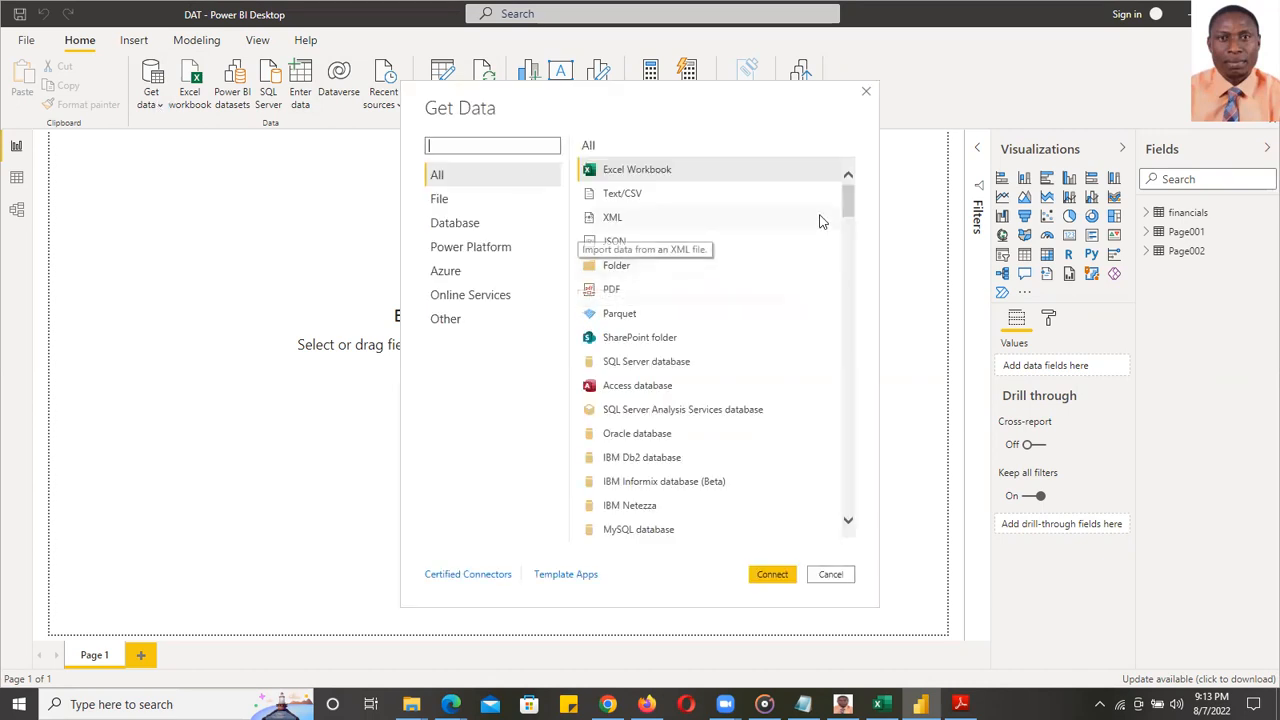
pyautogui.moveTo(848, 205); pyautogui.dragTo(848, 226)
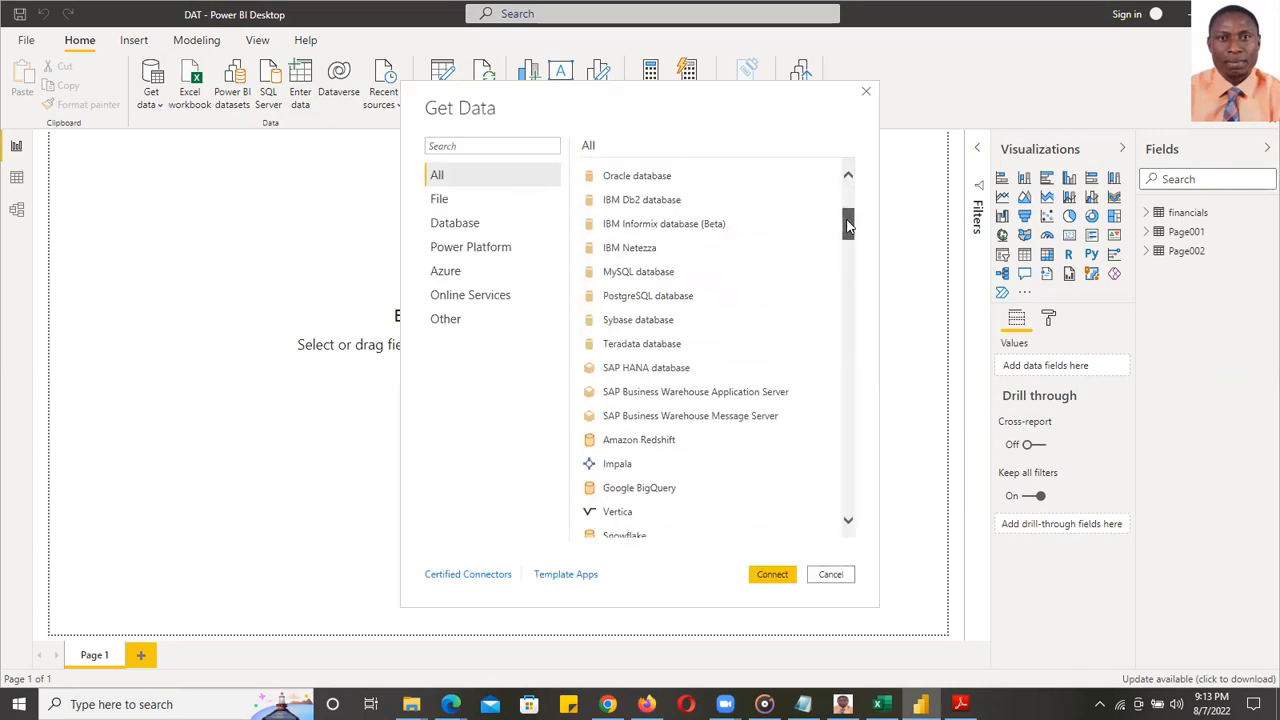
pyautogui.click(665, 300)
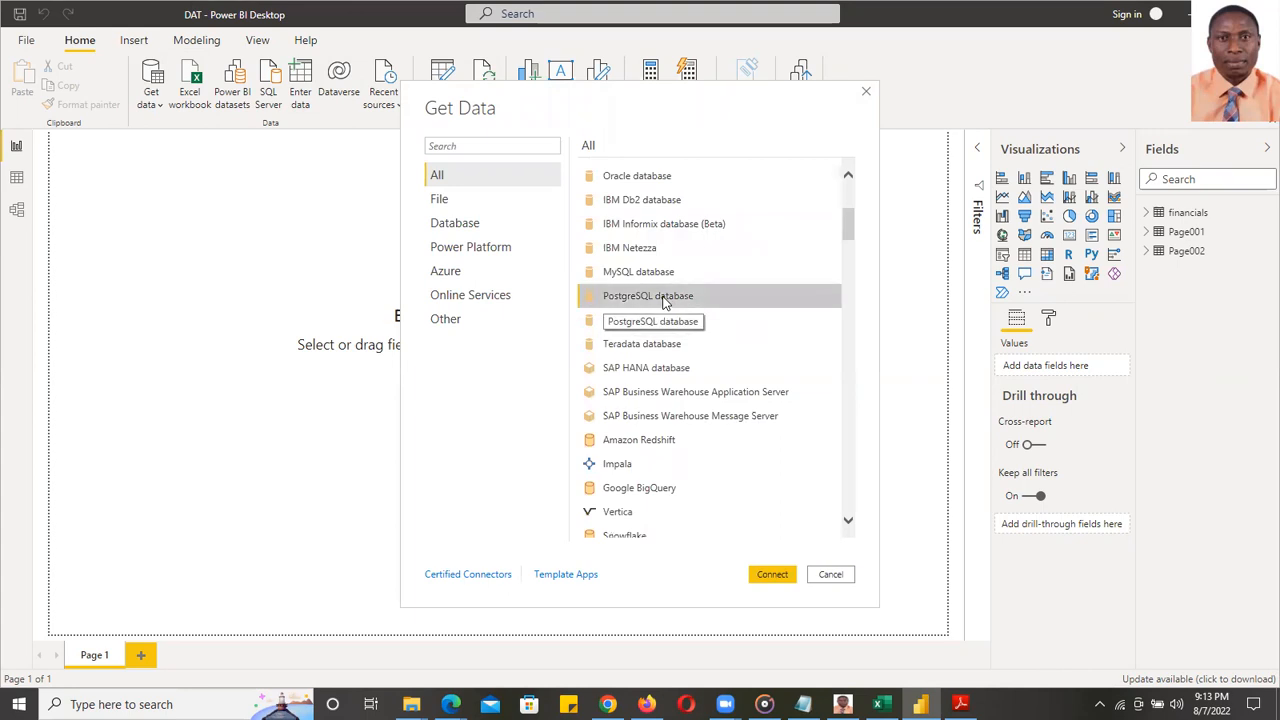
pyautogui.click(772, 576)
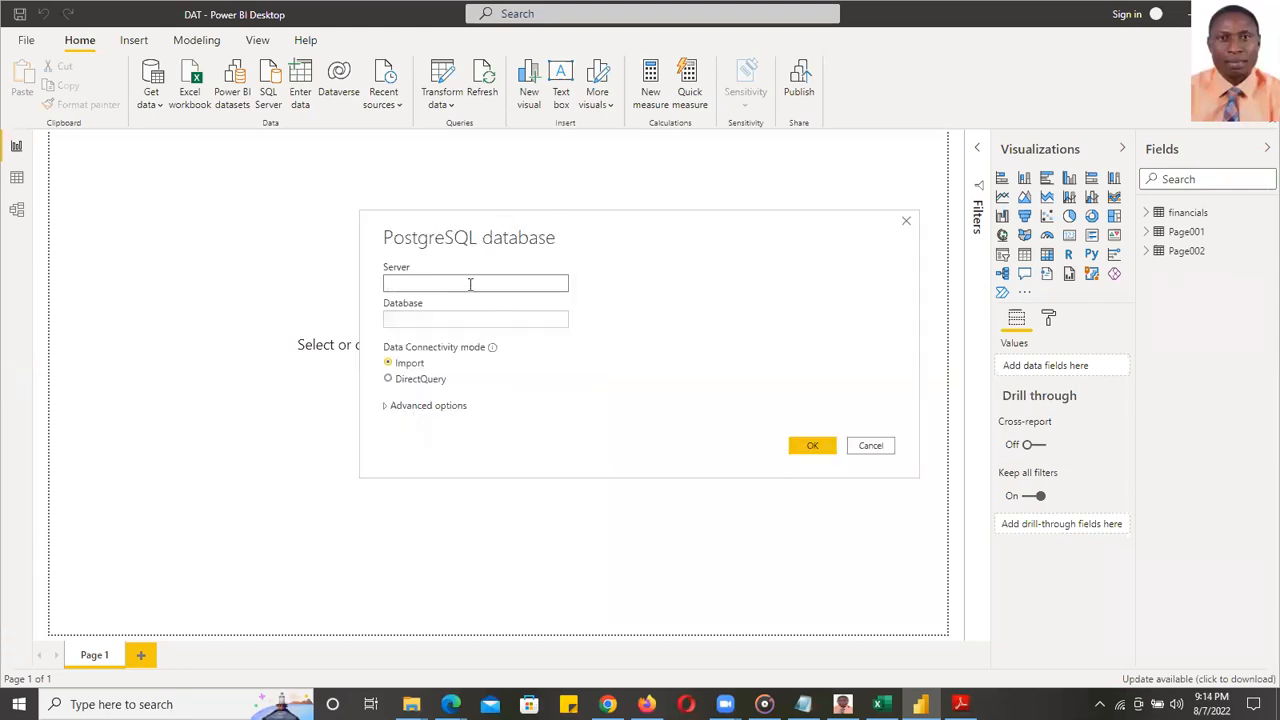
# - Enter localhost as the PostgreSQL server, try OK without a database, then close the dialog
pyautogui.click(470, 317)
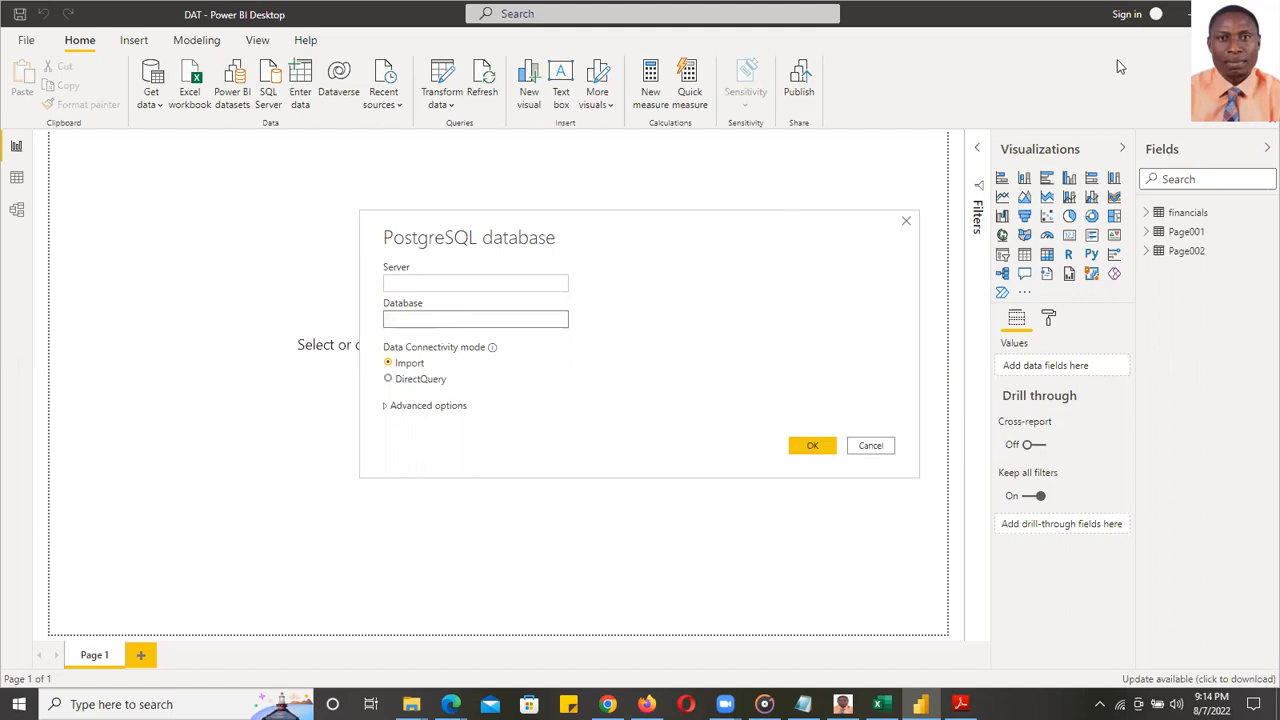
pyautogui.click(478, 283)
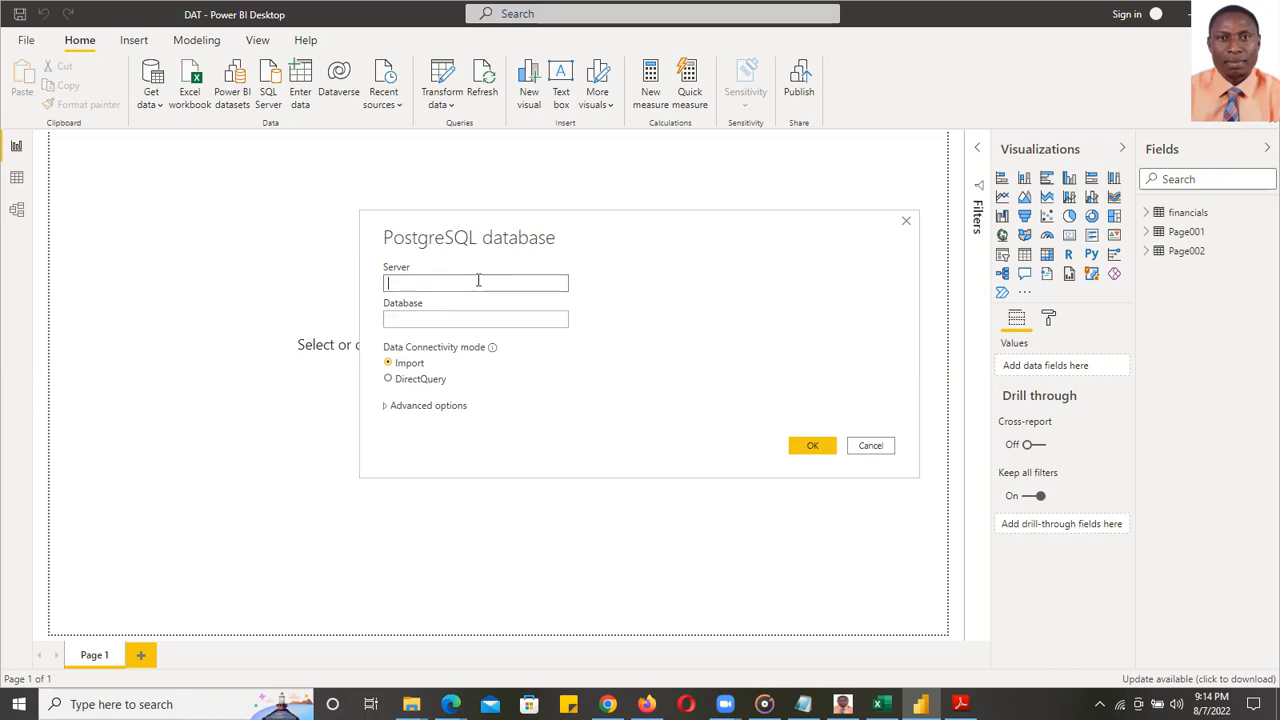
pyautogui.write('localhost')
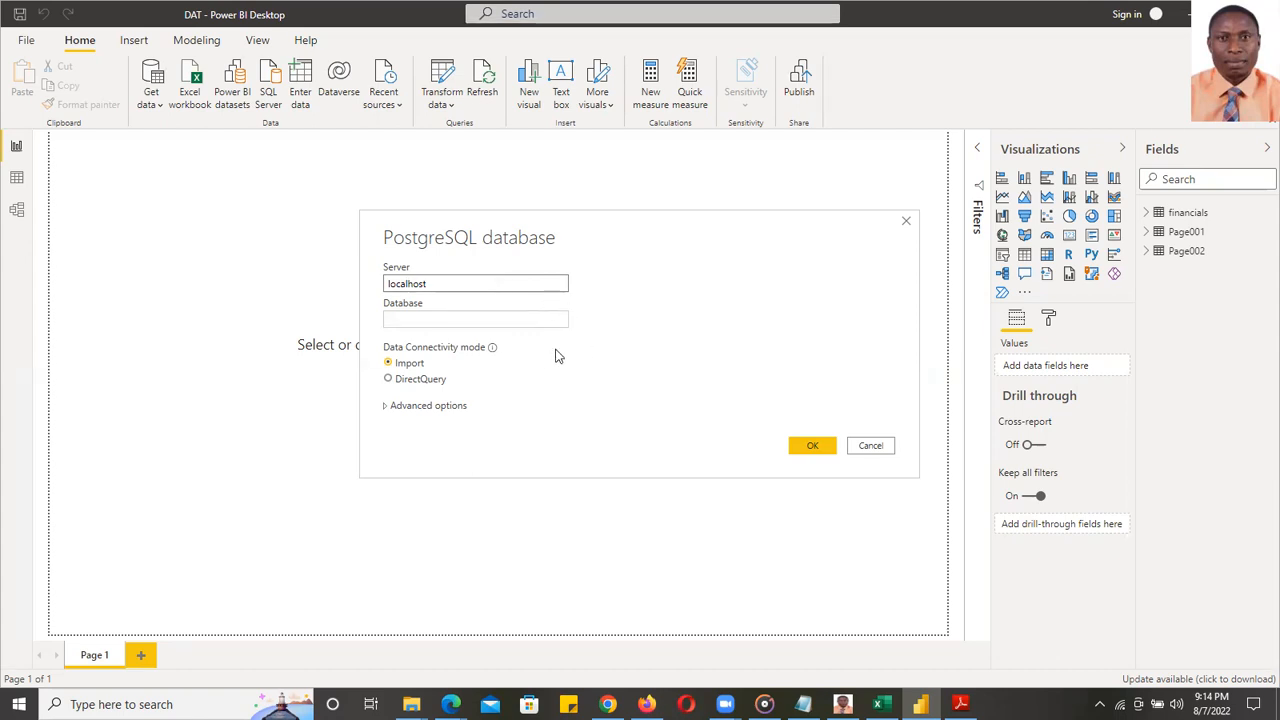
pyautogui.click(388, 412)
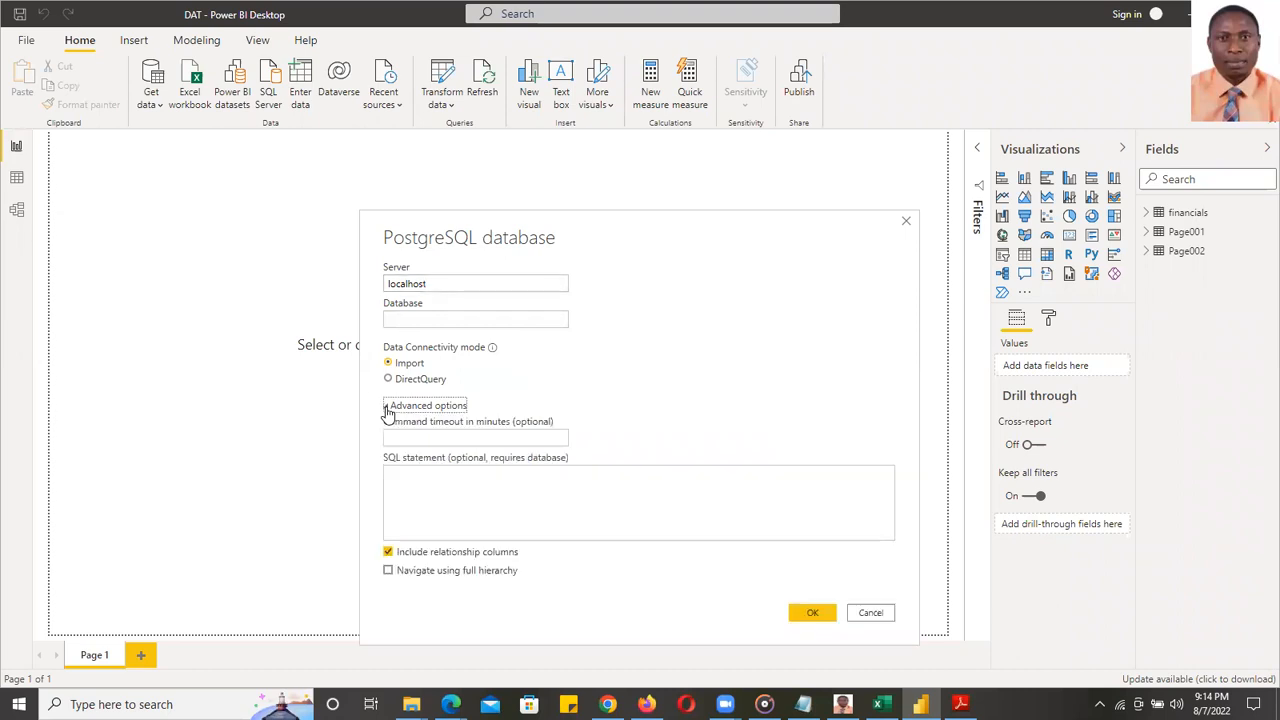
pyautogui.click(388, 412)
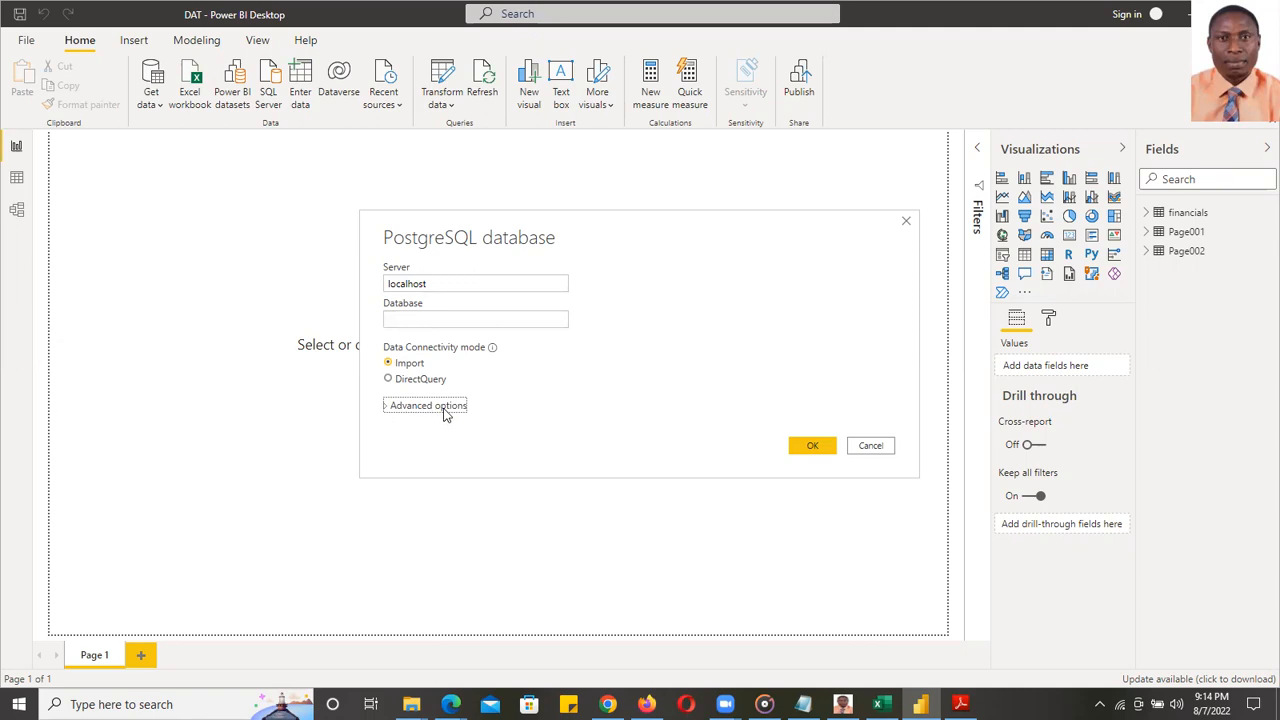
pyautogui.click(472, 283)
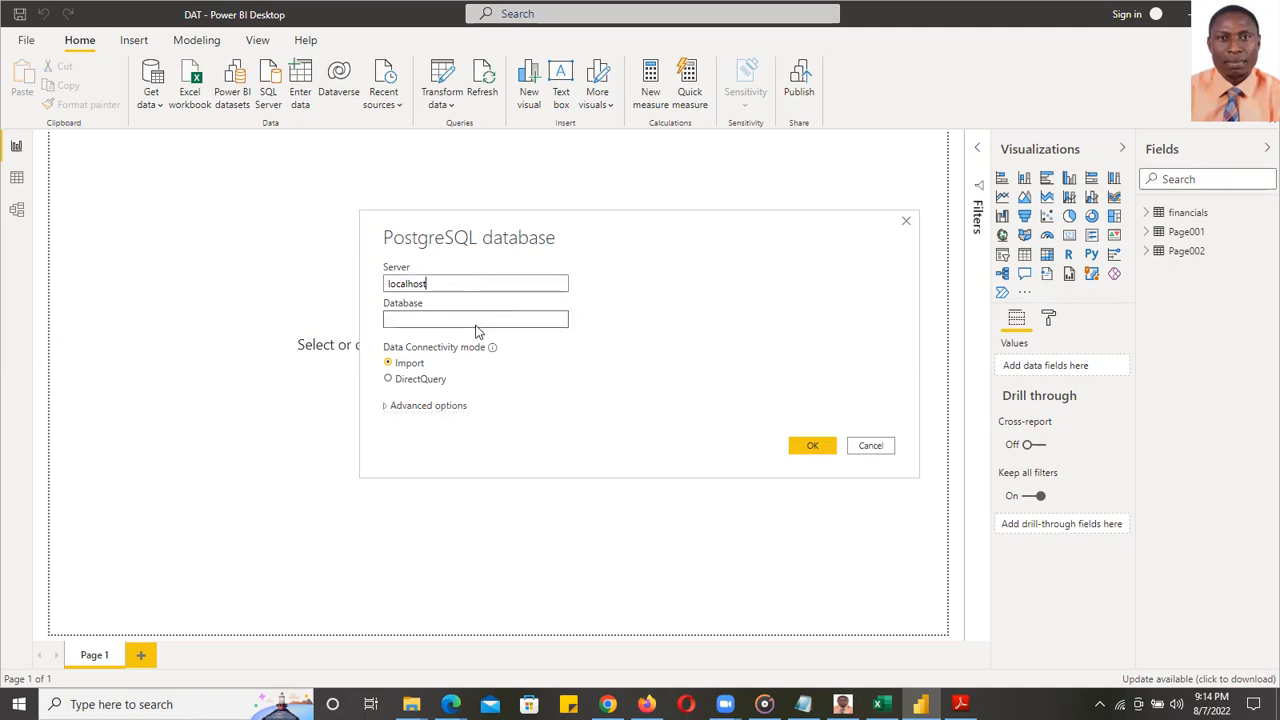
pyautogui.click(812, 449)
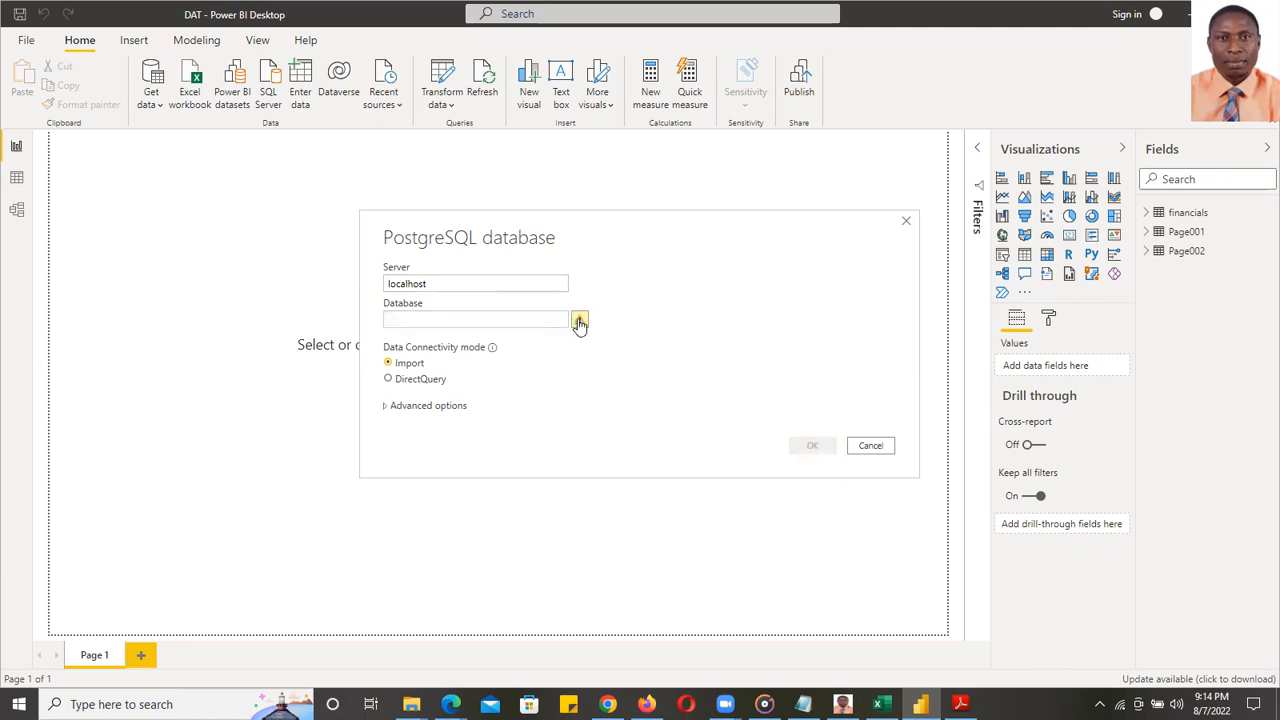
pyautogui.click(521, 318)
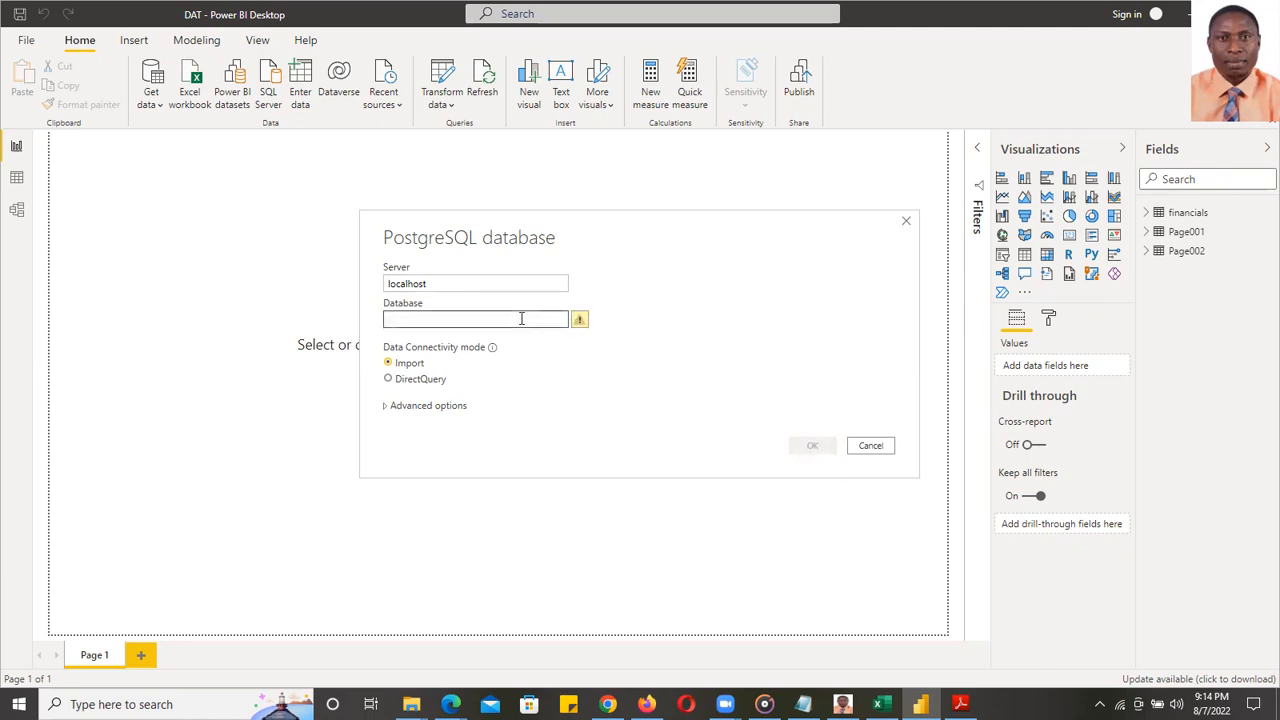
pyautogui.click(906, 220)
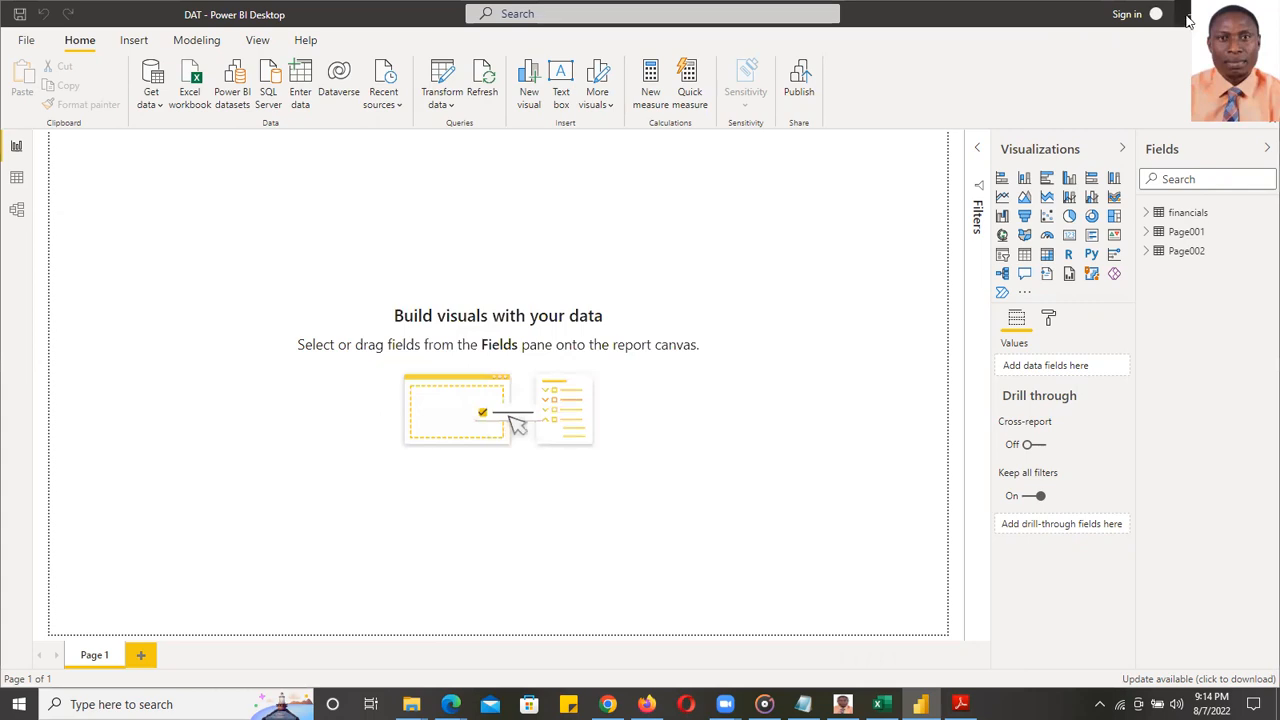
# - Launch SQL Shell (psql) and log in as postgres with the default server, database and port
pyautogui.press('super+d')
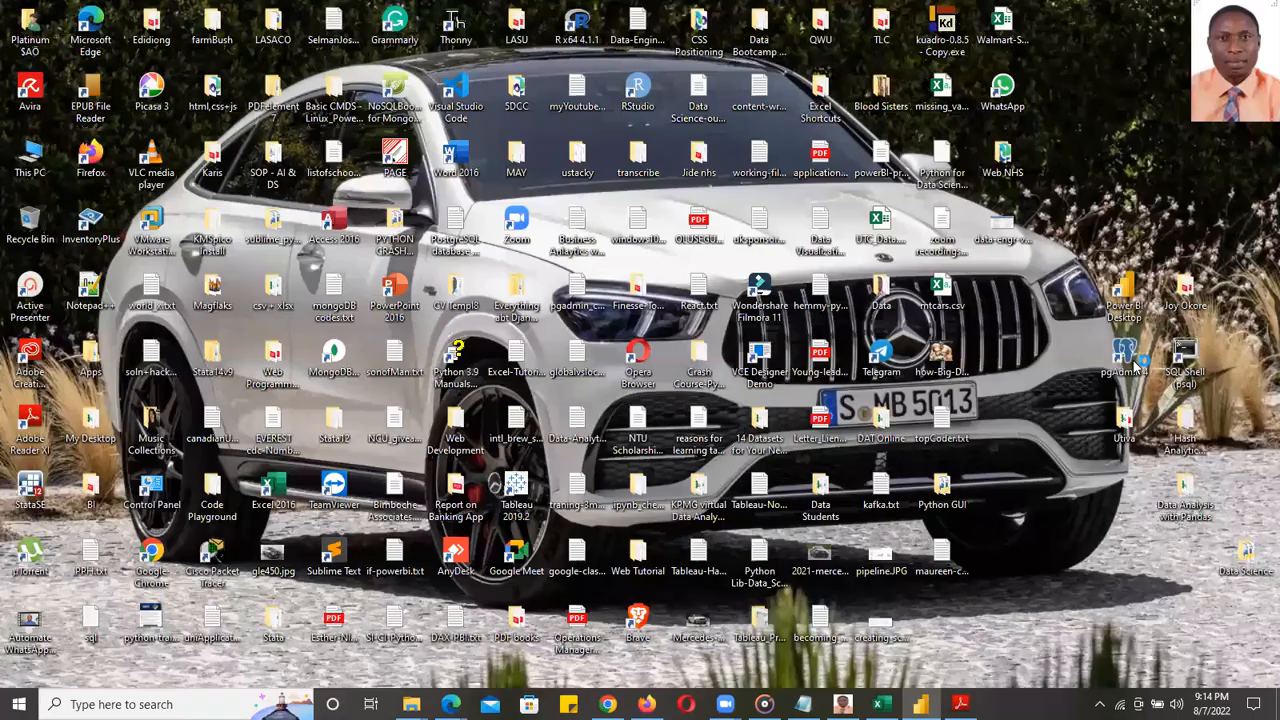
pyautogui.doubleClick(1136, 368)
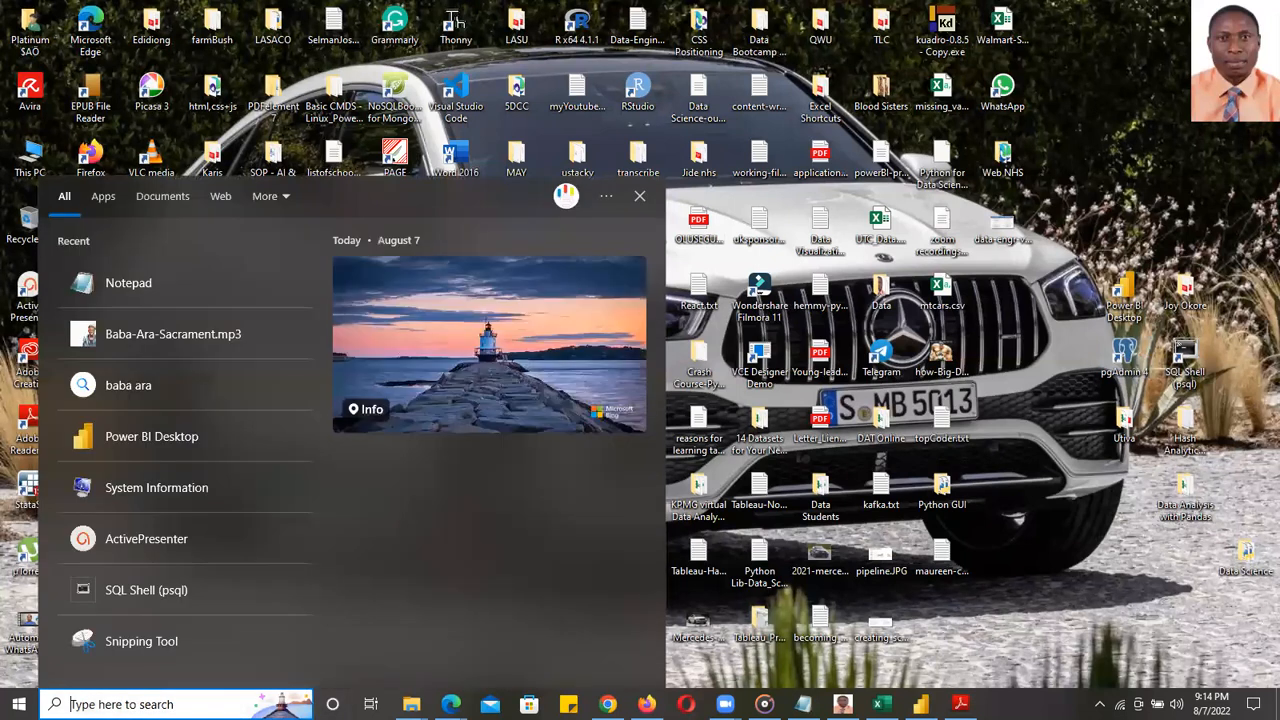
pyautogui.write('ps')
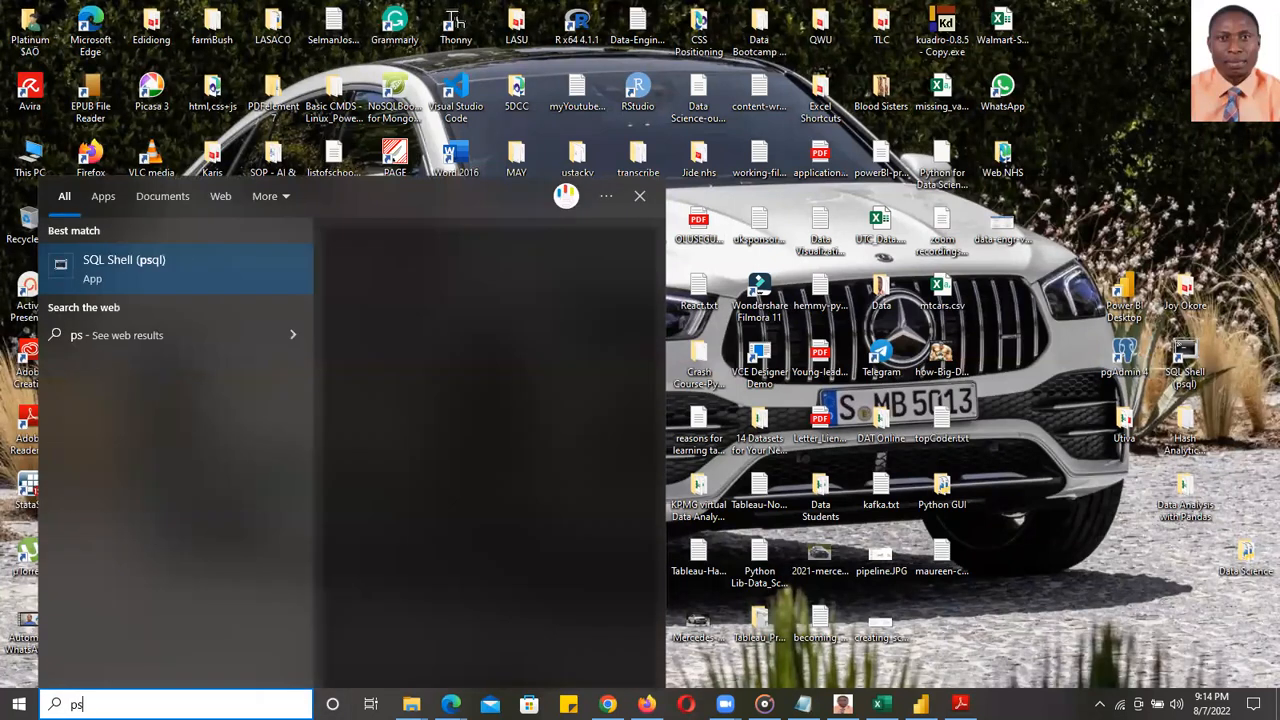
pyautogui.press('Return')
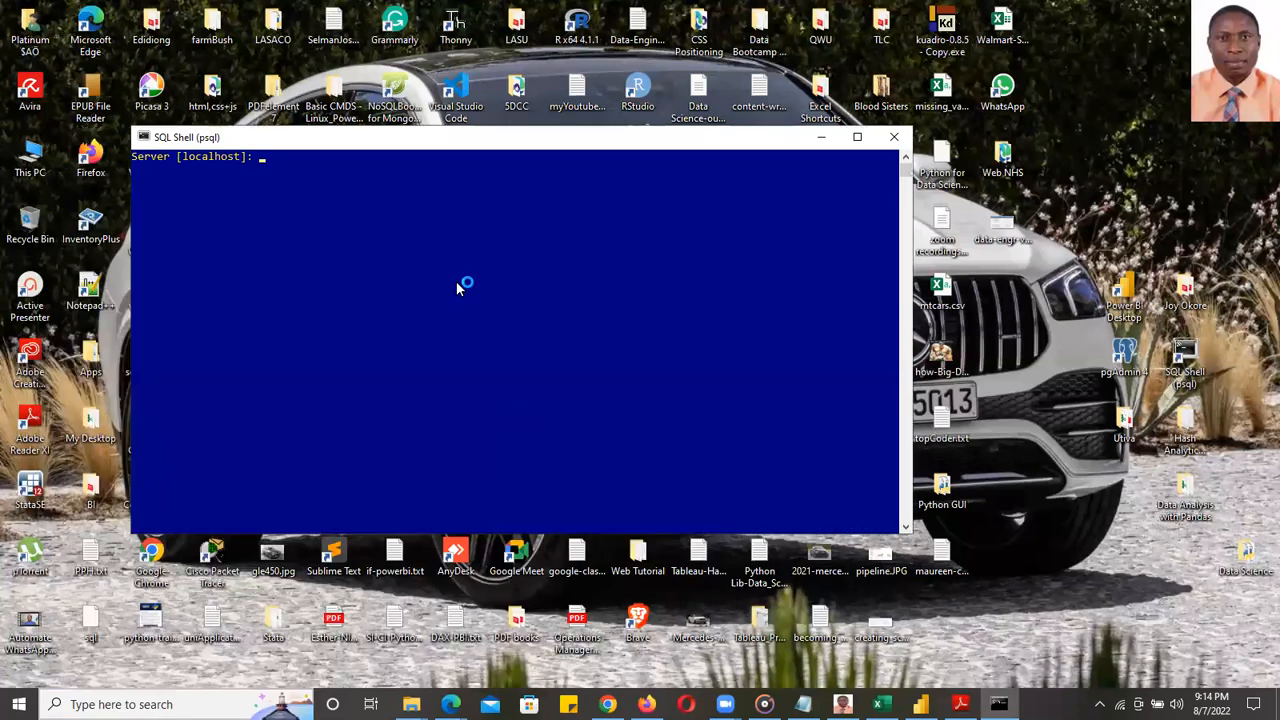
pyautogui.press('Return')
pyautogui.press('Return')
pyautogui.press('Return')
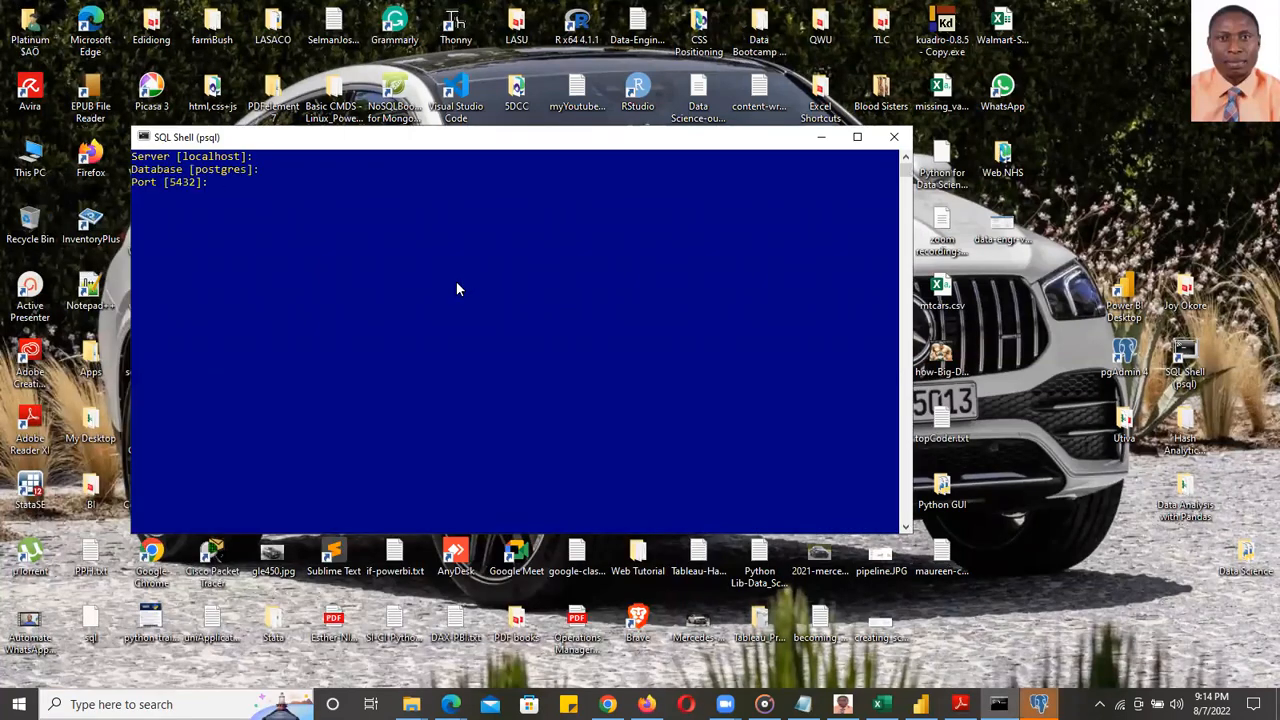
pyautogui.press('Return')
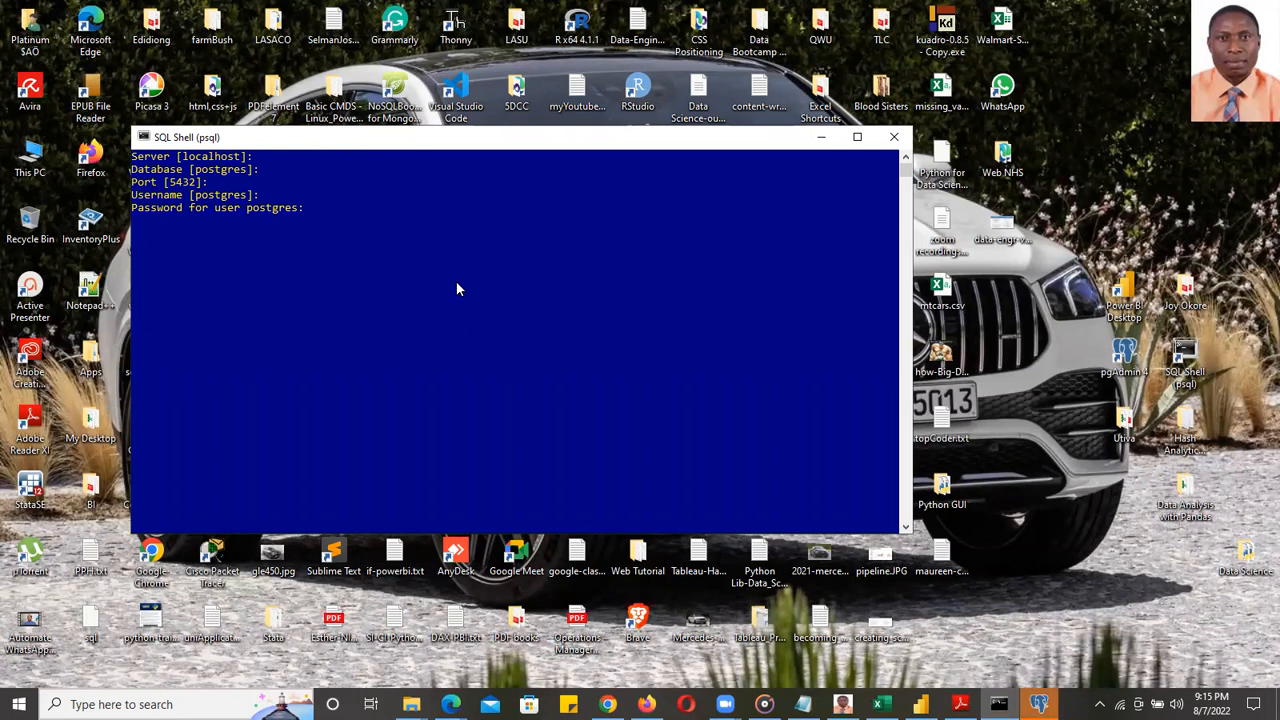
pyautogui.press('Return')
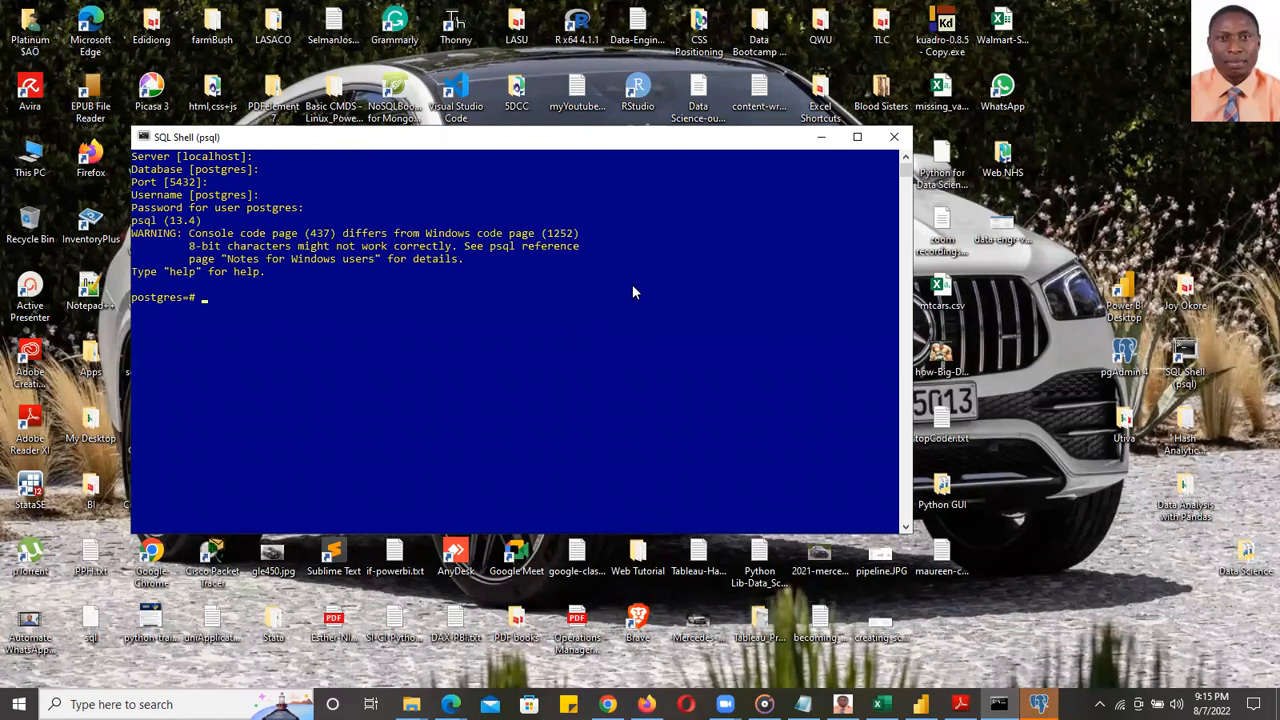
# - List the databases with \l and highlight the dvdrentals name
pyautogui.write('\\')
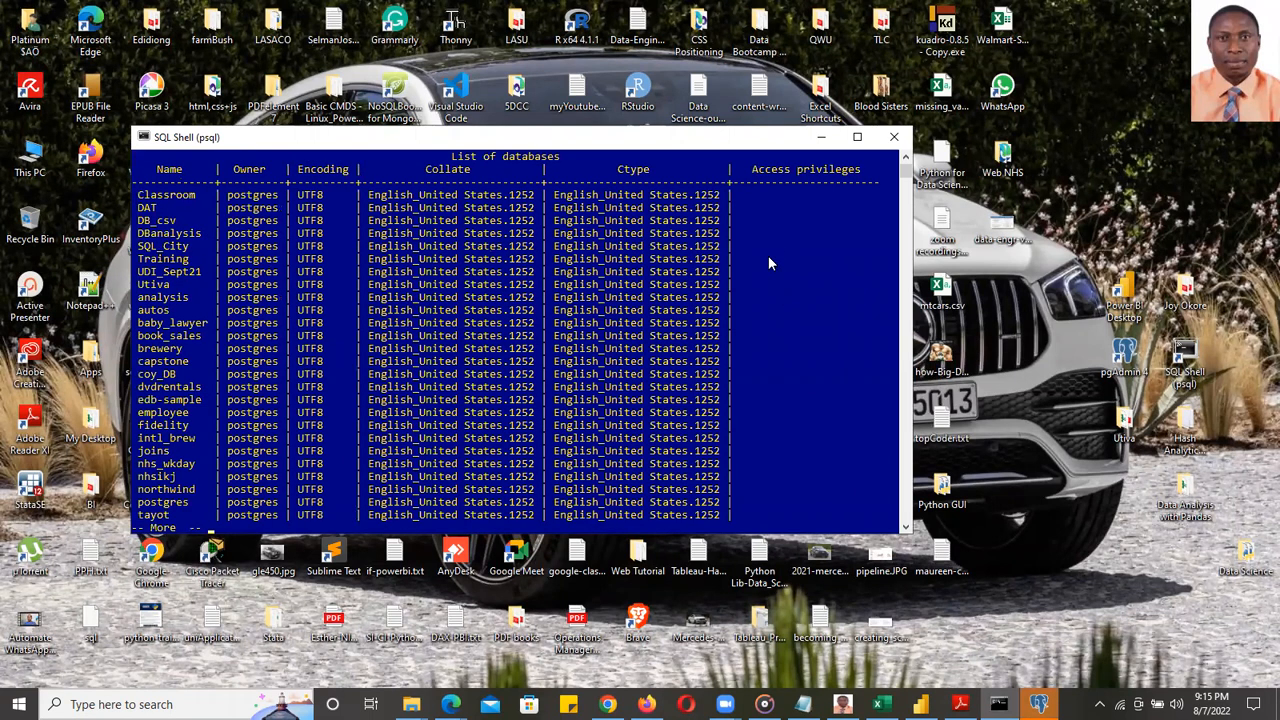
pyautogui.click(147, 390)
pyautogui.moveTo(205, 390); pyautogui.dragTo(125, 393)
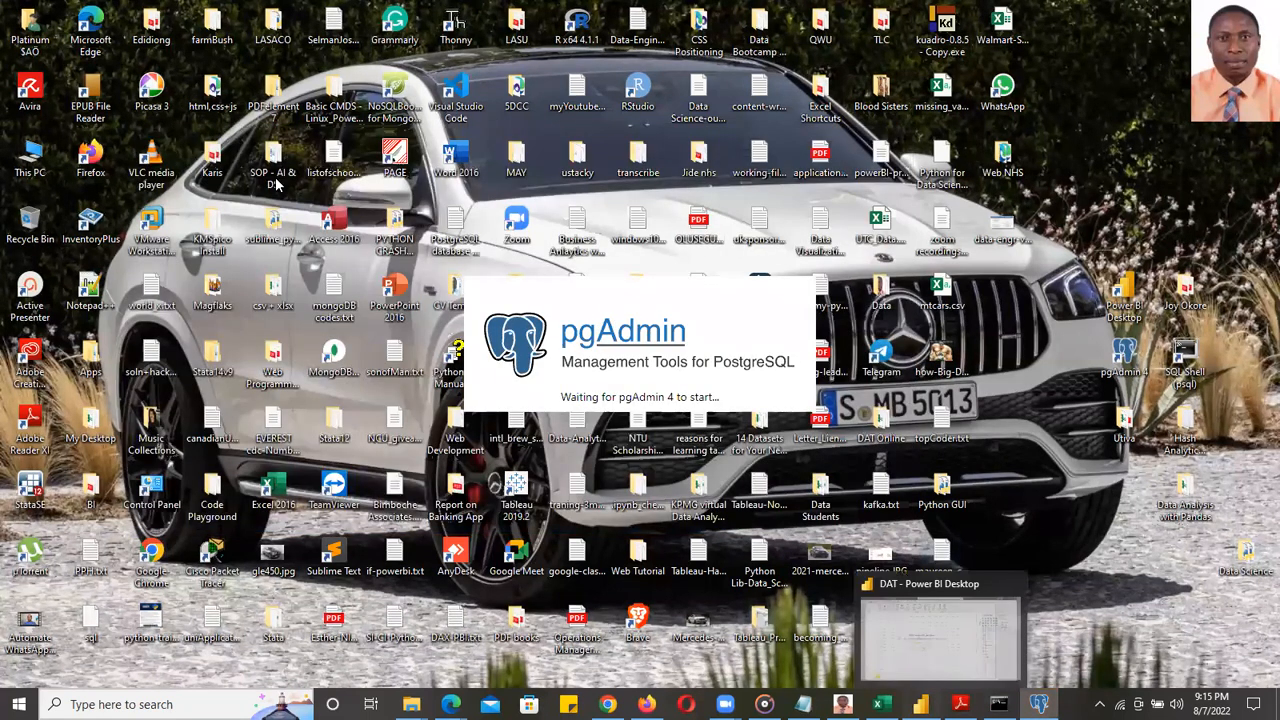
# - Back in Power BI Desktop, choose PostgreSQL database from the full Get Data catalogue
pyautogui.click(920, 704)
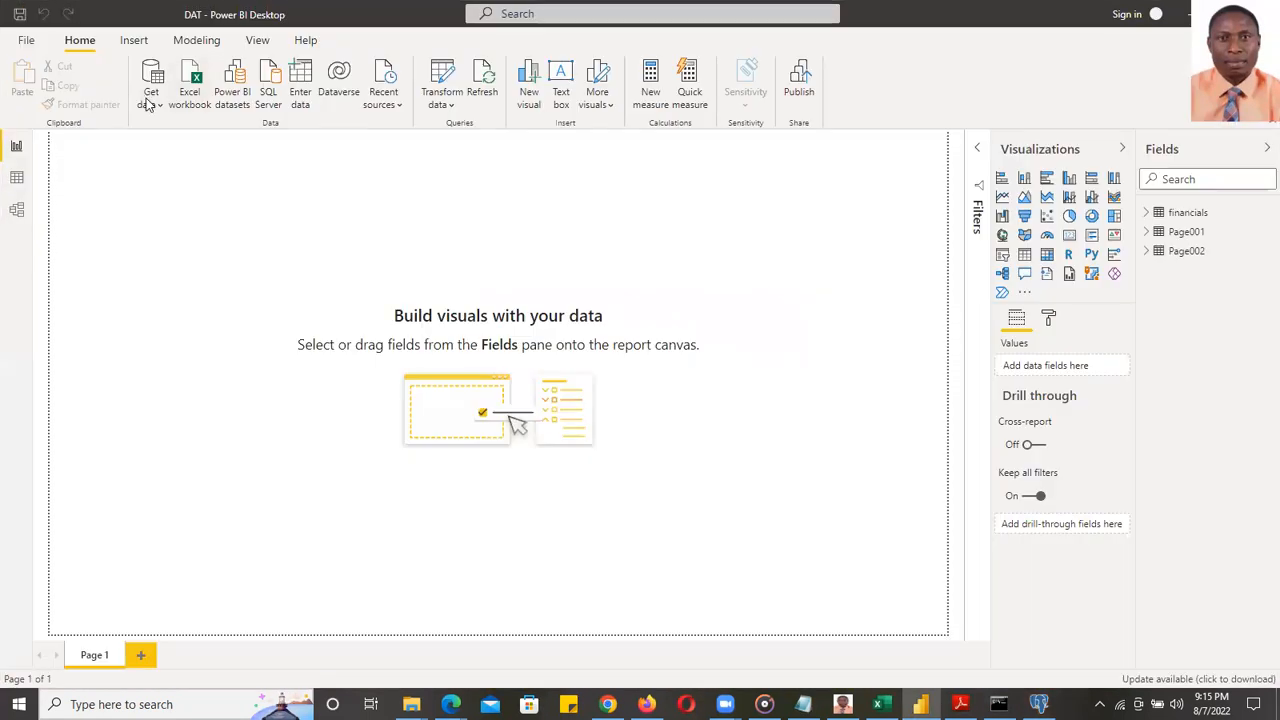
pyautogui.click(151, 99)
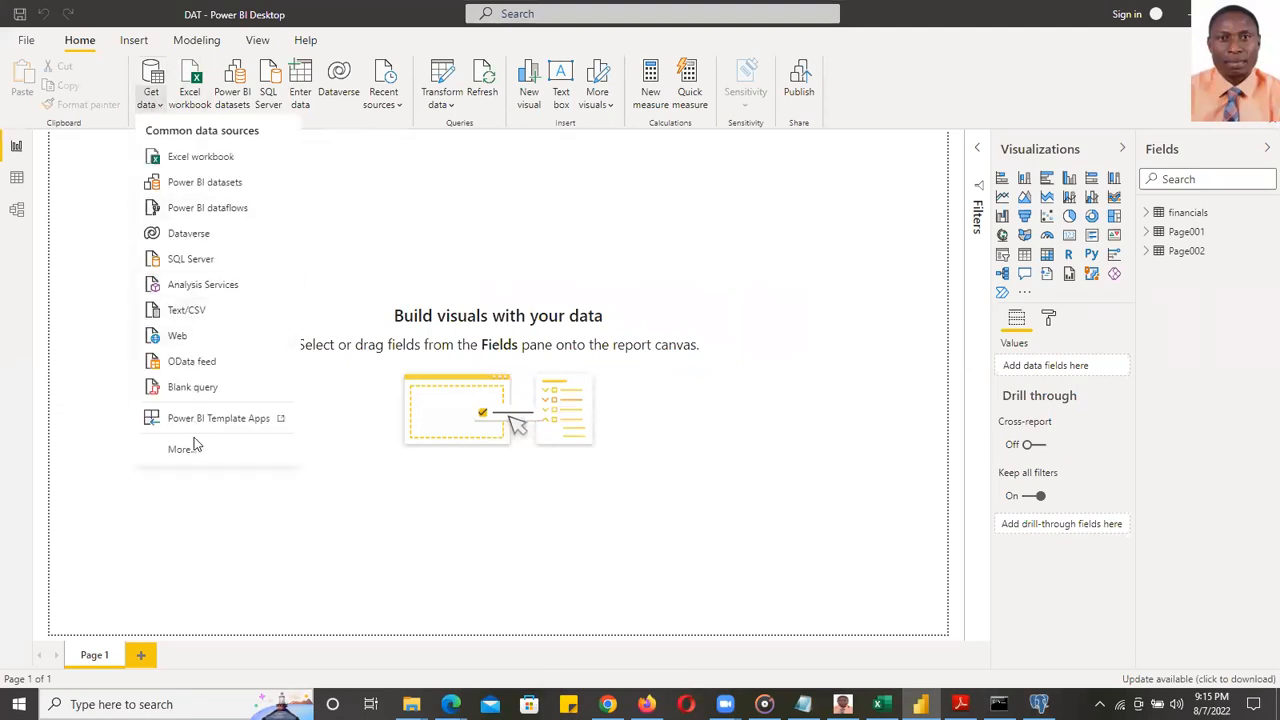
pyautogui.click(195, 449)
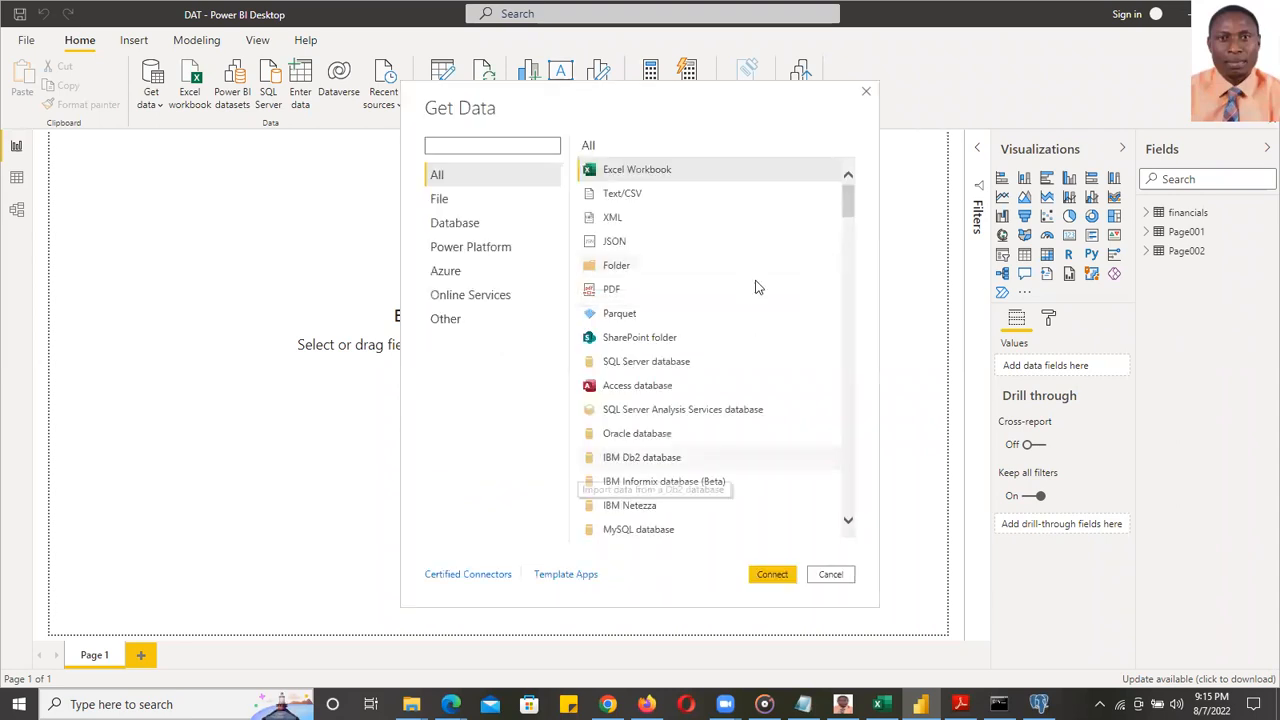
pyautogui.moveTo(849, 207)
pyautogui.mouseDown()
pyautogui.moveTo(852, 240)
pyautogui.moveTo(852, 220)
pyautogui.mouseUp()
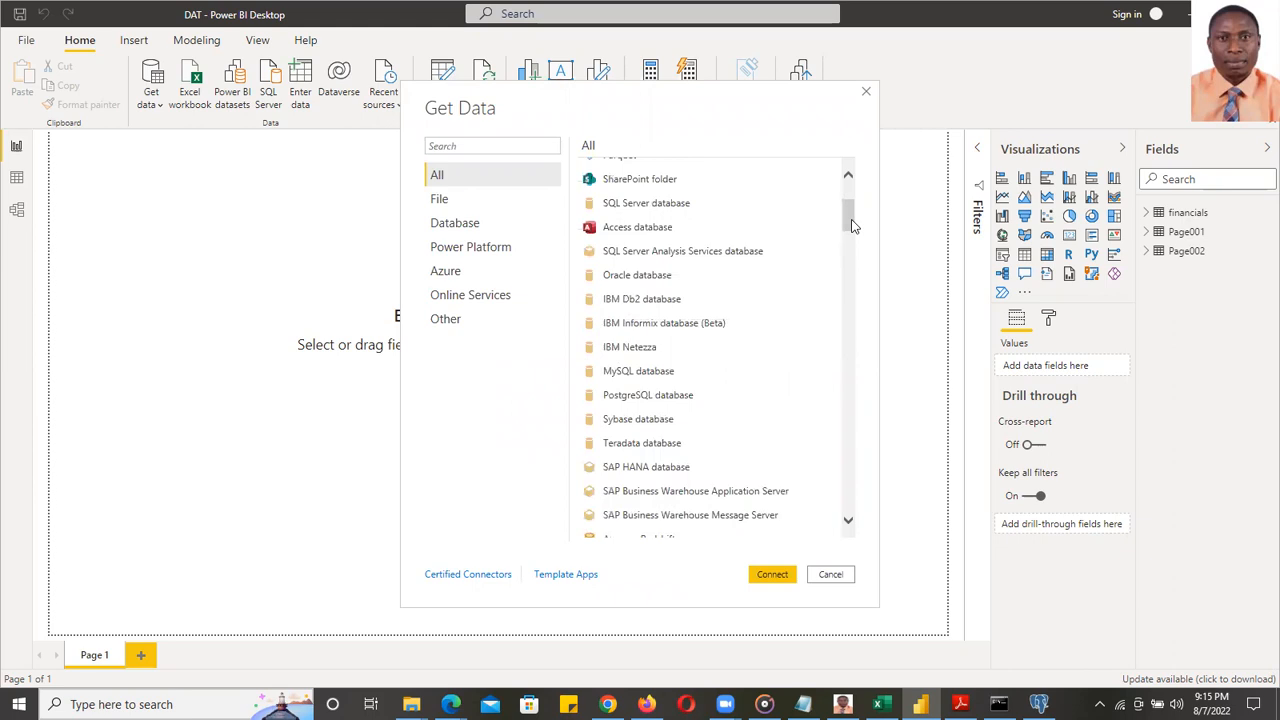
pyautogui.click(663, 402)
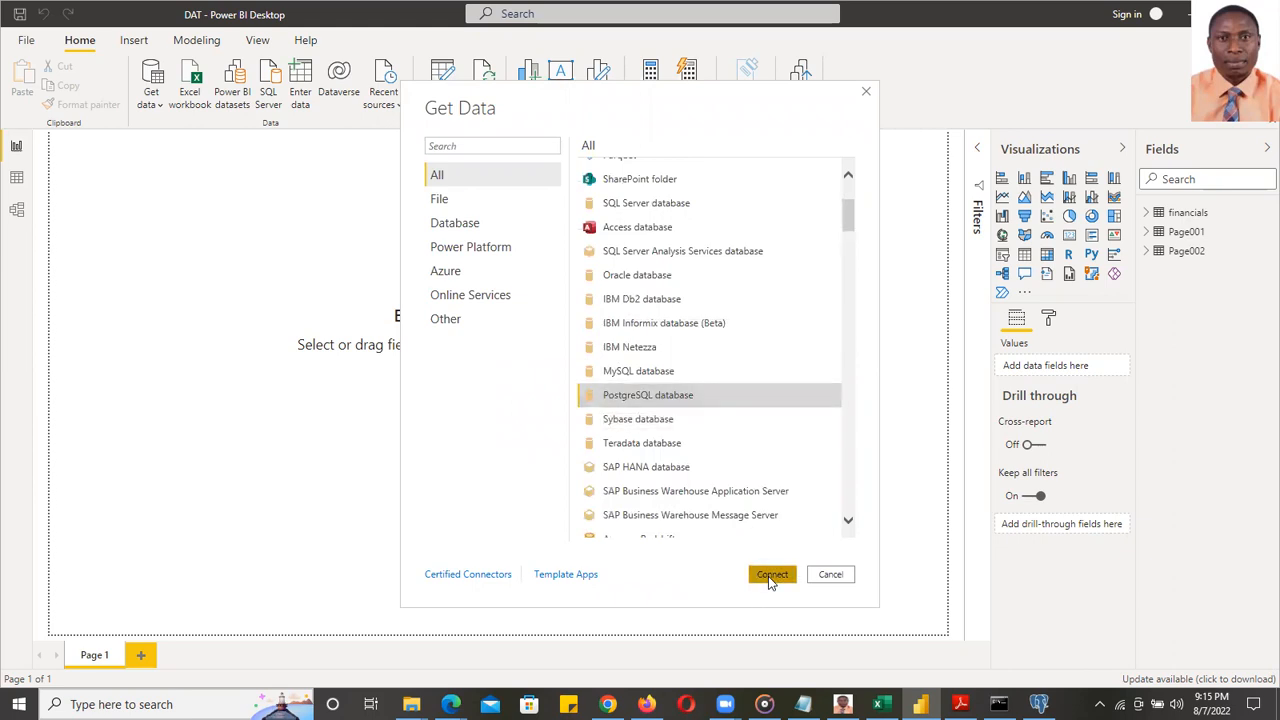
pyautogui.click(768, 576)
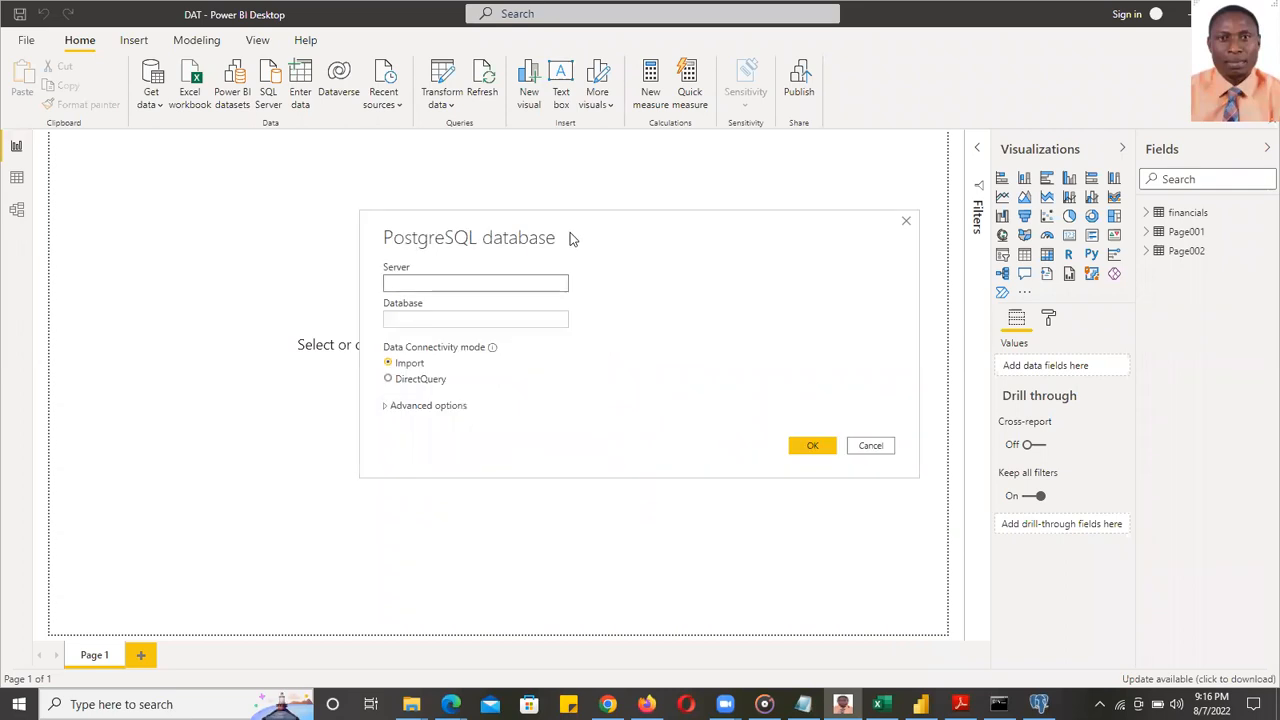
# - Enter server localhost and database dvdrentals, then connect to open the Navigator
pyautogui.write('lo')
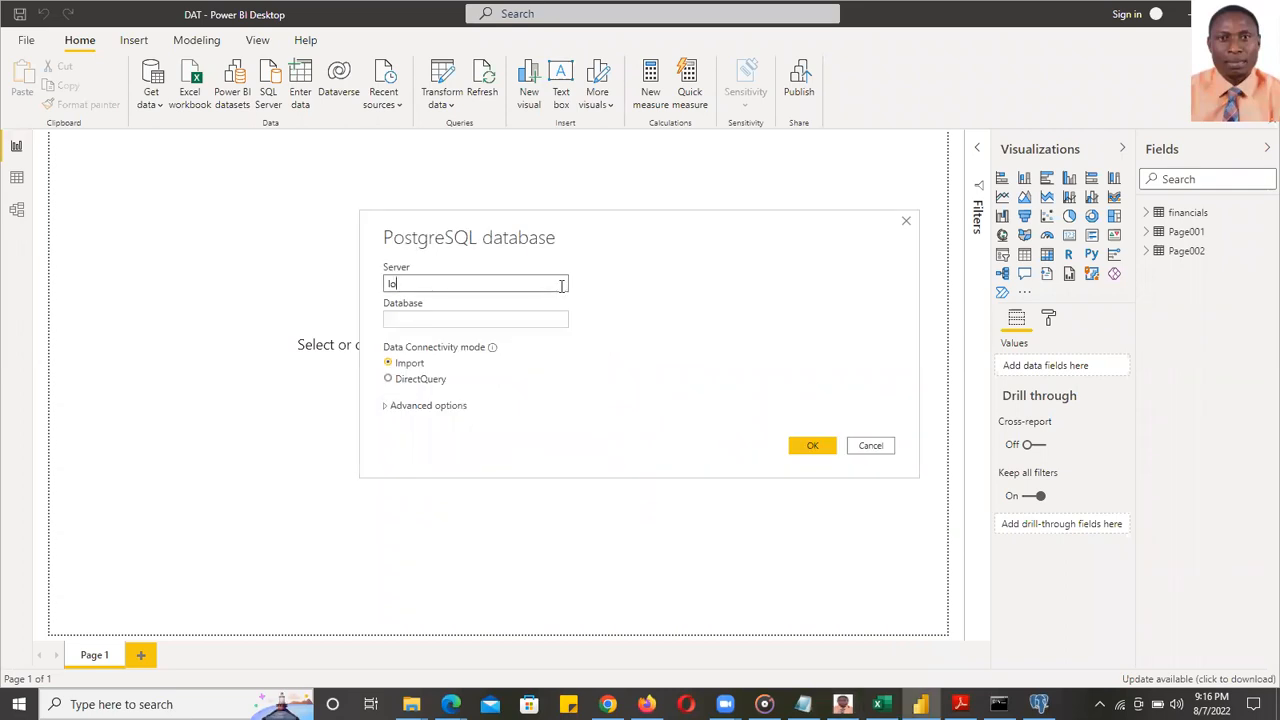
pyautogui.write('calhost')
pyautogui.click(538, 320)
pyautogui.write('dvdrentals')
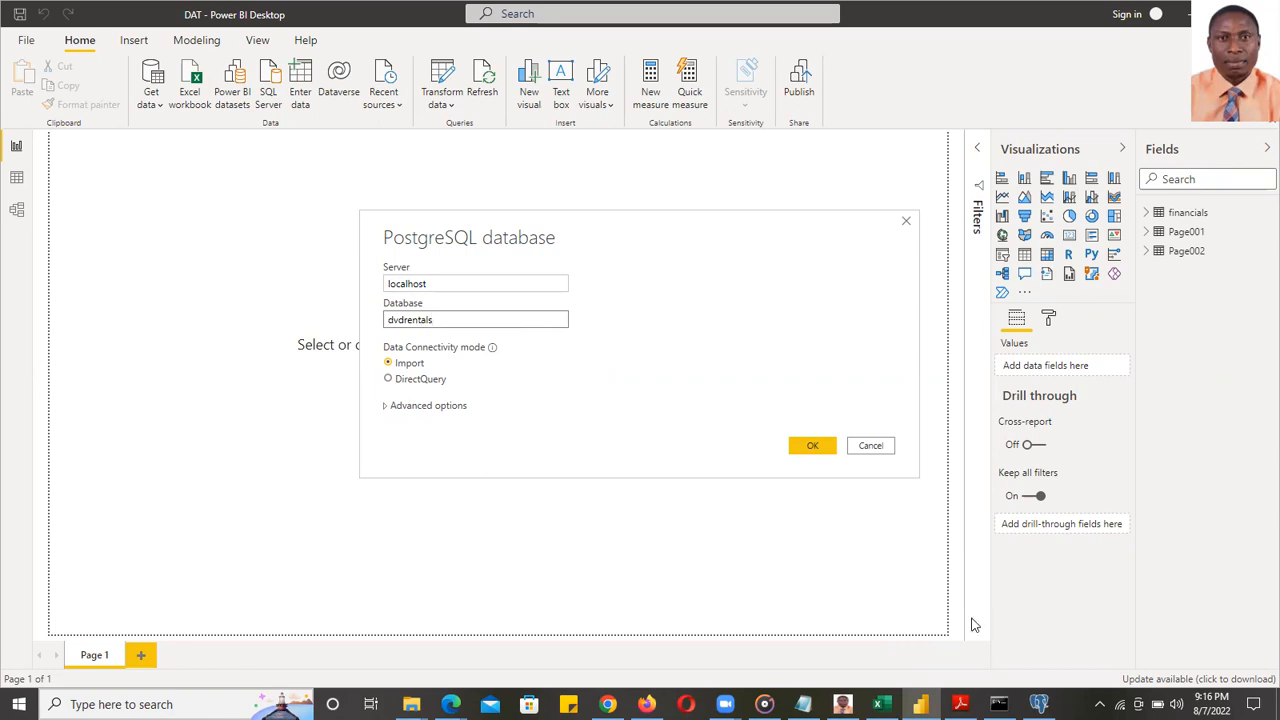
pyautogui.click(998, 704)
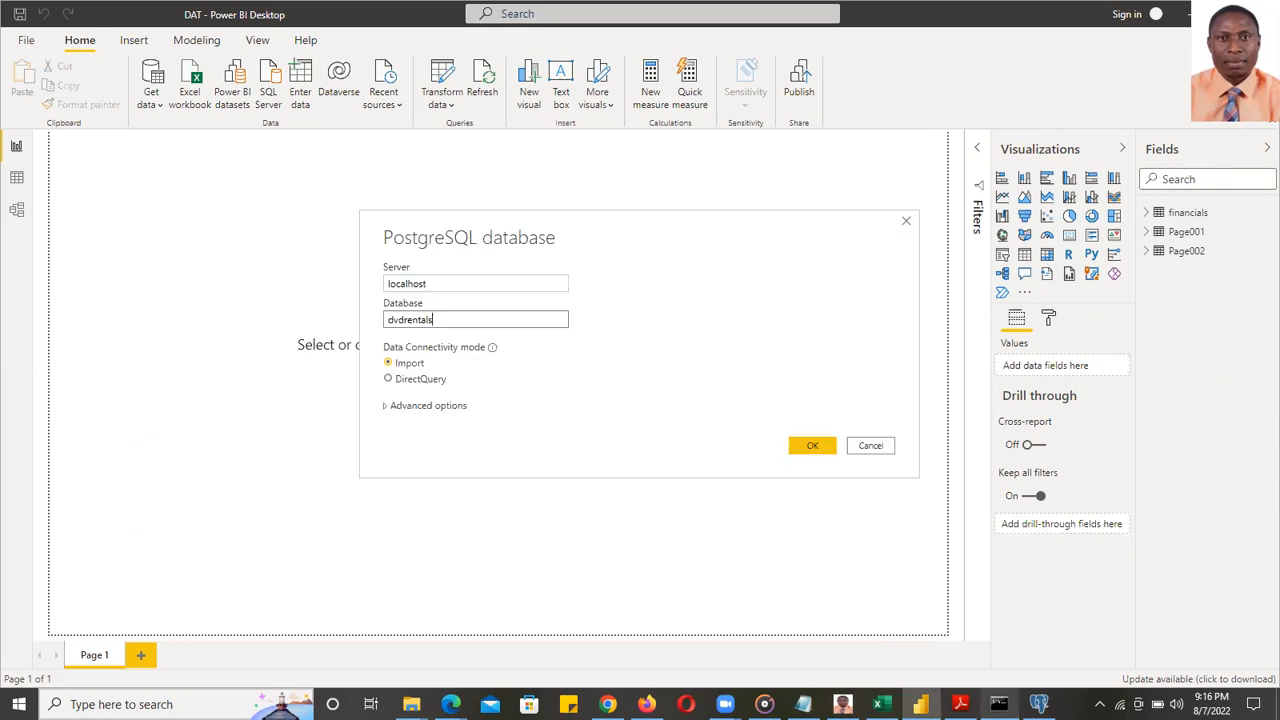
pyautogui.click(813, 445)
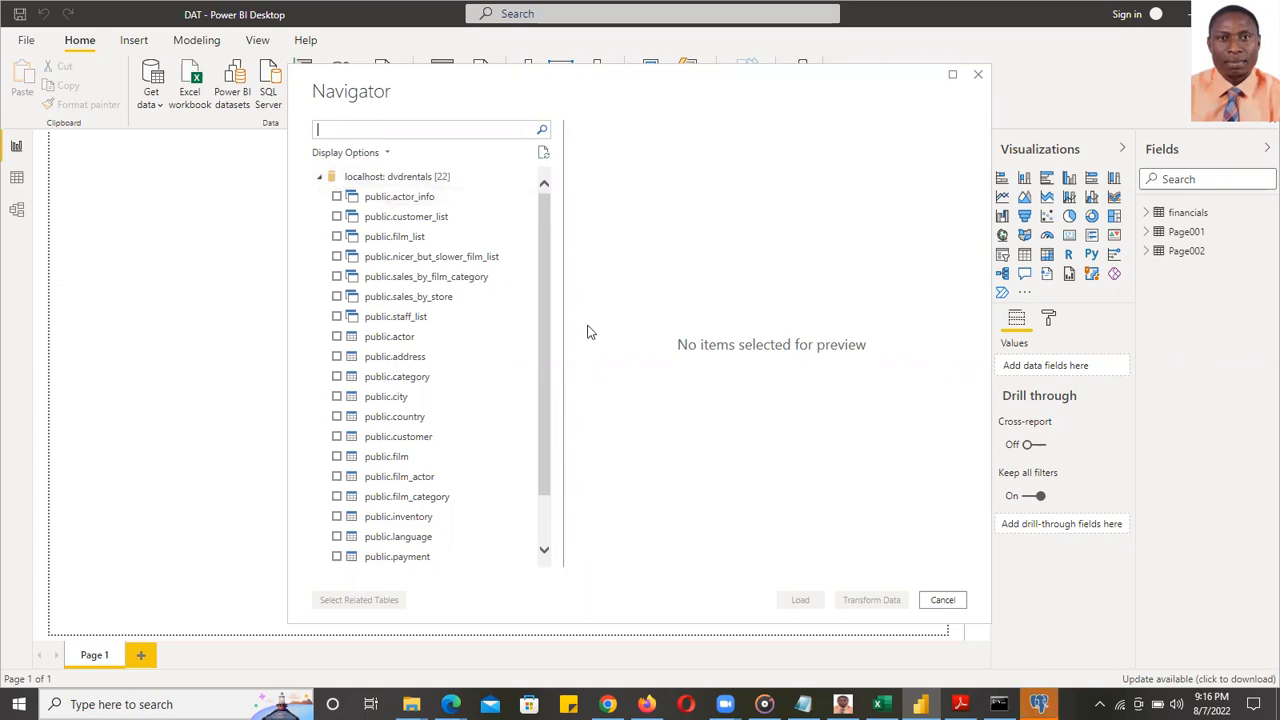
# - In pgAdmin 4 configuration, set port 5432, untick Fixed port number and save
pyautogui.moveTo(1040, 702)
pyautogui.click(1033, 678)
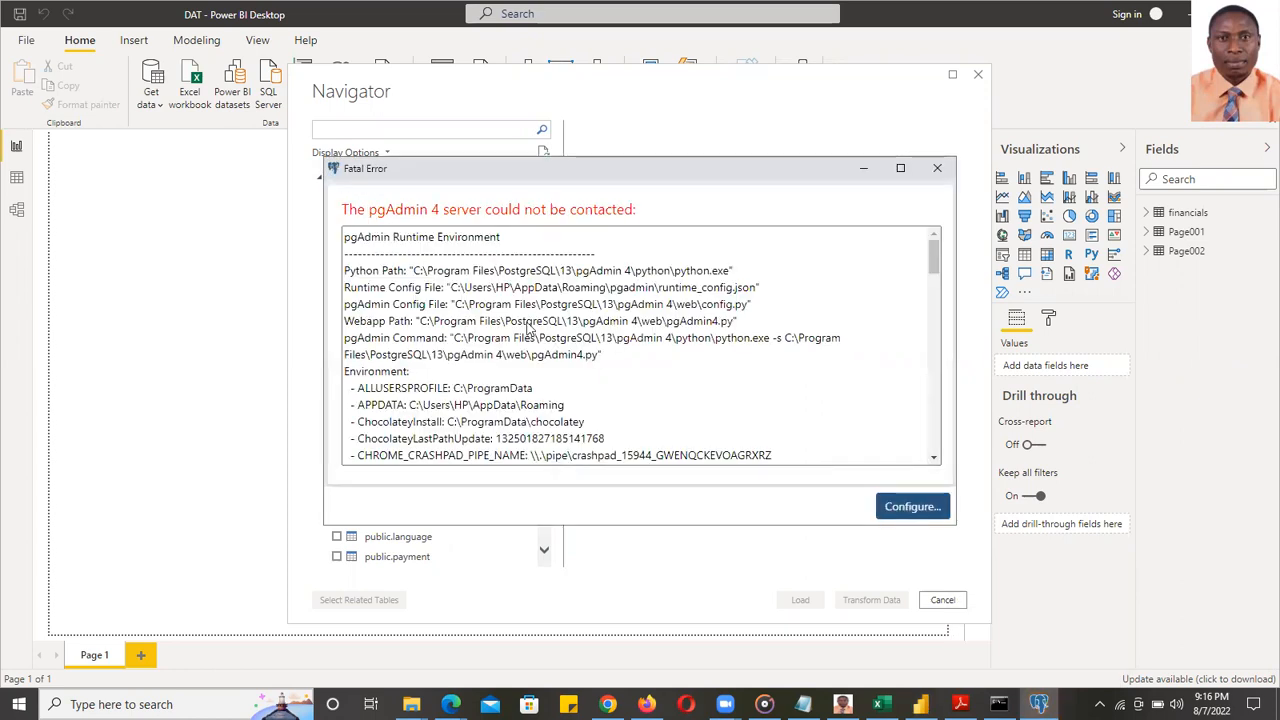
pyautogui.click(526, 314)
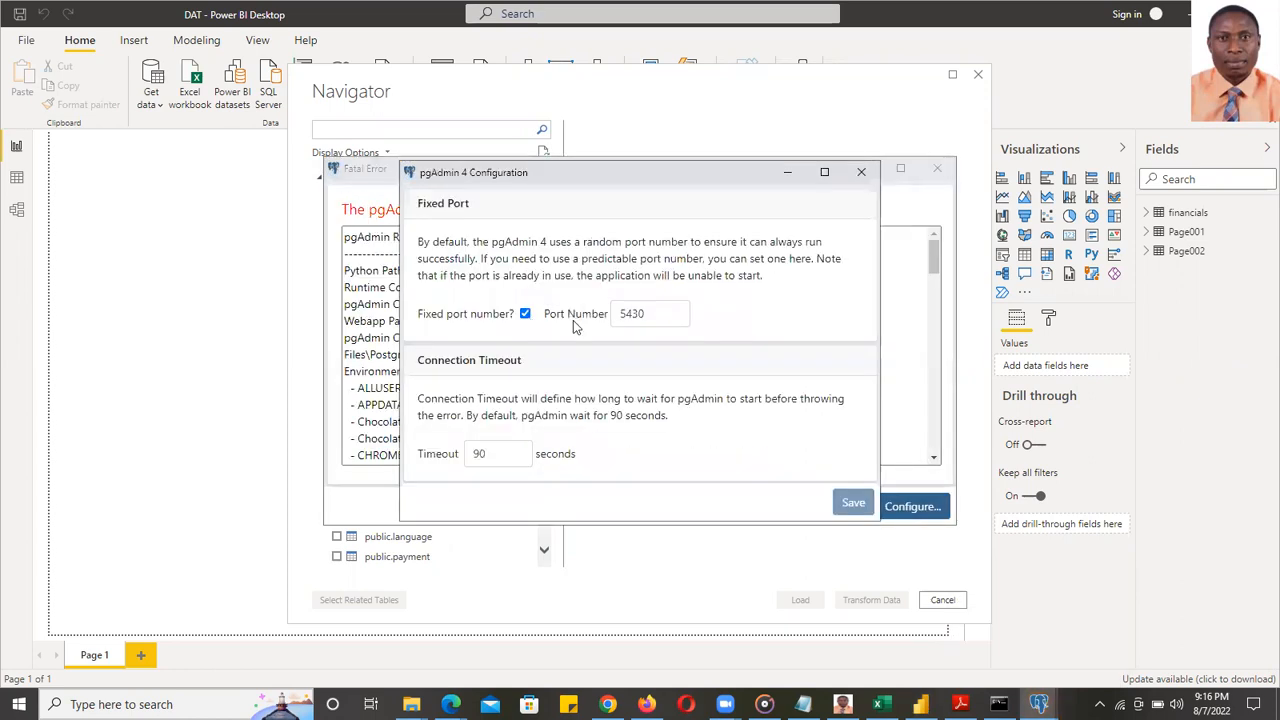
pyautogui.click(526, 315)
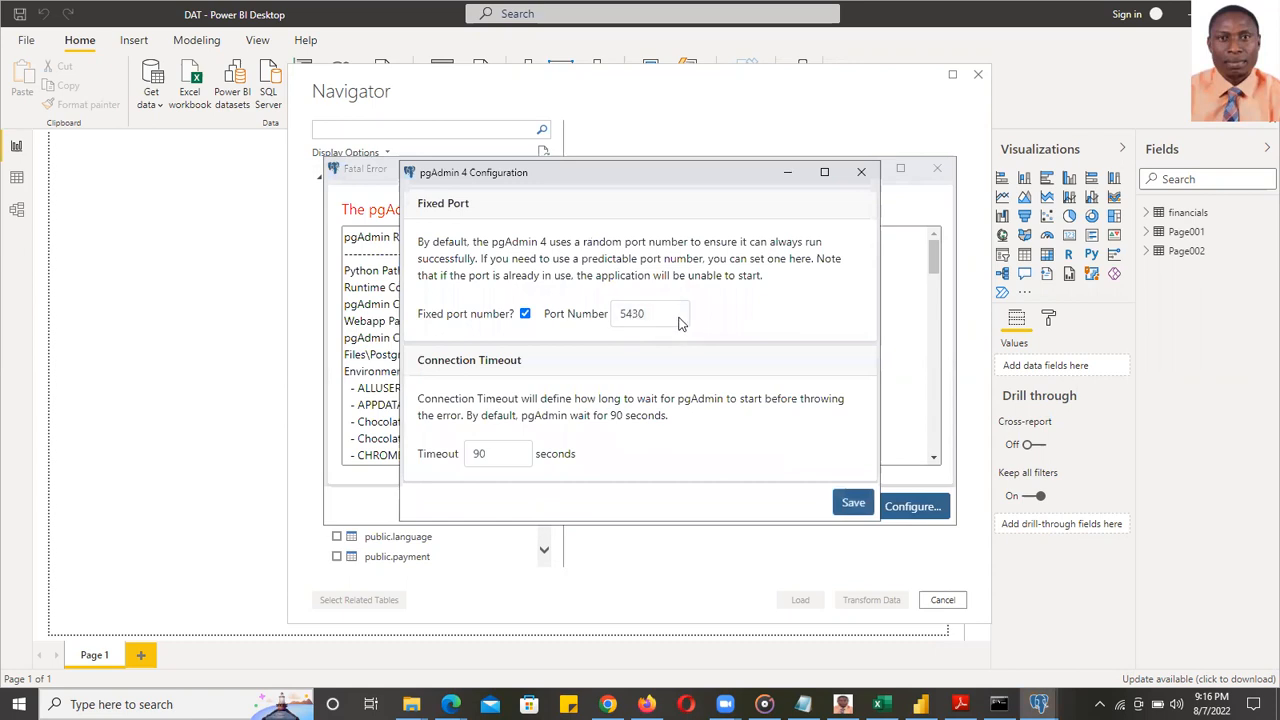
pyautogui.doubleClick(676, 314)
pyautogui.click(525, 314)
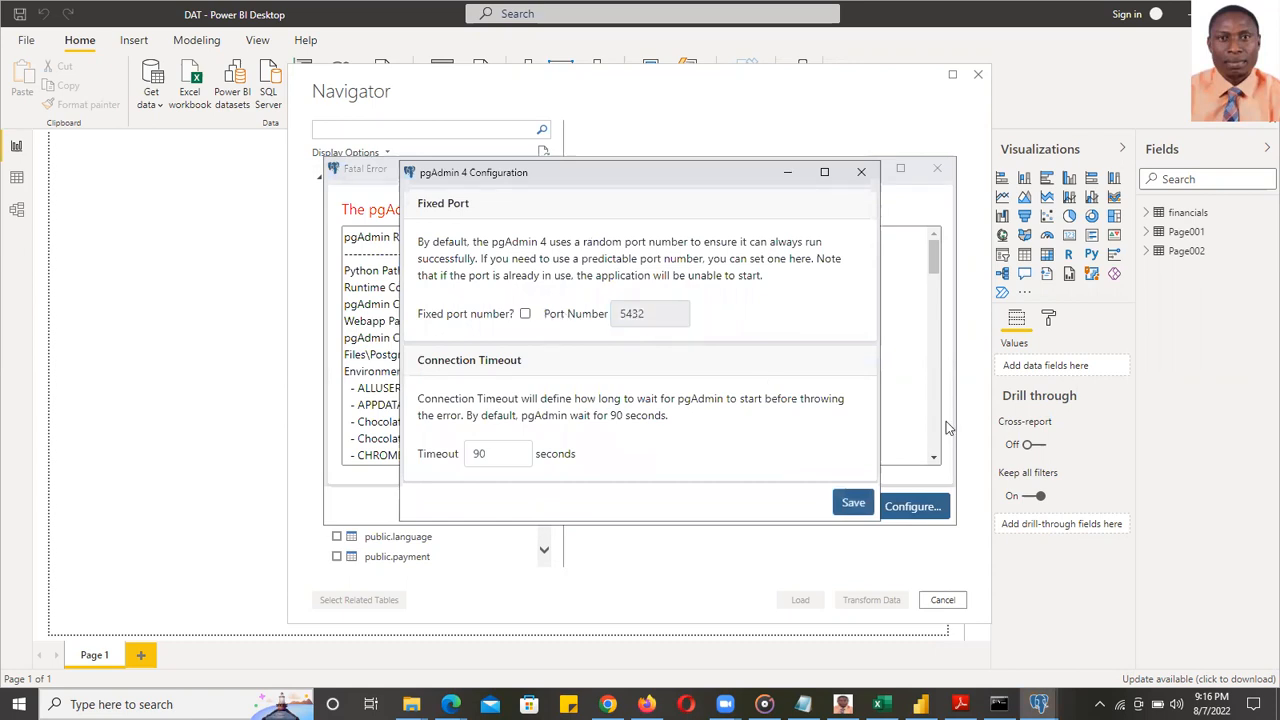
pyautogui.click(853, 504)
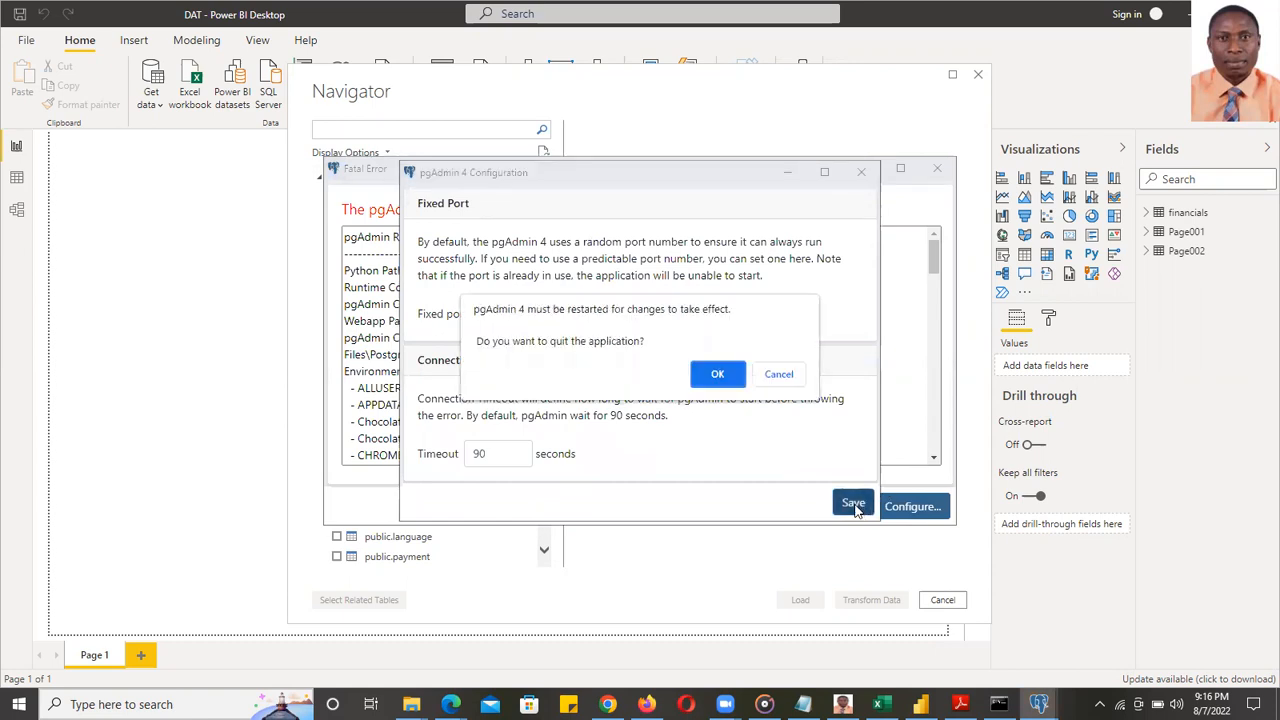
# - Confirm quitting pgAdmin and select the dvdrentals database in the Navigator
pyautogui.click(707, 372)
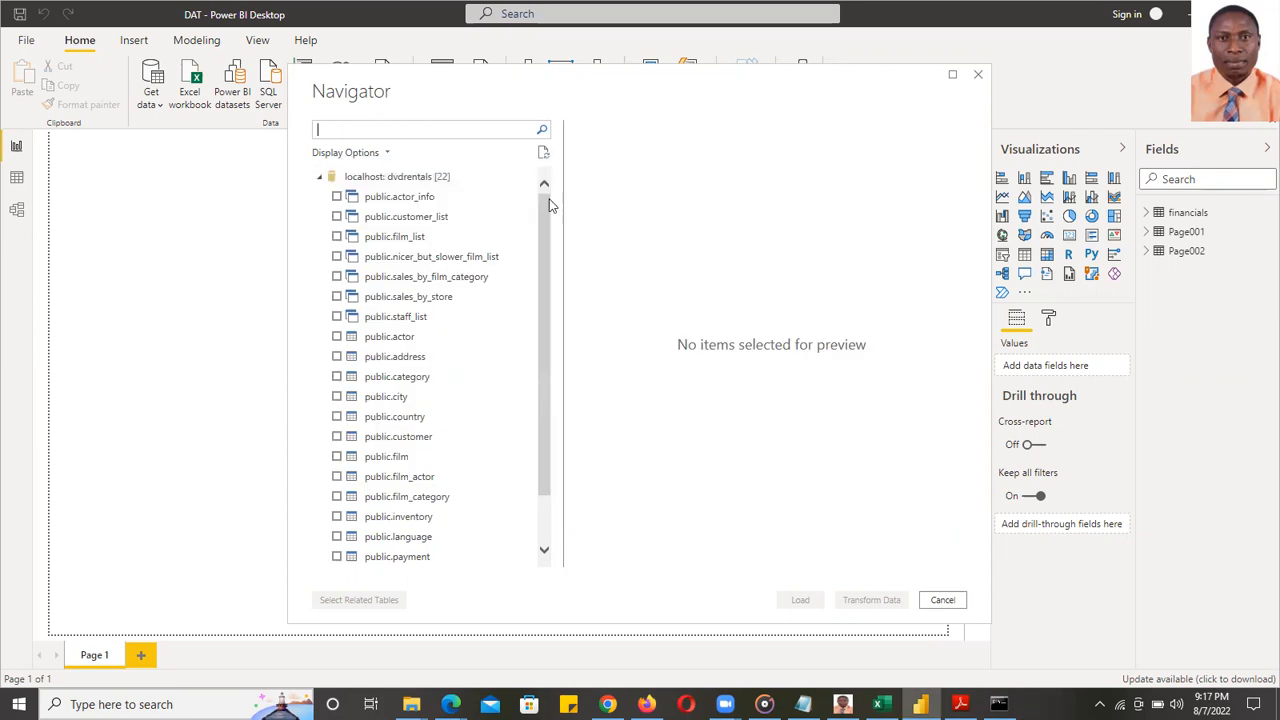
pyautogui.moveTo(546, 205); pyautogui.dragTo(545, 362)
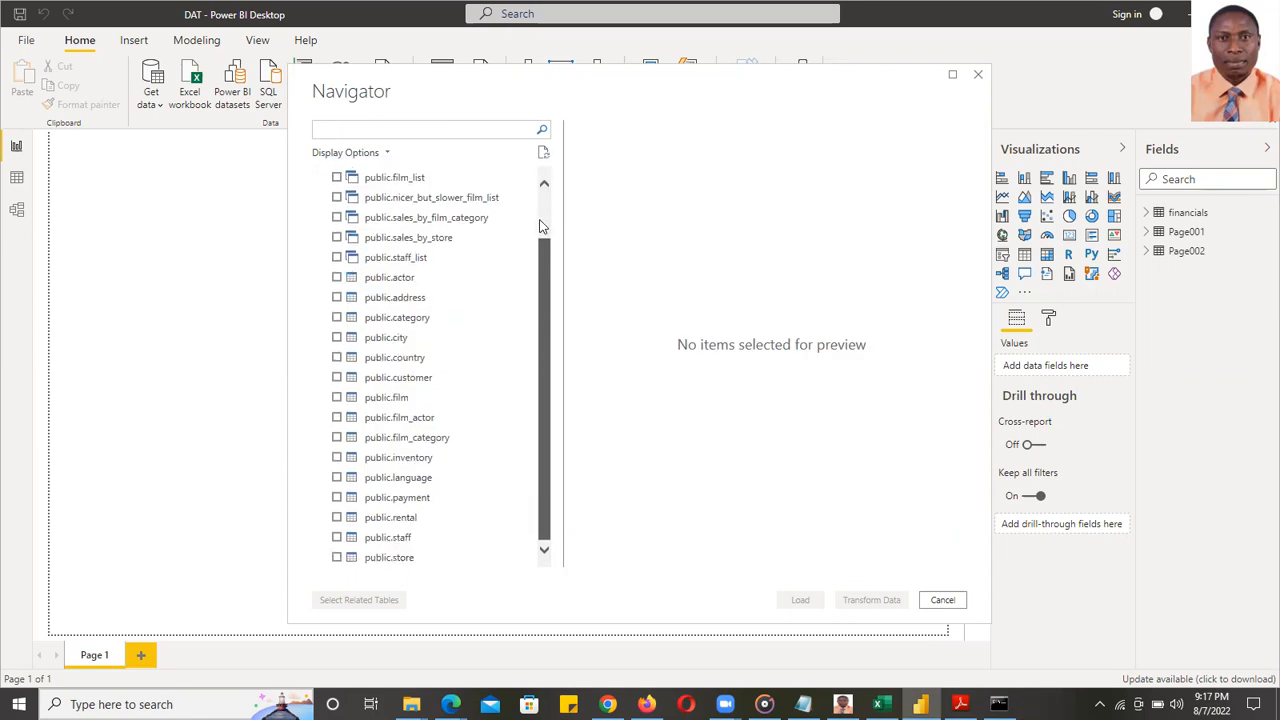
pyautogui.scroll(1, 539, 225)
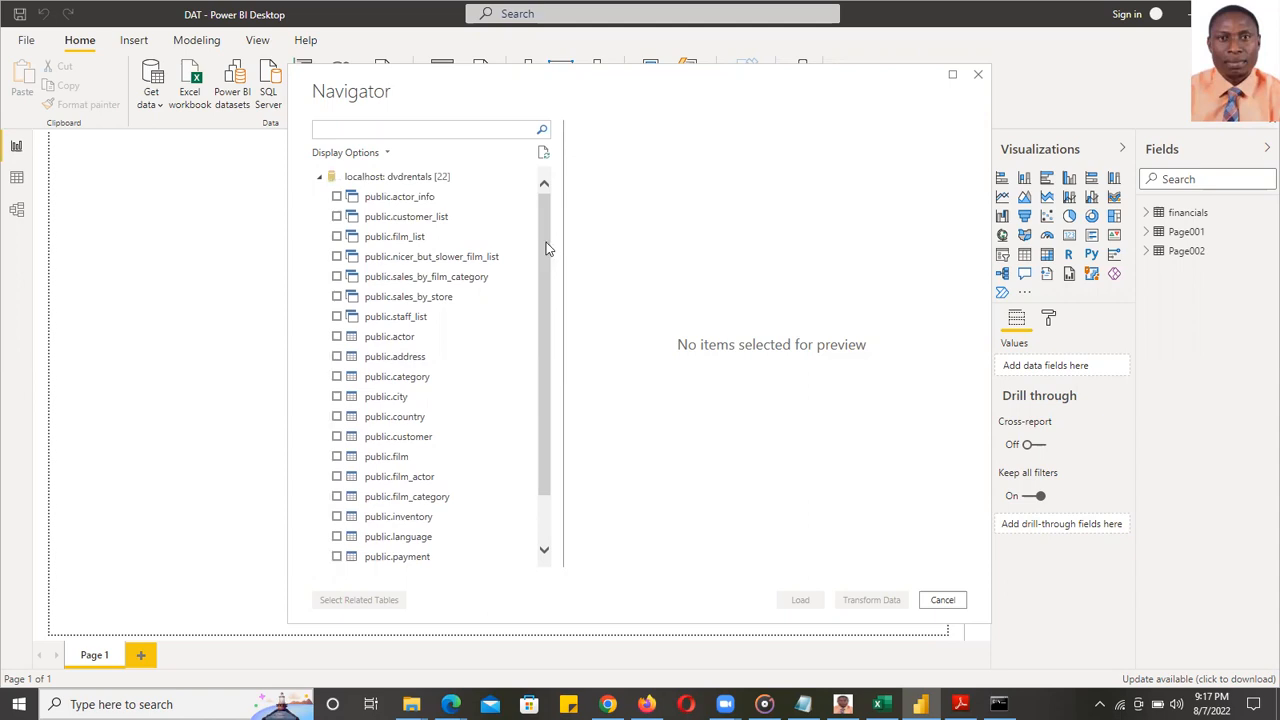
pyautogui.click(330, 176)
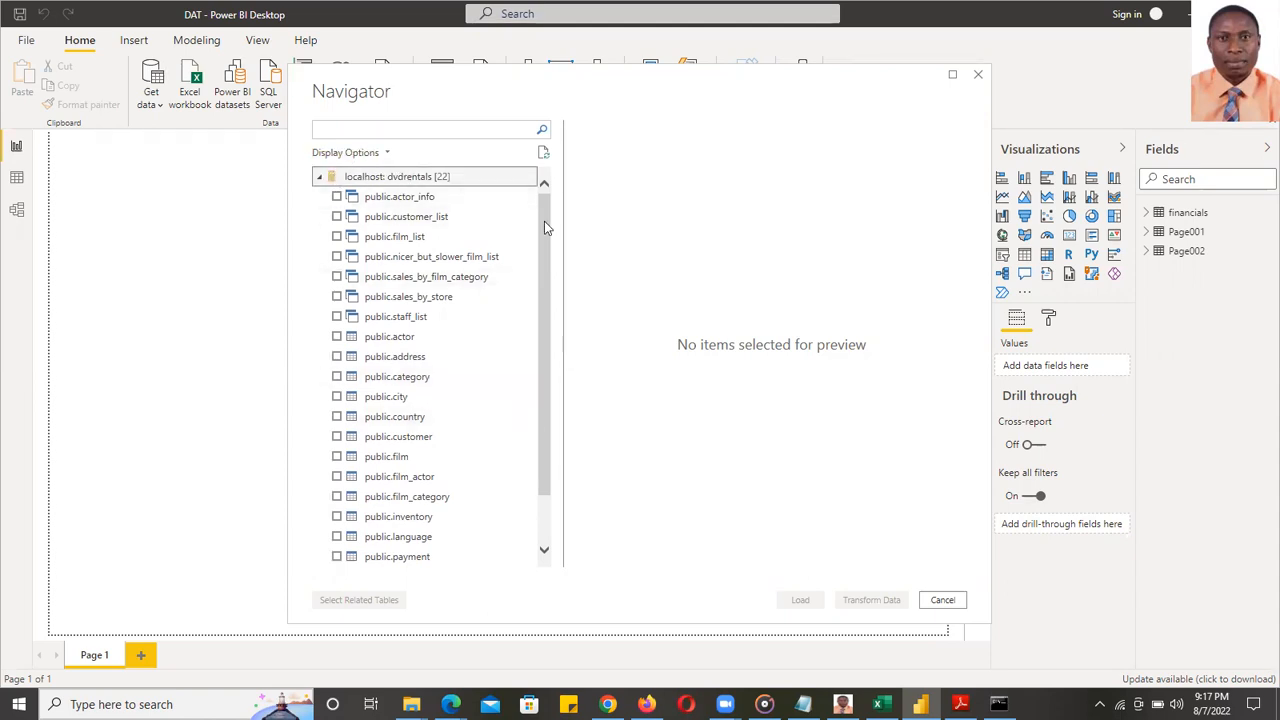
pyautogui.moveTo(541, 215); pyautogui.dragTo(539, 364)
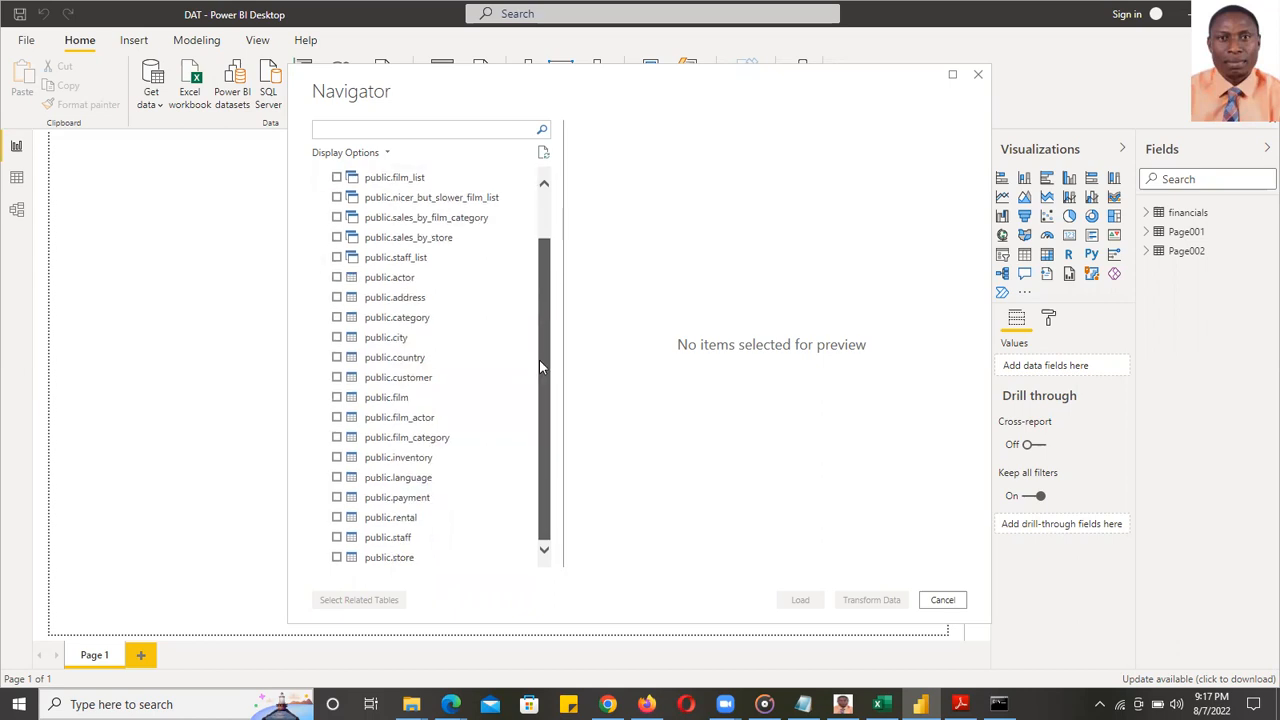
pyautogui.scroll(3, 538, 248)
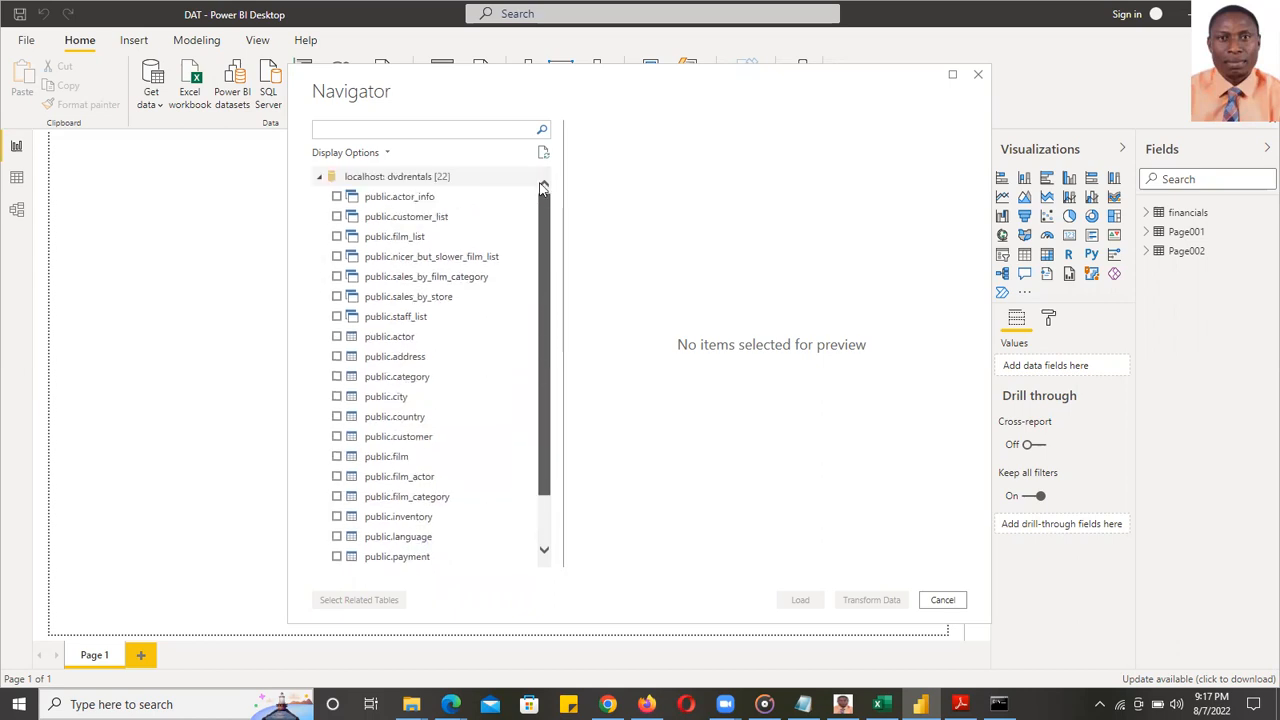
# - Tick public.actor, address, category, city, country, customer, film, film_category, inventory, language and payment
pyautogui.click(336, 337)
pyautogui.click(336, 356)
pyautogui.click(338, 384)
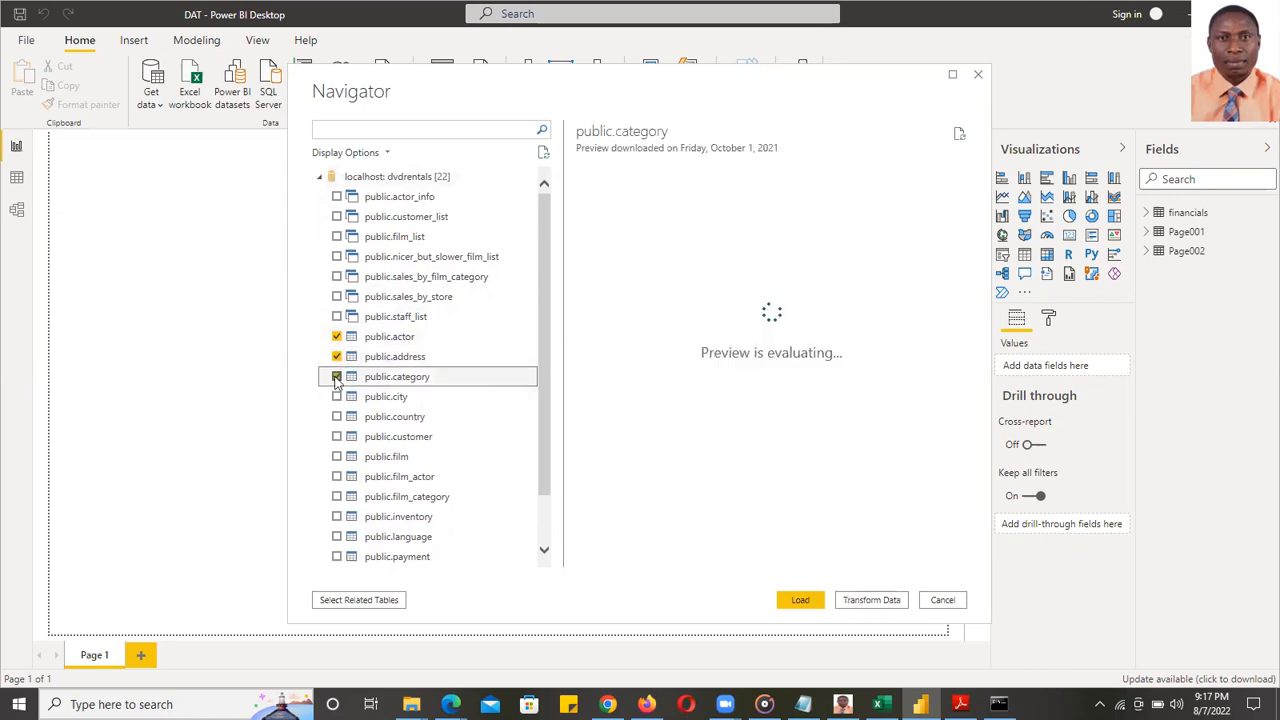
pyautogui.click(337, 396)
pyautogui.click(337, 376)
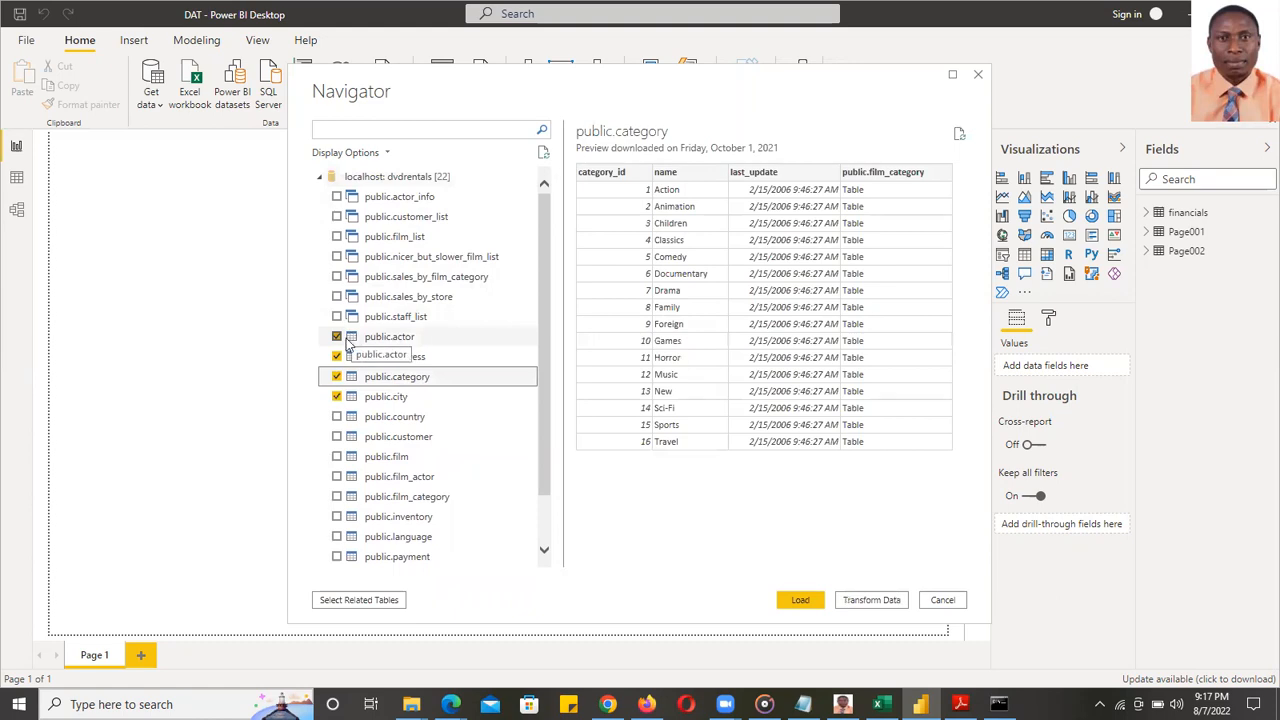
pyautogui.click(337, 416)
pyautogui.click(337, 437)
pyautogui.click(337, 456)
pyautogui.click(337, 496)
pyautogui.click(337, 516)
pyautogui.click(337, 536)
pyautogui.click(337, 556)
# - Tick public.rental, staff and store, then load all selected tables
pyautogui.scroll(-1, 548, 397)
pyautogui.click(337, 517)
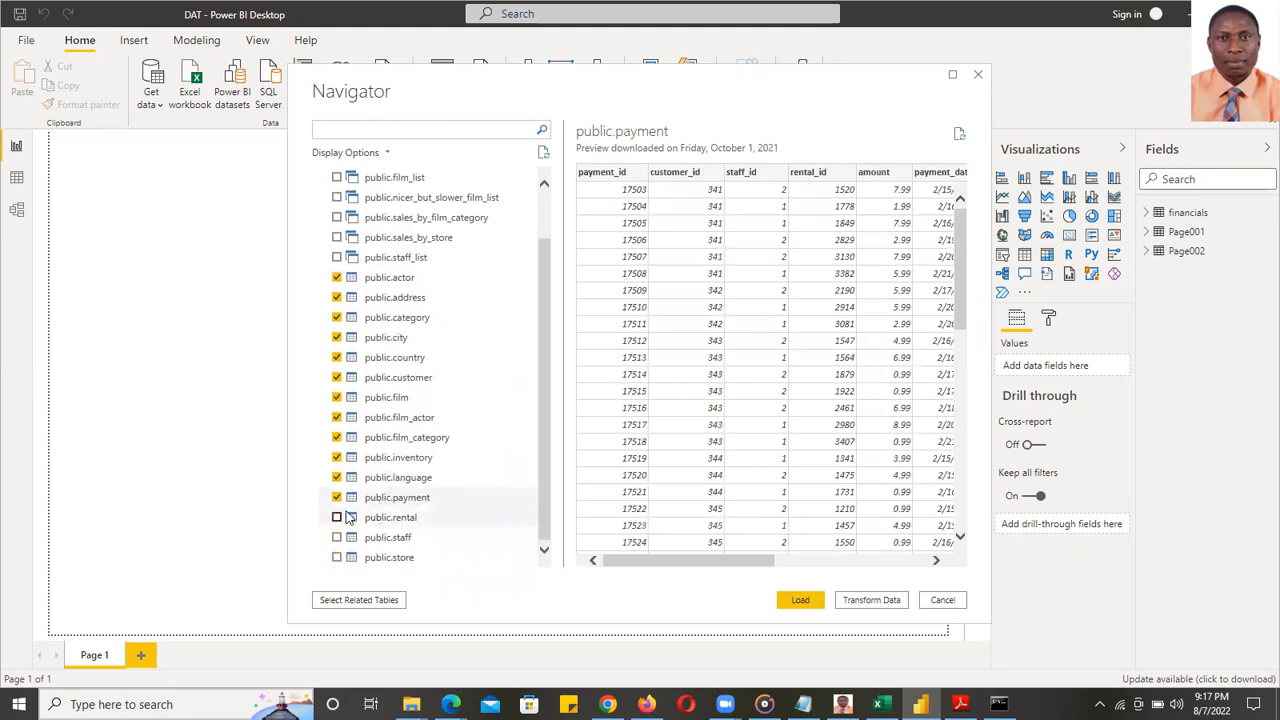
pyautogui.click(337, 537)
pyautogui.click(337, 557)
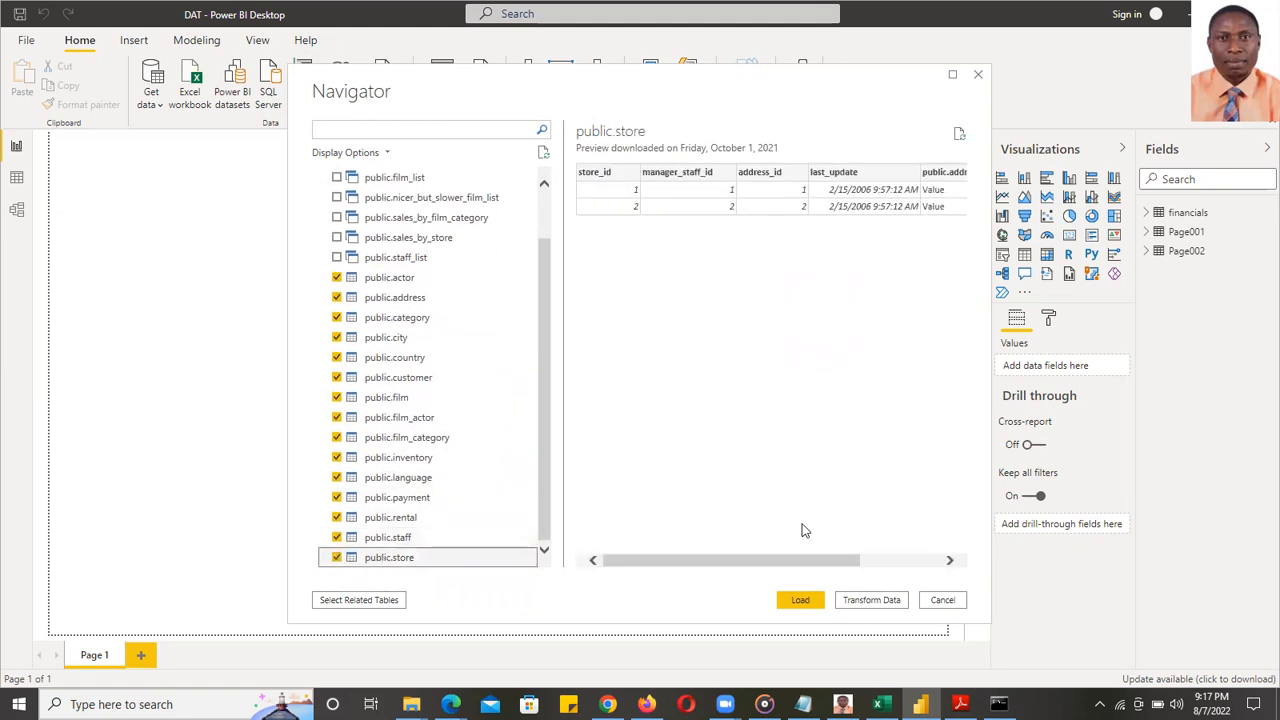
pyautogui.moveTo(812, 563); pyautogui.dragTo(650, 543)
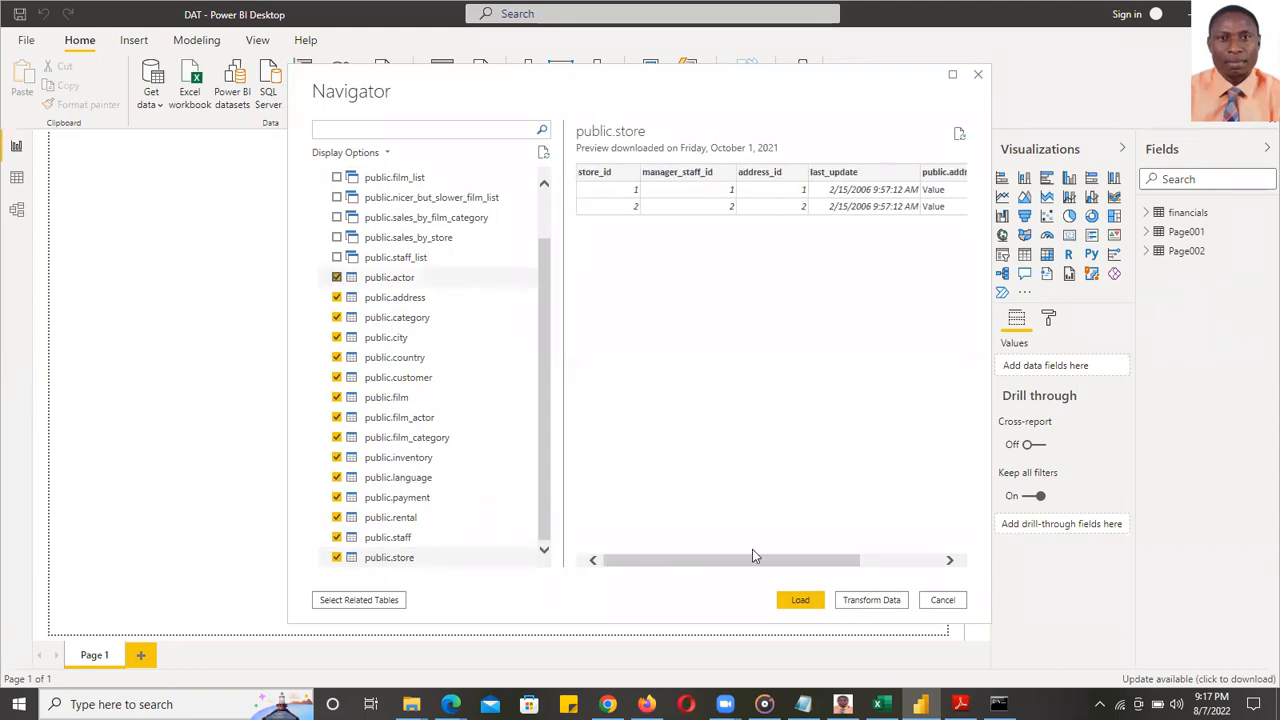
pyautogui.click(800, 601)
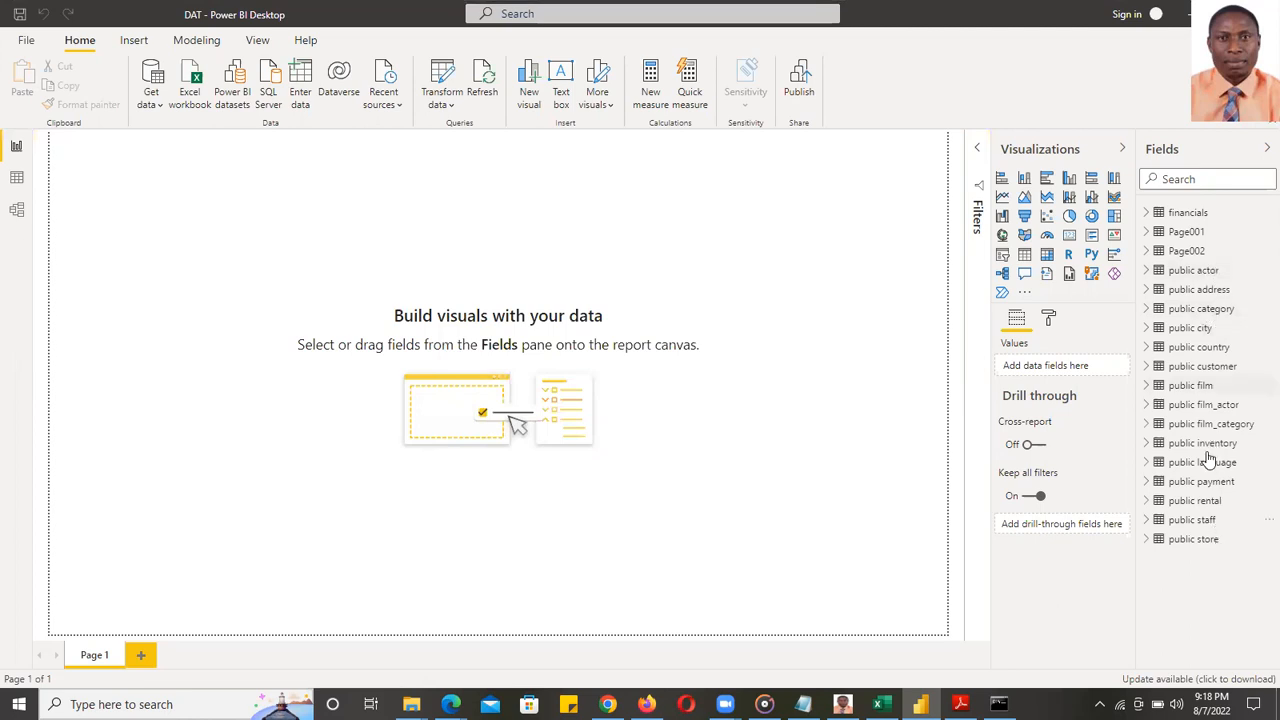
# - Check the loaded public actor table in the Fields pane, then return to the Home ribbon
pyautogui.click(1150, 276)
pyautogui.click(1146, 271)
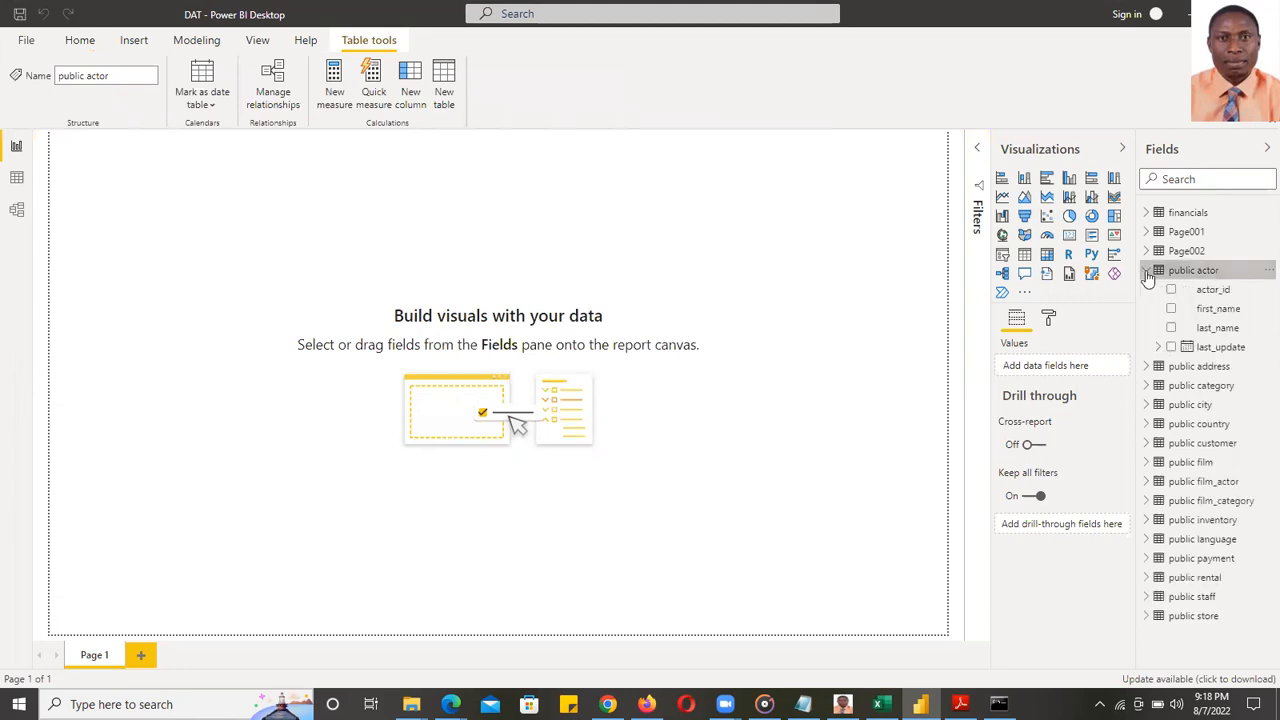
pyautogui.click(1147, 271)
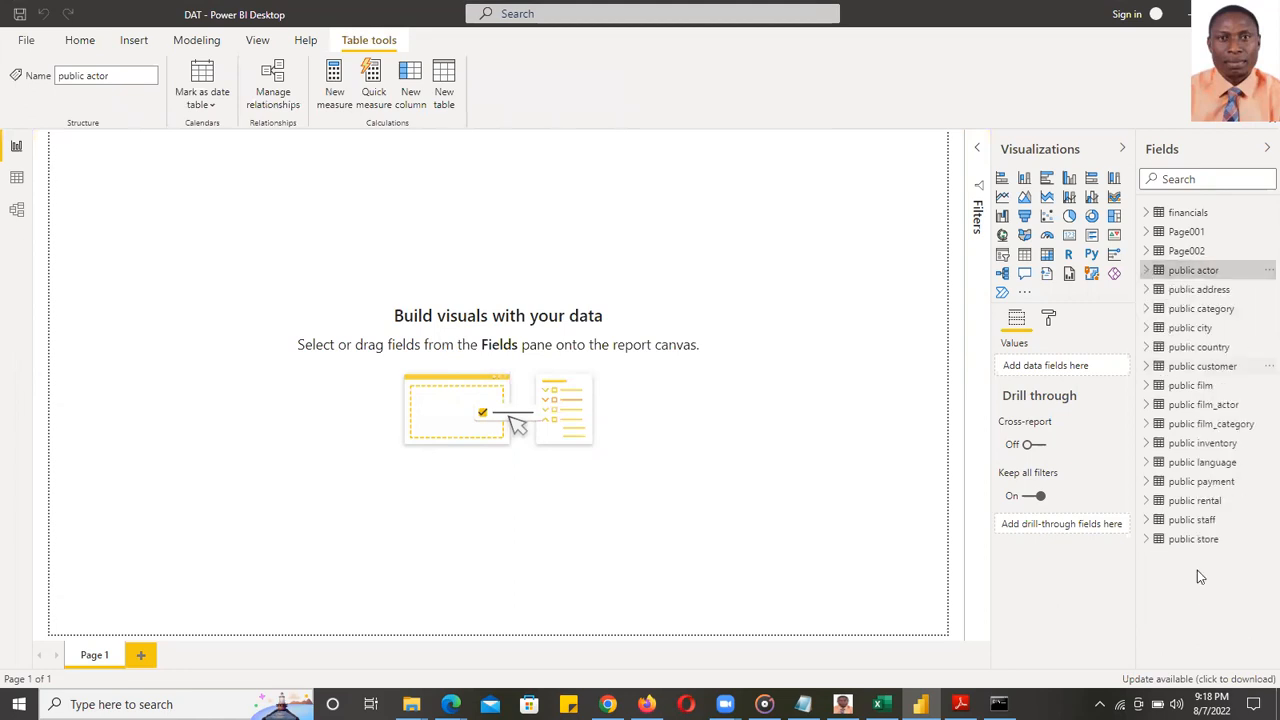
pyautogui.rightClick(1198, 568)
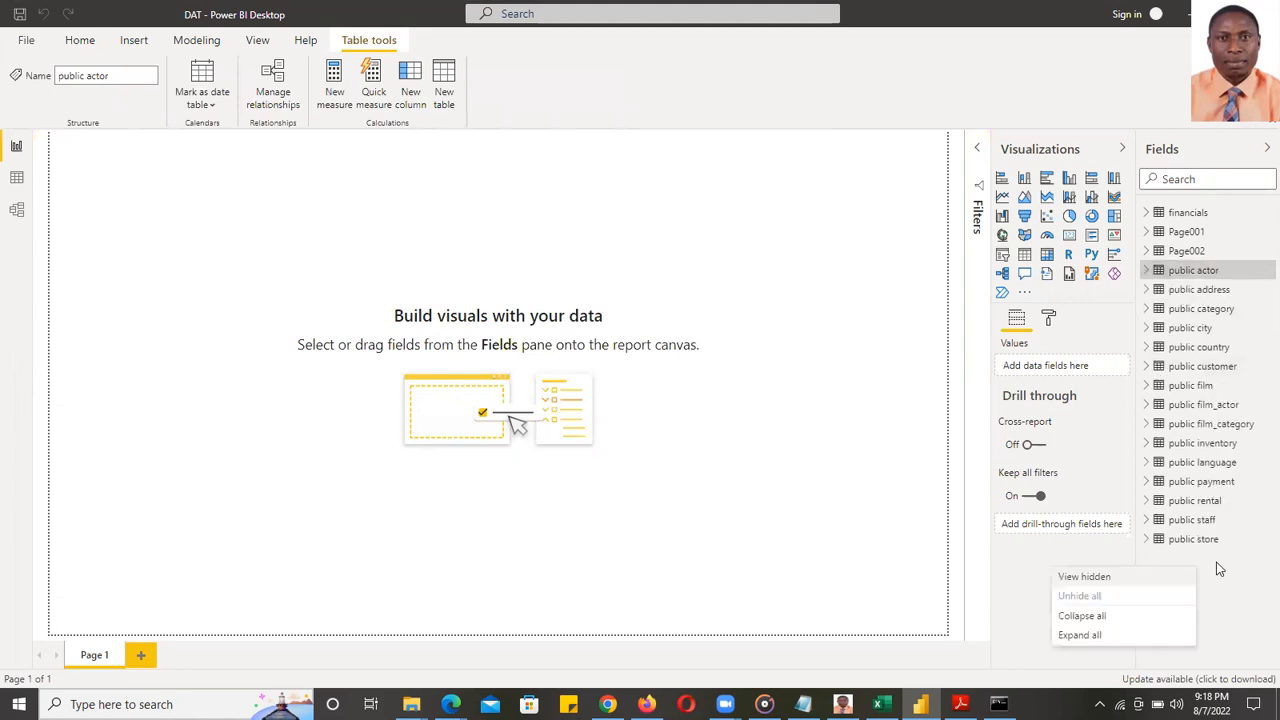
pyautogui.click(1208, 548)
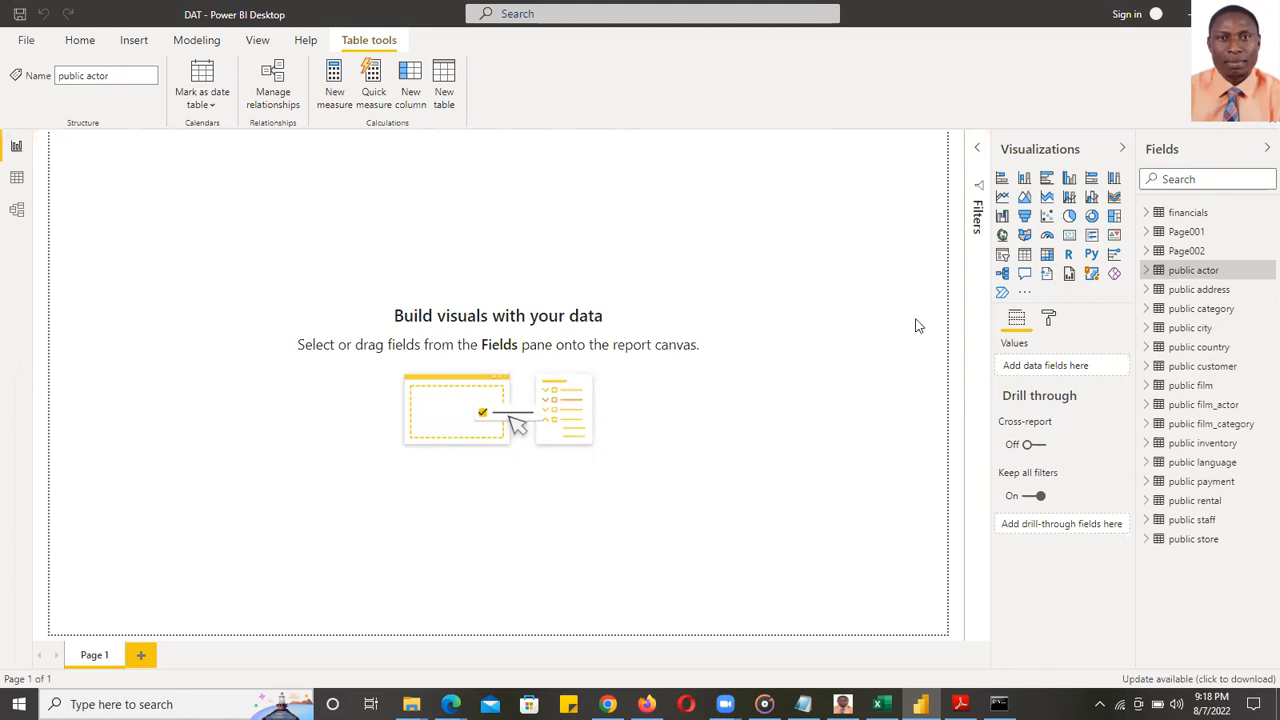
pyautogui.click(82, 42)
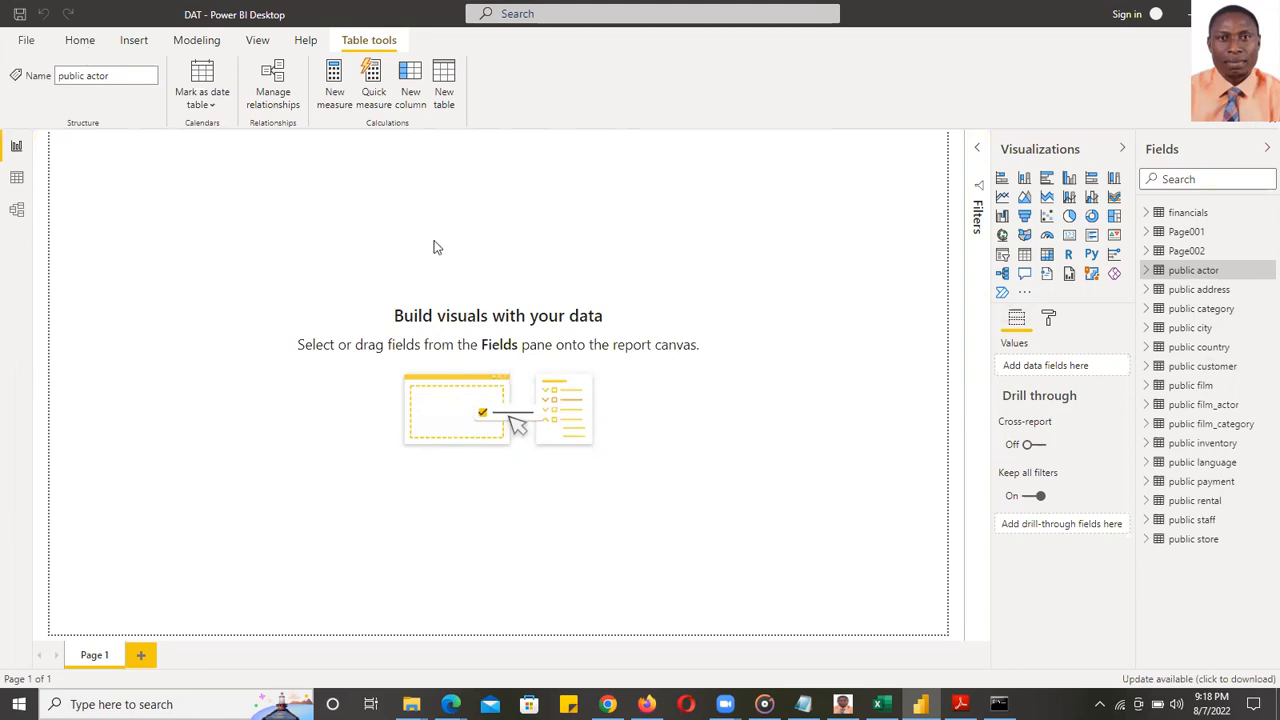
pyautogui.click(16, 179)
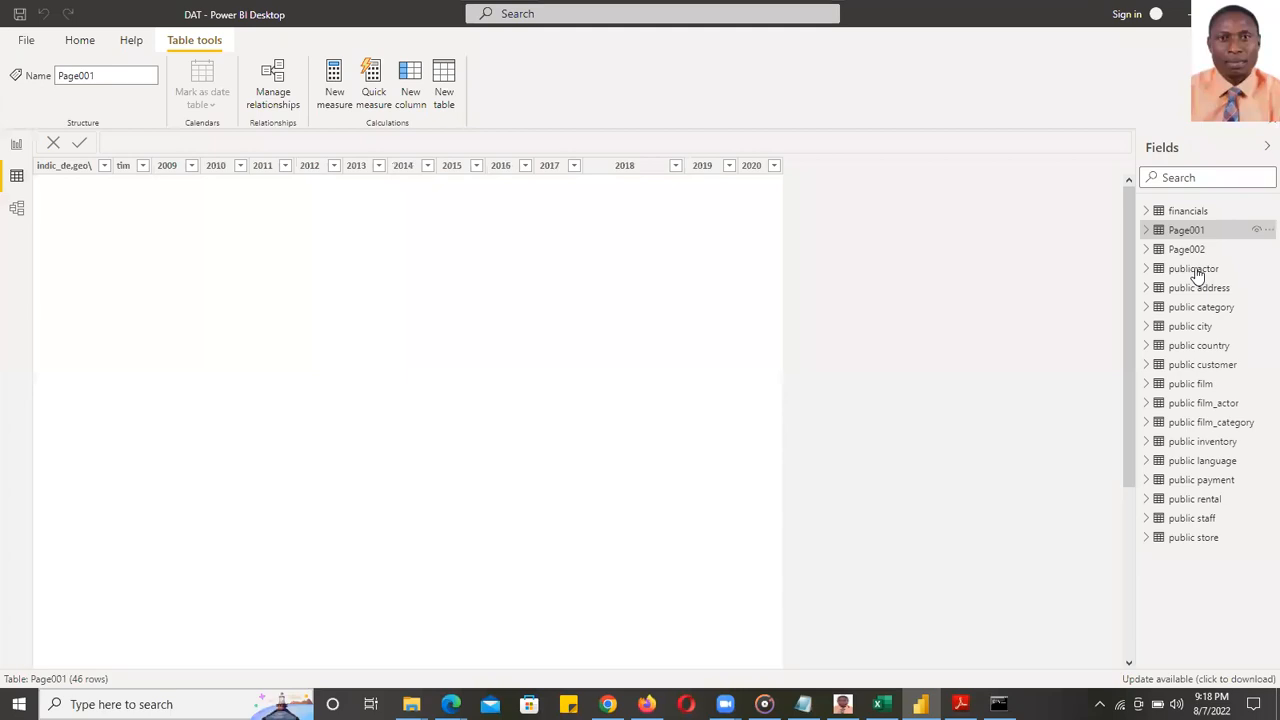
pyautogui.click(1196, 269)
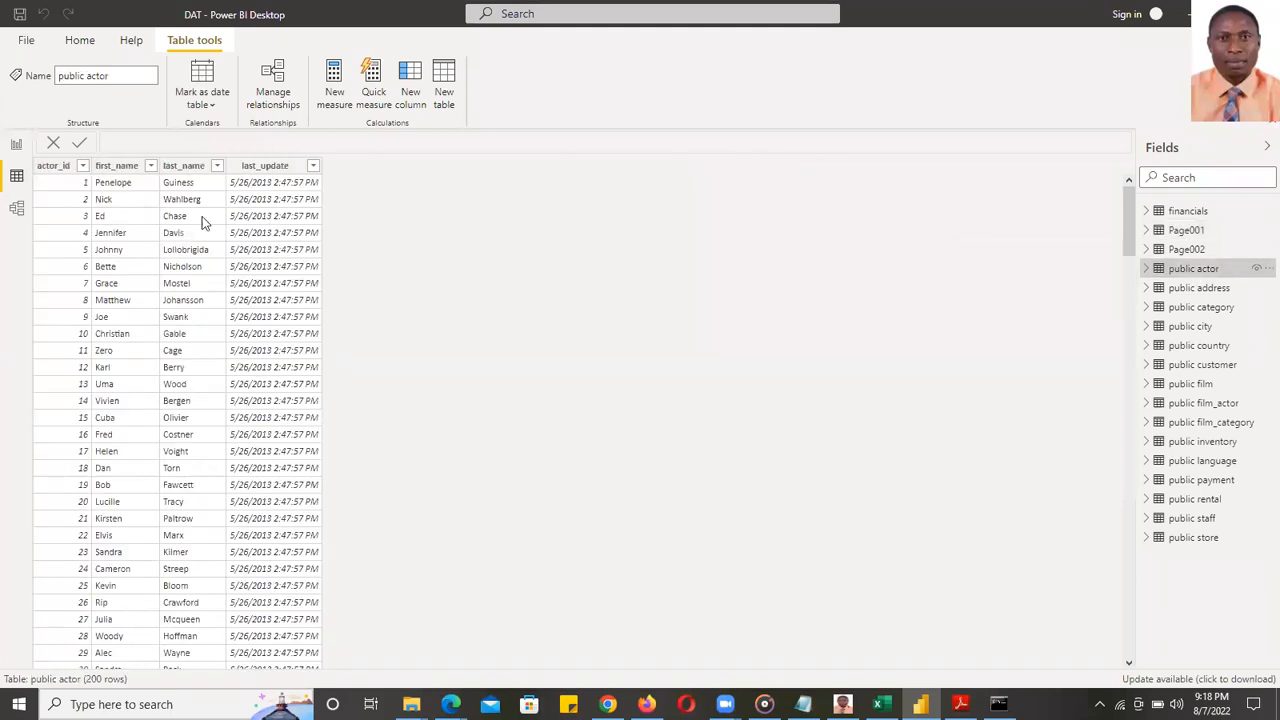
pyautogui.scroll(-15, 203, 229)
pyautogui.scroll(-4, 203, 229)
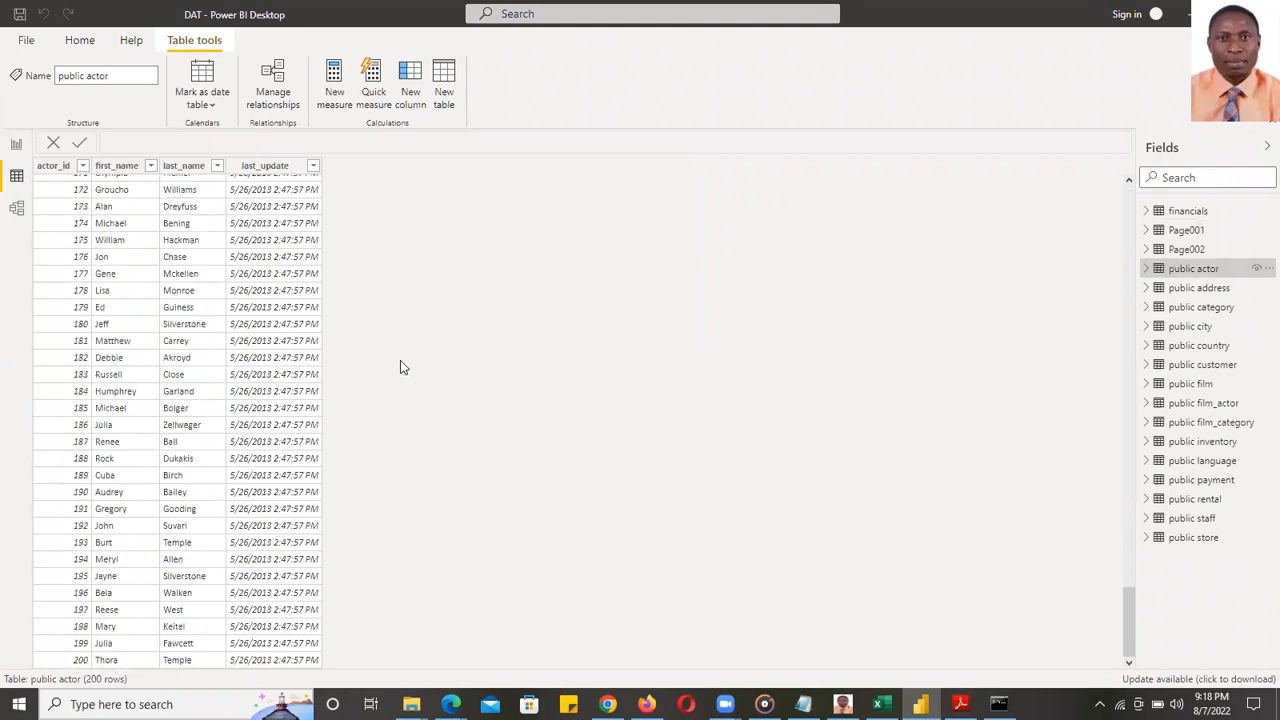
pyautogui.moveTo(1129, 635); pyautogui.dragTo(1090, 188)
pyautogui.scroll(20, 248, 265)
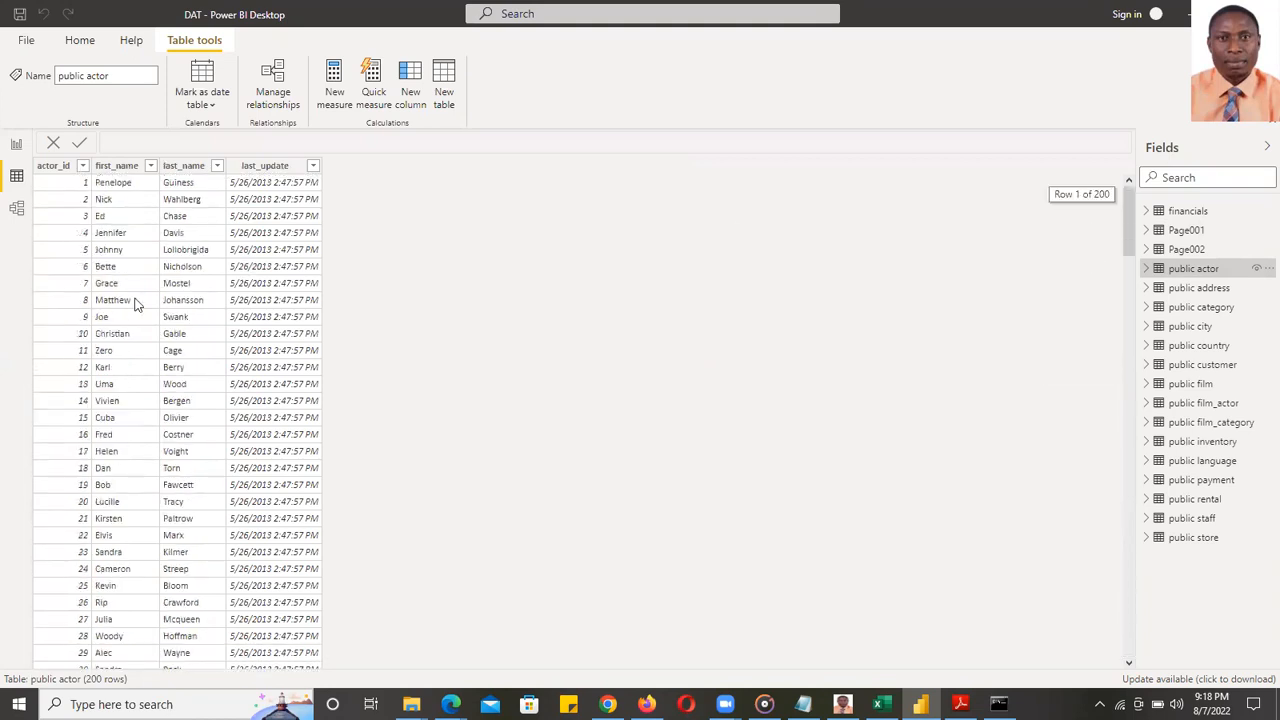
pyautogui.click(1190, 288)
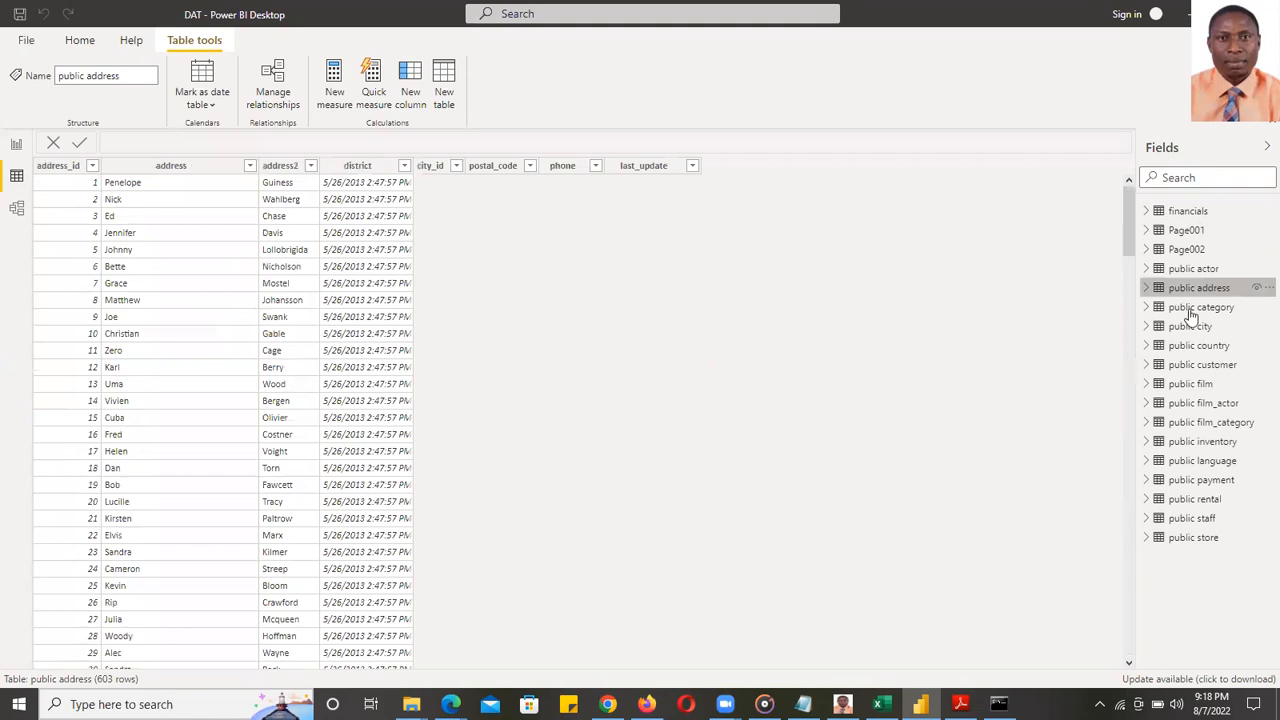
pyautogui.click(1192, 312)
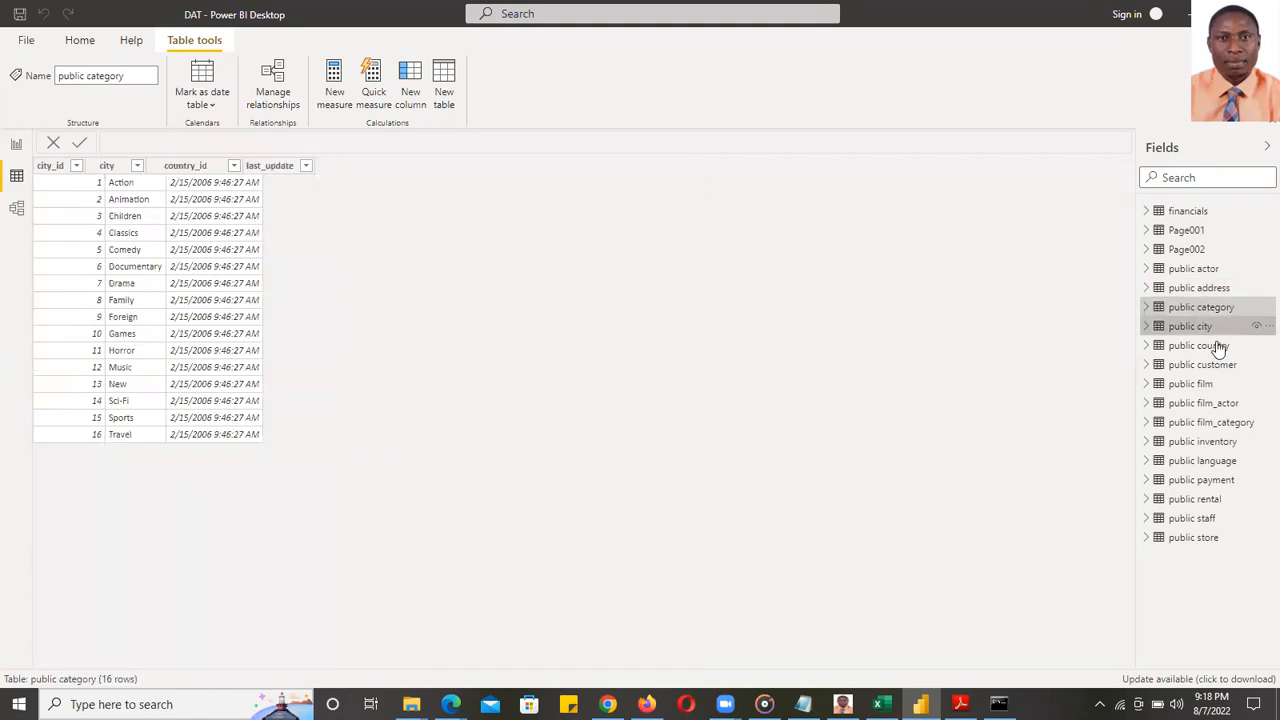
pyautogui.click(1200, 346)
pyautogui.click(1190, 402)
pyautogui.click(1188, 480)
pyautogui.click(1190, 518)
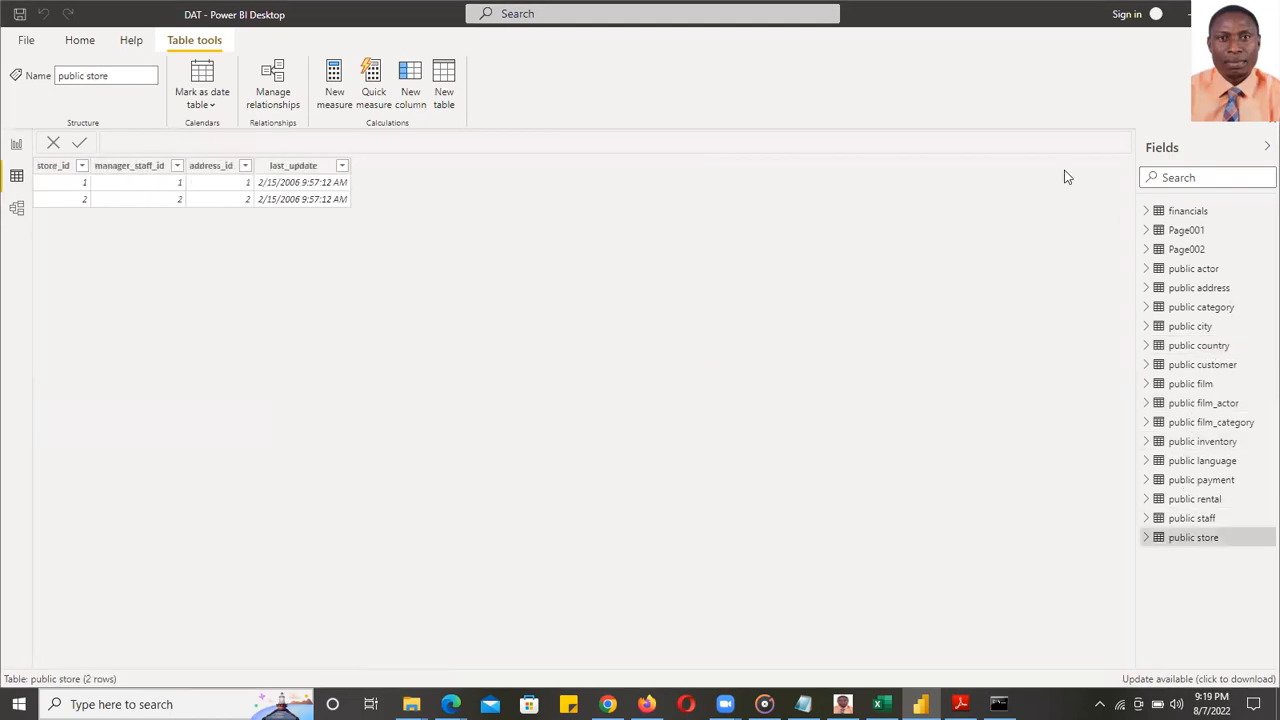
pyautogui.click(1190, 214)
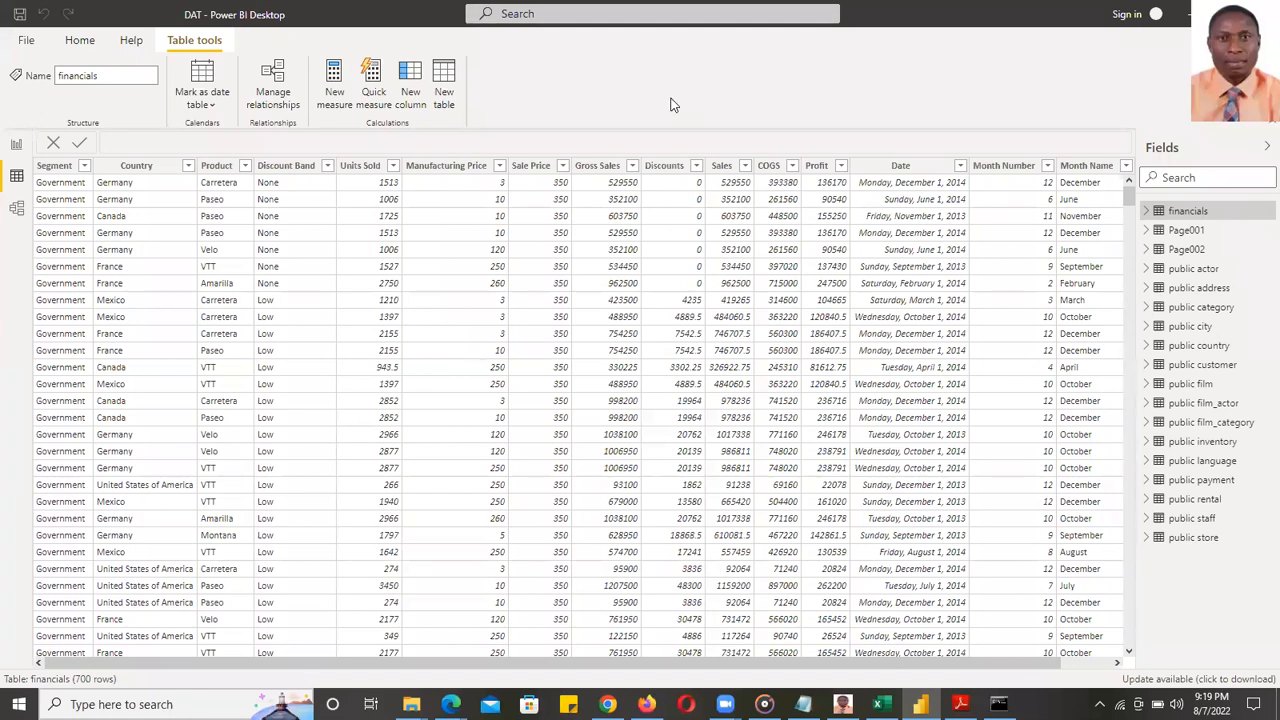
pyautogui.click(16, 146)
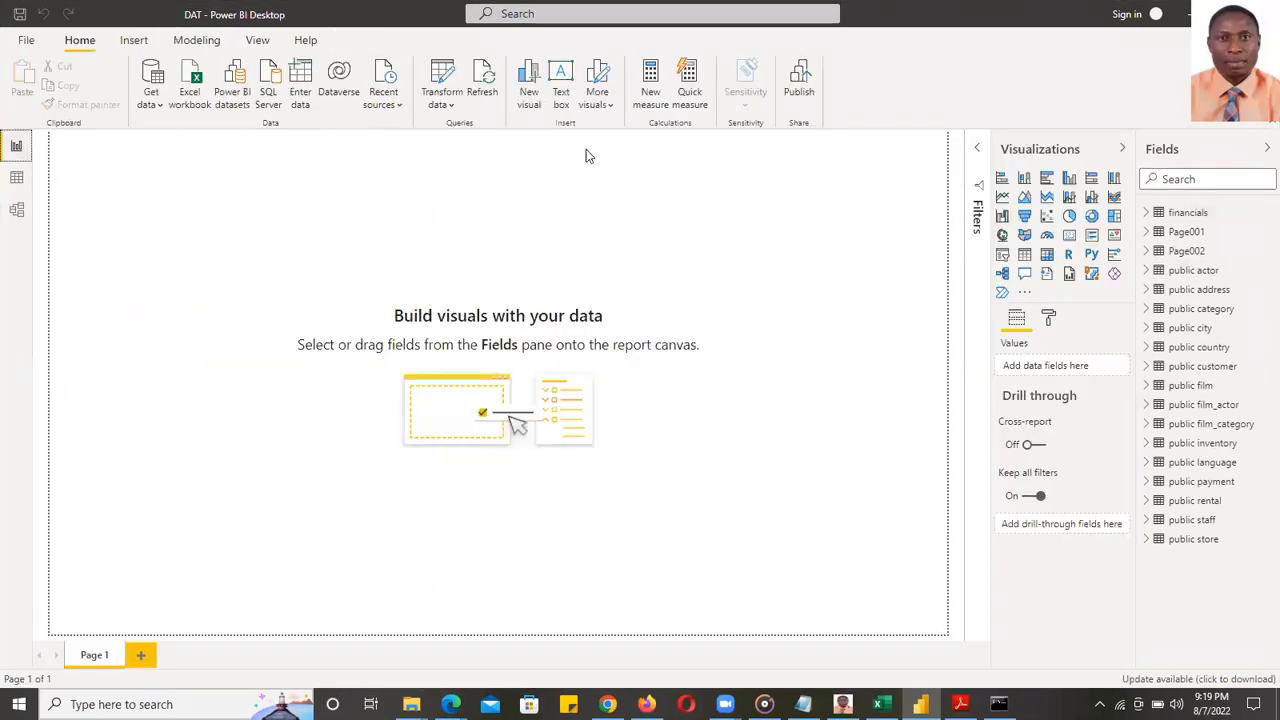
# - Leave Power BI's Get data list and bring up Chrome's Google 'Power BI' results tab
pyautogui.click(157, 105)
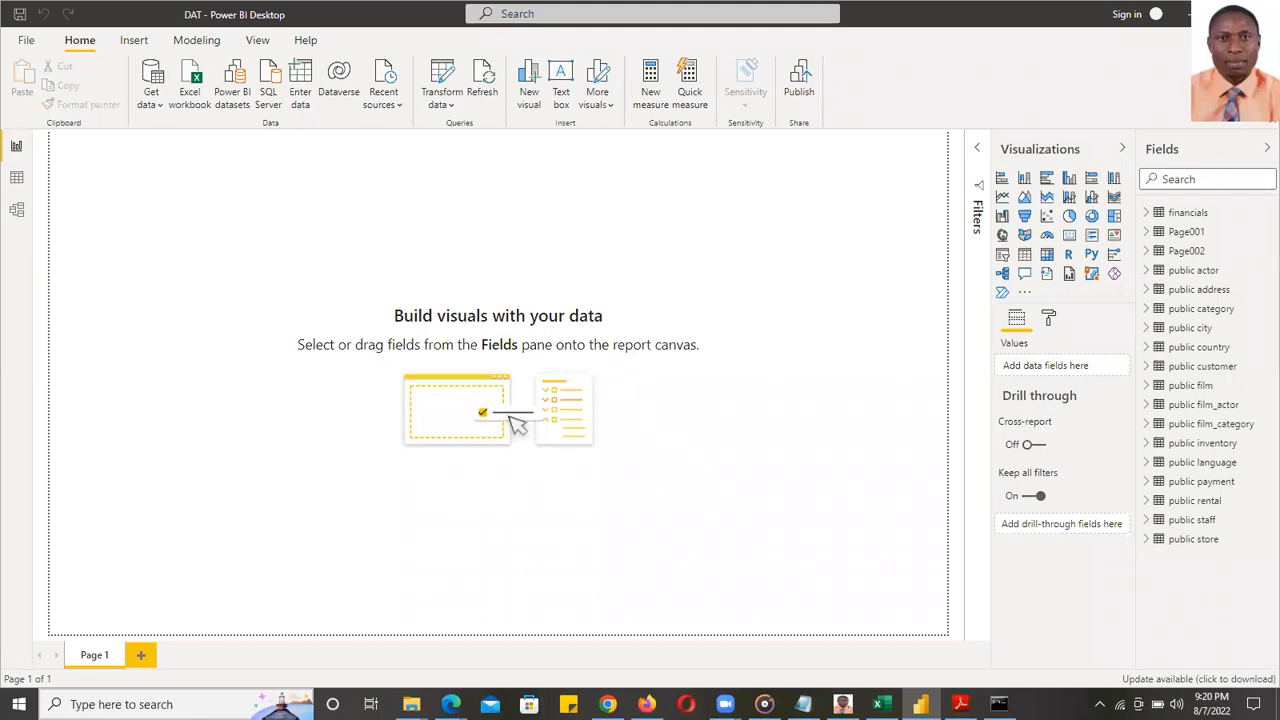
pyautogui.moveTo(608, 700)
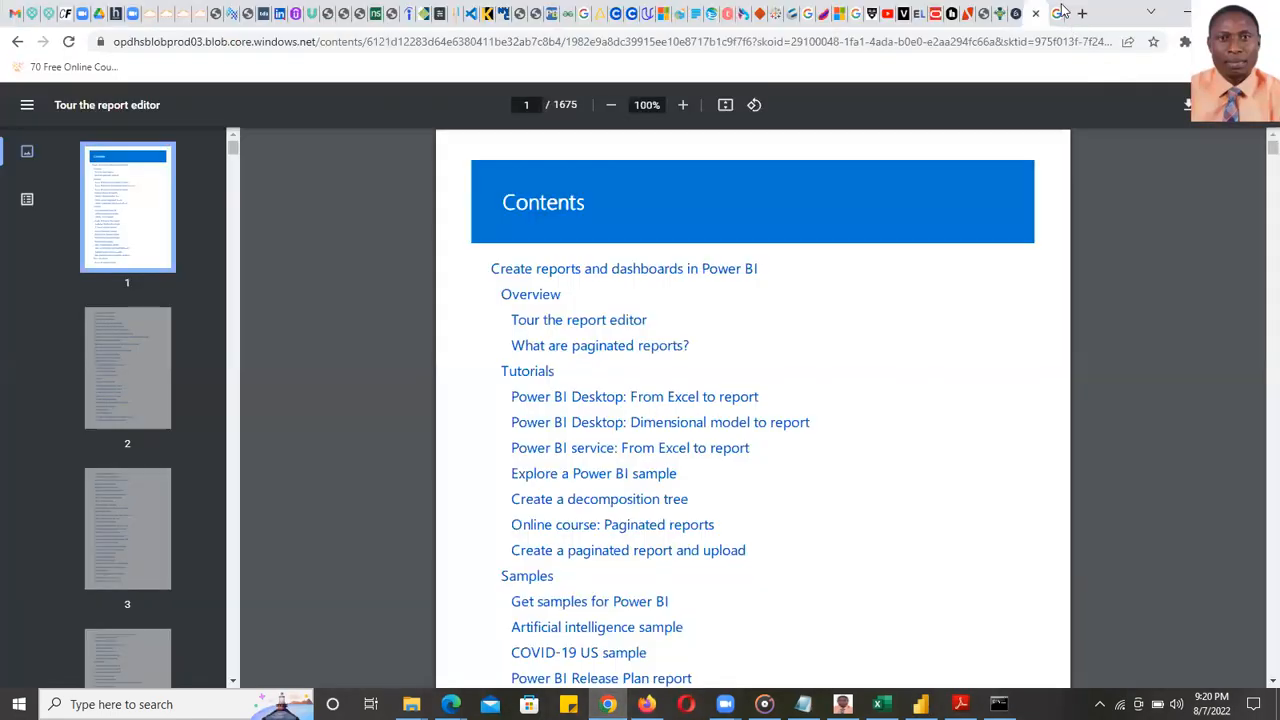
pyautogui.click(1063, 10)
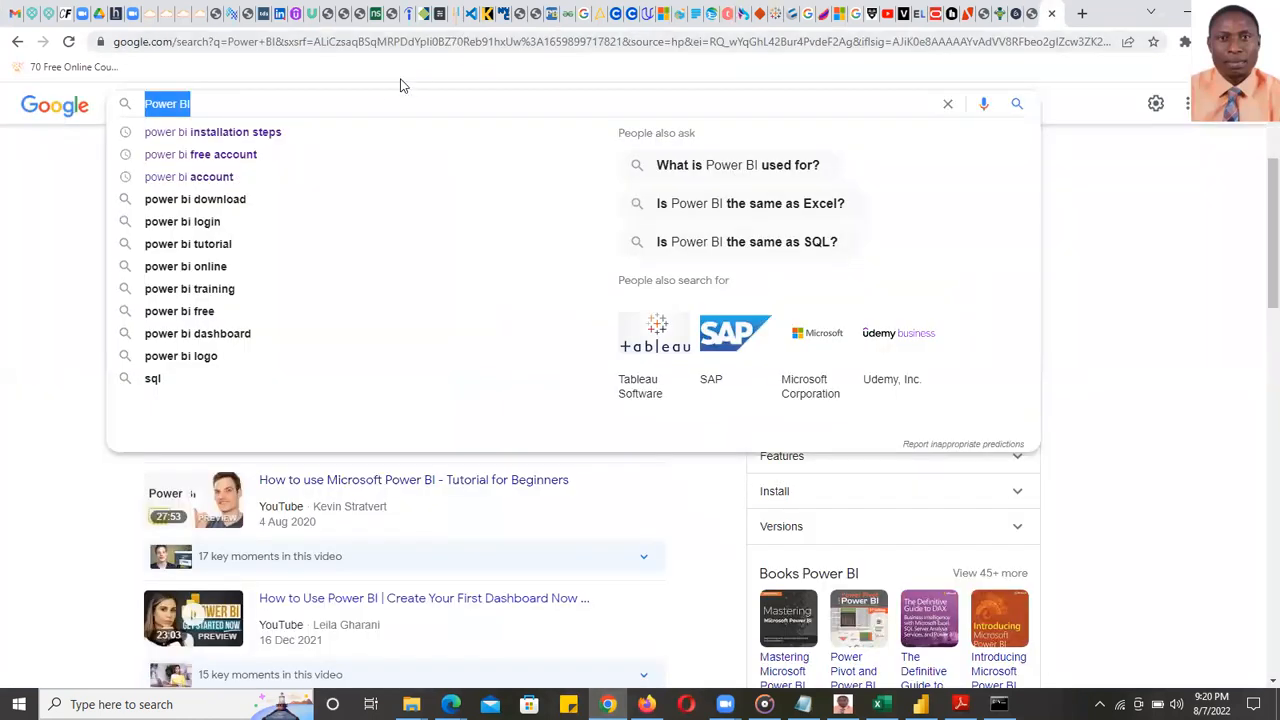
# - Search Google for 'imf world economic outlook database' and open the April 2022 WEO database result
pyautogui.click(386, 103)
pyautogui.tripleClick(386, 103)
pyautogui.click(380, 46)
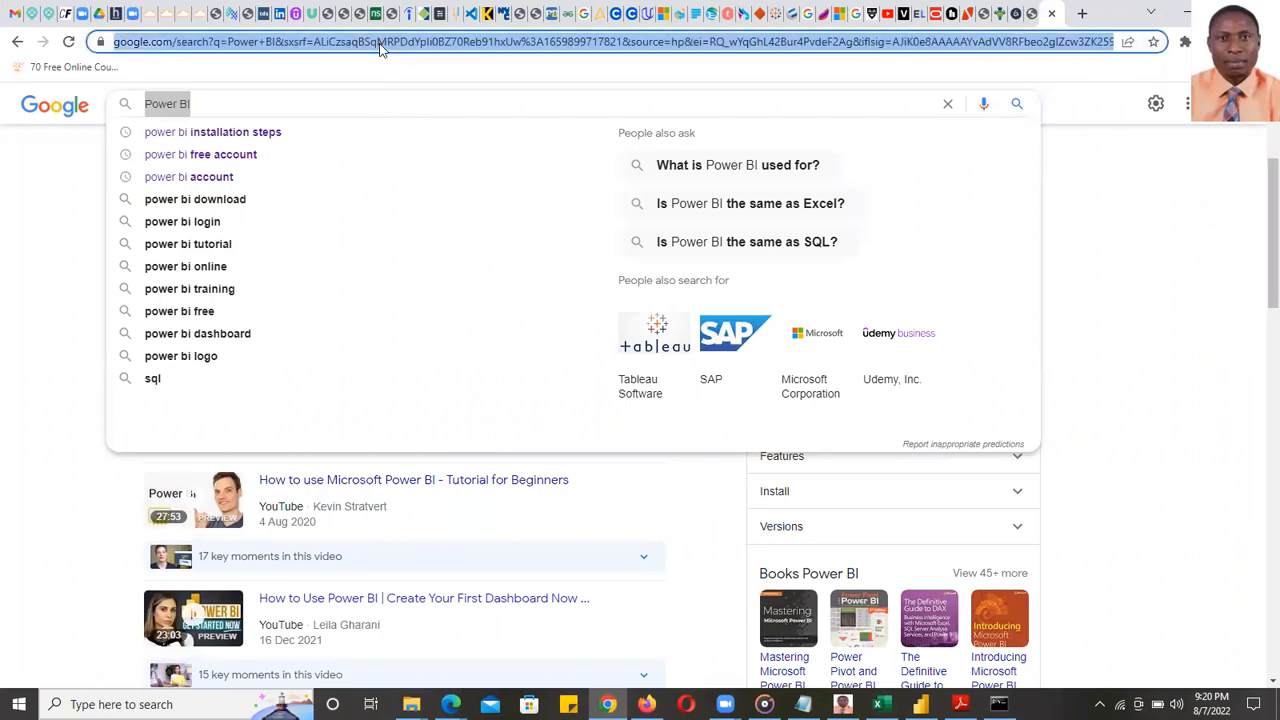
pyautogui.write('go')
pyautogui.press('Return')
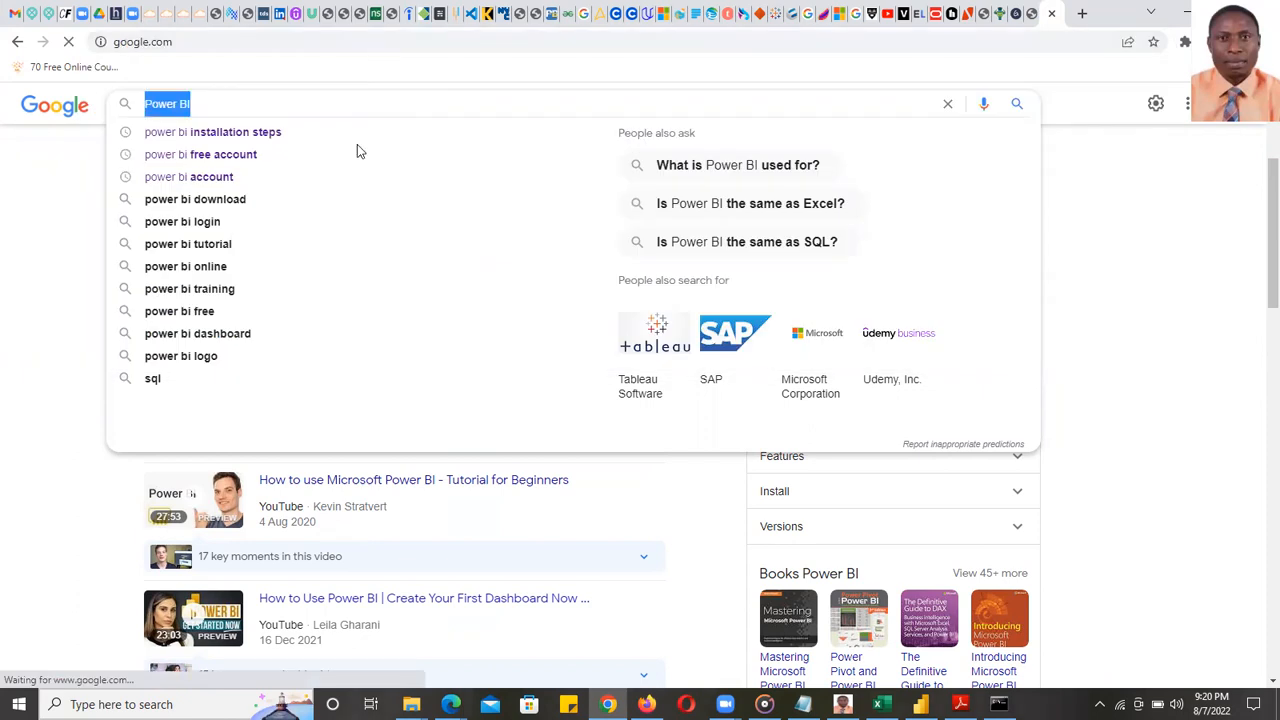
pyautogui.write('i')
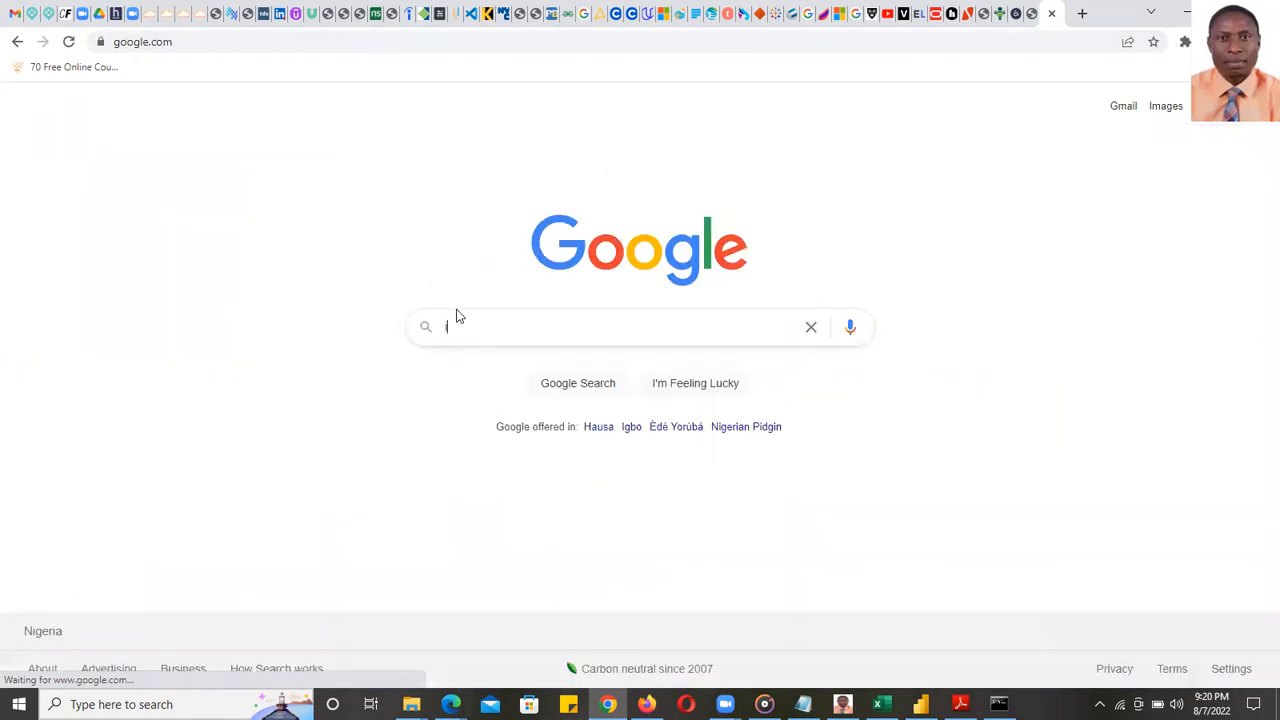
pyautogui.write('mf')
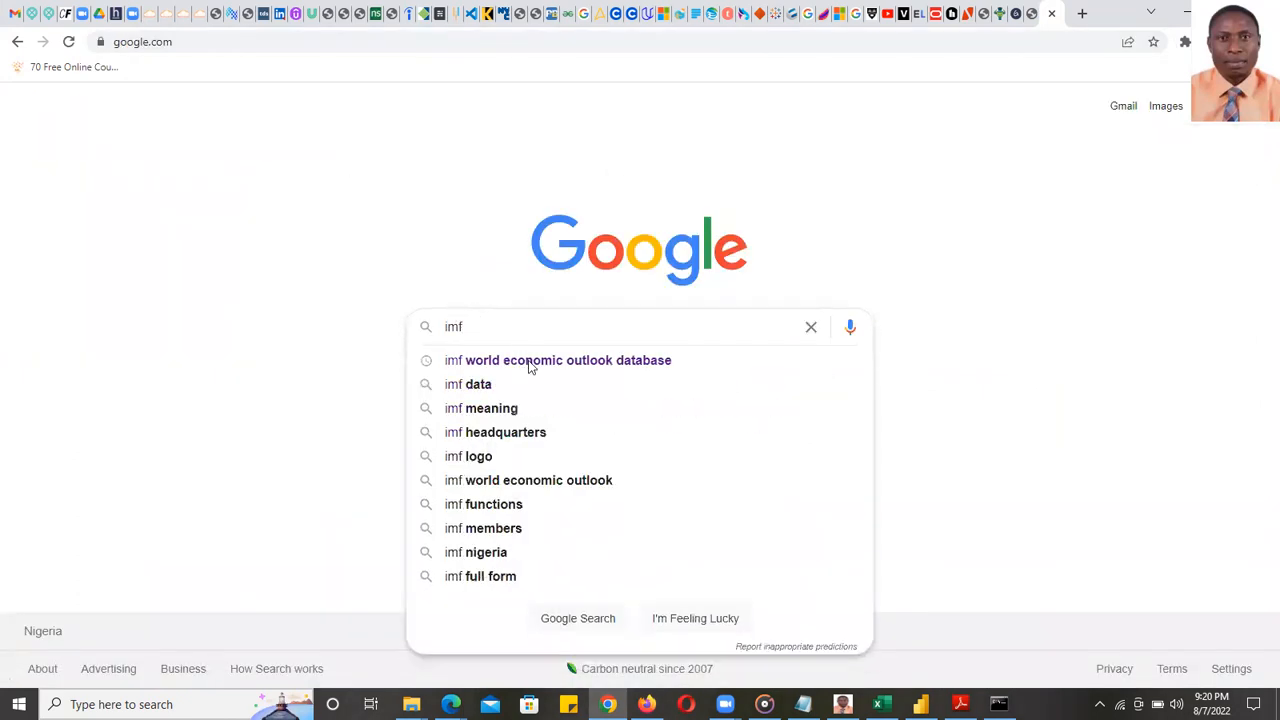
pyautogui.click(537, 364)
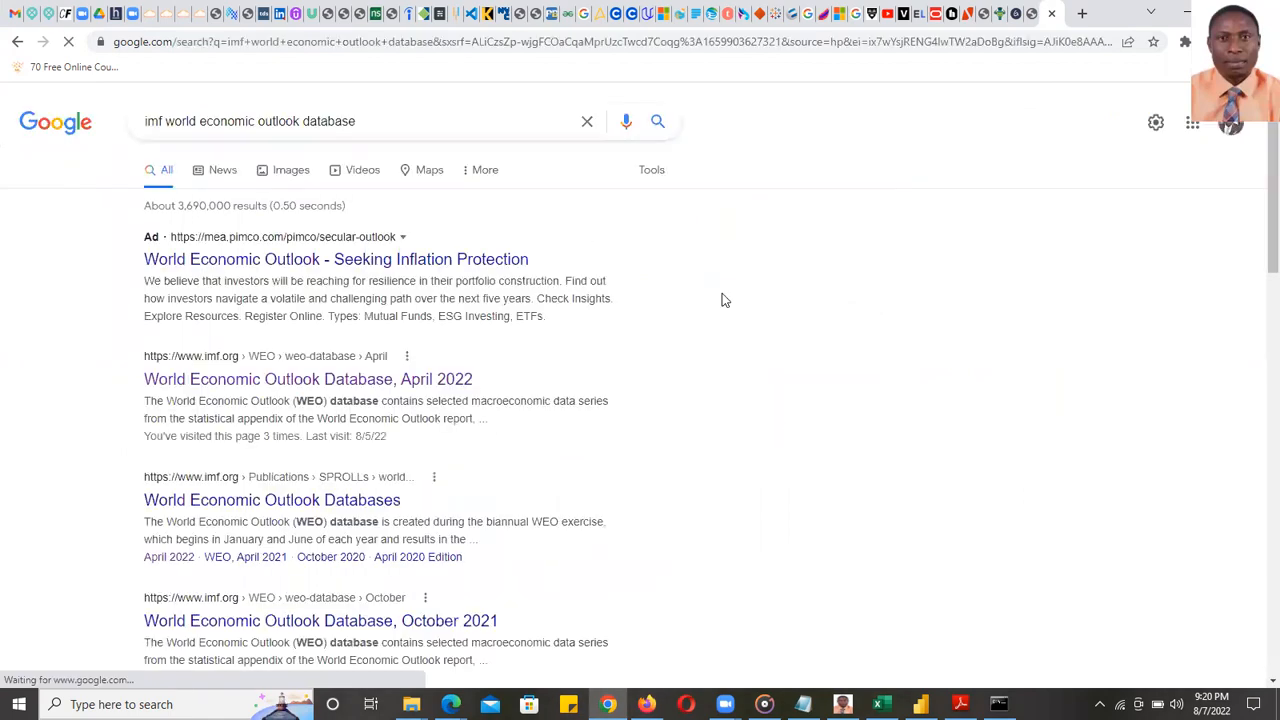
pyautogui.click(226, 386)
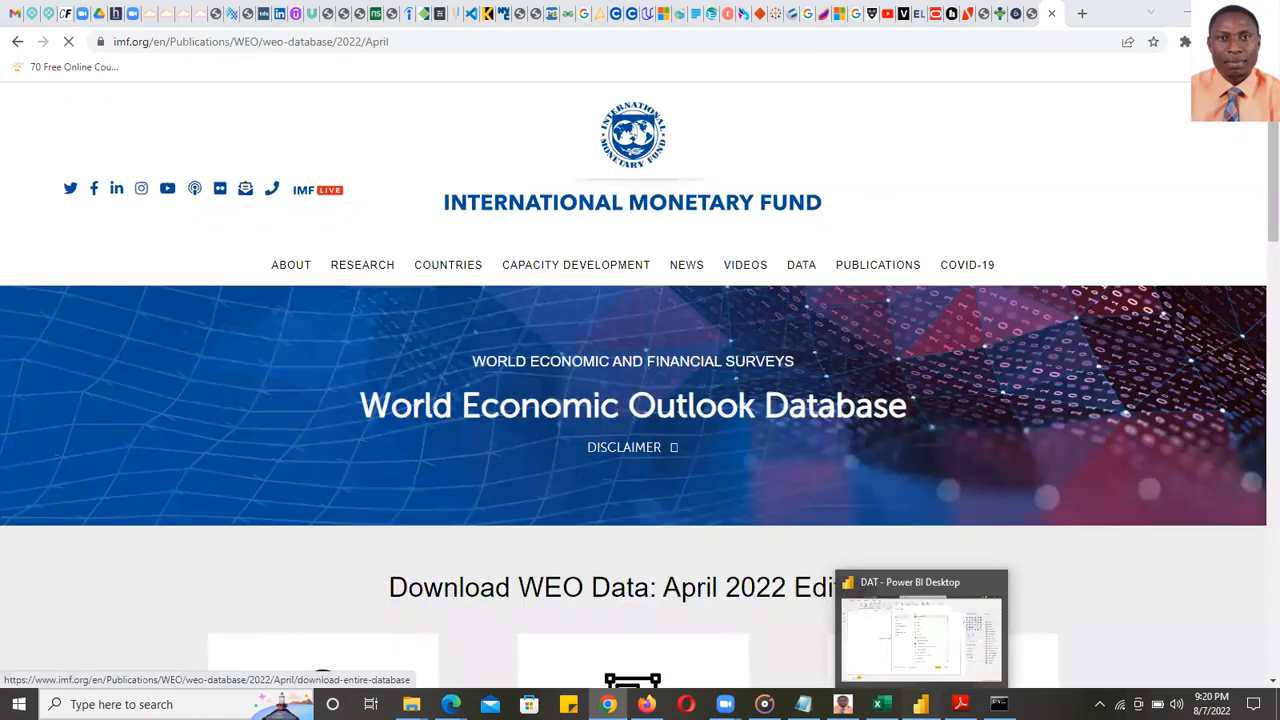
# - Return to the IMF April 2022 WEO page and start a By Countries data selection
pyautogui.click(920, 704)
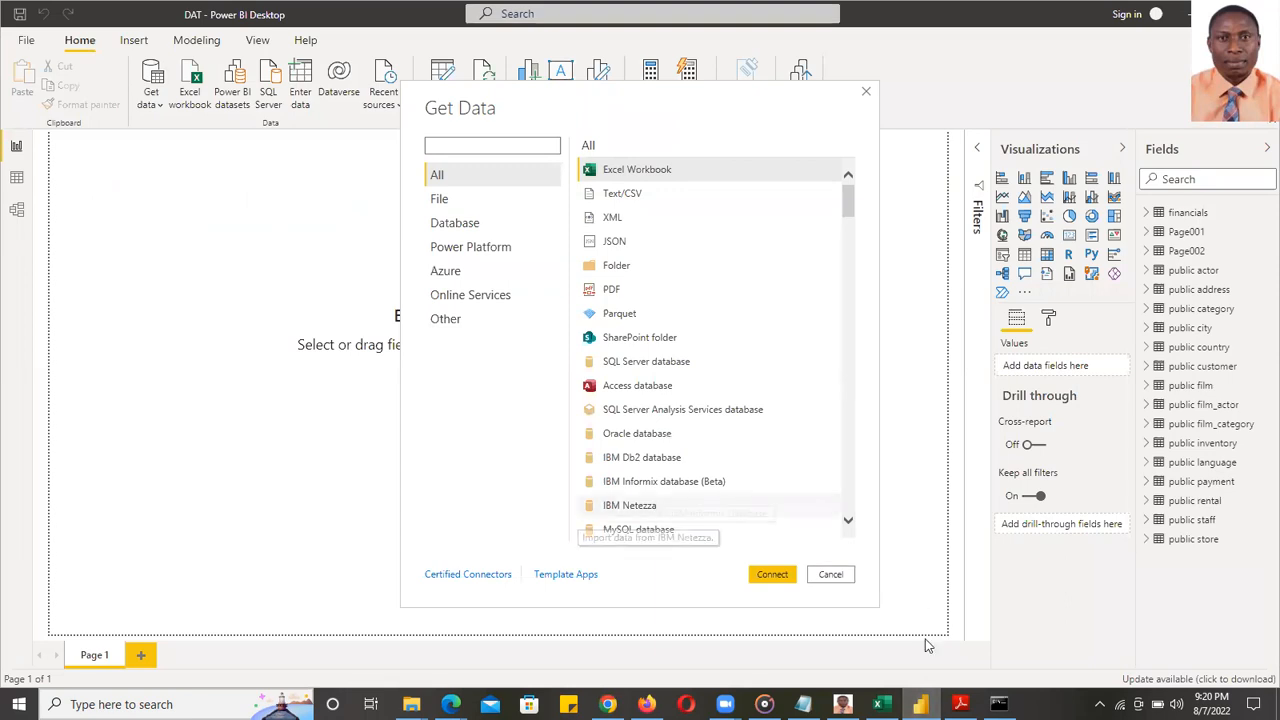
pyautogui.moveTo(920, 704)
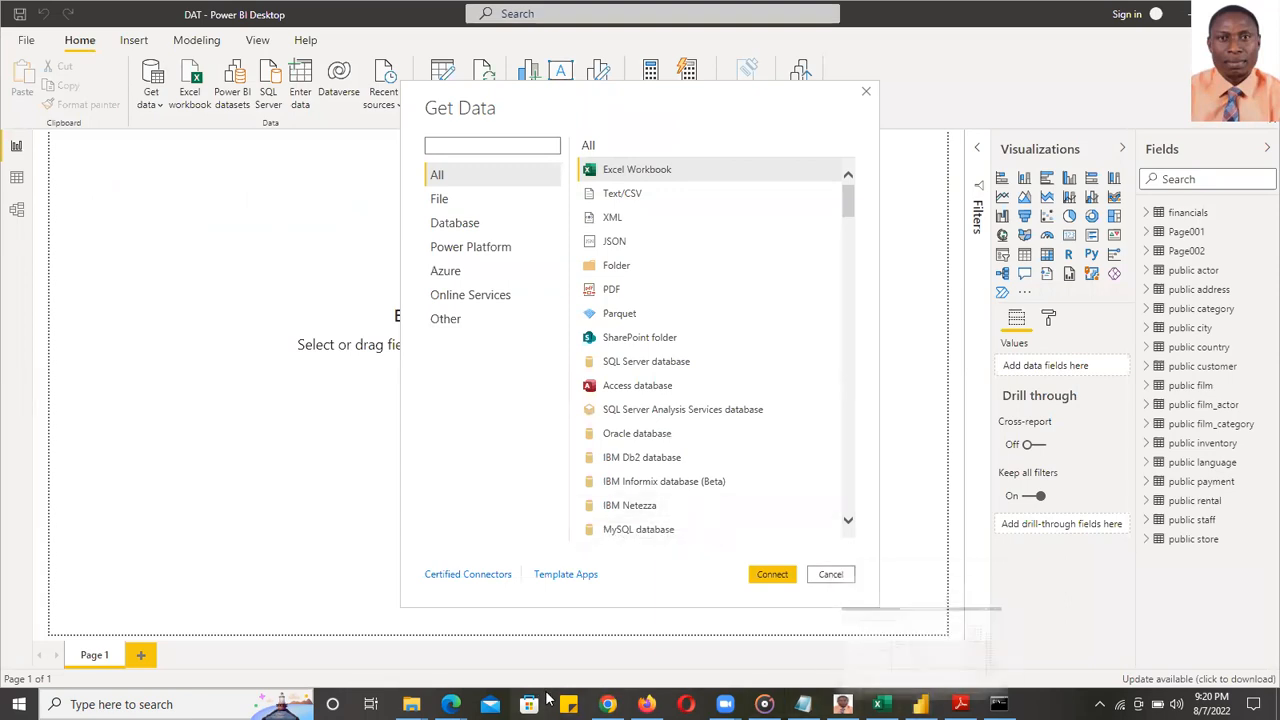
pyautogui.moveTo(608, 704)
pyautogui.click(585, 610)
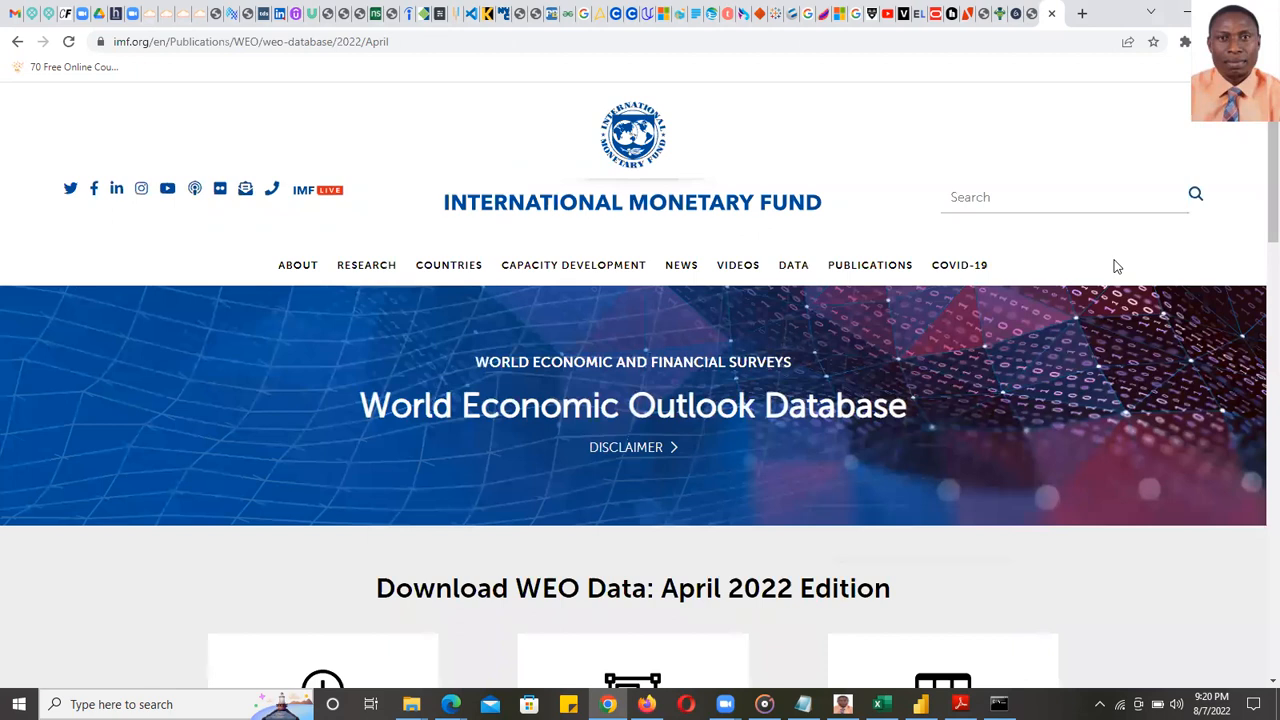
pyautogui.scroll(-2, 1257, 215)
pyautogui.scroll(-1, 1257, 233)
pyautogui.scroll(2, 1257, 240)
pyautogui.scroll(-2, 1257, 250)
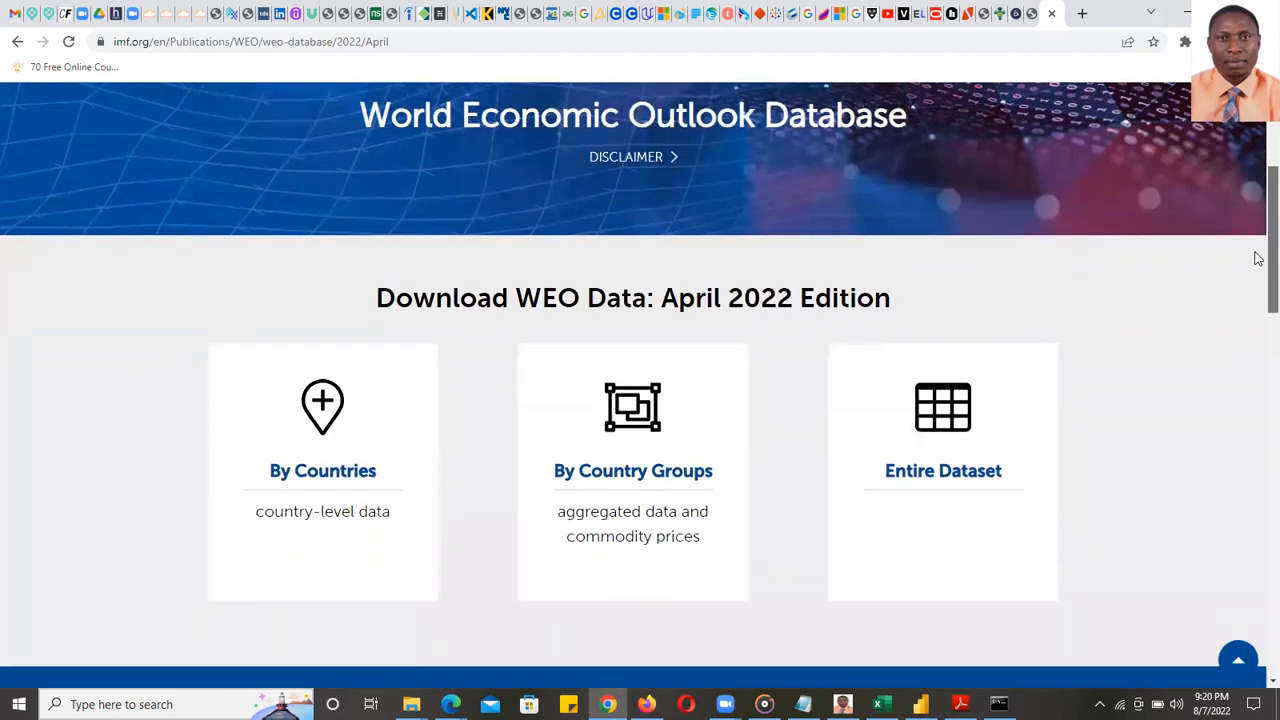
pyautogui.scroll(-1, 1258, 259)
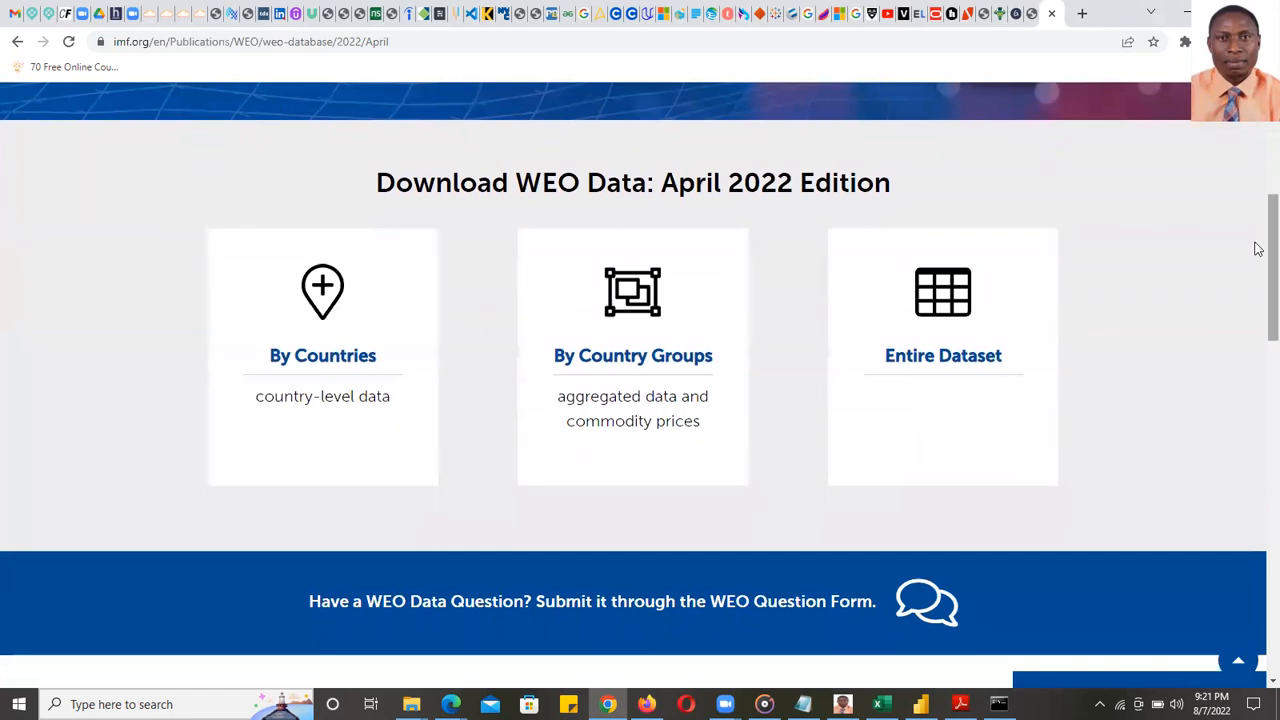
pyautogui.scroll(1, 1256, 250)
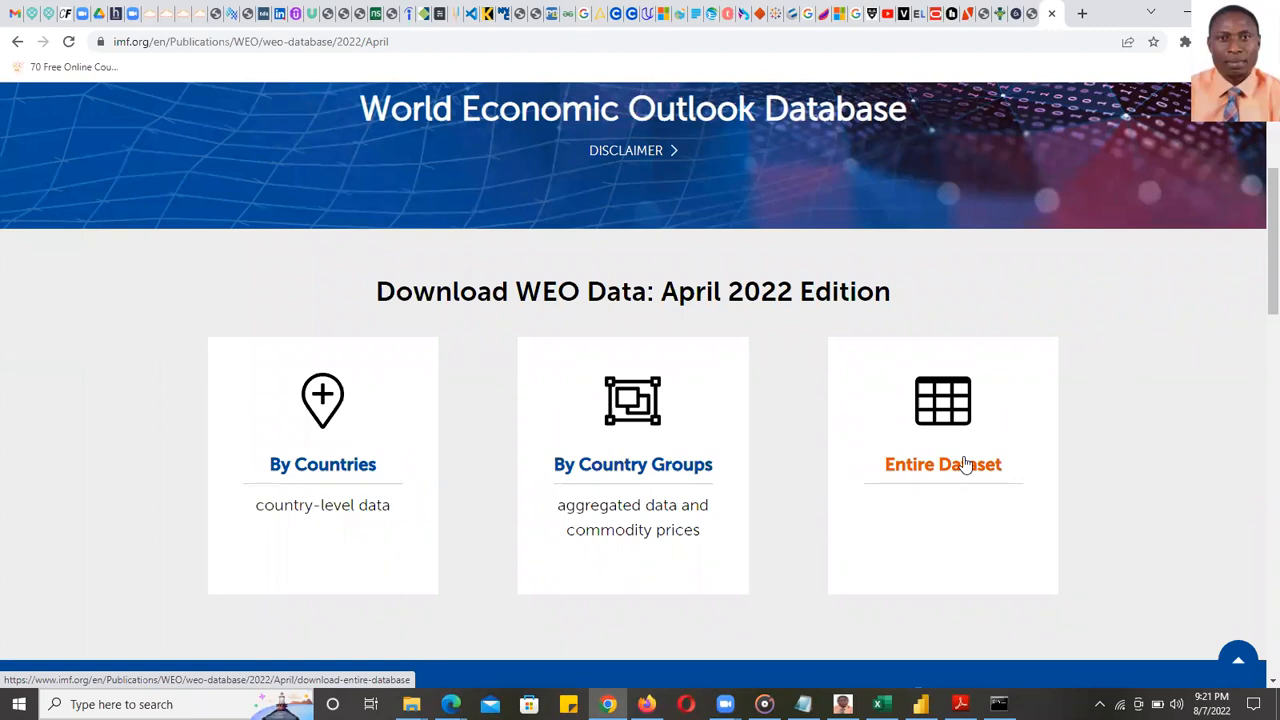
pyautogui.click(336, 472)
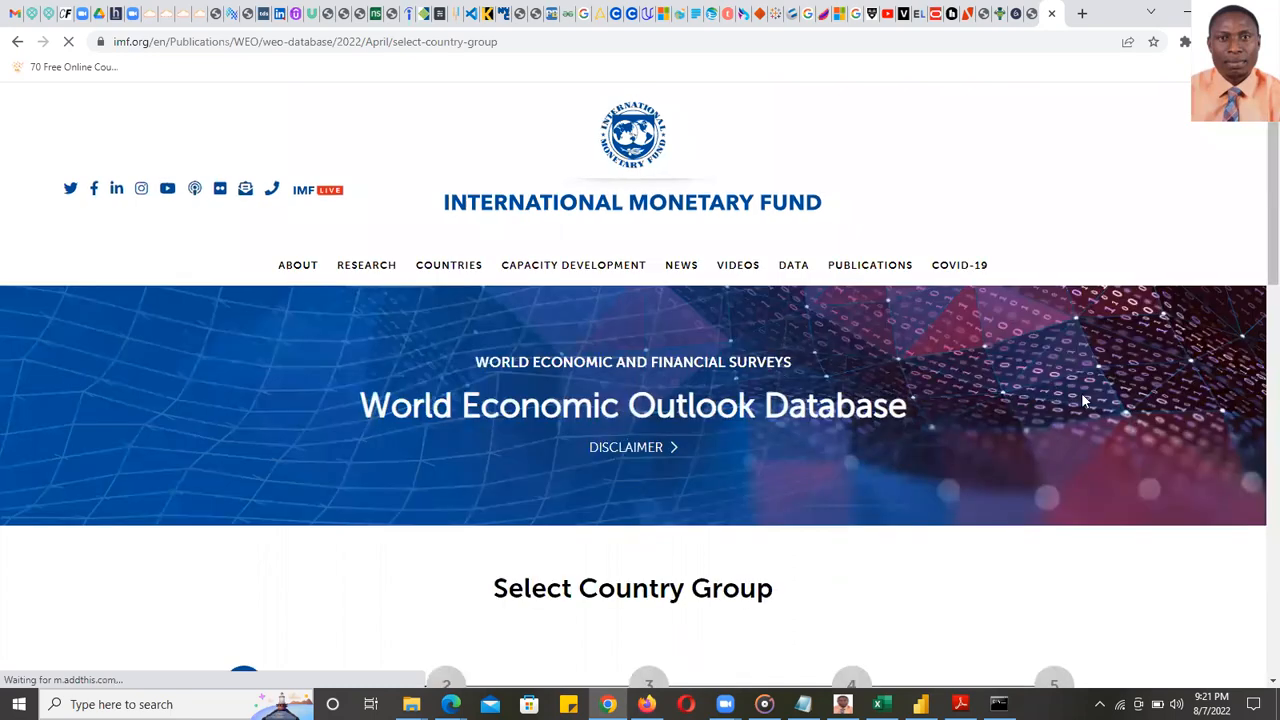
# - Choose the Major Advanced Economies (G7) group and review its seven listed countries
pyautogui.moveTo(1272, 262); pyautogui.dragTo(1257, 275)
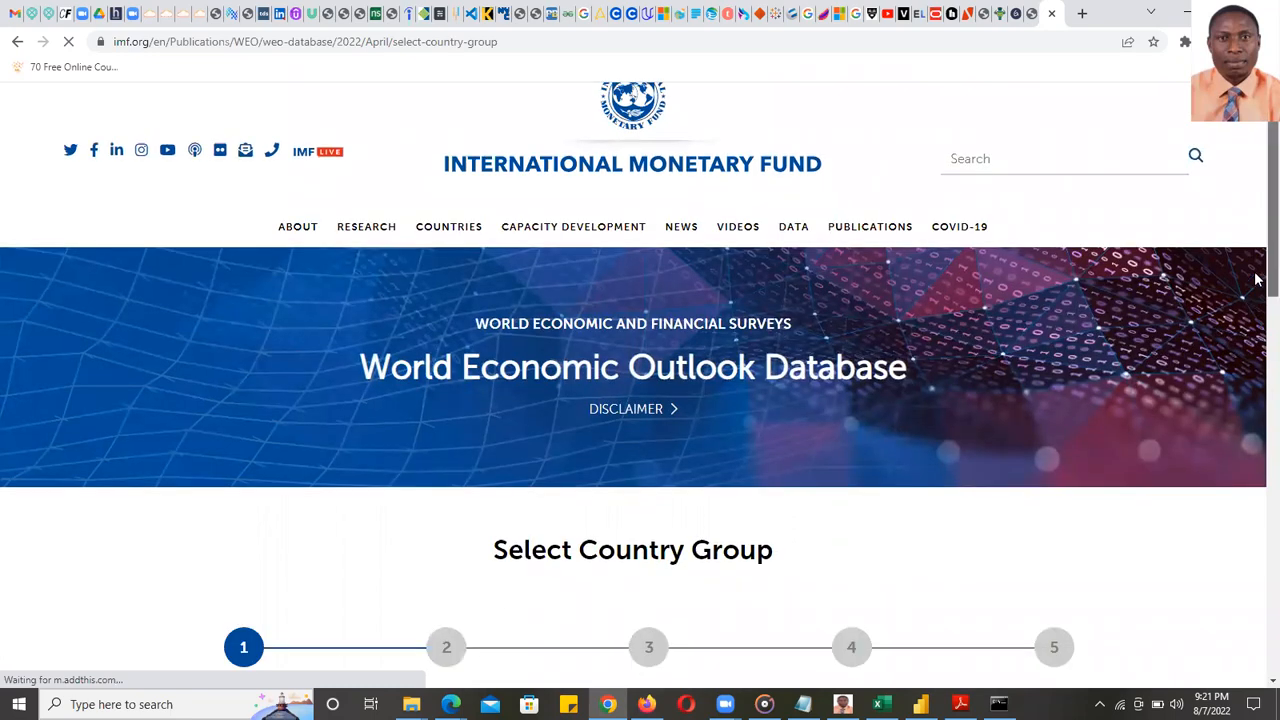
pyautogui.scroll(-3, 1258, 277)
pyautogui.scroll(4, 1258, 276)
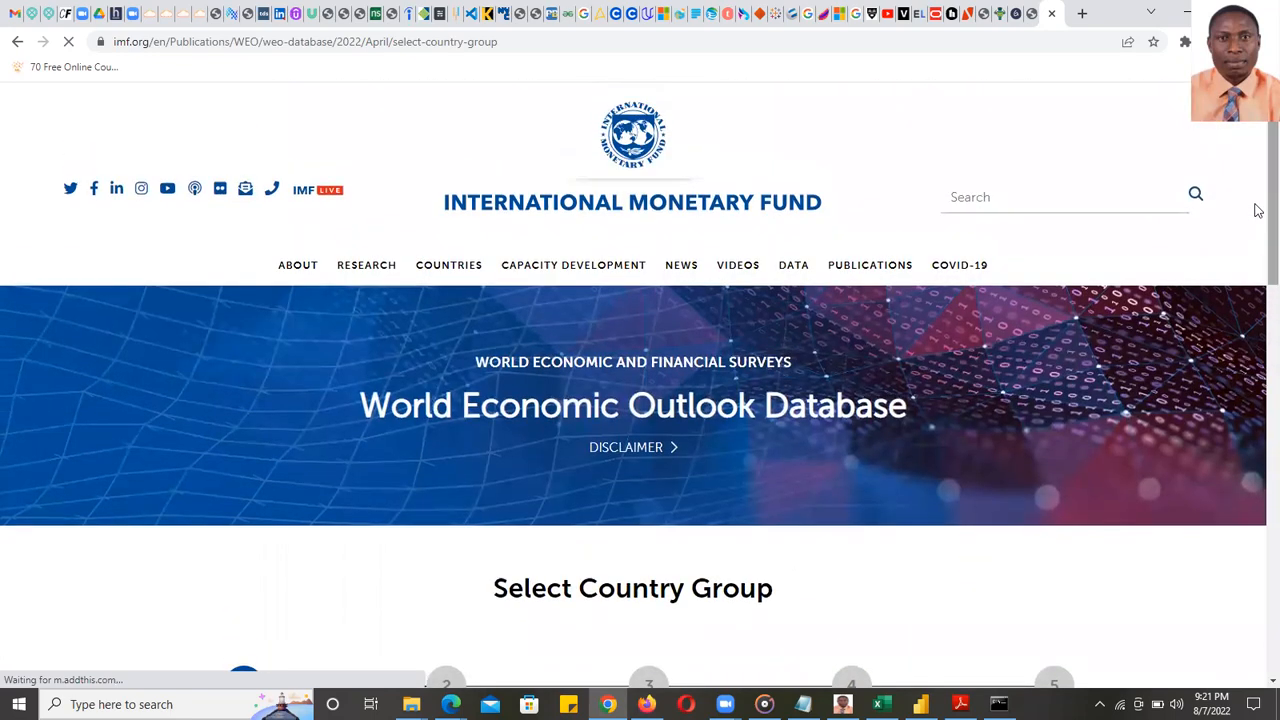
pyautogui.scroll(-2, 1257, 275)
pyautogui.scroll(-4, 1257, 335)
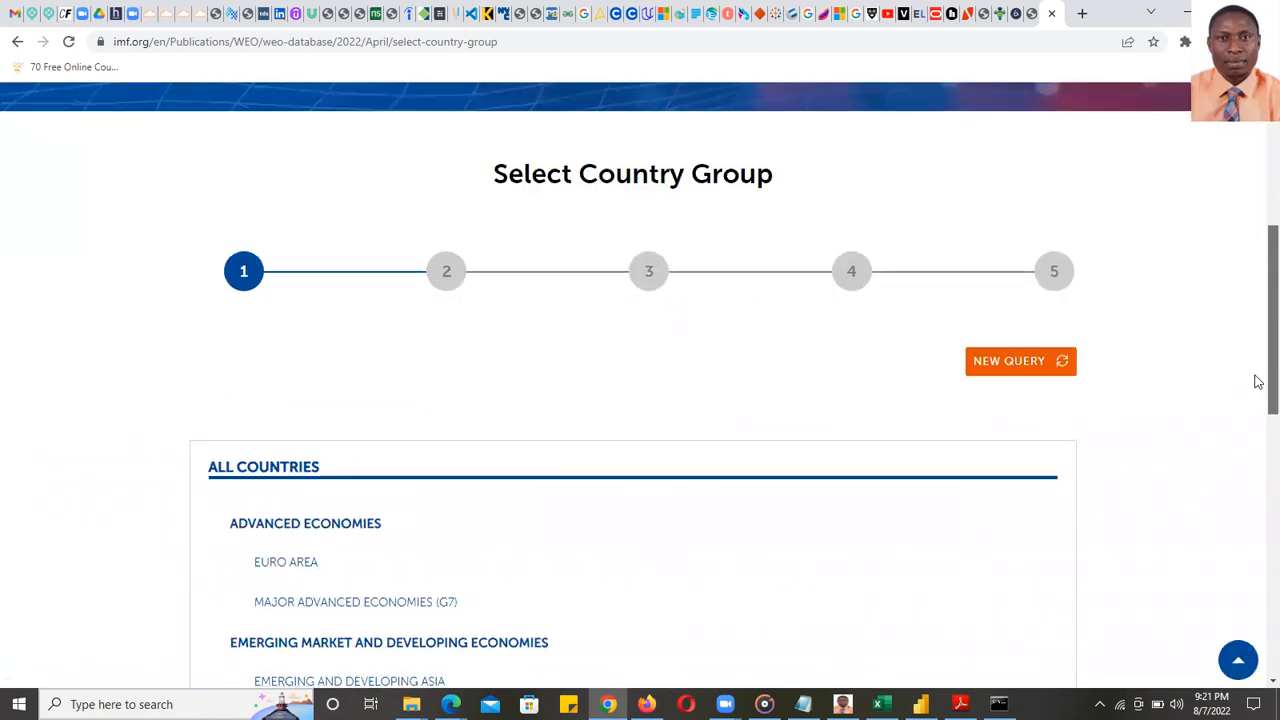
pyautogui.scroll(2, 1257, 377)
pyautogui.scroll(-3, 1257, 330)
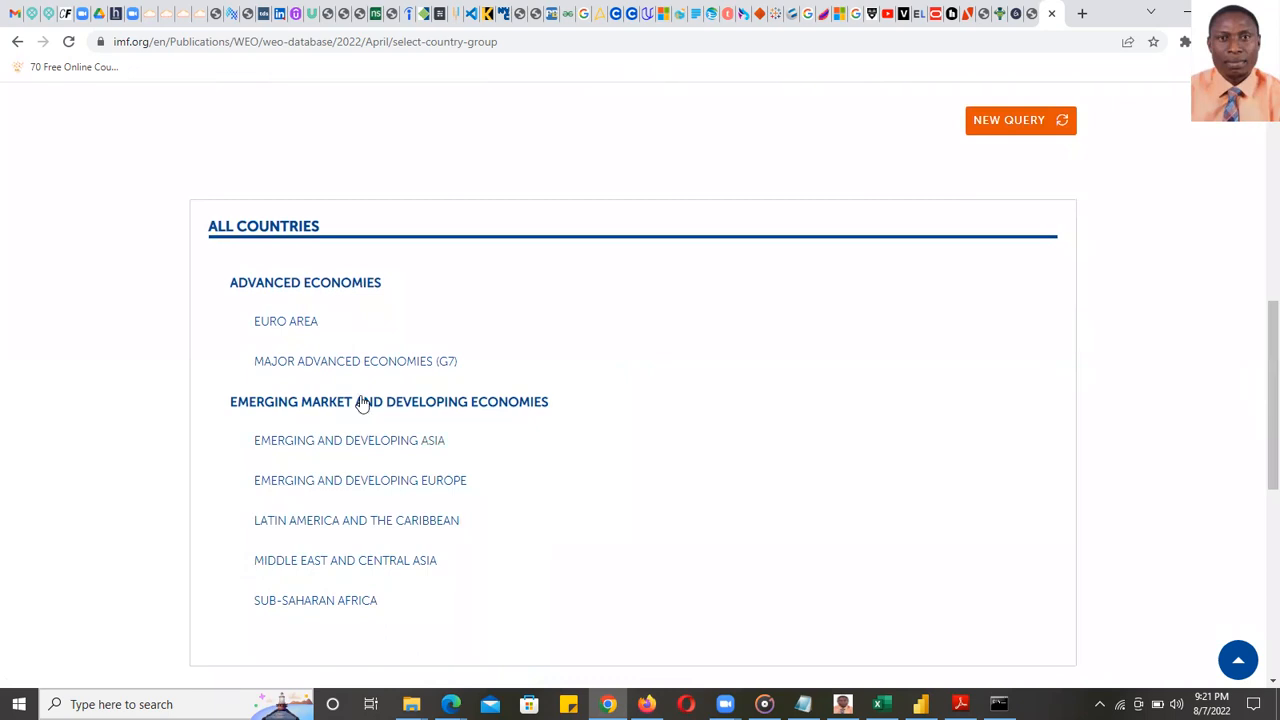
pyautogui.click(595, 350)
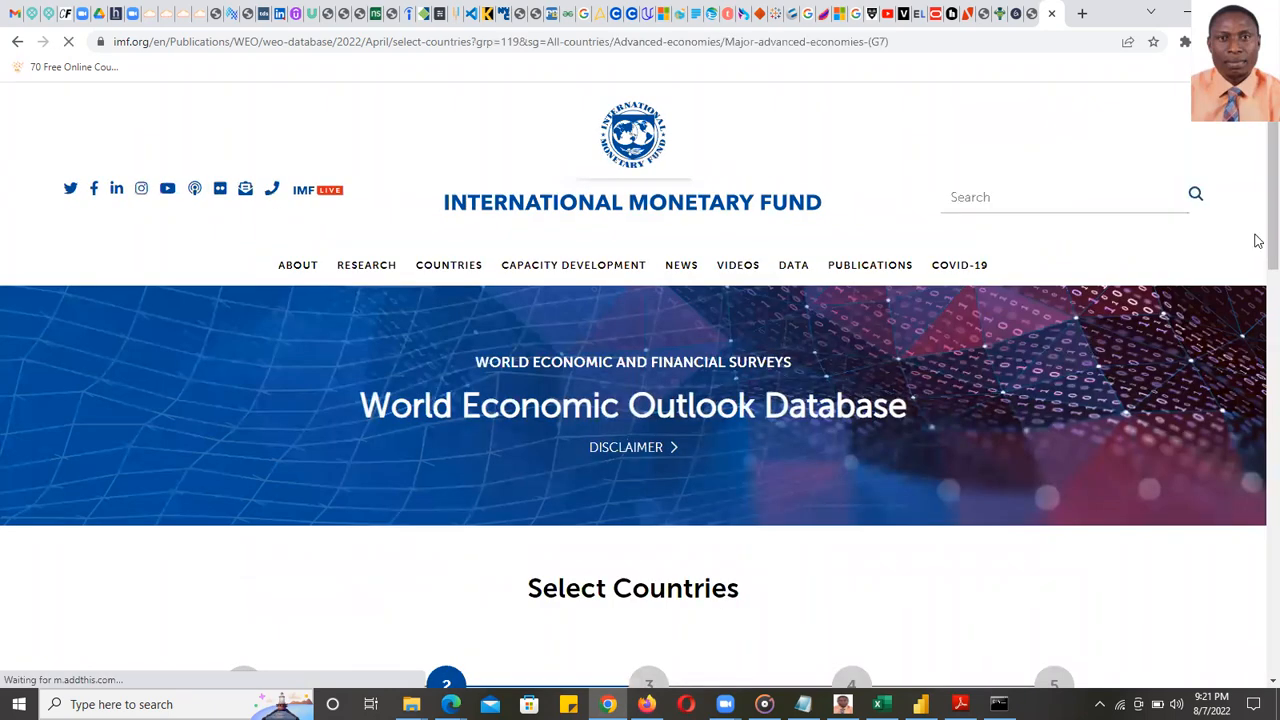
pyautogui.scroll(-4, 1255, 320)
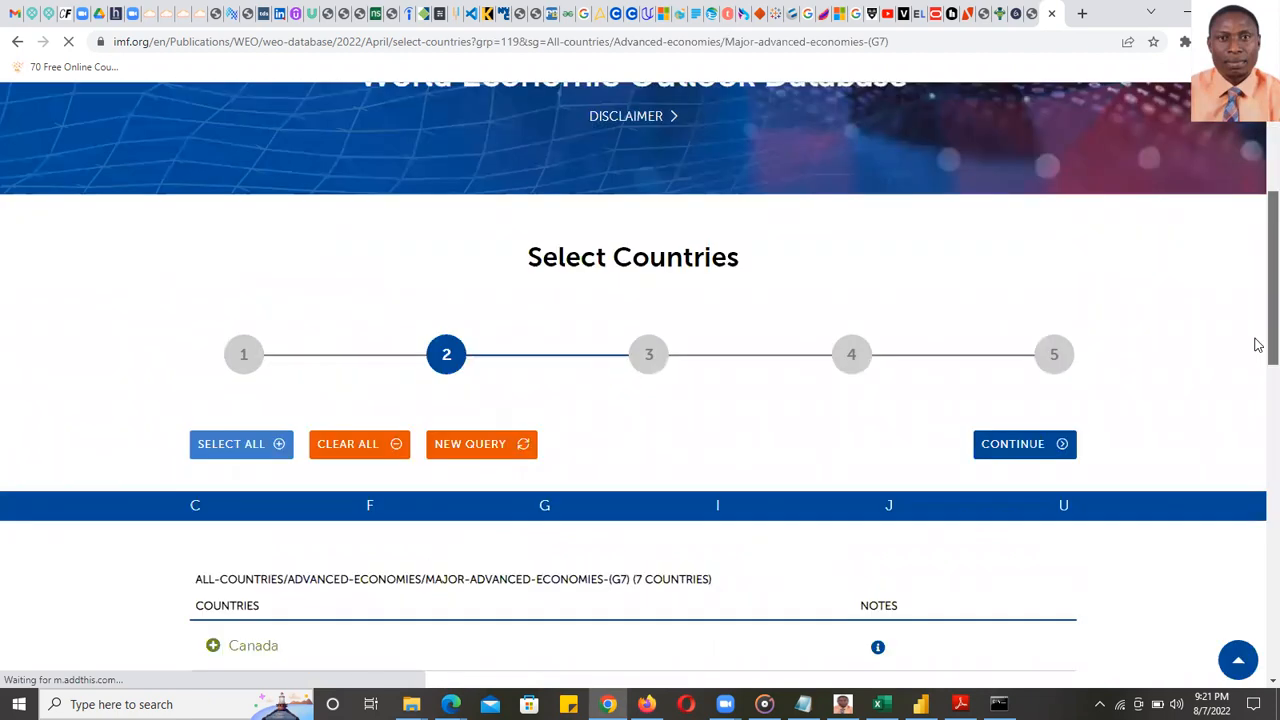
pyautogui.scroll(-4, 1255, 400)
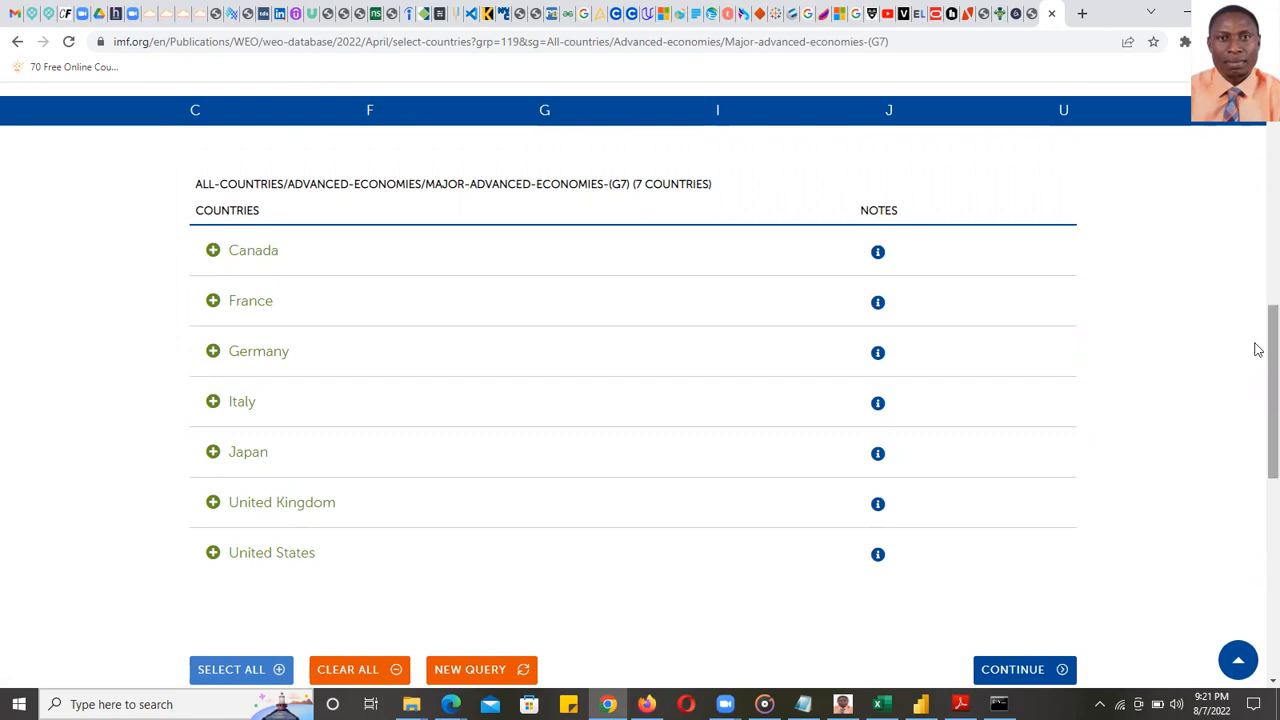
pyautogui.scroll(1, 1258, 342)
pyautogui.scroll(3, 1258, 342)
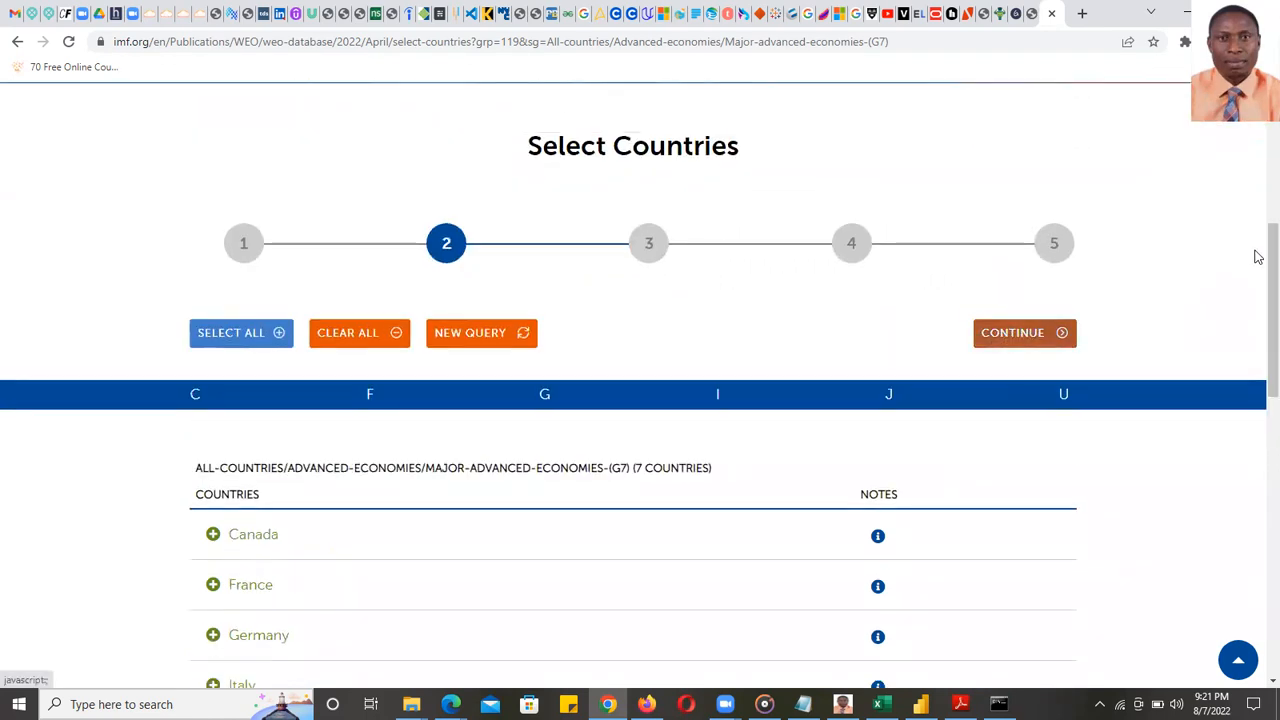
pyautogui.scroll(-2, 1258, 258)
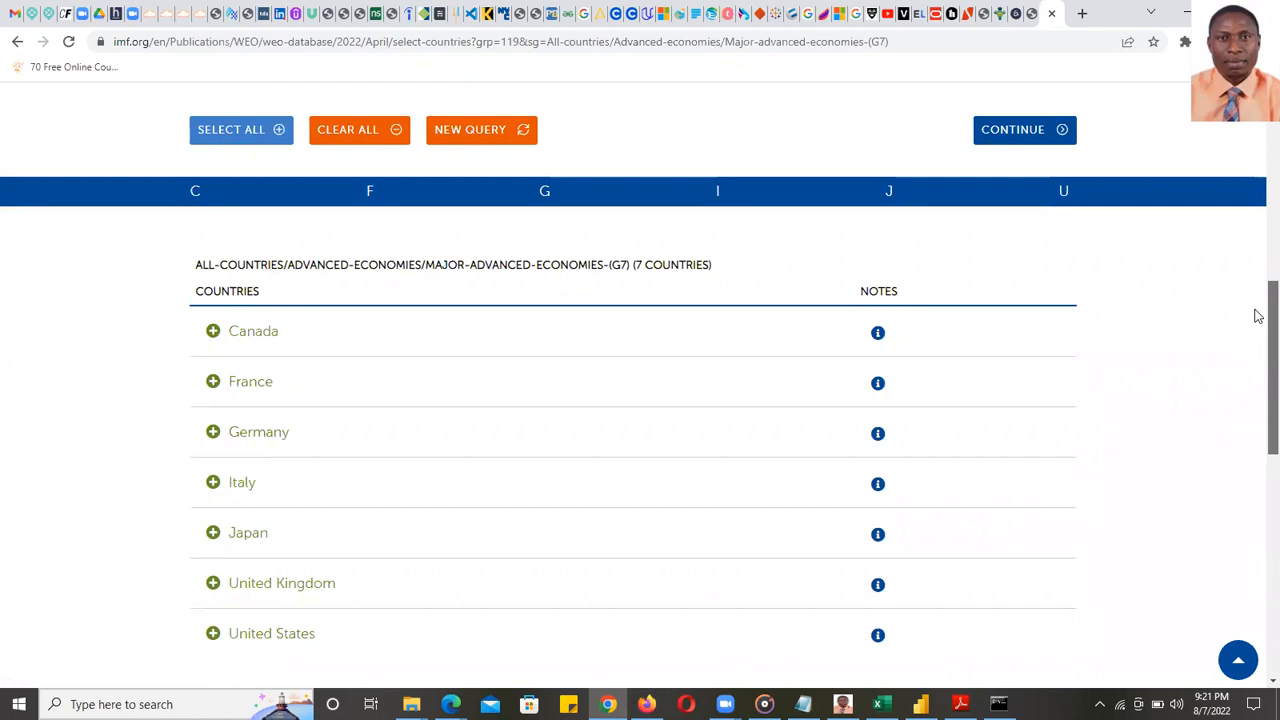
pyautogui.scroll(-1, 1258, 318)
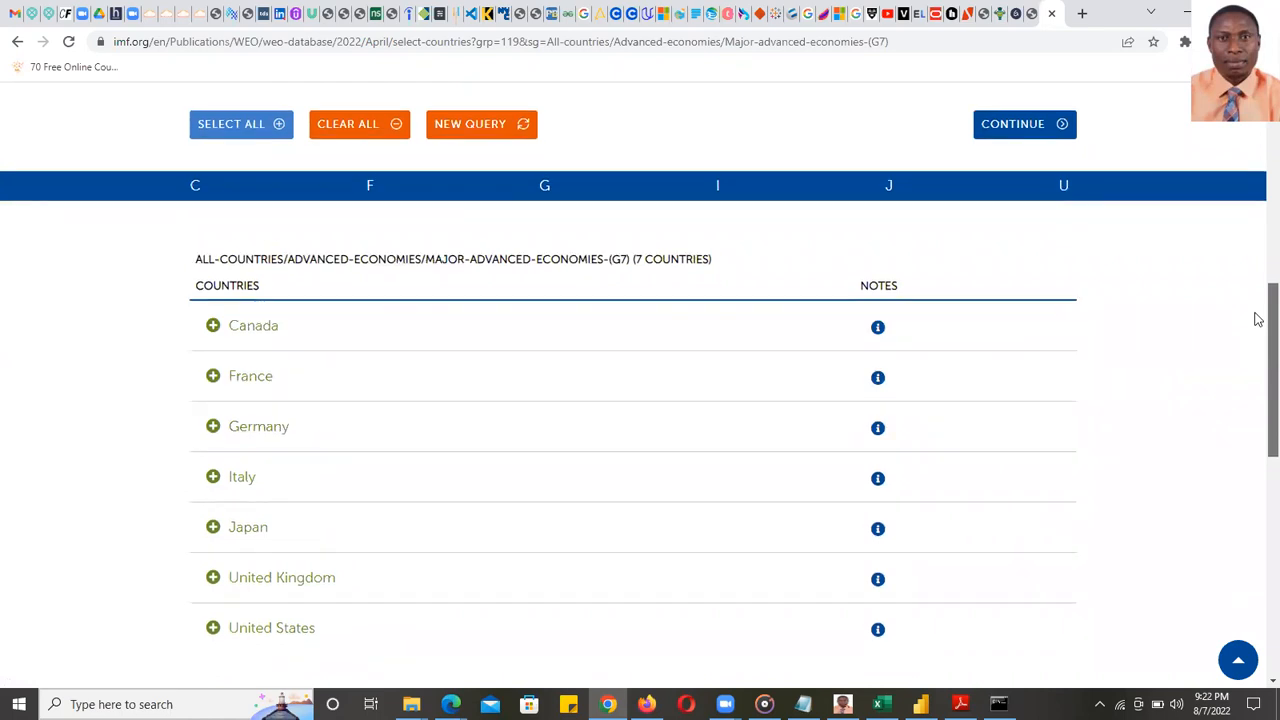
pyautogui.scroll(2, 1258, 318)
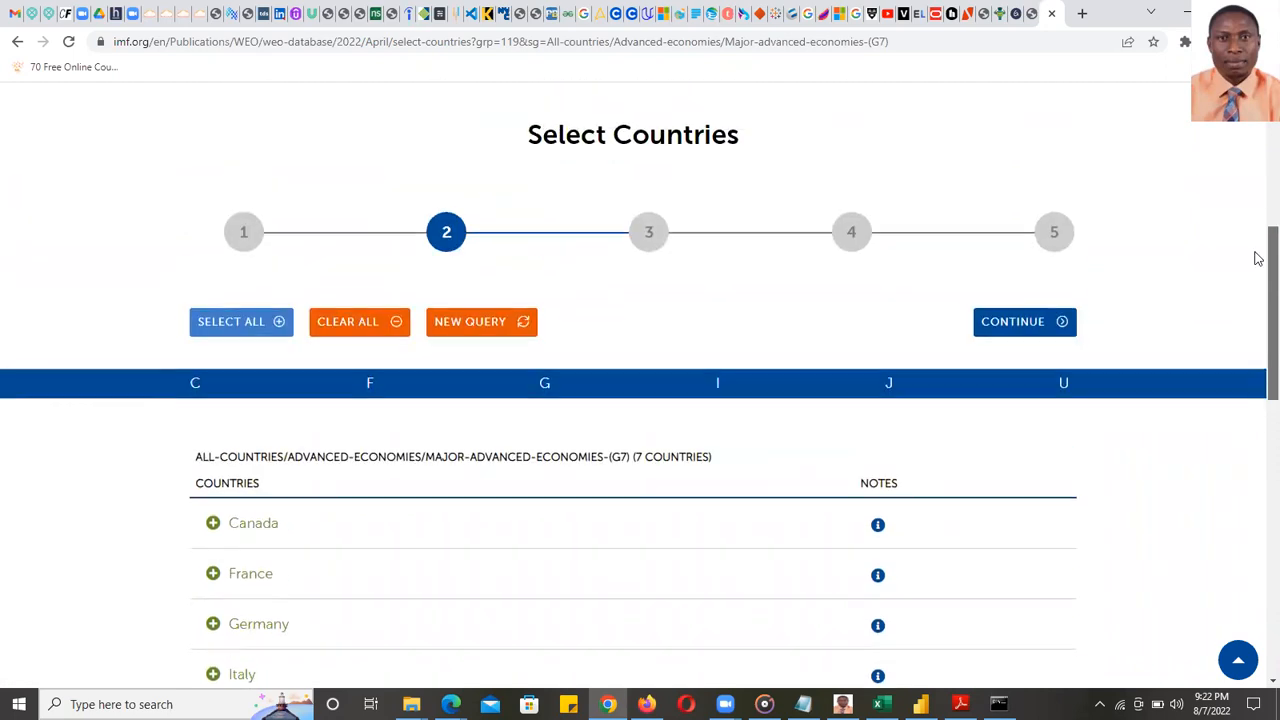
# - Continue to Select Subjects and pick Gross domestic product, current prices in national currency
pyautogui.click(1027, 333)
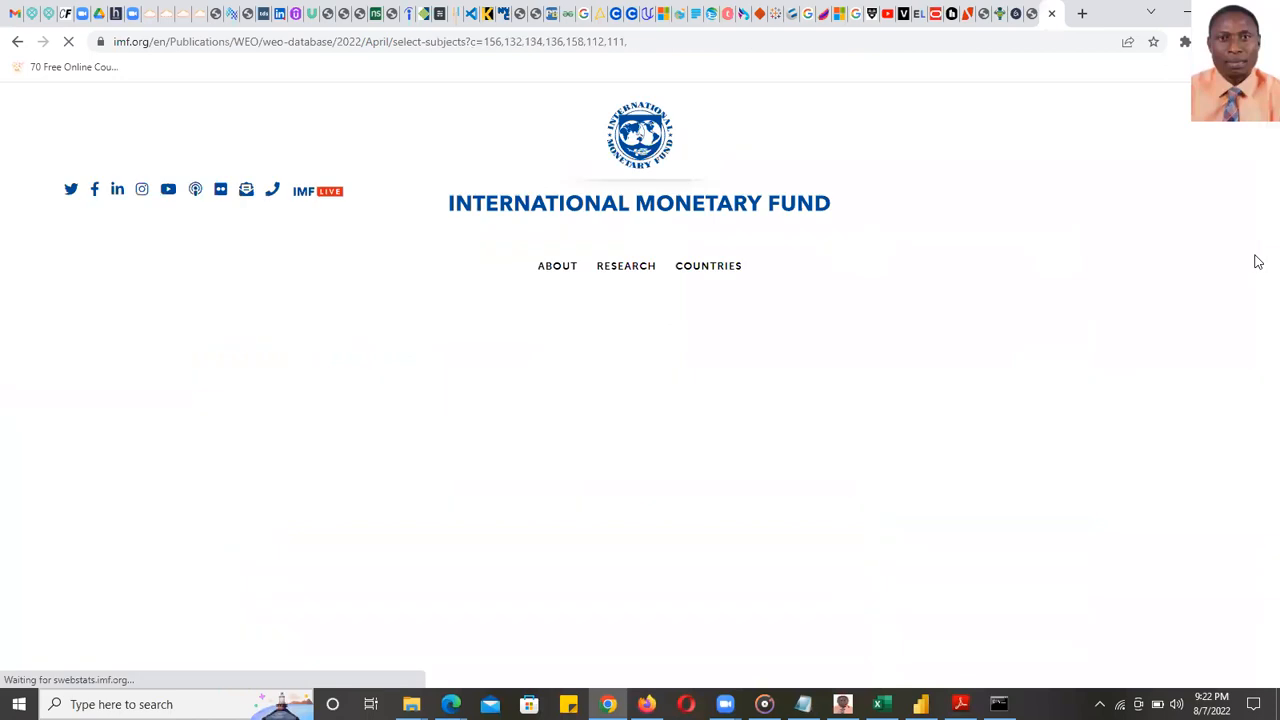
pyautogui.scroll(-5, 1258, 149)
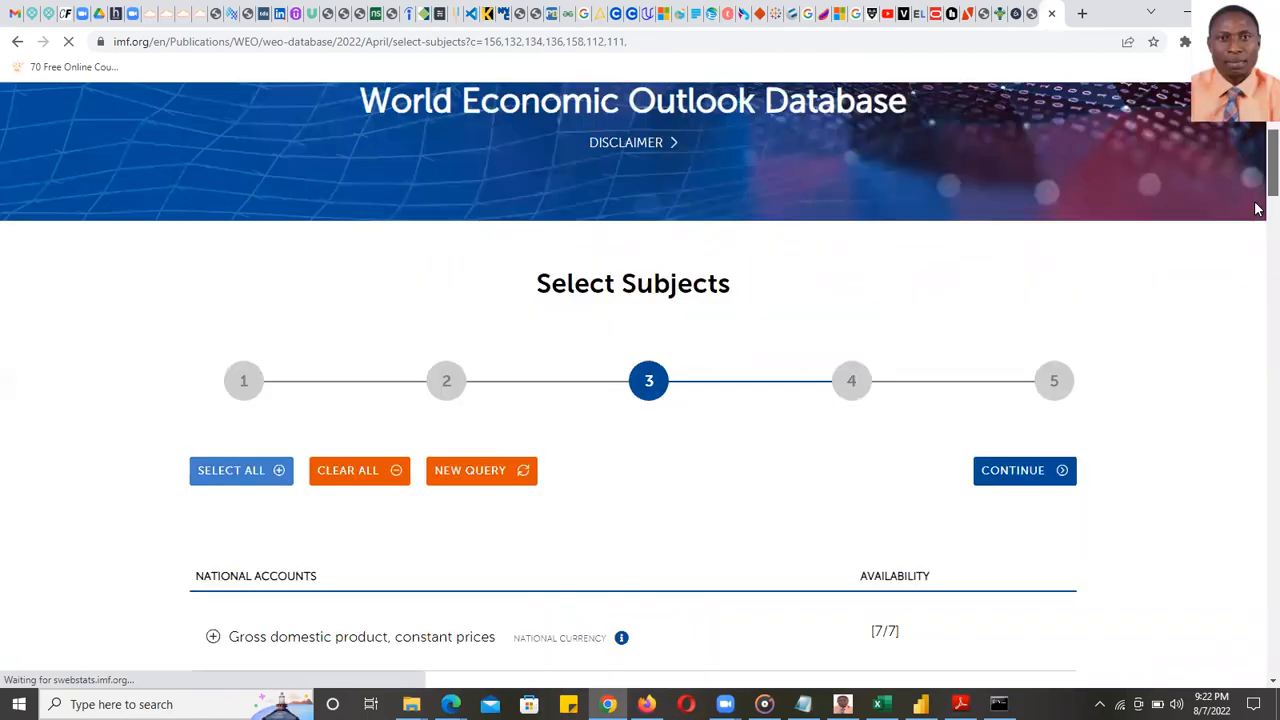
pyautogui.scroll(2, 1258, 190)
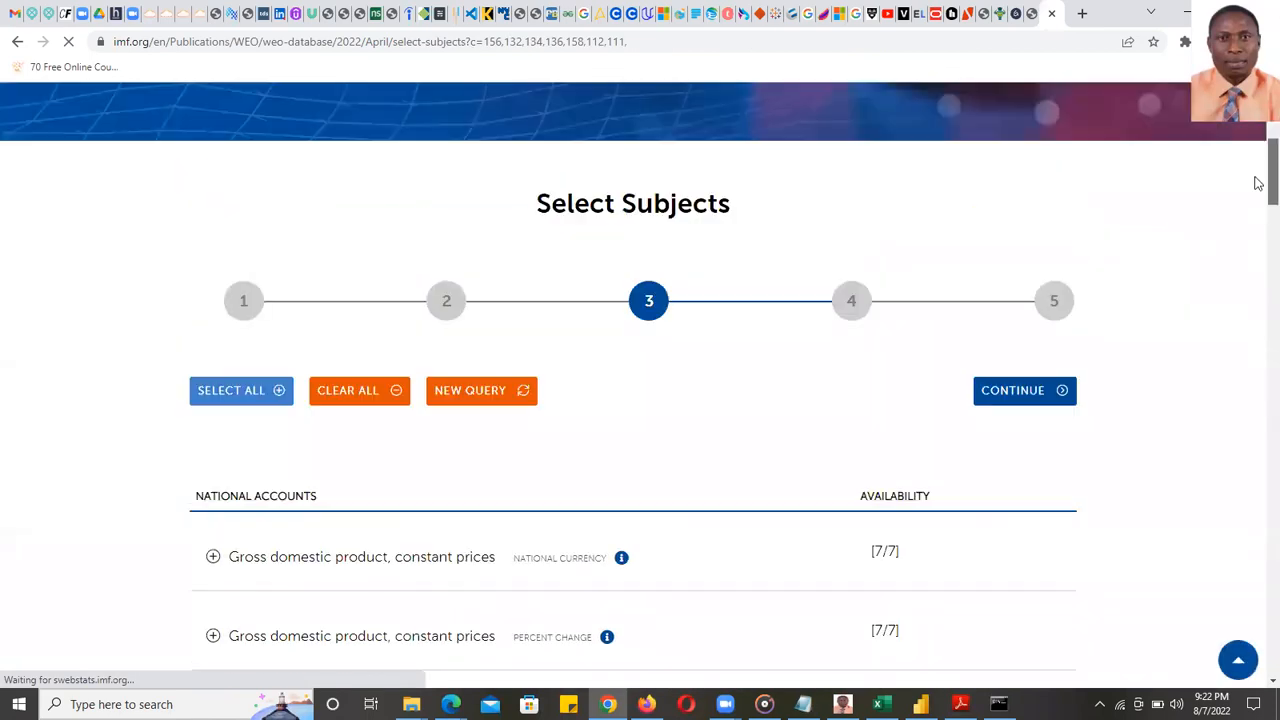
pyautogui.scroll(1, 1258, 181)
pyautogui.scroll(-2, 1258, 190)
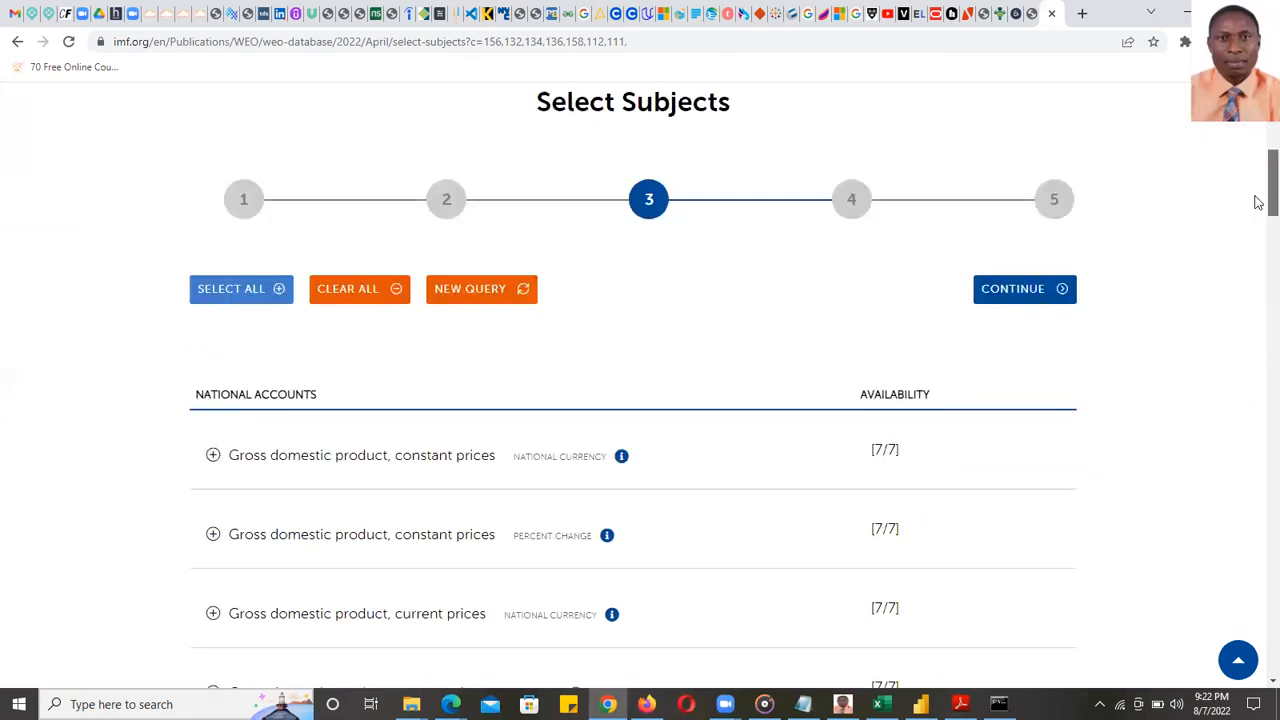
pyautogui.scroll(-2, 1257, 209)
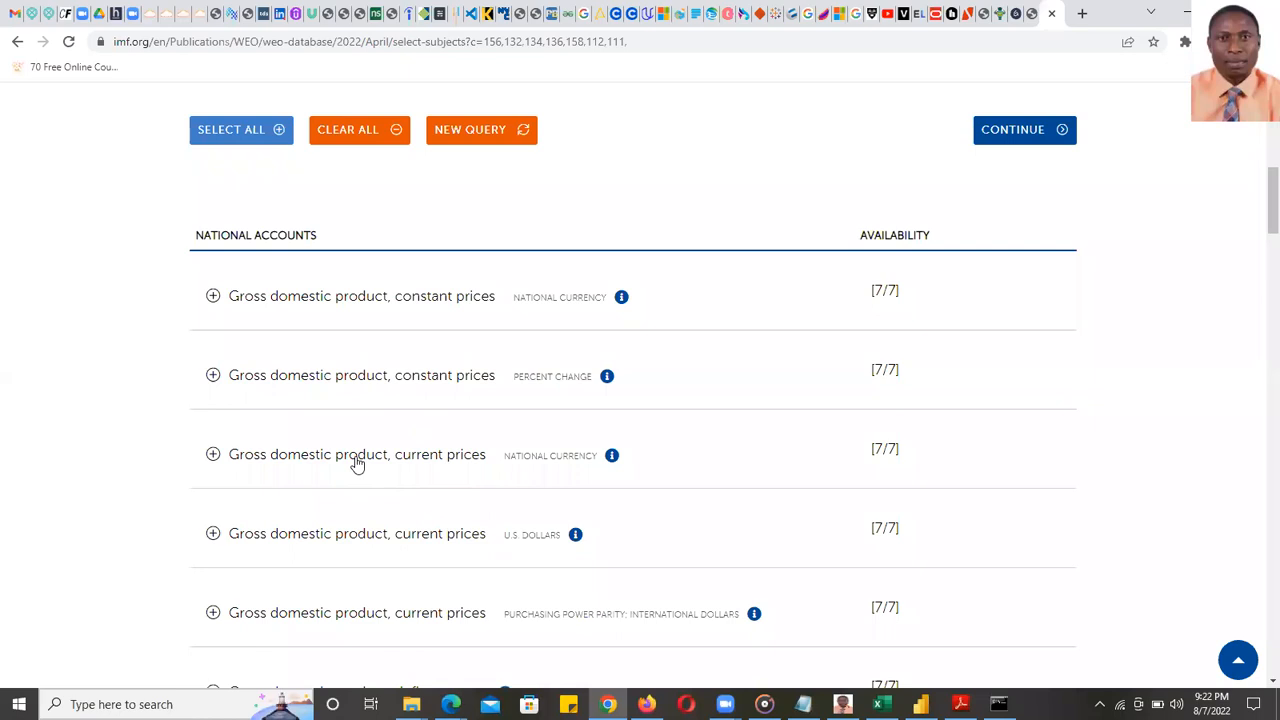
pyautogui.click(357, 464)
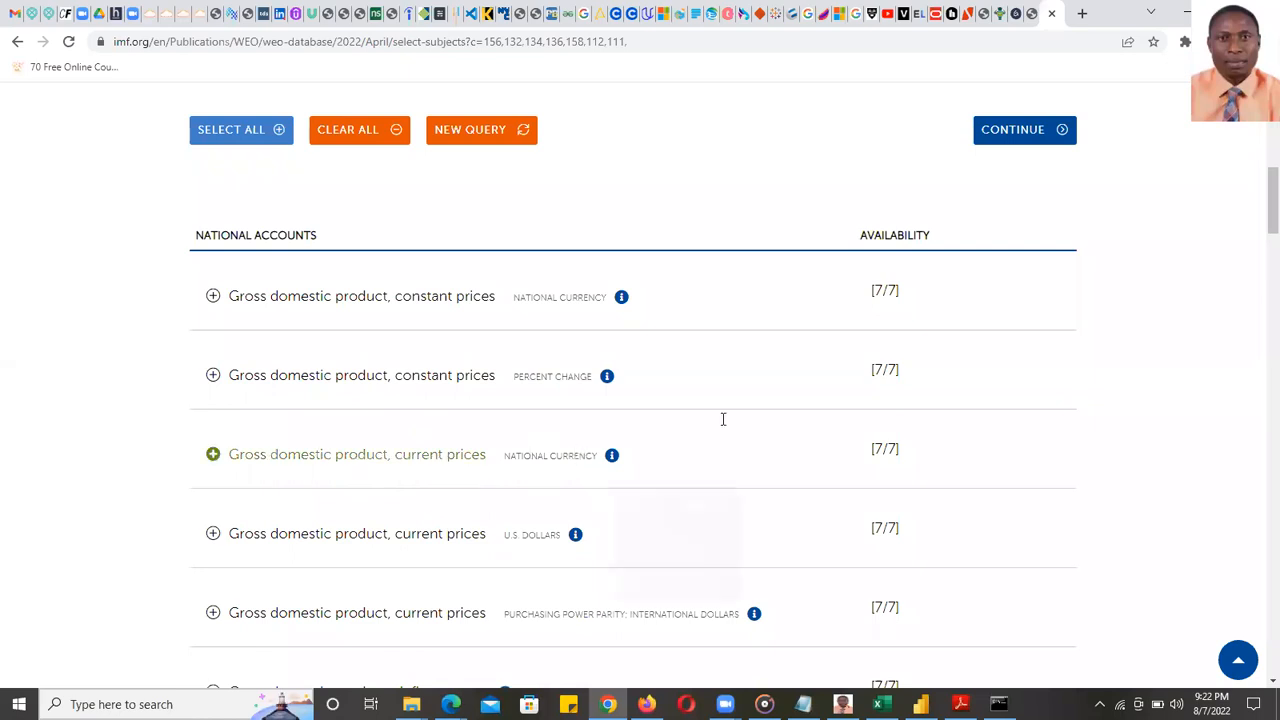
# - Set the report's date range to start year 2010 and end year 2021, then prepare the report
pyautogui.click(1007, 133)
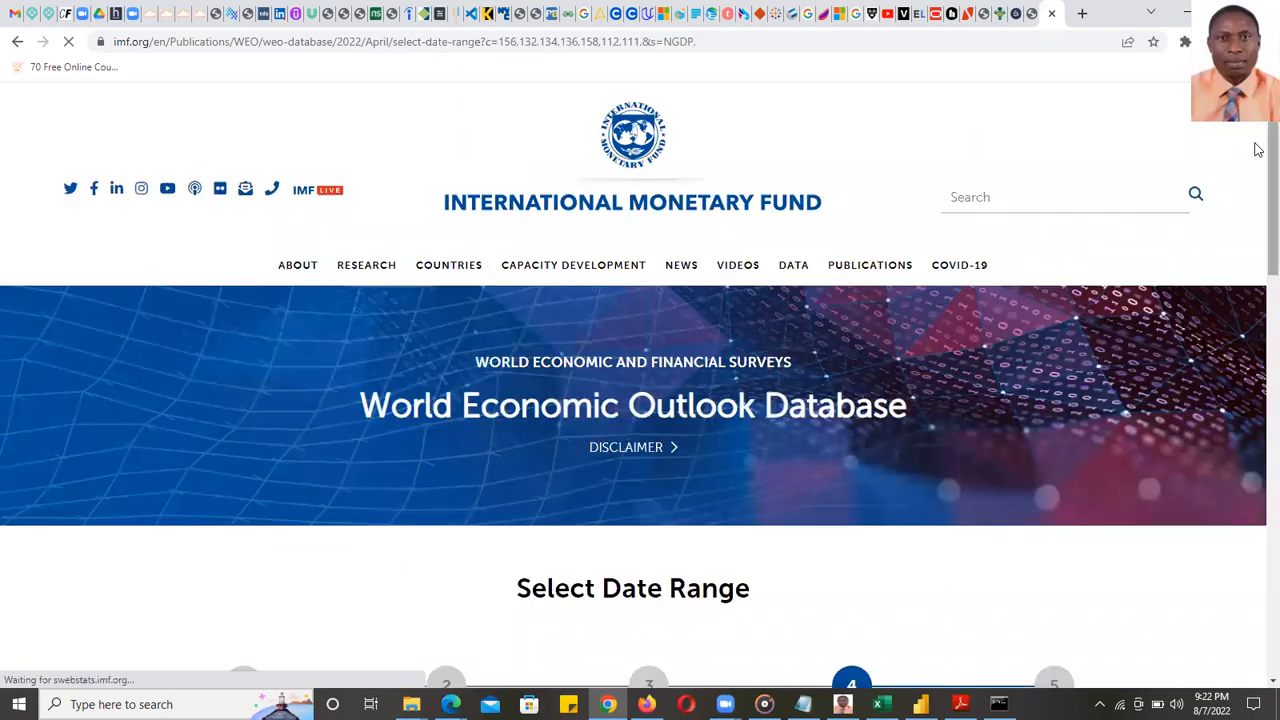
pyautogui.scroll(-2, 1258, 289)
pyautogui.scroll(-3, 1258, 289)
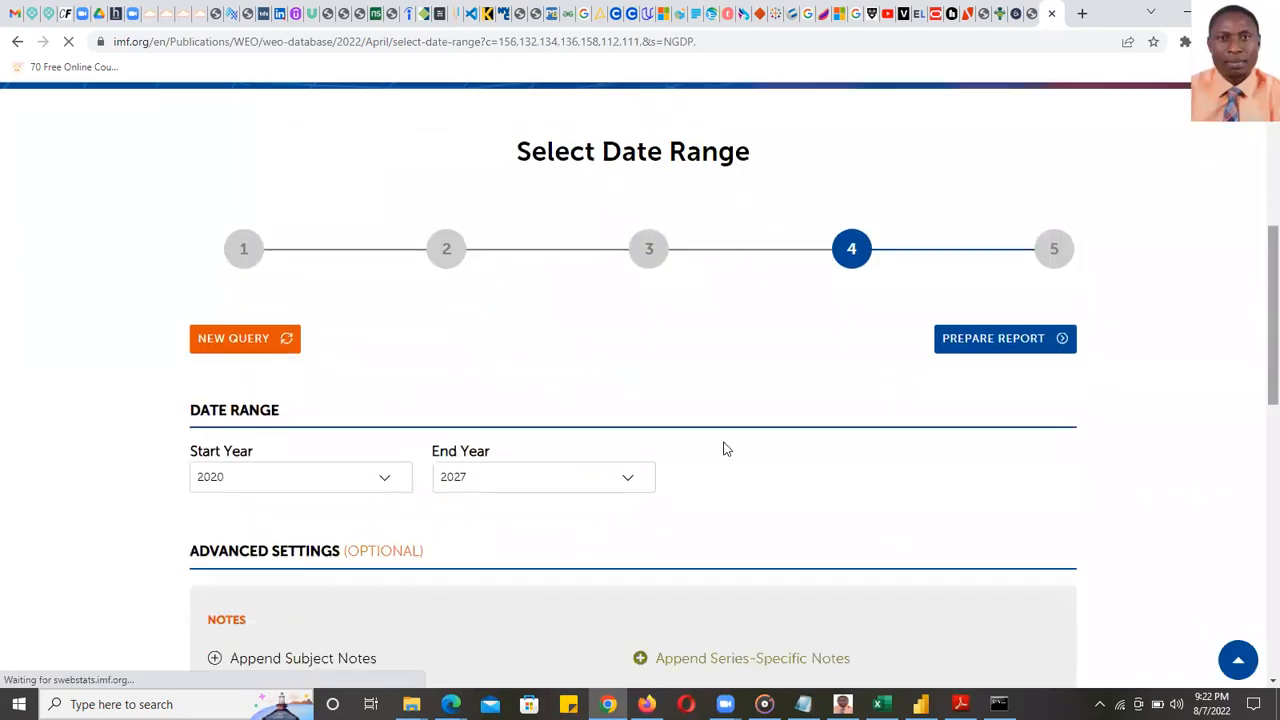
pyautogui.click(388, 484)
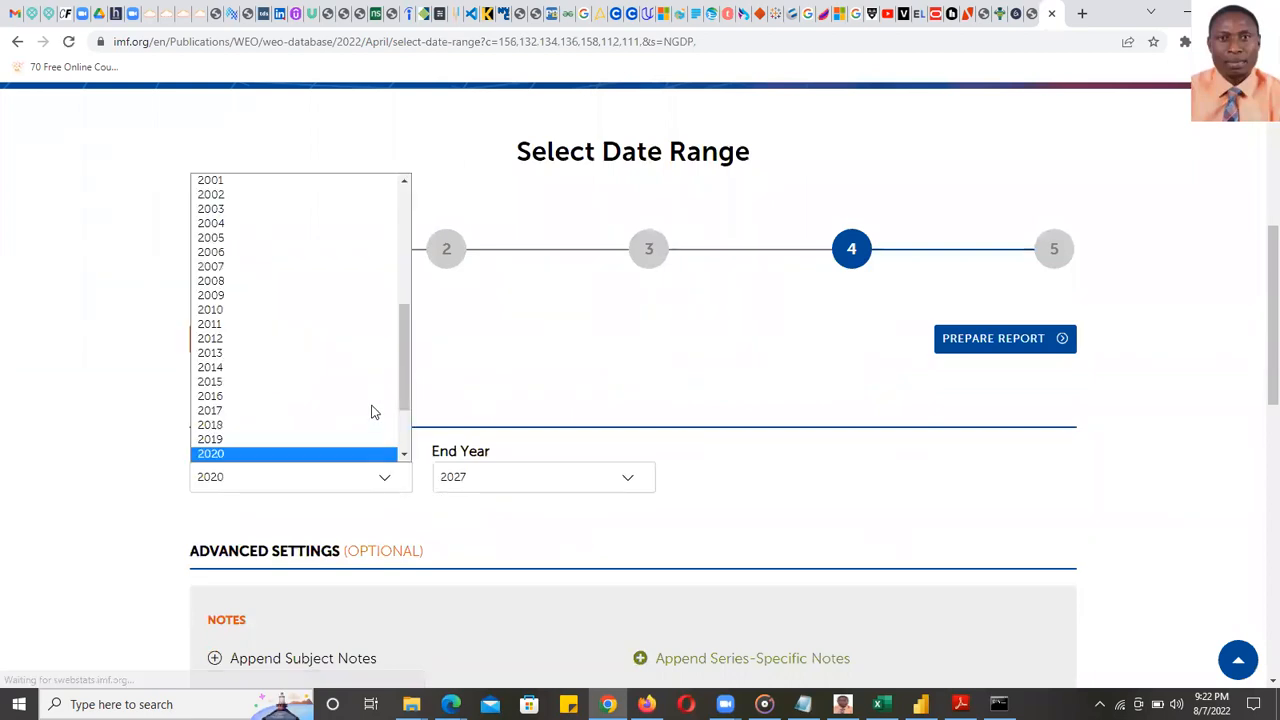
pyautogui.click(237, 313)
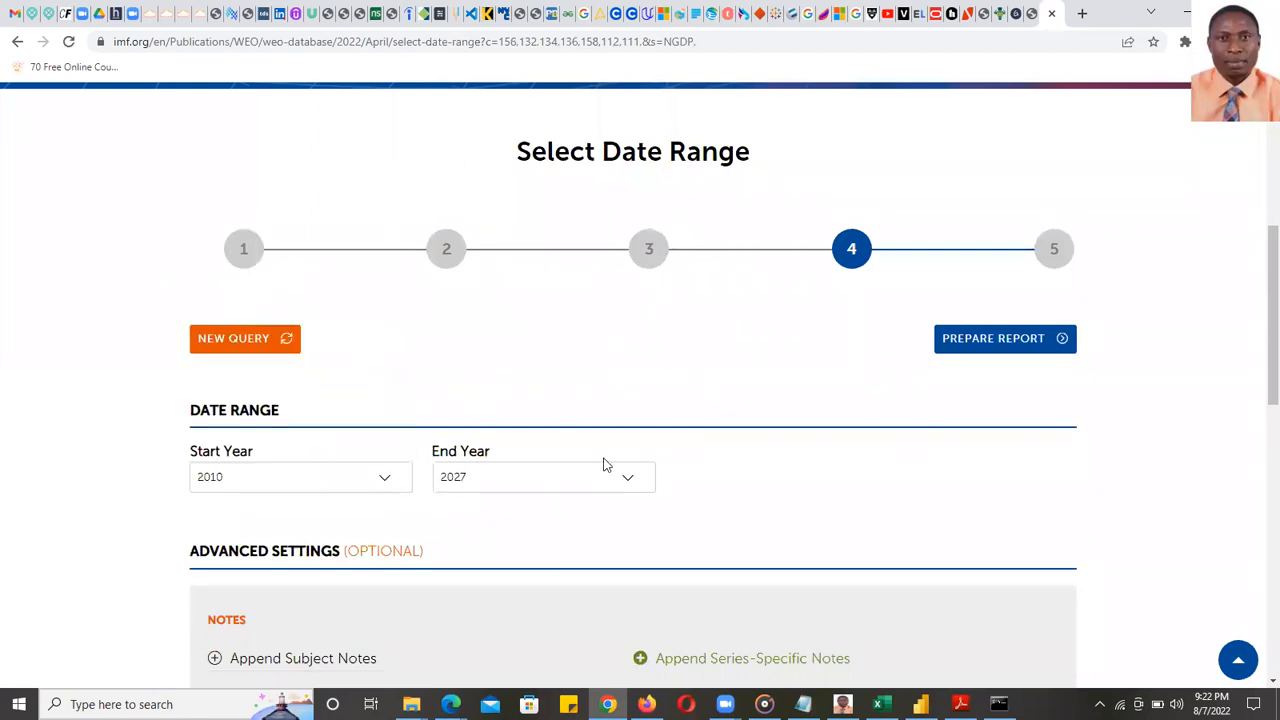
pyautogui.click(630, 479)
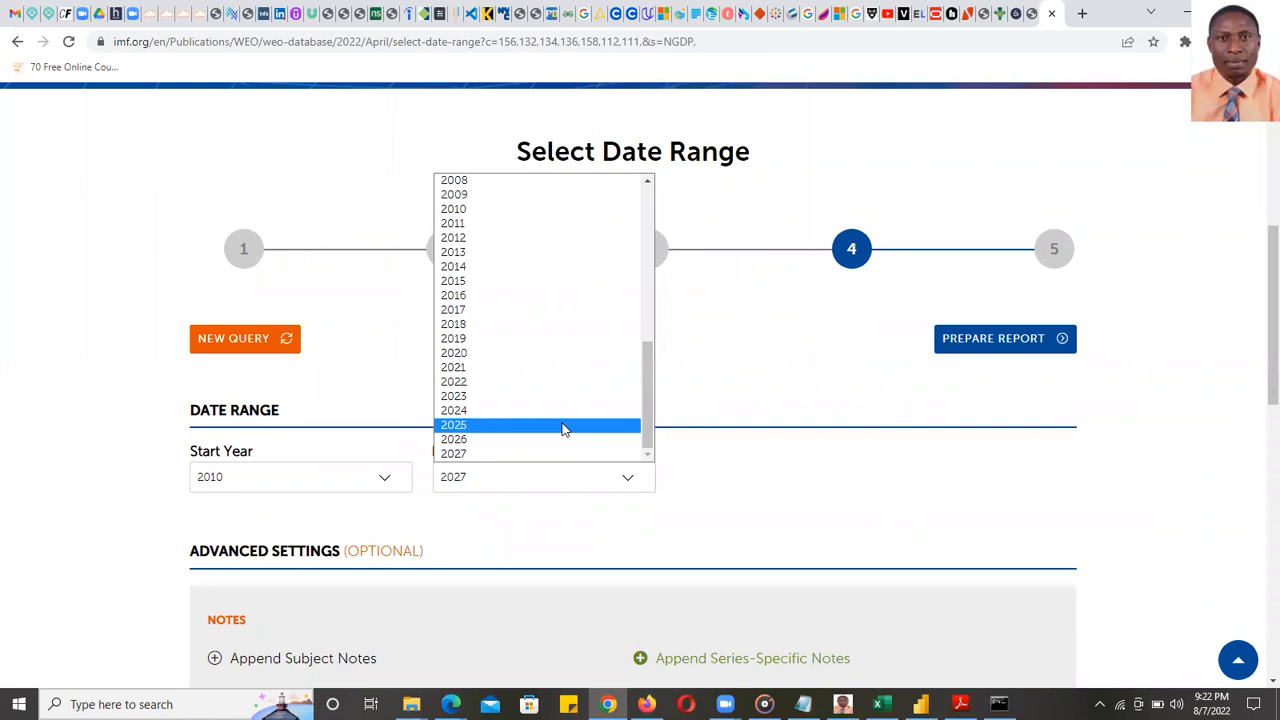
pyautogui.click(470, 367)
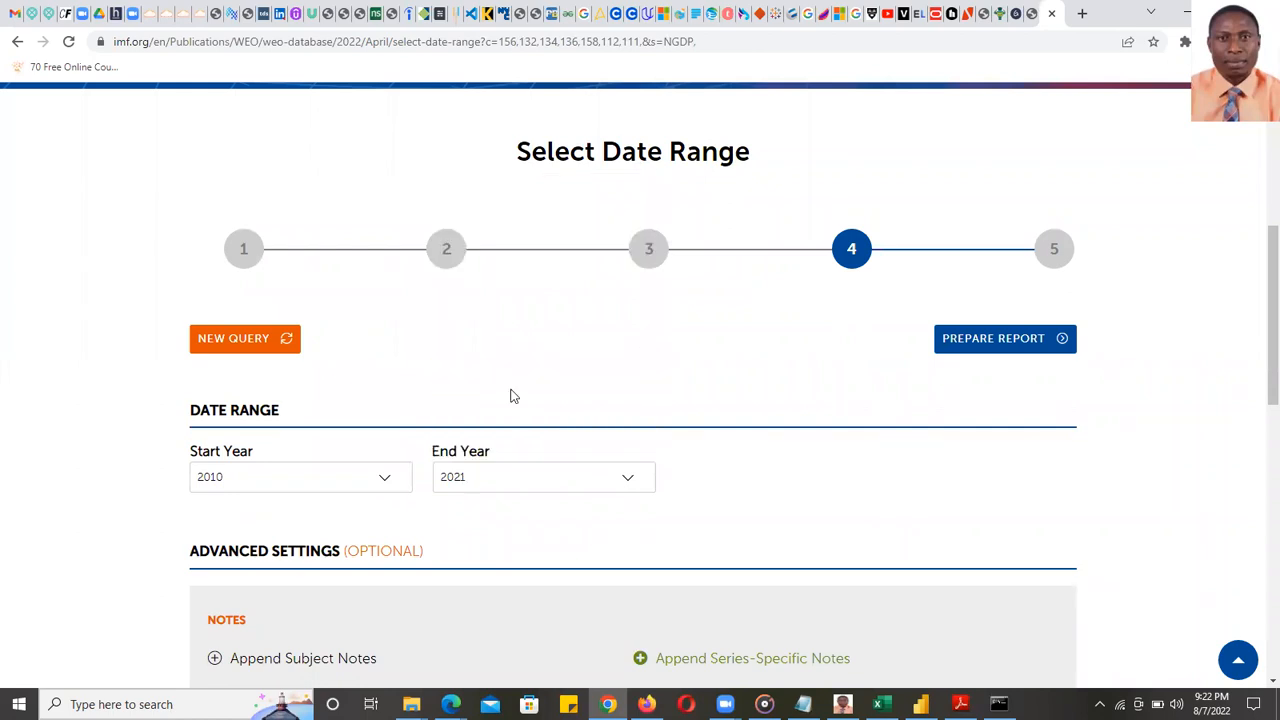
pyautogui.click(1003, 345)
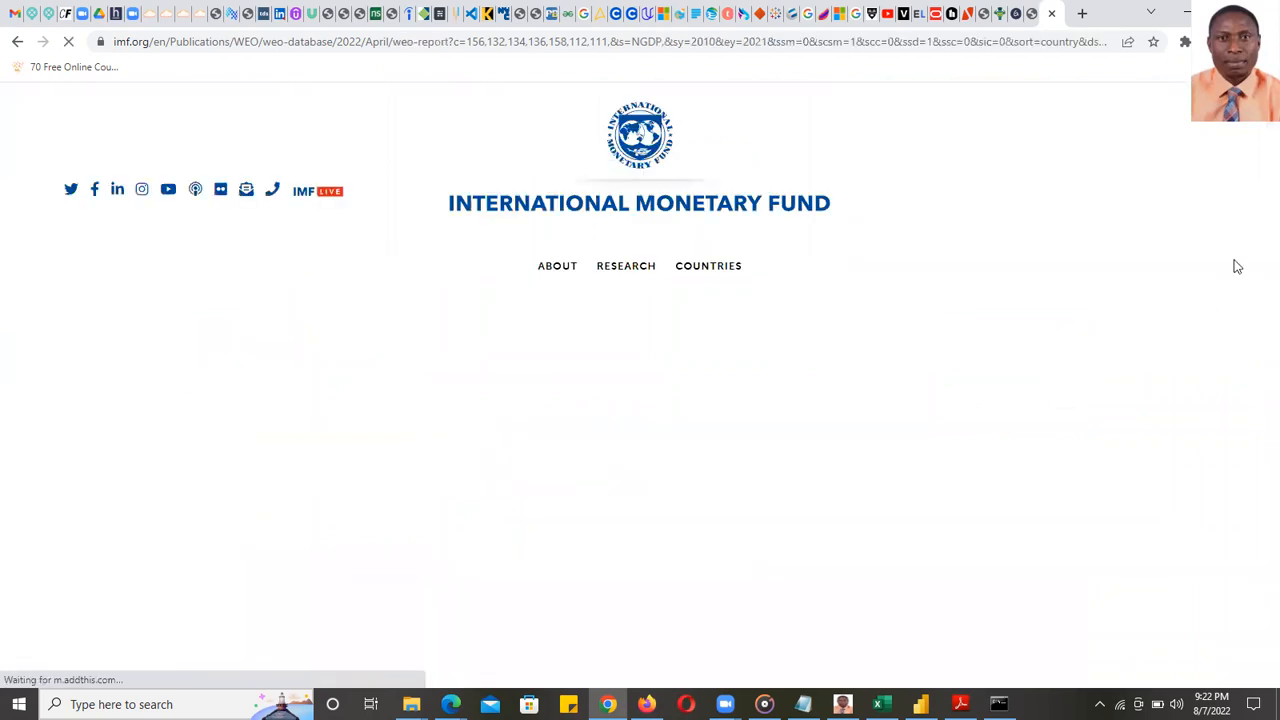
# - Scroll through the generated G7 GDP report table covering 2010 to 2021
pyautogui.scroll(-8, 1257, 451)
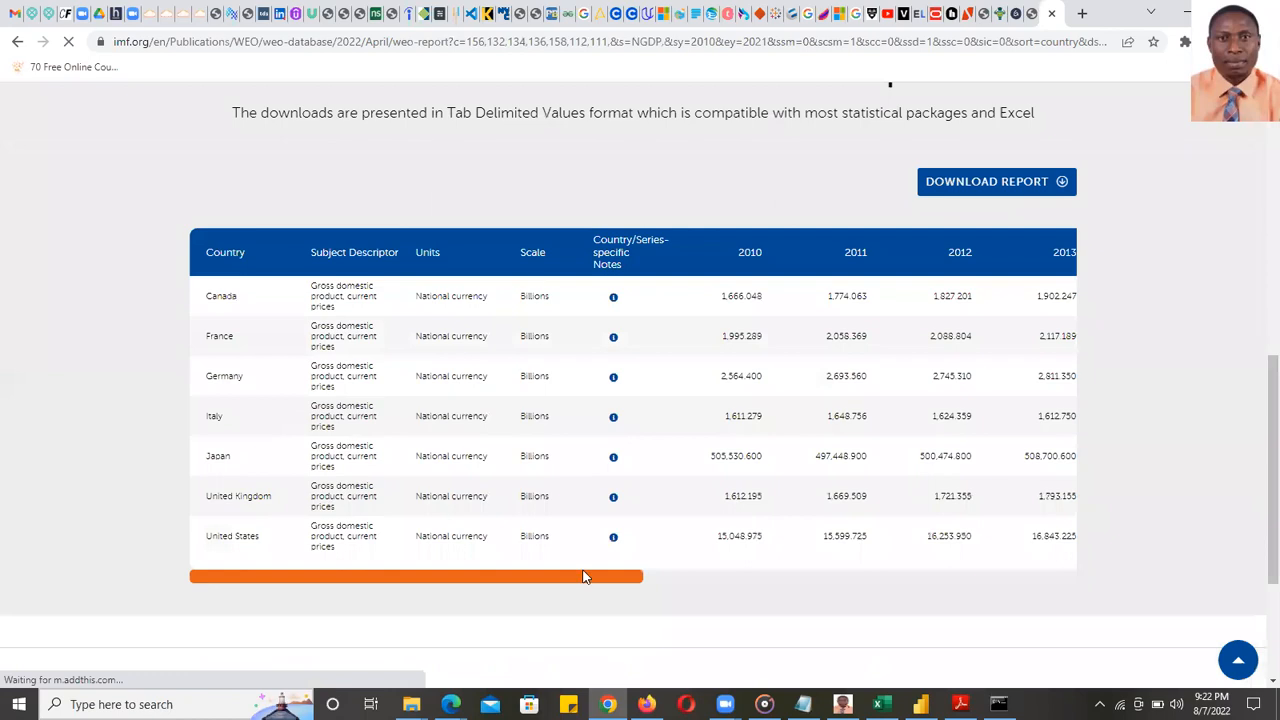
pyautogui.moveTo(592, 585); pyautogui.dragTo(261, 567)
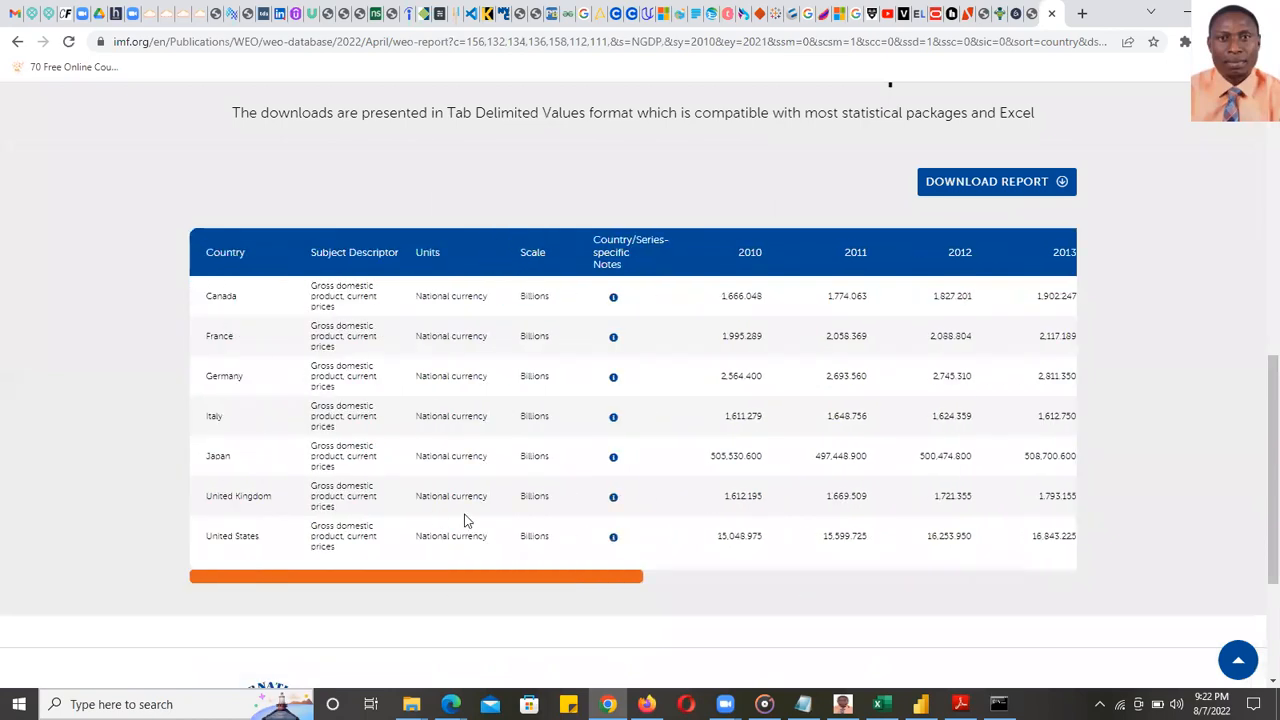
pyautogui.scroll(3, 466, 516)
pyautogui.scroll(3, 481, 460)
pyautogui.scroll(-8, 481, 456)
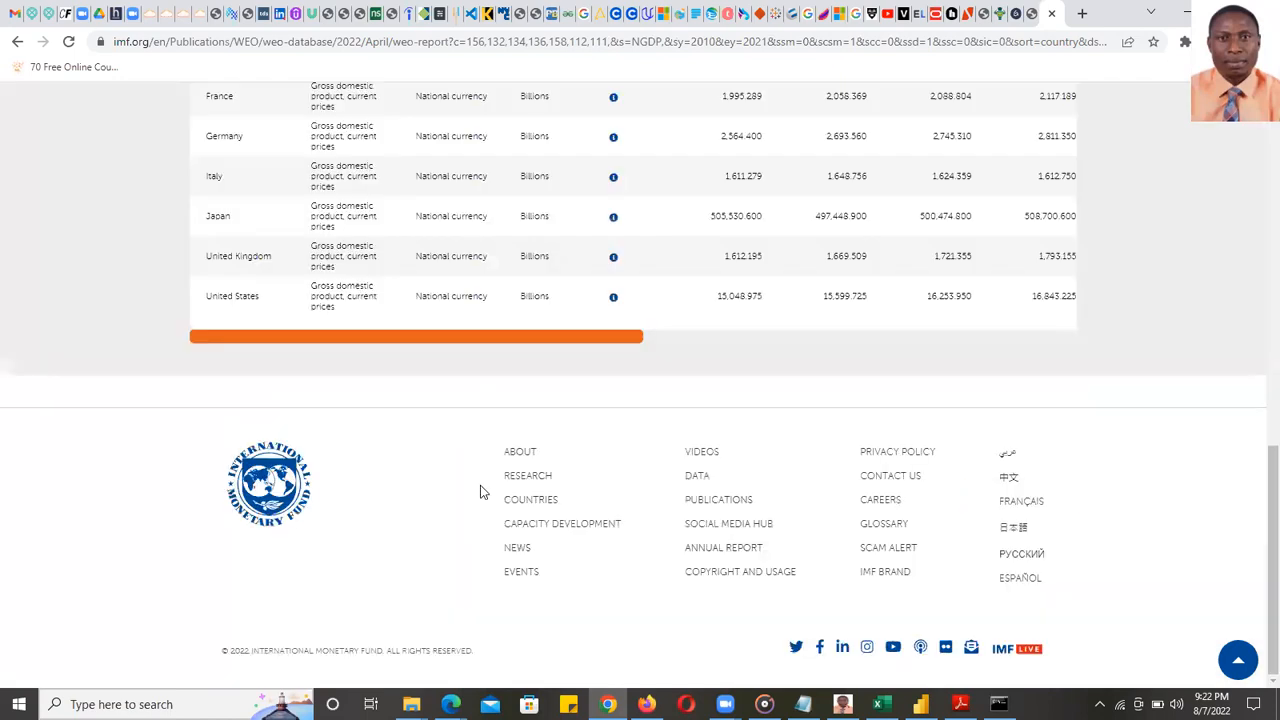
pyautogui.scroll(5, 484, 491)
pyautogui.moveTo(1258, 312); pyautogui.dragTo(1258, 416)
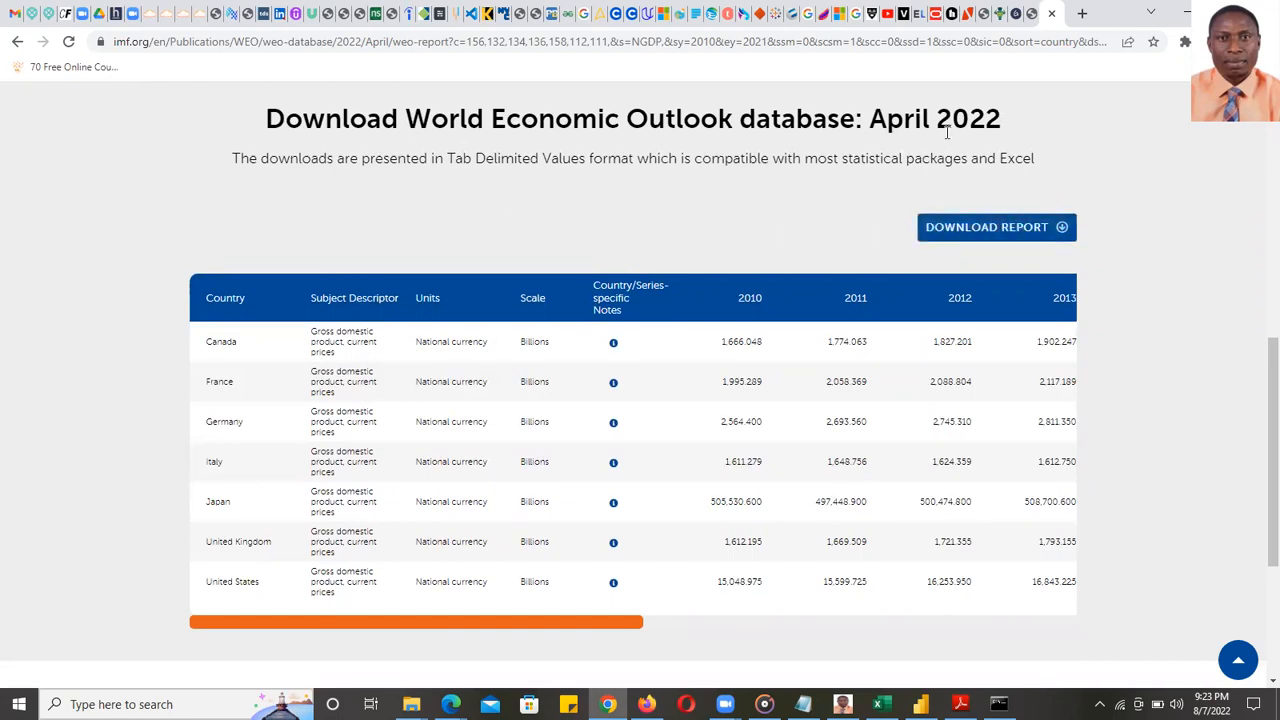
pyautogui.moveTo(1000, 160); pyautogui.dragTo(1044, 165)
# - Select the report page's web address in the address bar and return to Power BI Desktop
pyautogui.scroll(5, 1100, 162)
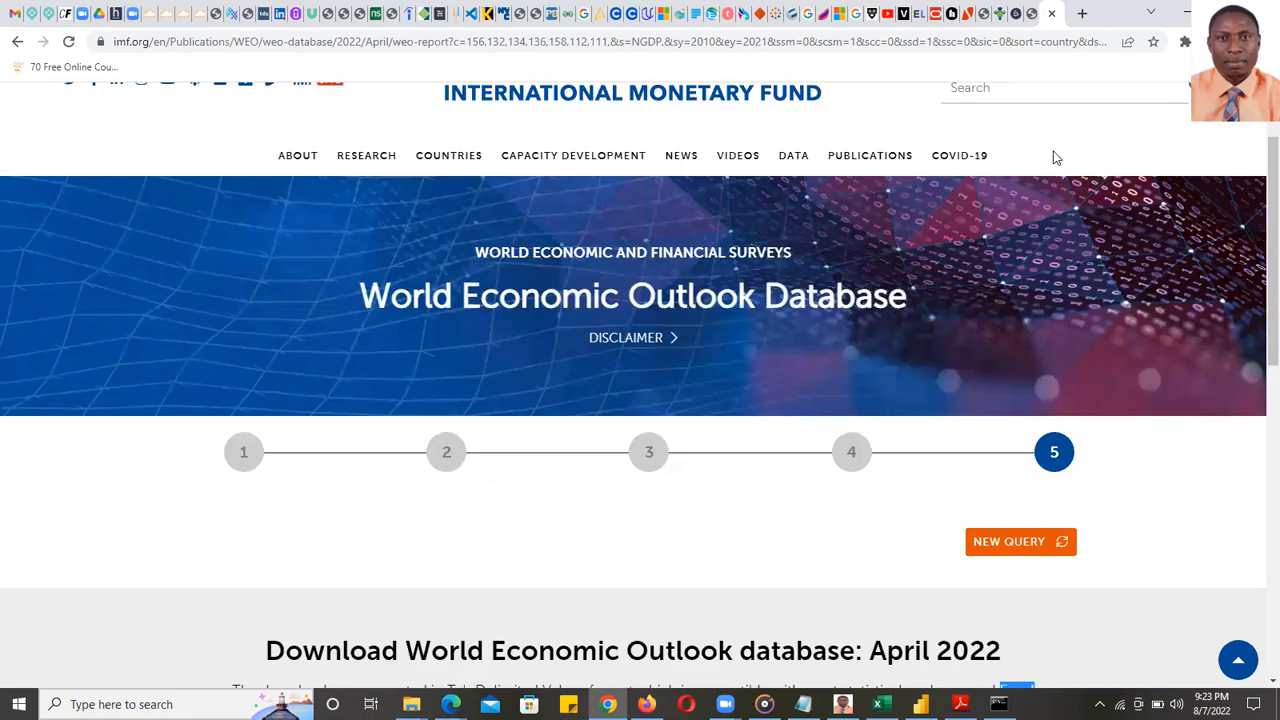
pyautogui.scroll(1, 1047, 154)
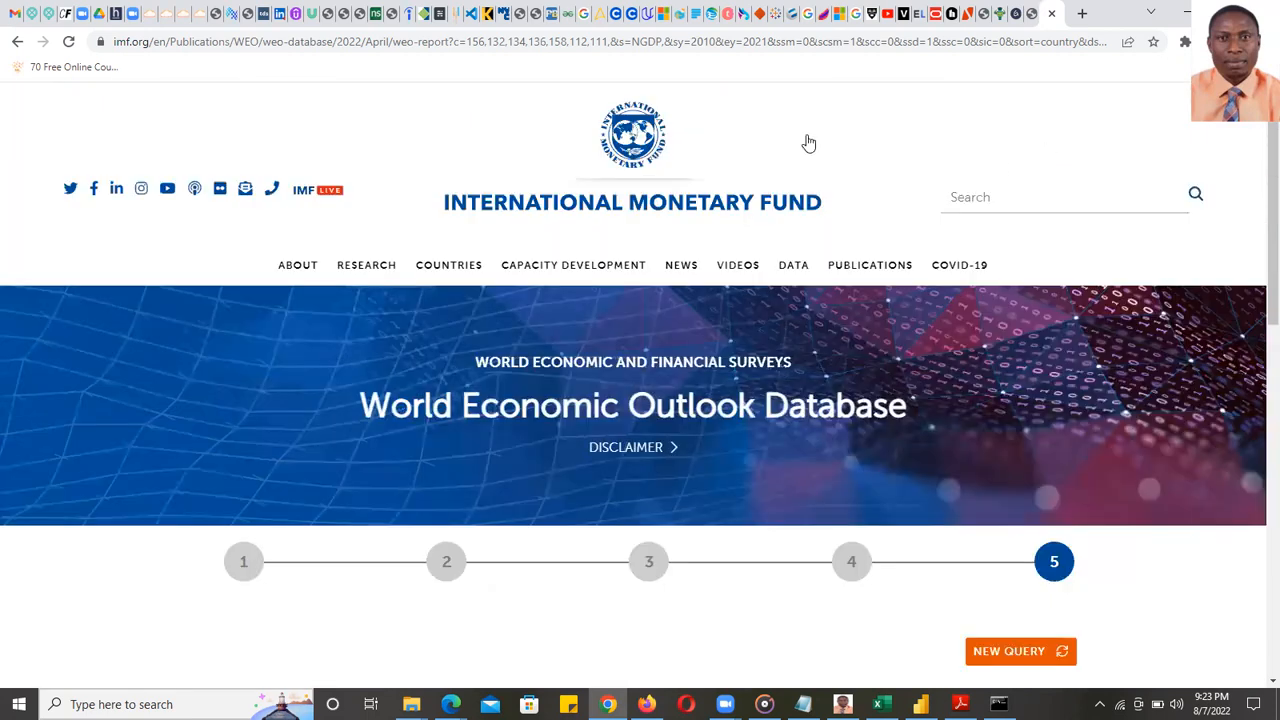
pyautogui.click(747, 46)
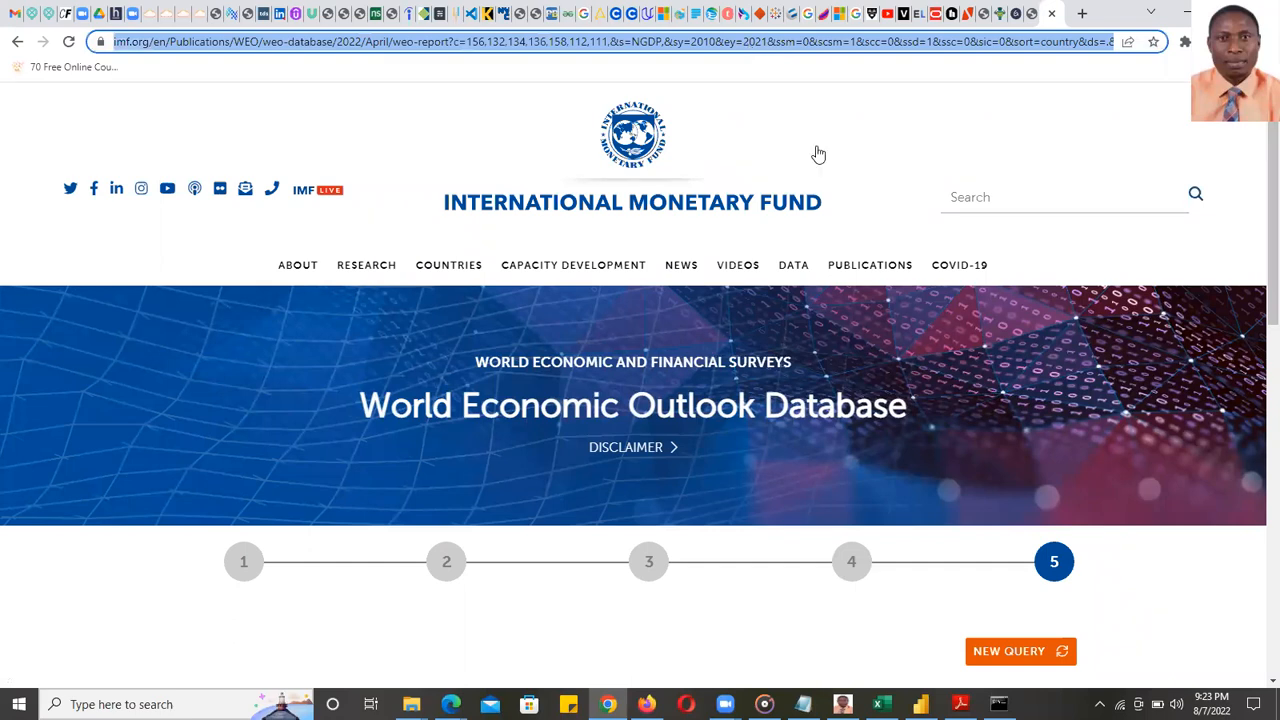
pyautogui.click(921, 704)
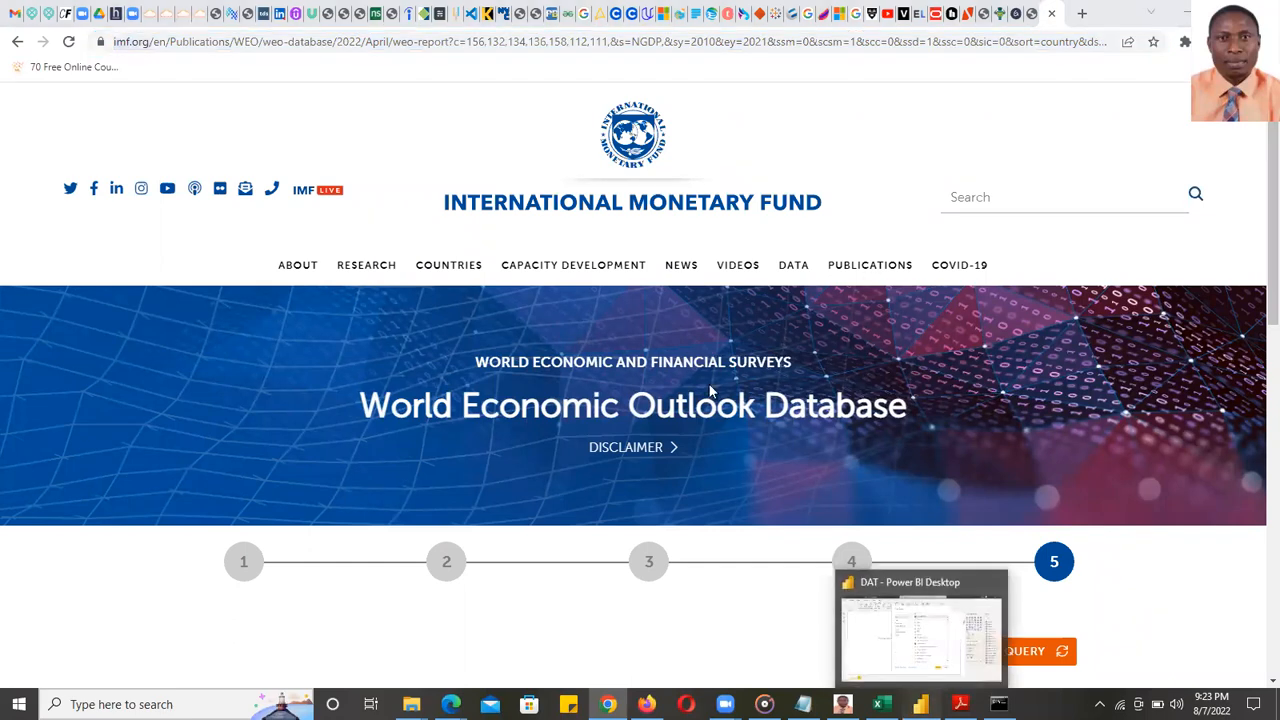
# - In Get Data, pick Web from the Other category and connect to it
pyautogui.moveTo(847, 204); pyautogui.dragTo(837, 440)
pyautogui.scroll(-10, 837, 443)
pyautogui.scroll(5, 826, 386)
pyautogui.scroll(10, 822, 350)
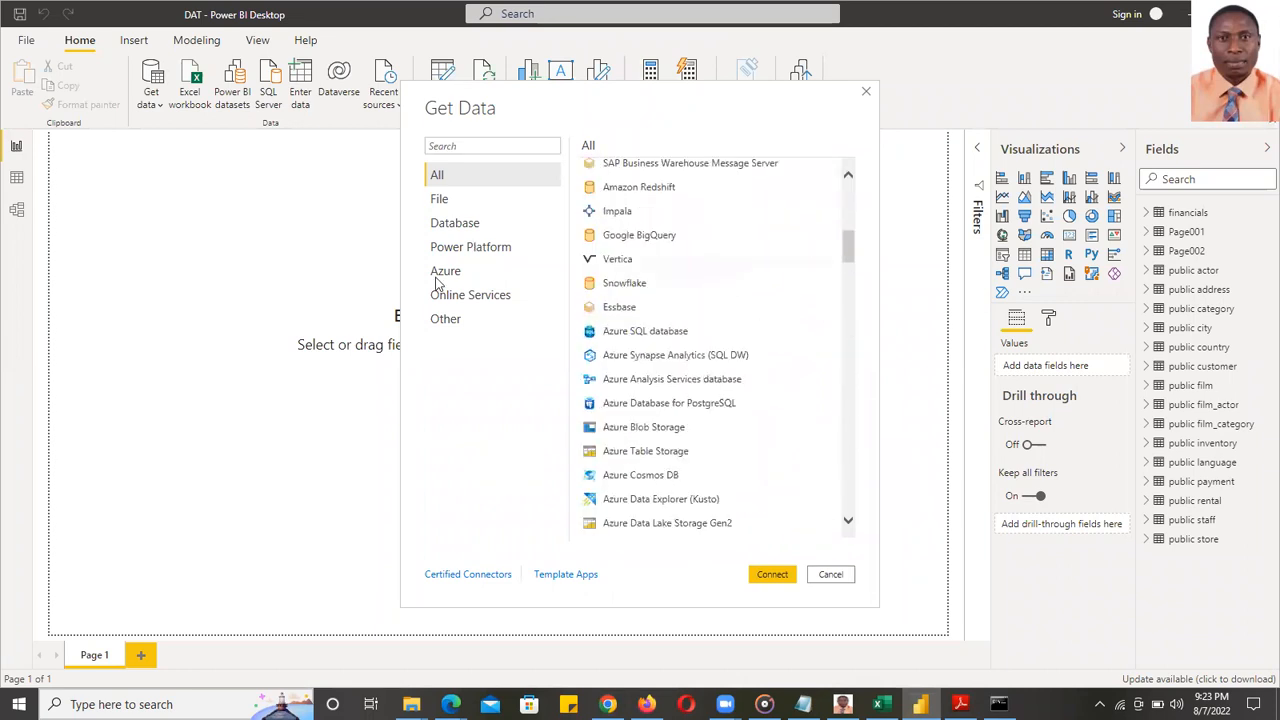
pyautogui.click(455, 320)
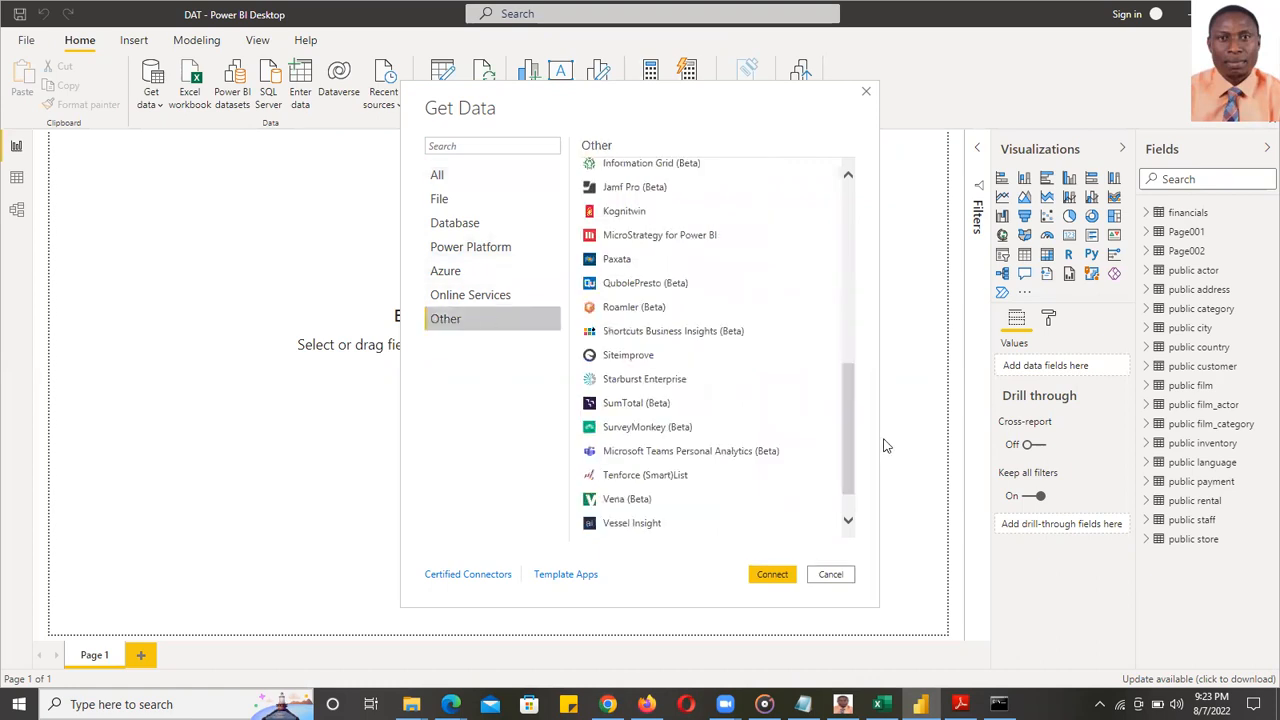
pyautogui.scroll(10, 857, 300)
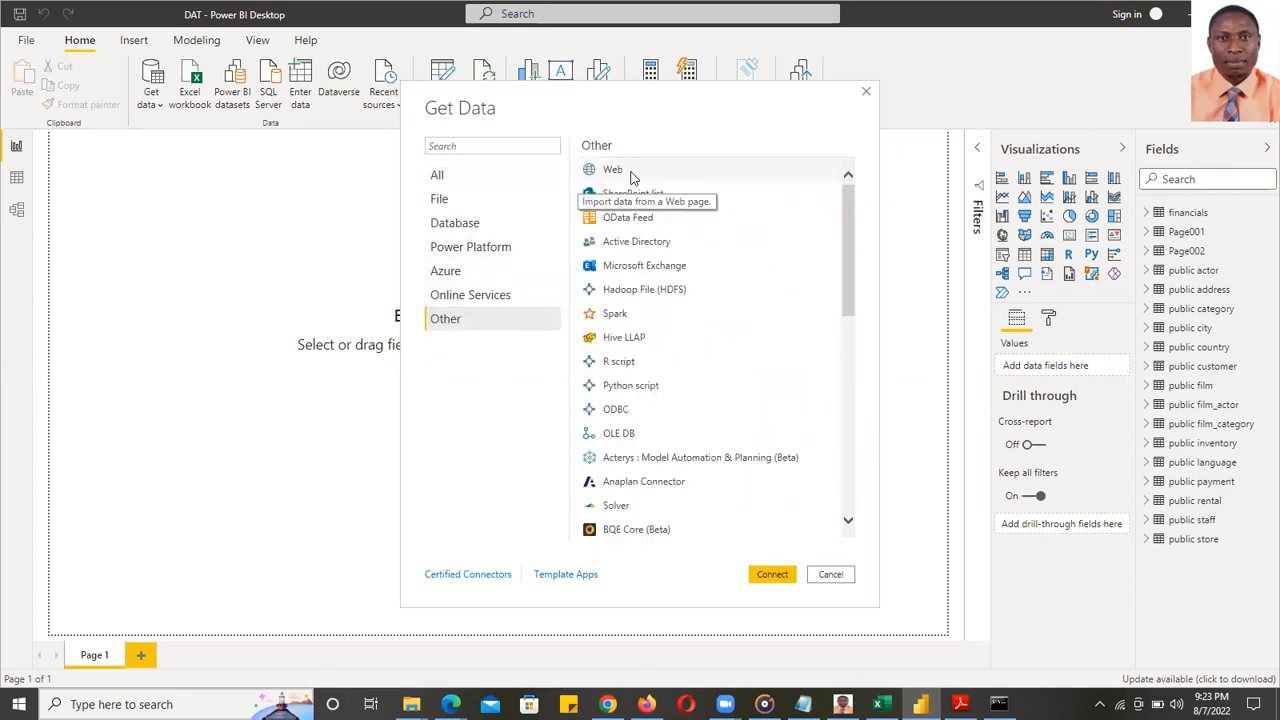
pyautogui.click(632, 172)
pyautogui.click(778, 575)
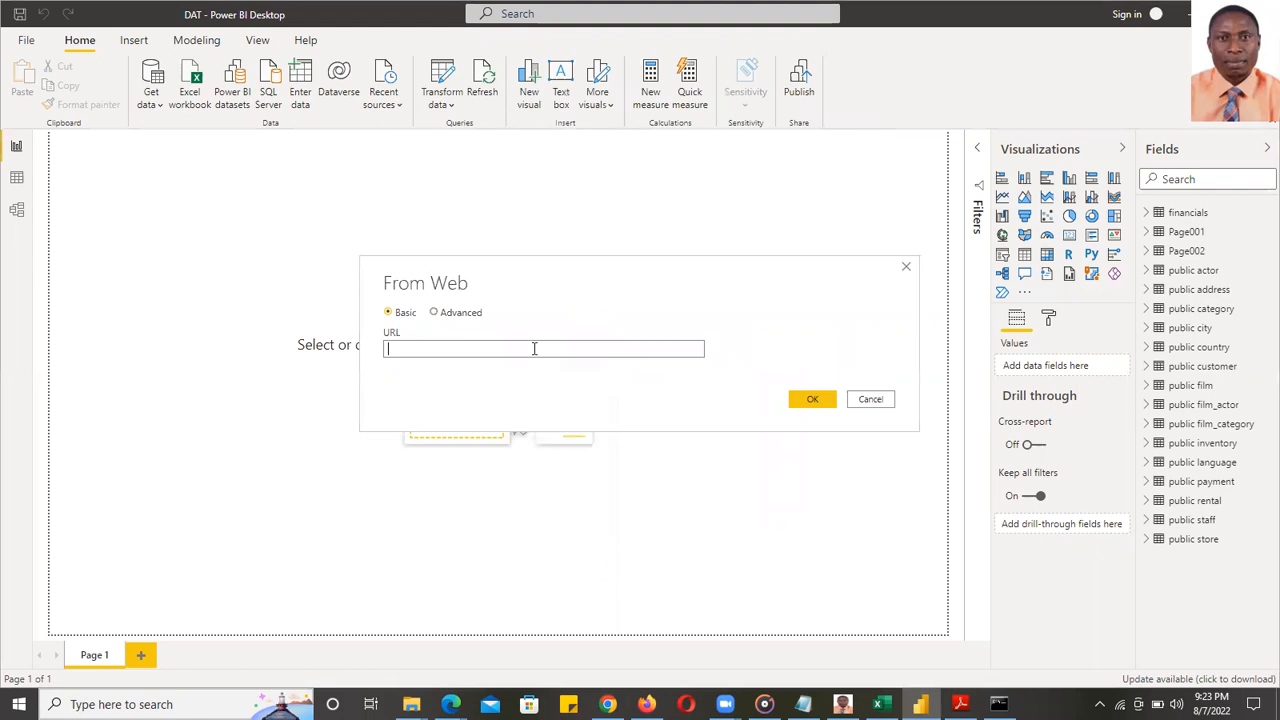
# - Paste the IMF report URL into From Web and submit it, then bring up the Zoom windows
pyautogui.hotkey('ctrl', 'v')
pyautogui.click(808, 400)
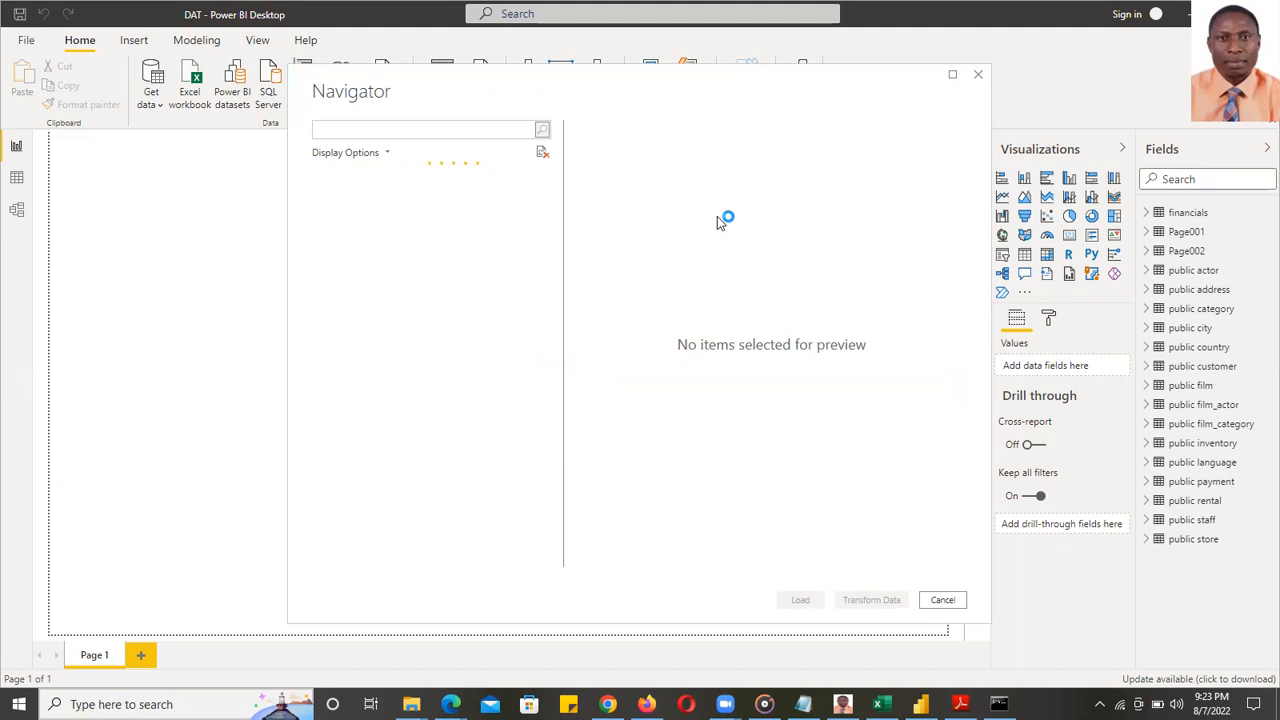
pyautogui.moveTo(725, 704)
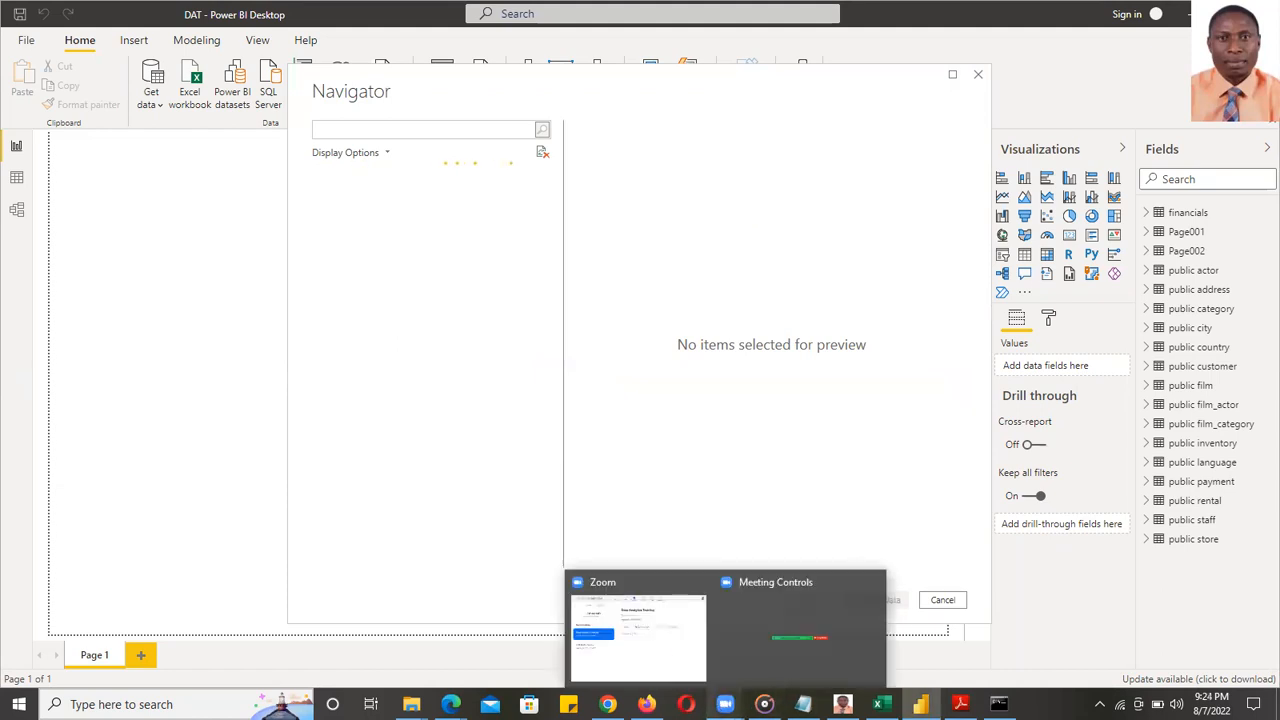
pyautogui.click(725, 704)
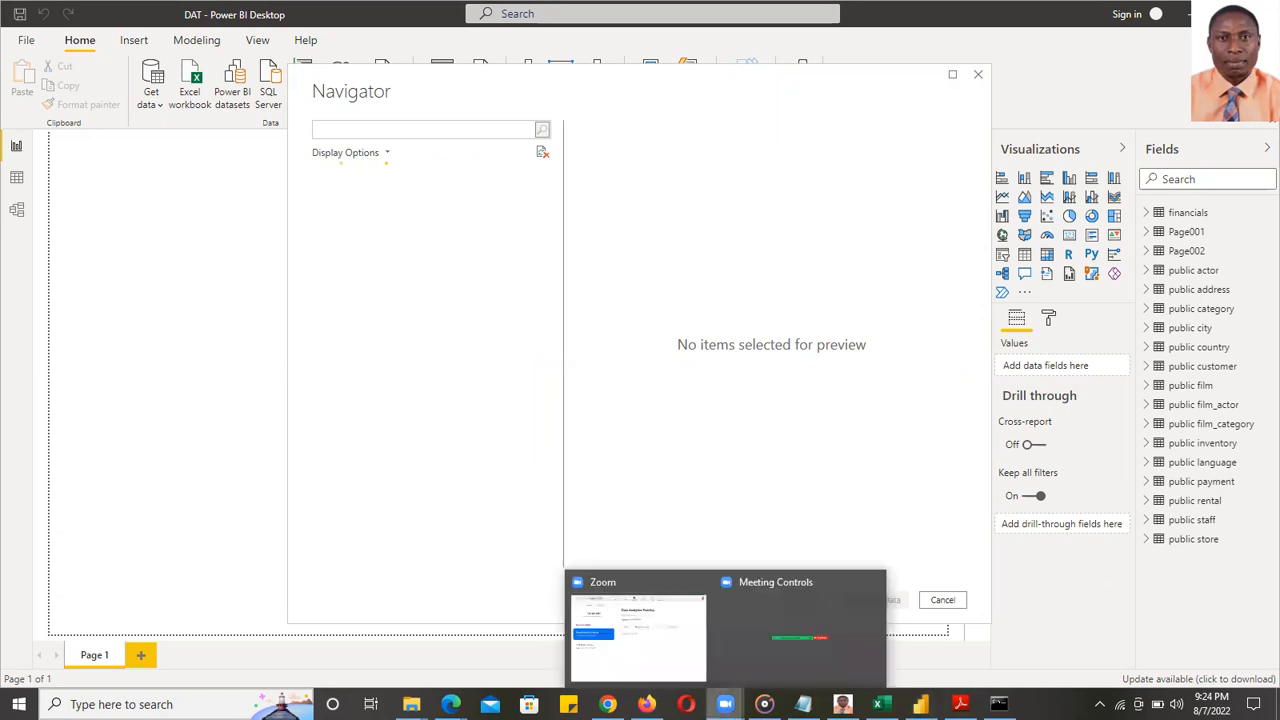
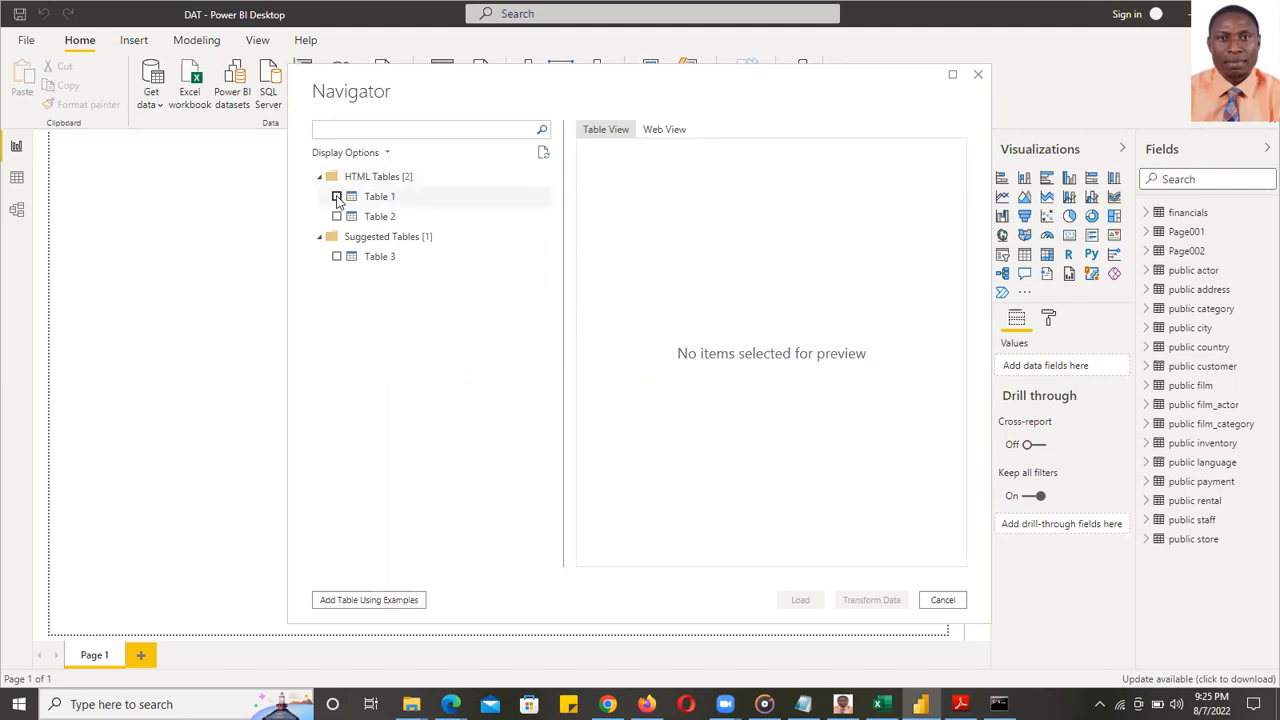
# - Check Table 1 in the Navigator, browse its preview, and close the navigator
pyautogui.click(420, 204)
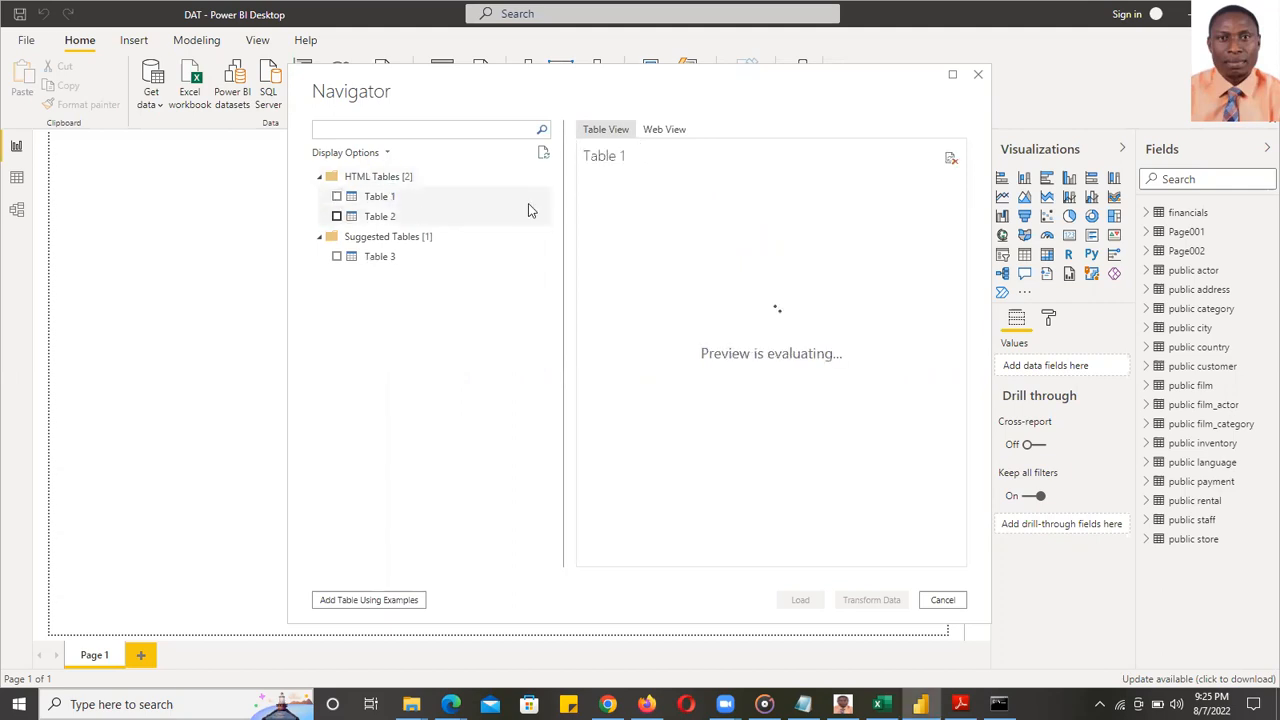
pyautogui.click(337, 198)
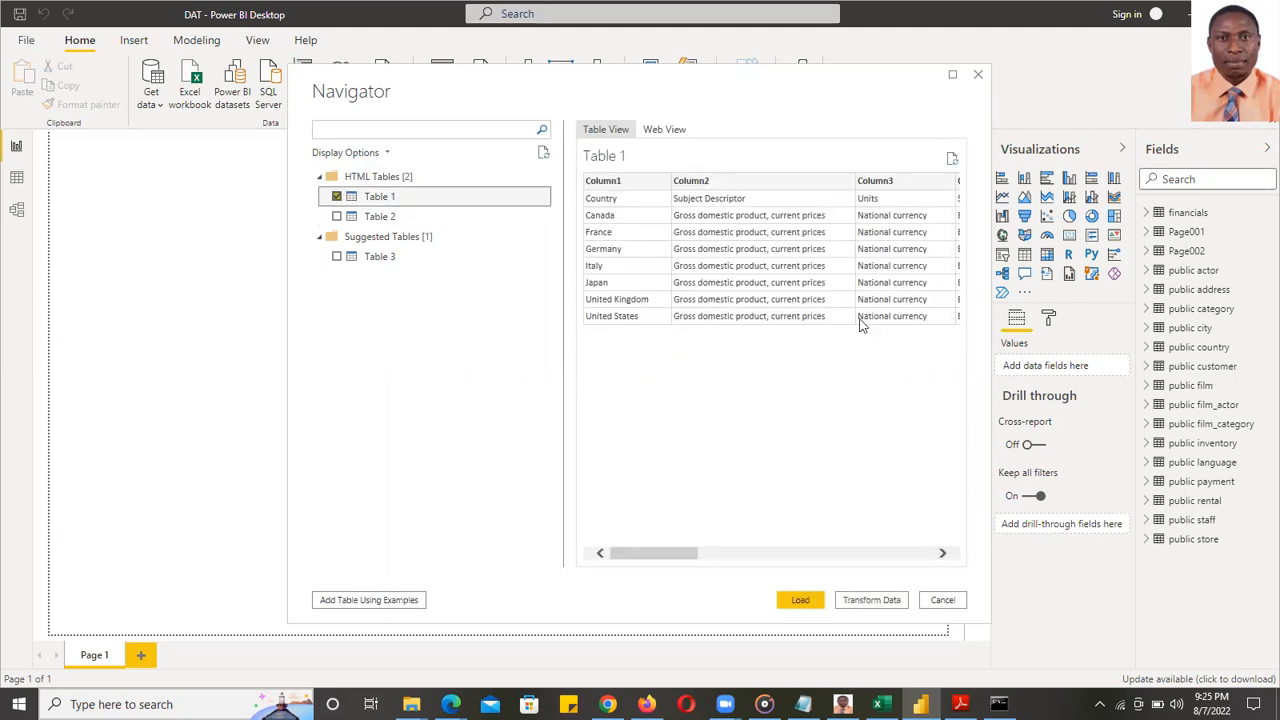
pyautogui.moveTo(667, 553); pyautogui.dragTo(920, 558)
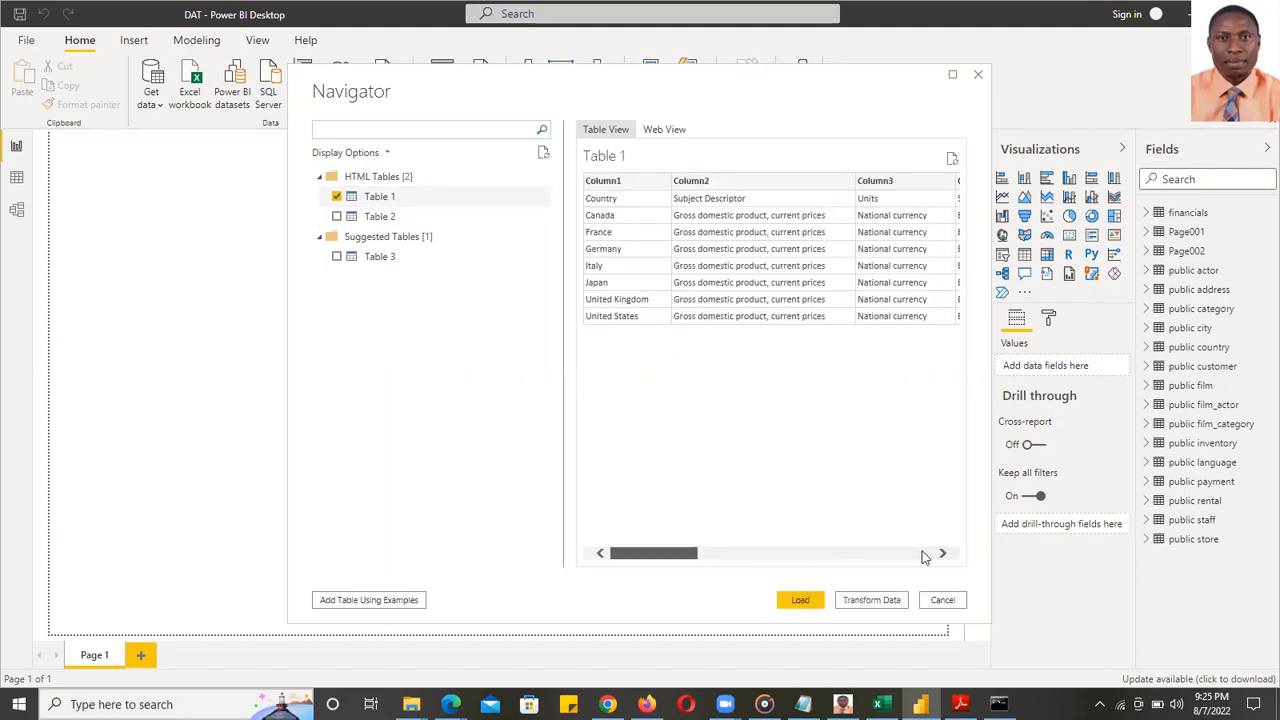
pyautogui.click(620, 557)
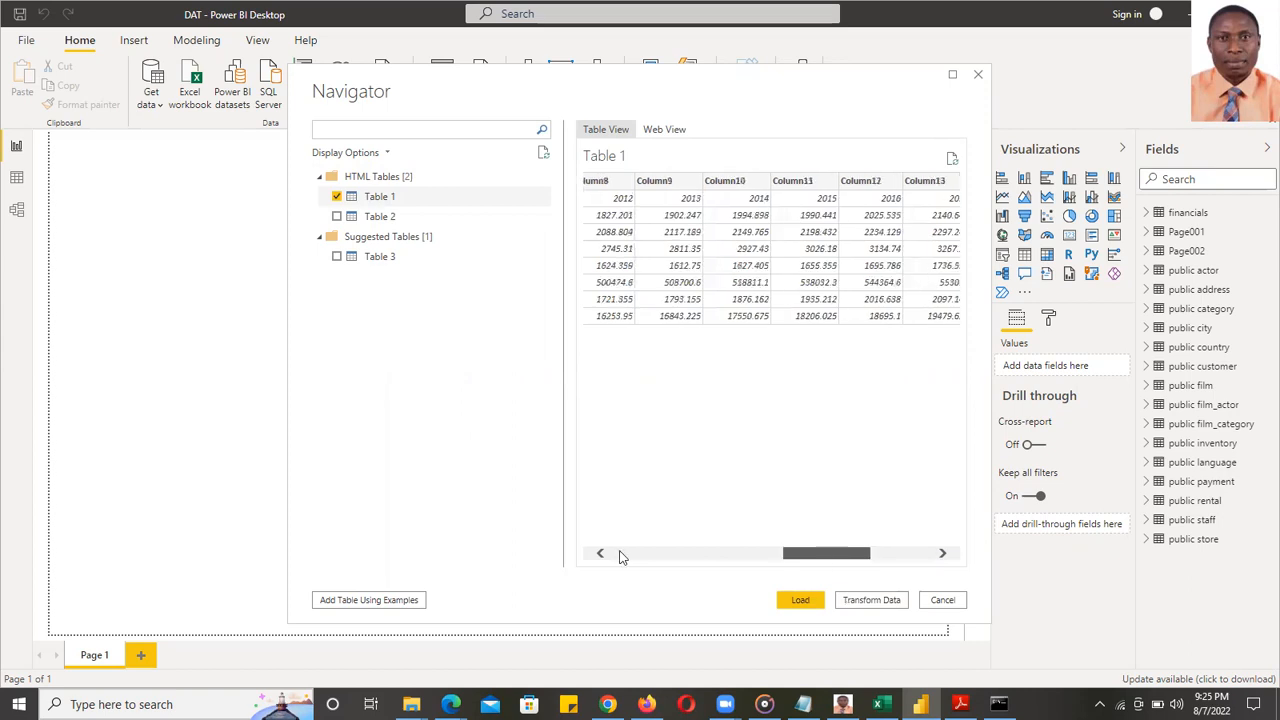
pyautogui.moveTo(808, 553); pyautogui.dragTo(564, 551)
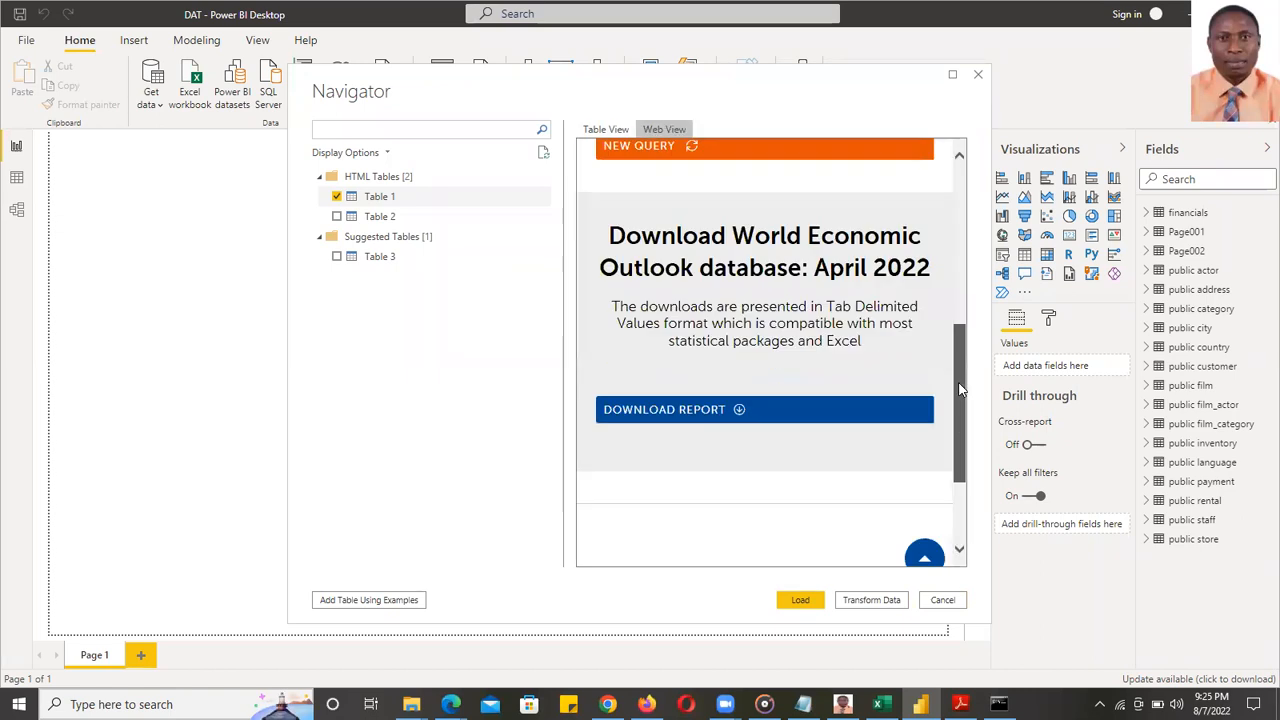
pyautogui.moveTo(961, 389); pyautogui.dragTo(866, 599)
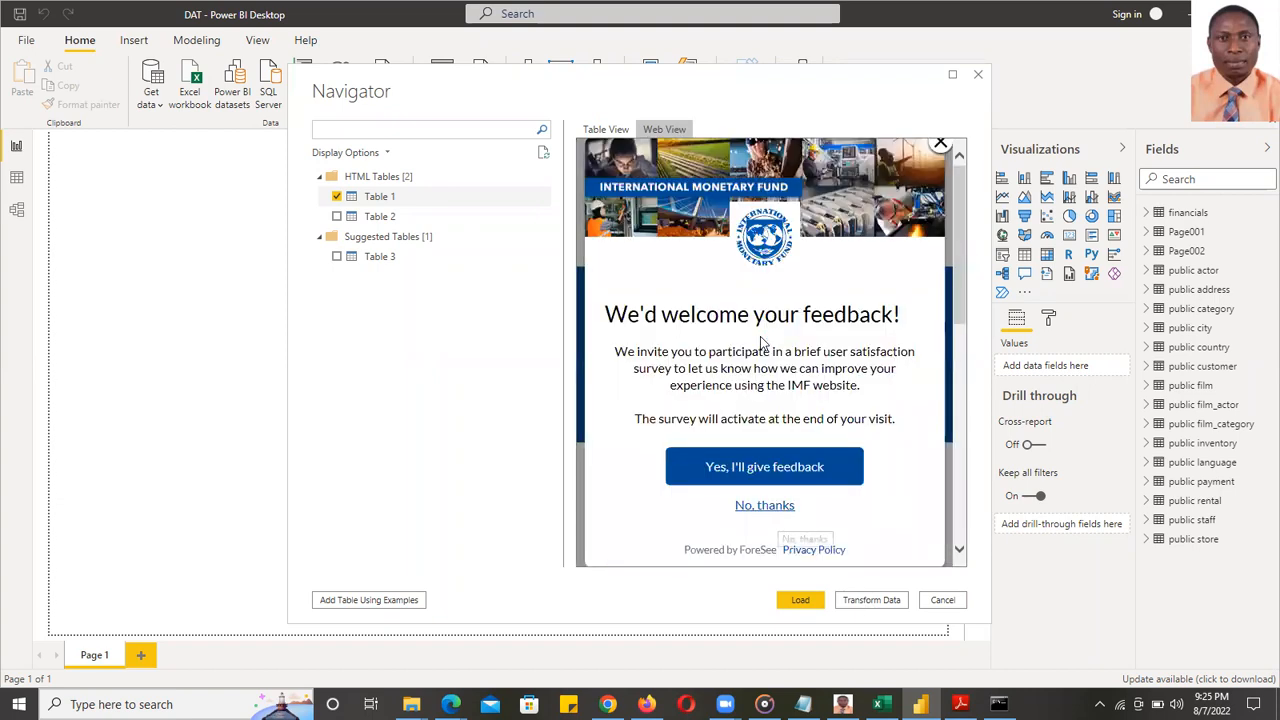
pyautogui.scroll(-5, 774, 306)
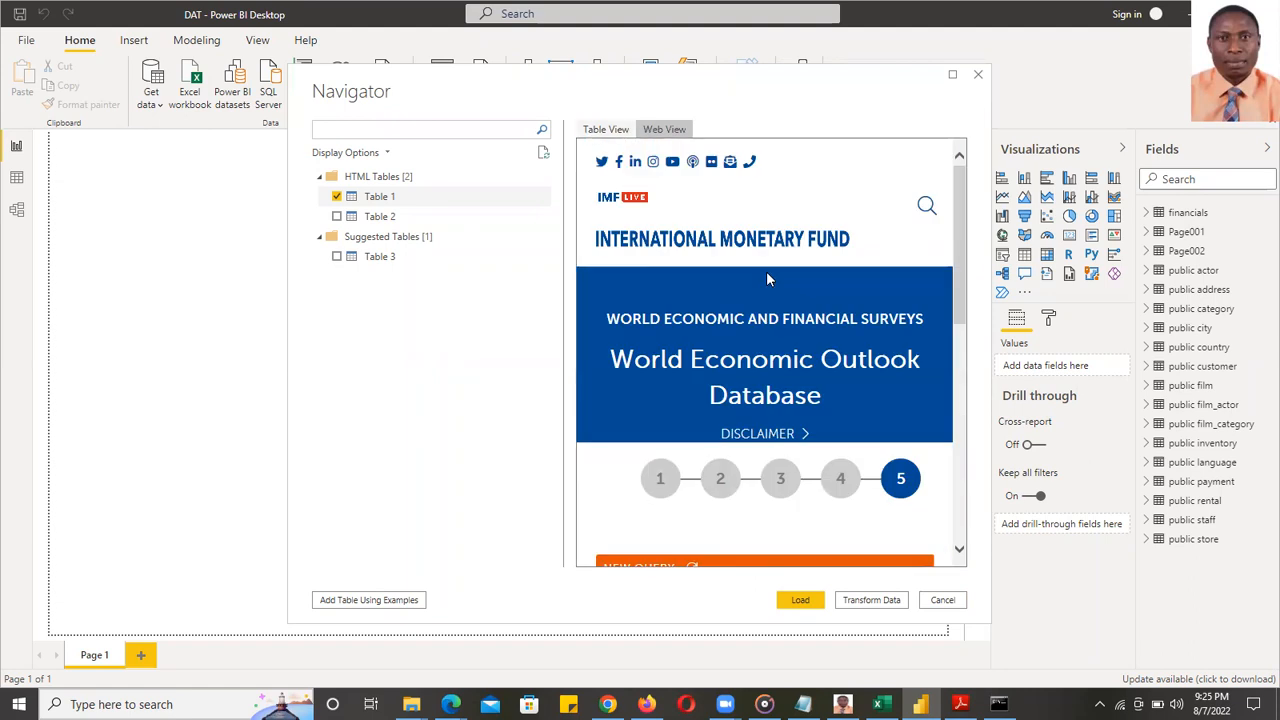
pyautogui.hscroll(-4, 767, 279)
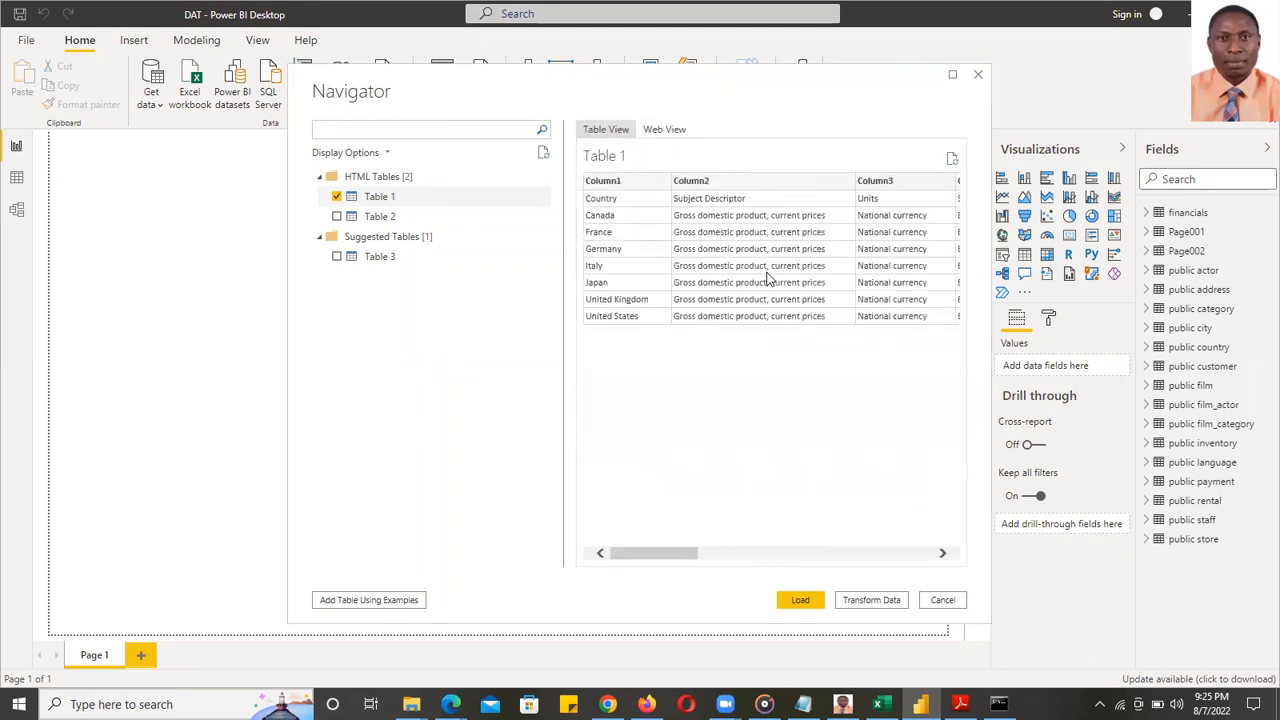
pyautogui.press('Escape')
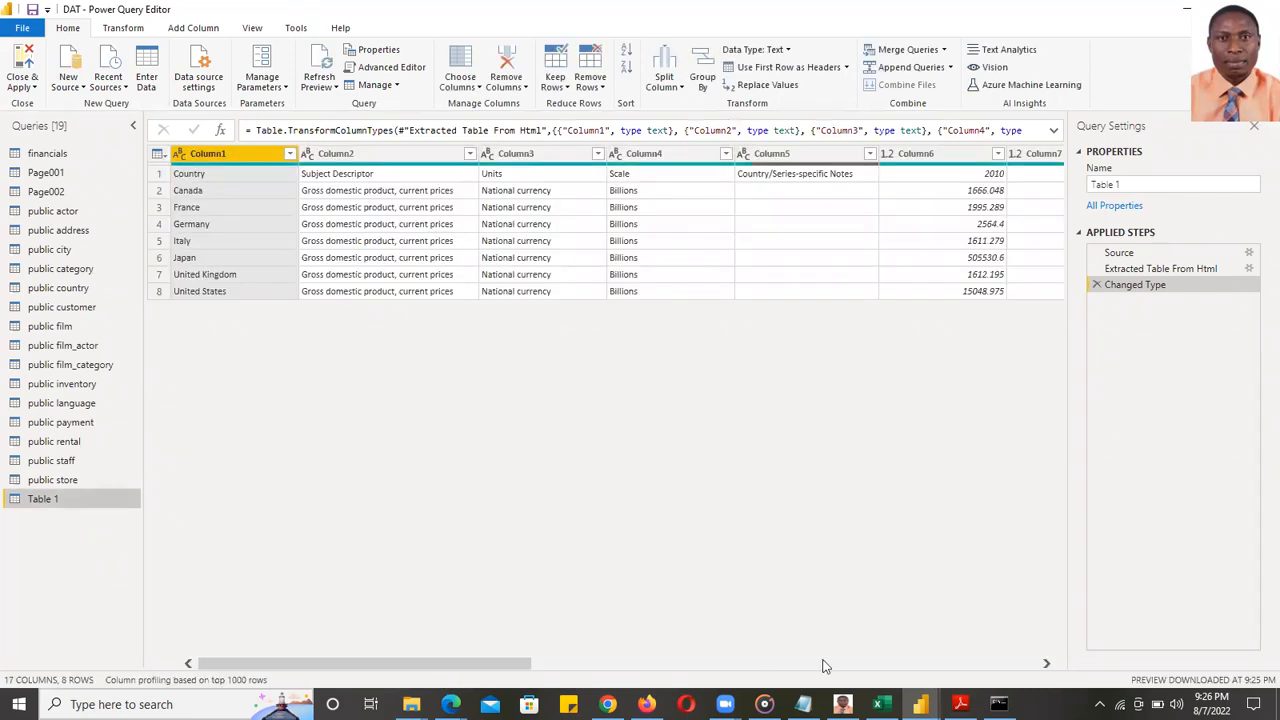
# - Scroll across Table 1's country GDP columns, then switch to the IMF web page
pyautogui.click(905, 663)
pyautogui.moveTo(948, 660); pyautogui.dragTo(282, 664)
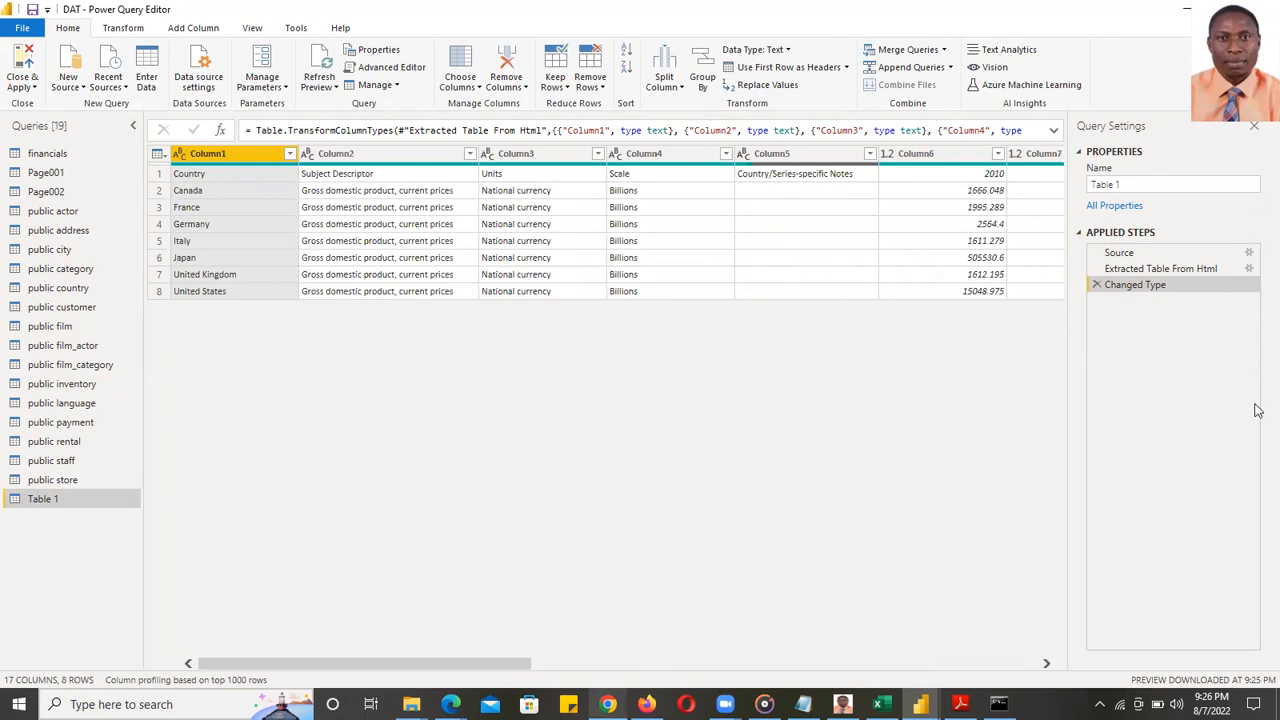
pyautogui.hotkey('alt', 'Tab')
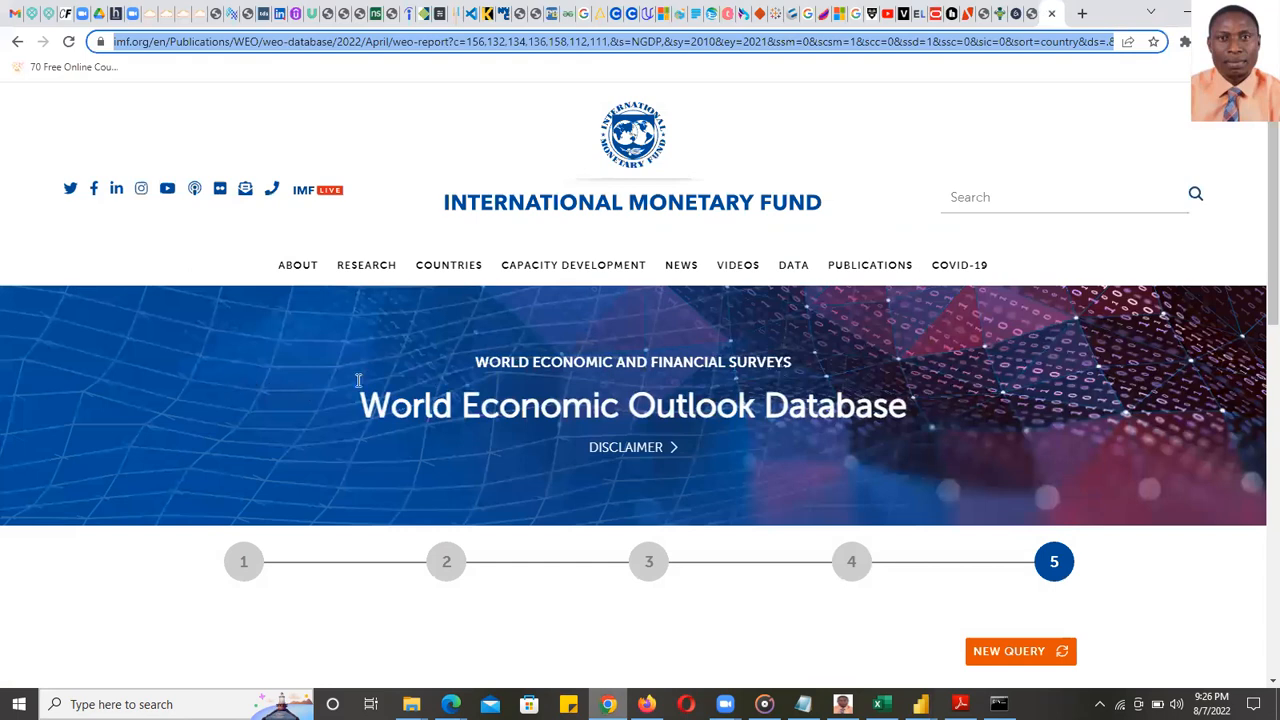
# - Scroll the IMF WEO page down to the report table
pyautogui.scroll(-5, 440, 379)
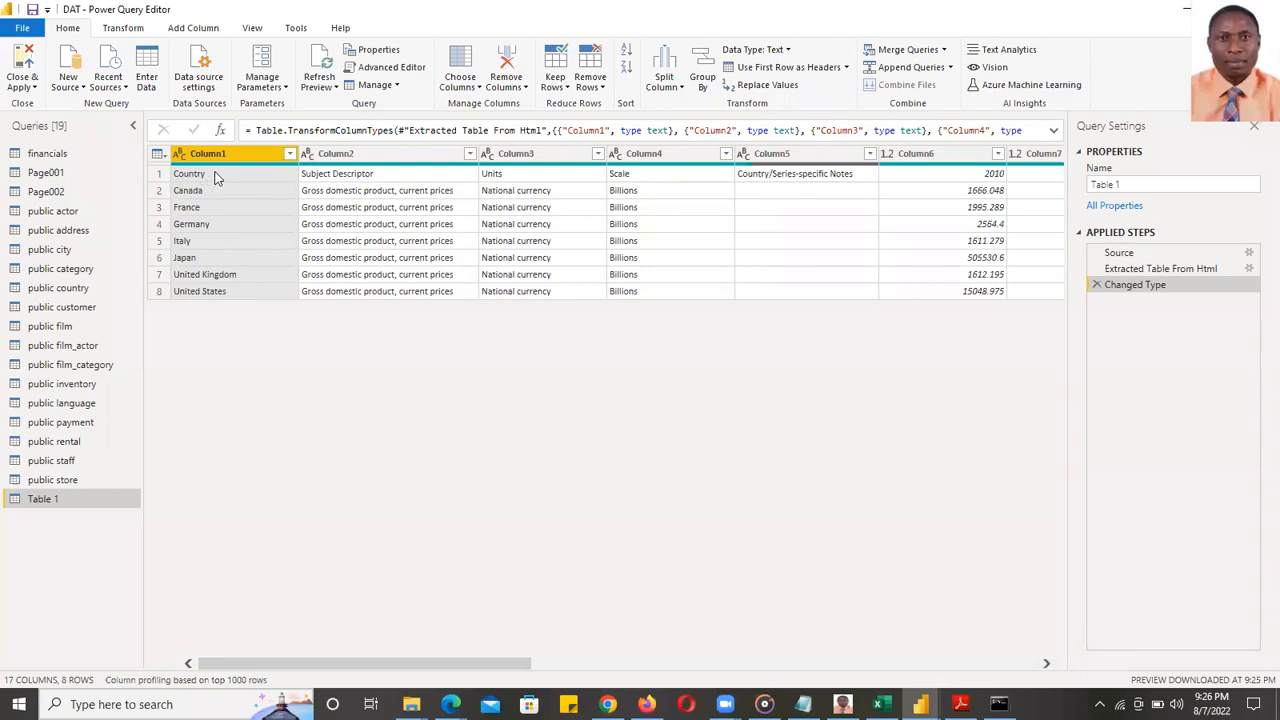
# - Promote Table 1's first row to headers and select the Units, Scale and Notes columns
pyautogui.click(222, 174)
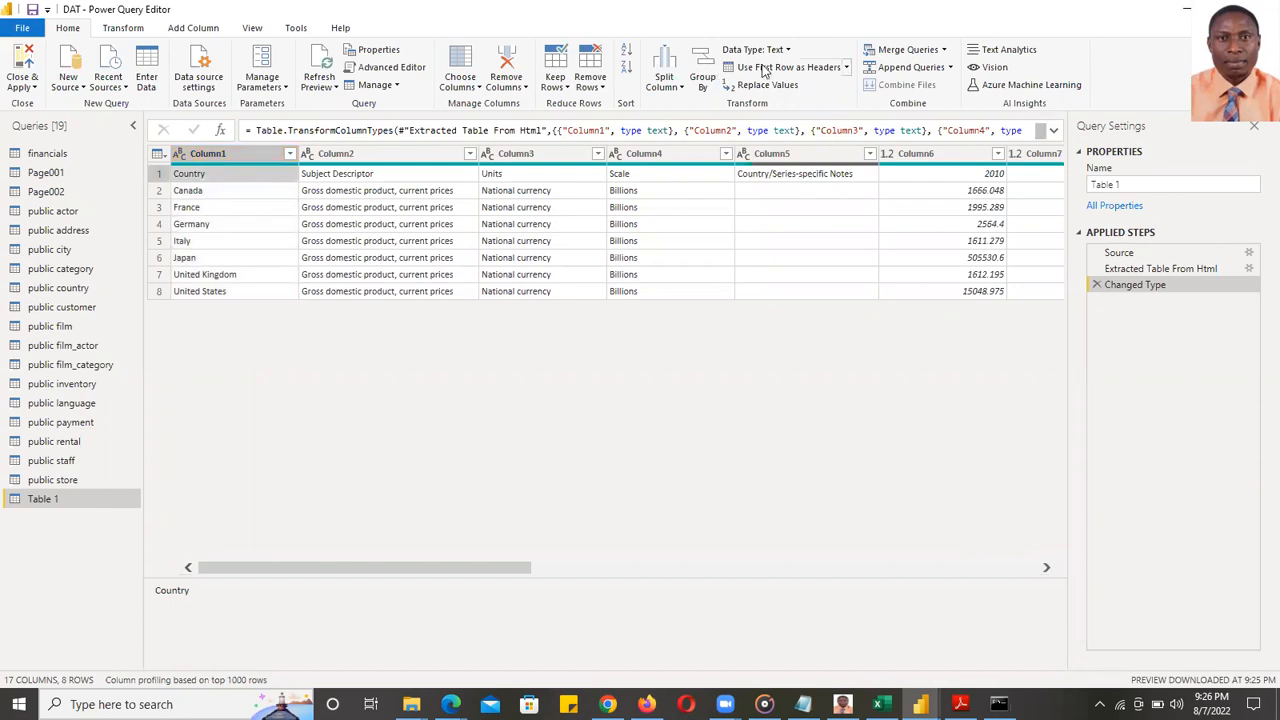
pyautogui.click(765, 68)
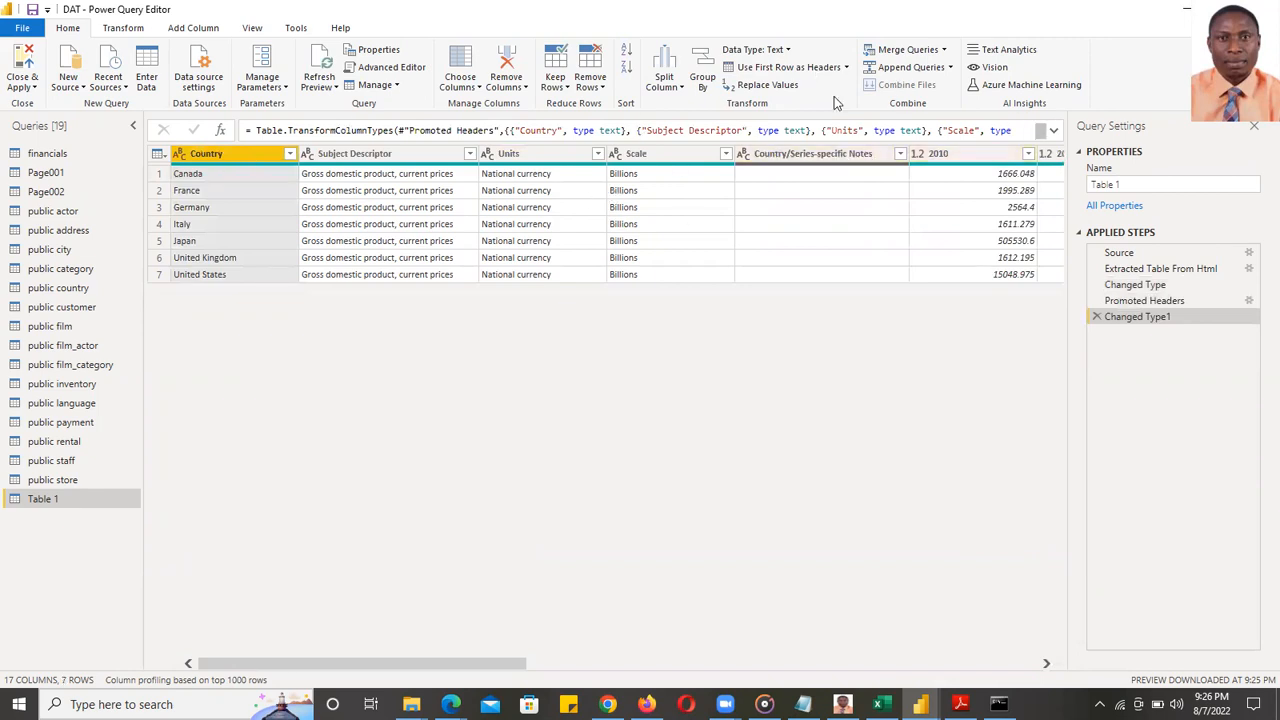
pyautogui.keyDown('ctrl'); pyautogui.click(529, 153); pyautogui.keyUp('ctrl')
pyautogui.keyDown('shift'); pyautogui.click(656, 151); pyautogui.keyUp('shift')
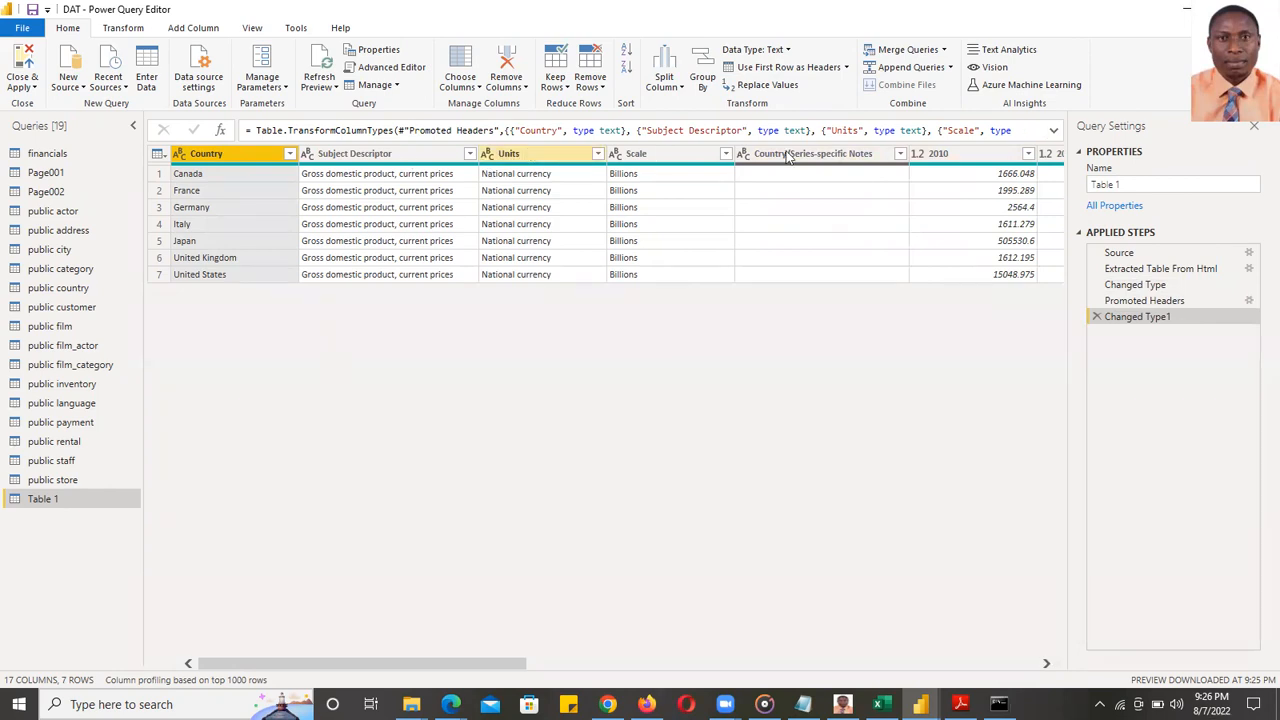
pyautogui.keyDown('ctrl'); pyautogui.click(810, 154); pyautogui.keyUp('ctrl')
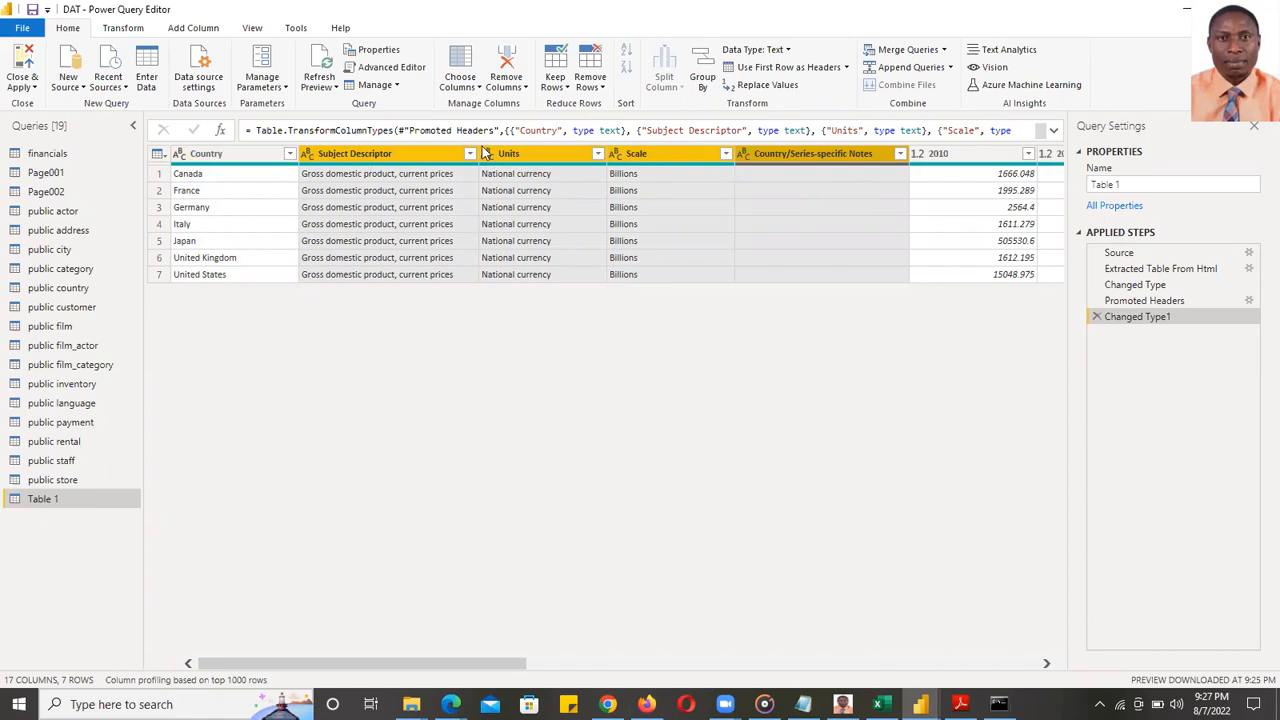
# - Remove the Subject Descriptor, Units, Scale and Country/Series-specific Notes columns
pyautogui.click(479, 88)
pyautogui.click(490, 104)
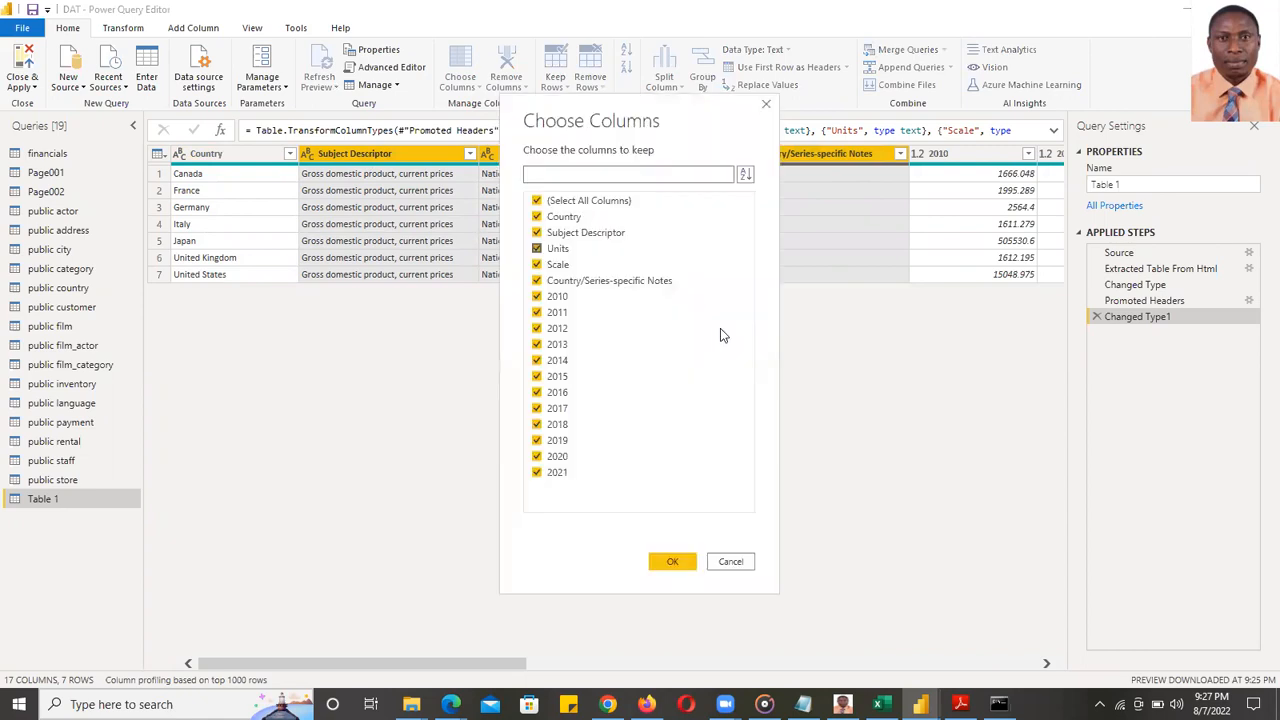
pyautogui.click(730, 563)
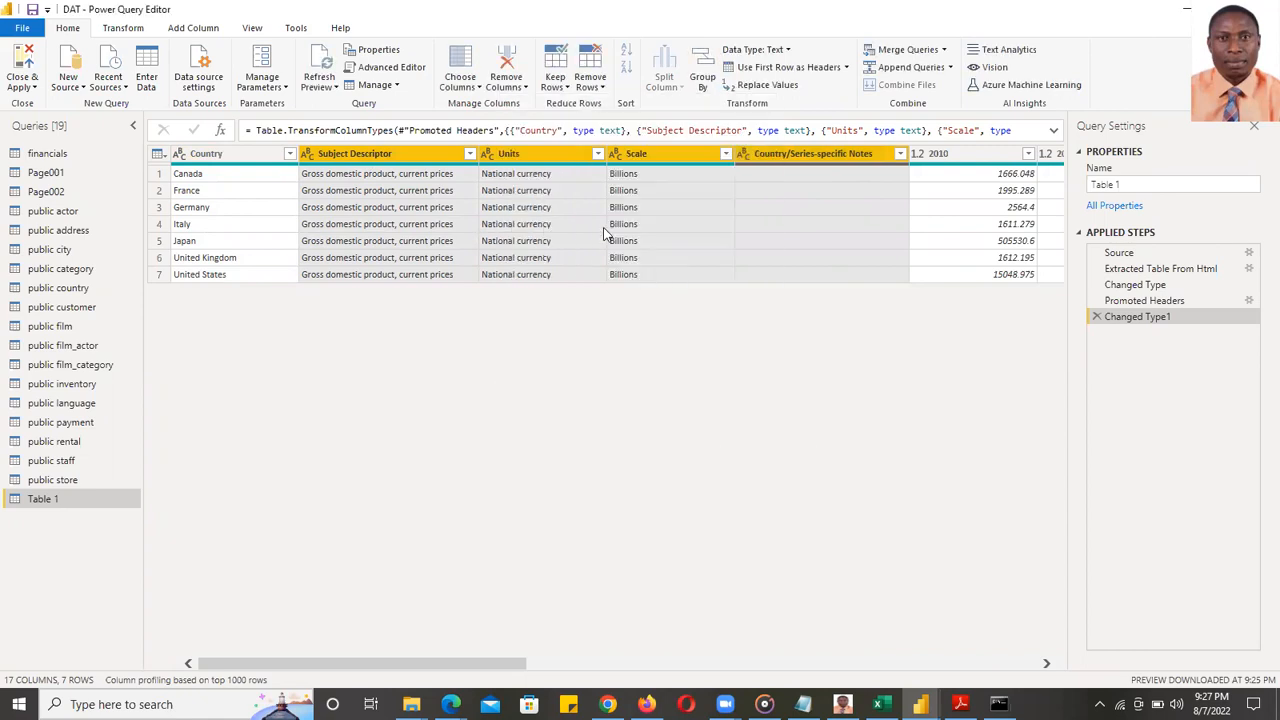
pyautogui.click(519, 88)
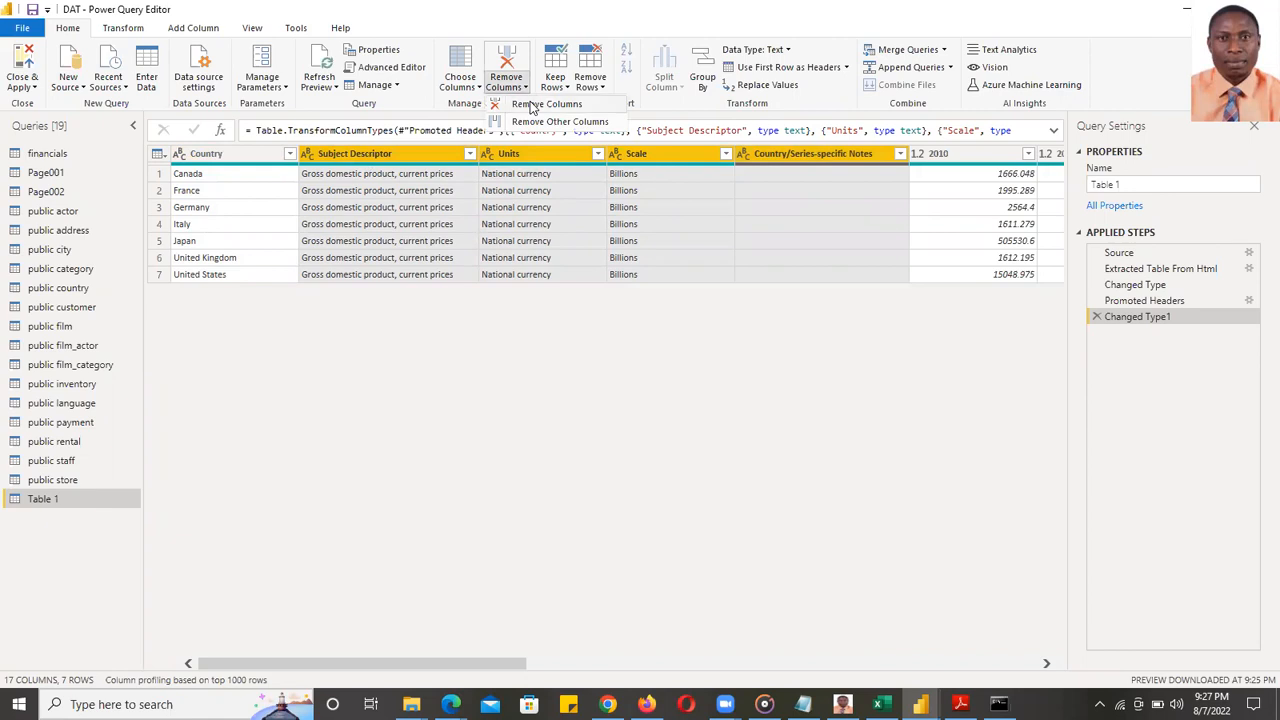
pyautogui.click(574, 372)
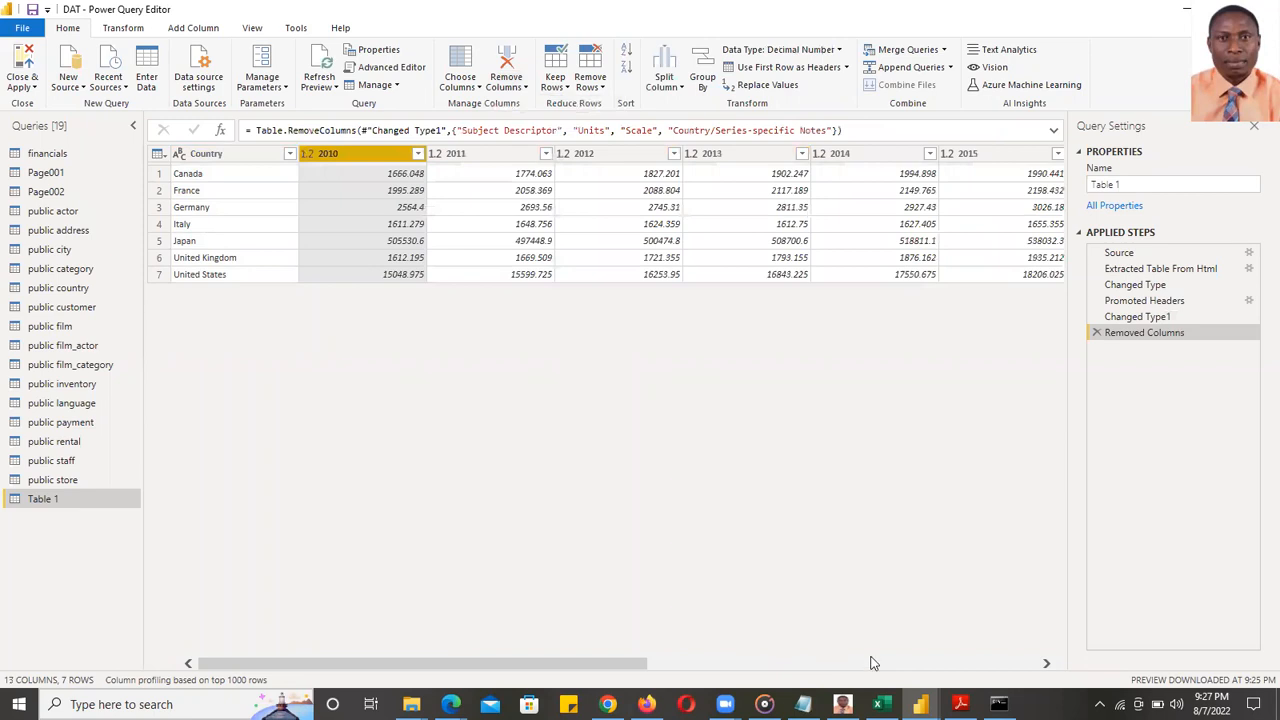
# - Select the year columns from 2010 through 2021
pyautogui.hscroll(5, 341, 361)
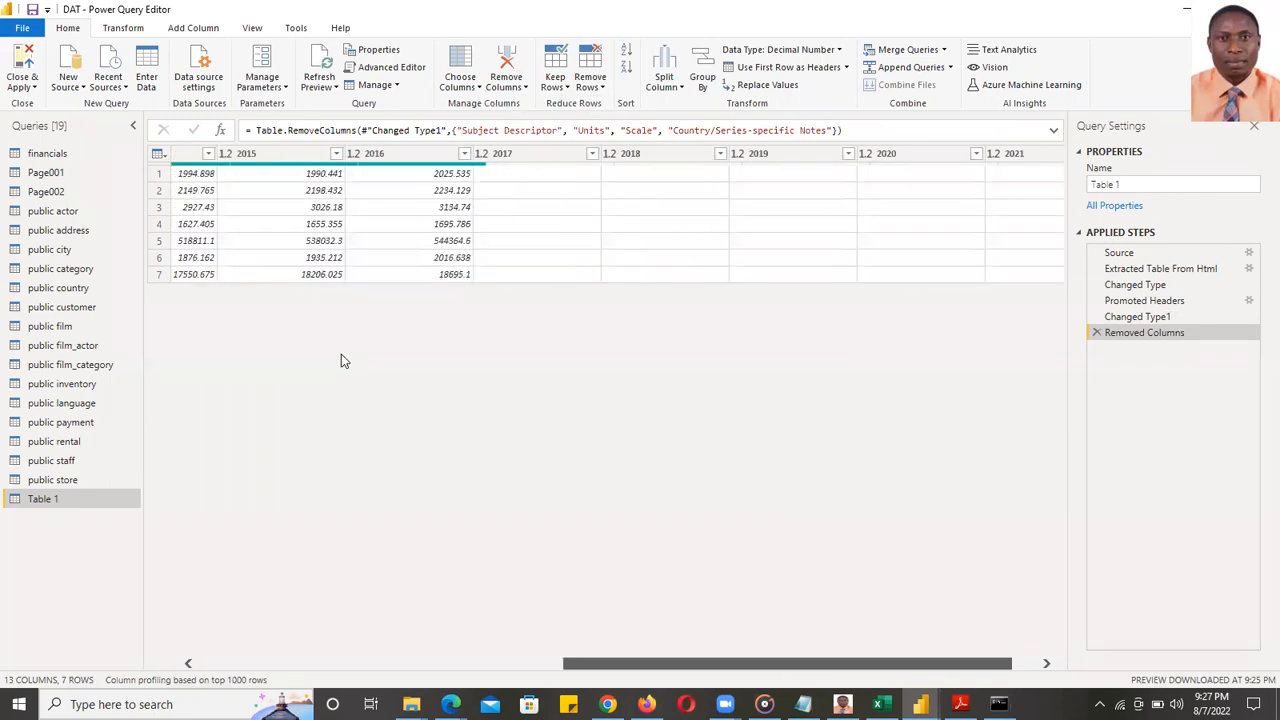
pyautogui.hscroll(-5, 211, 417)
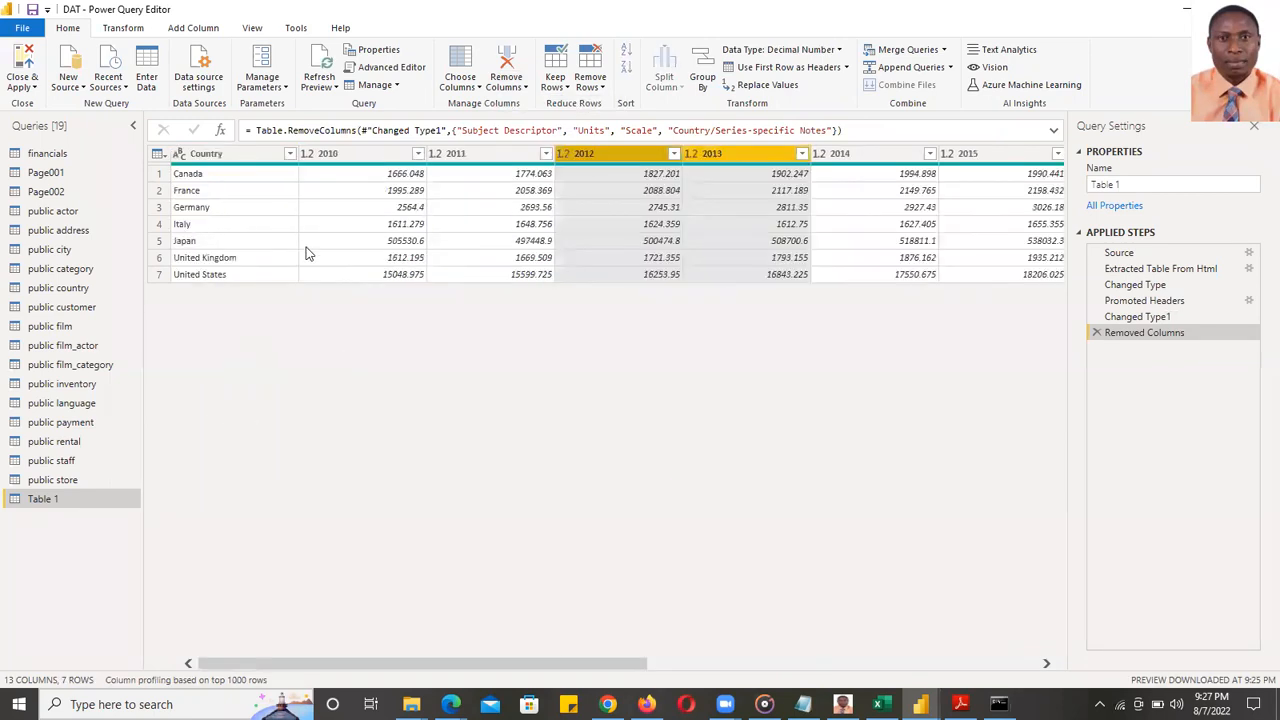
pyautogui.click(321, 159)
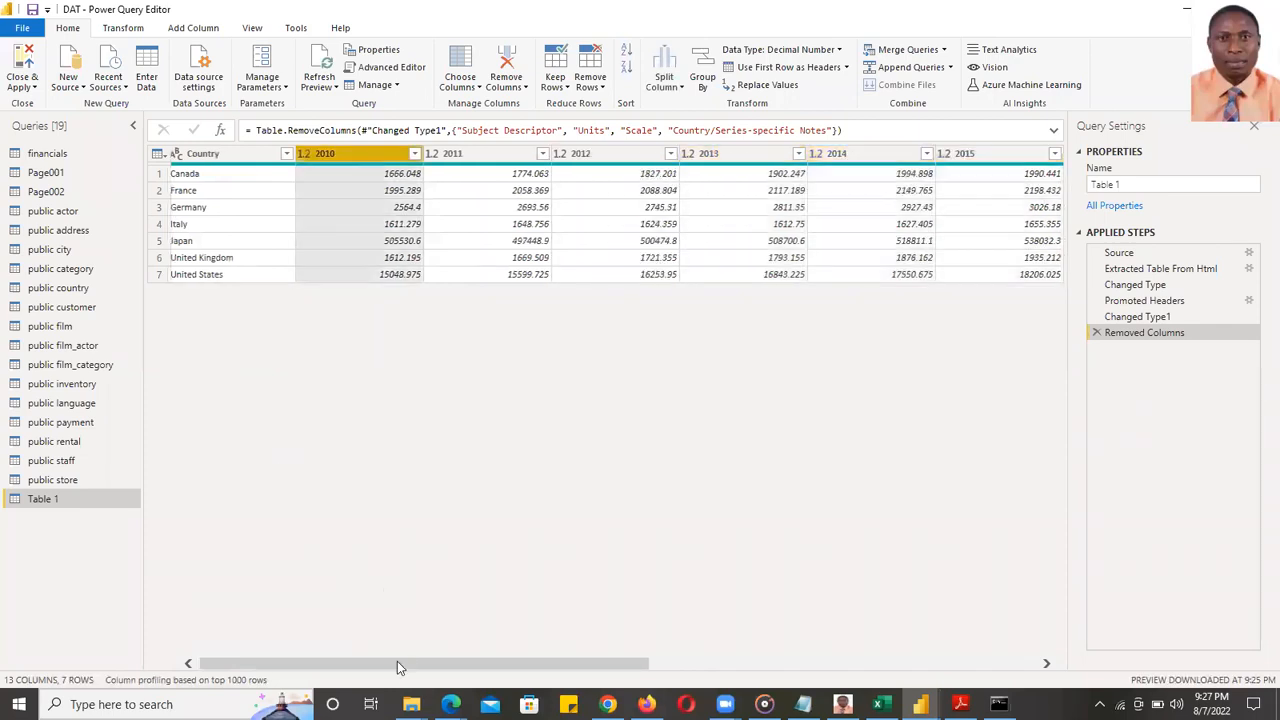
pyautogui.moveTo(426, 663); pyautogui.dragTo(820, 671)
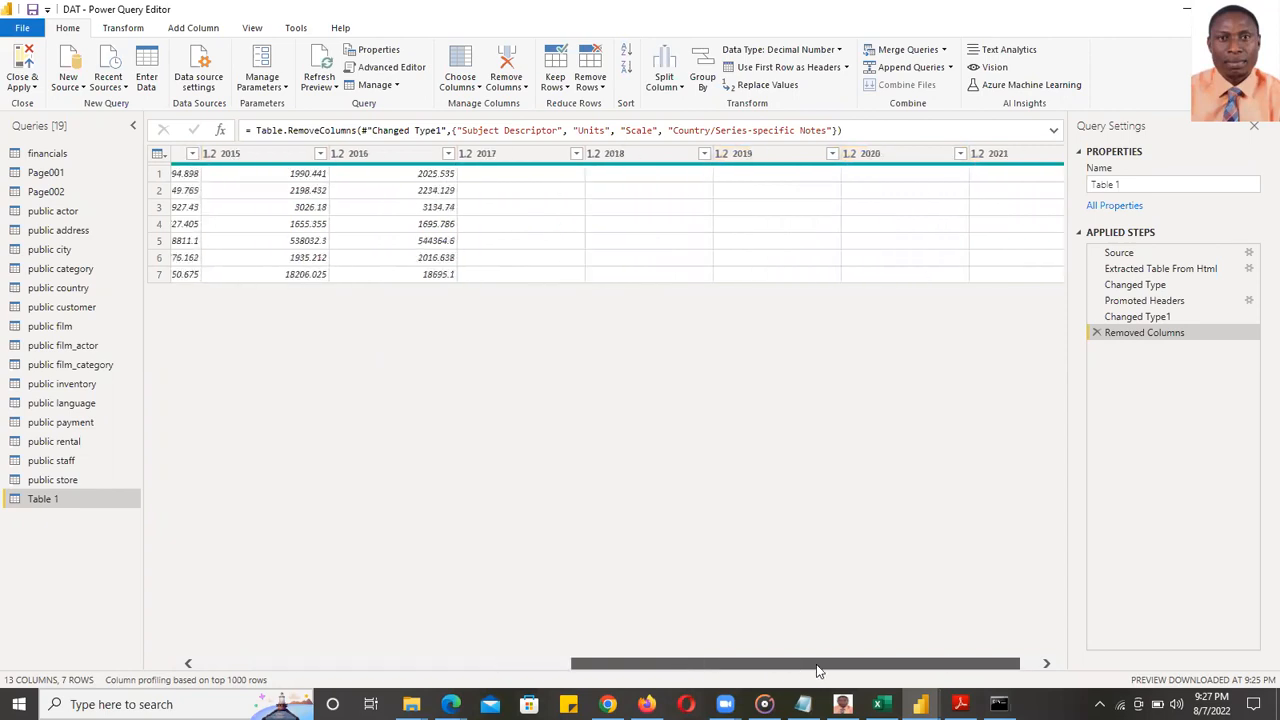
pyautogui.click(367, 665)
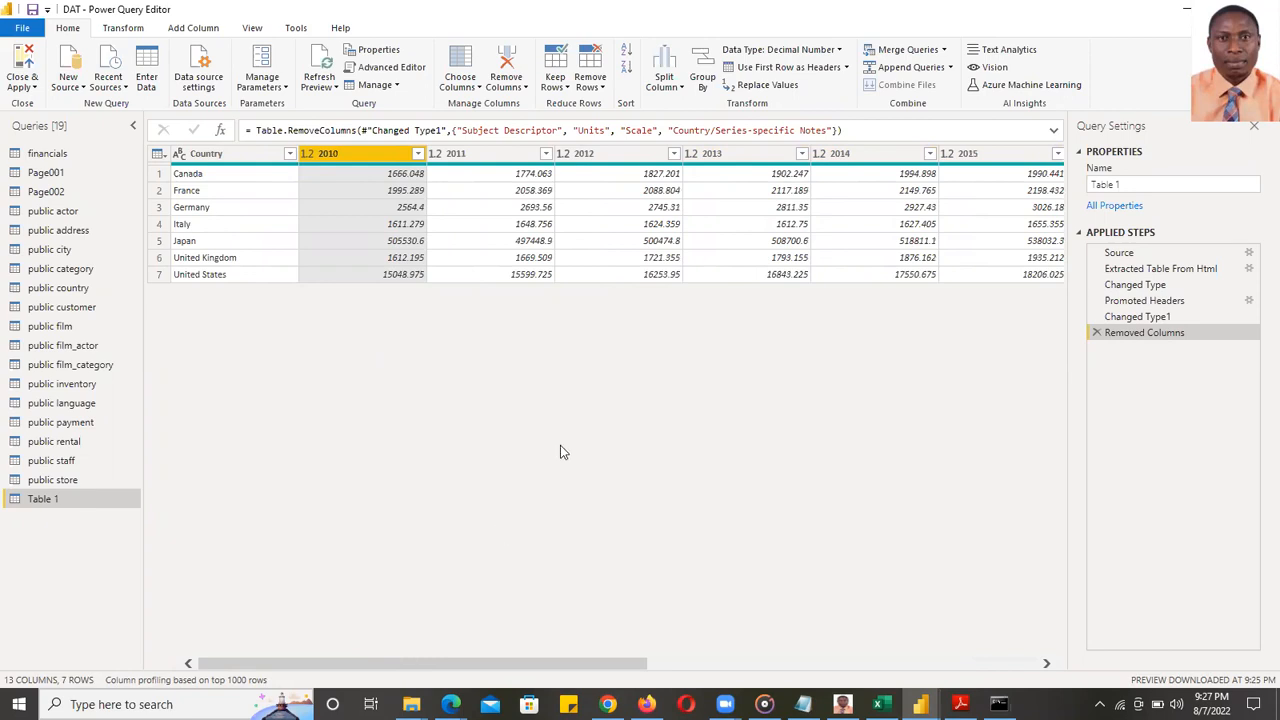
pyautogui.hotkey('shift', 'Right')
pyautogui.hotkey('shift', 'Right')
pyautogui.hotkey('shift', 'Right')
pyautogui.hotkey('shift', 'Right')
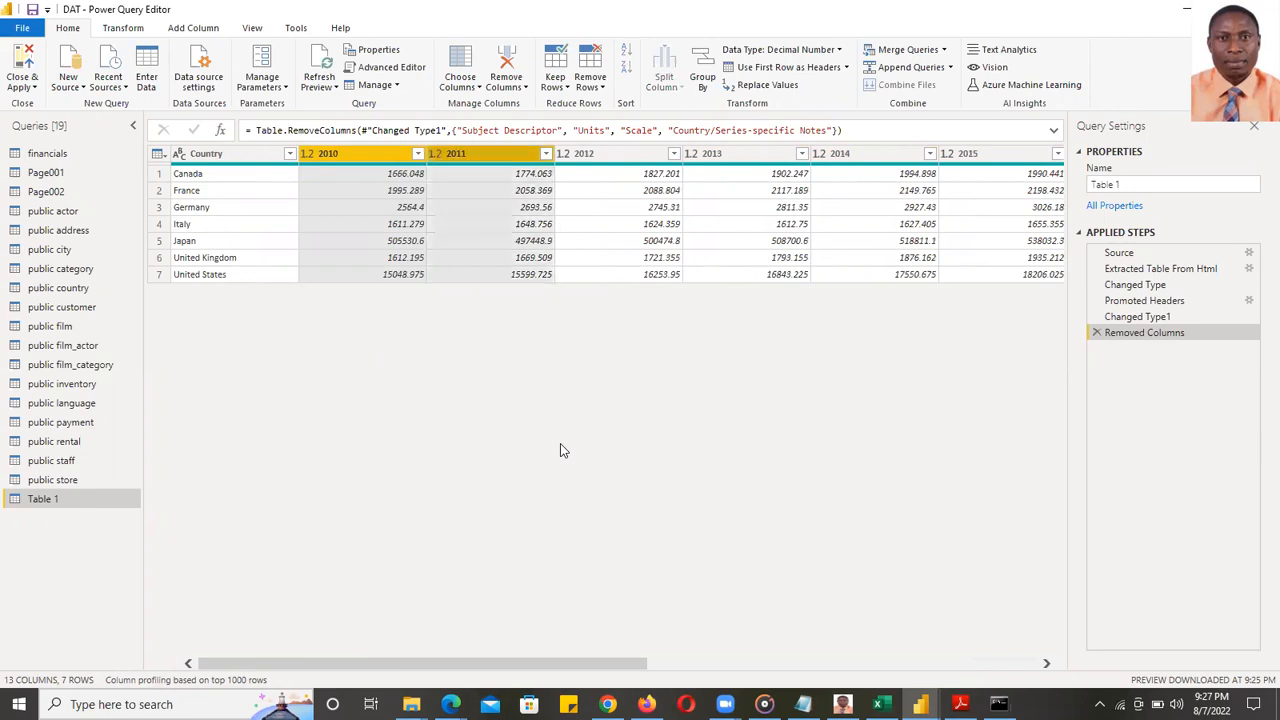
pyautogui.hotkey('shift', 'Right')
pyautogui.hotkey('shift', 'Right')
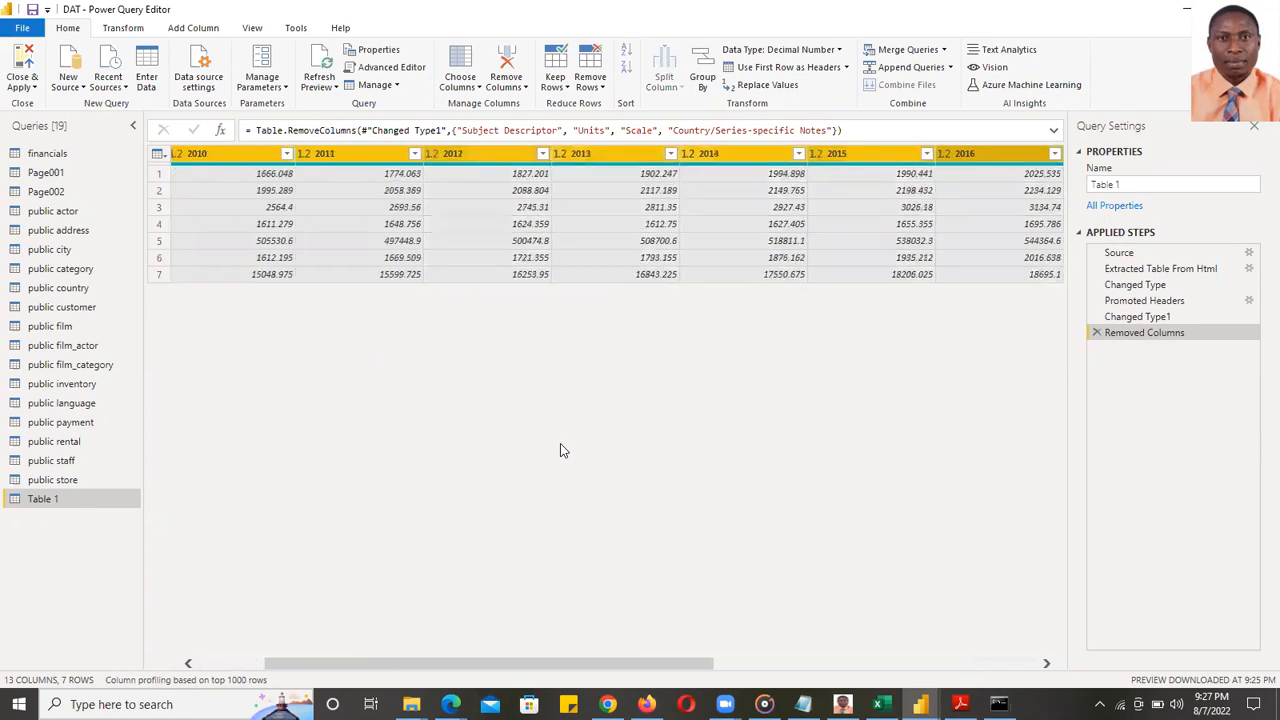
pyautogui.hotkey('shift', 'Right')
pyautogui.hotkey('shift', 'Right')
pyautogui.hotkey('shift', 'Right')
pyautogui.hotkey('shift', 'Right')
pyautogui.hotkey('shift', 'Right')
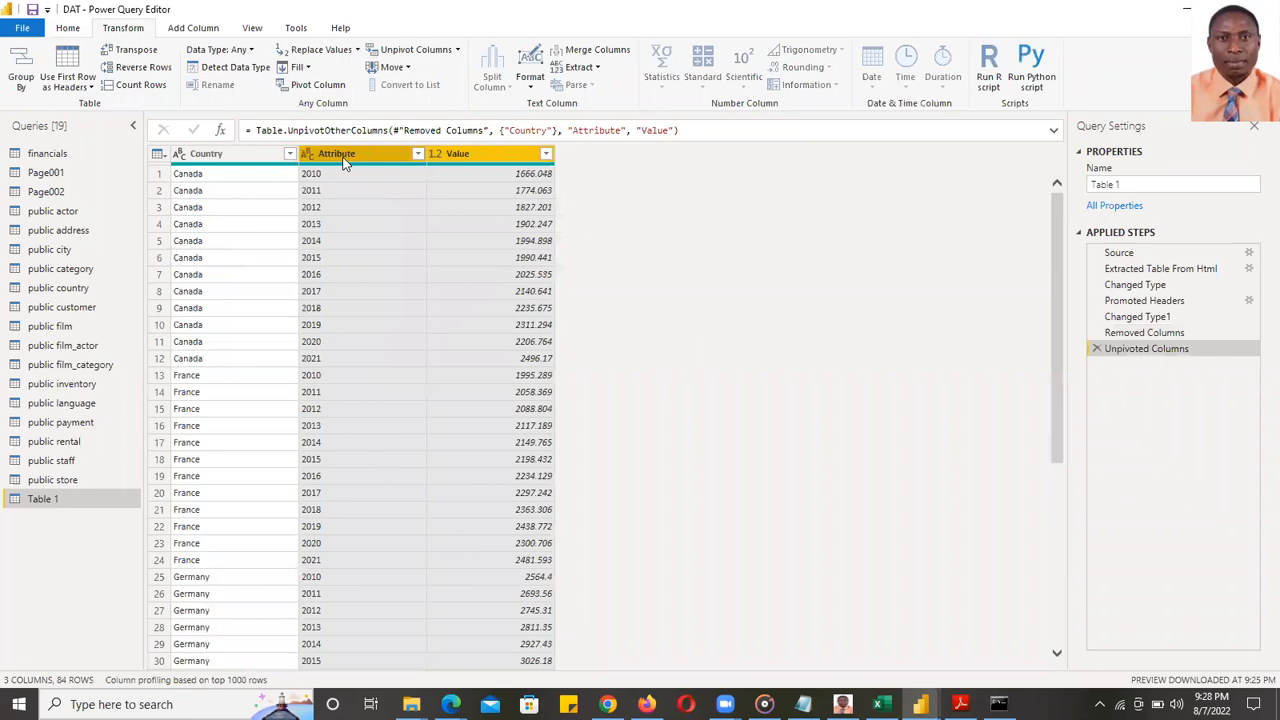
# - Rename Attribute to Years and Value to GDP, and set Years to Whole Number
pyautogui.scroll(-5, 349, 156)
pyautogui.scroll(5, 365, 155)
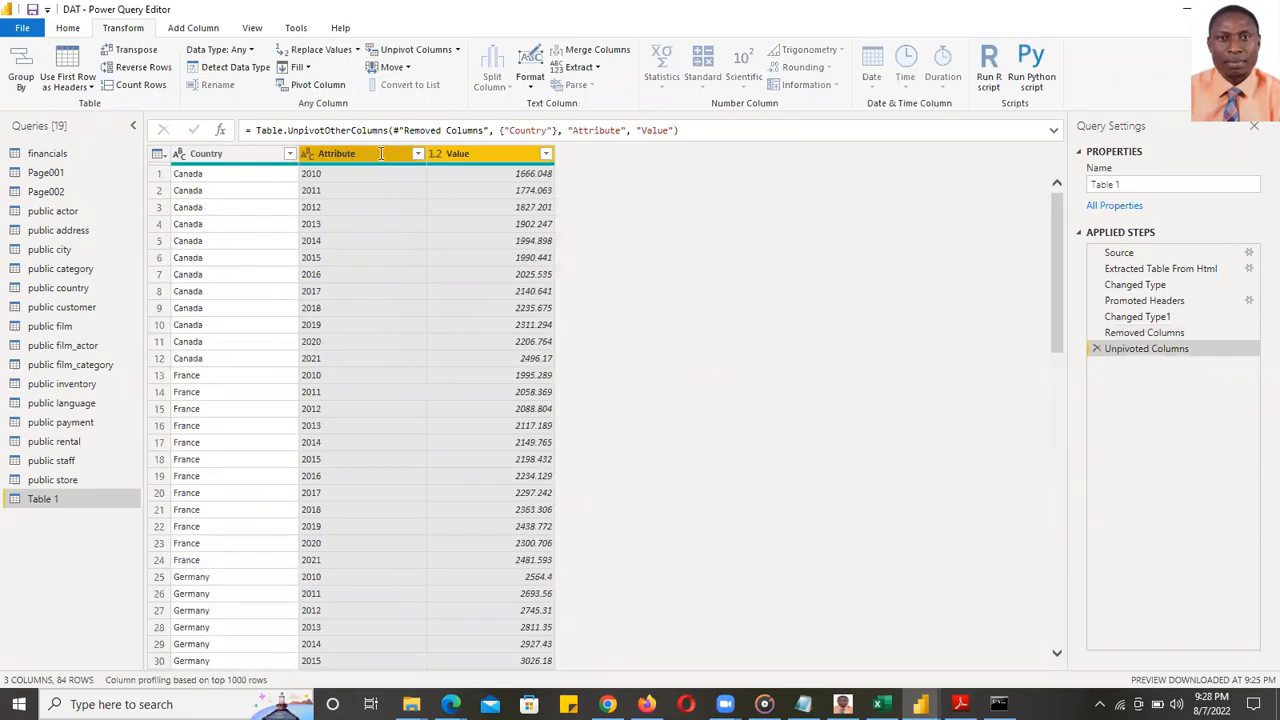
pyautogui.doubleClick(380, 153)
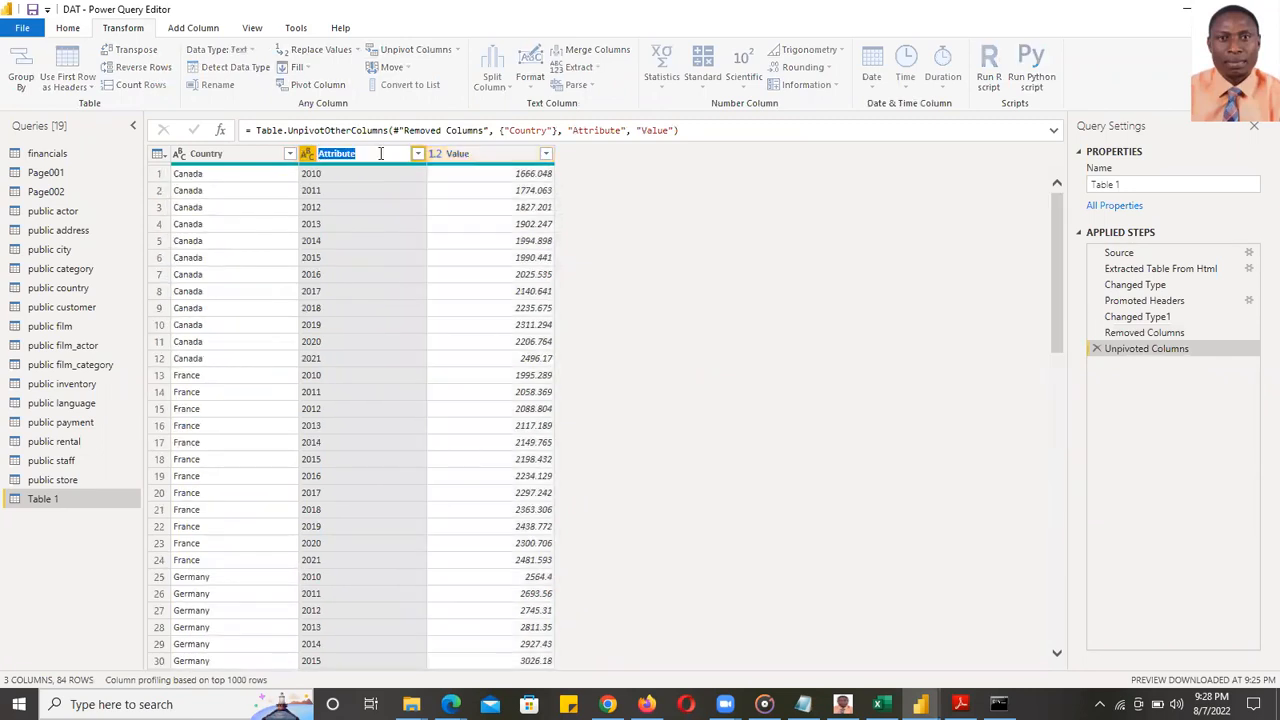
pyautogui.write('Years')
pyautogui.press('Return')
pyautogui.doubleClick(474, 155)
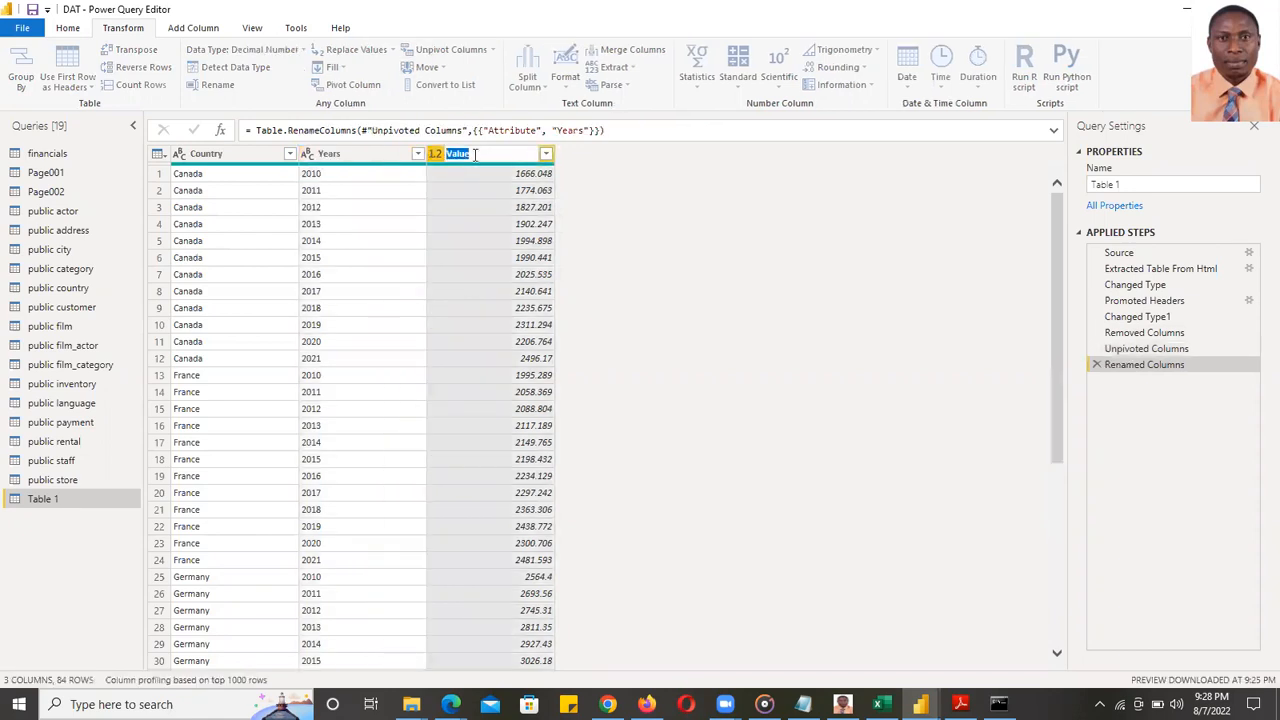
pyautogui.write('GDP')
pyautogui.press('Return')
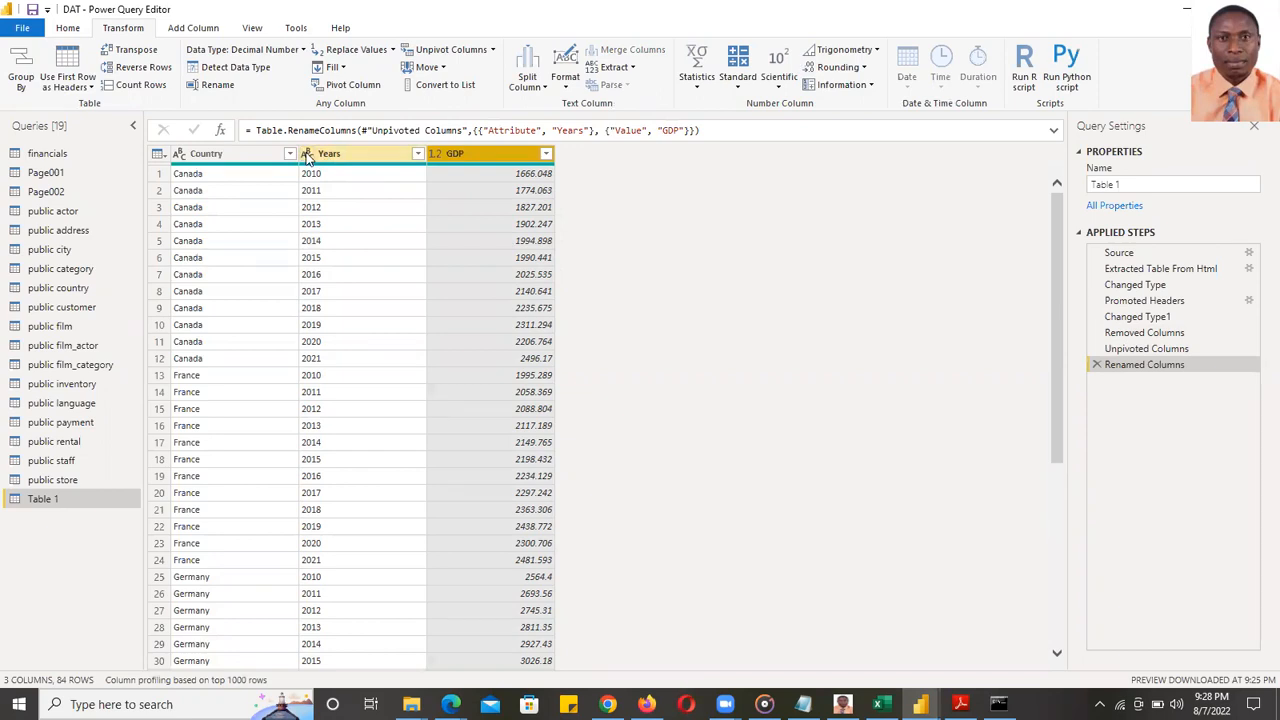
pyautogui.click(307, 155)
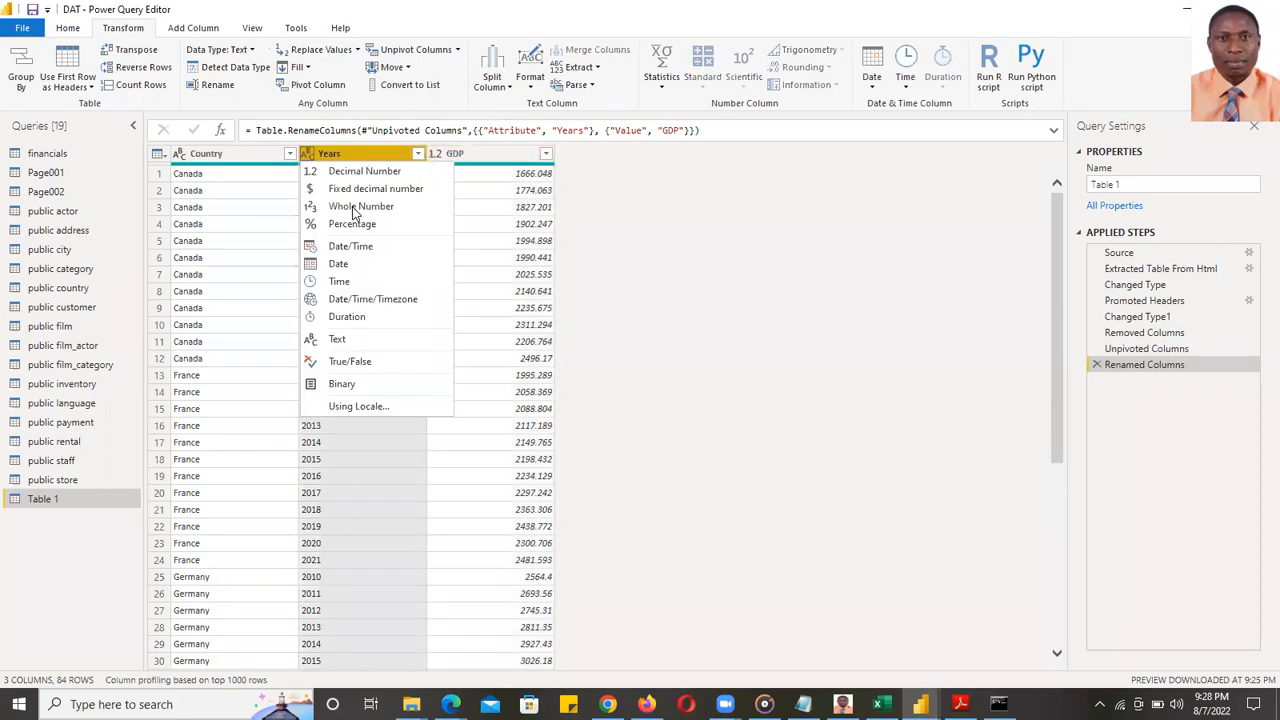
pyautogui.click(369, 207)
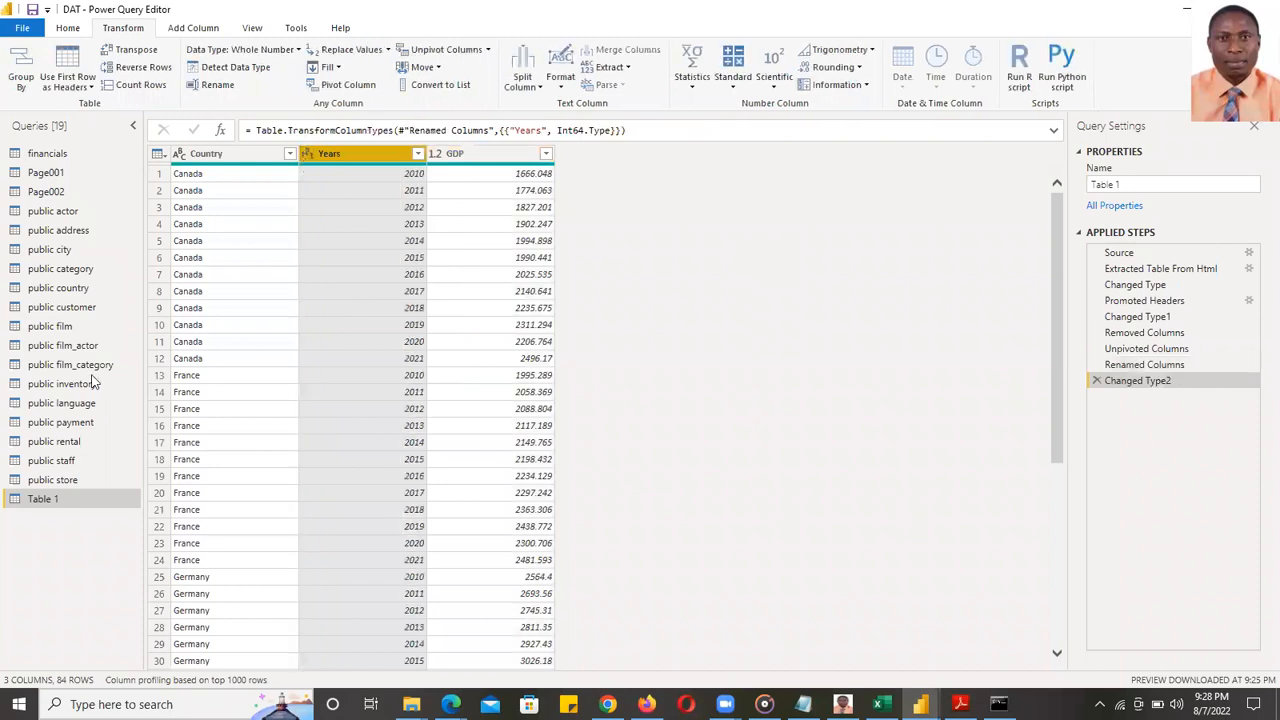
# - Rename the Table 1 query to GDP-G7 in Query Settings
pyautogui.rightClick(44, 502)
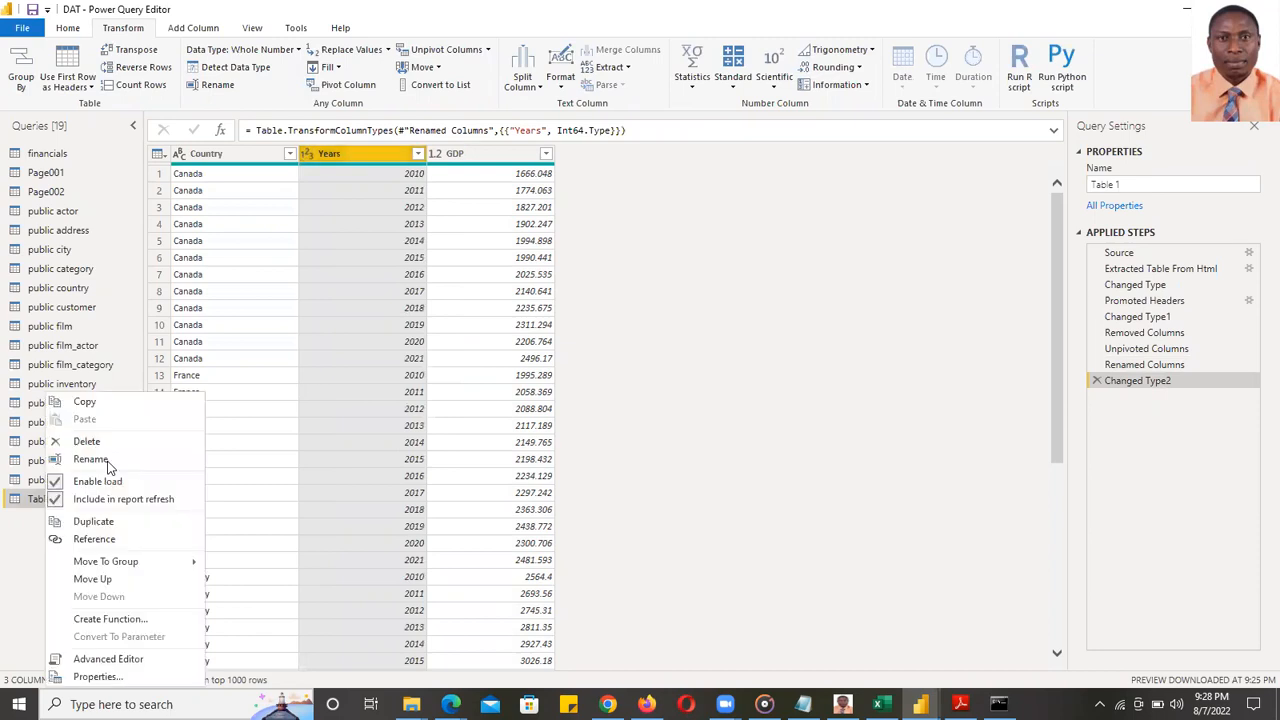
pyautogui.click(758, 371)
pyautogui.click(1140, 183)
pyautogui.moveTo(1137, 183); pyautogui.dragTo(1060, 184)
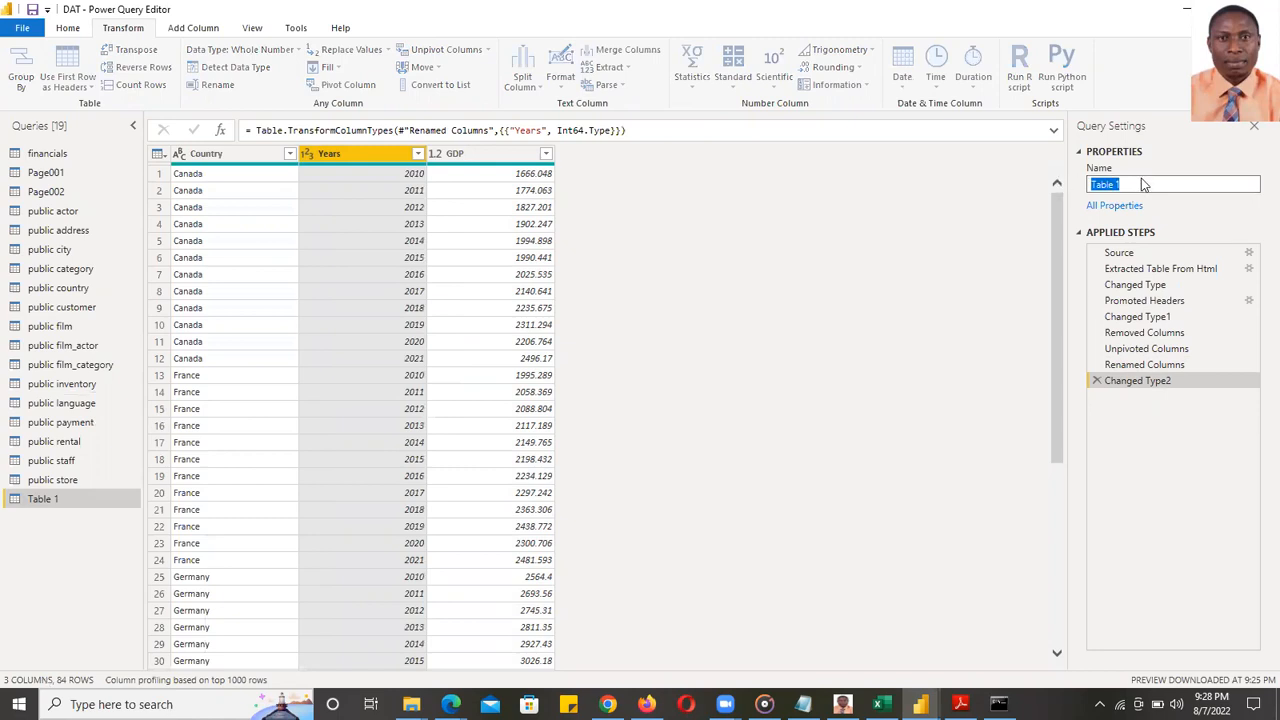
pyautogui.write('GDP-G7')
pyautogui.click(930, 342)
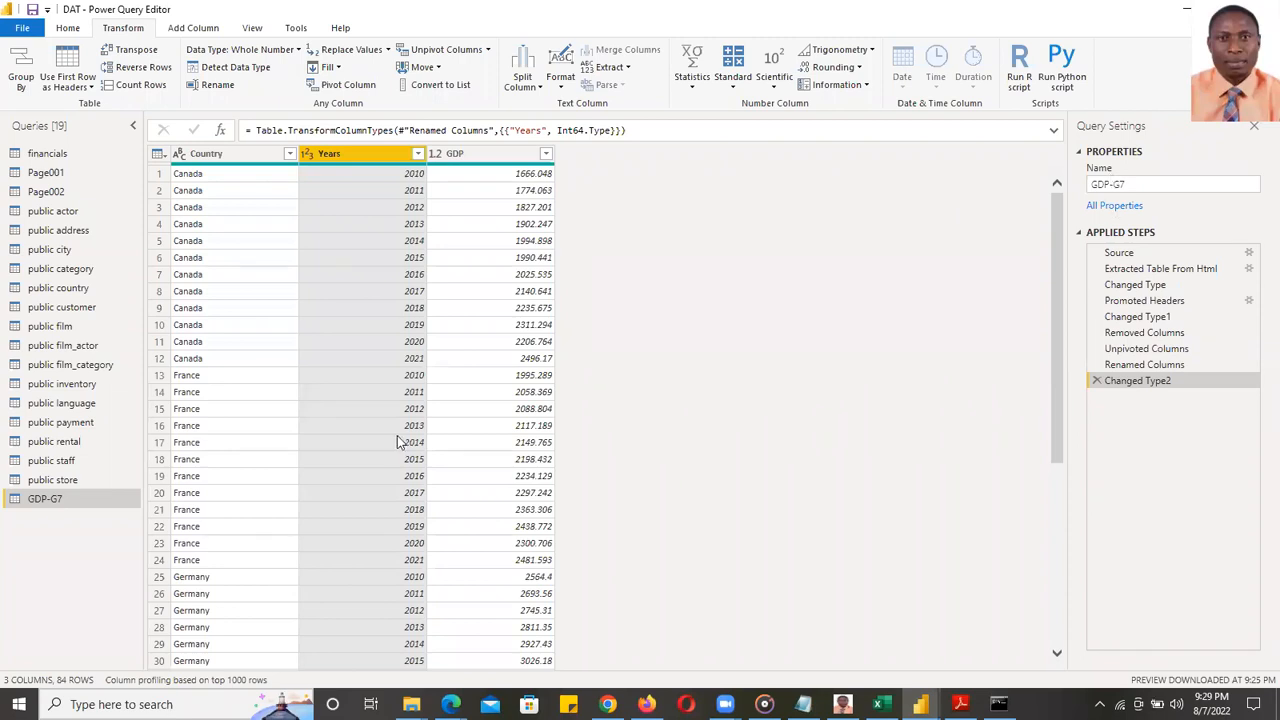
# - Select the full GDP-G7 name in the Query Settings Name field again
pyautogui.rightClick(46, 503)
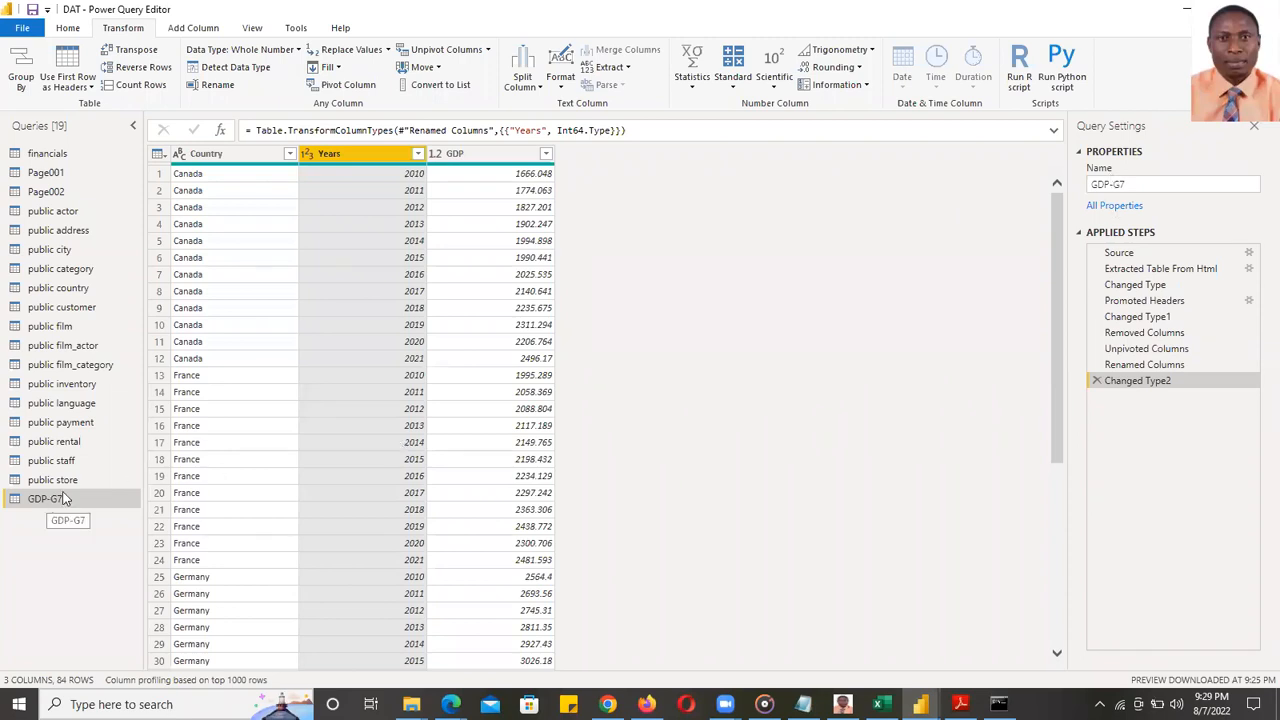
pyautogui.click(92, 459)
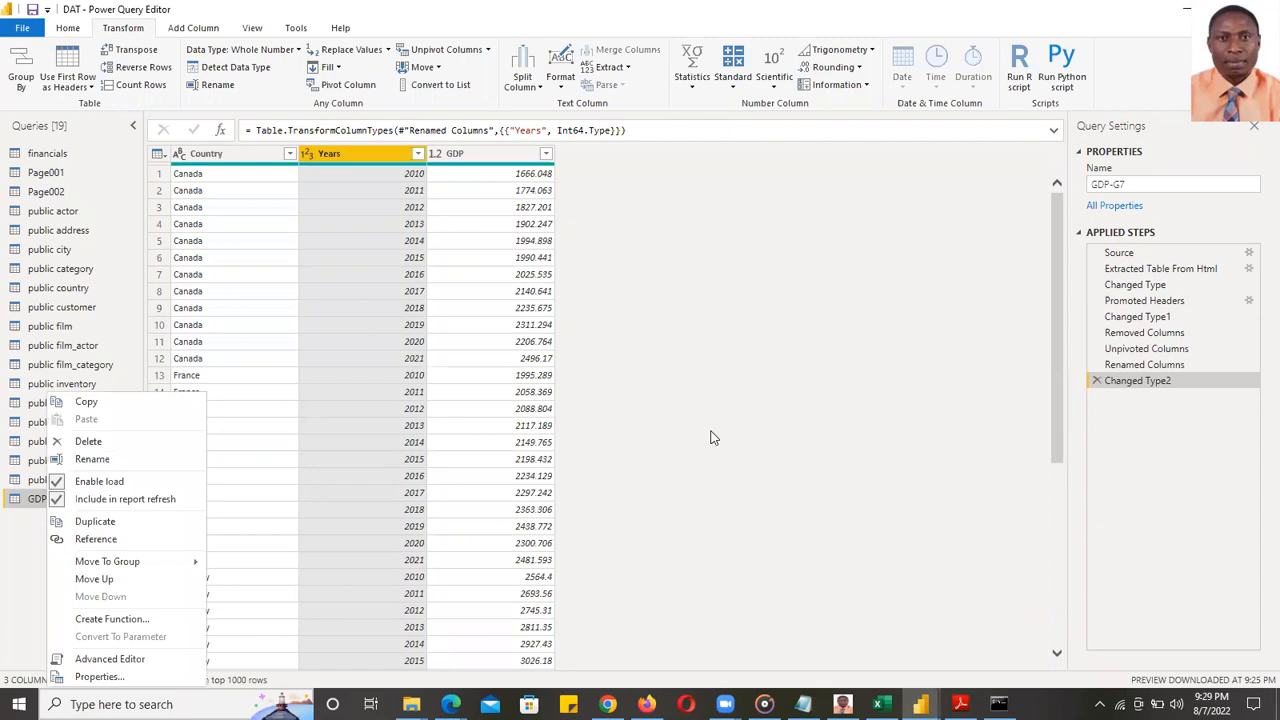
pyautogui.press('Return')
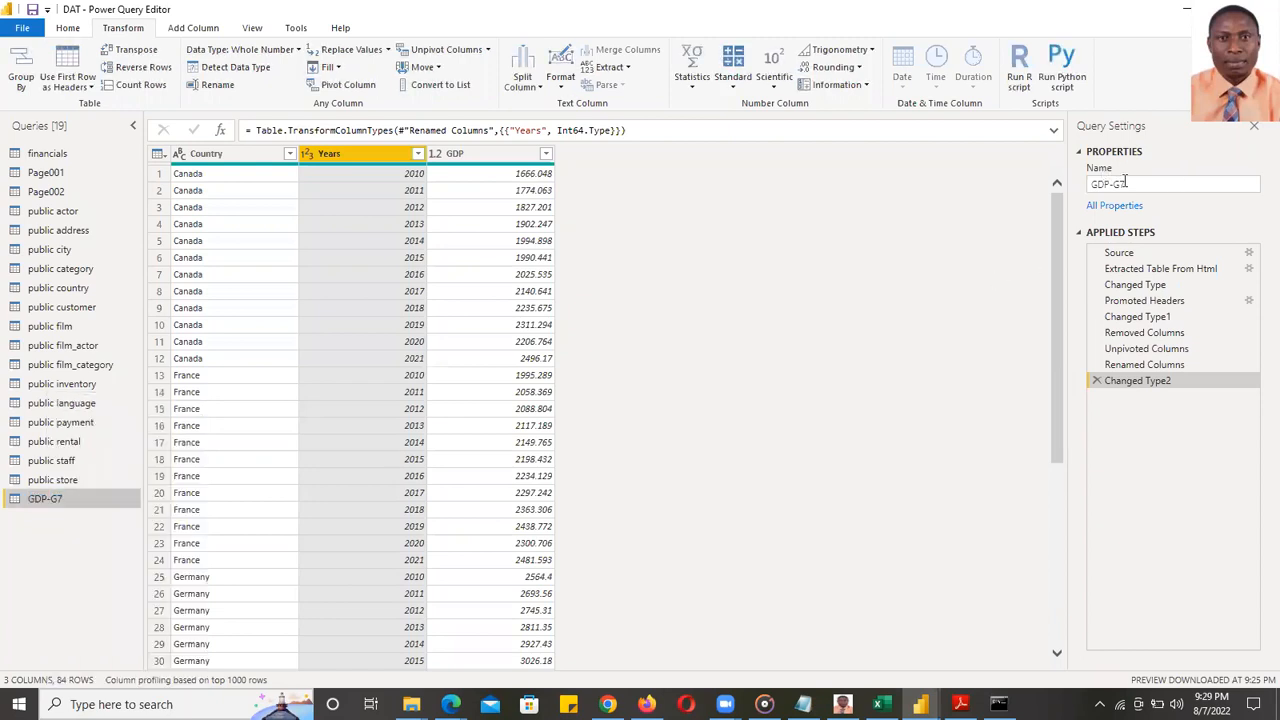
pyautogui.click(1158, 184)
pyautogui.click(1146, 183)
pyautogui.hotkey('ctrl', 'a')
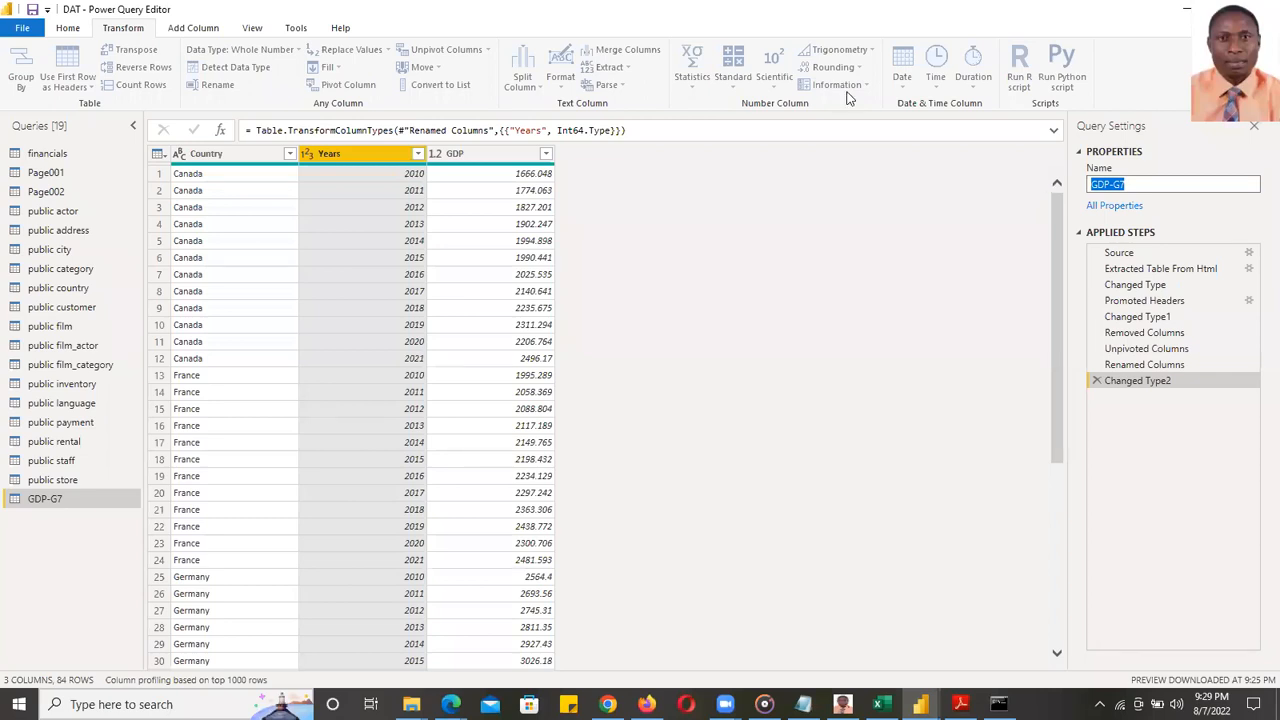
# - Close Power Query Editor via Close & Apply's Close option, leaving changes unapplied
pyautogui.click(67, 29)
pyautogui.click(24, 87)
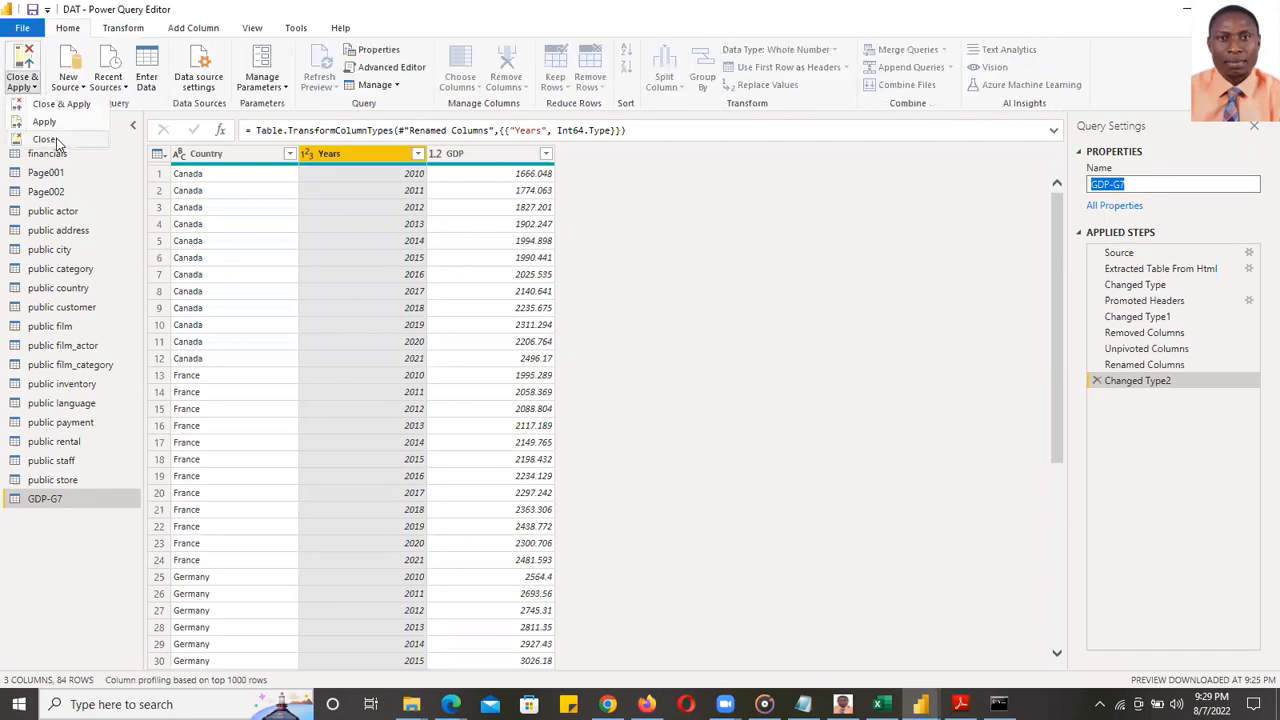
pyautogui.click(57, 143)
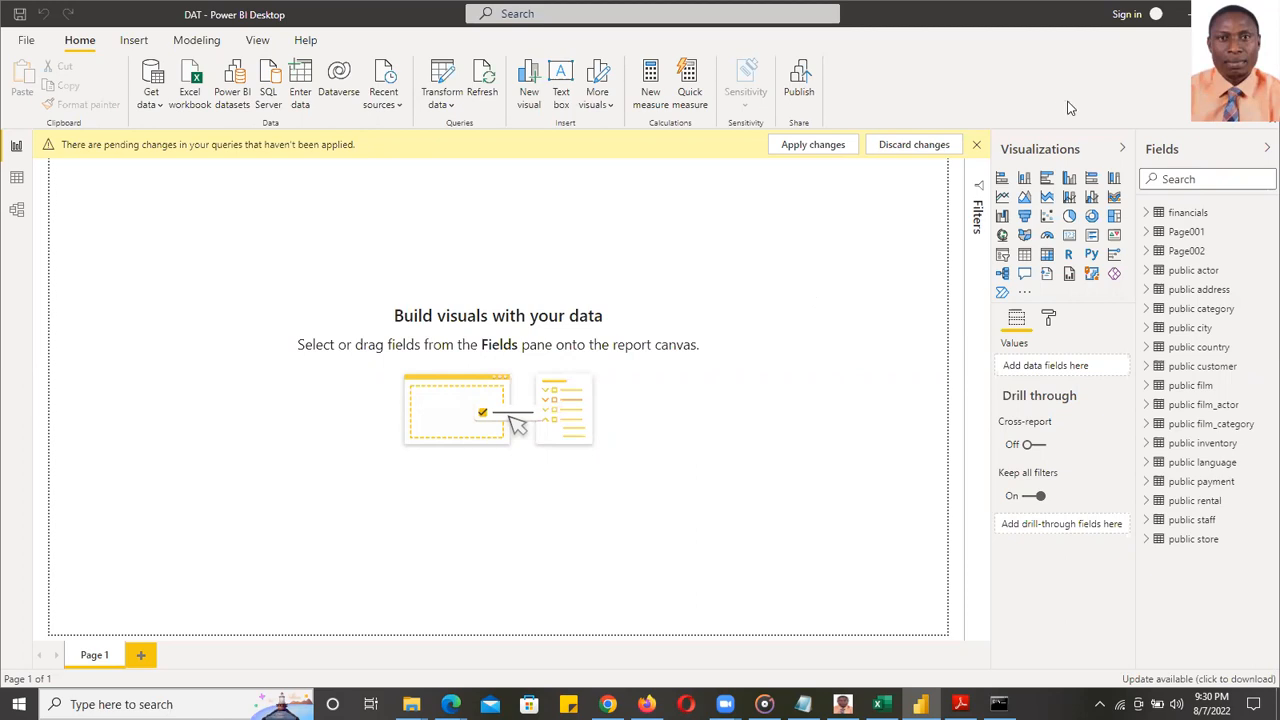
# - Dismiss the pending-changes bar and connect to the pasted web page address
pyautogui.click(977, 145)
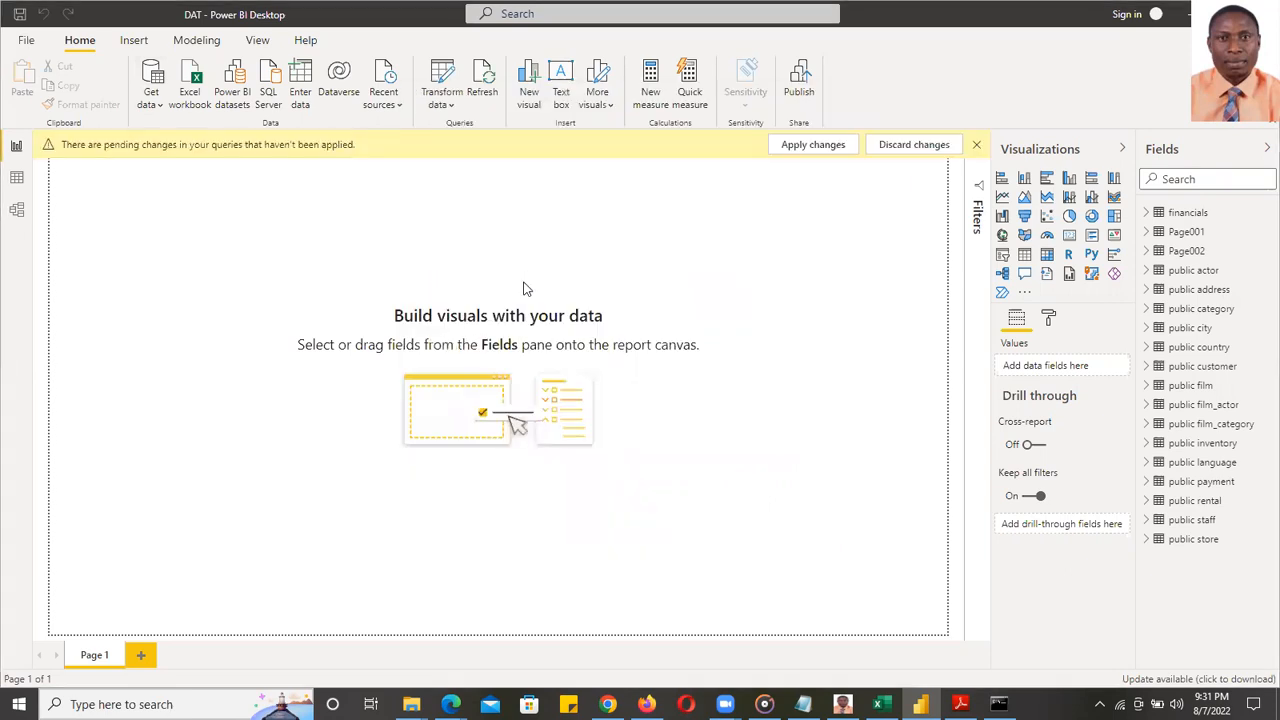
pyautogui.hotkey('ctrl', 'v')
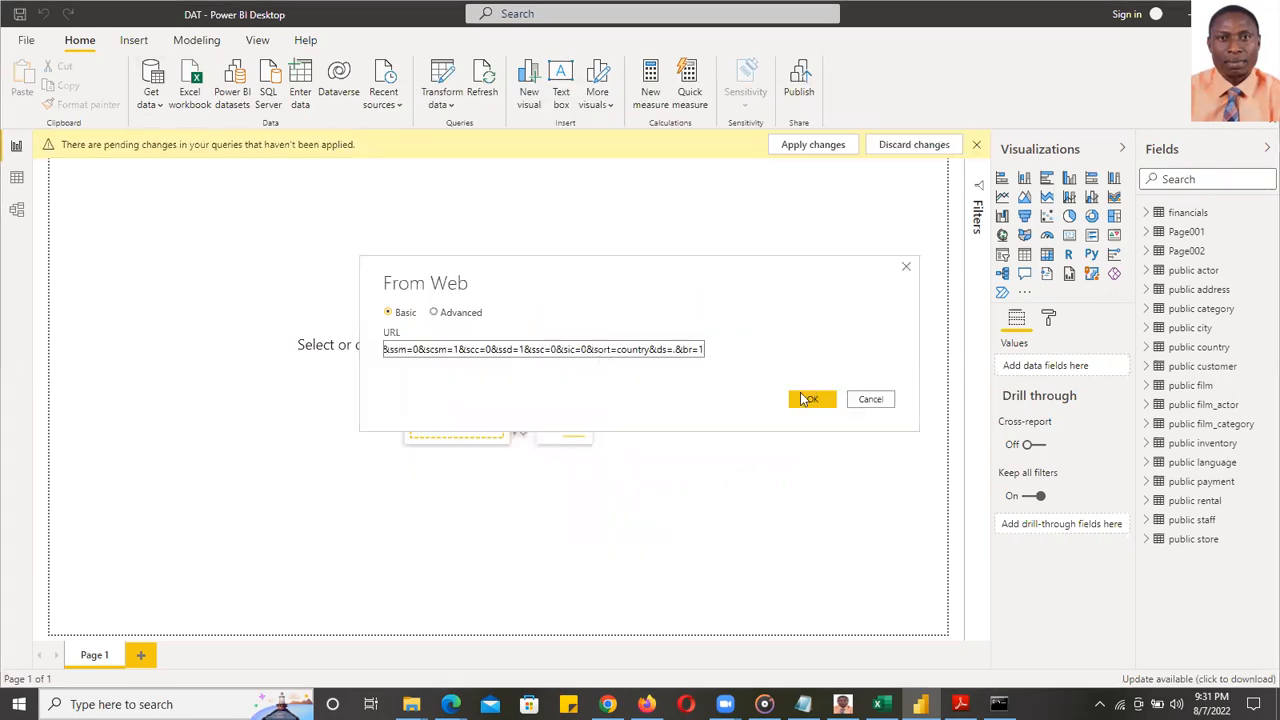
pyautogui.press('Return')
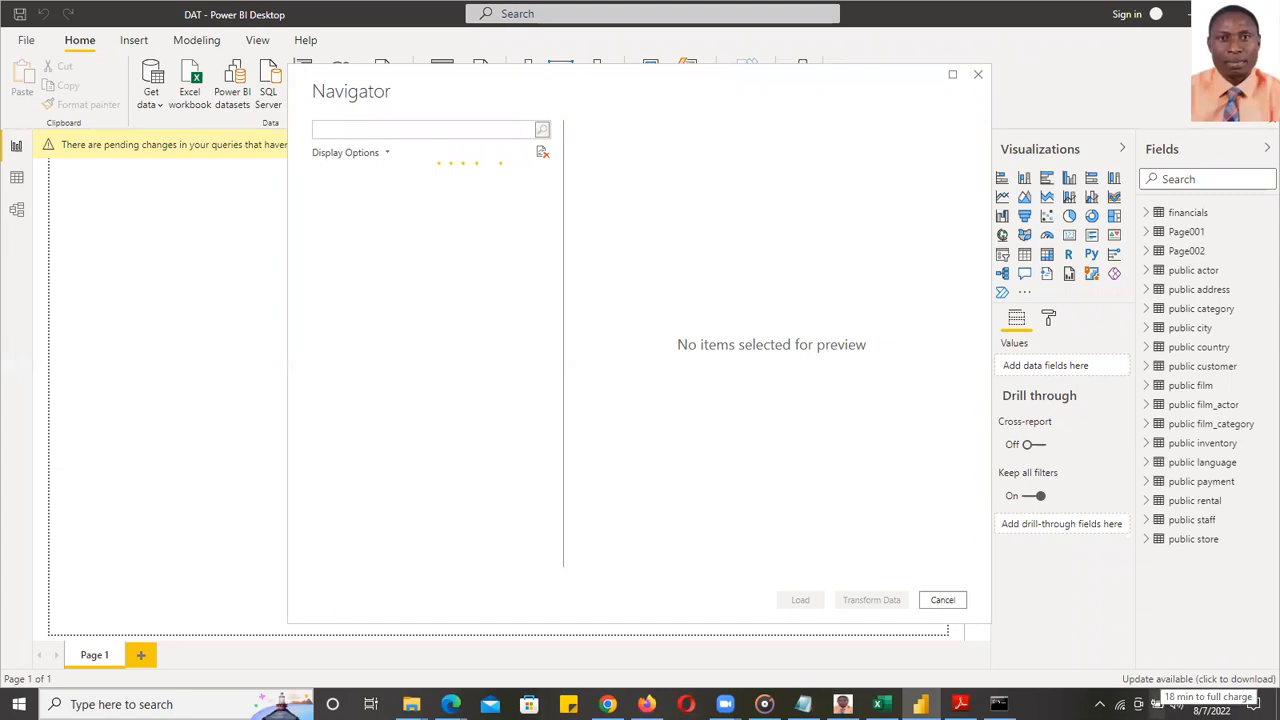
# - Tick Table 1 under HTML Tables and load it into the report
pyautogui.click(1158, 704)
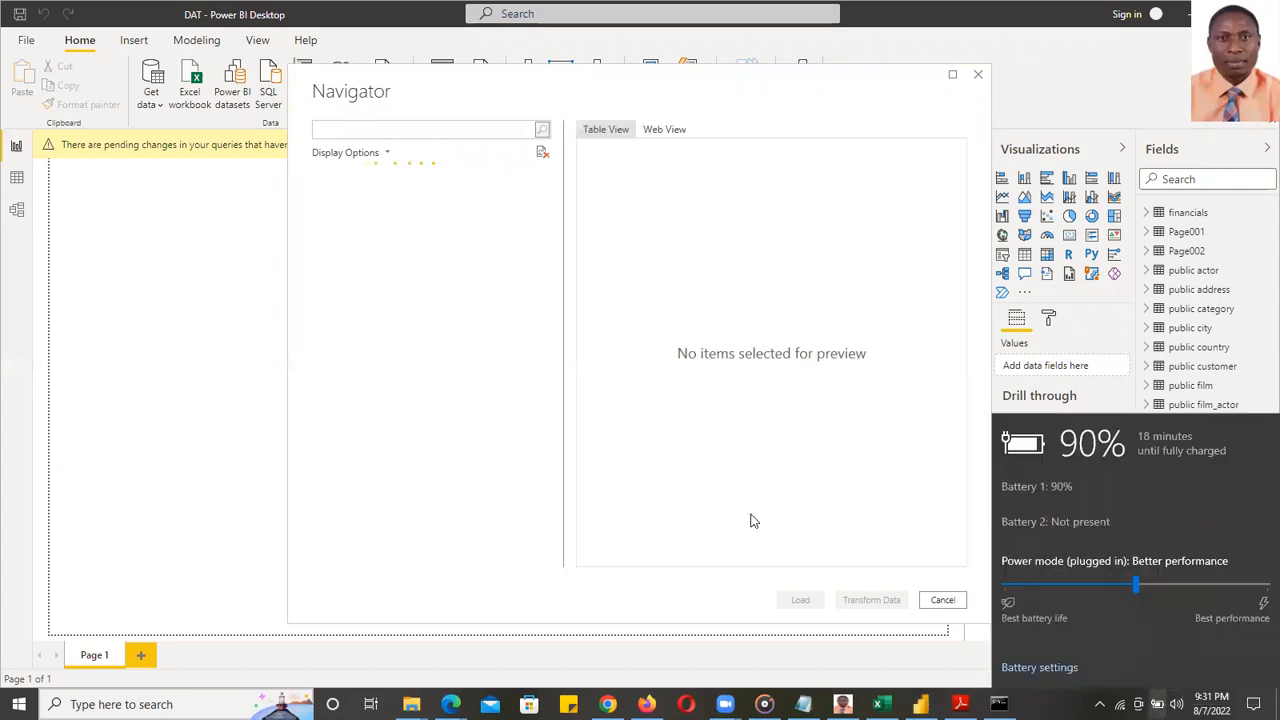
pyautogui.click(750, 514)
pyautogui.click(337, 196)
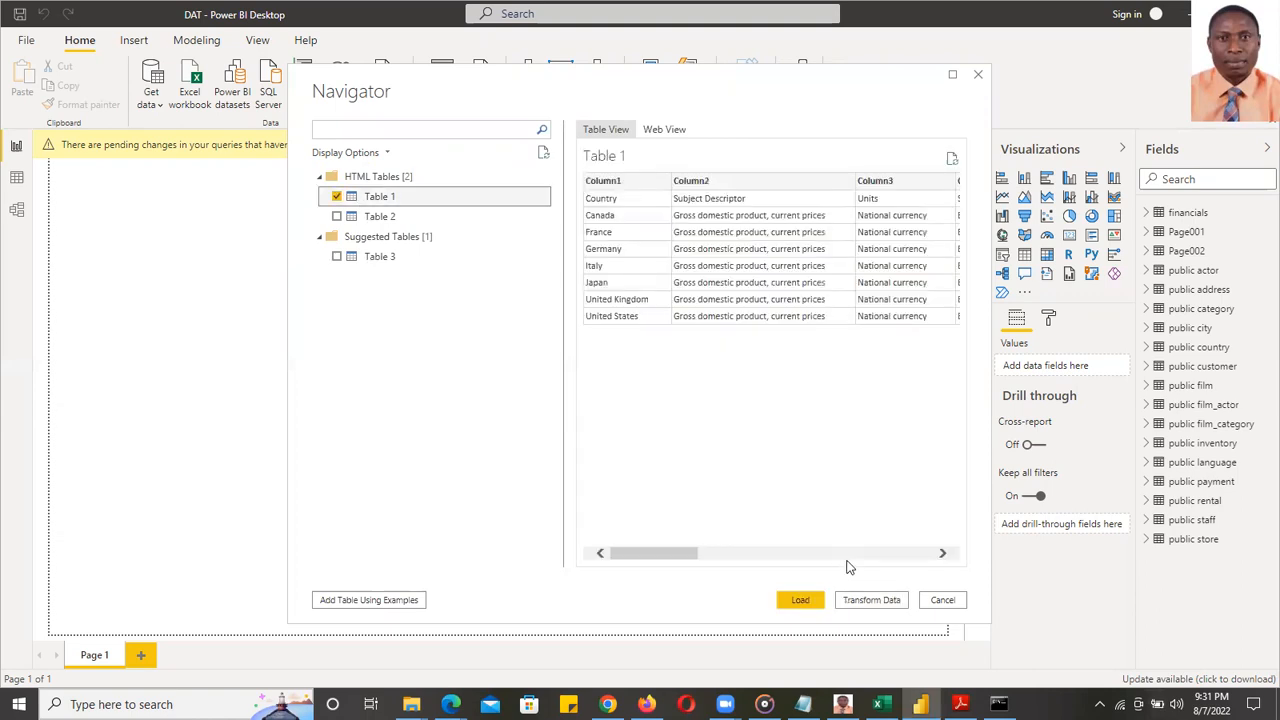
pyautogui.click(803, 600)
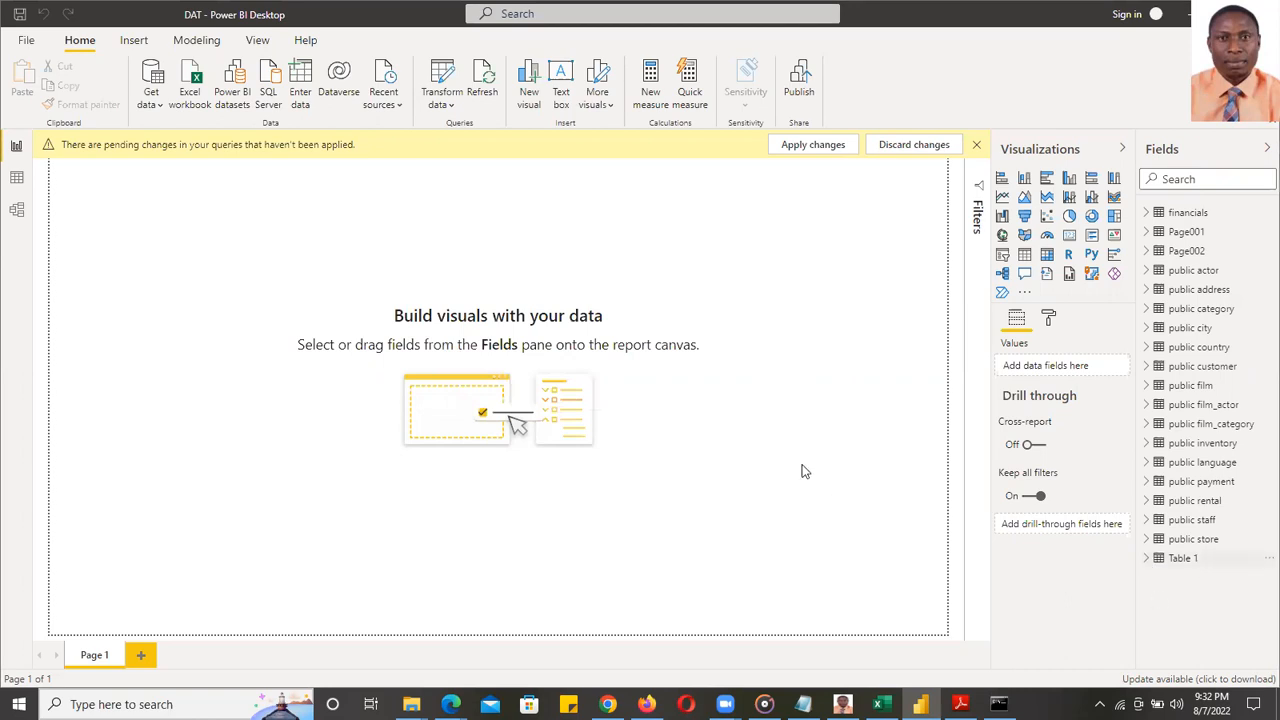
# - Preview the newly loaded Table 1 data, then reopen Power Query Editor with Transform data
pyautogui.click(1157, 558)
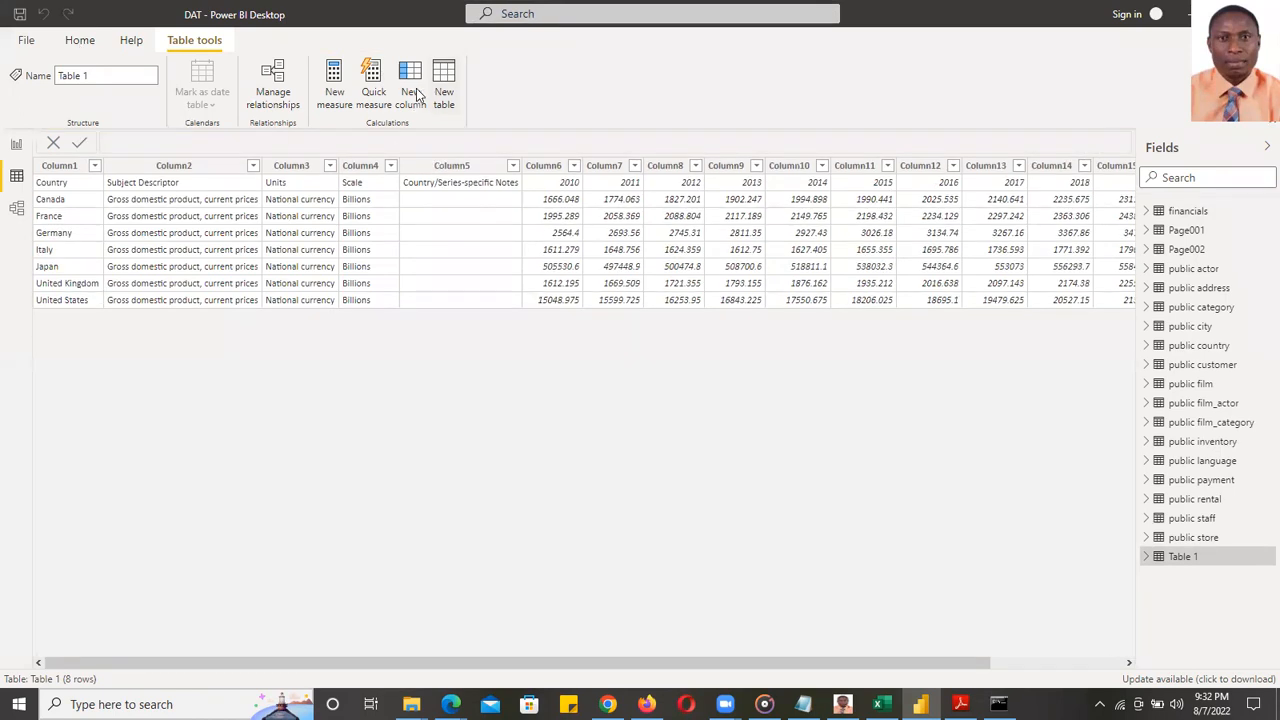
pyautogui.click(421, 100)
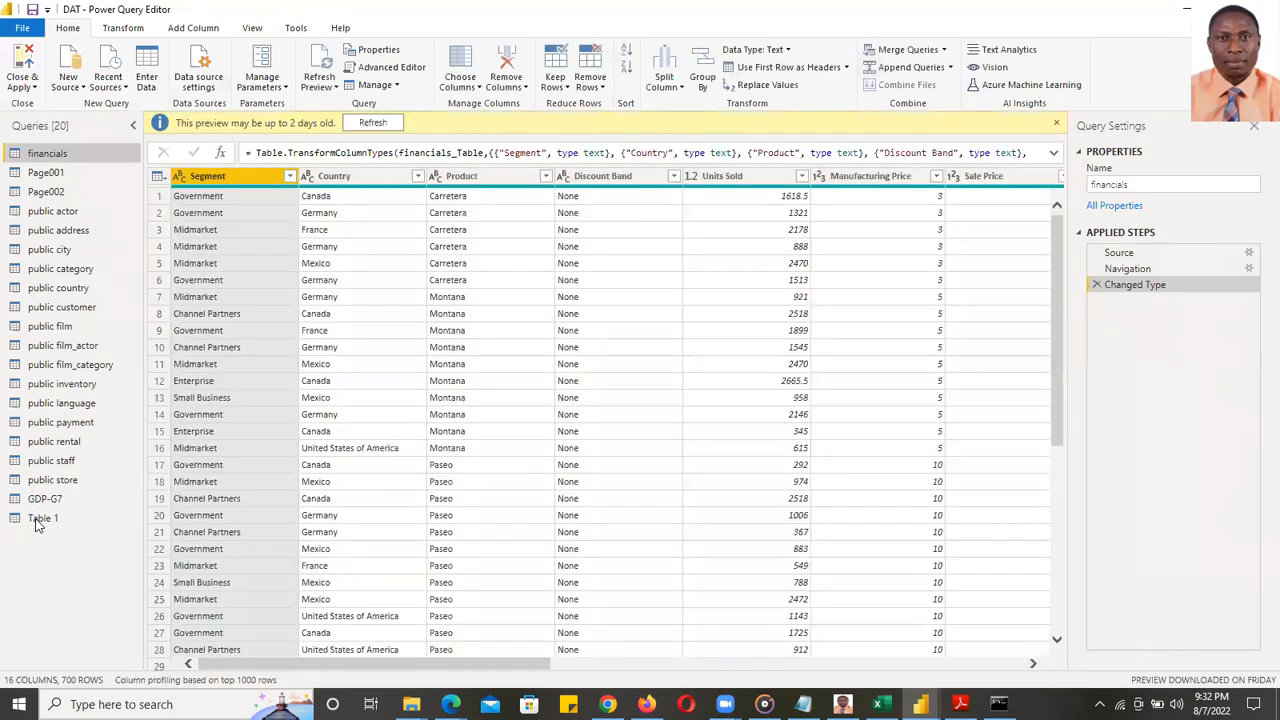
# - Delete the old GDP-G7 query from the Queries list
pyautogui.click(65, 518)
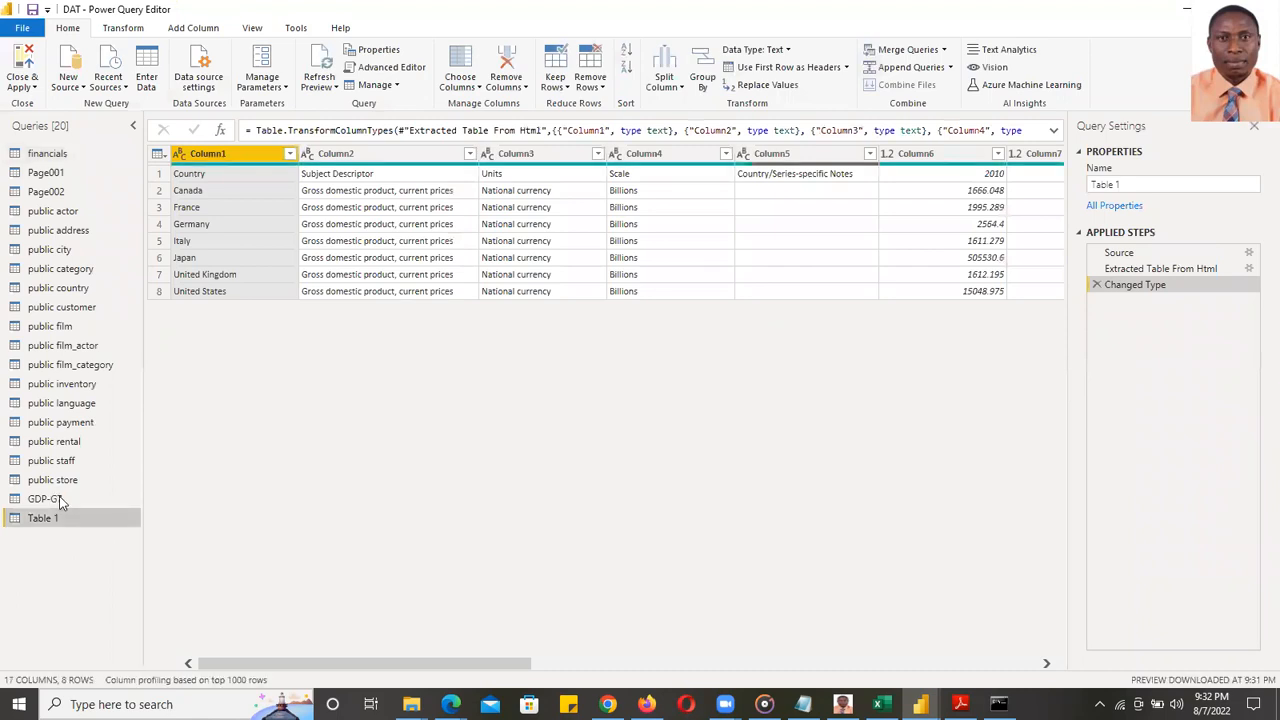
pyautogui.click(60, 499)
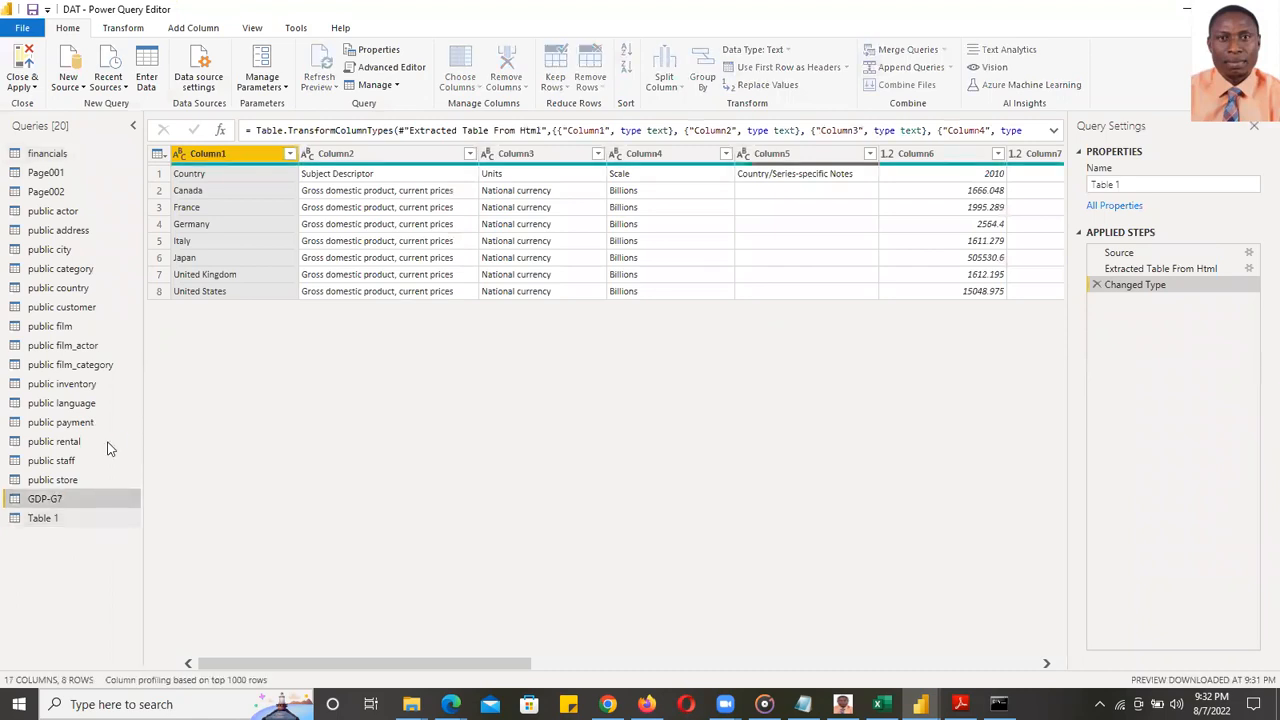
pyautogui.rightClick(62, 499)
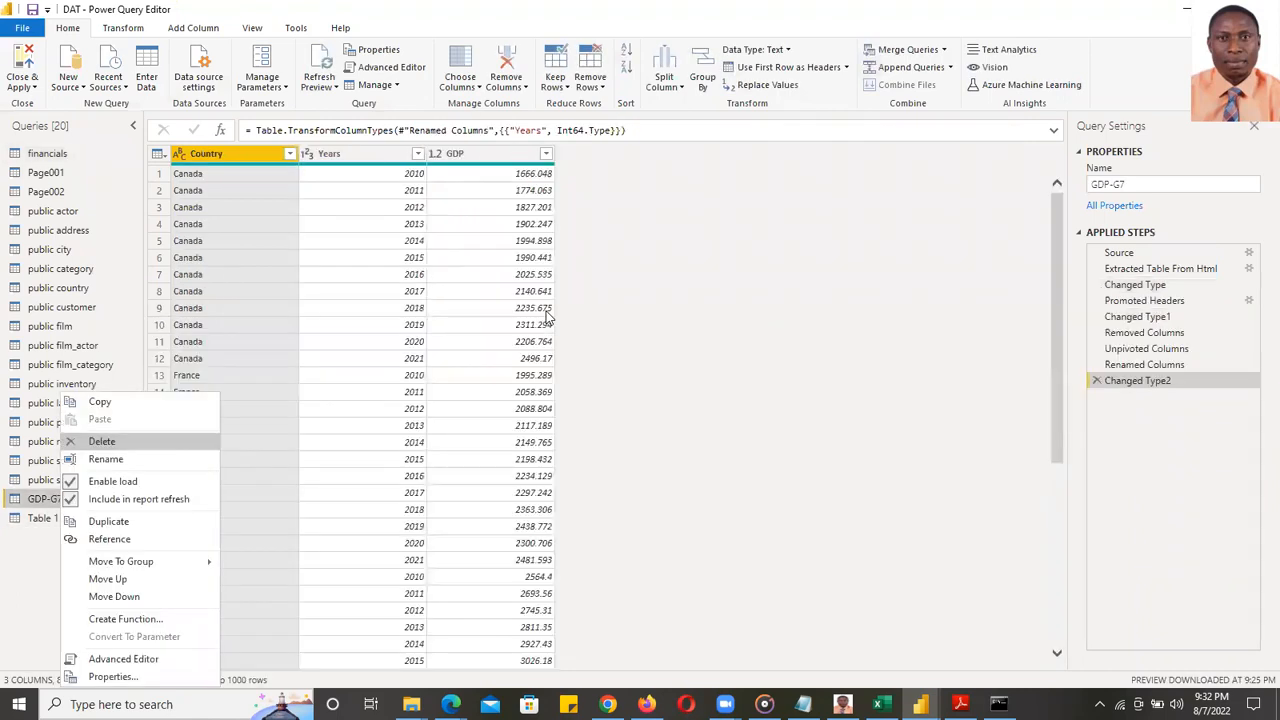
pyautogui.click(715, 376)
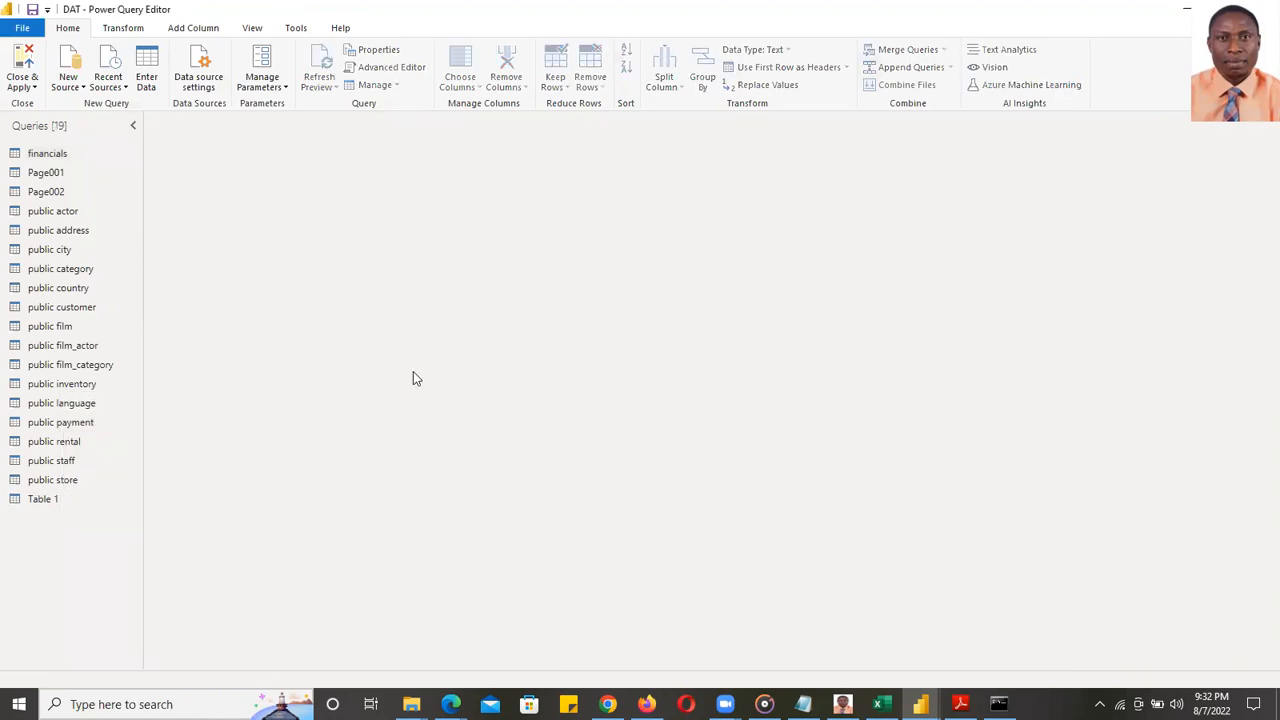
# - Rename the new Table 1 query to GDP-G7
pyautogui.click(50, 500)
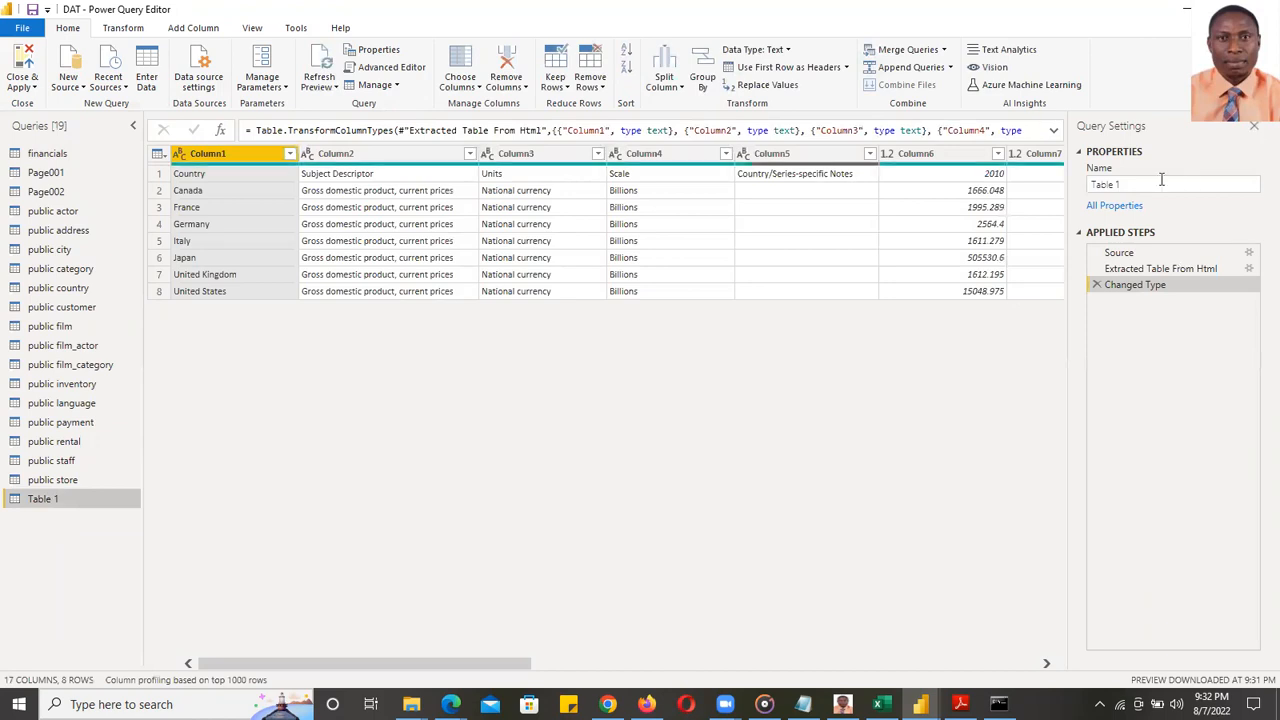
pyautogui.write('G')
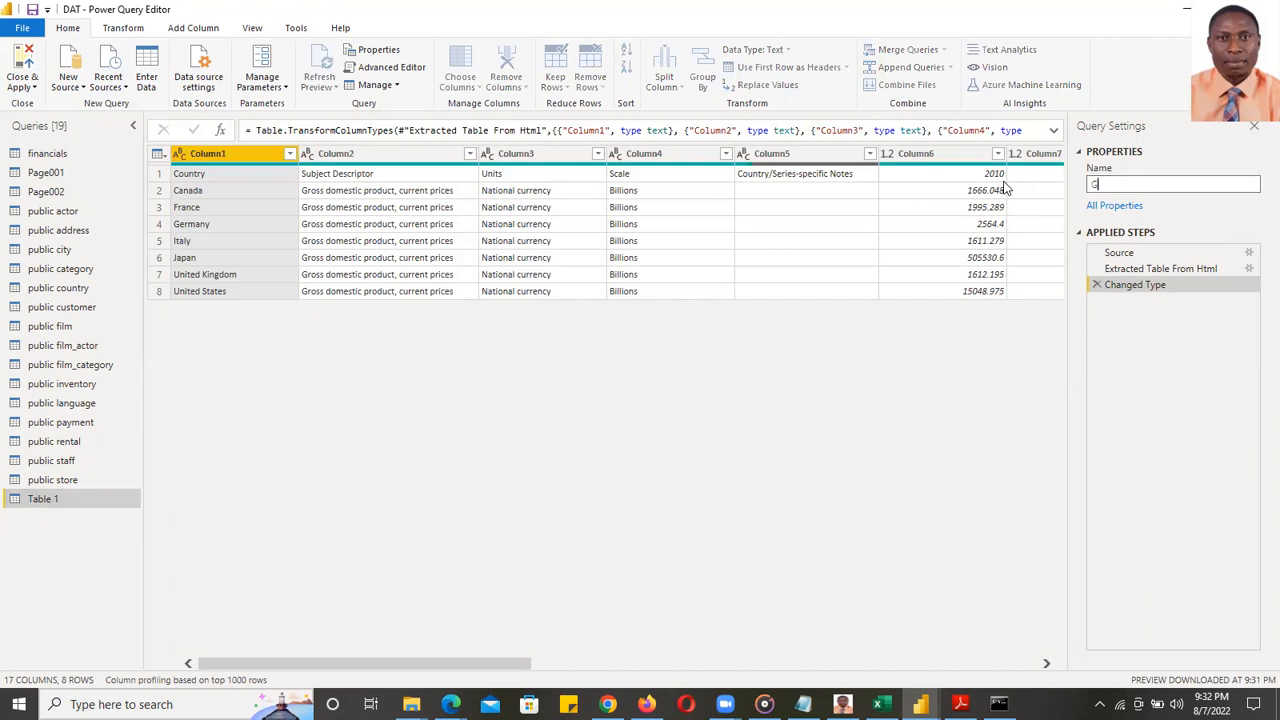
pyautogui.write('DP-G7')
pyautogui.press('Return')
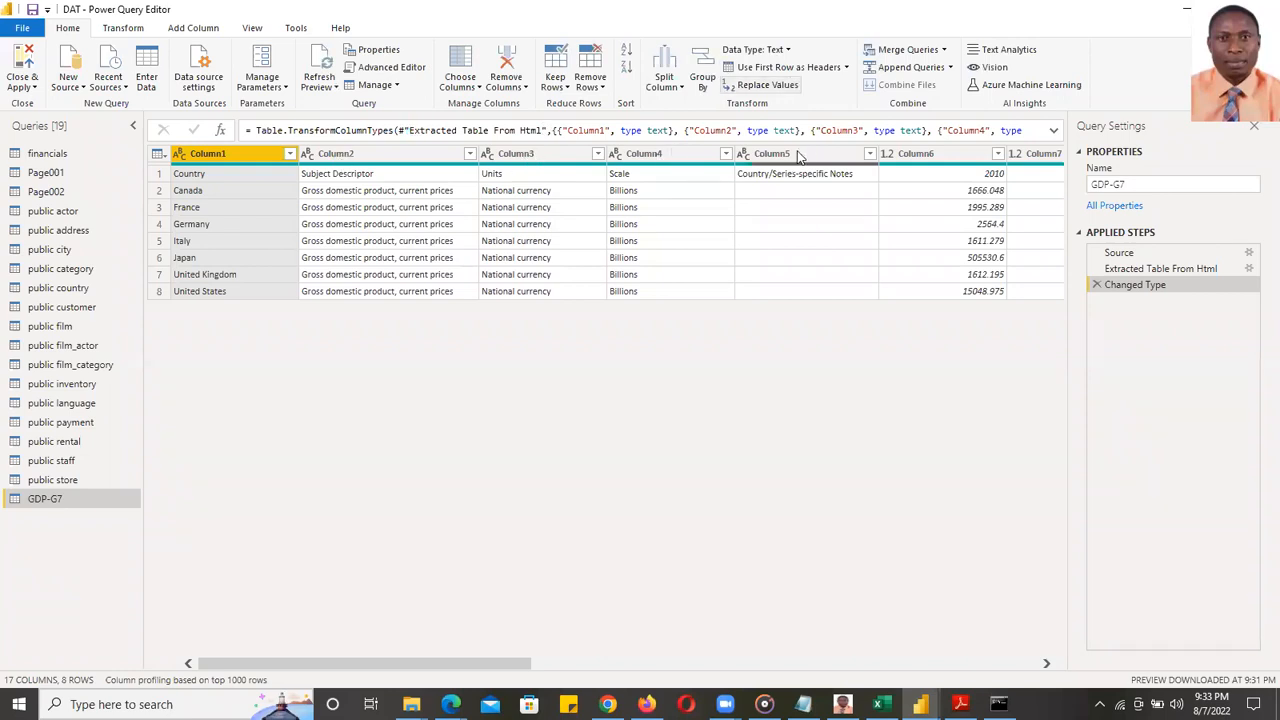
# - Remove the Units, Scale and notes columns and unpivot the year columns into rows
pyautogui.click(522, 88)
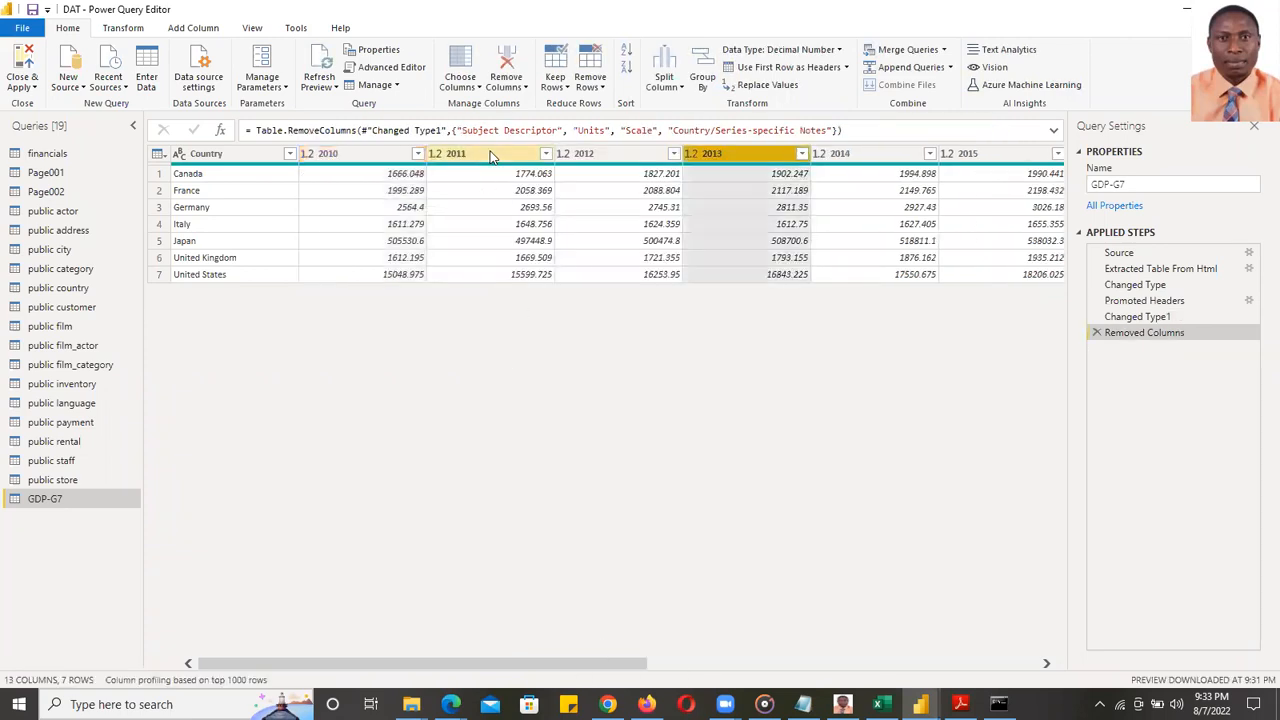
pyautogui.click(352, 155)
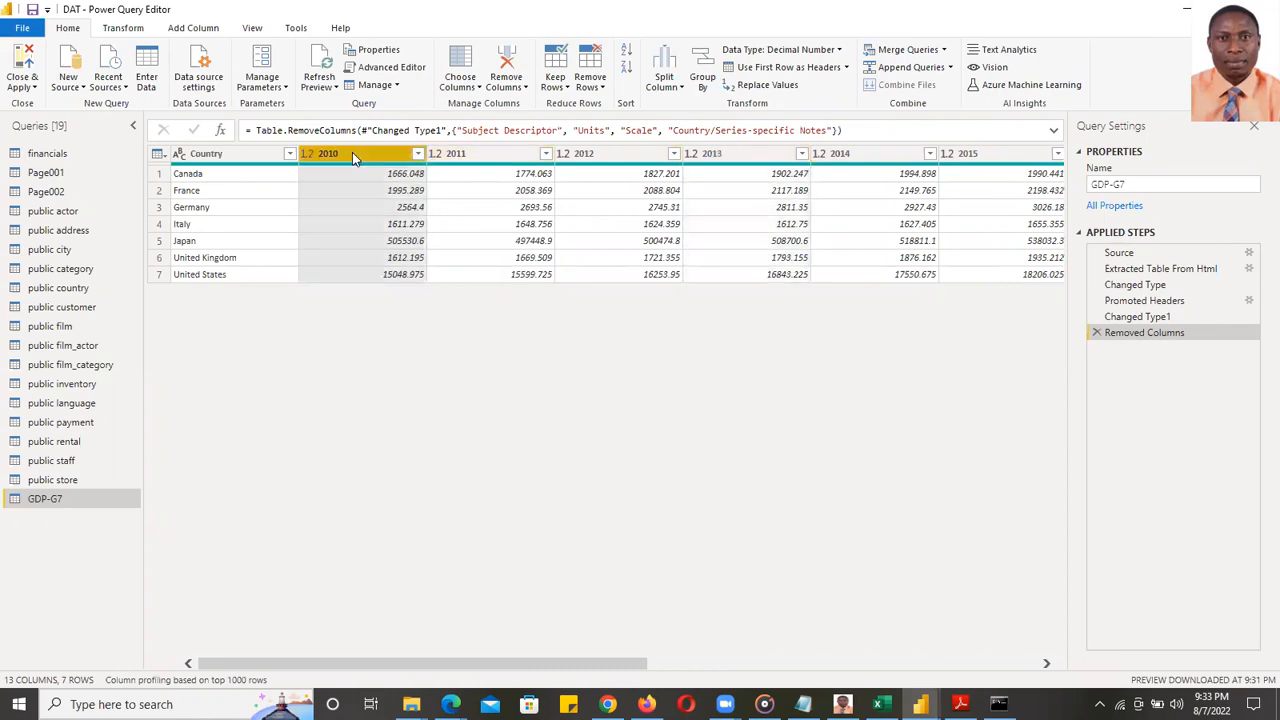
pyautogui.hotkey('shift', 'Right')
pyautogui.hotkey('shift', 'Right')
pyautogui.hotkey('ctrl', 'a')
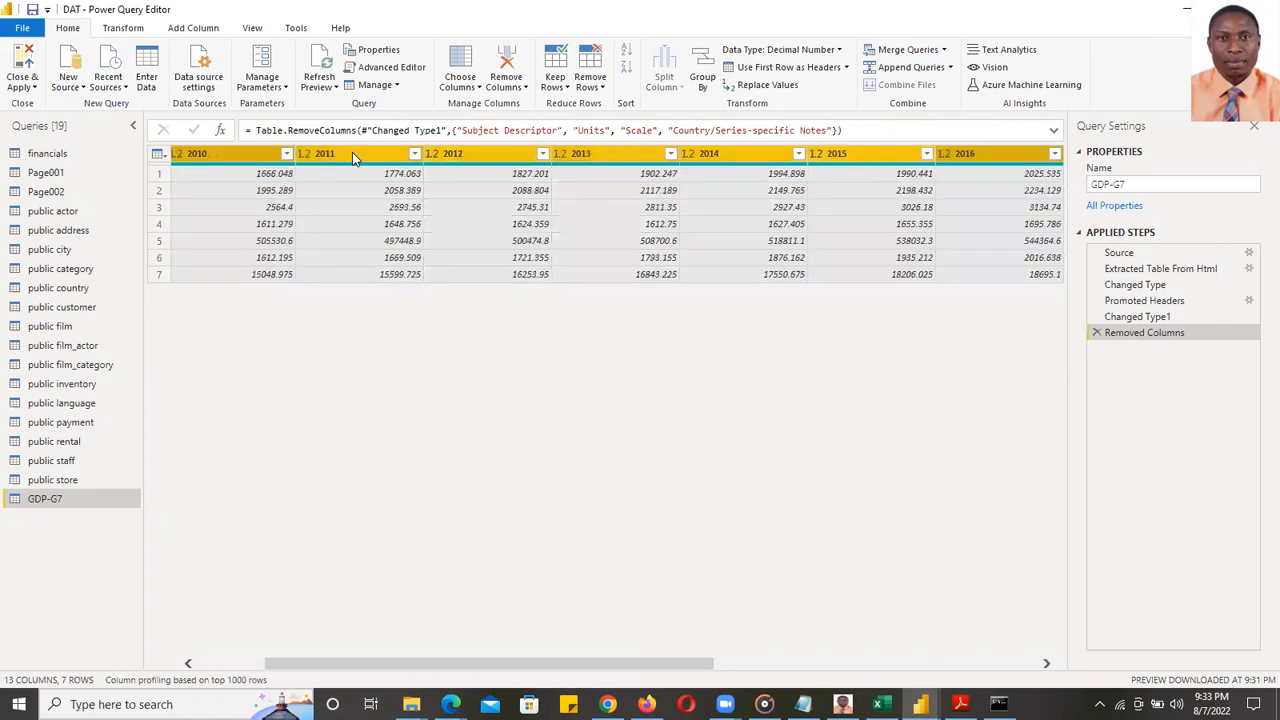
pyautogui.hscroll(6, 352, 152)
pyautogui.click(138, 30)
pyautogui.click(447, 52)
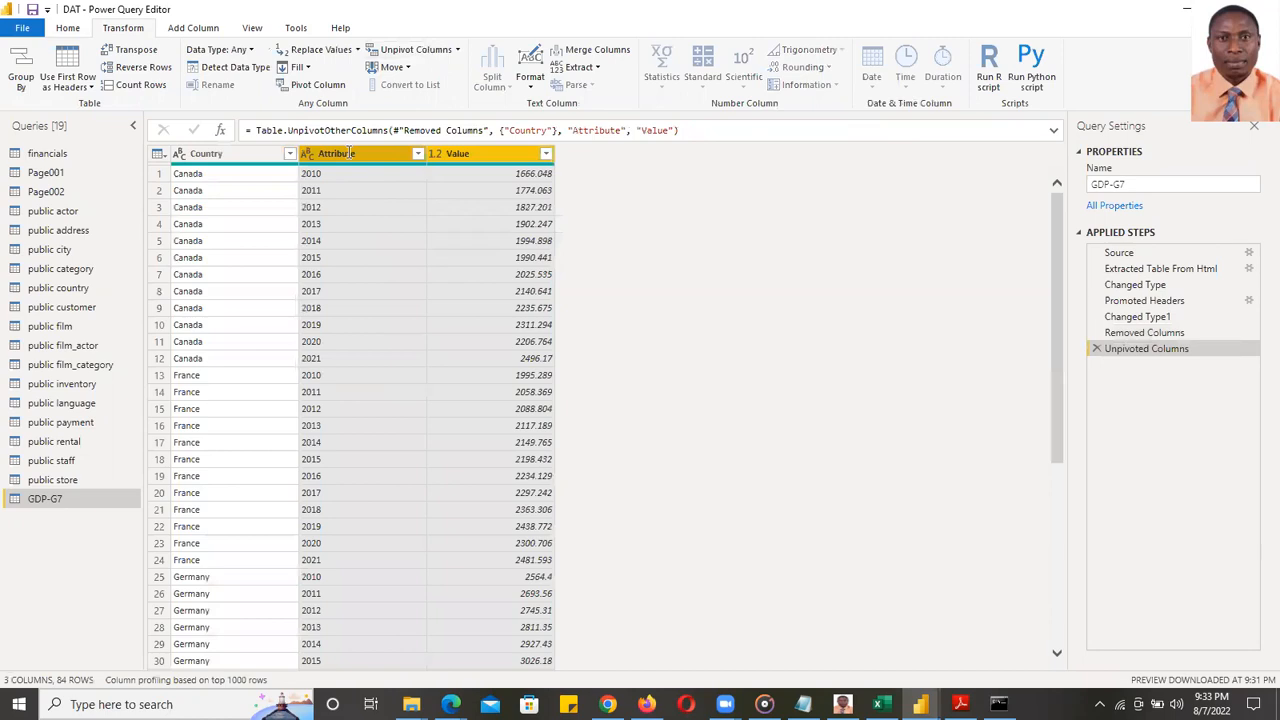
# - Rename the unpivoted Attribute column to Years and adjust its data type
pyautogui.write('Years')
pyautogui.press('Return')
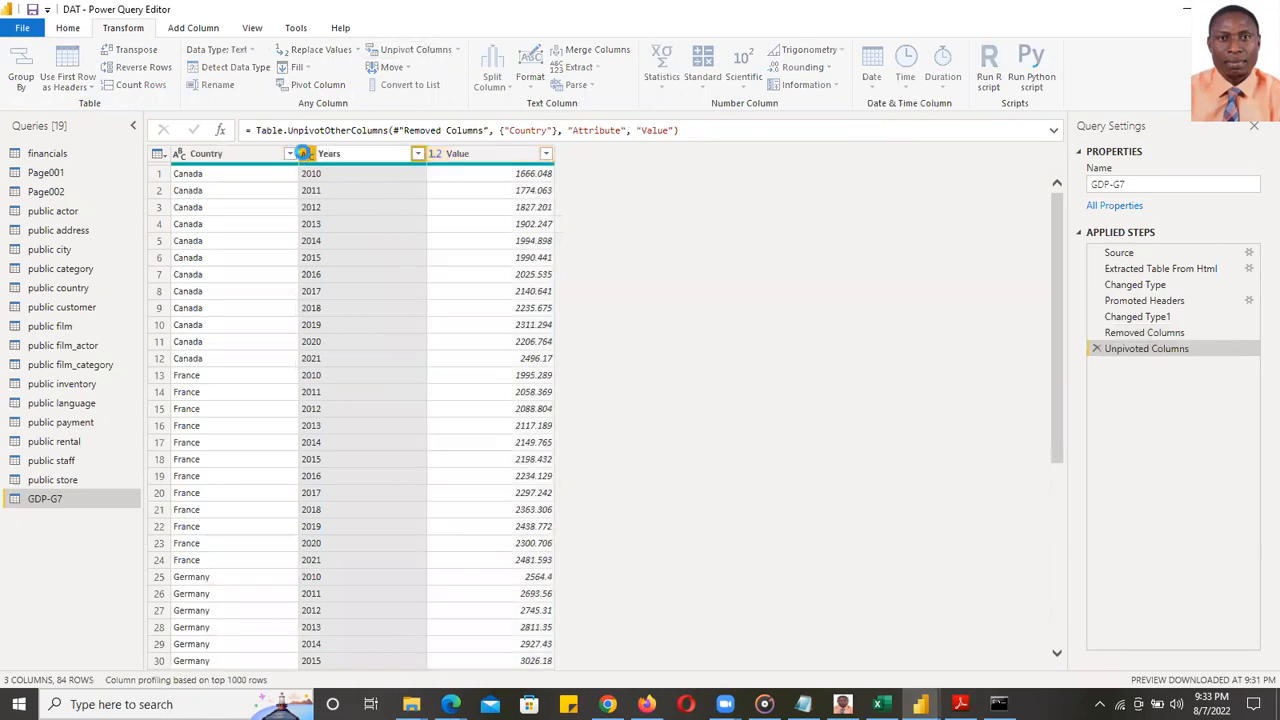
pyautogui.click(306, 155)
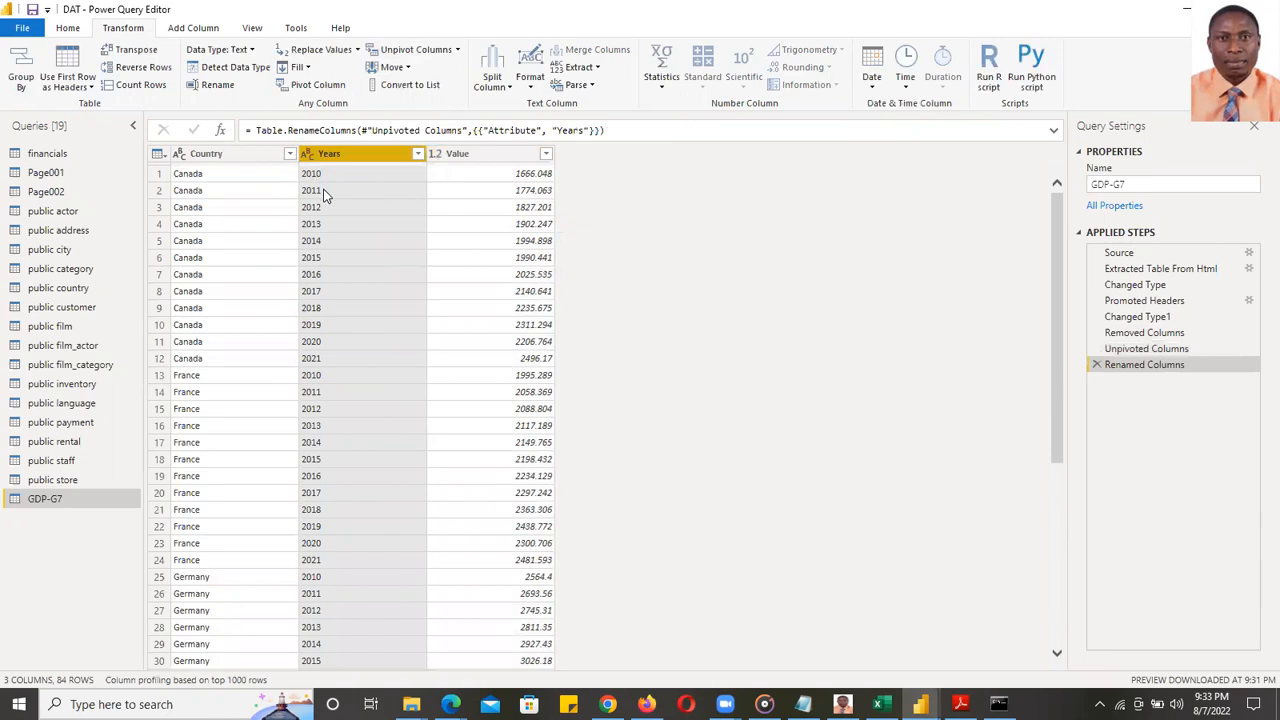
pyautogui.press('Escape')
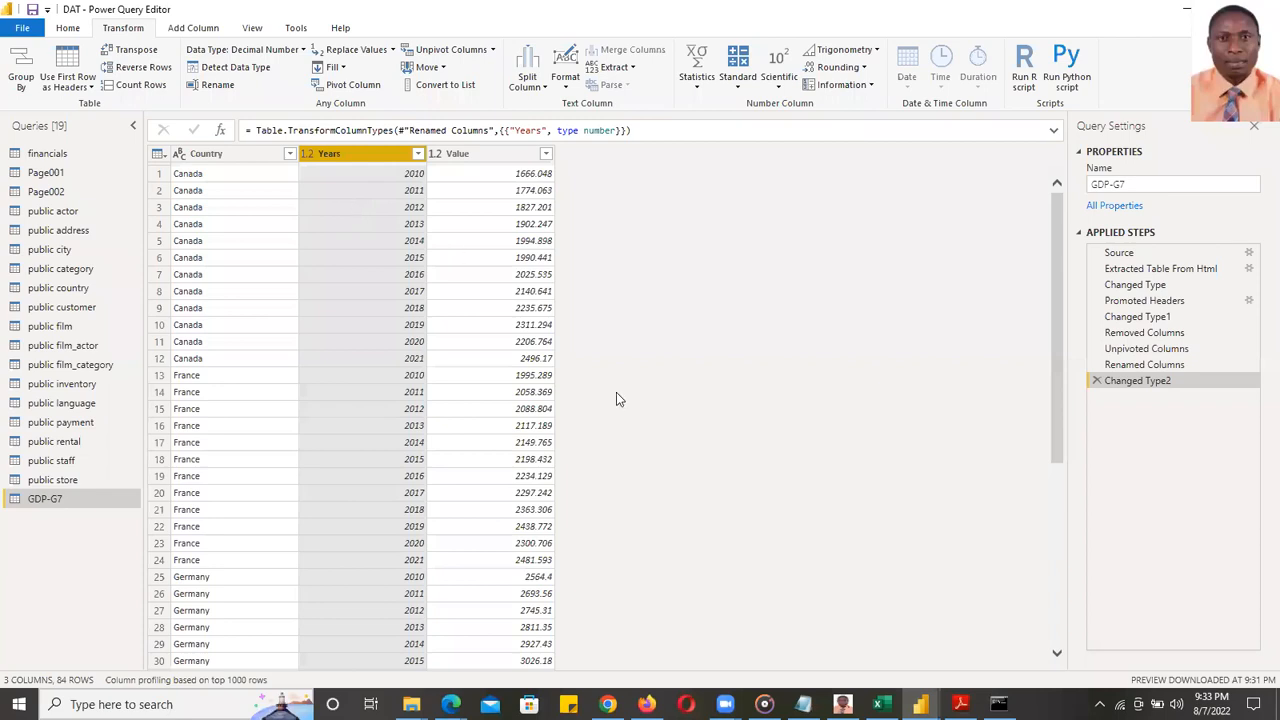
pyautogui.press('Escape')
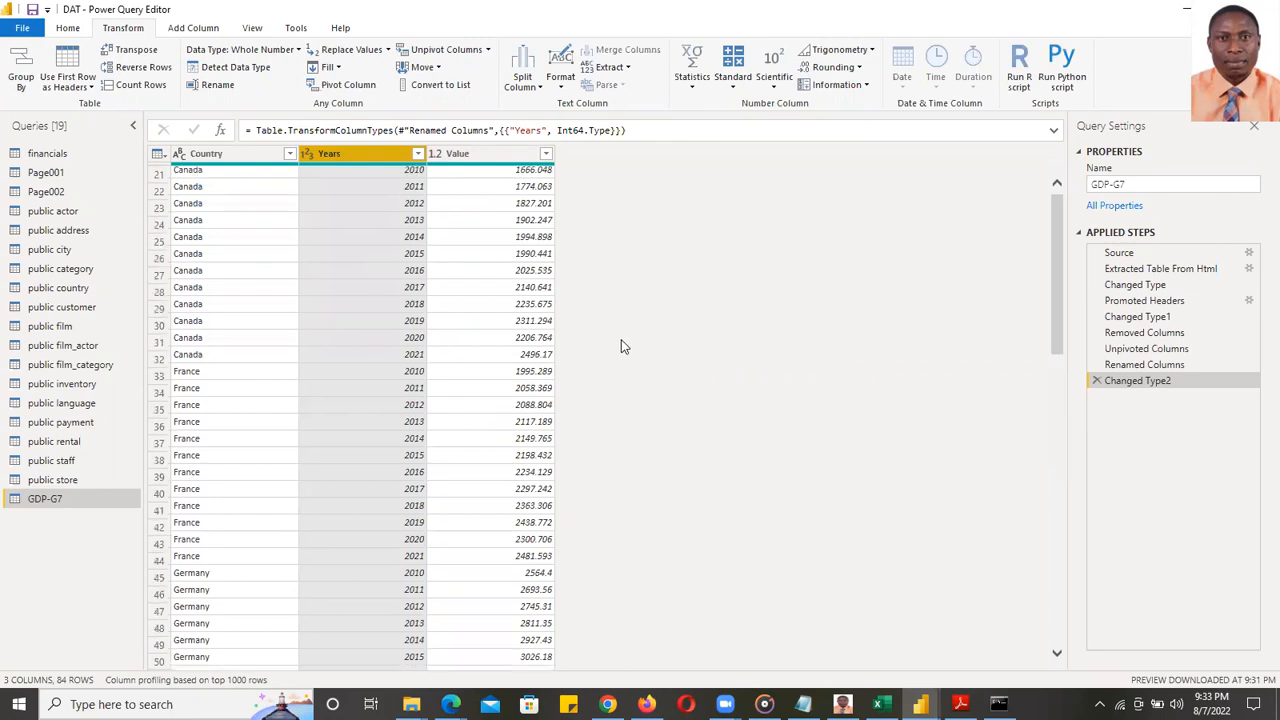
pyautogui.click(64, 30)
# - Close Power Query Editor without applying changes, then try deleting Table 1 from the Fields pane
pyautogui.click(35, 89)
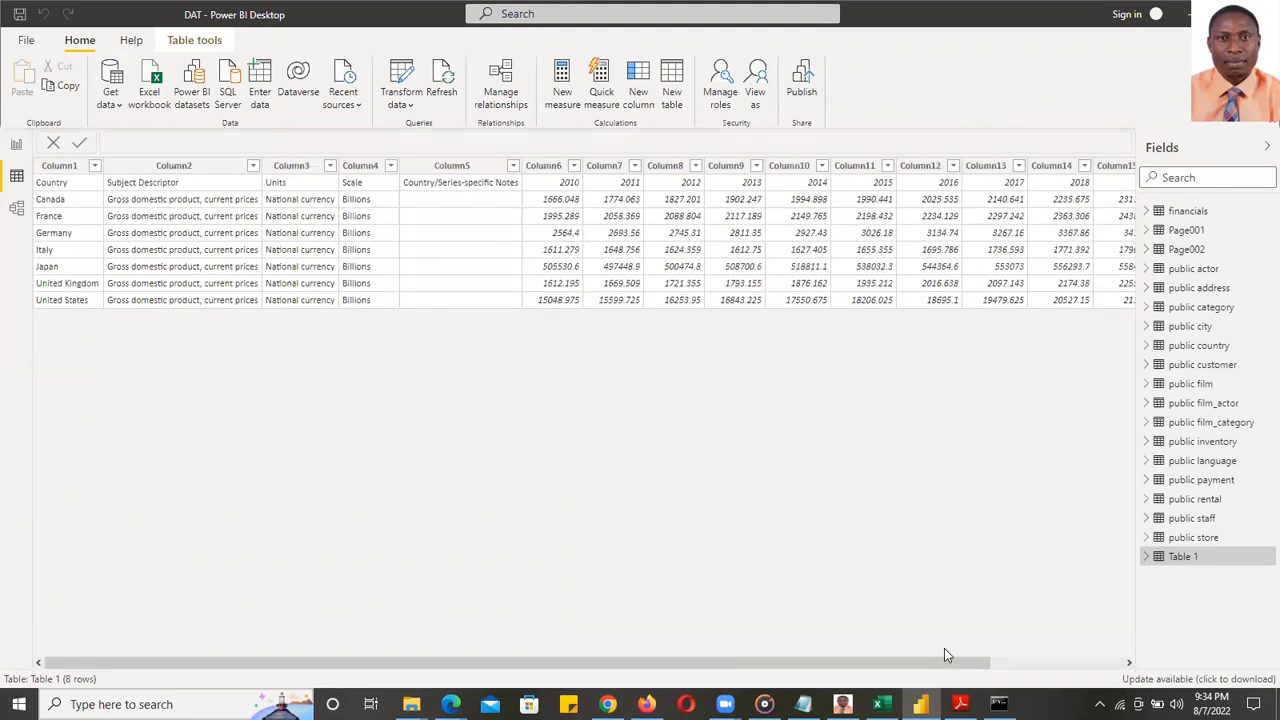
pyautogui.moveTo(220, 661); pyautogui.dragTo(341, 577)
pyautogui.rightClick(1181, 560)
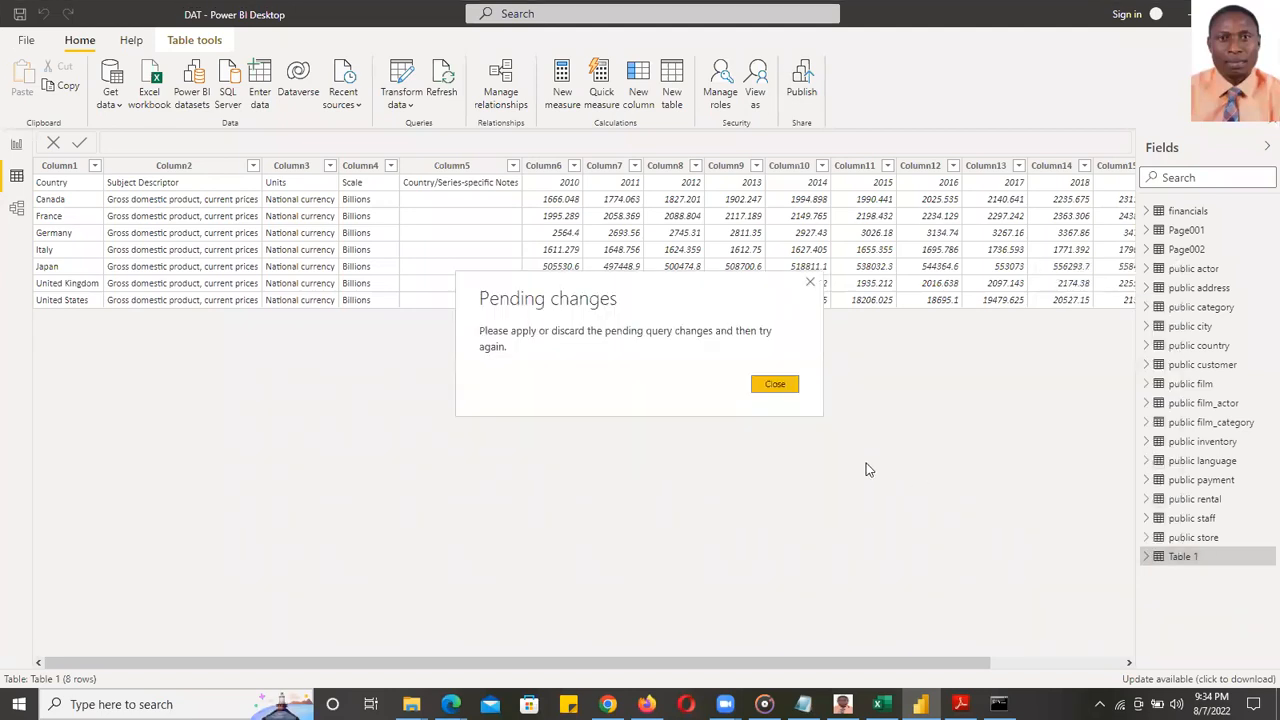
pyautogui.click(782, 389)
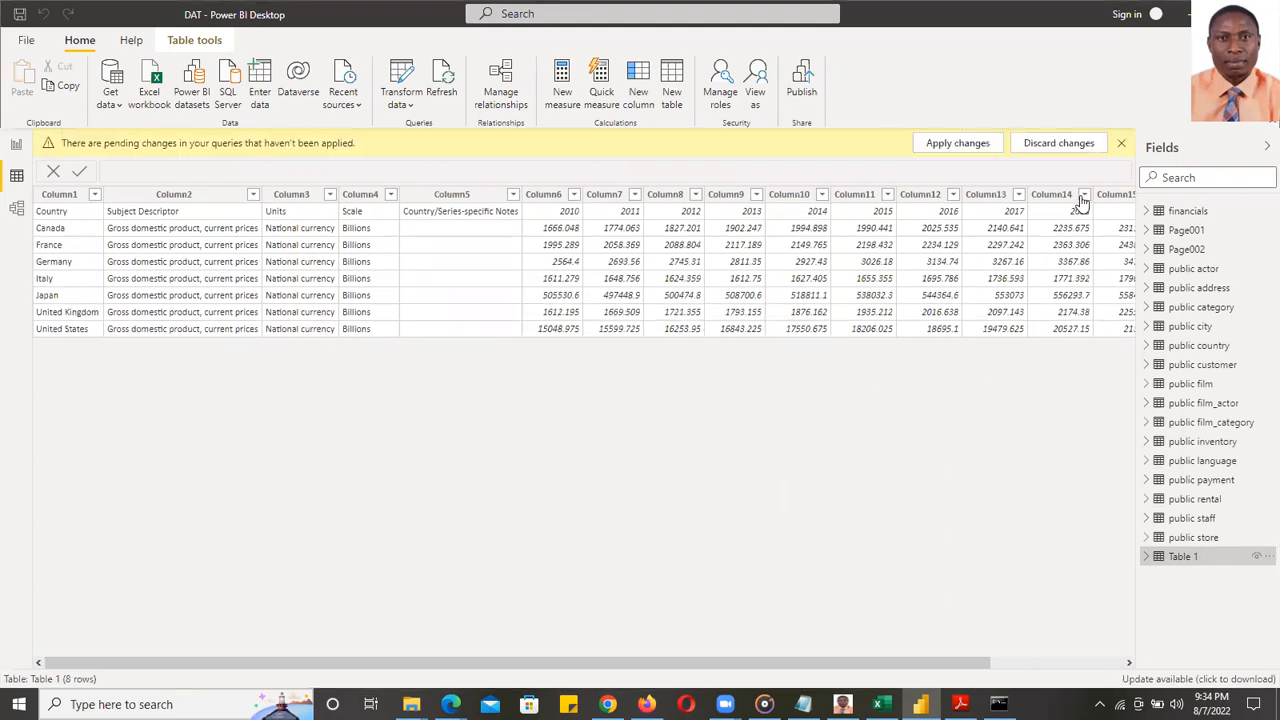
pyautogui.click(1072, 144)
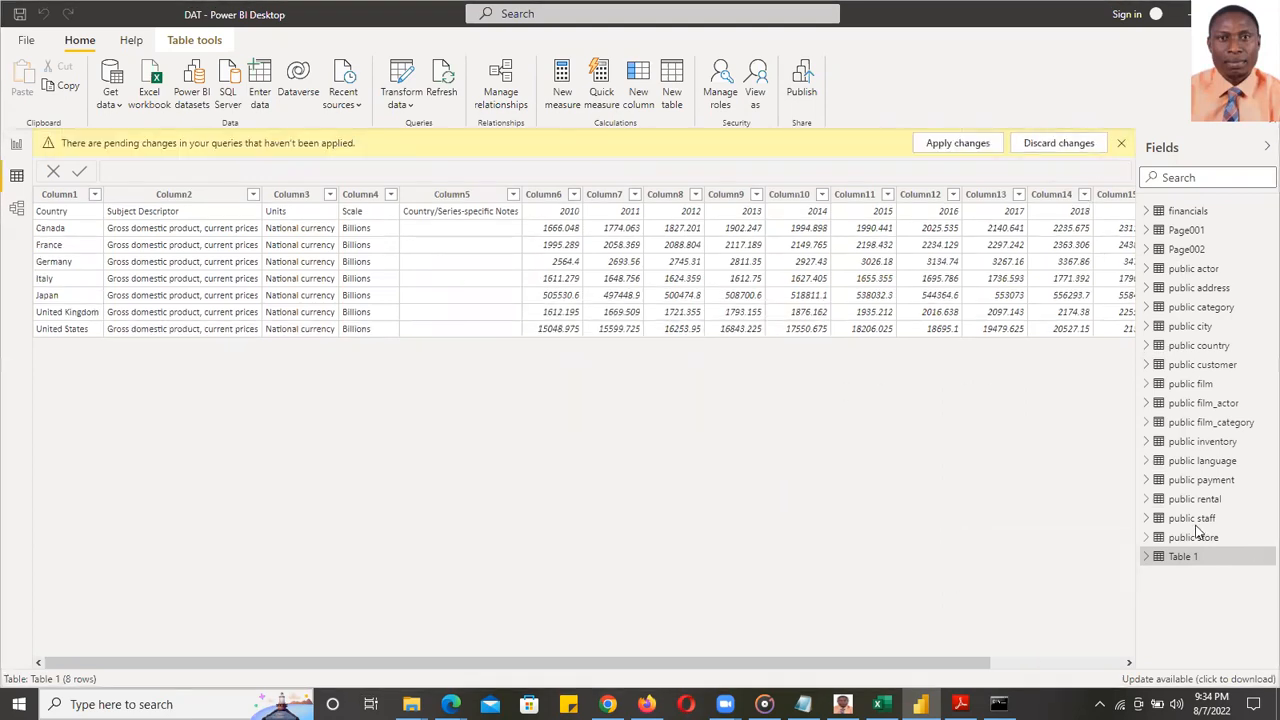
pyautogui.click(716, 391)
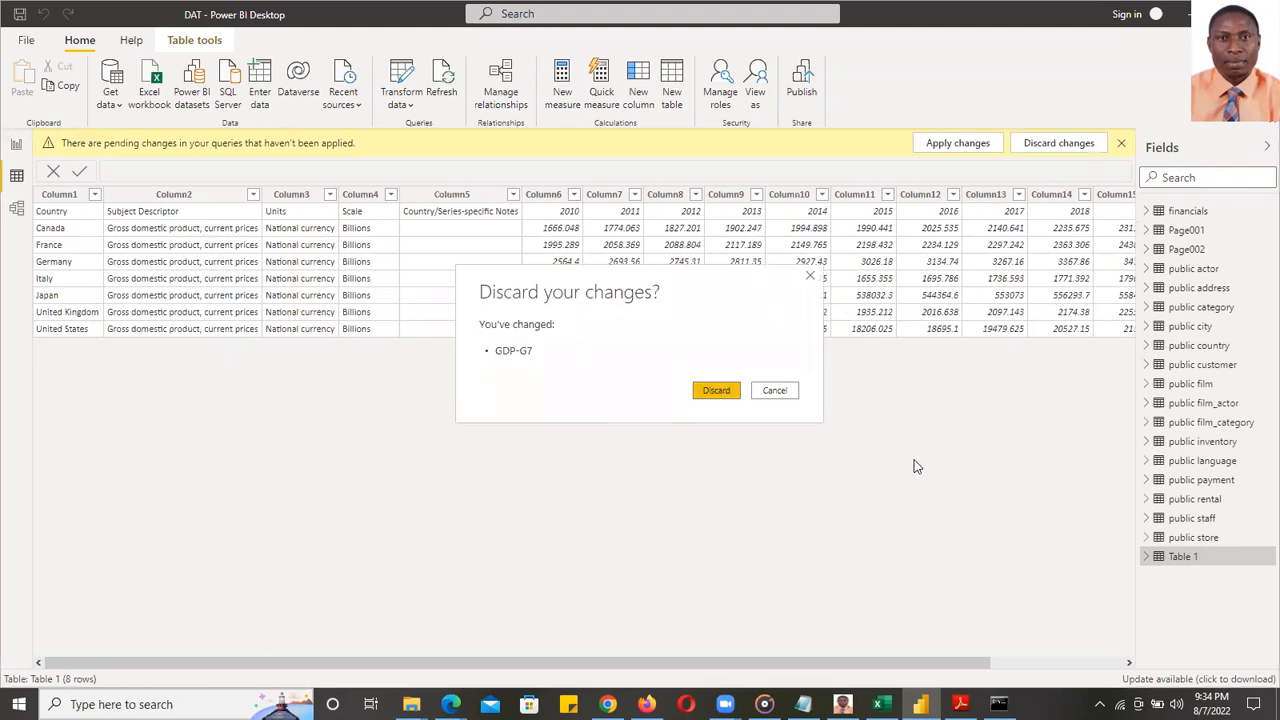
pyautogui.rightClick(1178, 557)
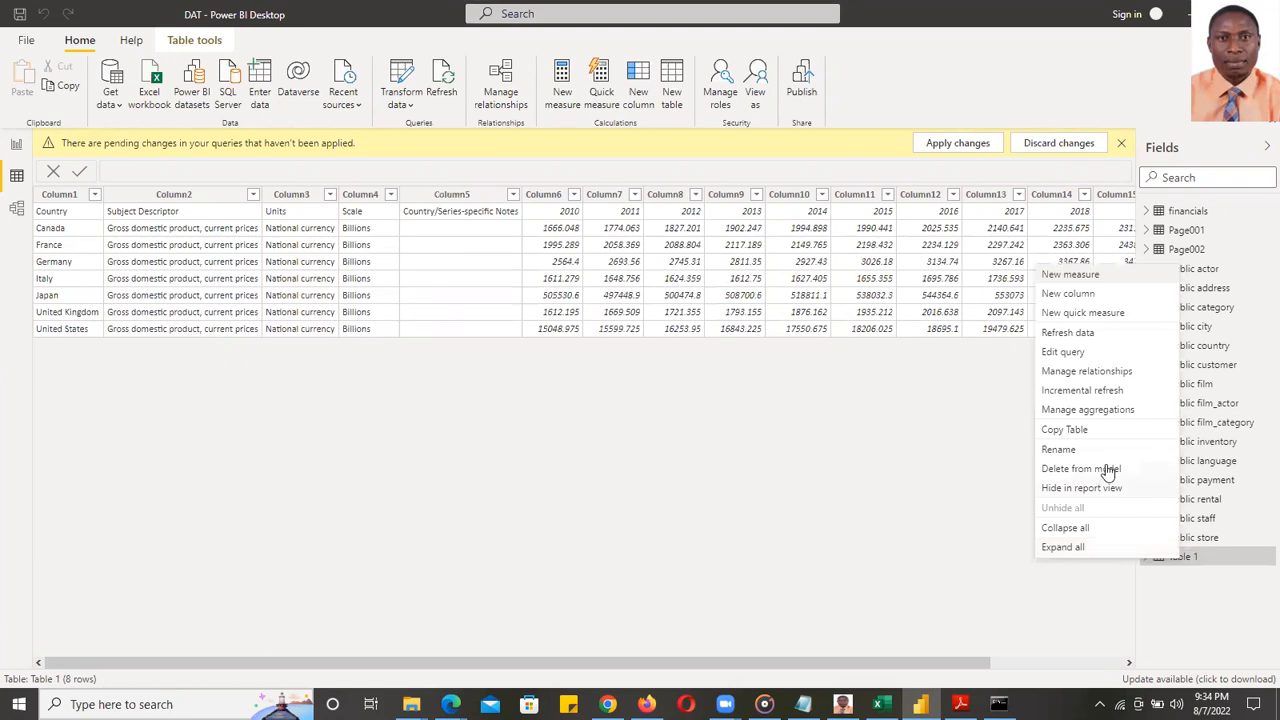
pyautogui.click(1077, 471)
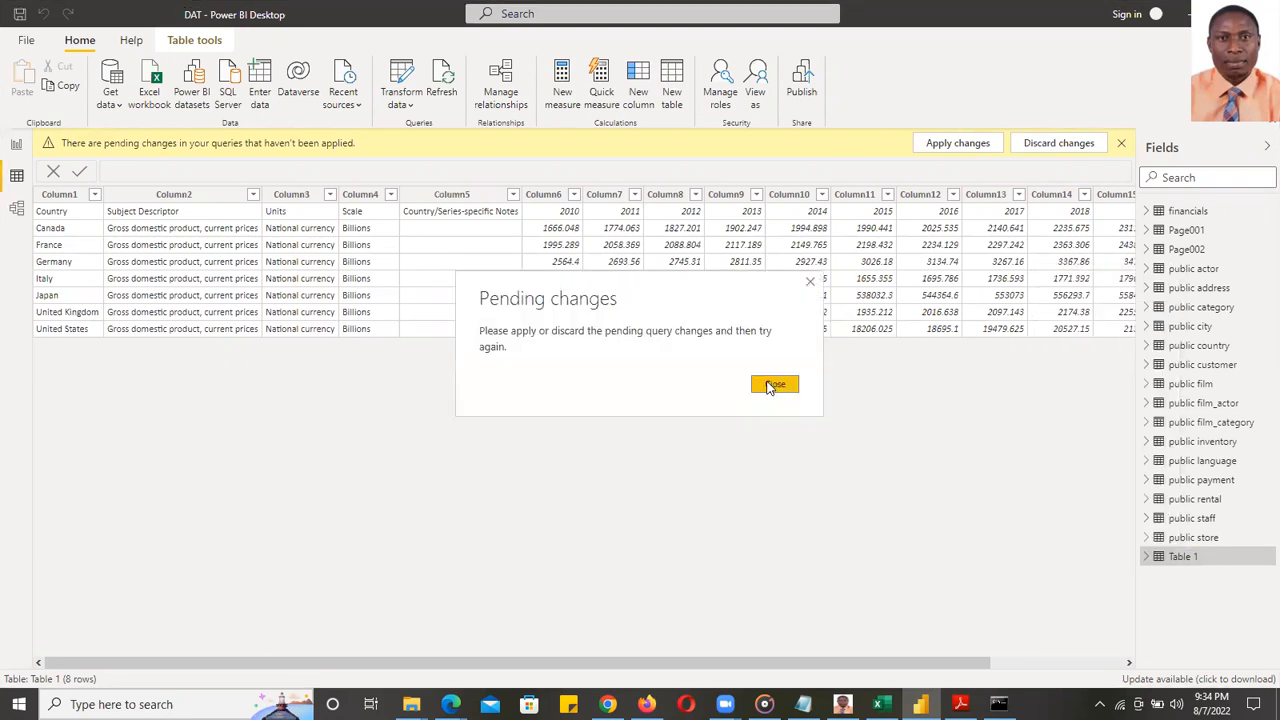
pyautogui.click(773, 386)
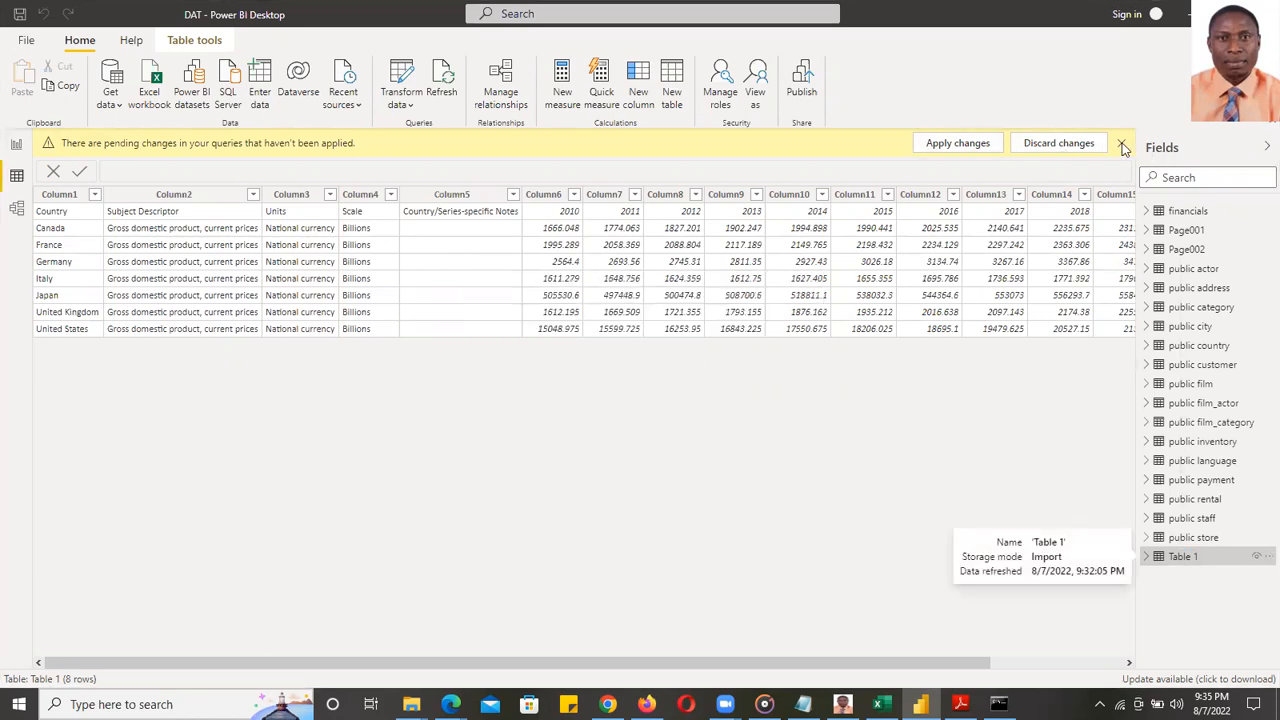
pyautogui.click(1122, 144)
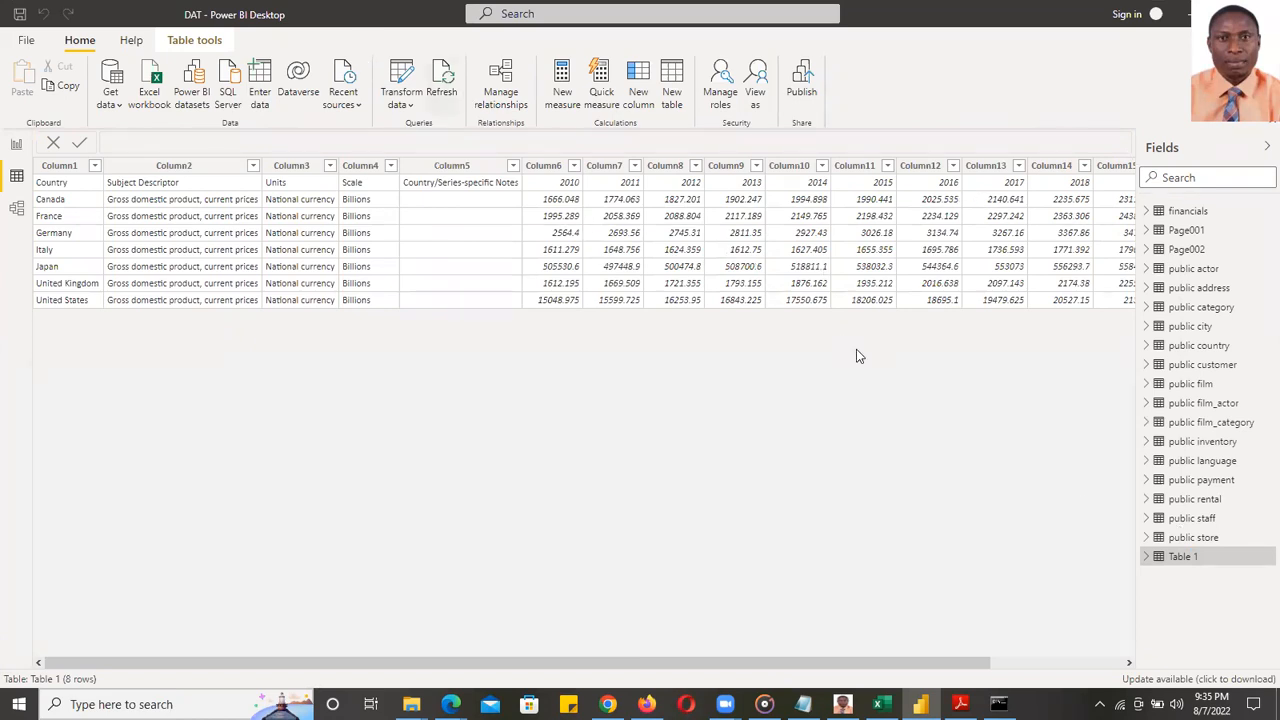
pyautogui.rightClick(1183, 561)
pyautogui.click(1080, 474)
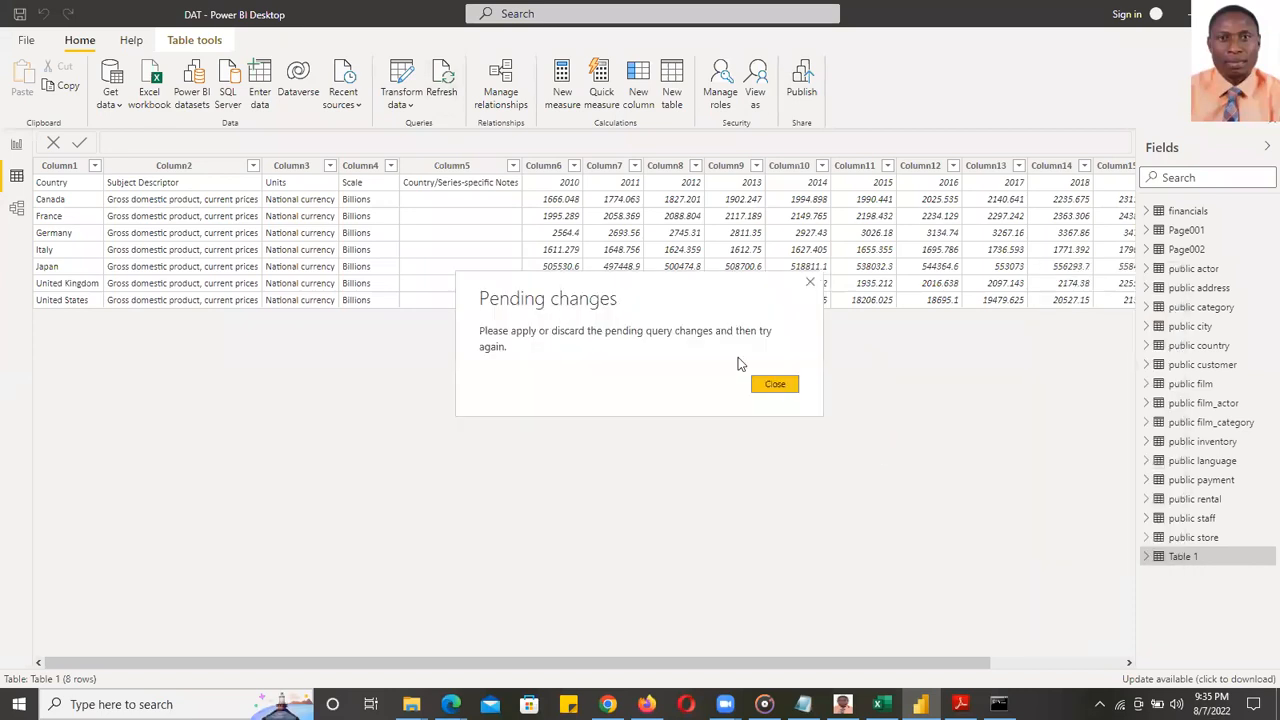
pyautogui.click(777, 386)
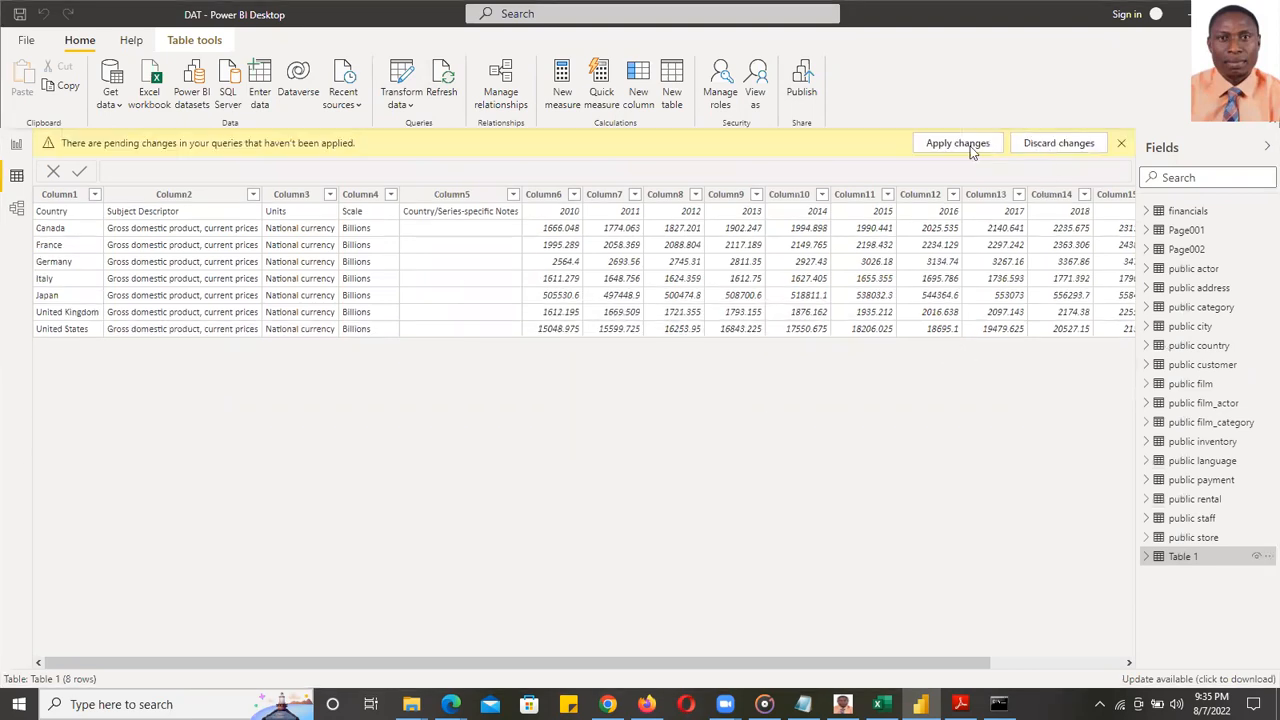
# - Apply the pending query changes from the yellow banner to load GDP-G7
pyautogui.click(958, 143)
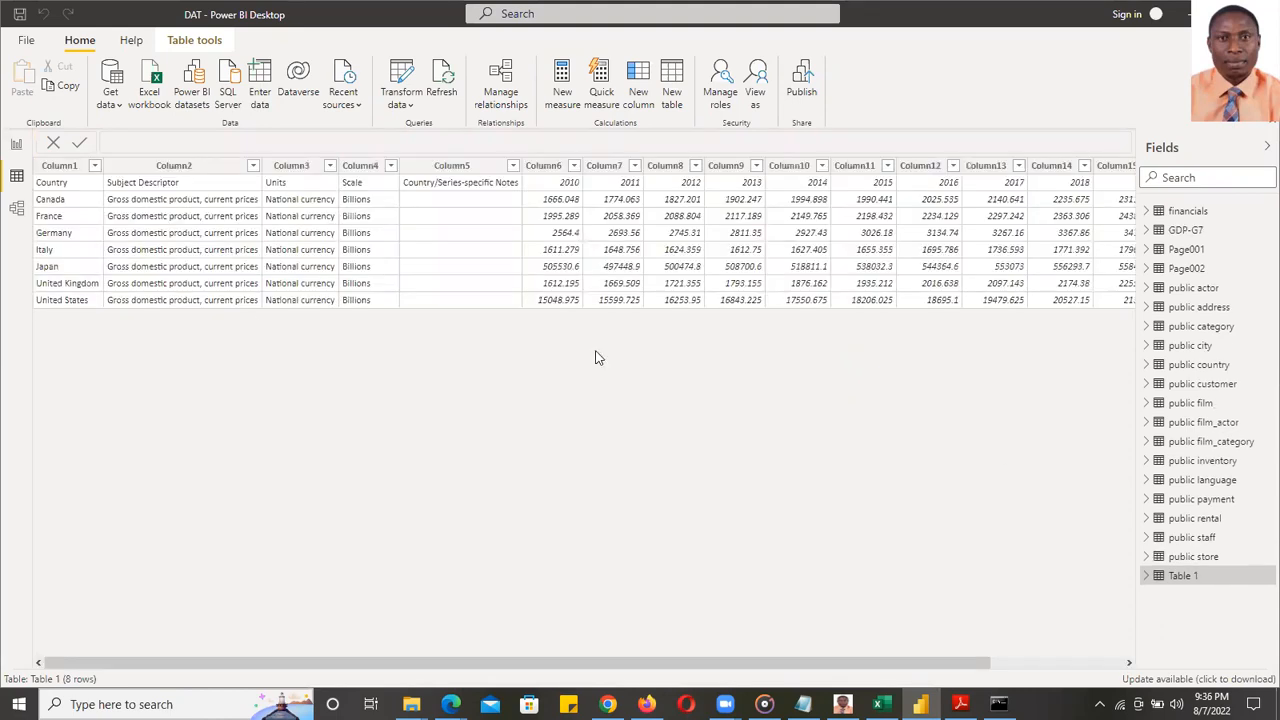
# - Delete Table 1 from the model and view the financials table's data
pyautogui.rightClick(1176, 576)
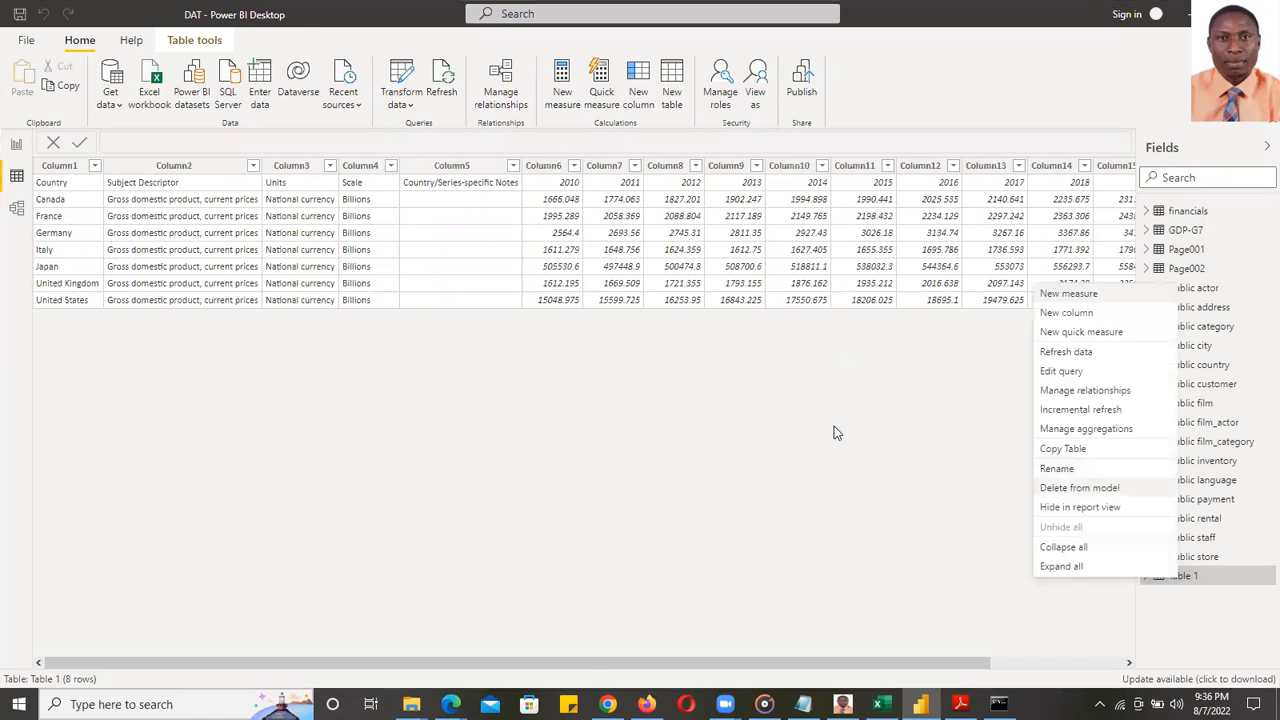
pyautogui.click(723, 377)
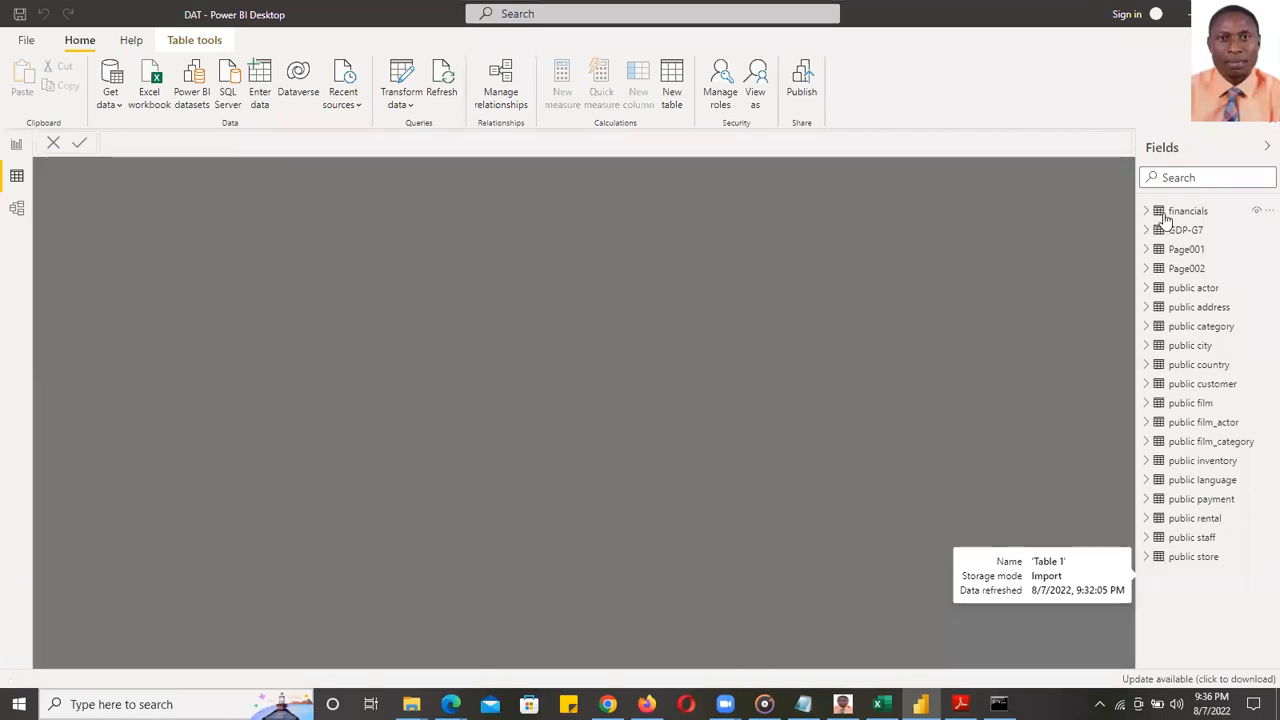
pyautogui.click(1186, 218)
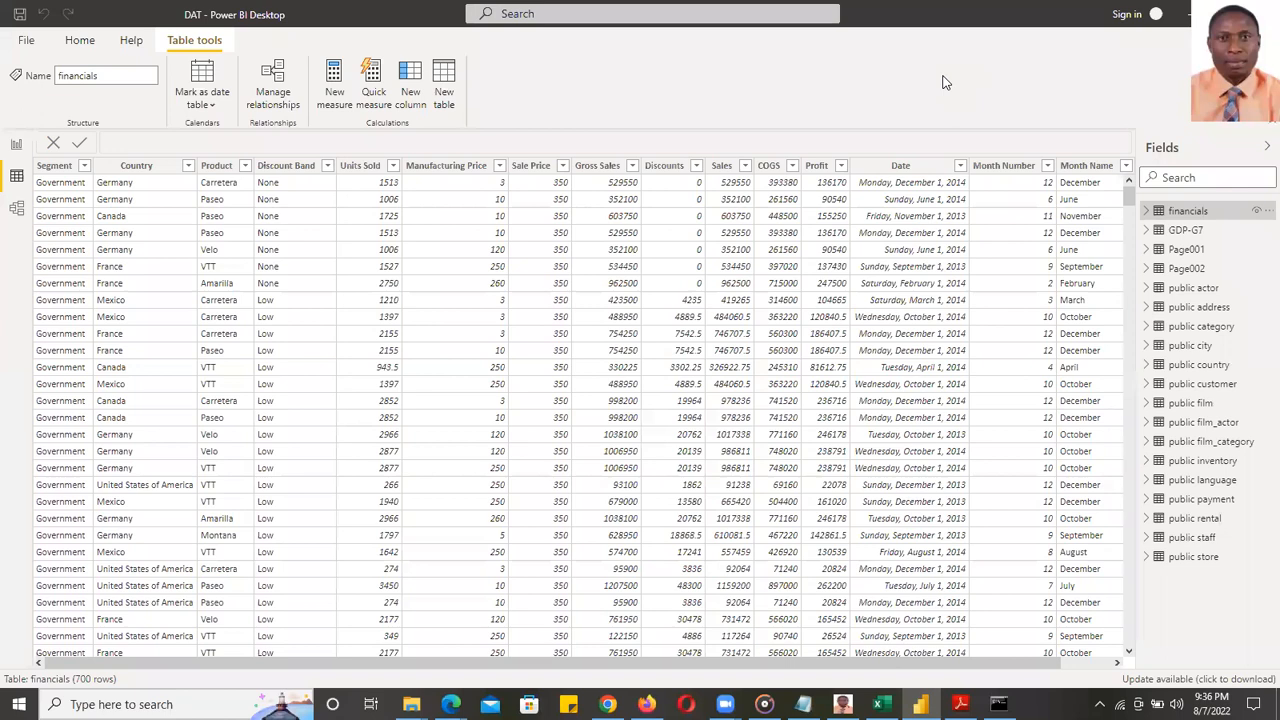
# - Inspect GDP-G7's Country, Years and GDP columns in Data view, then return to Report view
pyautogui.click(1178, 230)
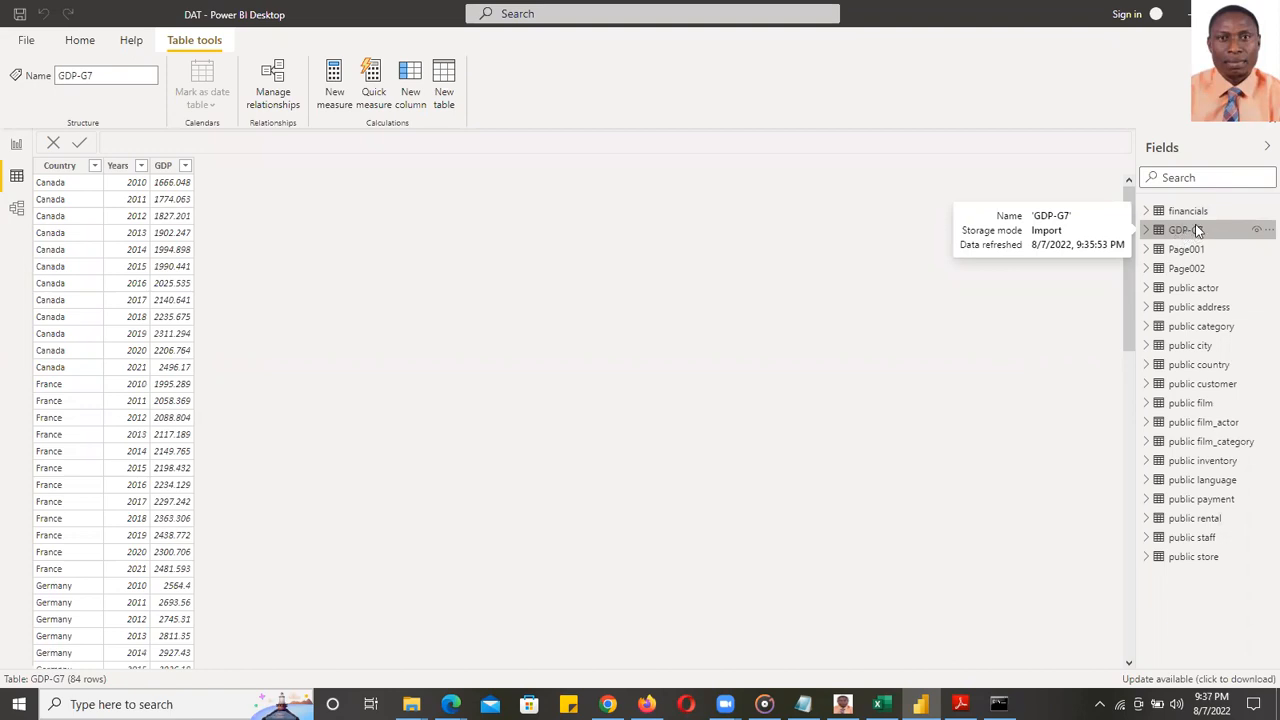
pyautogui.click(15, 148)
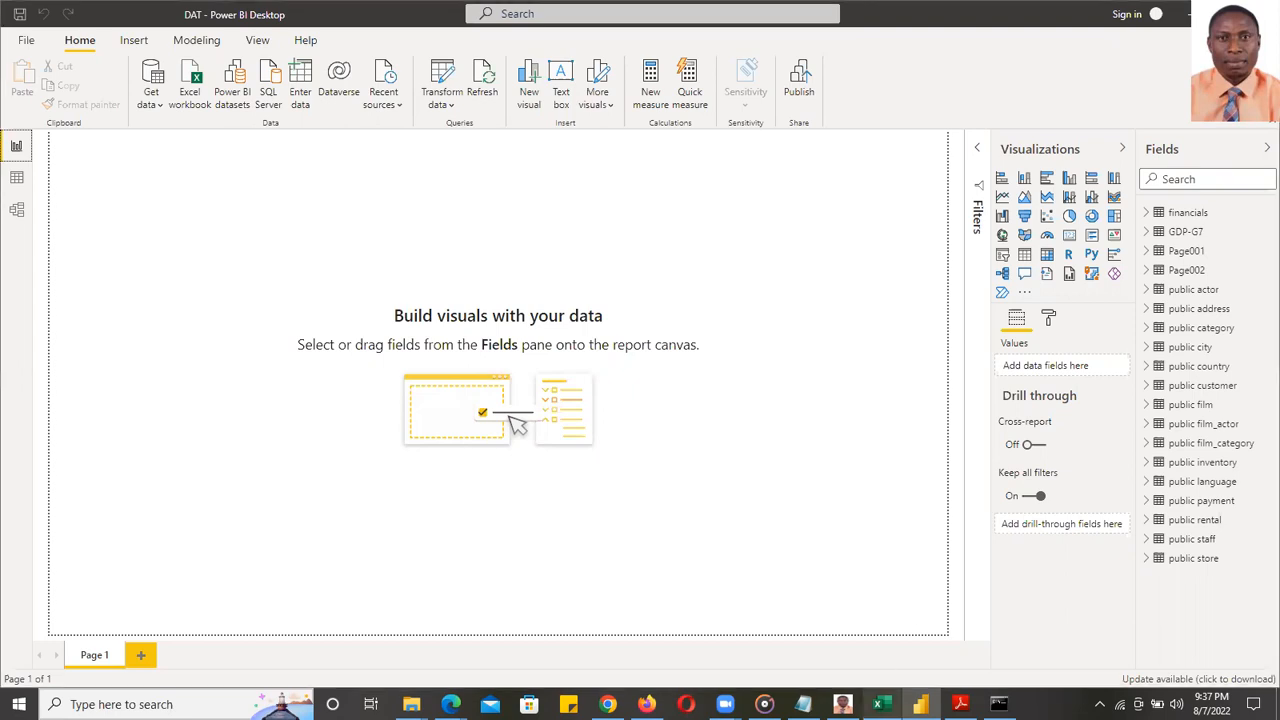
# - Switch to Excel and open Capstone Project_Excel.xlsx from the Recent list
pyautogui.click(880, 704)
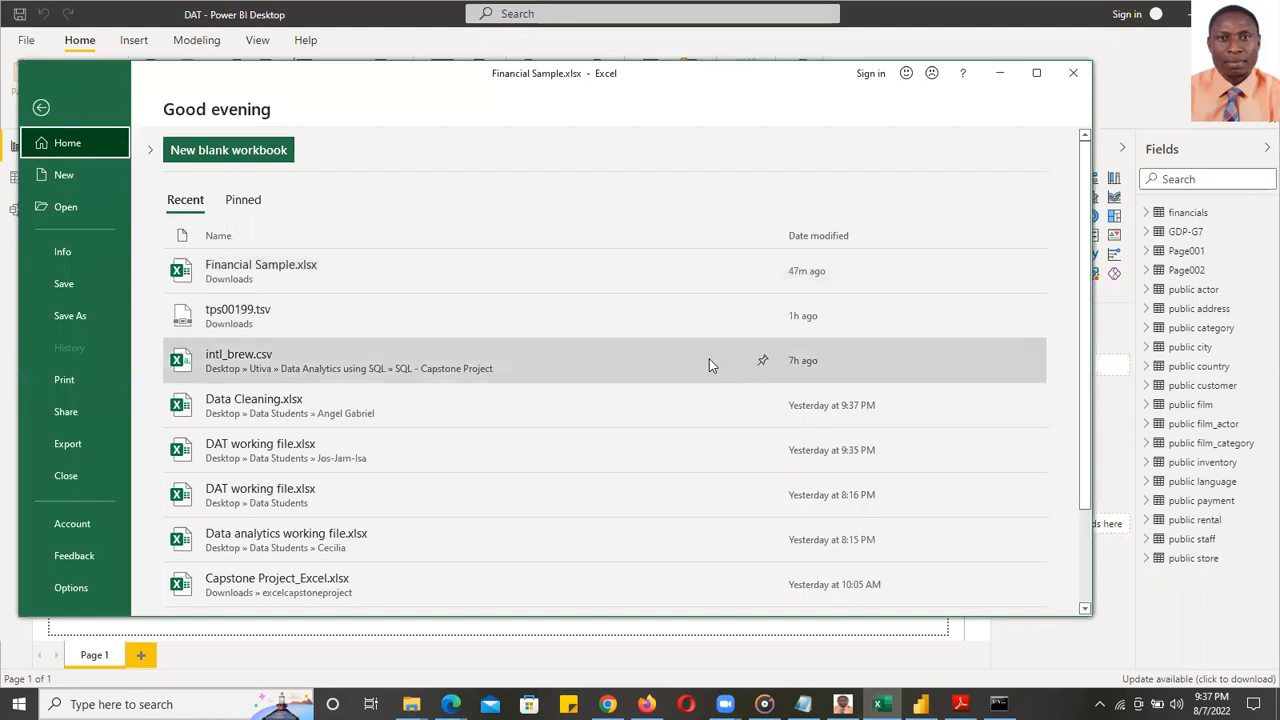
pyautogui.click(286, 590)
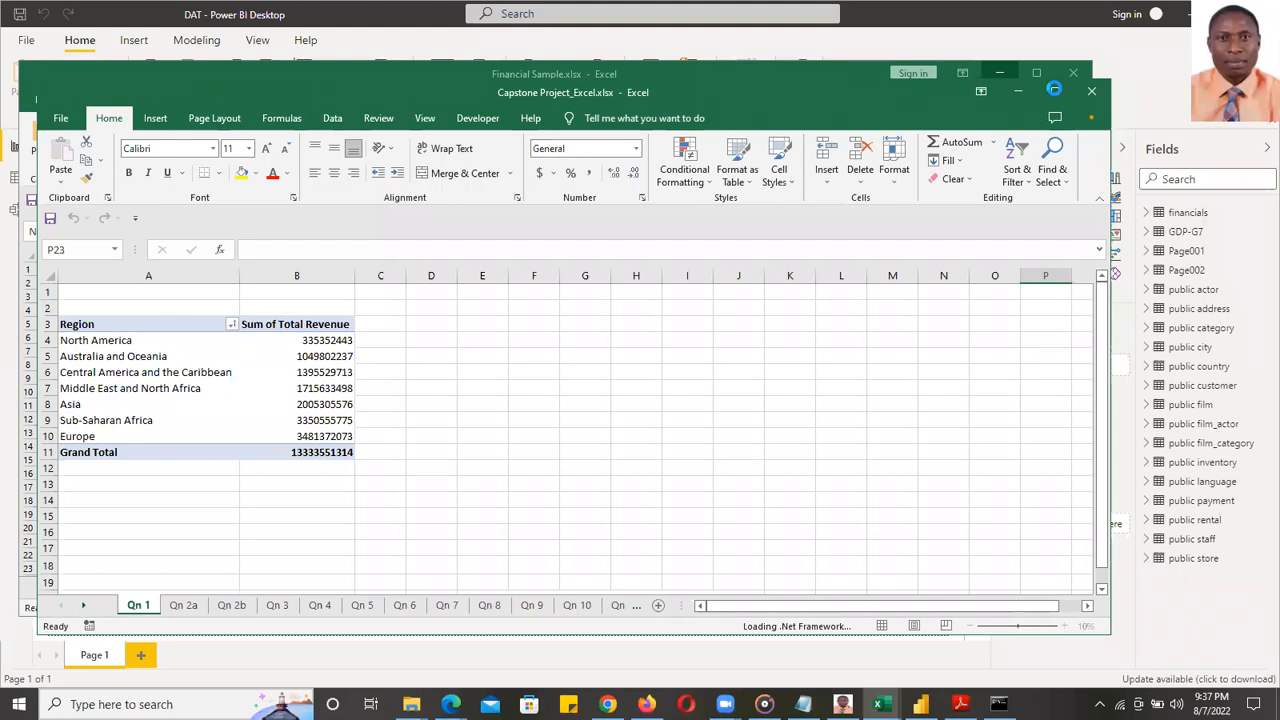
# - Minimize the Excel window to bring back the blank Power BI report page
pyautogui.click(1005, 99)
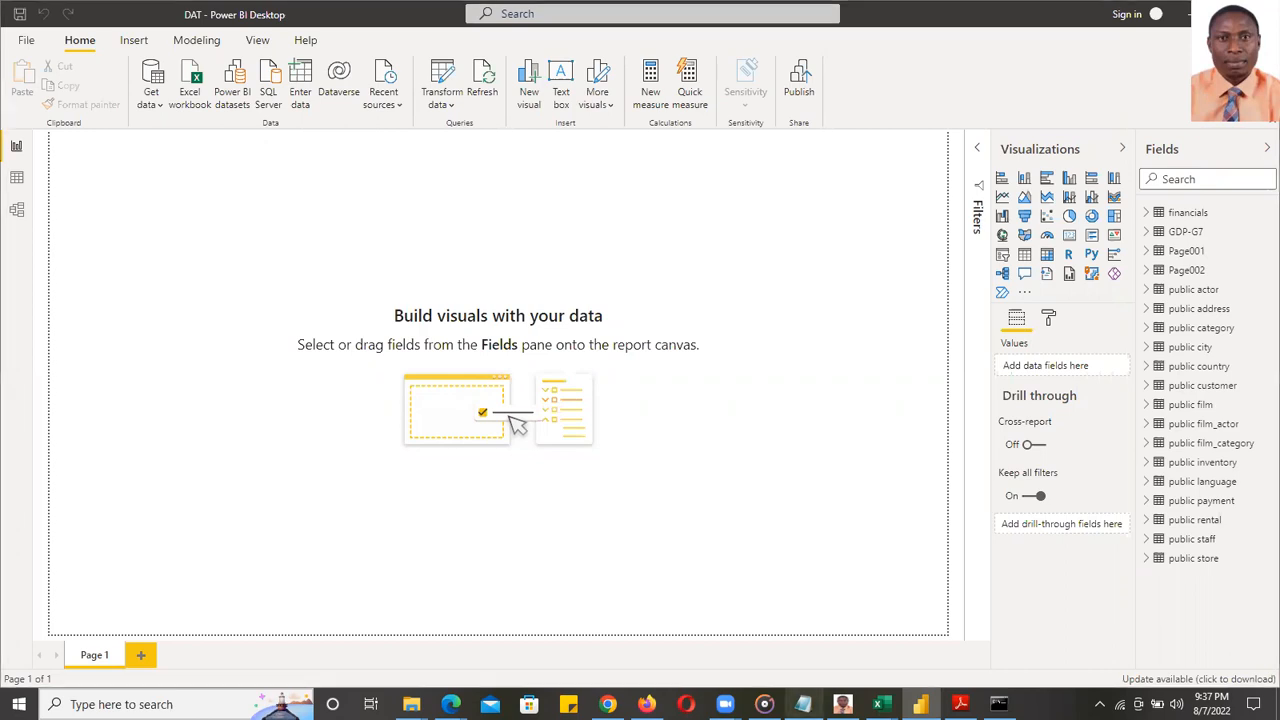
pyautogui.hotkey('alt', 'Tab')
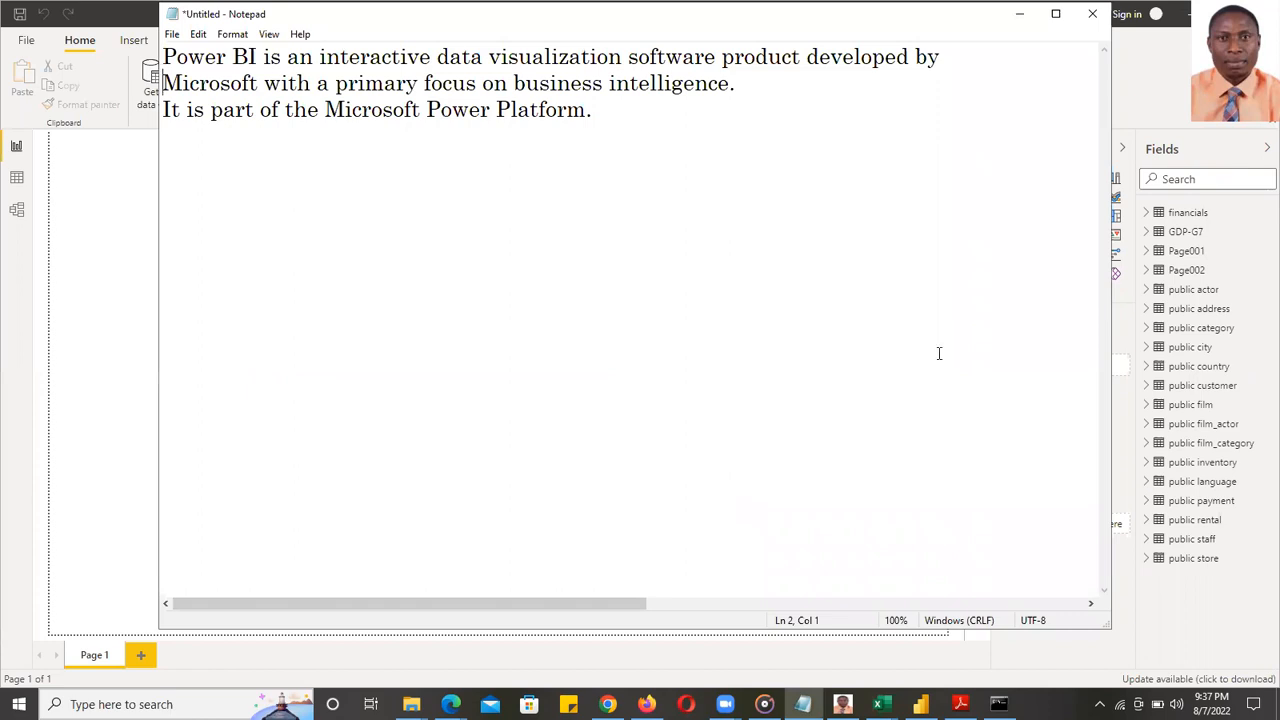
pyautogui.moveTo(878, 16); pyautogui.dragTo(849, 100)
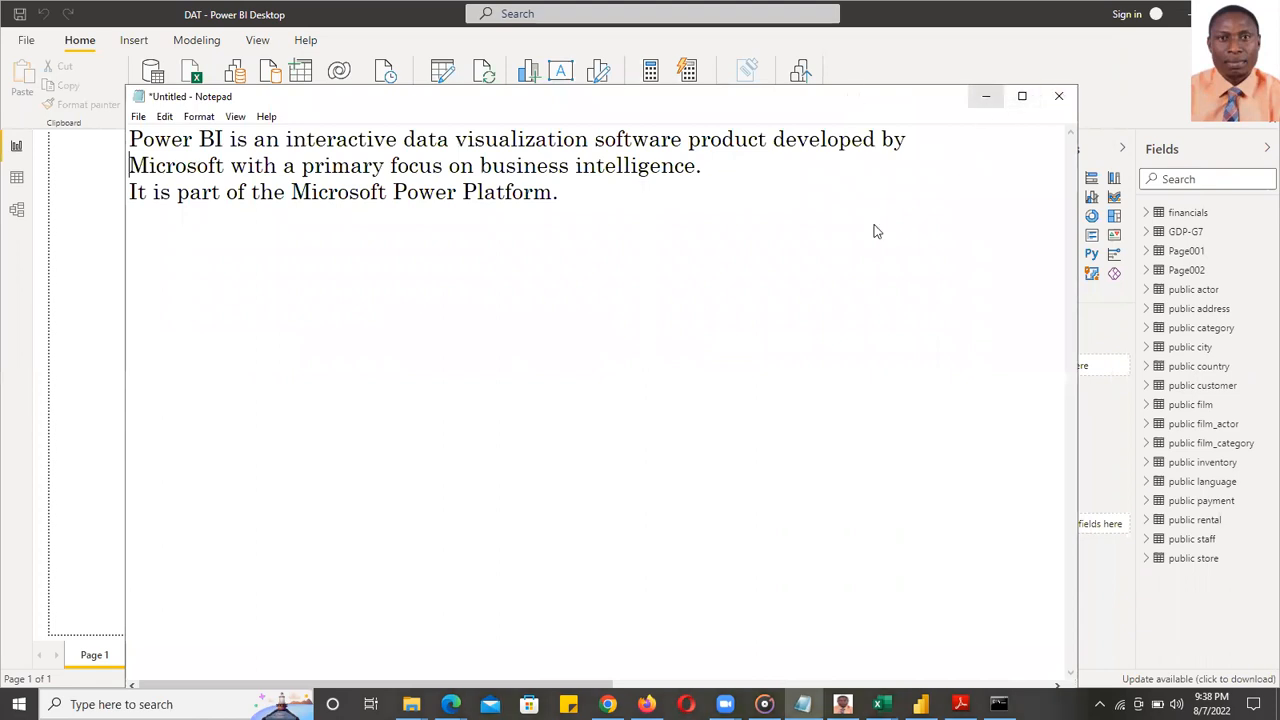
pyautogui.click(985, 96)
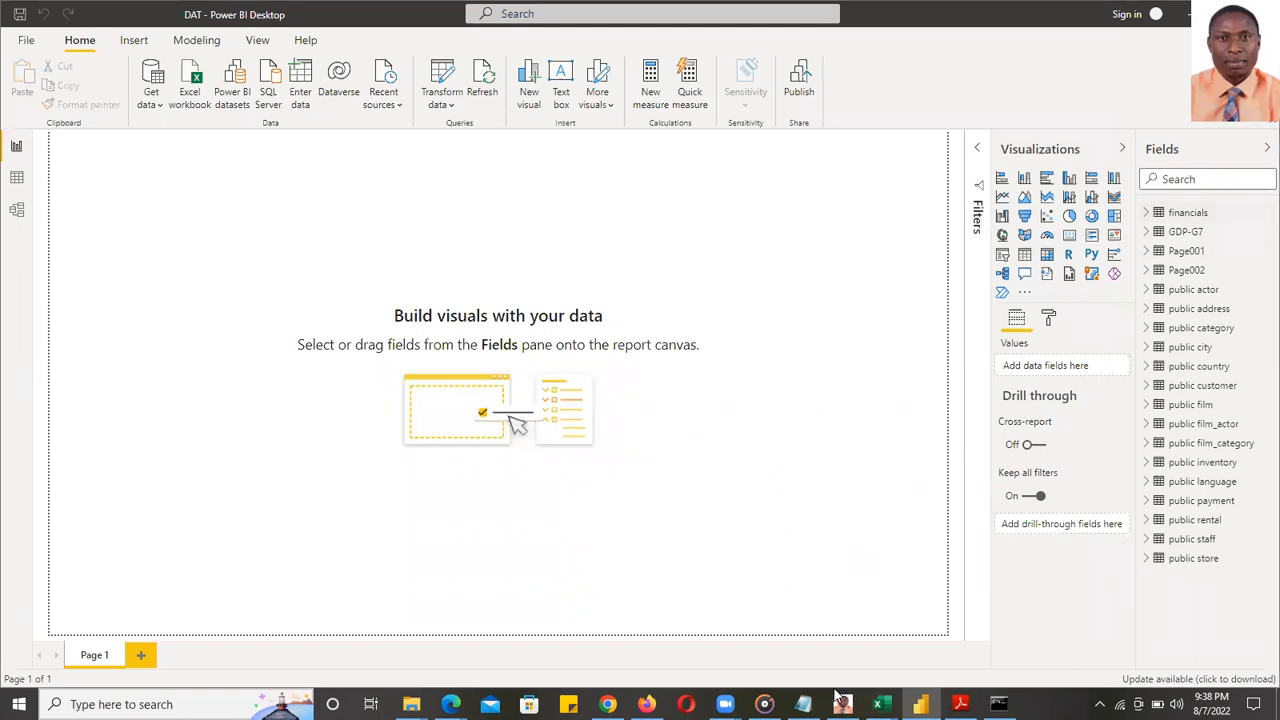
# - Bring up the Capstone Project_Excel workbook maximized and select bars in the revenue chart
pyautogui.moveTo(880, 704)
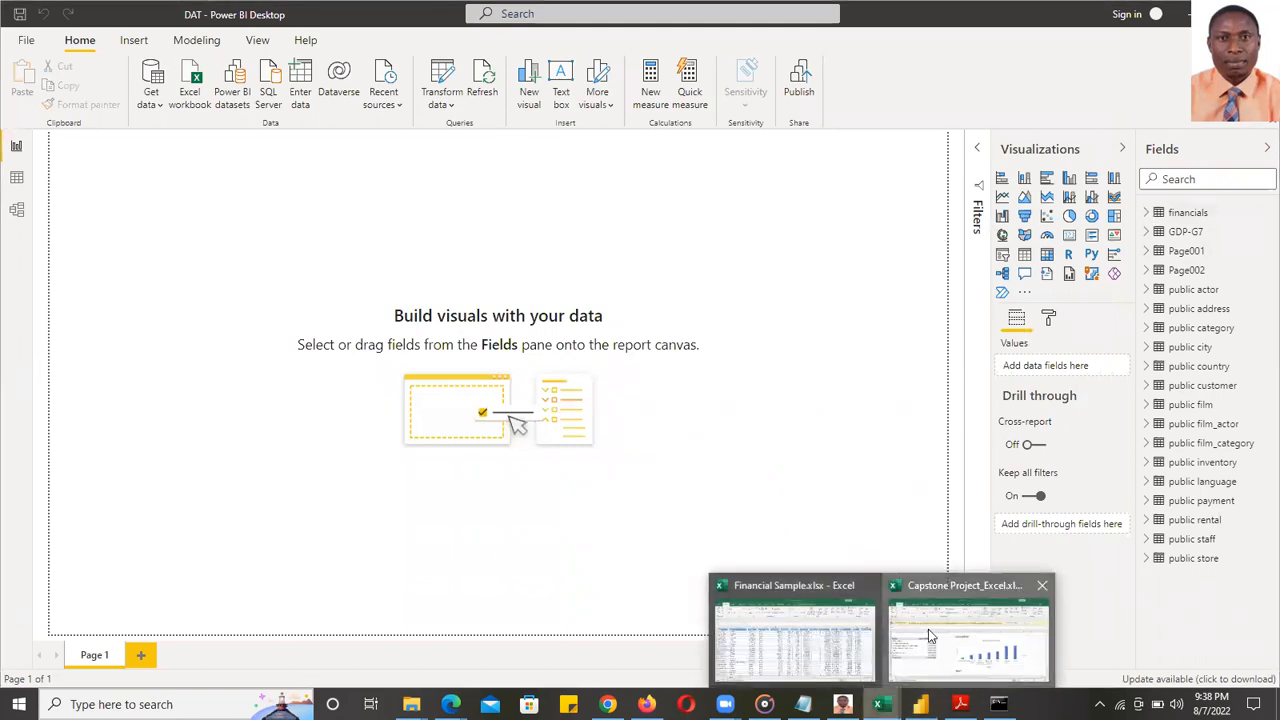
pyautogui.click(968, 630)
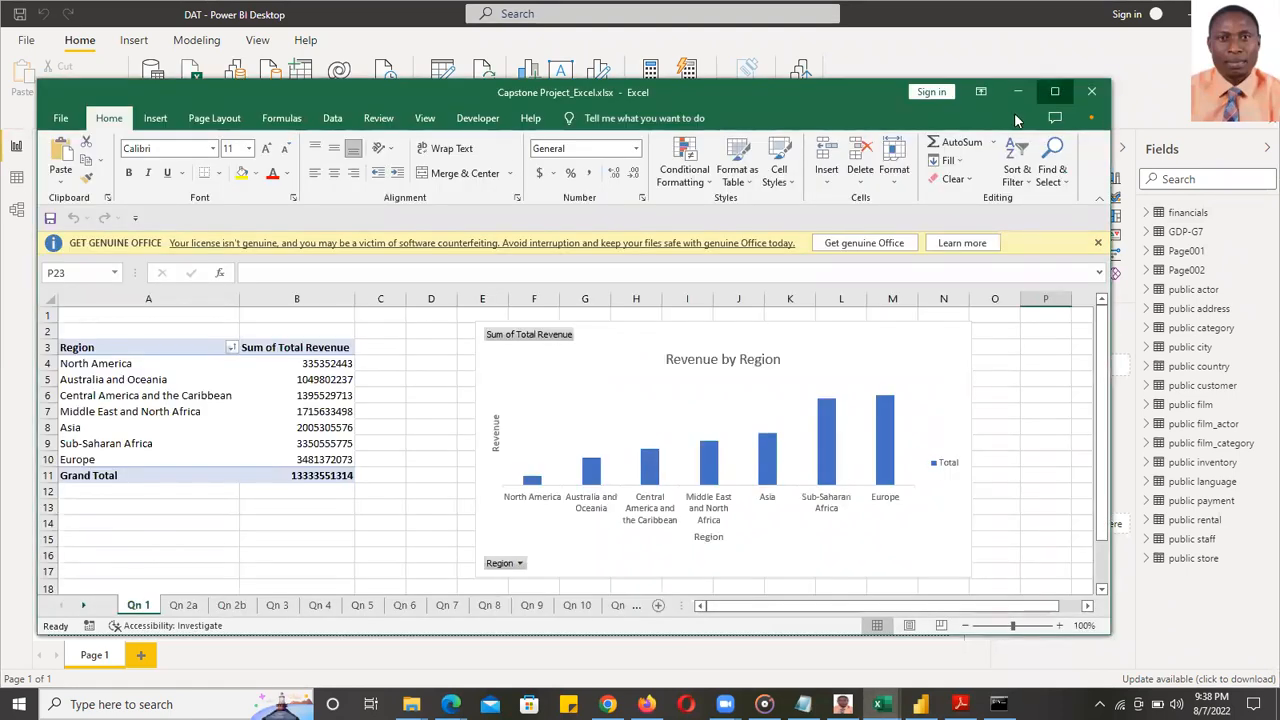
pyautogui.click(1055, 92)
pyautogui.click(1257, 166)
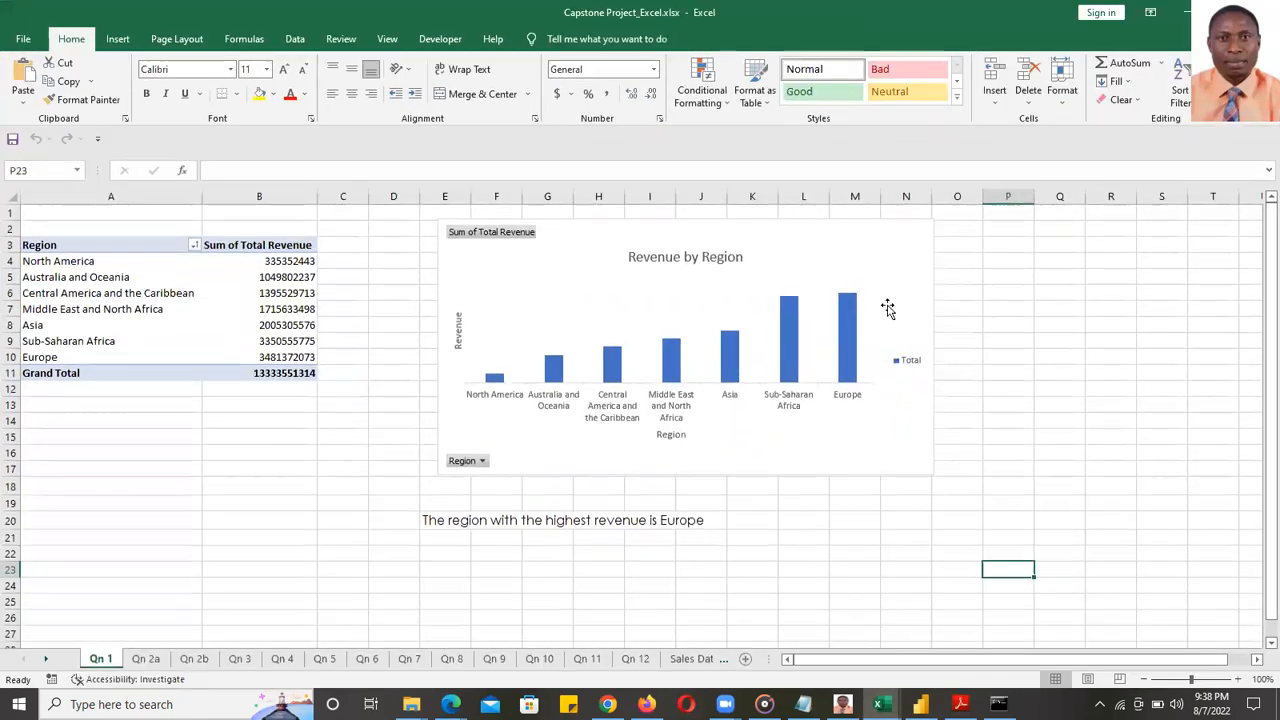
pyautogui.click(841, 314)
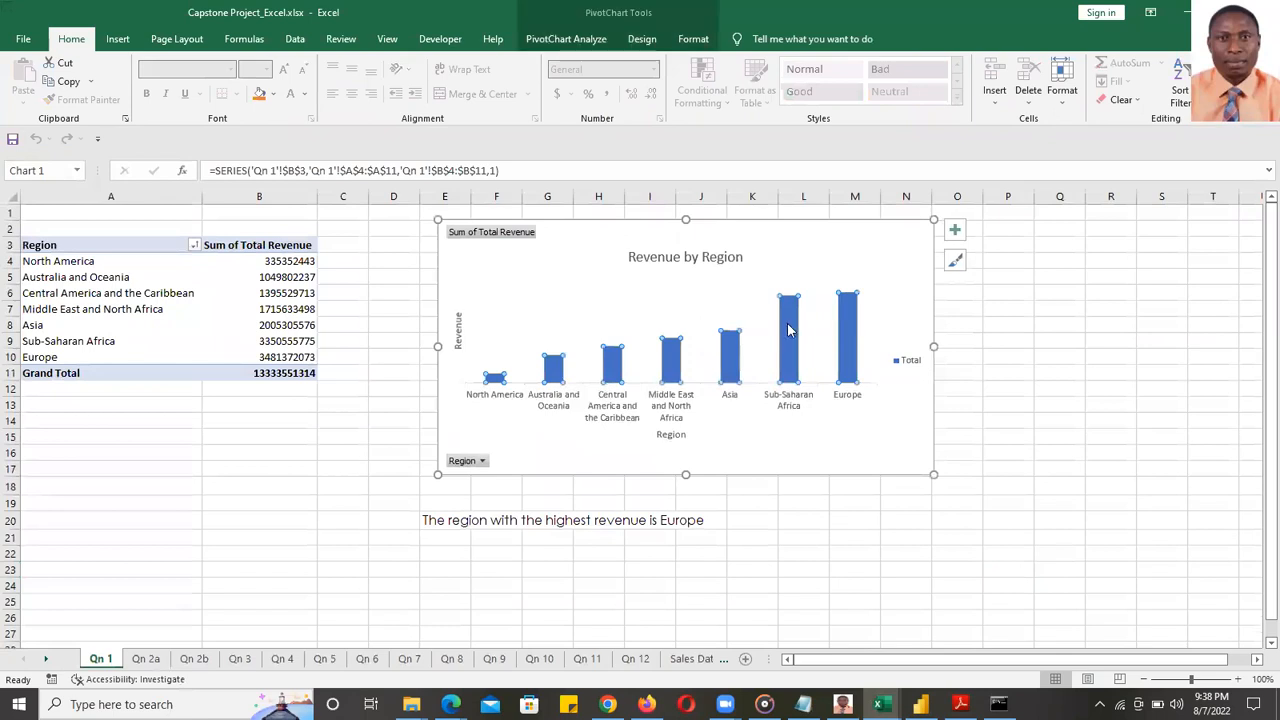
pyautogui.click(612, 366)
pyautogui.click(494, 376)
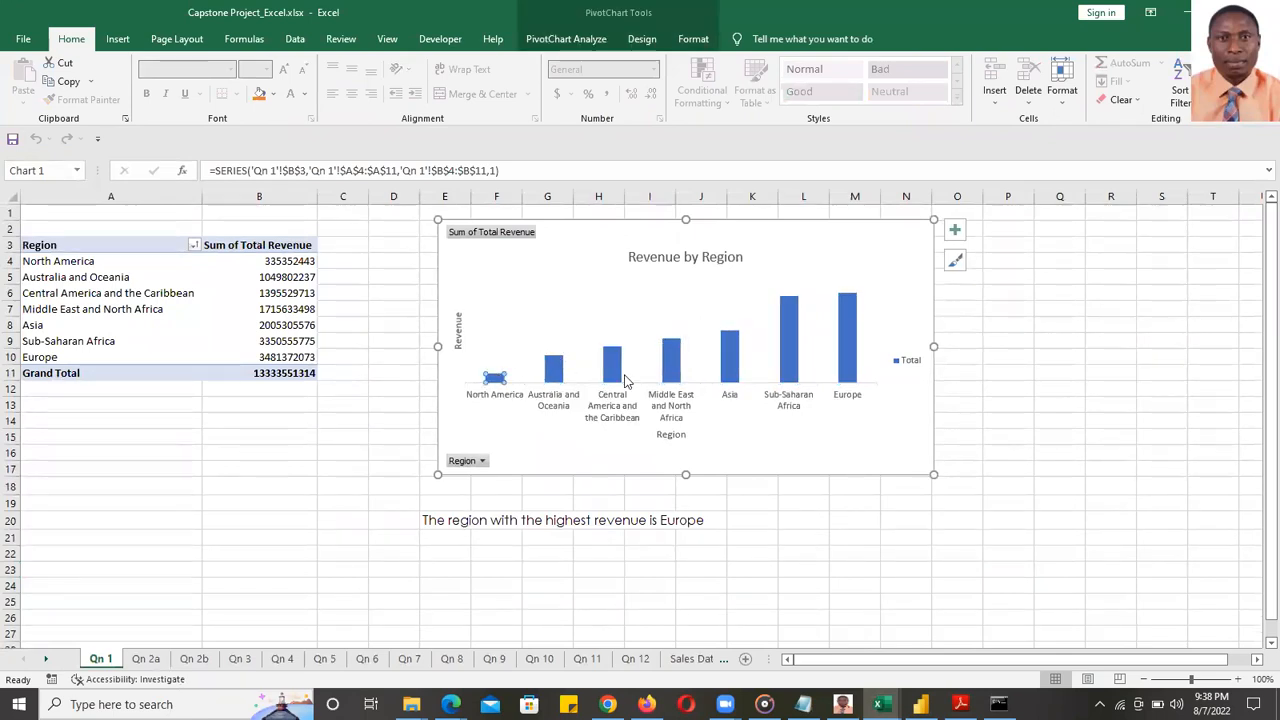
pyautogui.click(792, 340)
pyautogui.click(846, 336)
# - Filter the chart to three regions including Middle East and North Africa, then clear the filter
pyautogui.click(481, 461)
pyautogui.click(314, 286)
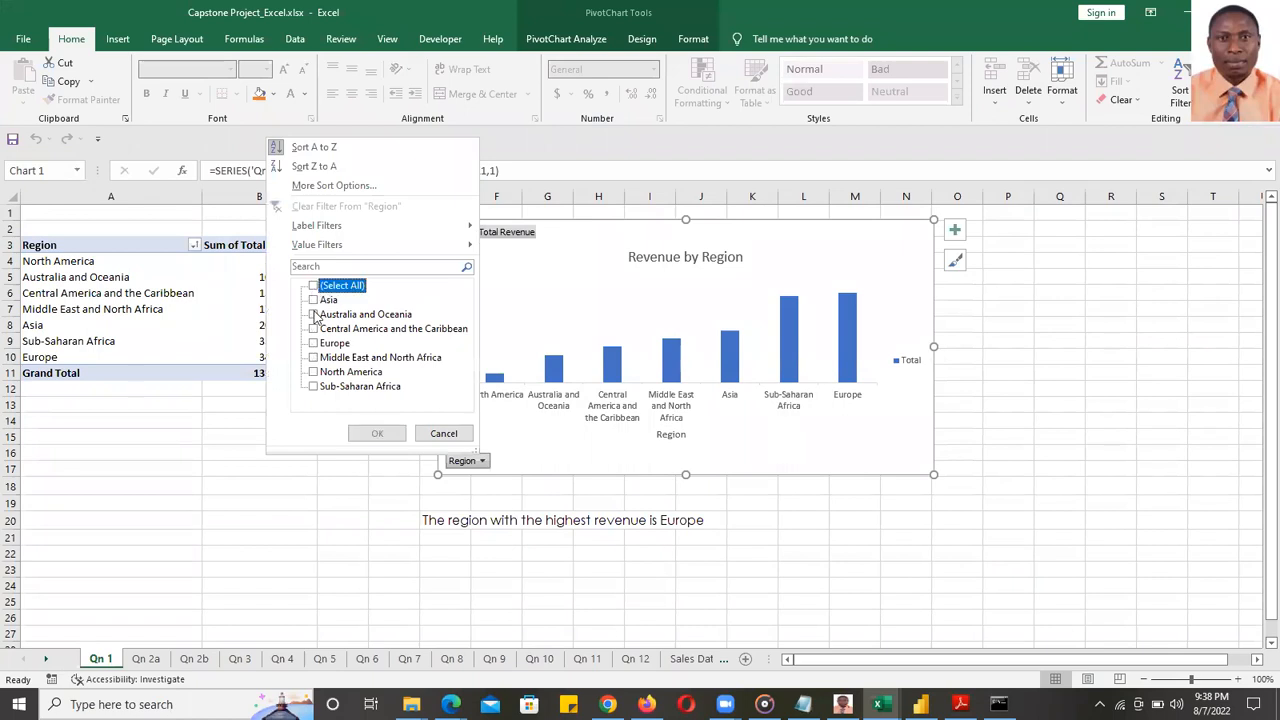
pyautogui.click(315, 329)
pyautogui.click(313, 357)
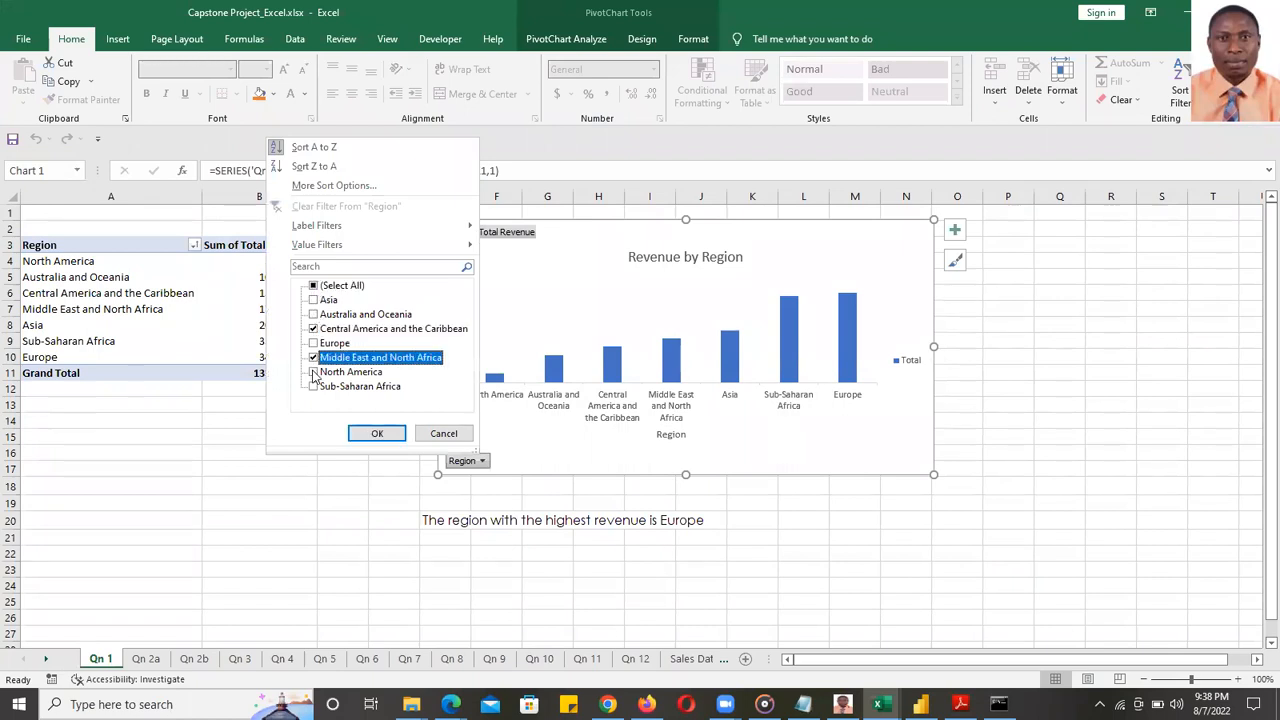
pyautogui.click(313, 386)
pyautogui.click(372, 433)
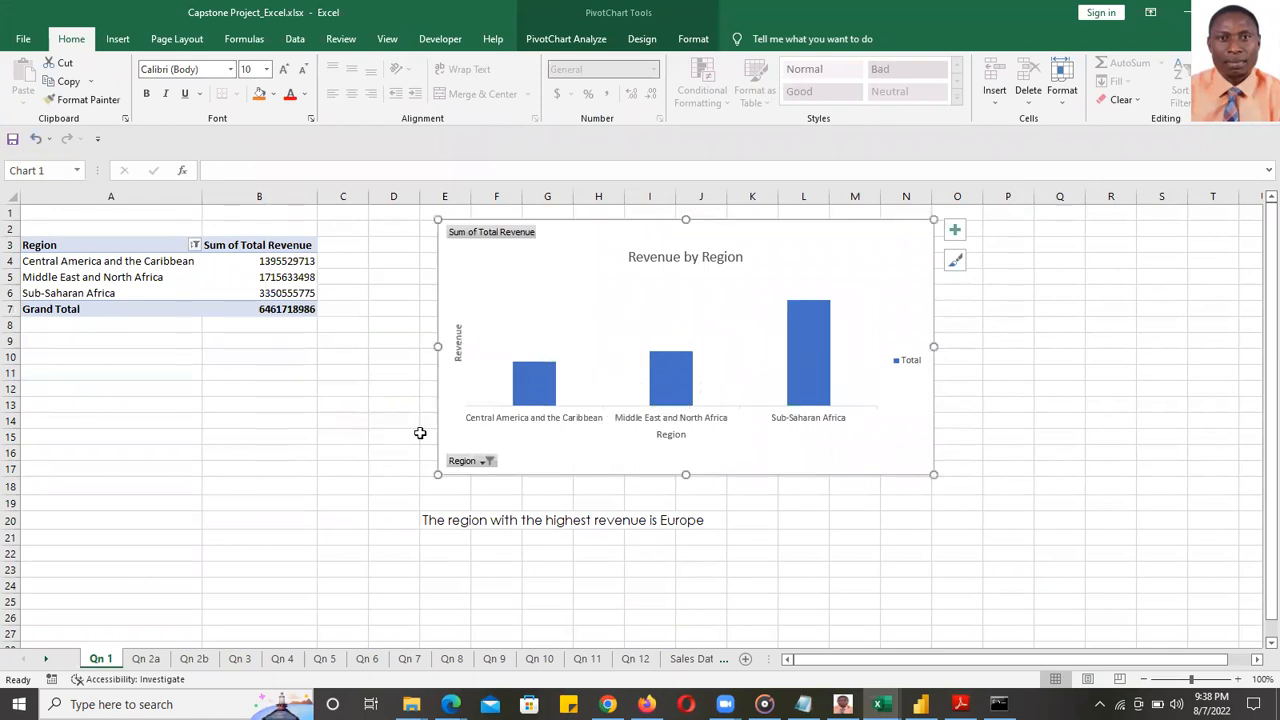
pyautogui.click(486, 464)
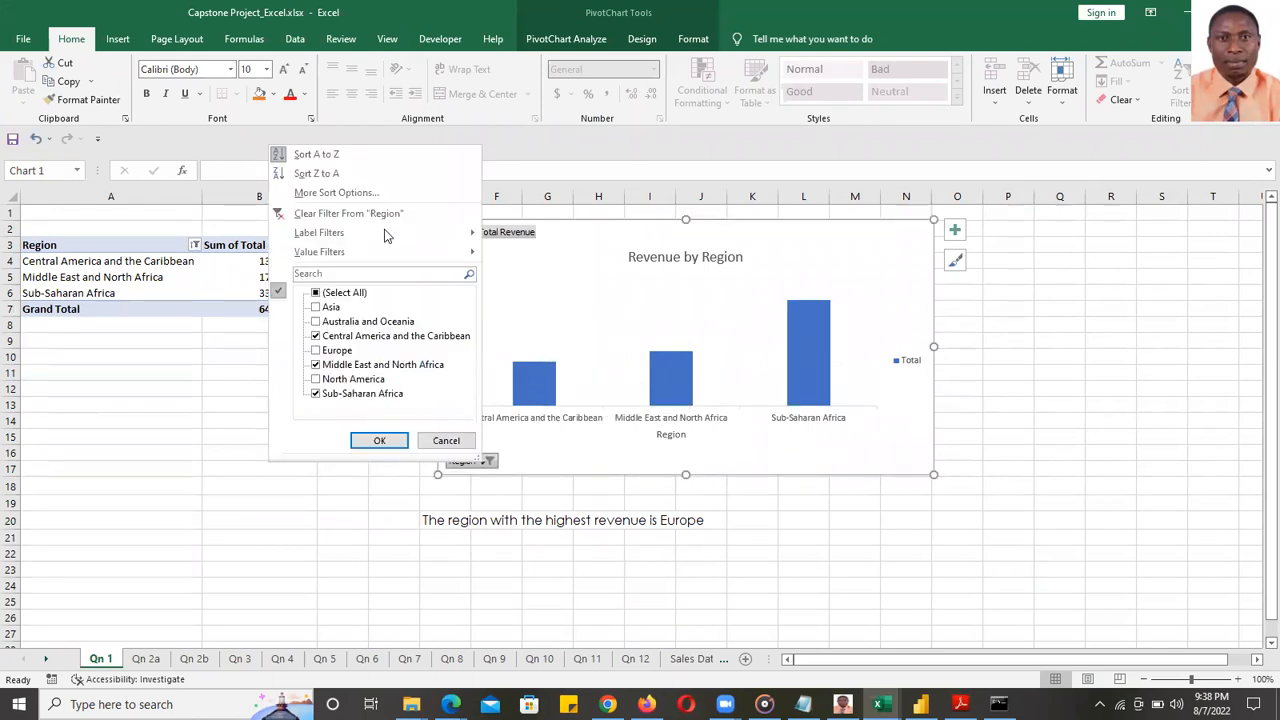
pyautogui.click(733, 283)
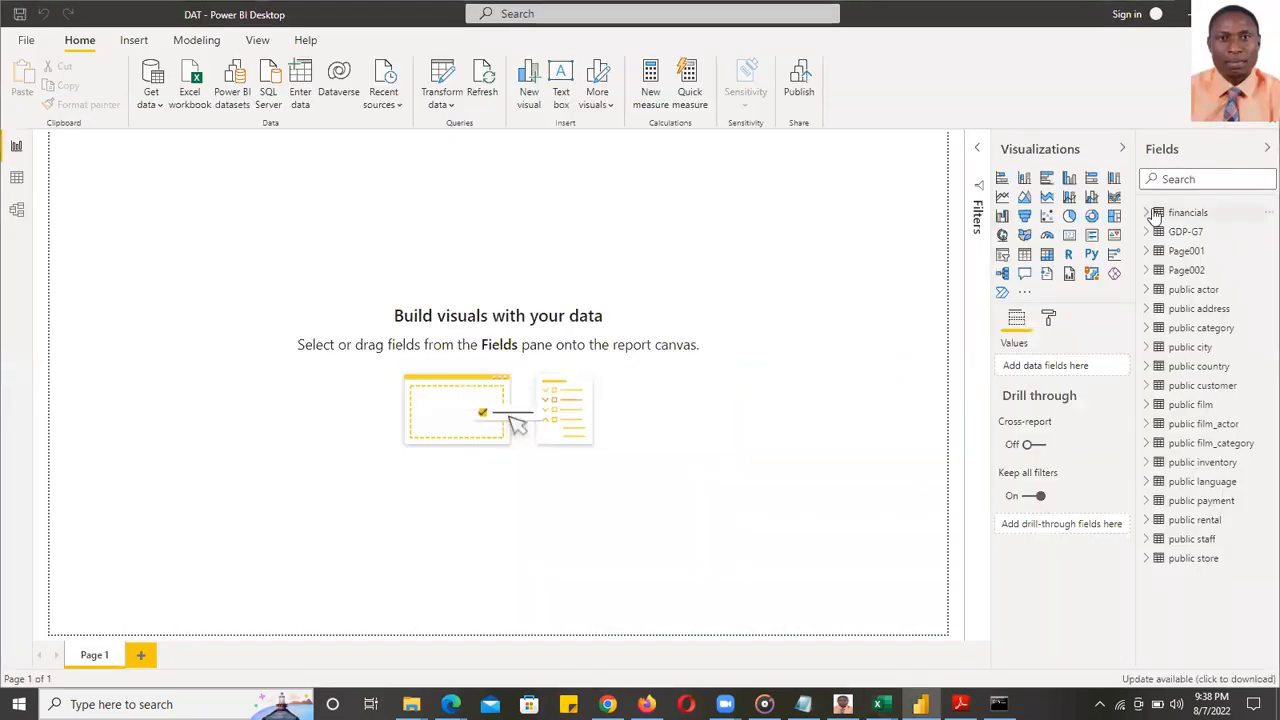
pyautogui.click(1150, 213)
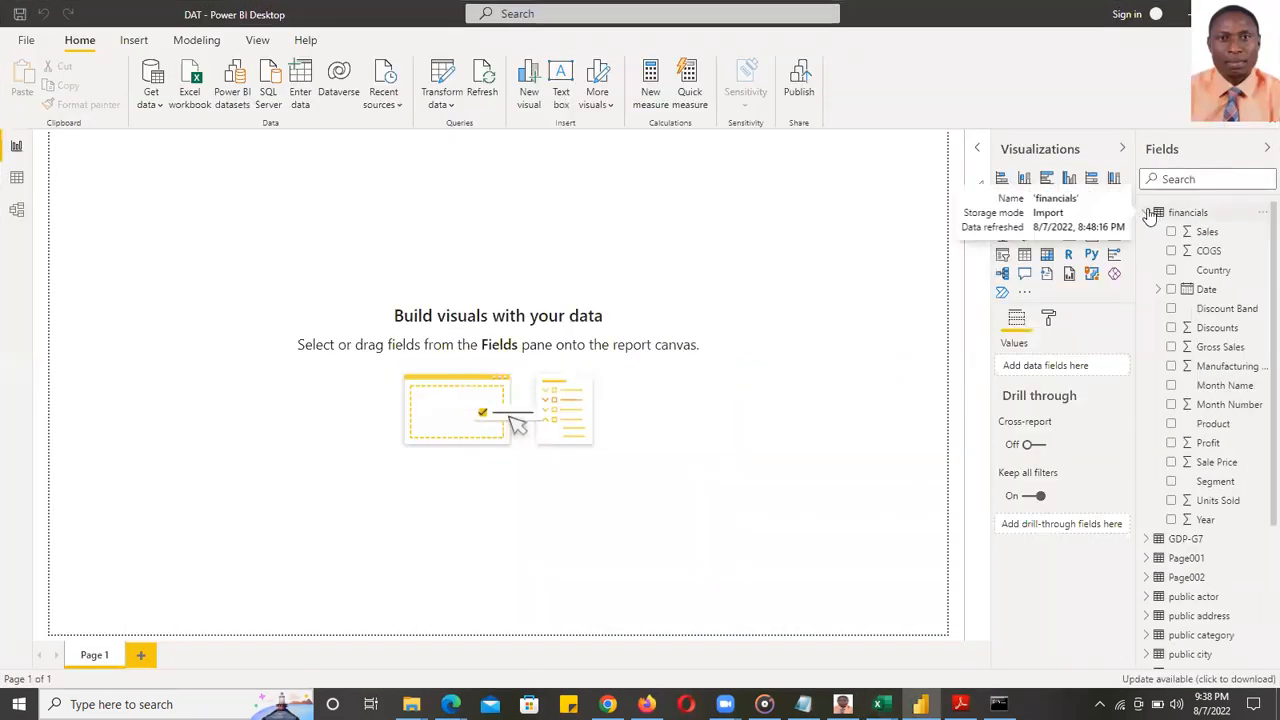
pyautogui.click(1150, 213)
# - Filter the chart to Asia, Europe, Central America and the Caribbean, and Sub-Saharan Africa, then minimize Excel
pyautogui.moveTo(803, 704)
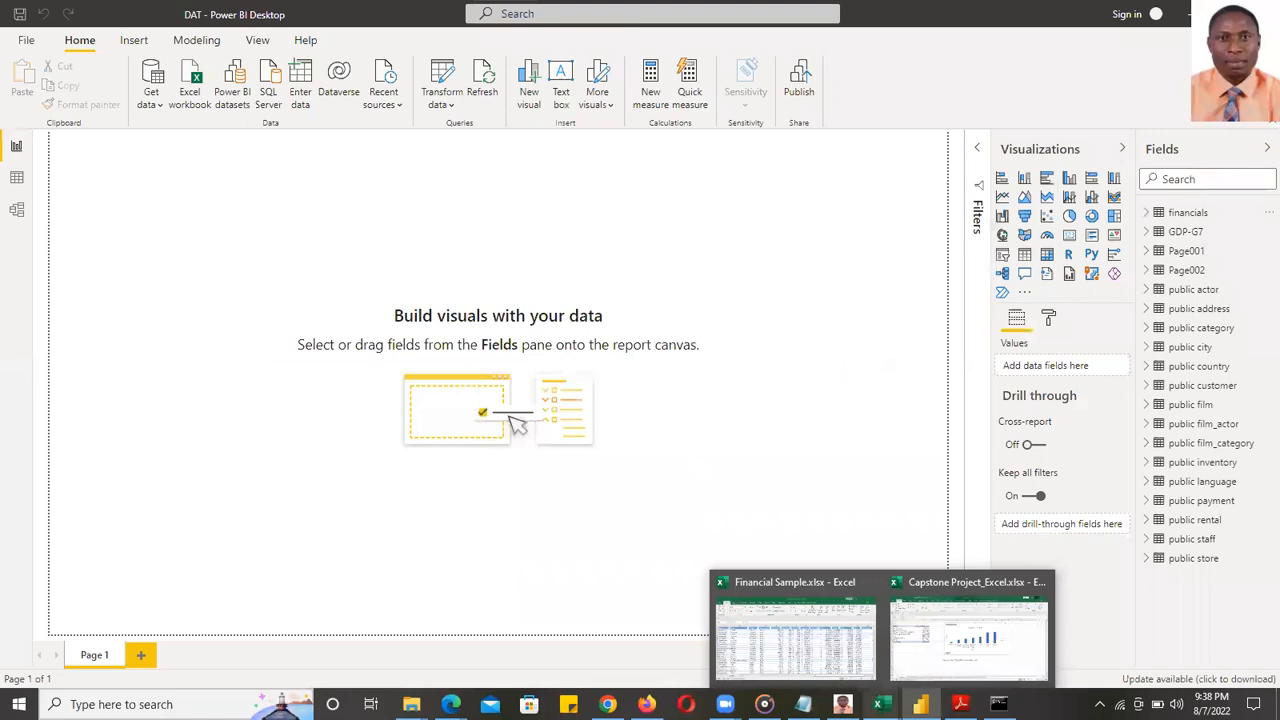
pyautogui.moveTo(879, 704)
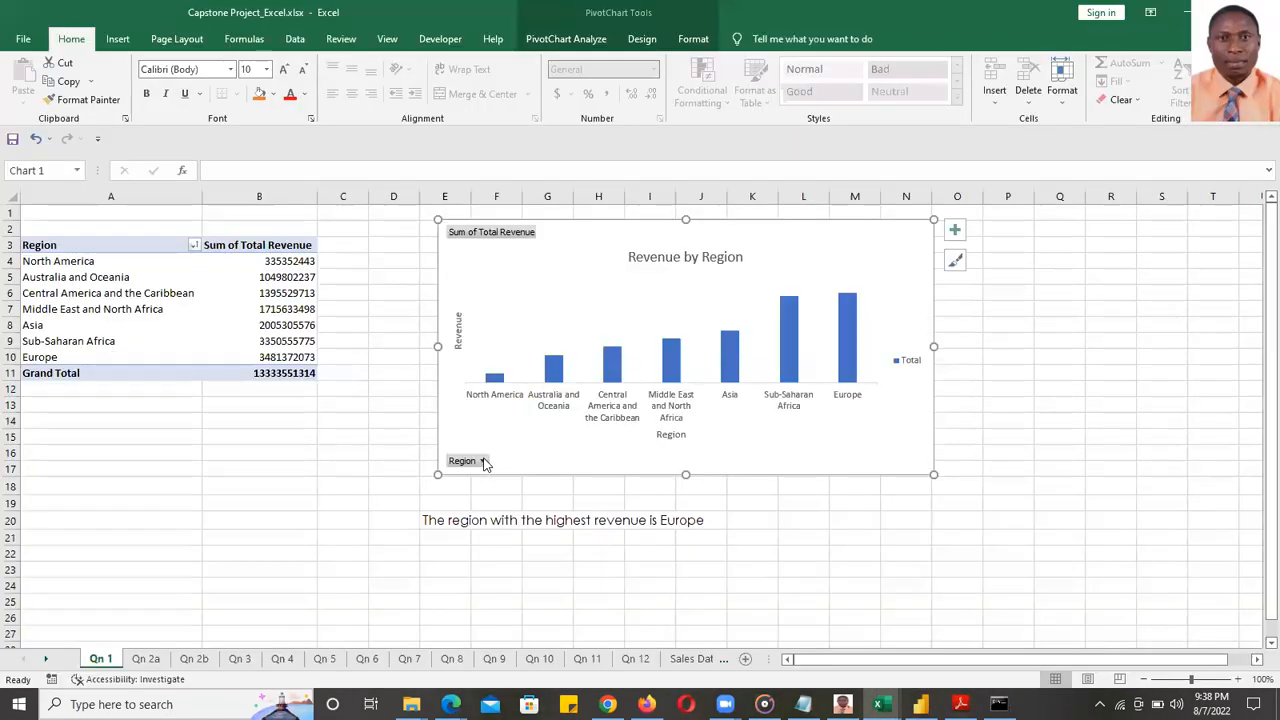
pyautogui.click(481, 460)
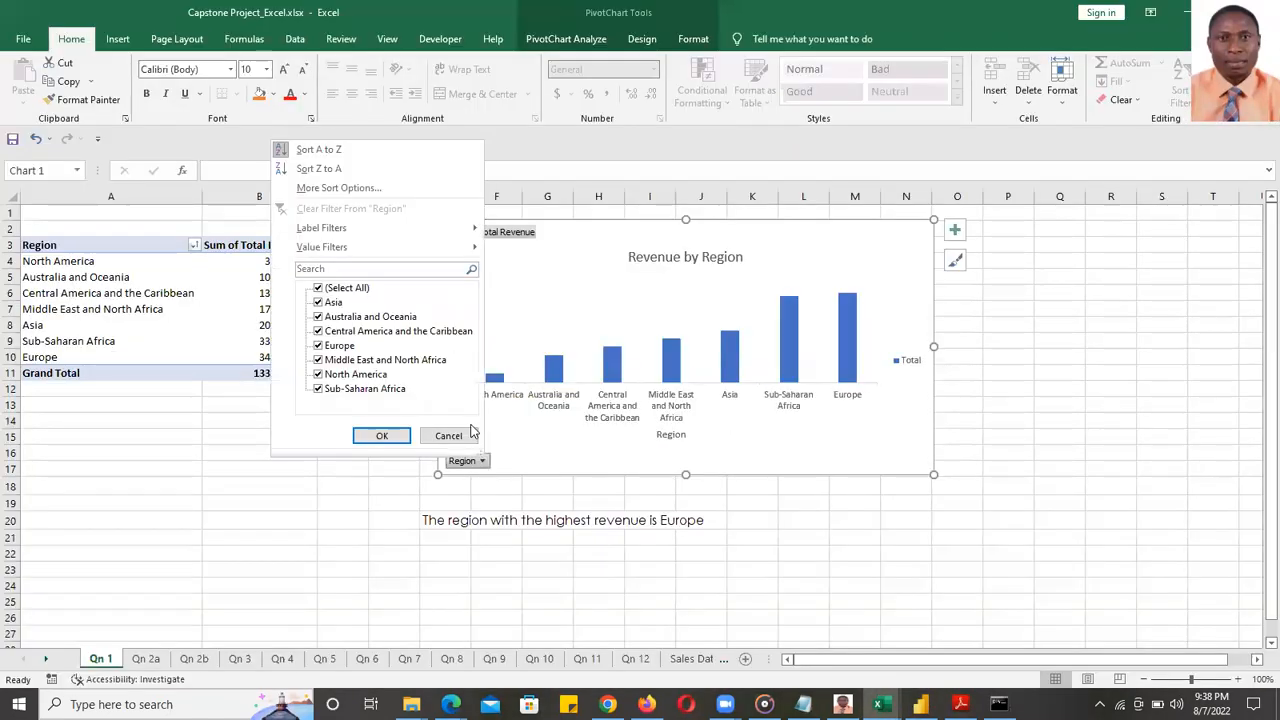
pyautogui.click(328, 288)
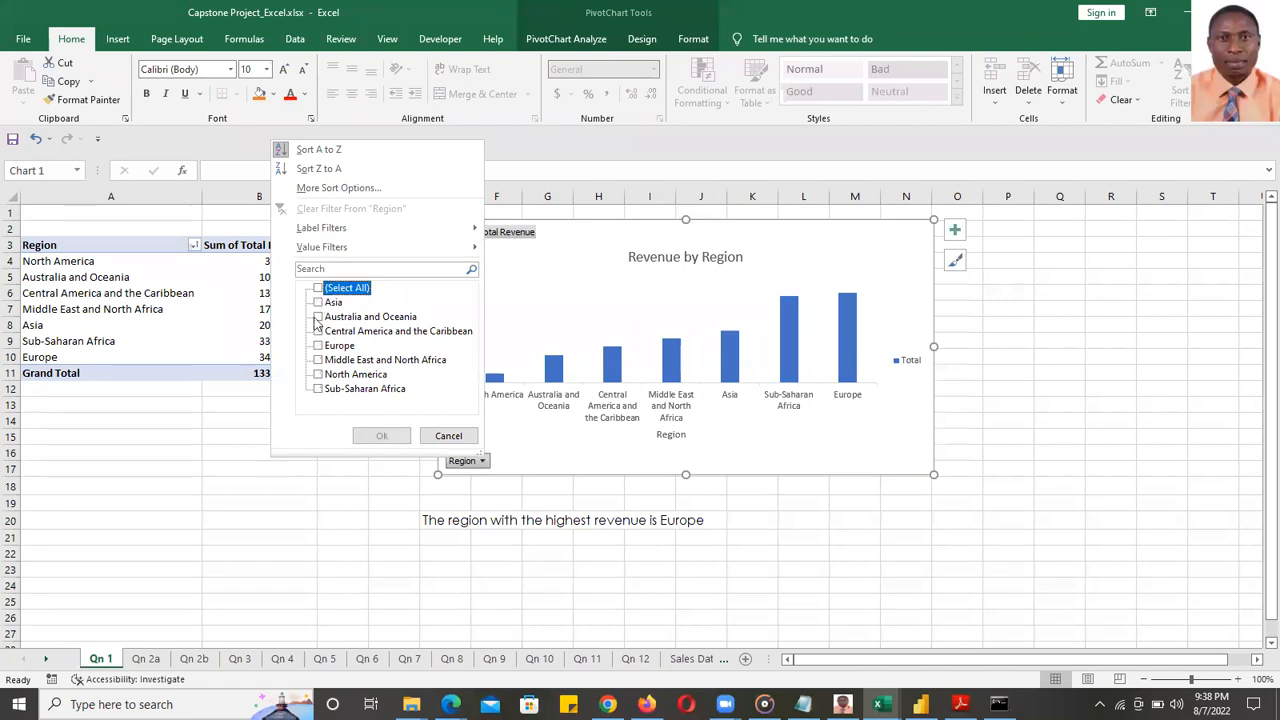
pyautogui.click(320, 302)
pyautogui.click(318, 345)
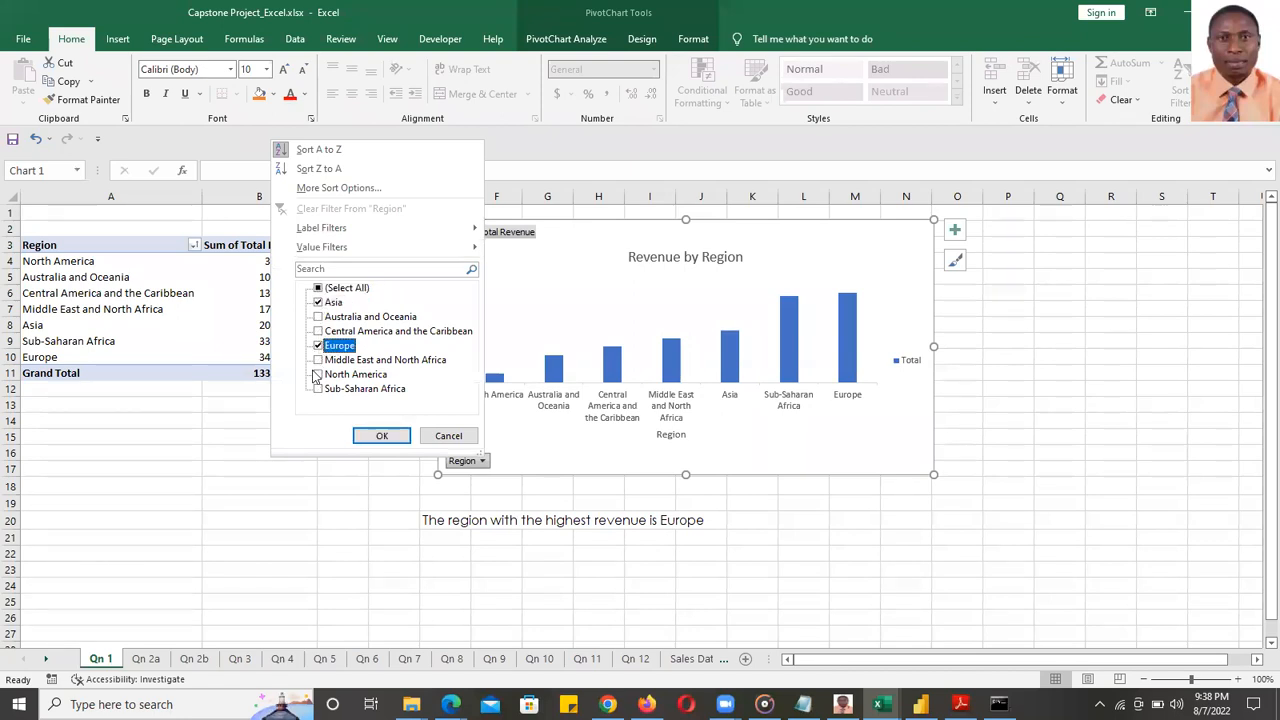
pyautogui.click(318, 331)
pyautogui.click(318, 389)
pyautogui.click(381, 435)
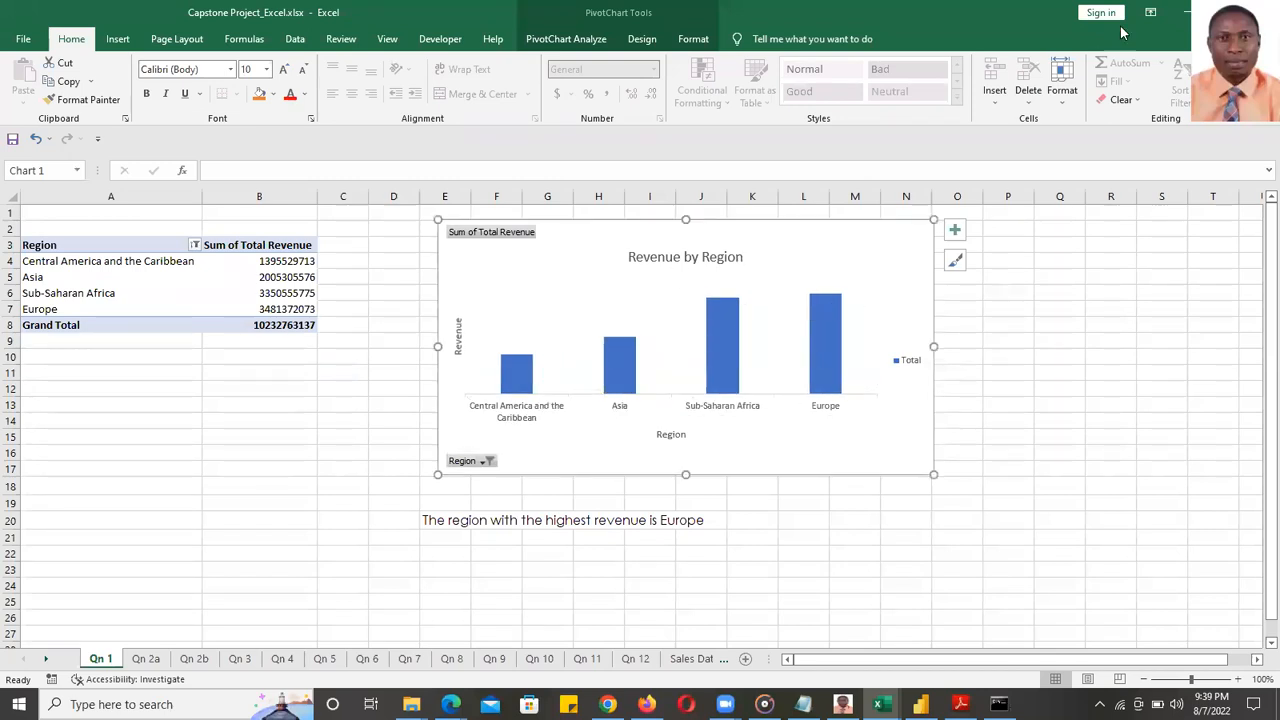
pyautogui.click(1181, 13)
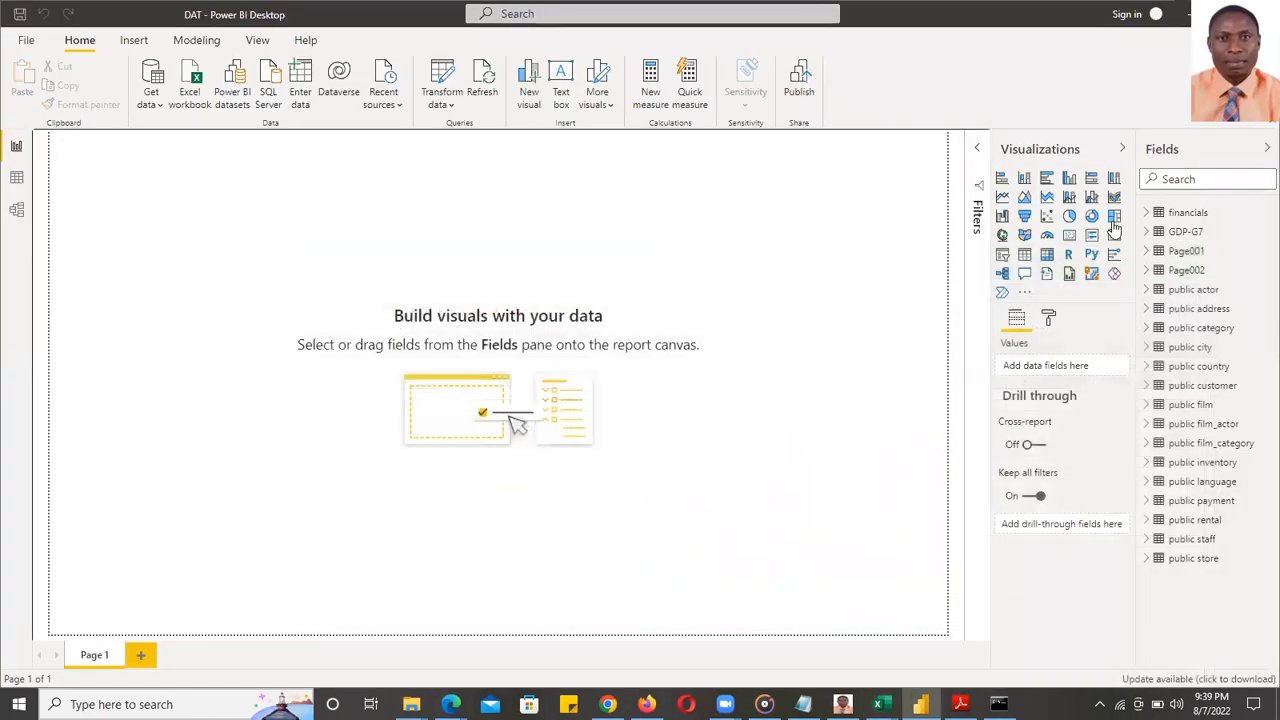
# - Add a card showing total Sales, shortened and placed at the top right
pyautogui.click(1150, 211)
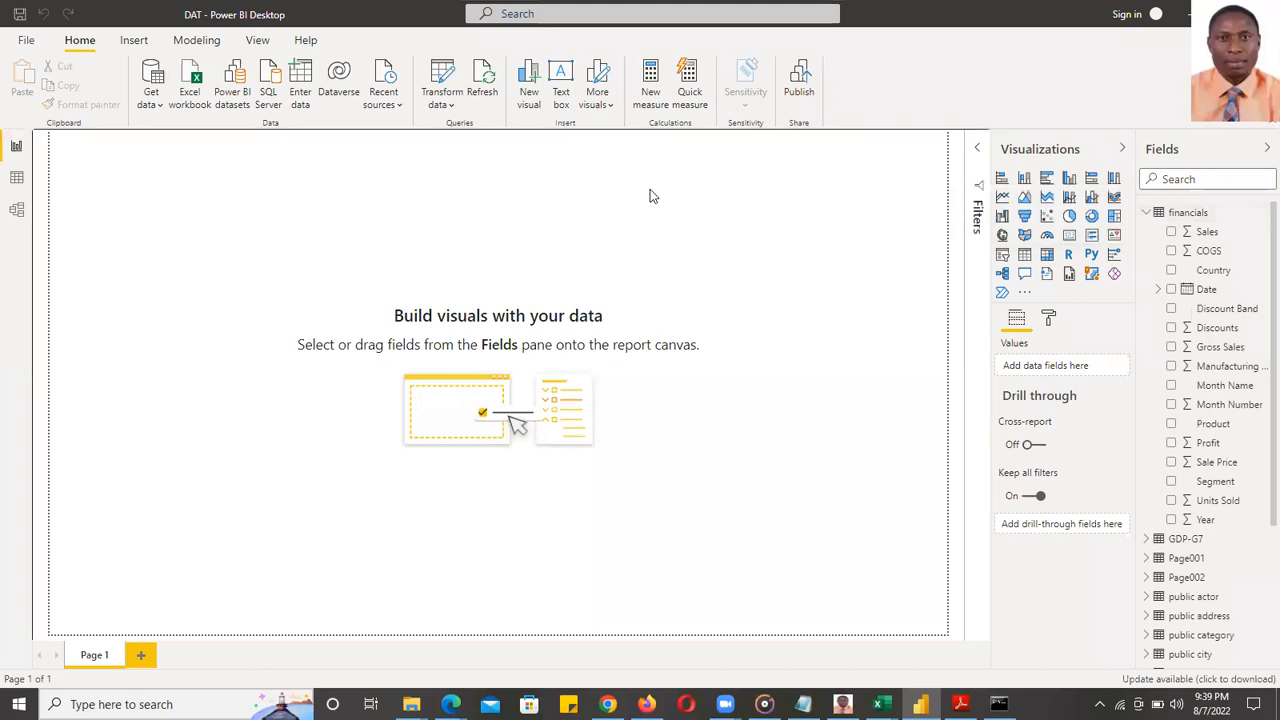
pyautogui.click(1070, 238)
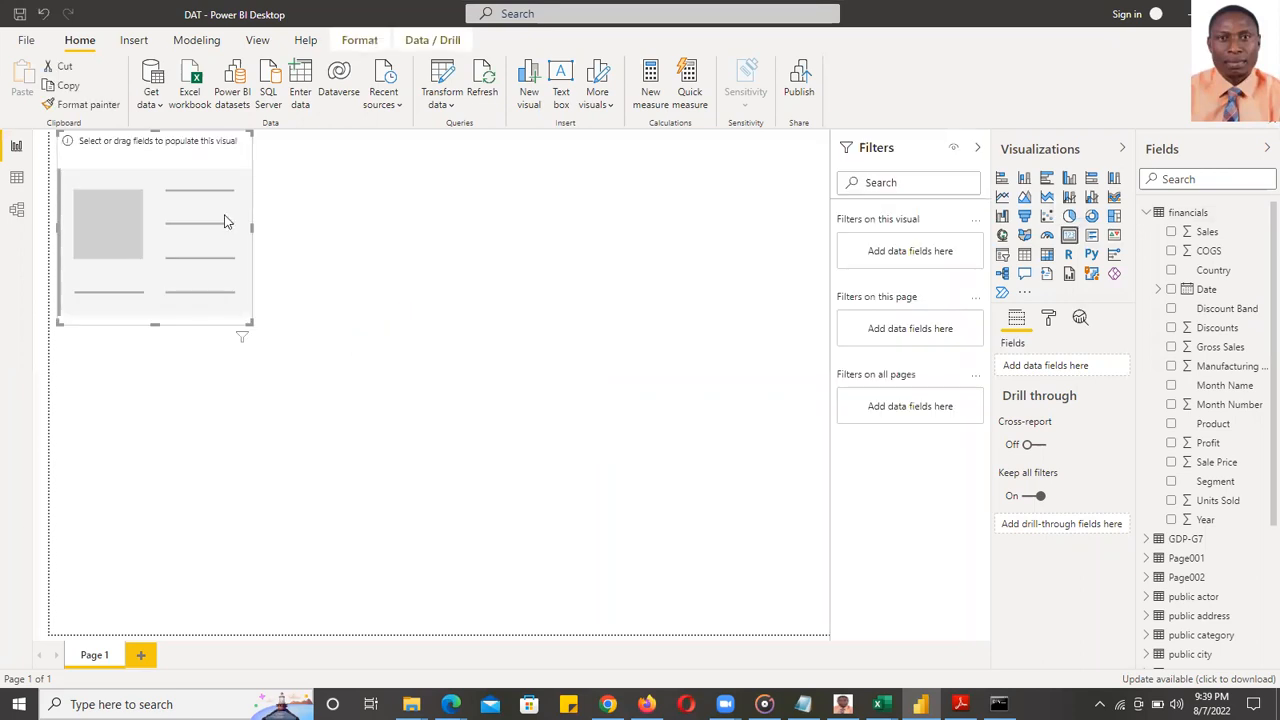
pyautogui.moveTo(141, 147); pyautogui.dragTo(692, 183)
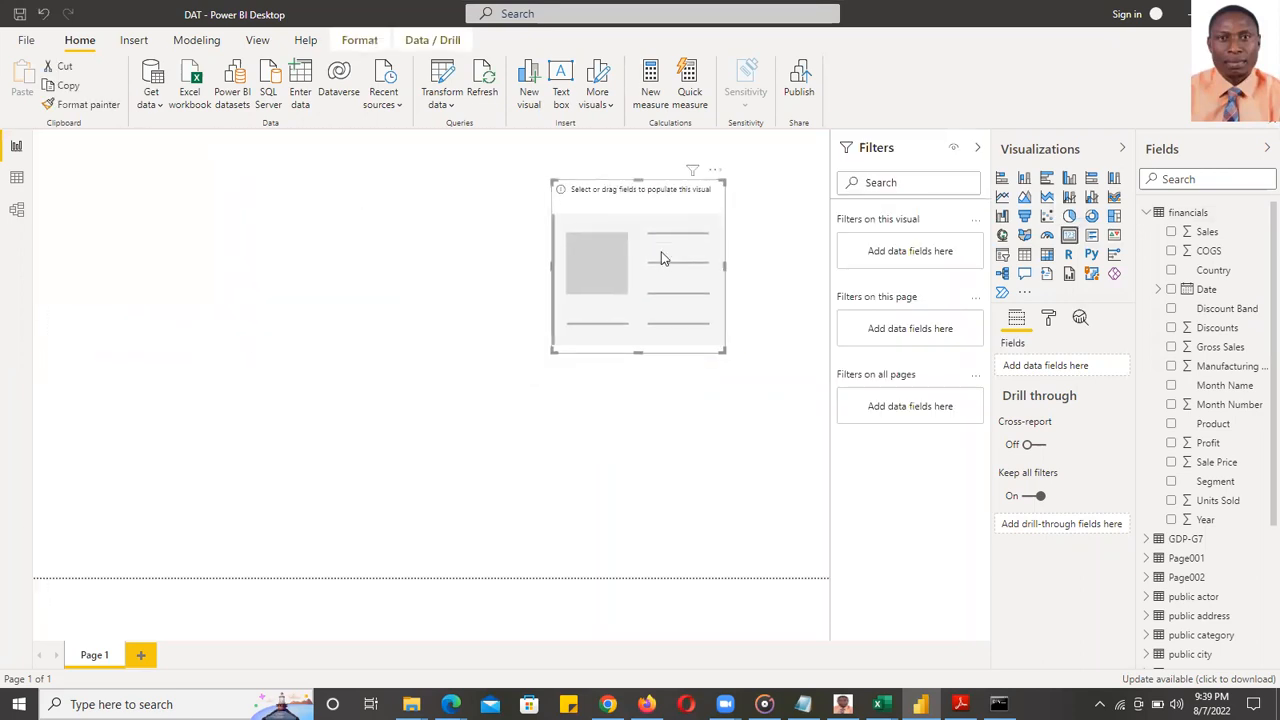
pyautogui.click(1172, 232)
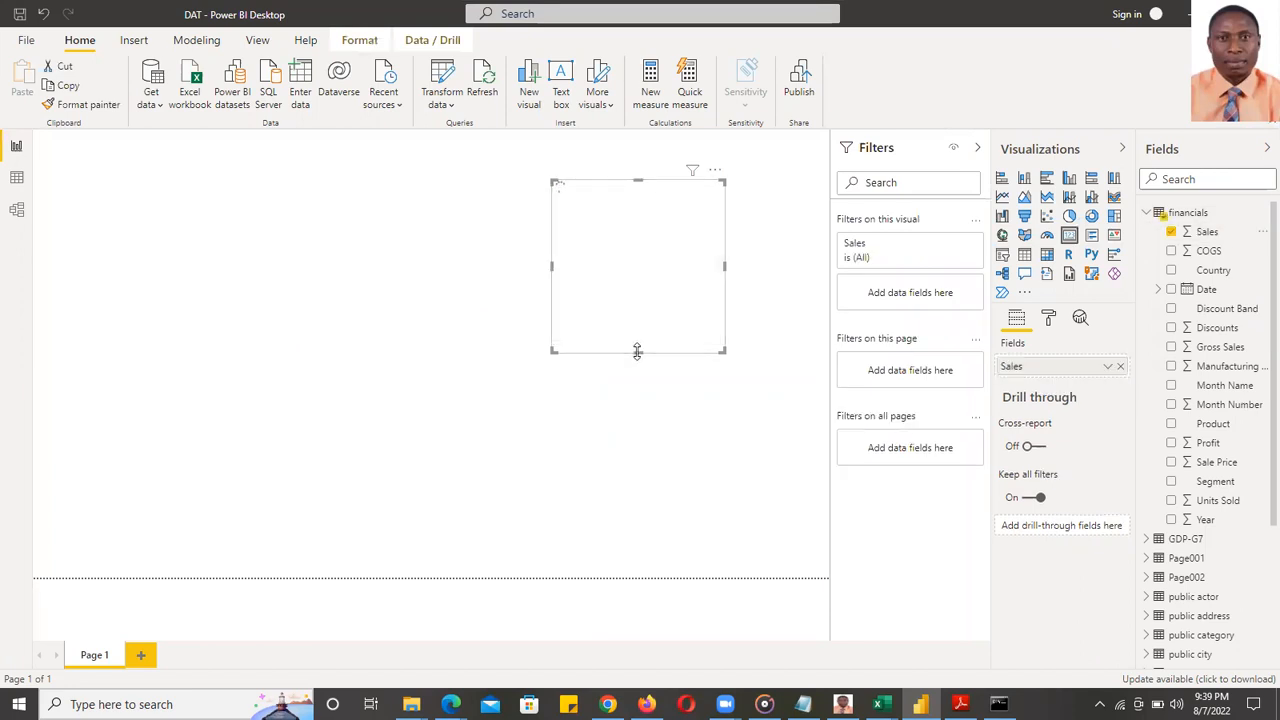
pyautogui.moveTo(637, 351); pyautogui.dragTo(642, 237)
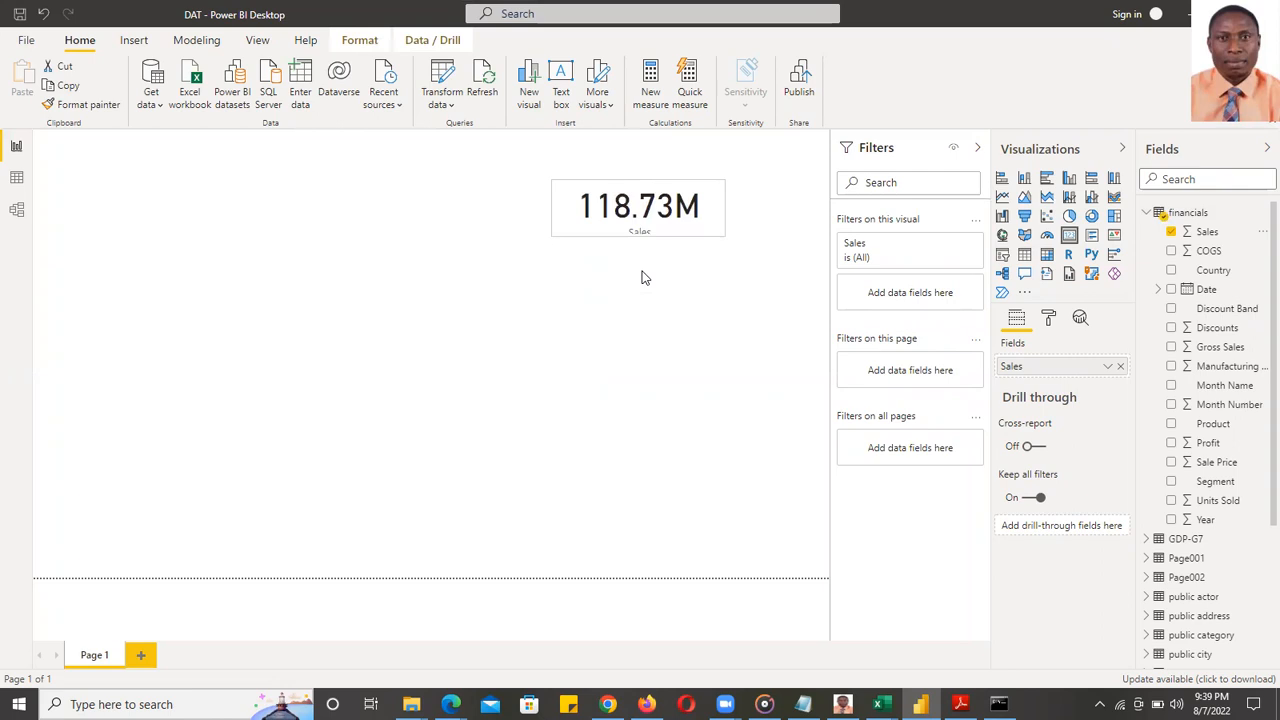
pyautogui.moveTo(657, 187); pyautogui.dragTo(735, 170)
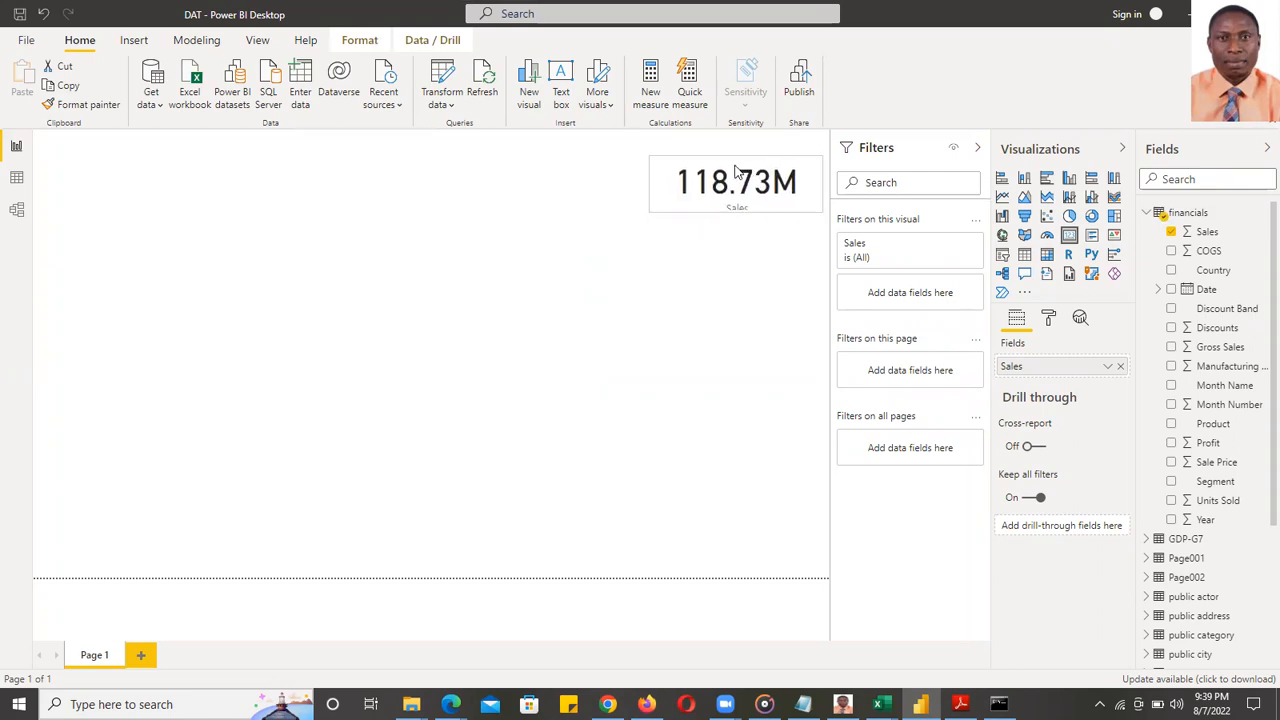
# - Duplicate the Sales card to its left and switch the copy to show COGS
pyautogui.hotkey('ctrl', 'c')
pyautogui.hotkey('ctrl', 'v')
pyautogui.moveTo(727, 170); pyautogui.dragTo(484, 164)
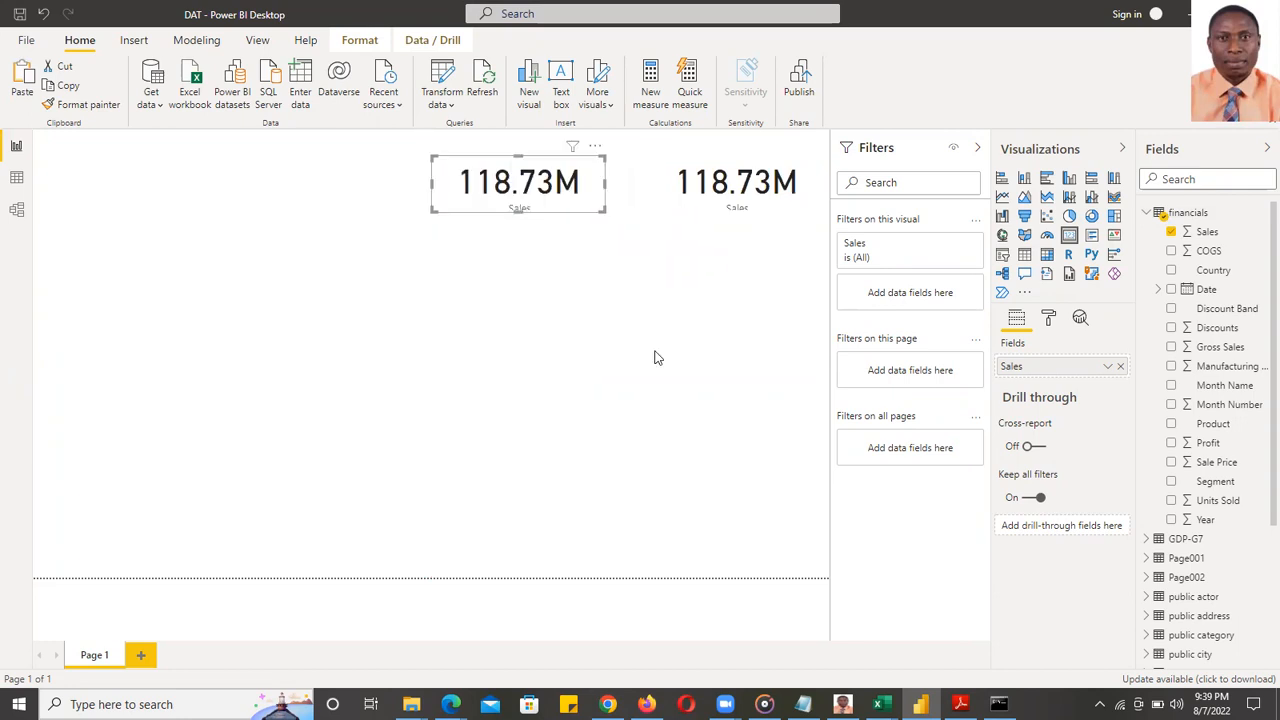
pyautogui.click(785, 187)
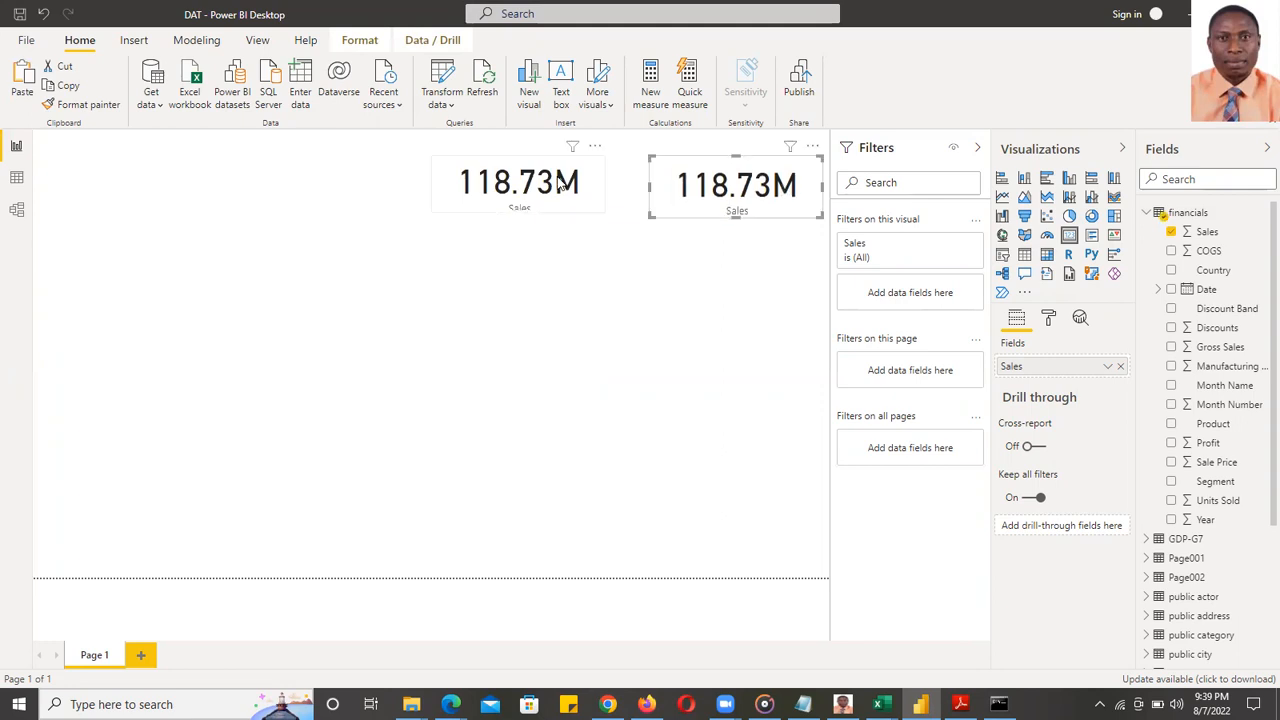
pyautogui.click(519, 219)
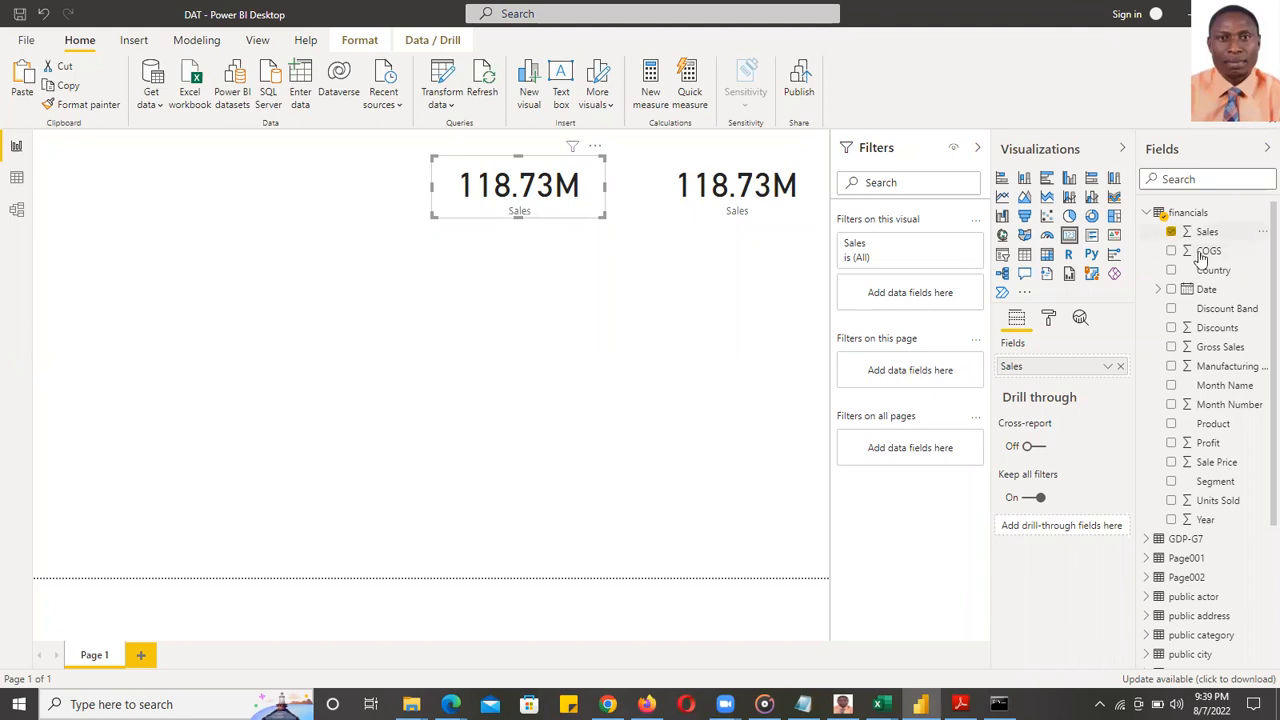
pyautogui.click(1204, 252)
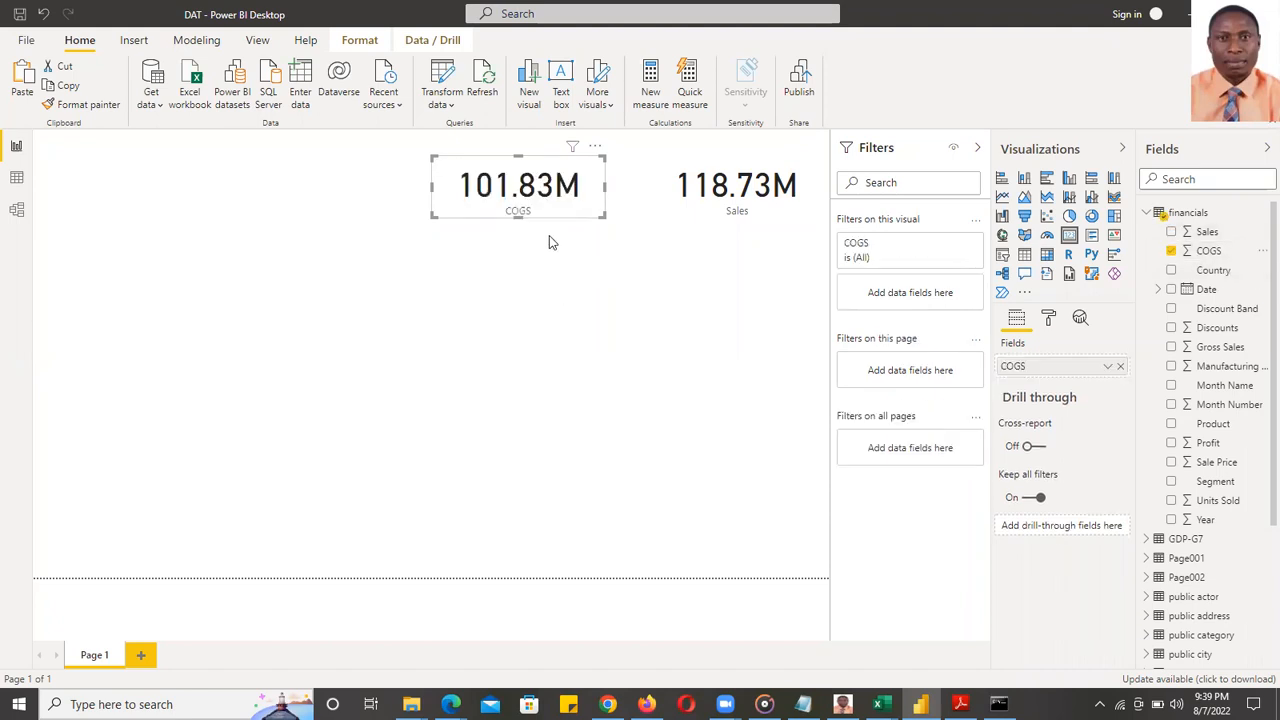
# - Place a matching third card left of COGS showing Profit
pyautogui.moveTo(677, 191); pyautogui.dragTo(288, 175)
pyautogui.moveTo(342, 210); pyautogui.dragTo(343, 218)
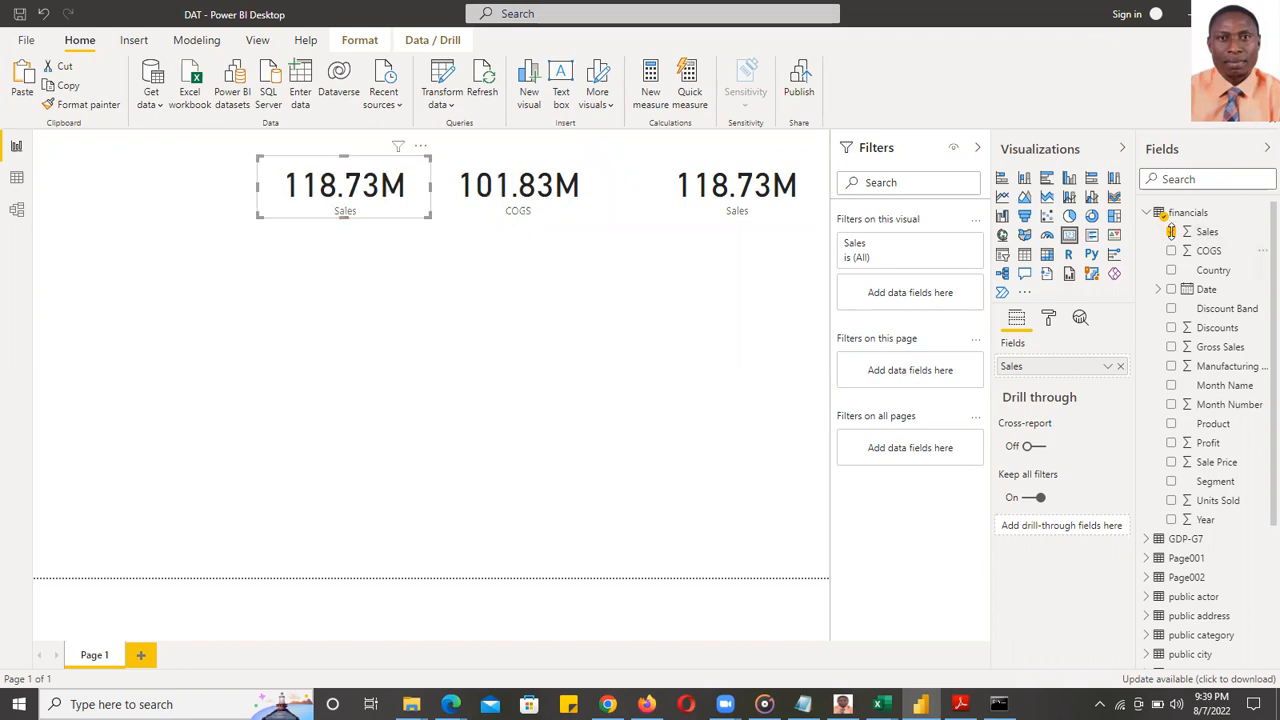
pyautogui.click(1172, 443)
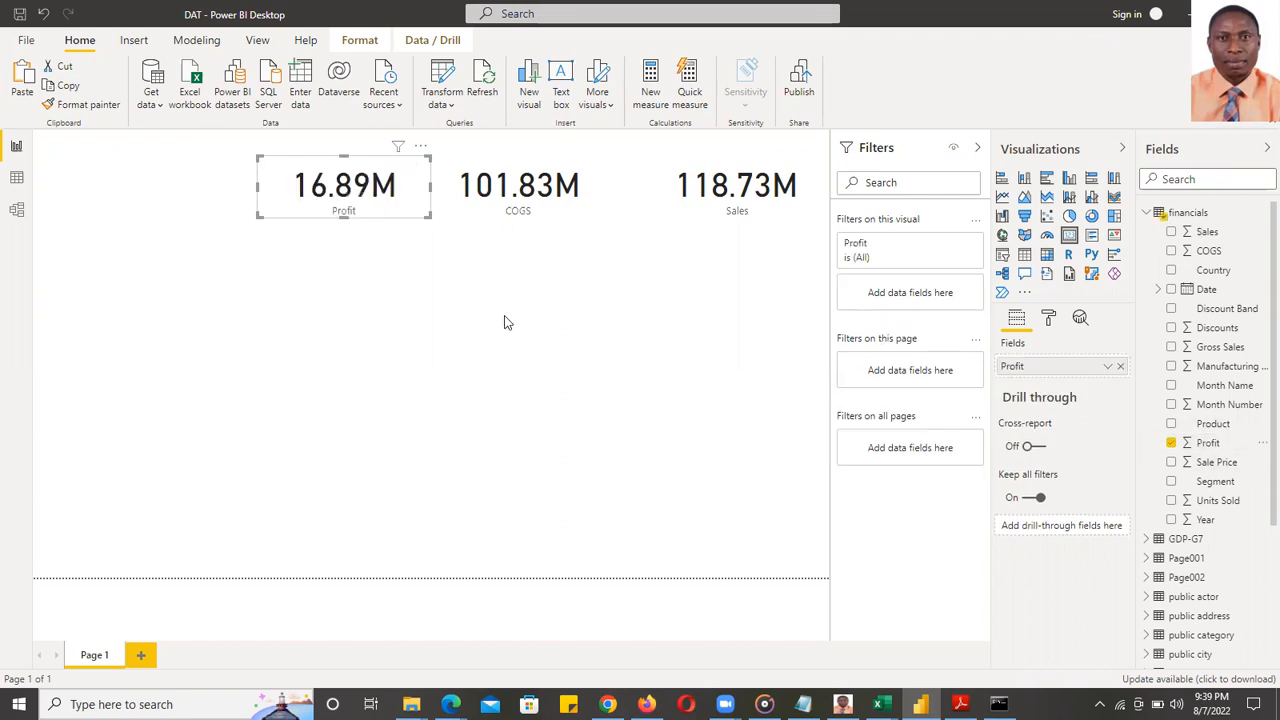
pyautogui.click(600, 315)
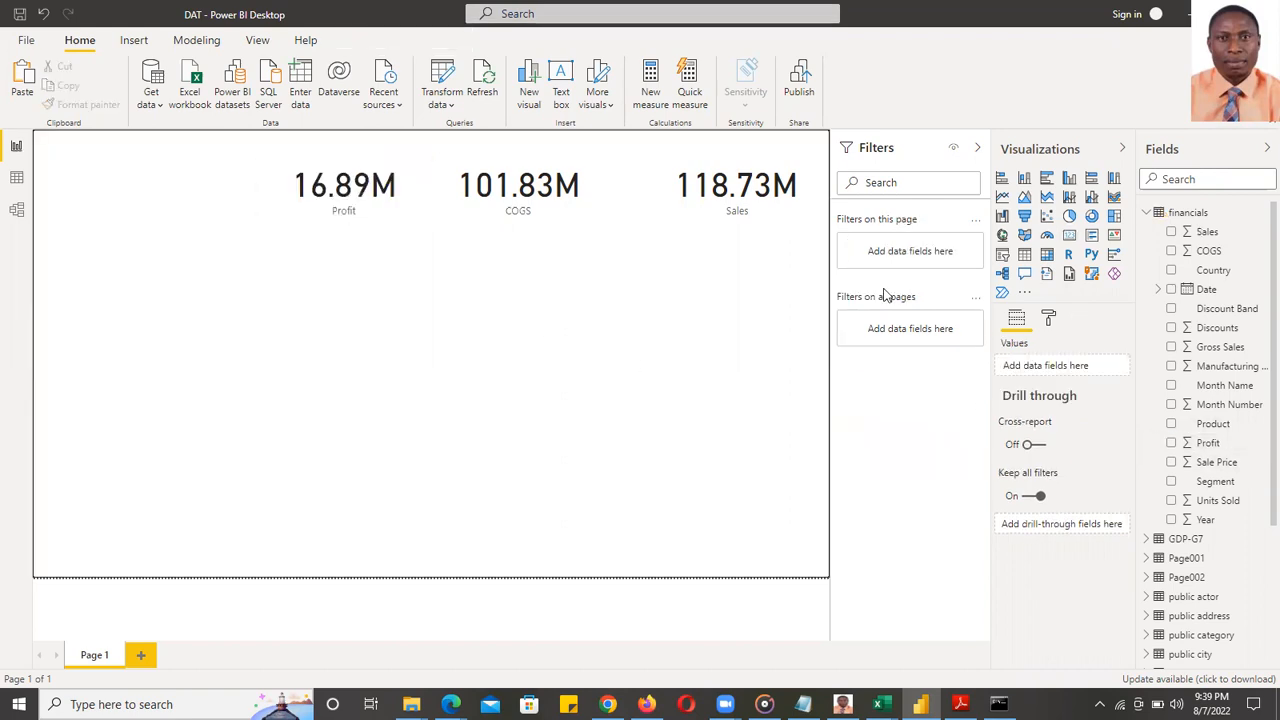
# - Add a clustered column chart below the COGS card with Country, Sales, COGS and Profit
pyautogui.click(1070, 180)
pyautogui.moveTo(191, 320); pyautogui.dragTo(593, 297)
pyautogui.moveTo(654, 297); pyautogui.dragTo(507, 297)
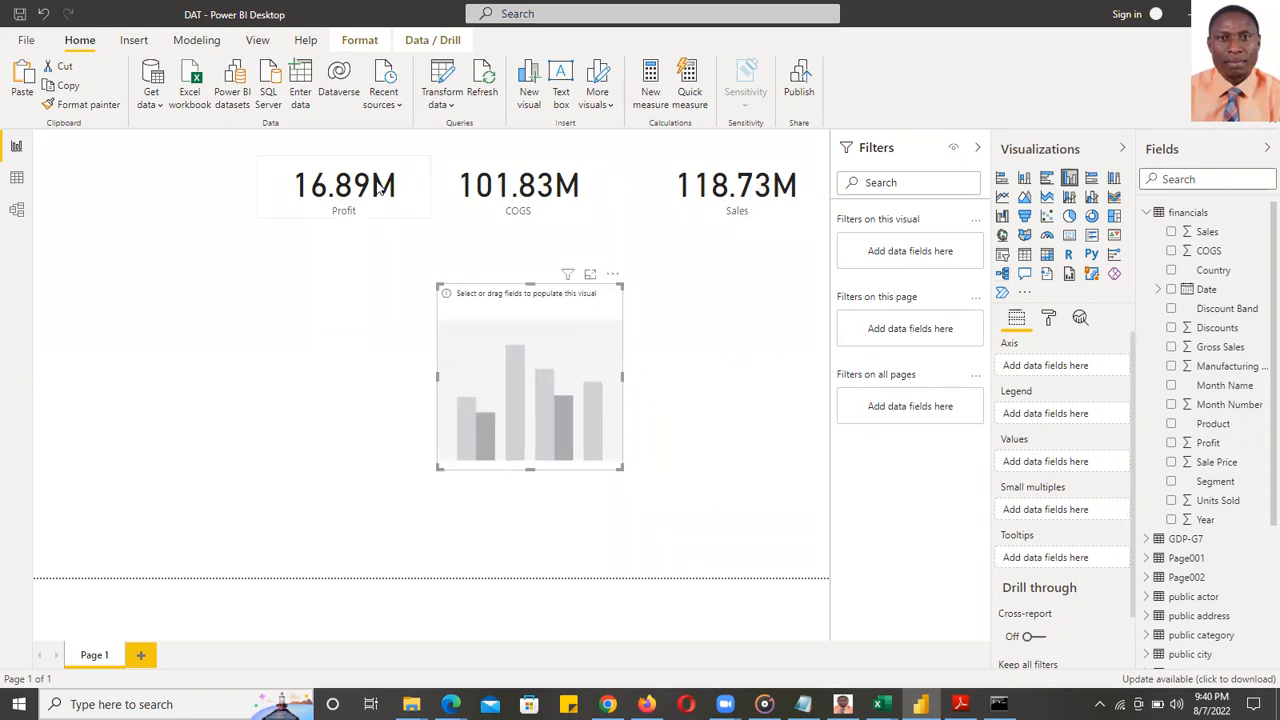
pyautogui.click(1172, 271)
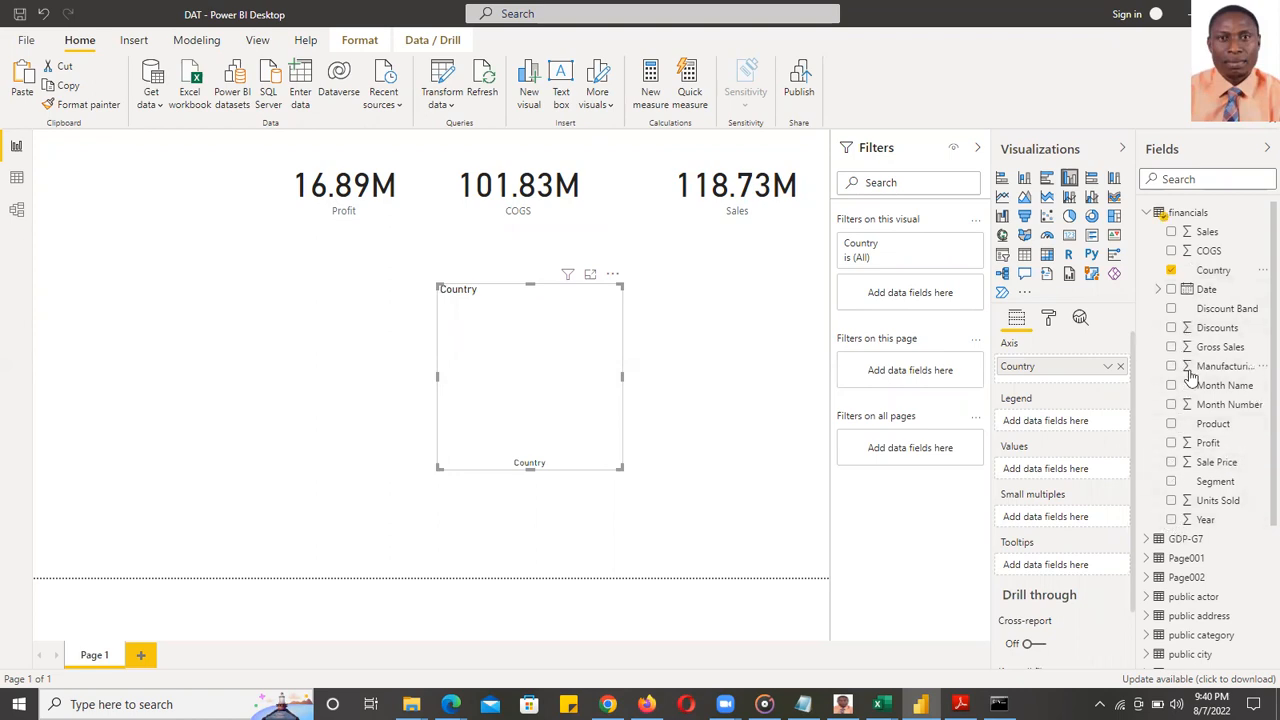
pyautogui.click(1171, 233)
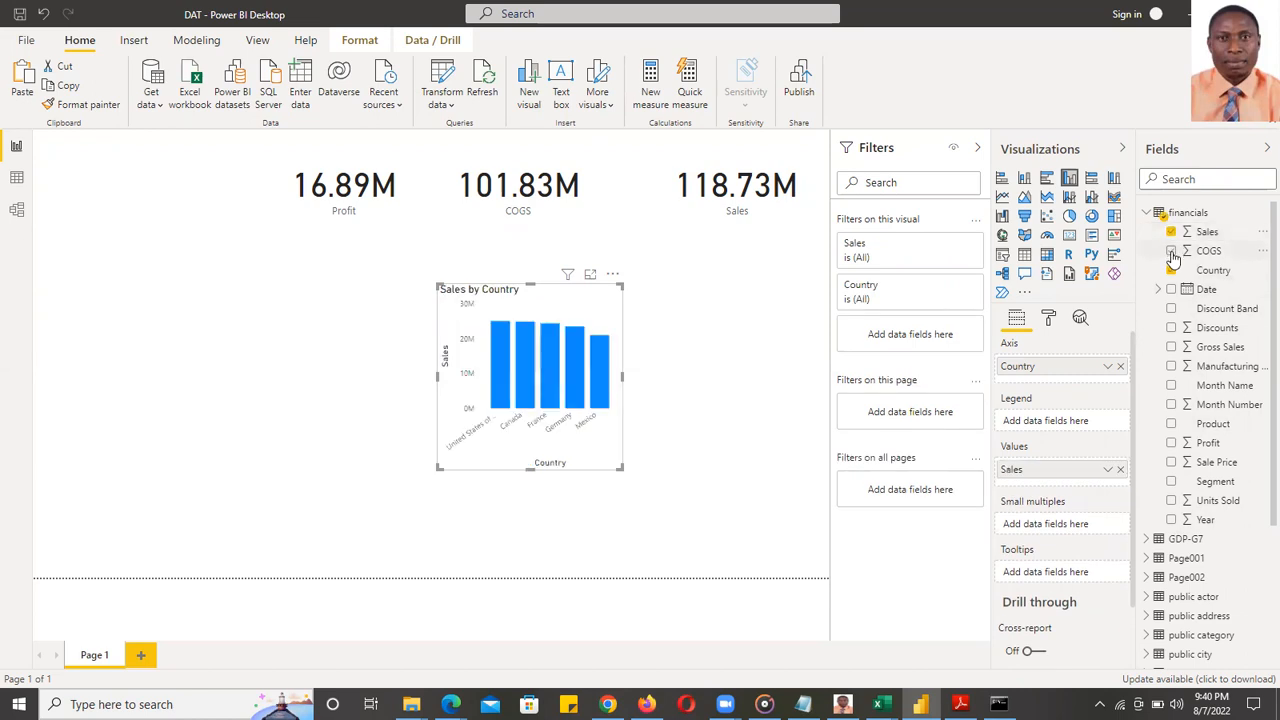
pyautogui.click(1172, 251)
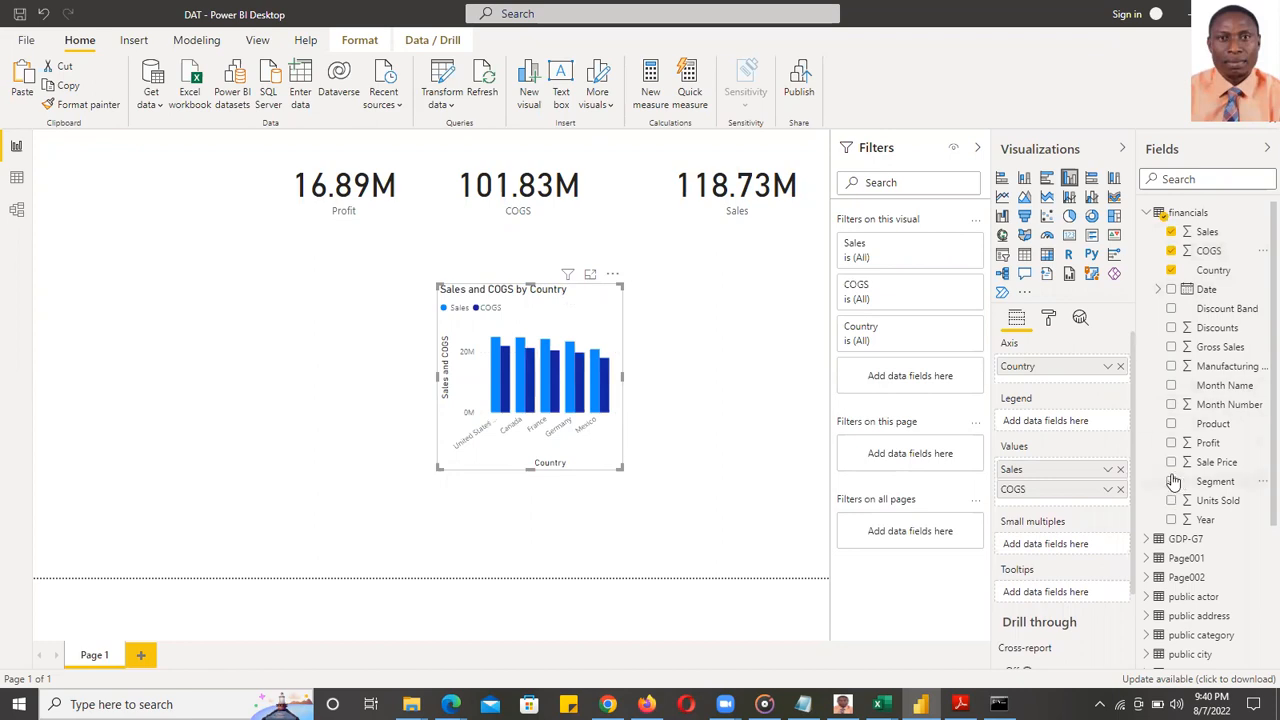
pyautogui.click(1172, 443)
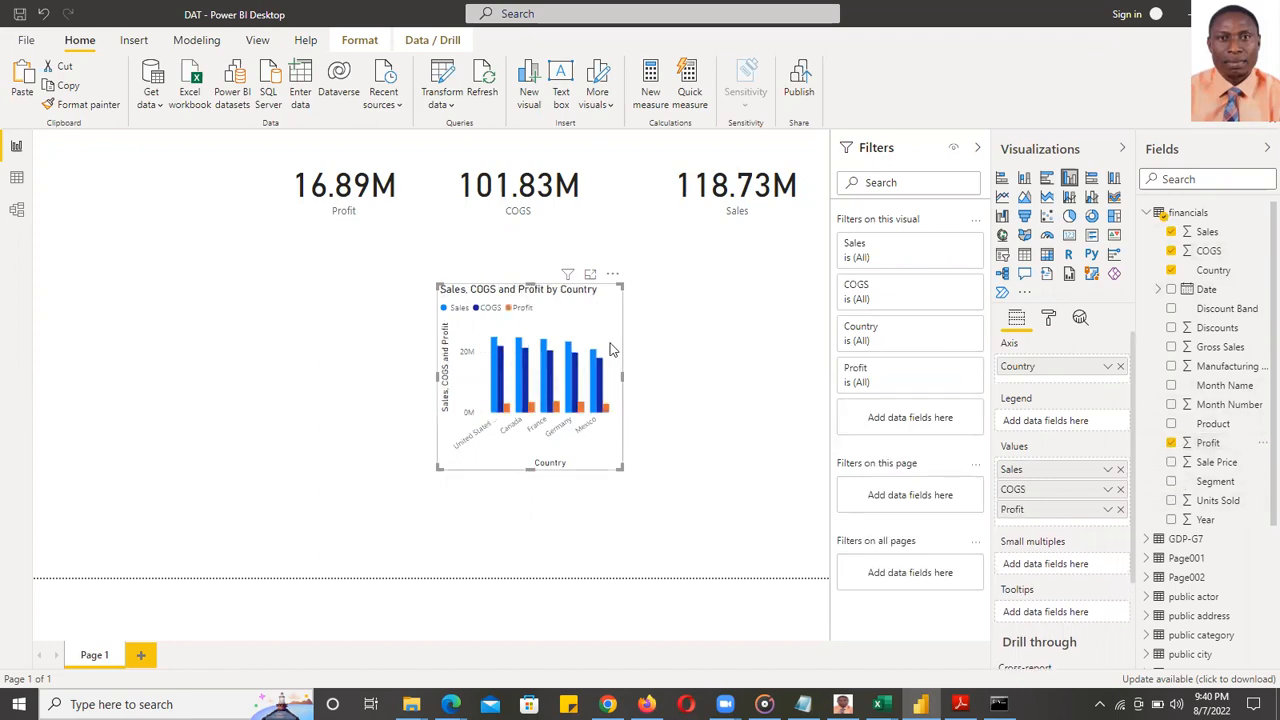
# - Enlarge the country chart wider and taller so full country names show
pyautogui.moveTo(622, 373); pyautogui.dragTo(772, 388)
pyautogui.moveTo(604, 285); pyautogui.dragTo(604, 276)
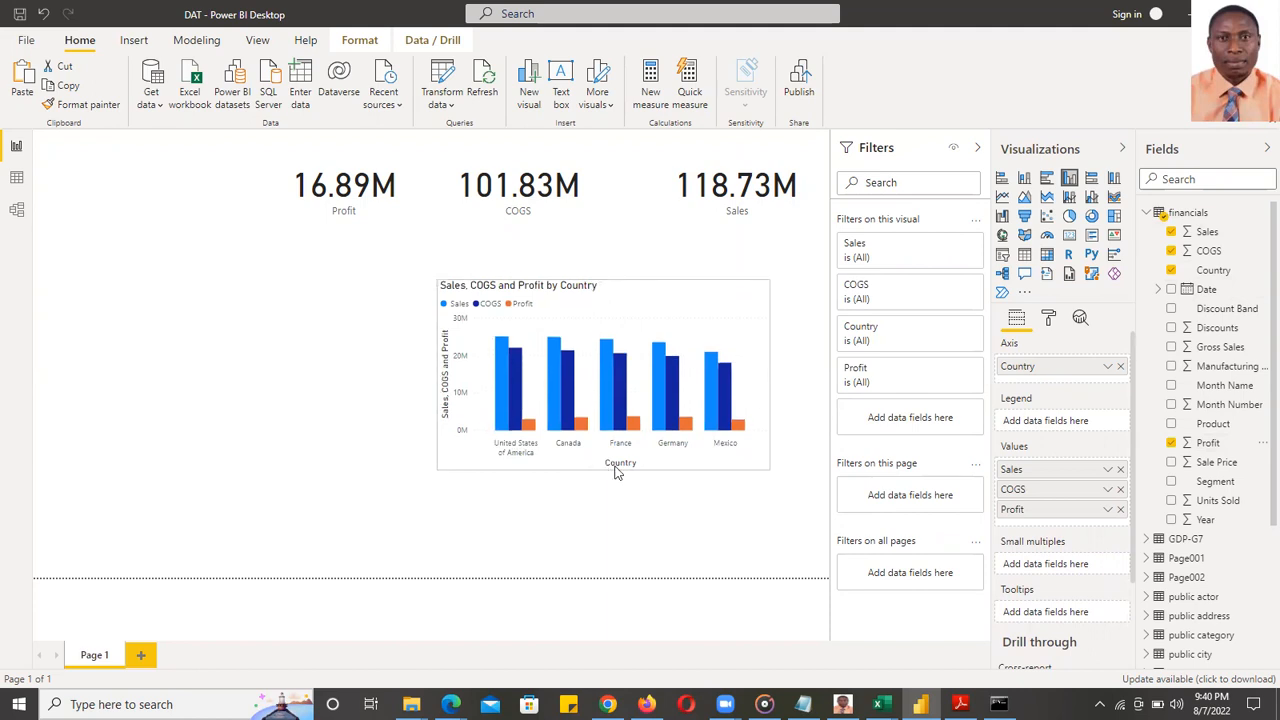
pyautogui.moveTo(604, 468); pyautogui.dragTo(605, 514)
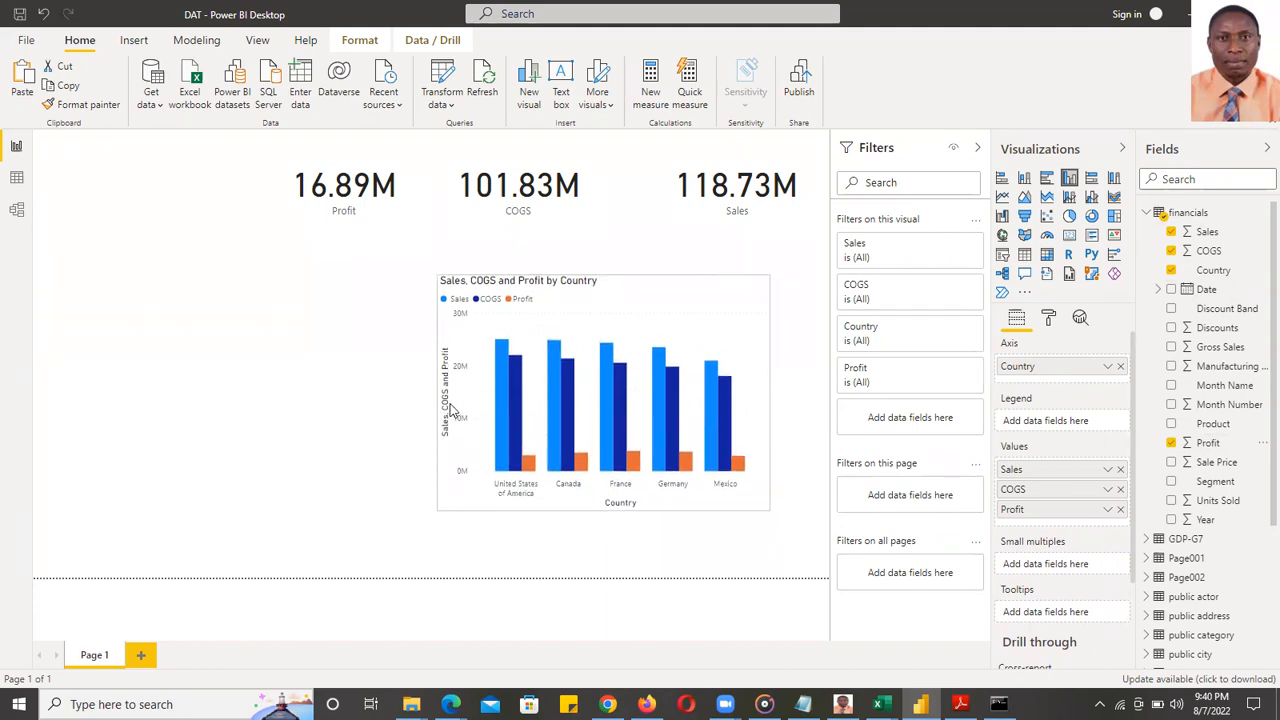
pyautogui.moveTo(436, 394); pyautogui.dragTo(307, 393)
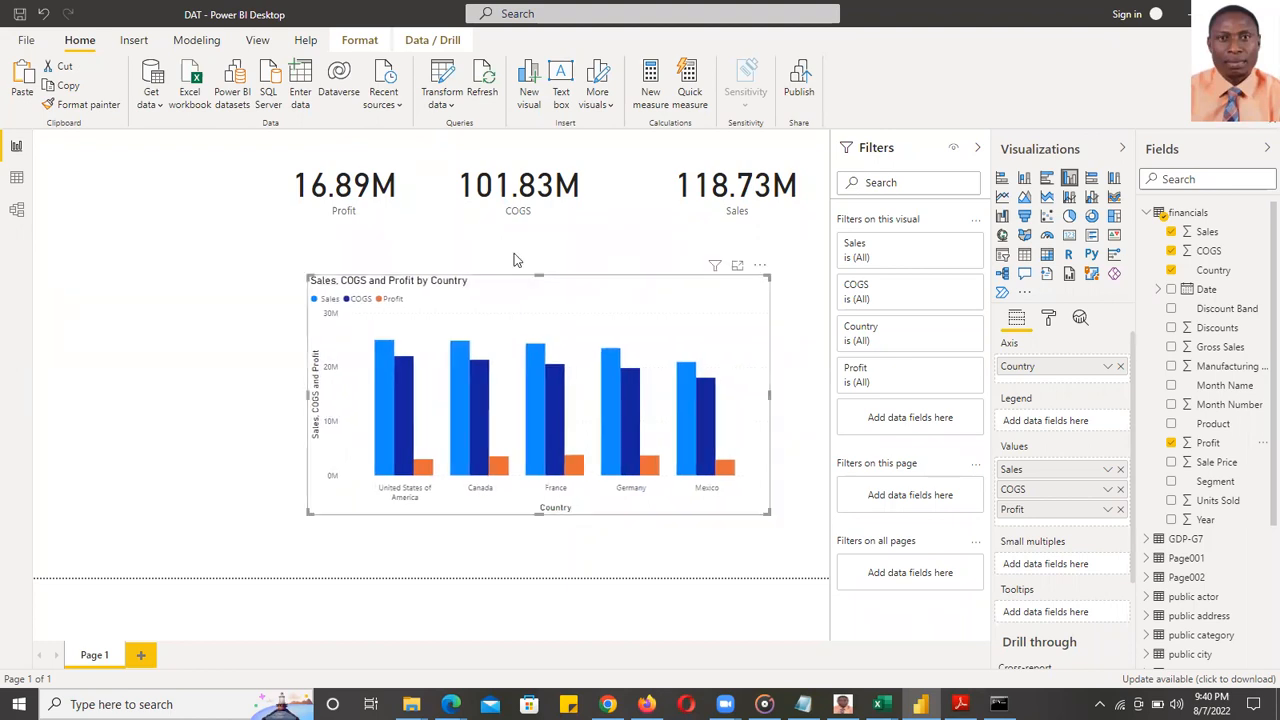
pyautogui.moveTo(539, 273); pyautogui.dragTo(539, 286)
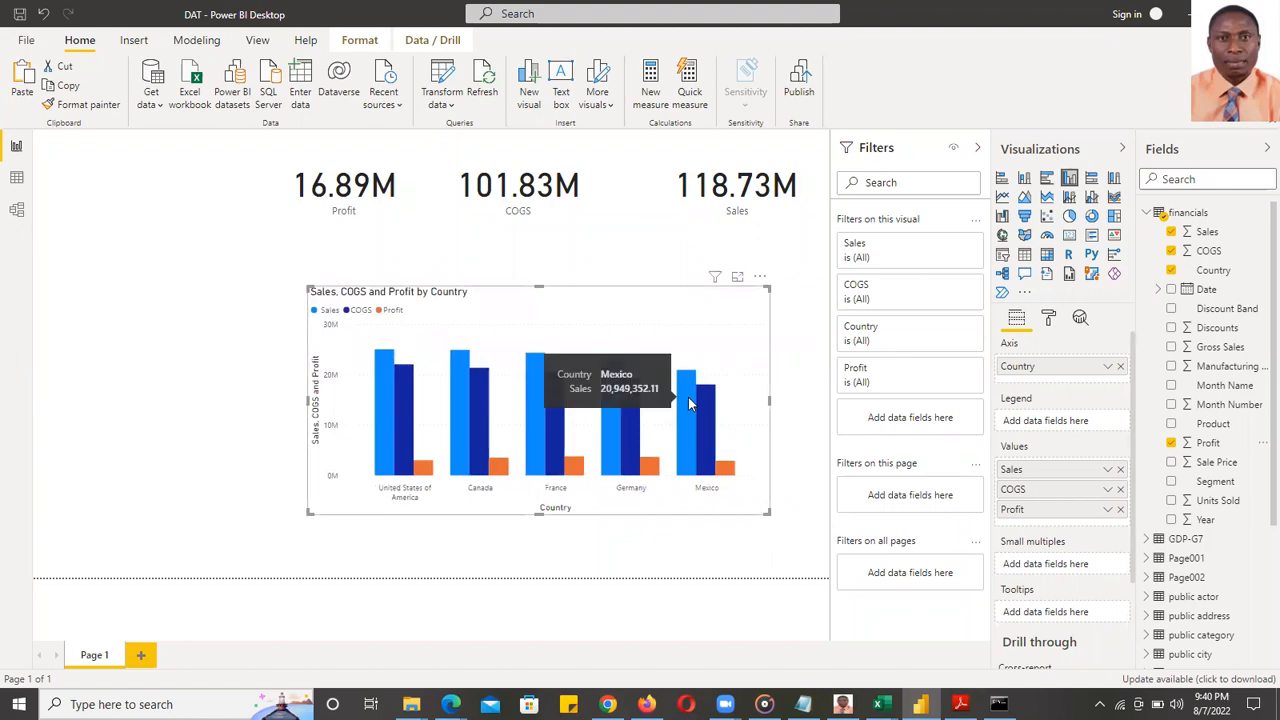
# - Highlight Mexico's bars, widen the chart slightly more, then clear the Mexico highlight
pyautogui.moveTo(686, 412)
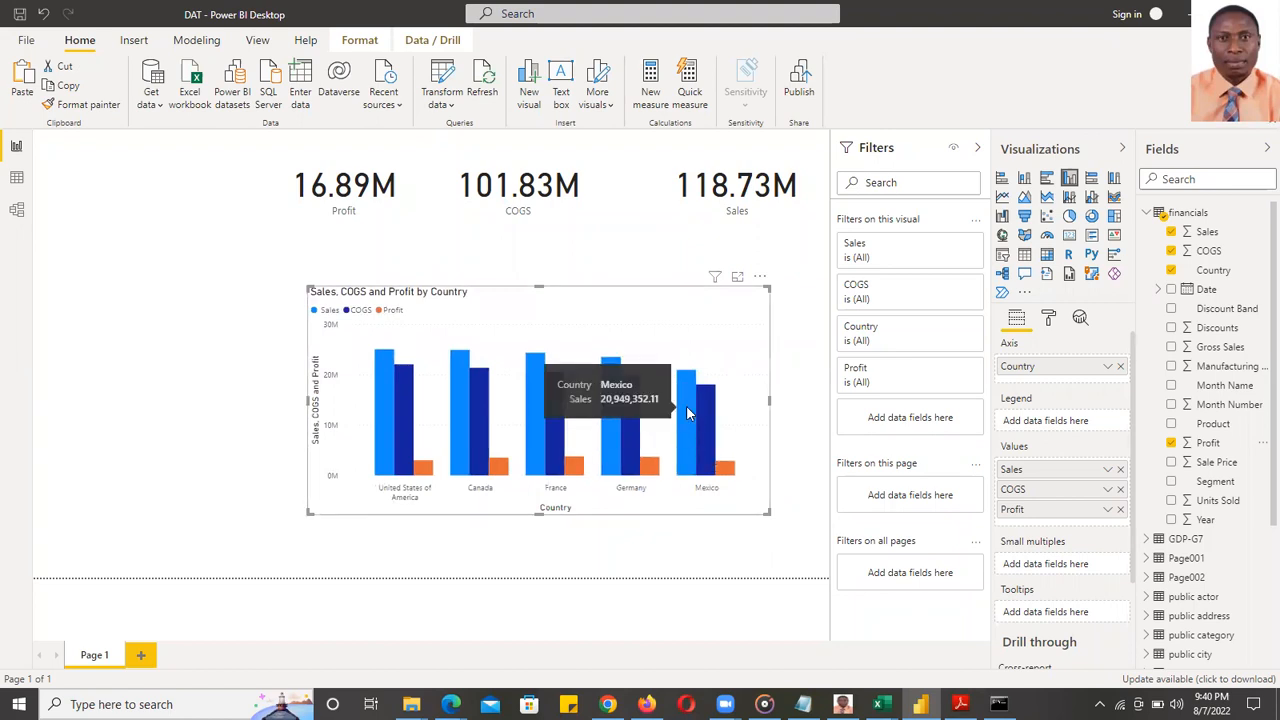
pyautogui.click(686, 412)
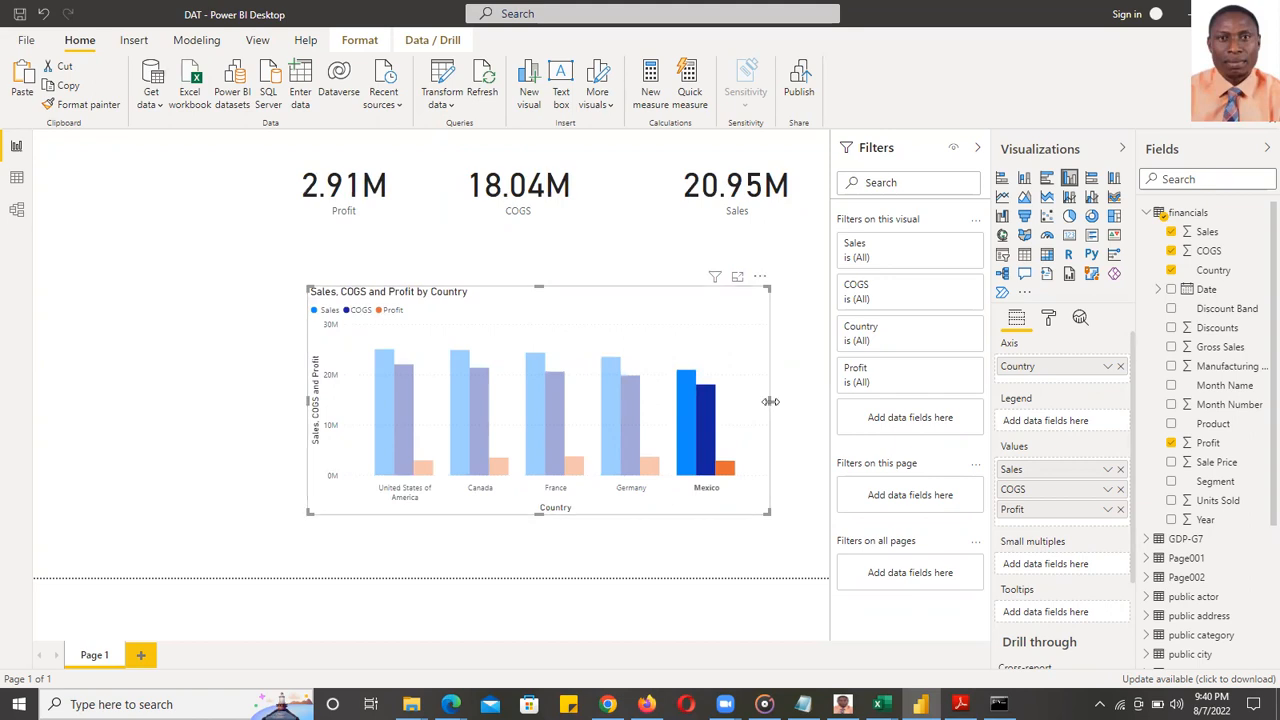
pyautogui.moveTo(769, 400); pyautogui.dragTo(800, 410)
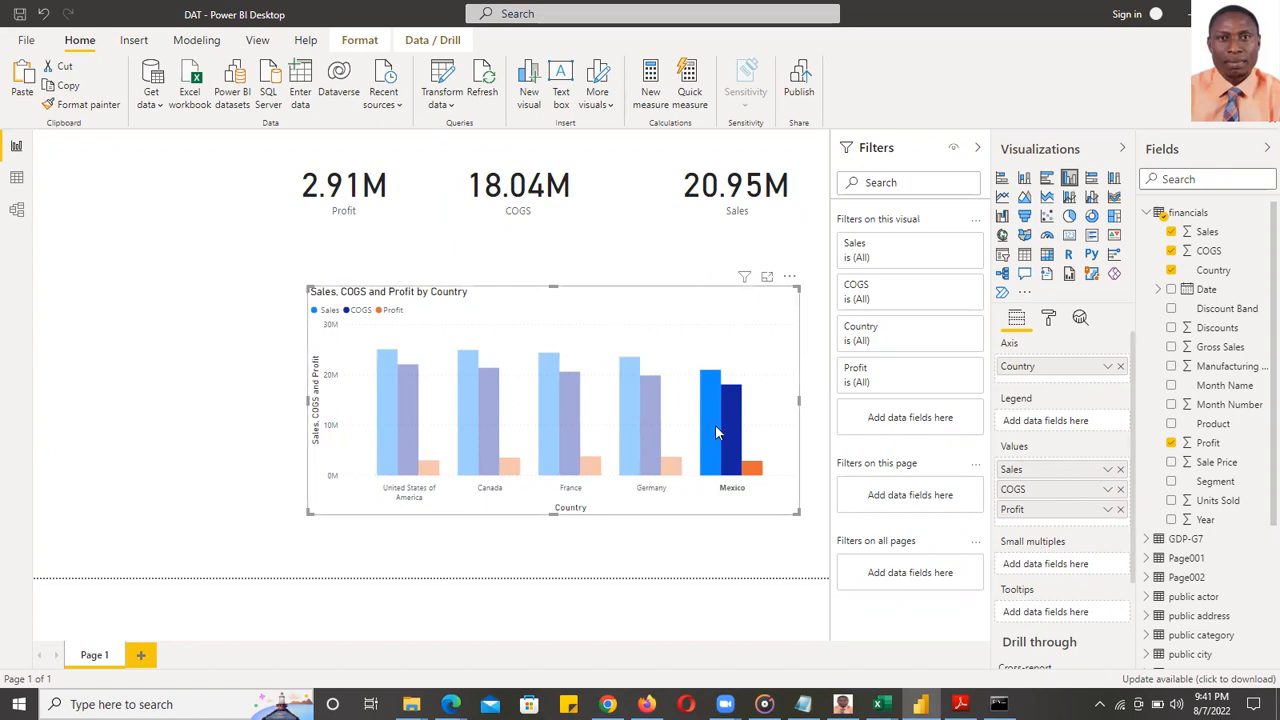
pyautogui.moveTo(730, 432)
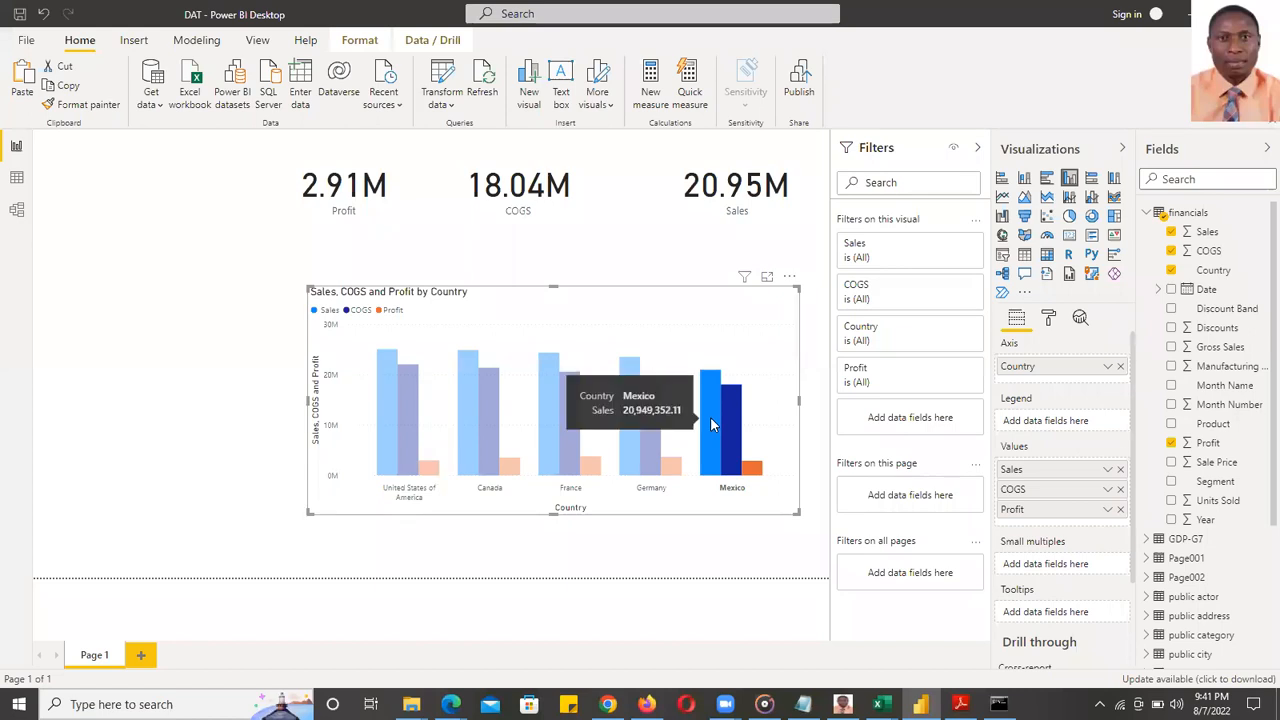
pyautogui.click(710, 416)
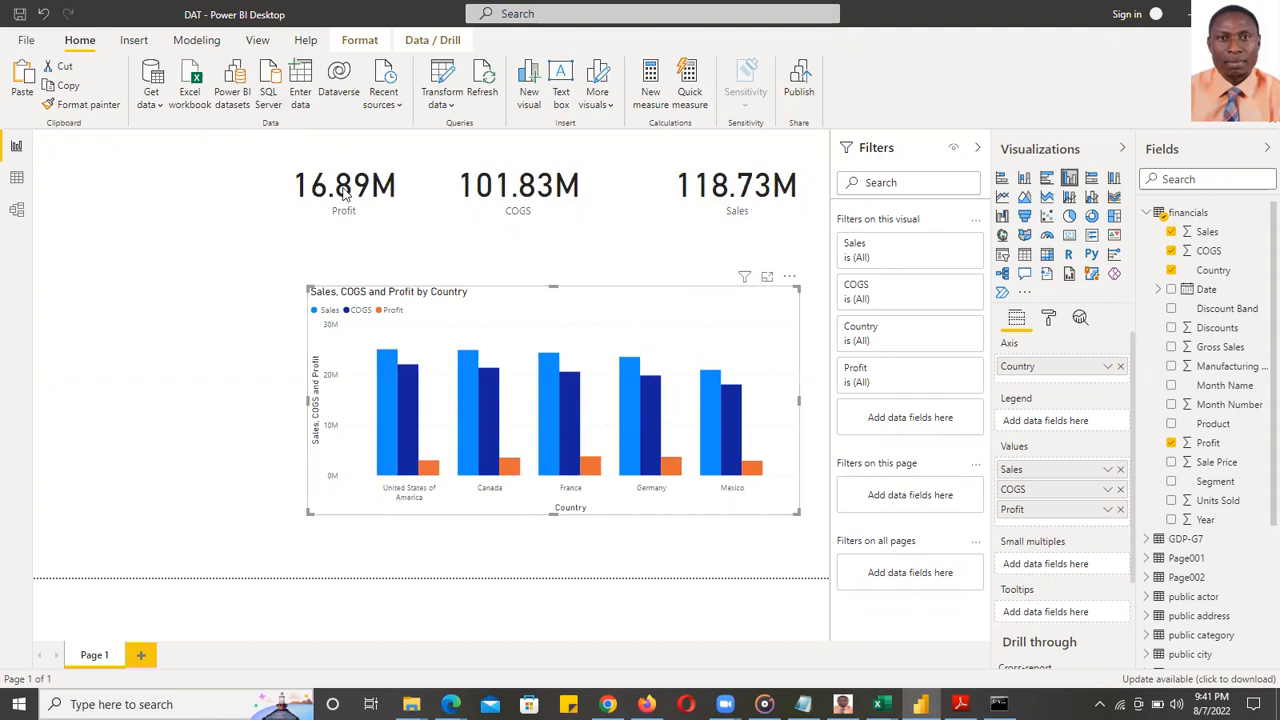
# - Undo the accidental Profit card move and insert a narrowed text box below the cards
pyautogui.click(414, 171)
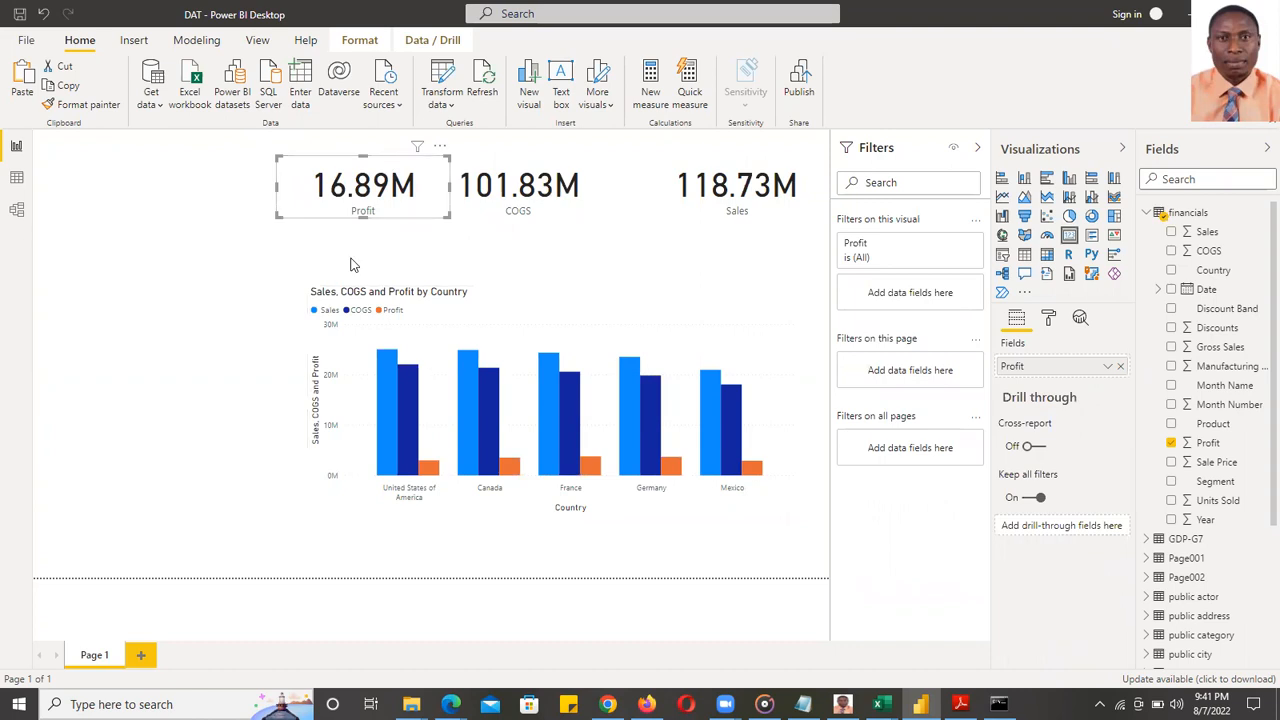
pyautogui.hotkey('ctrl', 'z')
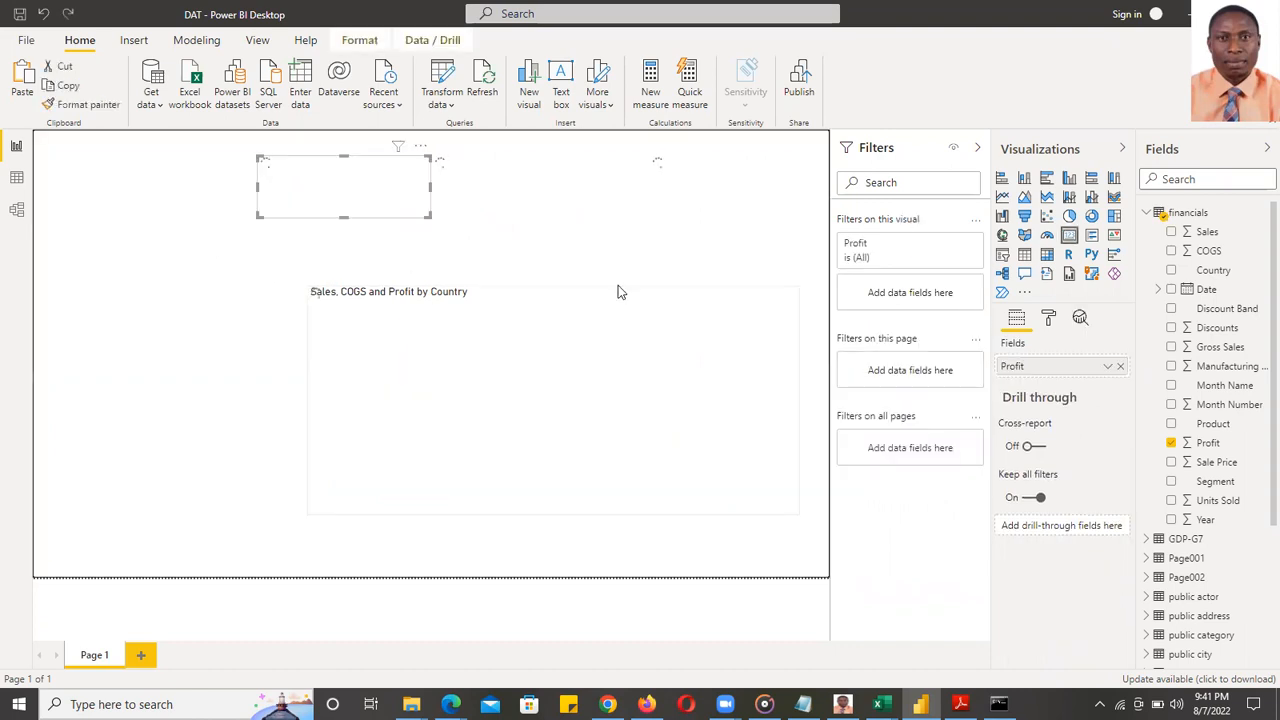
pyautogui.click(561, 80)
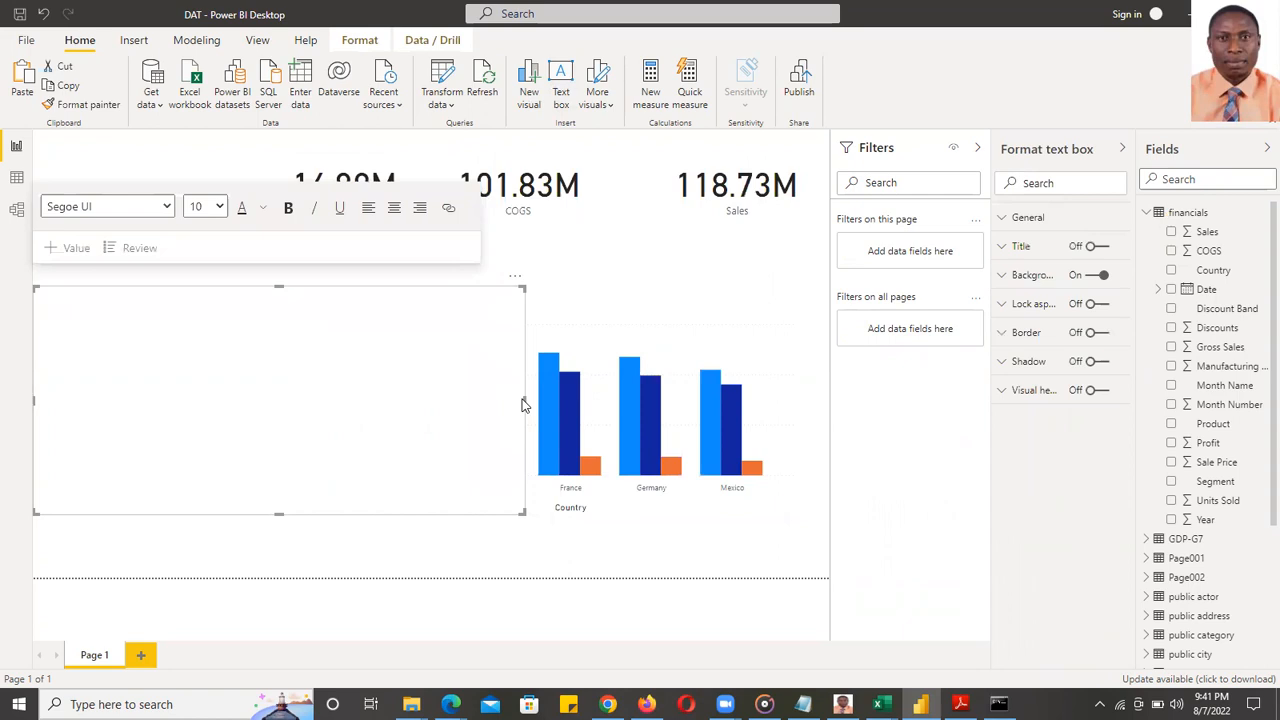
pyautogui.moveTo(522, 404); pyautogui.dragTo(194, 326)
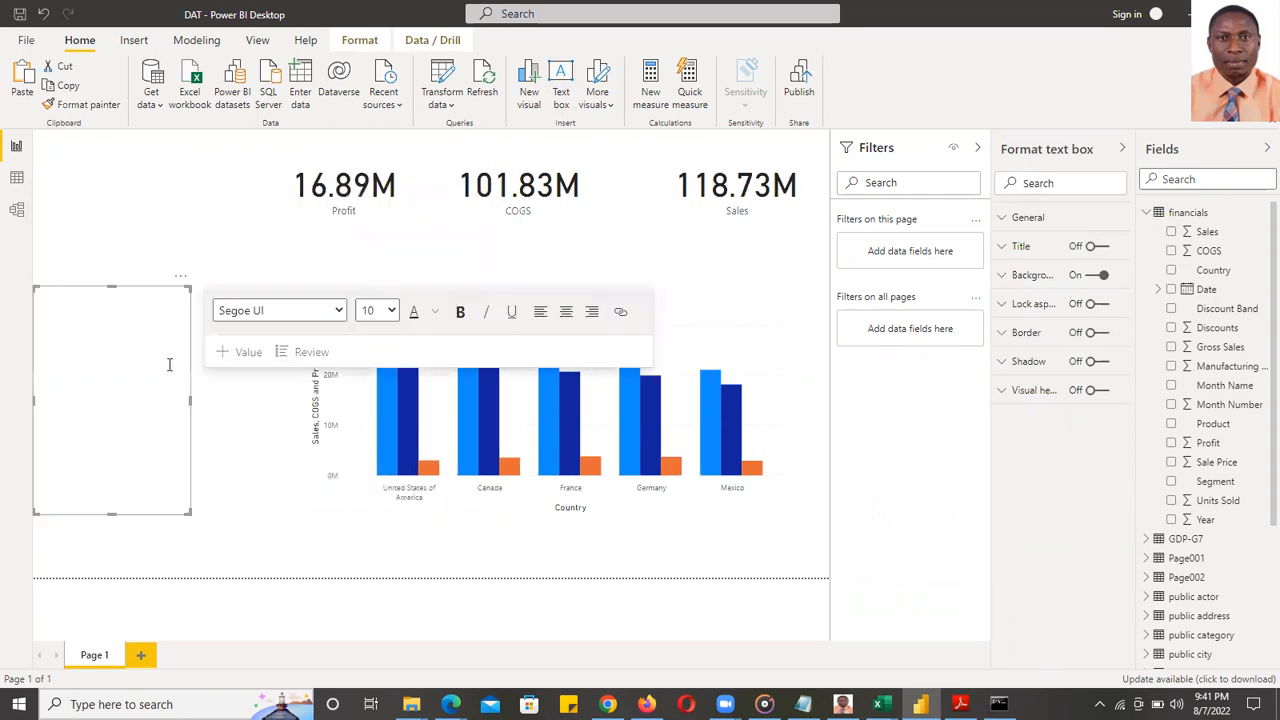
# - Widen and nudge the text box right, then type Profit 16.89 M, COGS - 101.83 M, Sales - 118.73M
pyautogui.moveTo(190, 402); pyautogui.dragTo(226, 410)
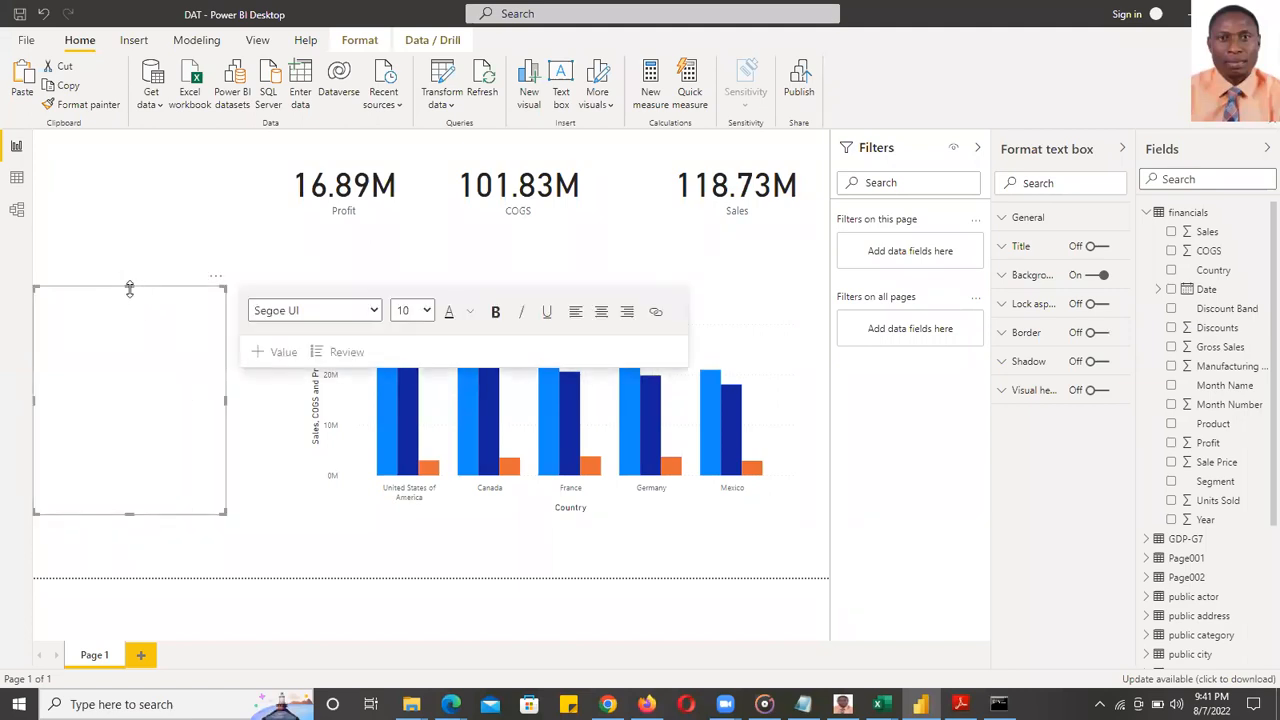
pyautogui.press('Right')
pyautogui.press('Right')
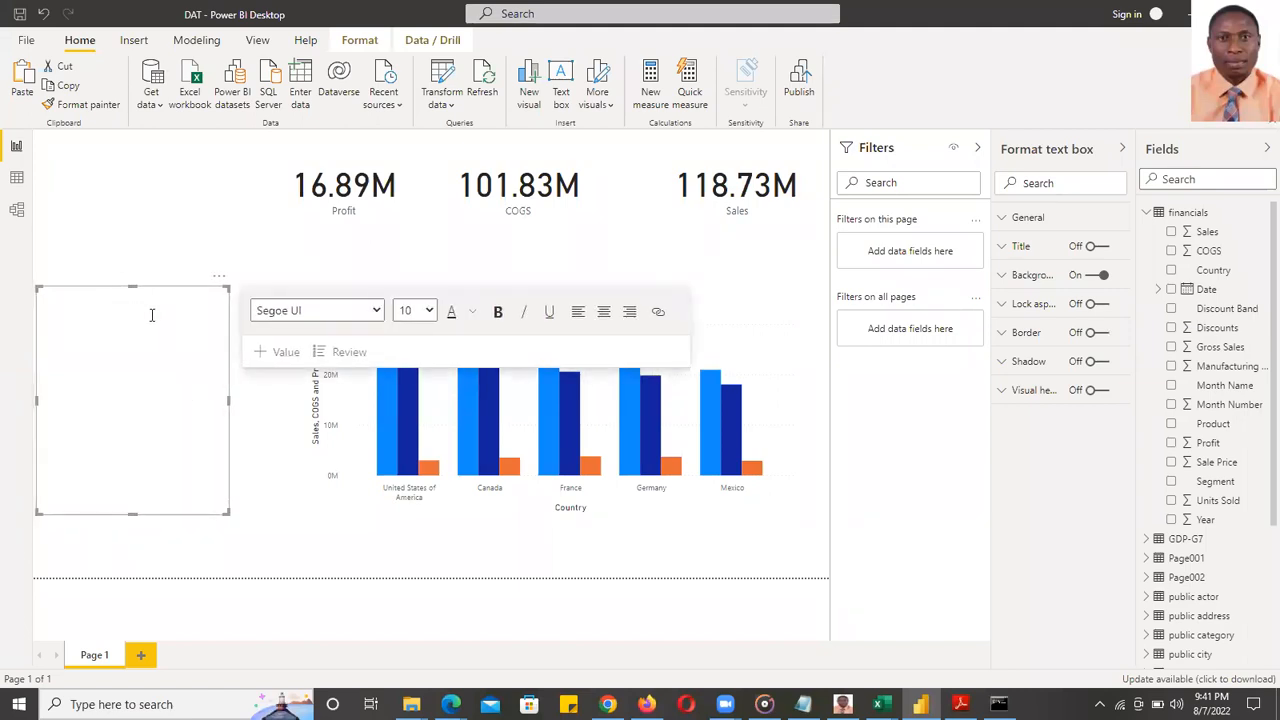
pyautogui.press('Right')
pyautogui.press('Right')
pyautogui.press('Right')
pyautogui.press('Right')
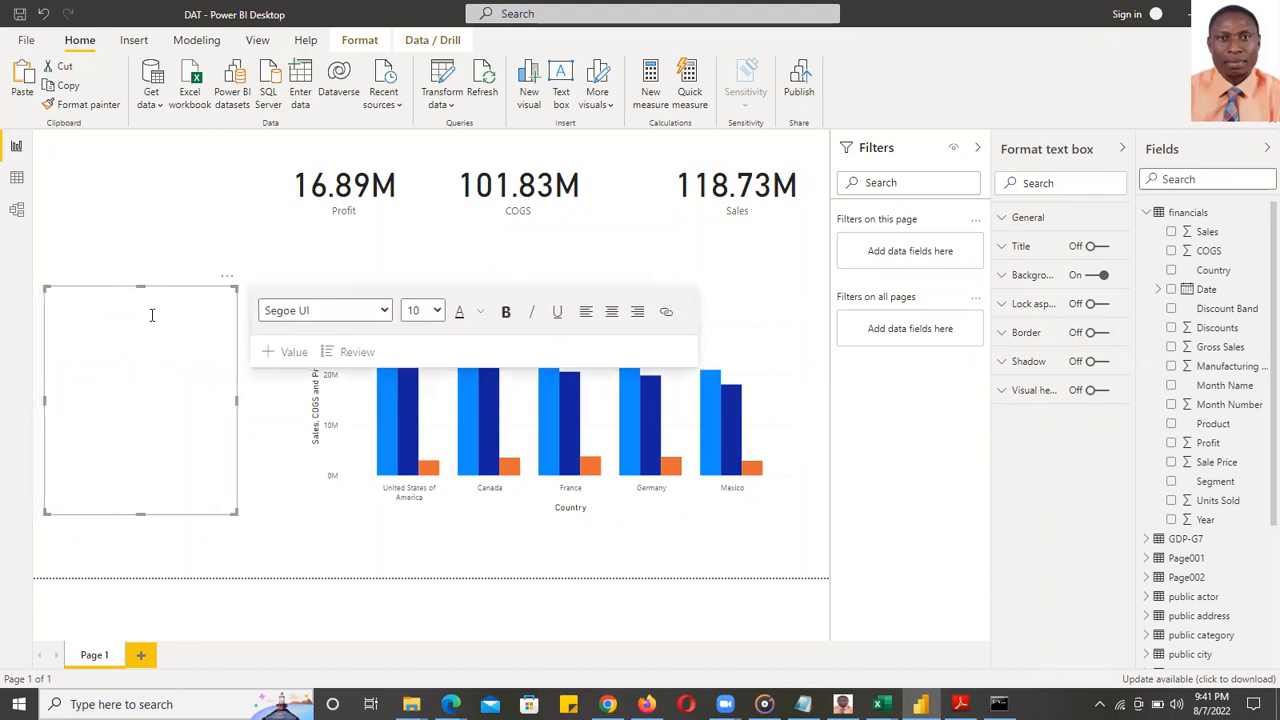
pyautogui.click(150, 313)
pyautogui.write('GS')
pyautogui.write('GS -')
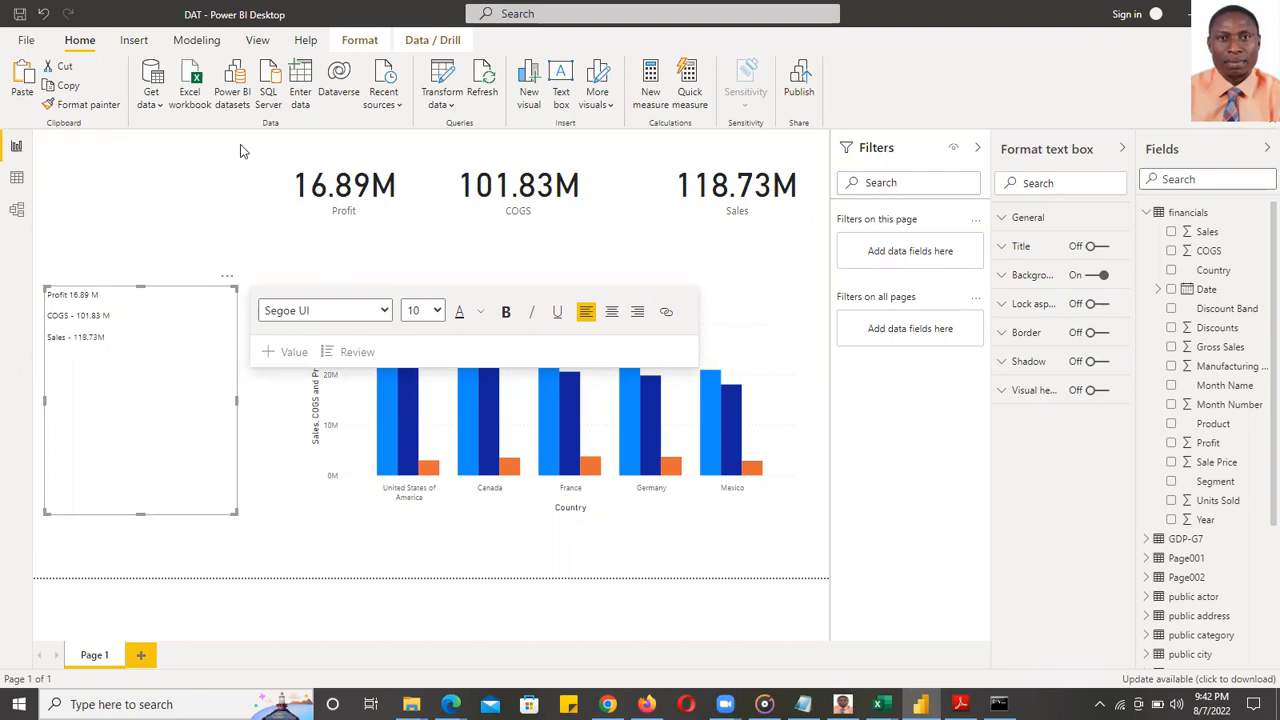
# - Set all text box lines to font size 20 and shorten the box from the bottom
pyautogui.hotkey('ctrl', 'a')
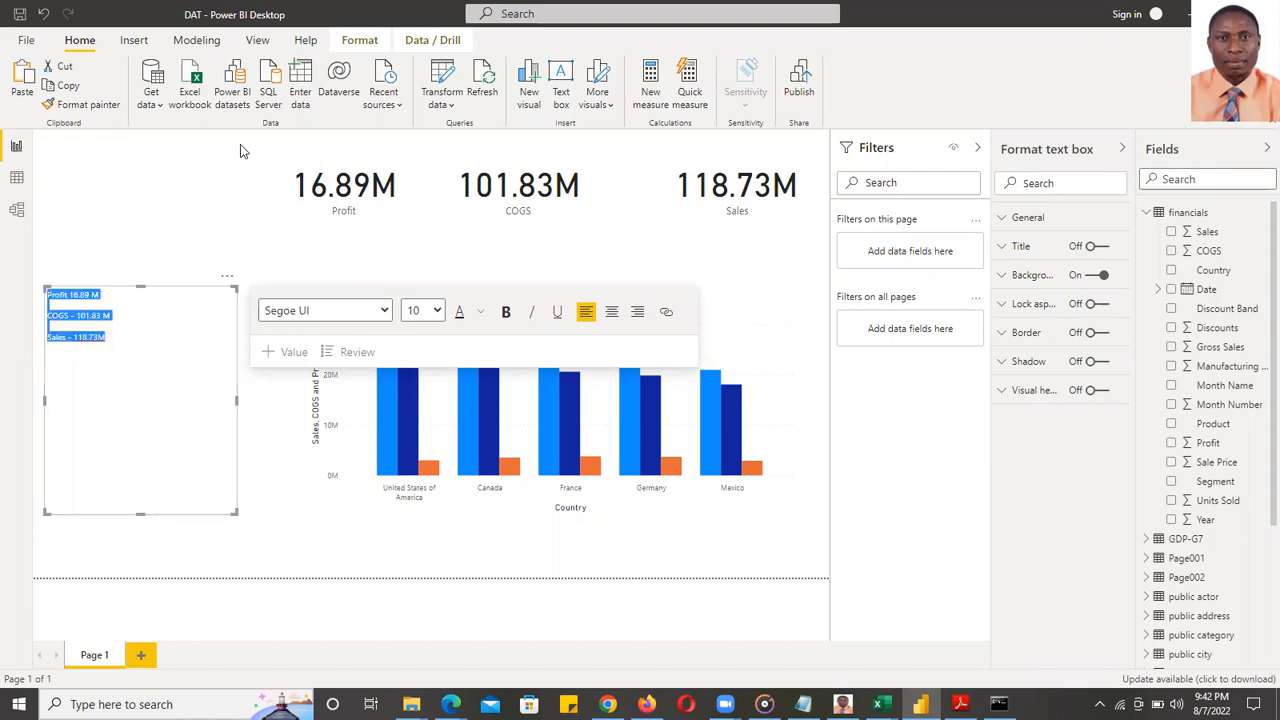
pyautogui.click(437, 313)
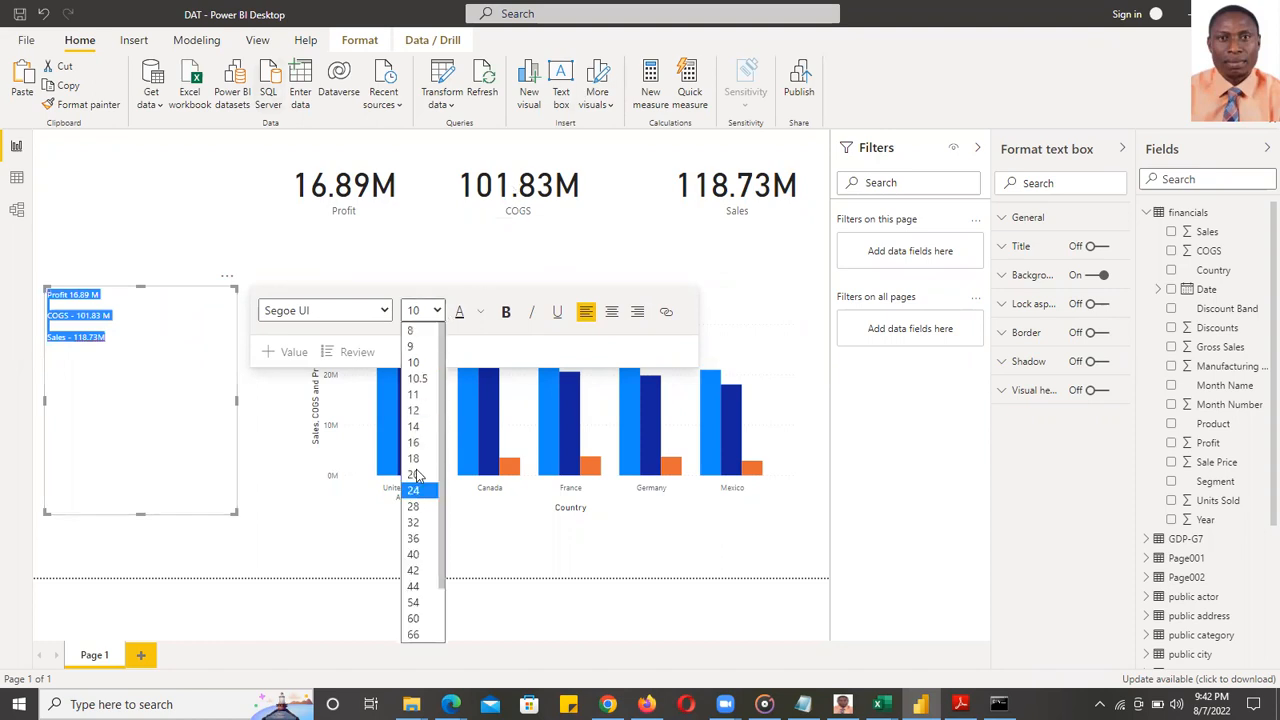
pyautogui.click(420, 465)
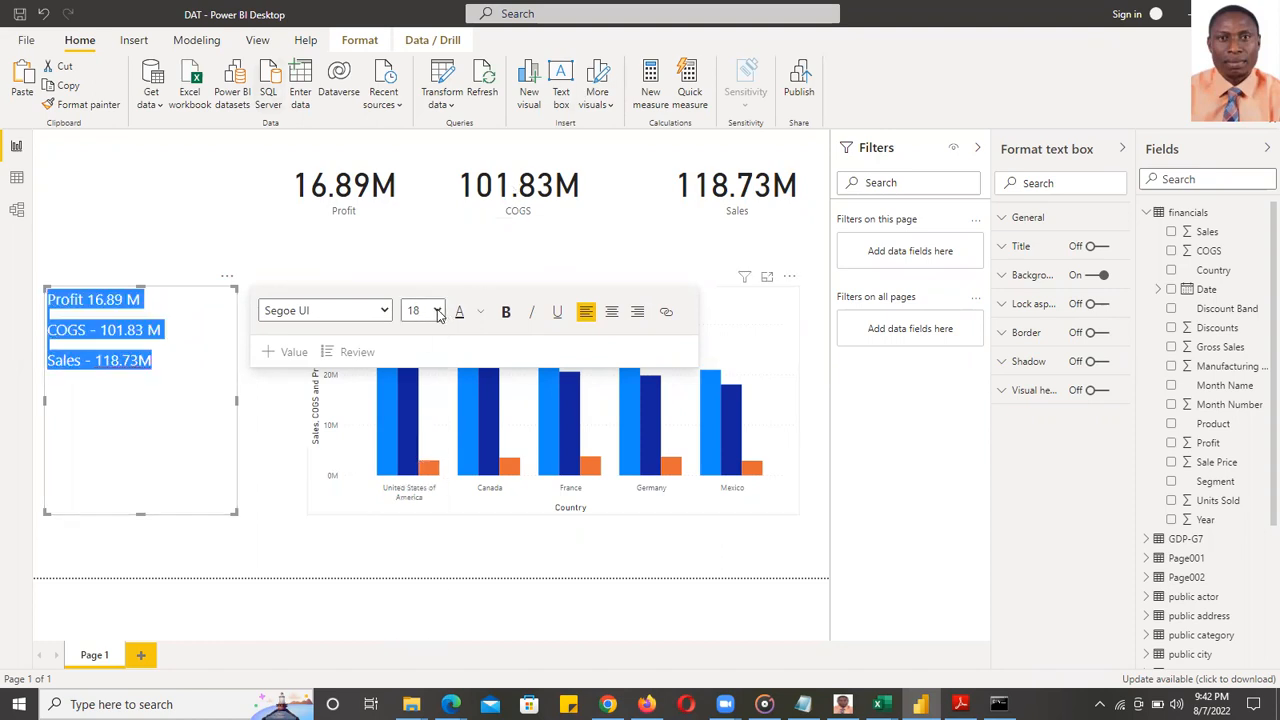
pyautogui.click(425, 311)
pyautogui.click(413, 474)
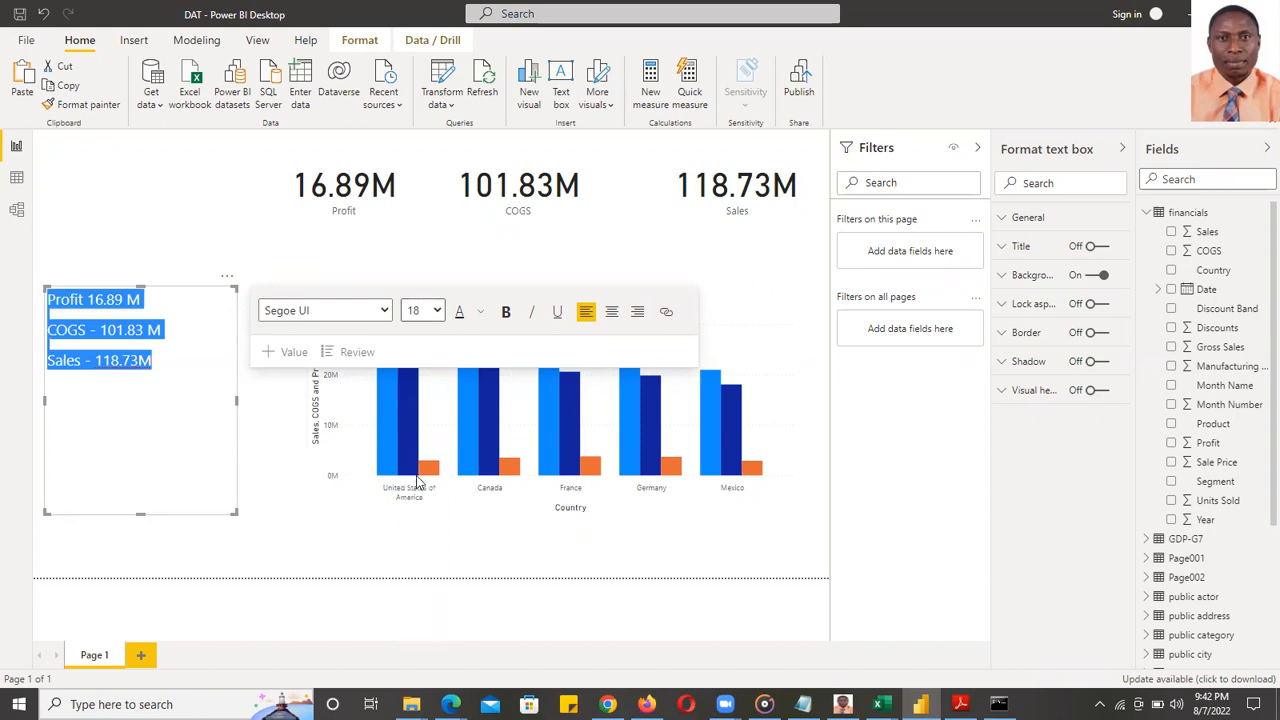
pyautogui.moveTo(138, 512); pyautogui.dragTo(156, 408)
pyautogui.click(175, 479)
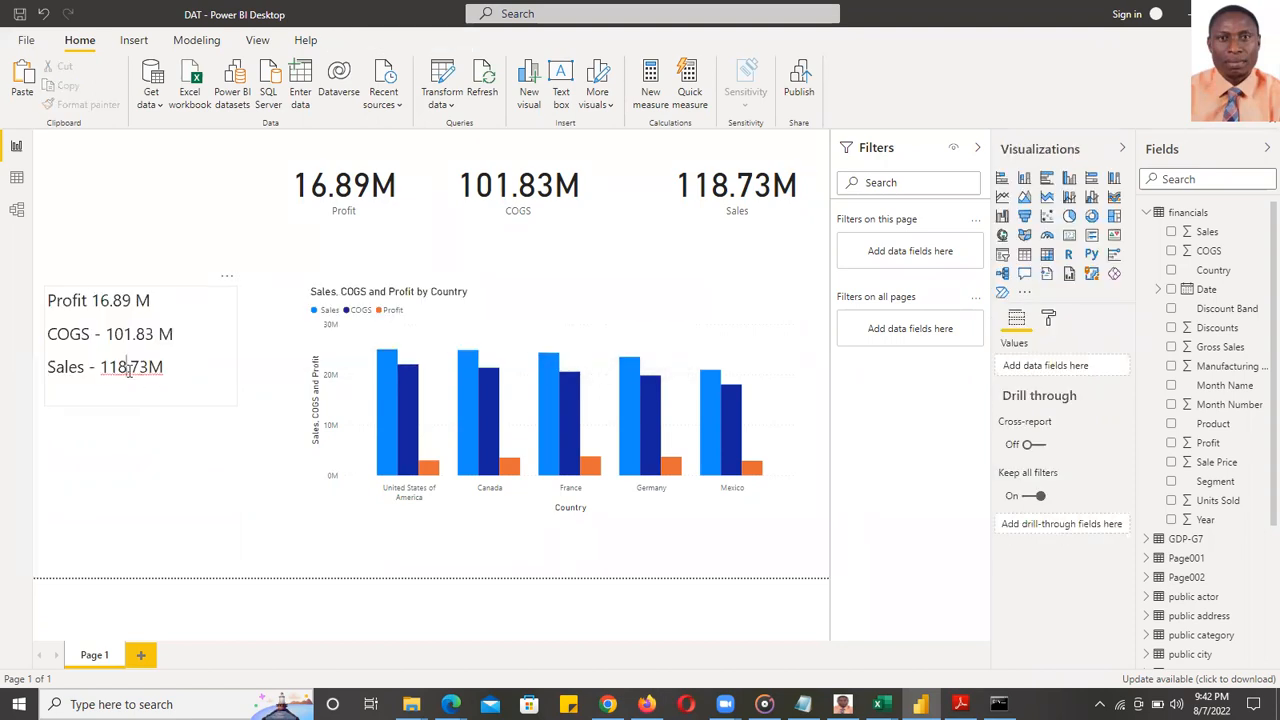
# - Add the dash so Profit reads "Profit - 16.89 M" and narrow the box to fit
pyautogui.click(129, 372)
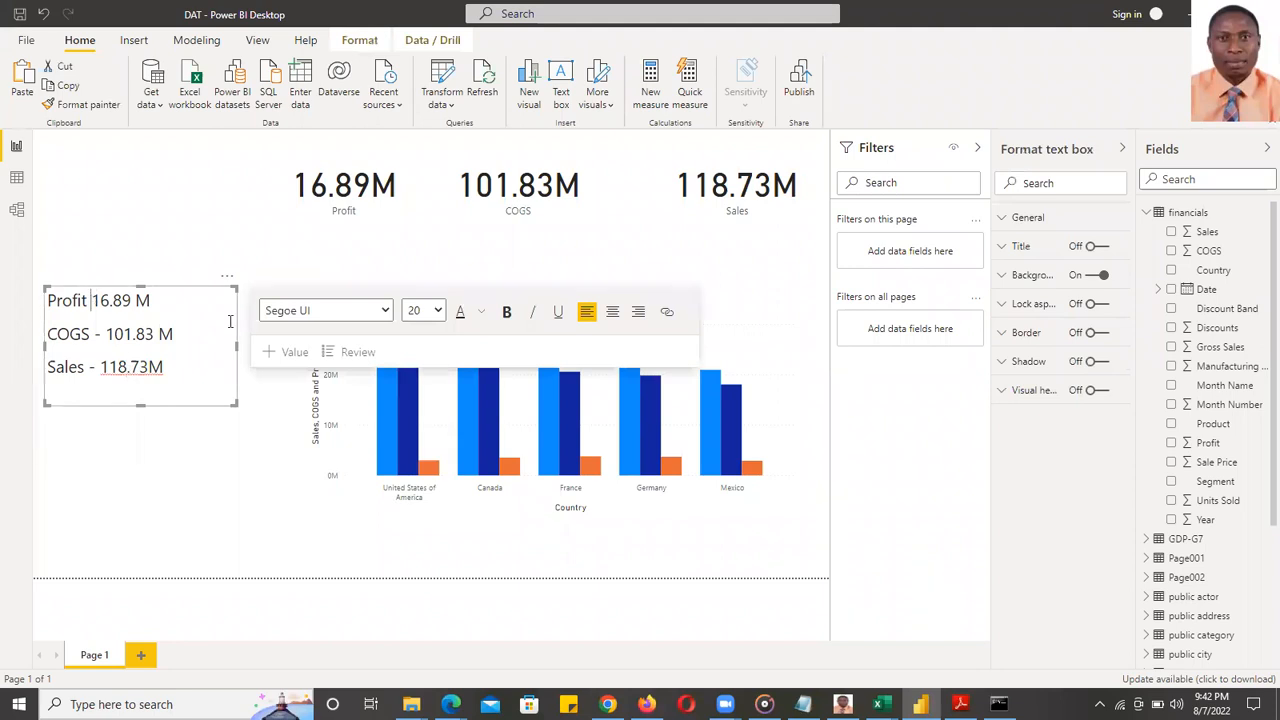
pyautogui.write('-')
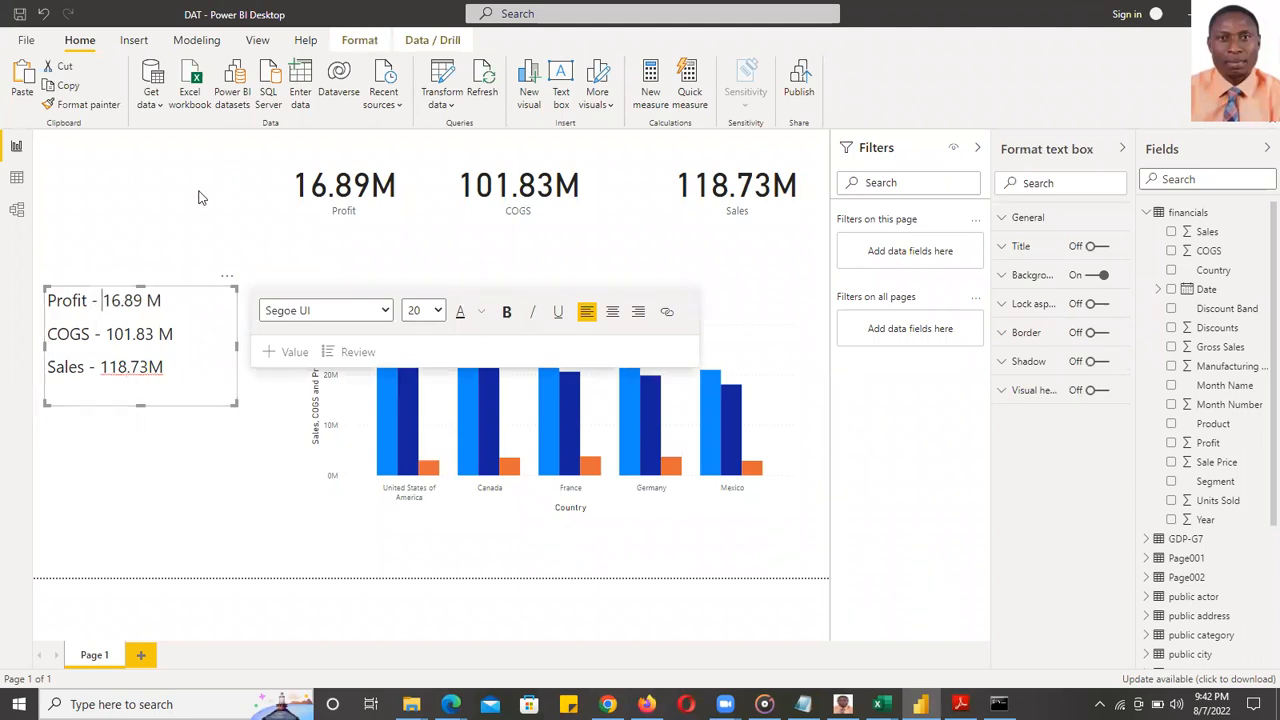
pyautogui.click(198, 197)
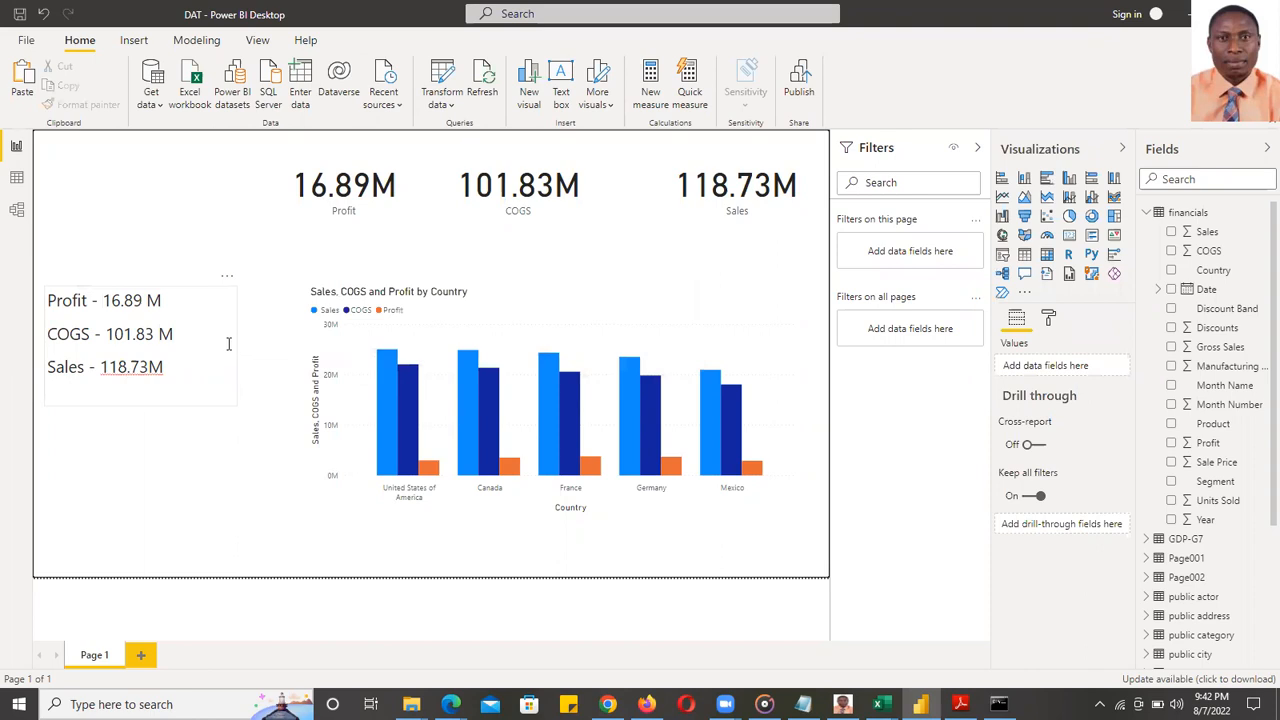
pyautogui.click(229, 341)
pyautogui.moveTo(236, 345); pyautogui.dragTo(210, 341)
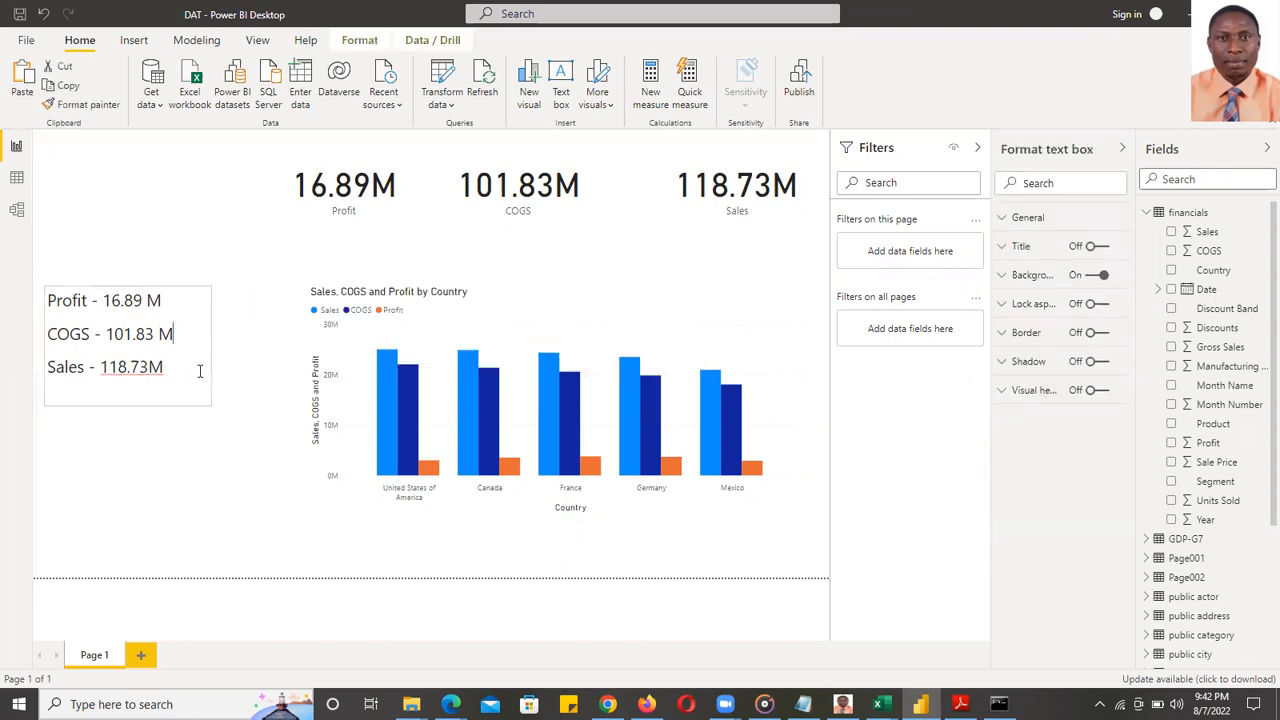
# - Make all three total lines in the text box bold
pyautogui.click(170, 367)
pyautogui.hotkey('shift', 'Home')
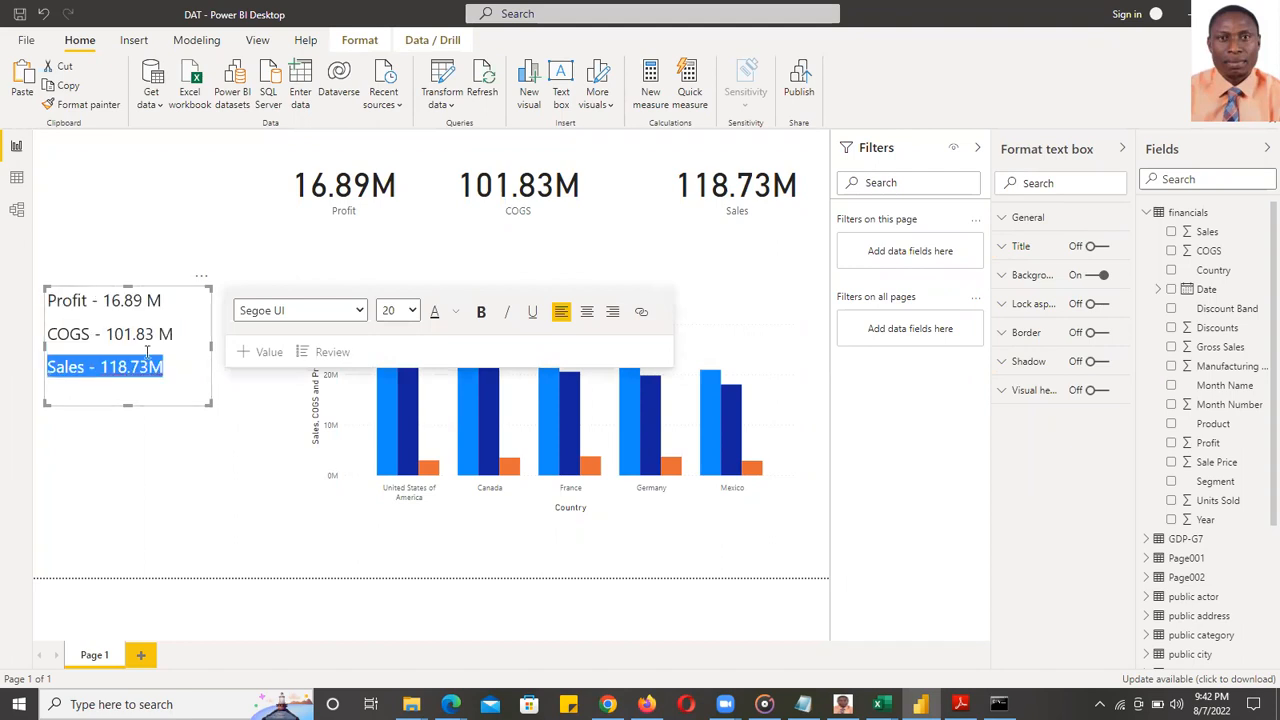
pyautogui.hotkey('ctrl', 'a')
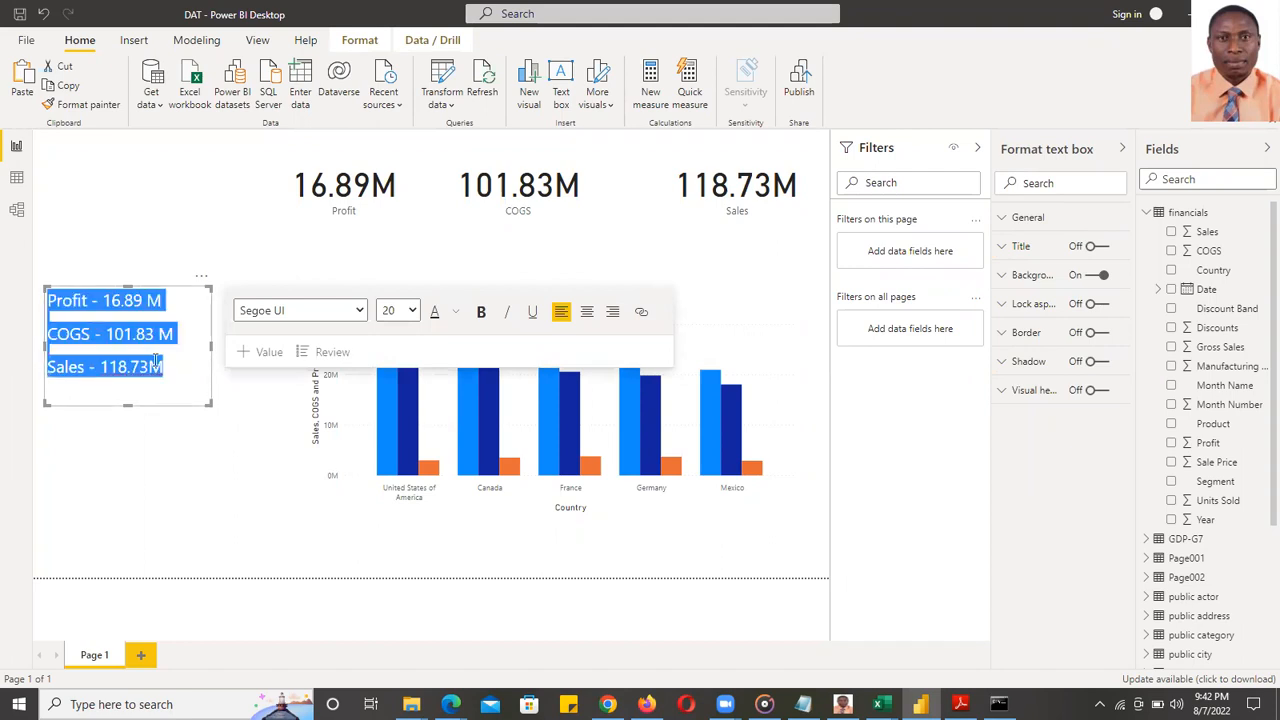
pyautogui.click(481, 311)
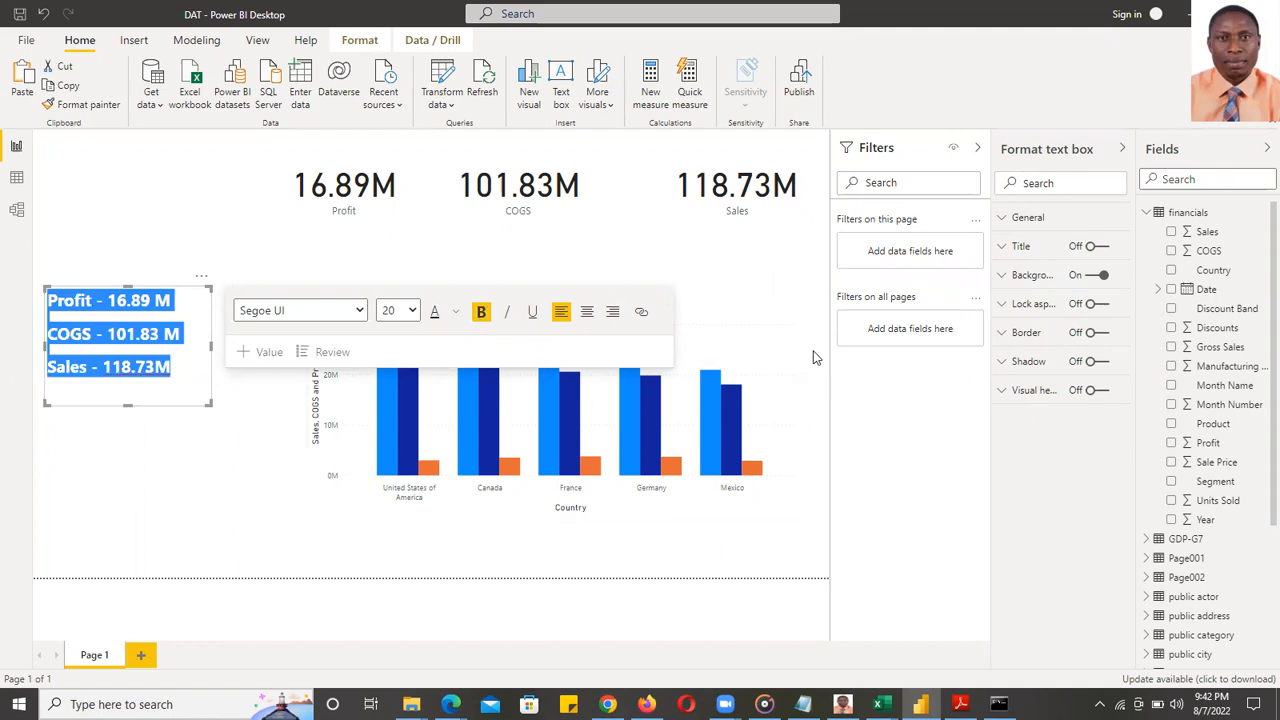
pyautogui.click(310, 250)
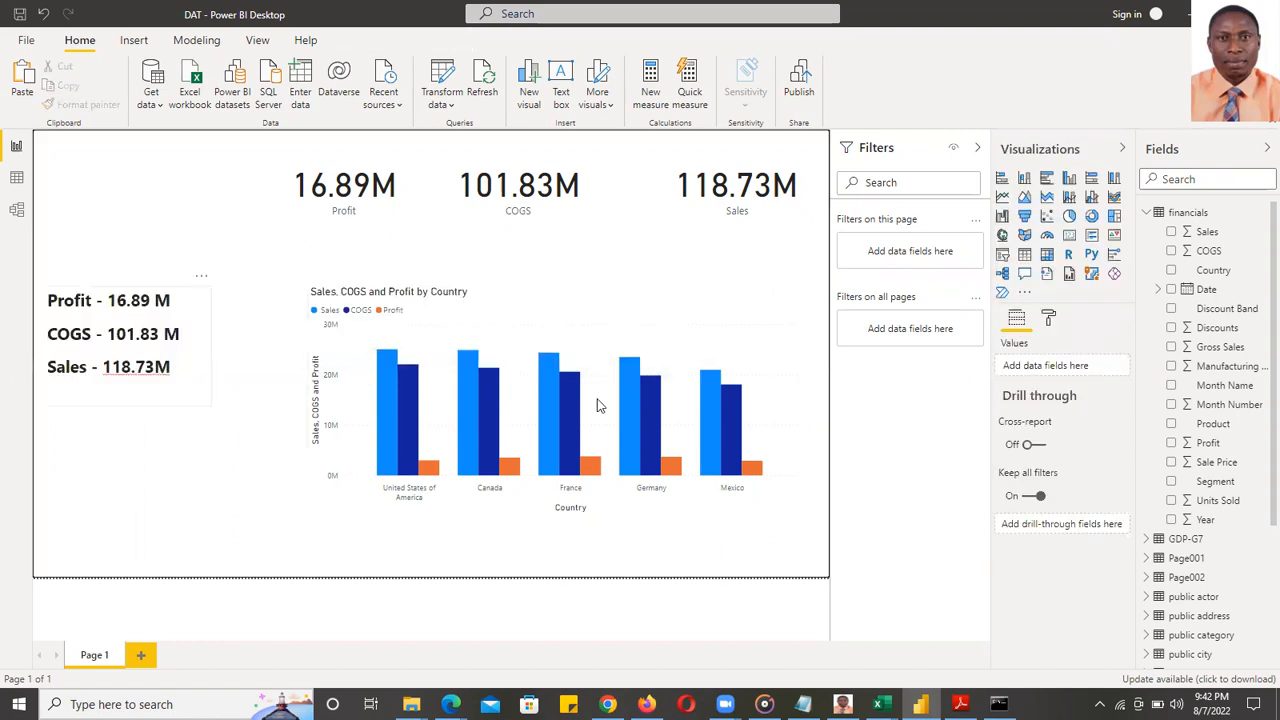
# - Insert a space so Sales reads 118.73 M, then clear the Mexico cross-filter
pyautogui.click(724, 423)
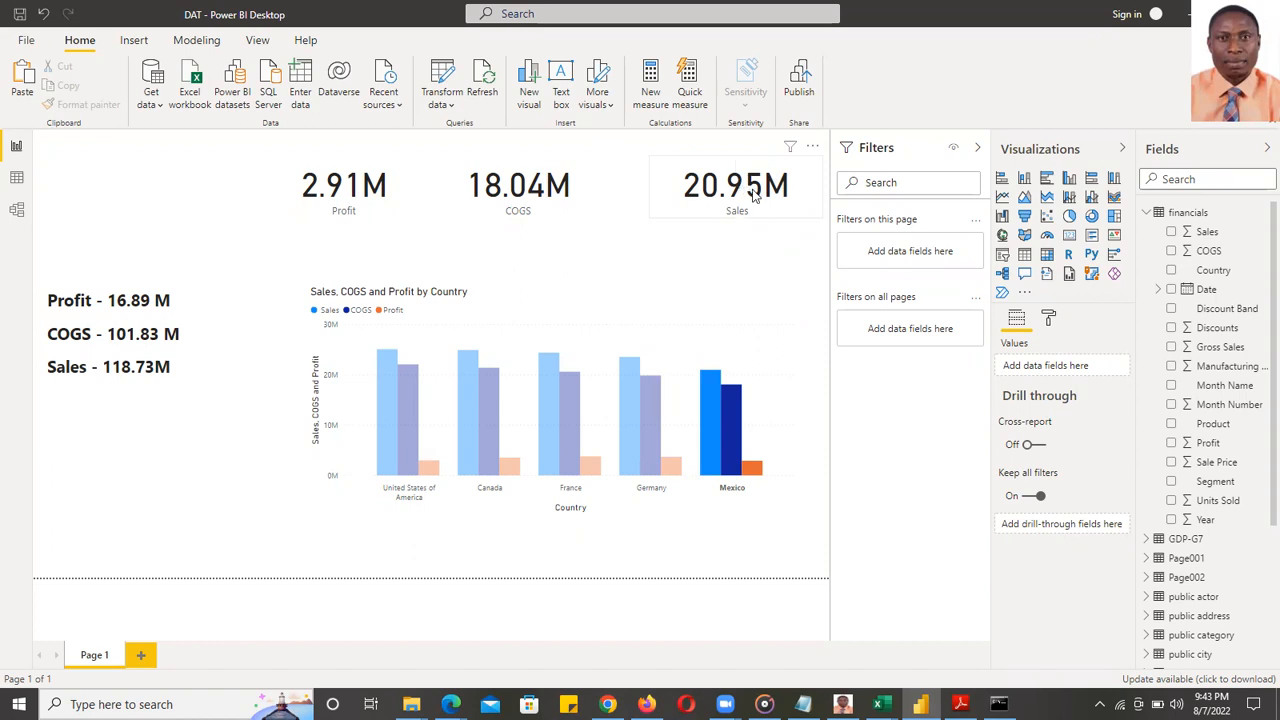
pyautogui.click(107, 313)
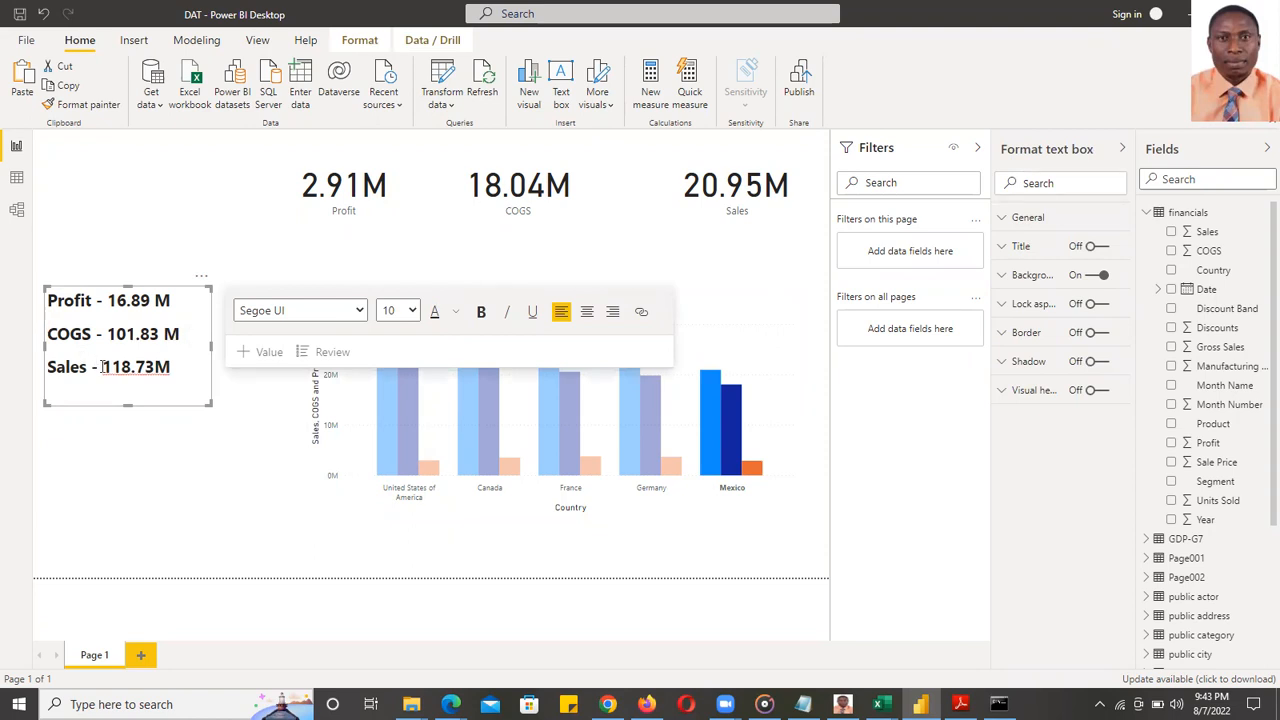
pyautogui.click(155, 367)
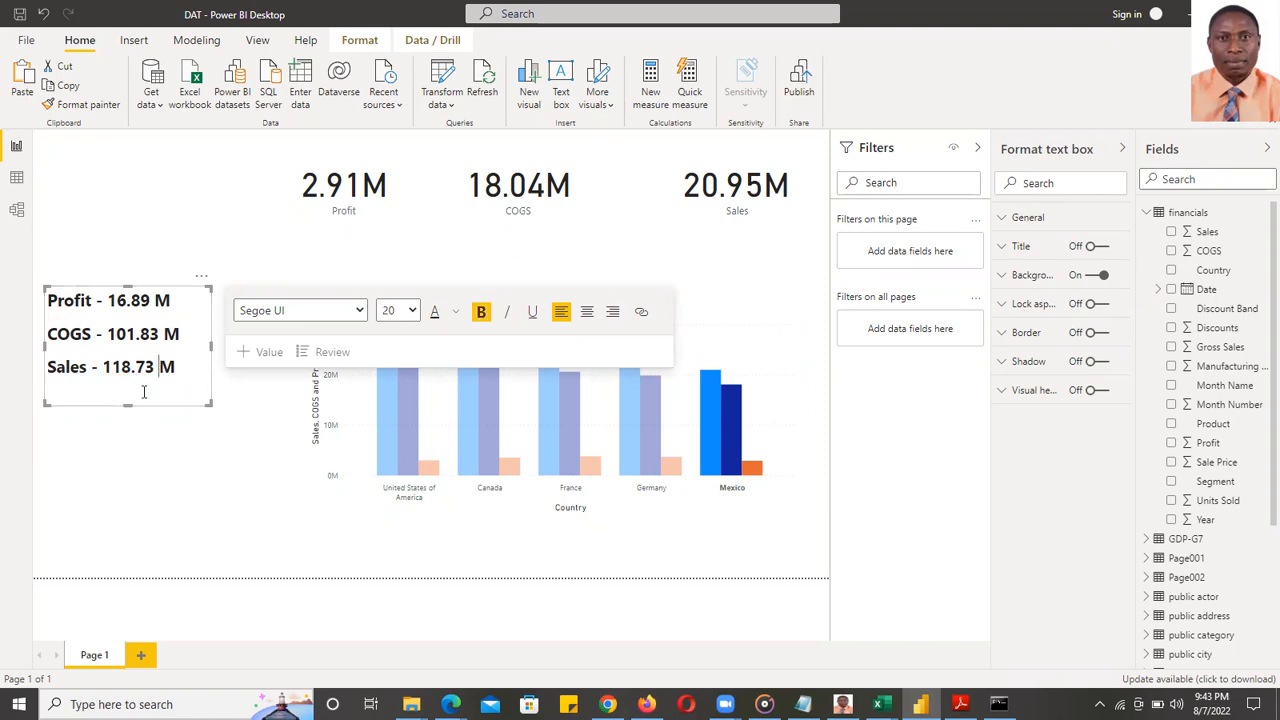
pyautogui.click(205, 476)
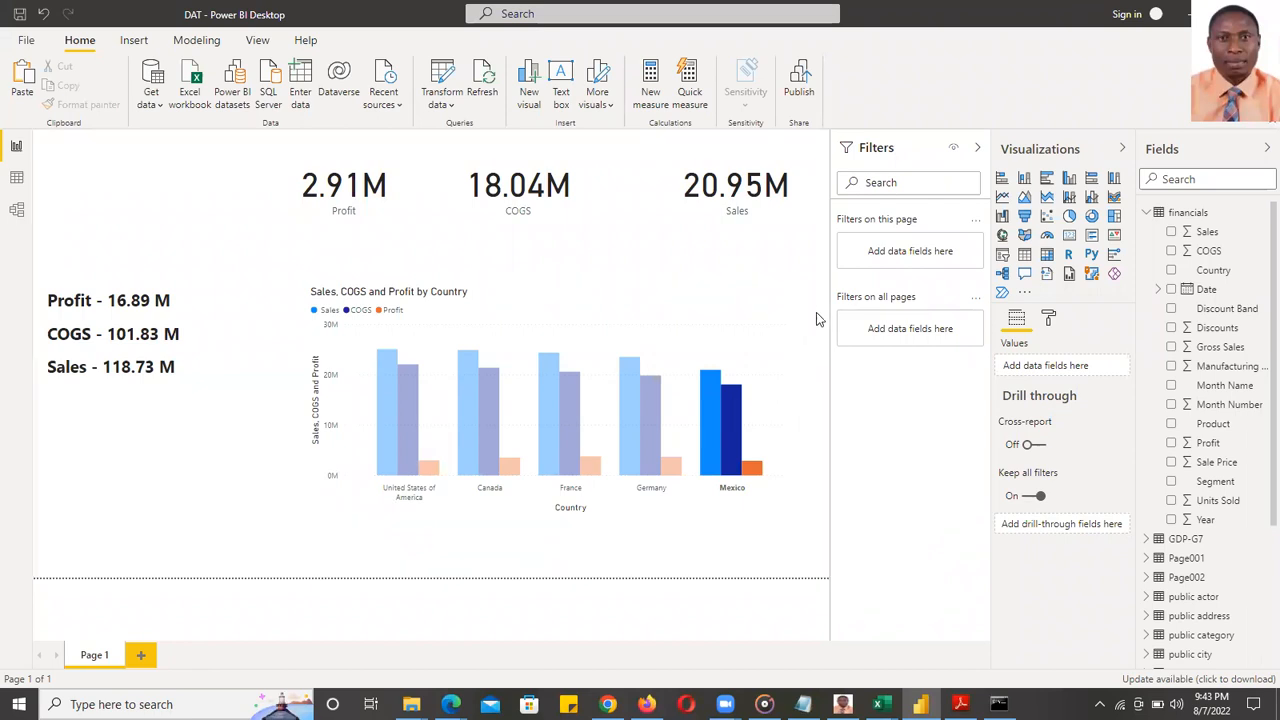
pyautogui.click(711, 410)
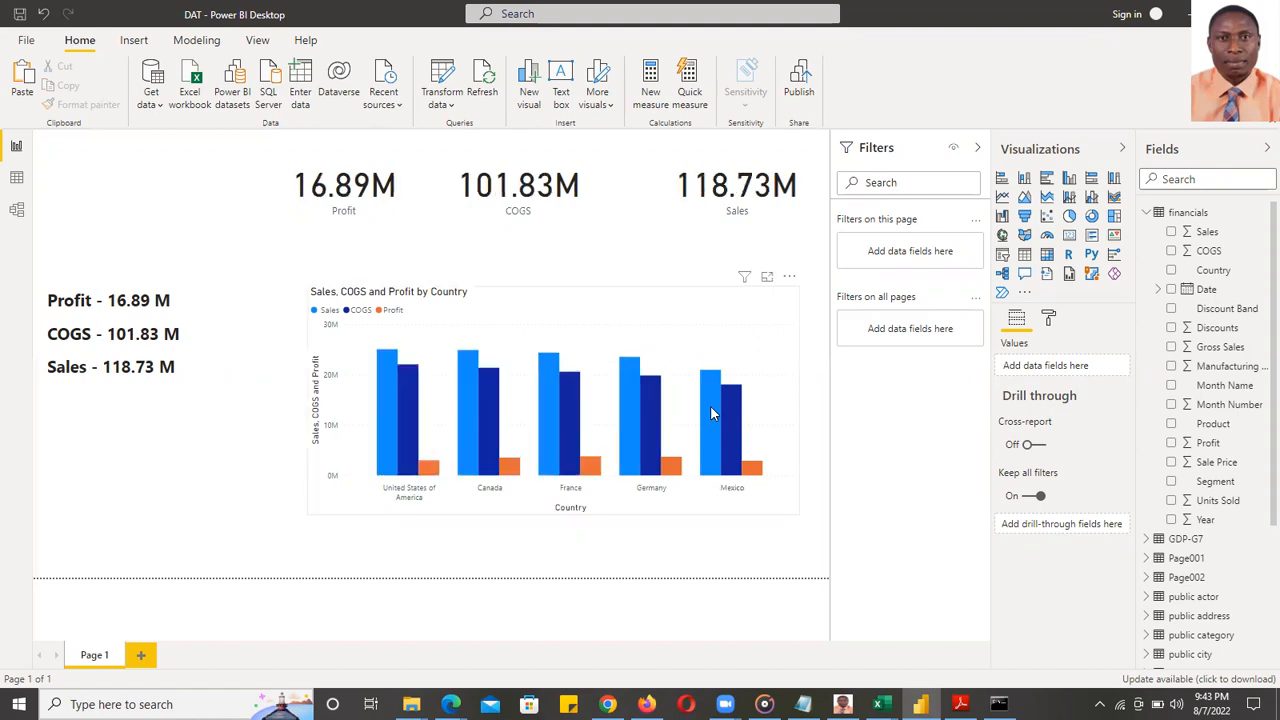
# - Select the country chart and click Mexico's bar to cross-filter the cards
pyautogui.click(773, 323)
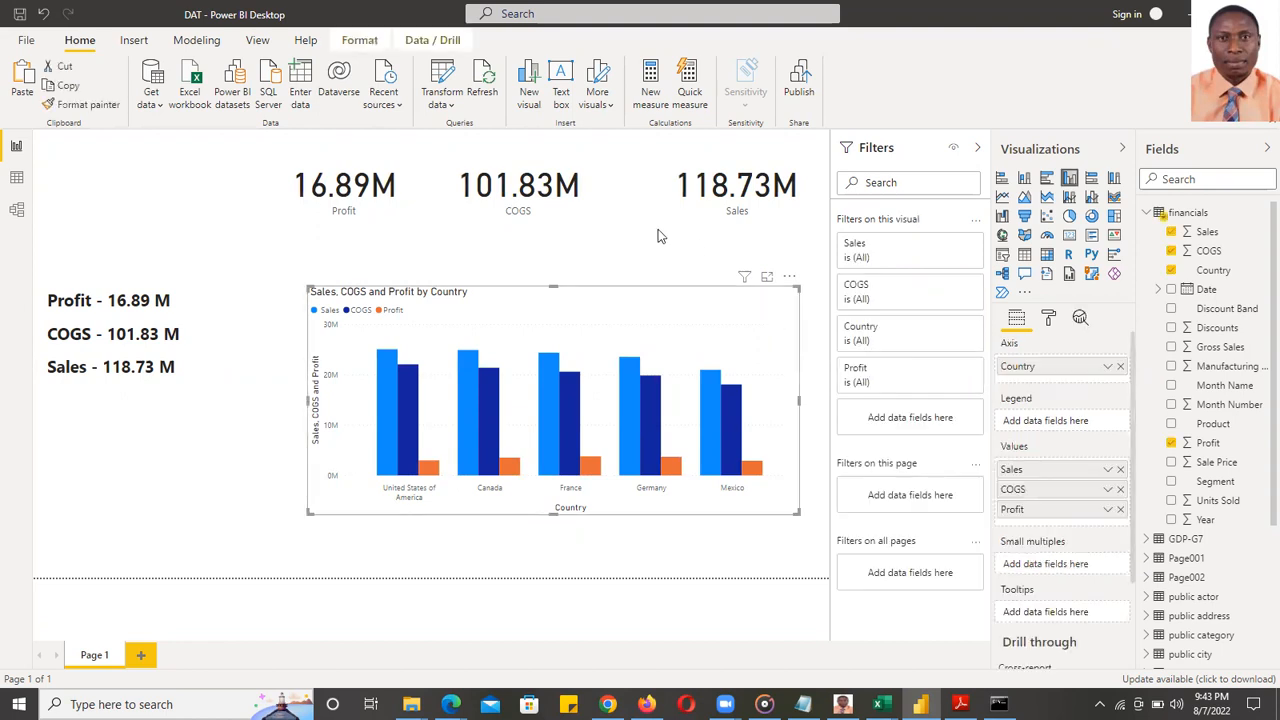
pyautogui.click(709, 415)
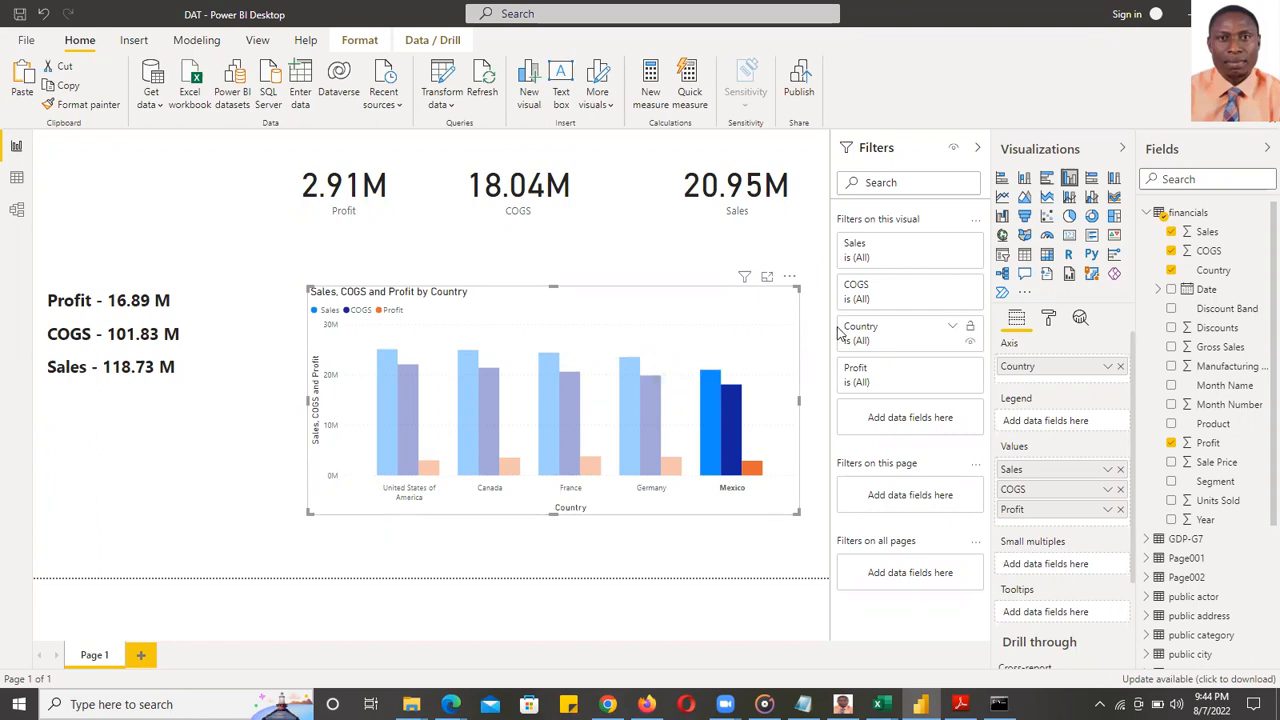
pyautogui.moveTo(879, 703)
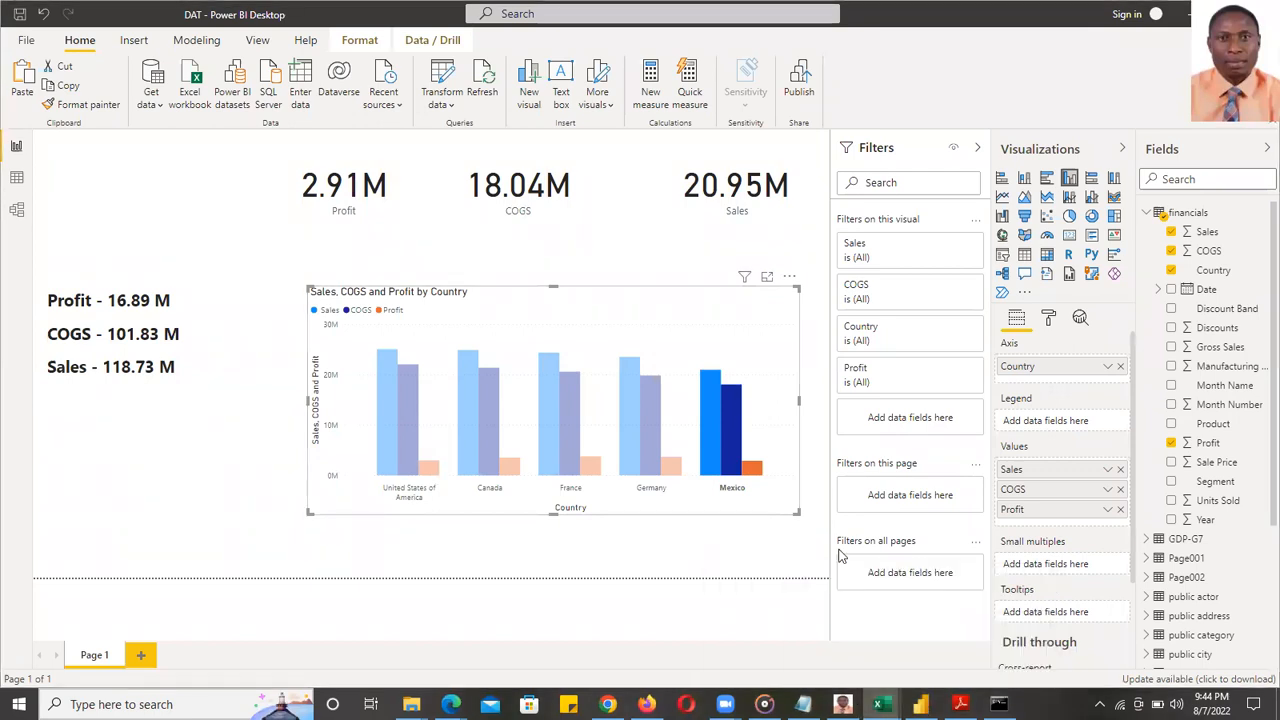
# - Bring up the Capstone Project workbook and select individual region bars in the revenue chart
pyautogui.click(879, 702)
pyautogui.click(816, 355)
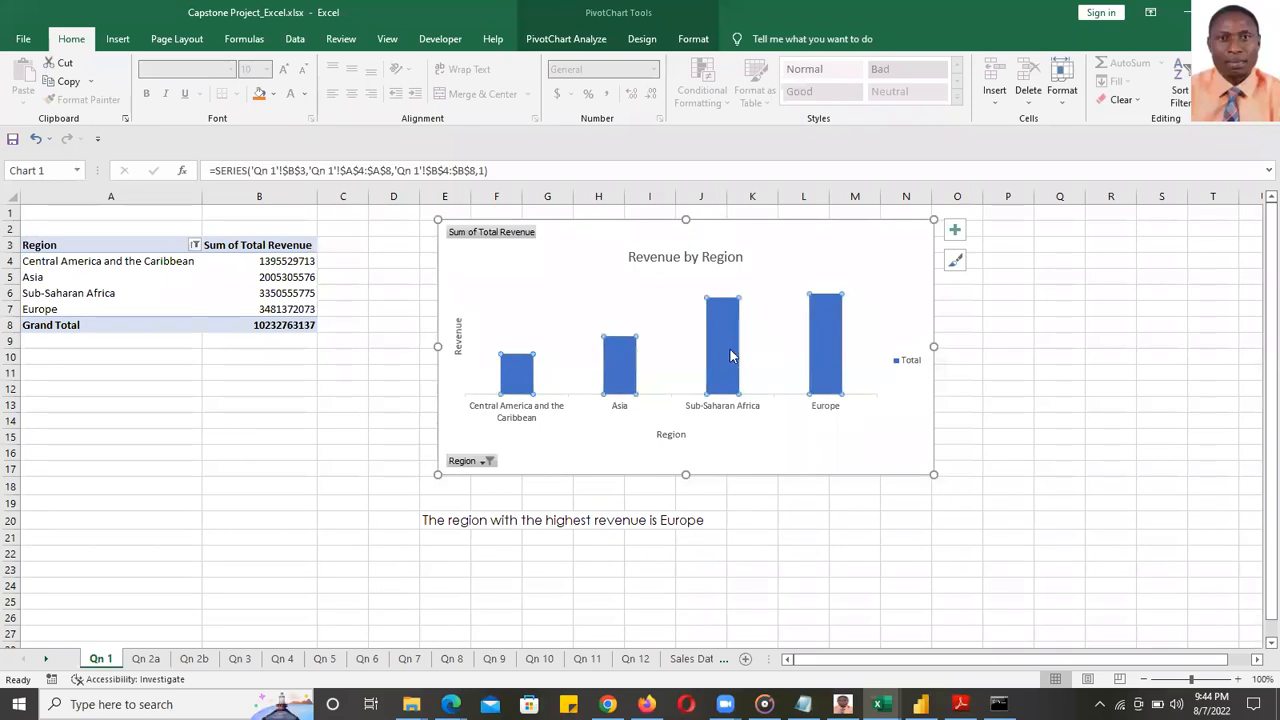
pyautogui.click(615, 363)
pyautogui.click(520, 373)
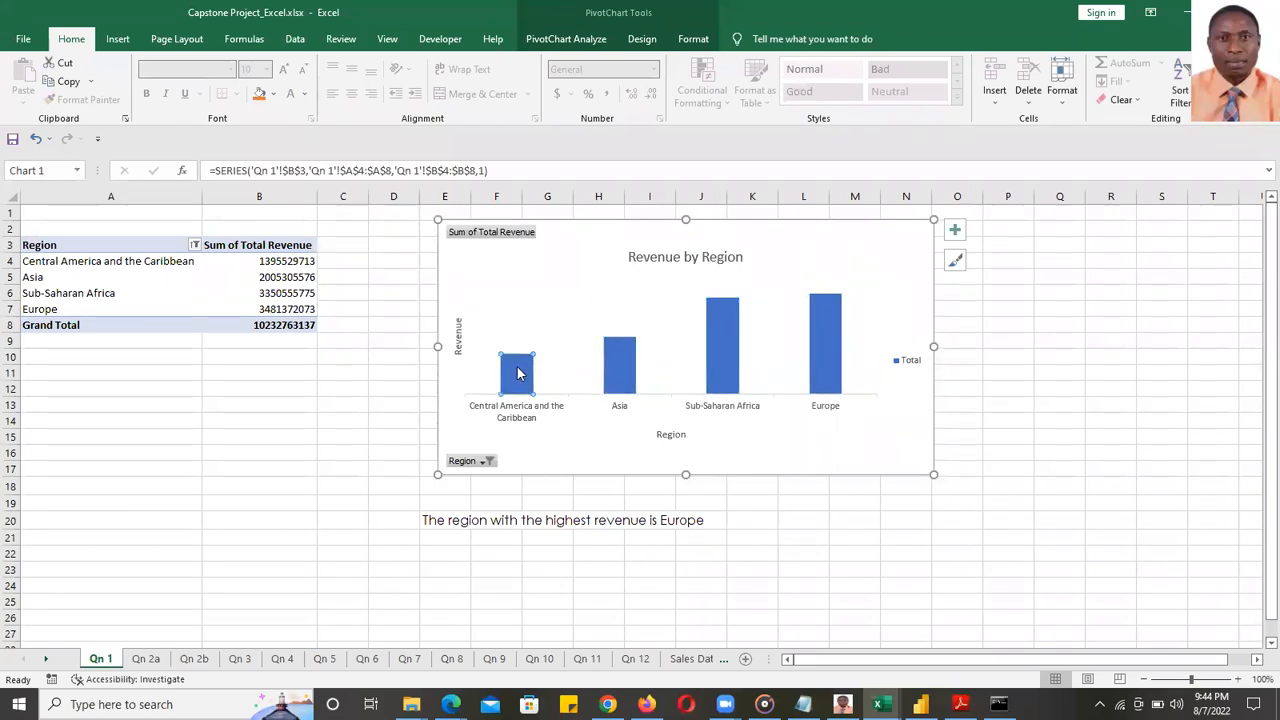
pyautogui.click(838, 373)
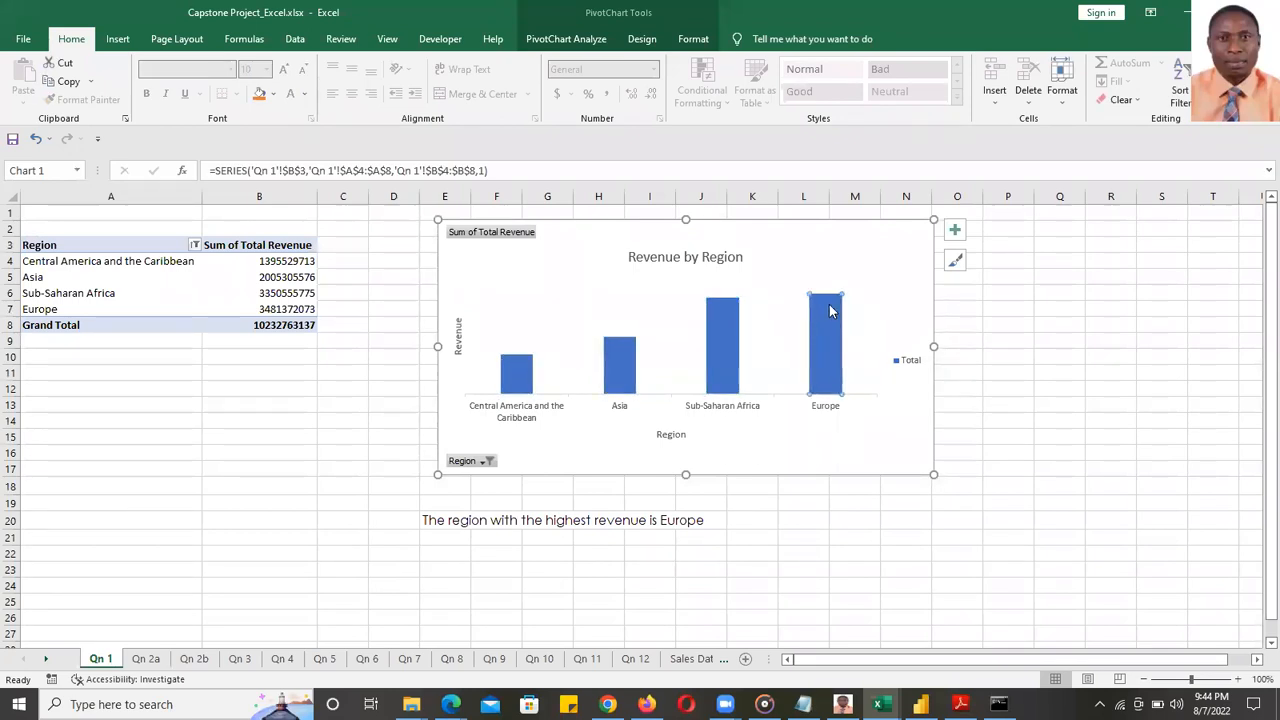
pyautogui.click(719, 350)
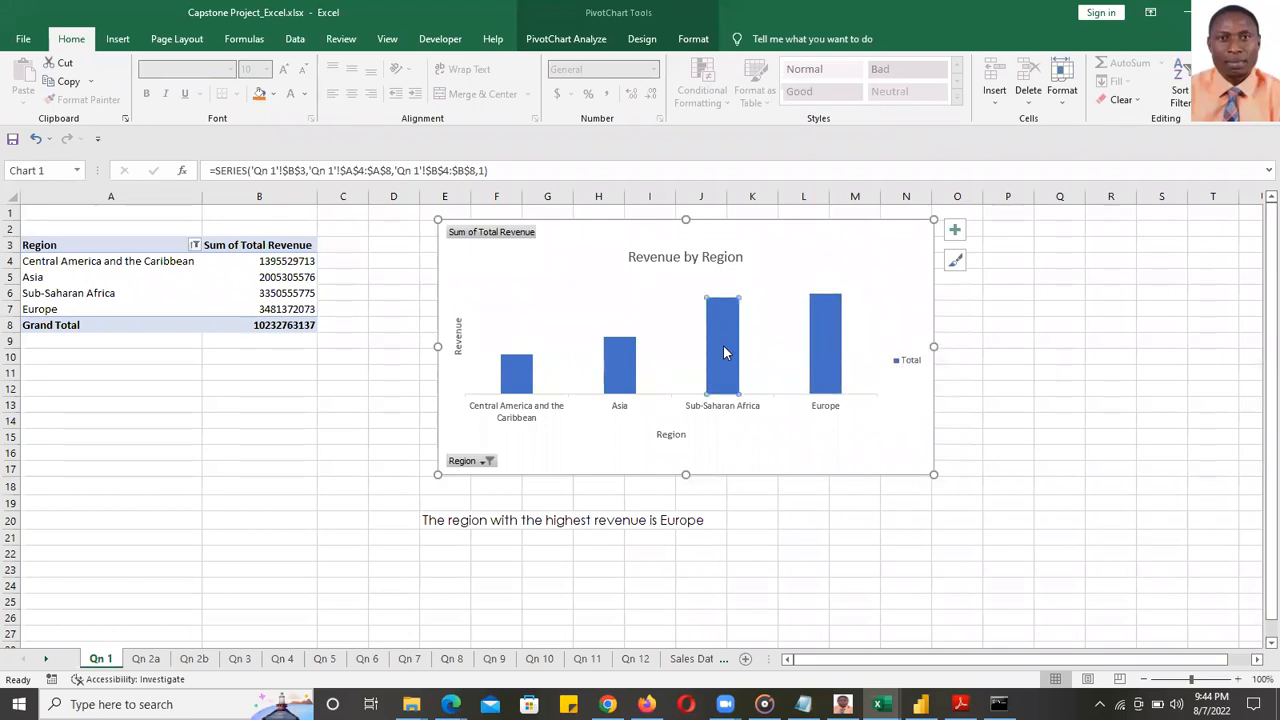
pyautogui.click(624, 372)
pyautogui.click(513, 373)
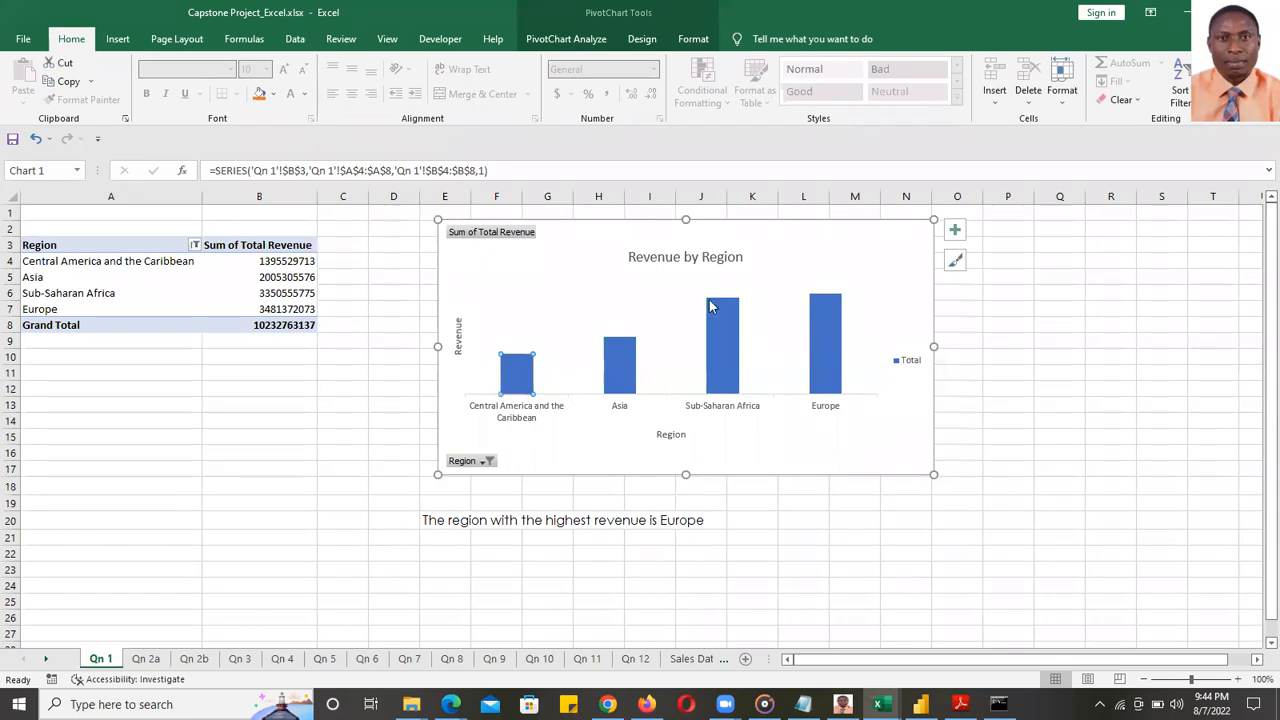
# - Filter Region to Asia, Central America and the Caribbean, and North America, then minimise Excel
pyautogui.click(482, 464)
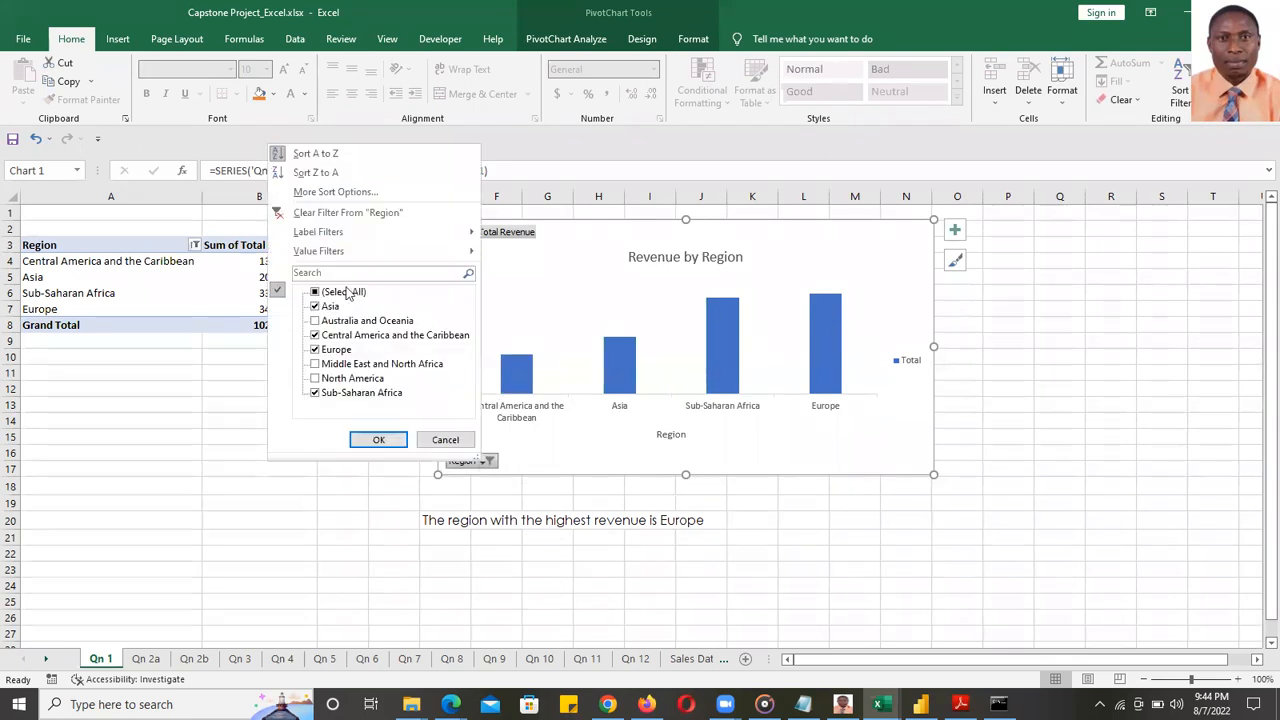
pyautogui.click(333, 218)
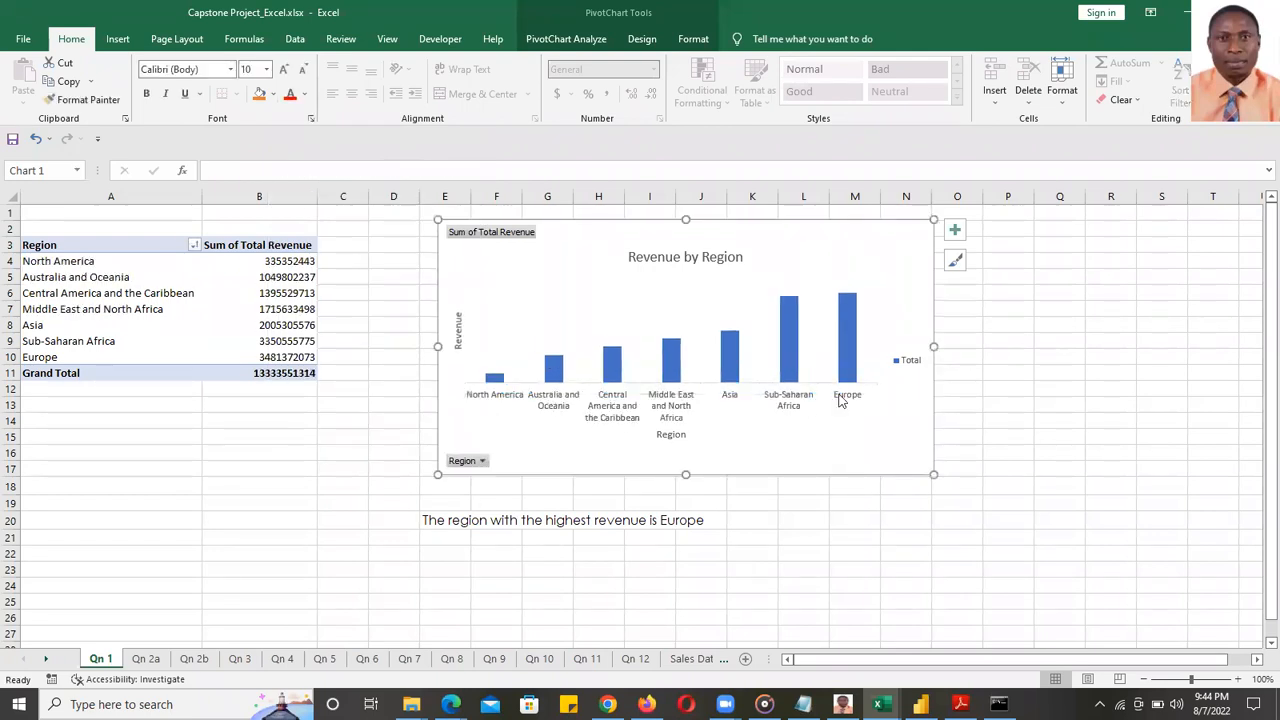
pyautogui.click(482, 461)
pyautogui.click(318, 290)
pyautogui.click(316, 304)
pyautogui.click(316, 333)
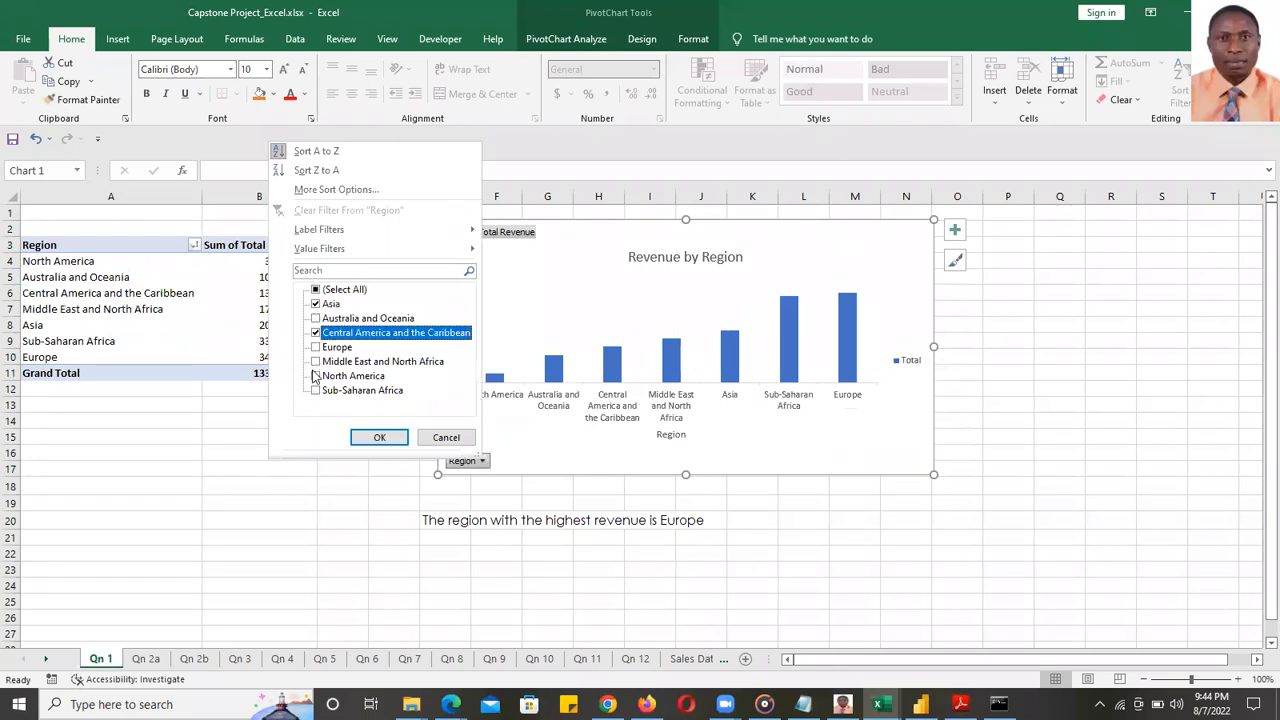
pyautogui.click(316, 376)
pyautogui.click(379, 437)
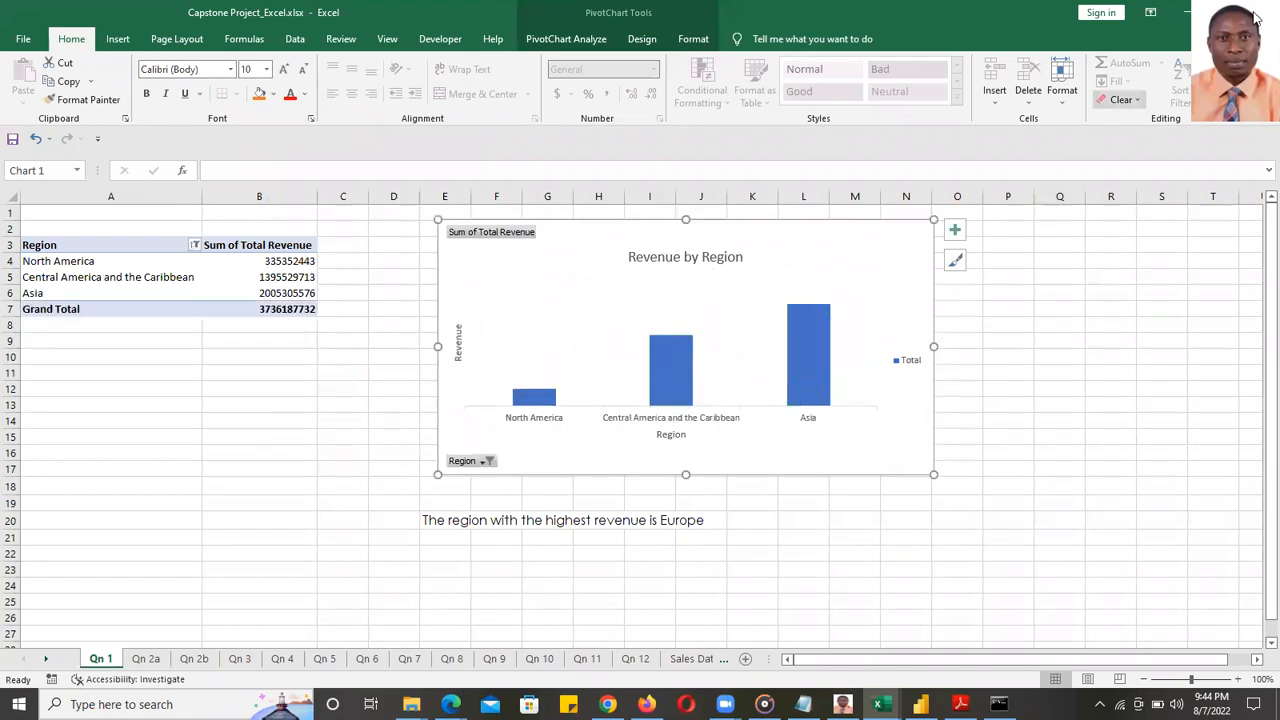
pyautogui.click(1185, 14)
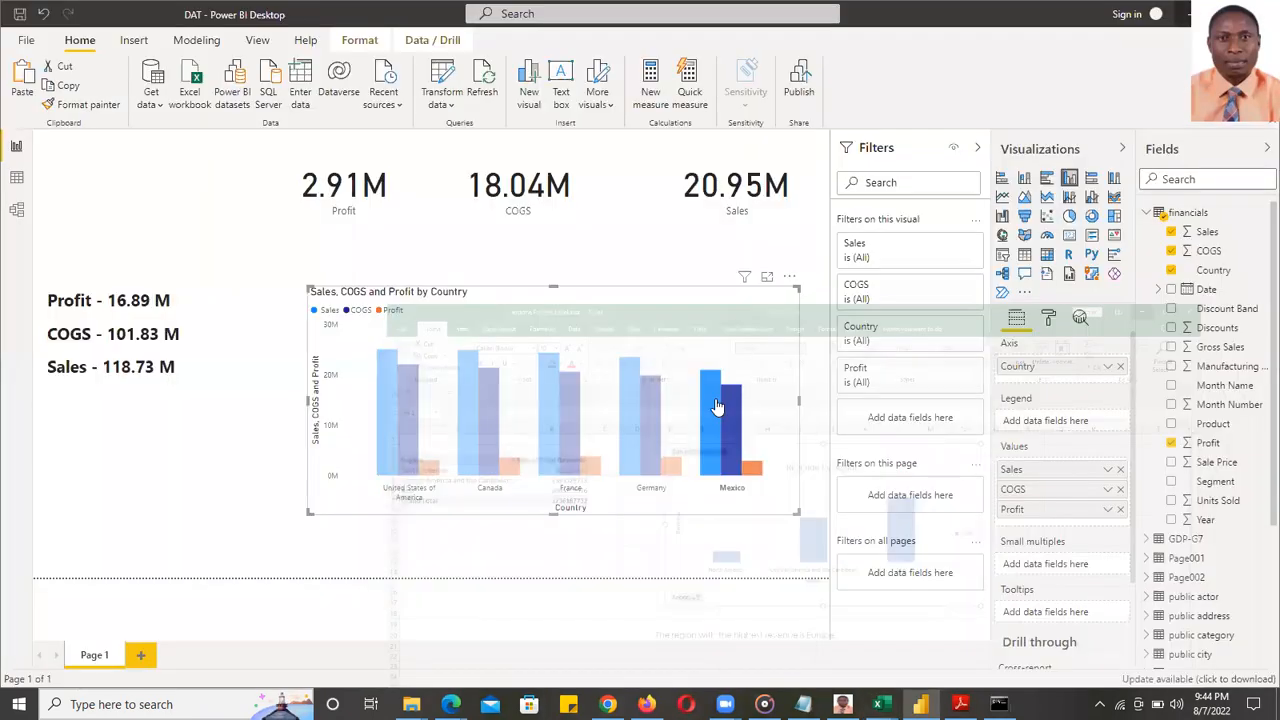
# - Multi-select the Germany, Mexico and Canada bars in the country chart
pyautogui.click(626, 434)
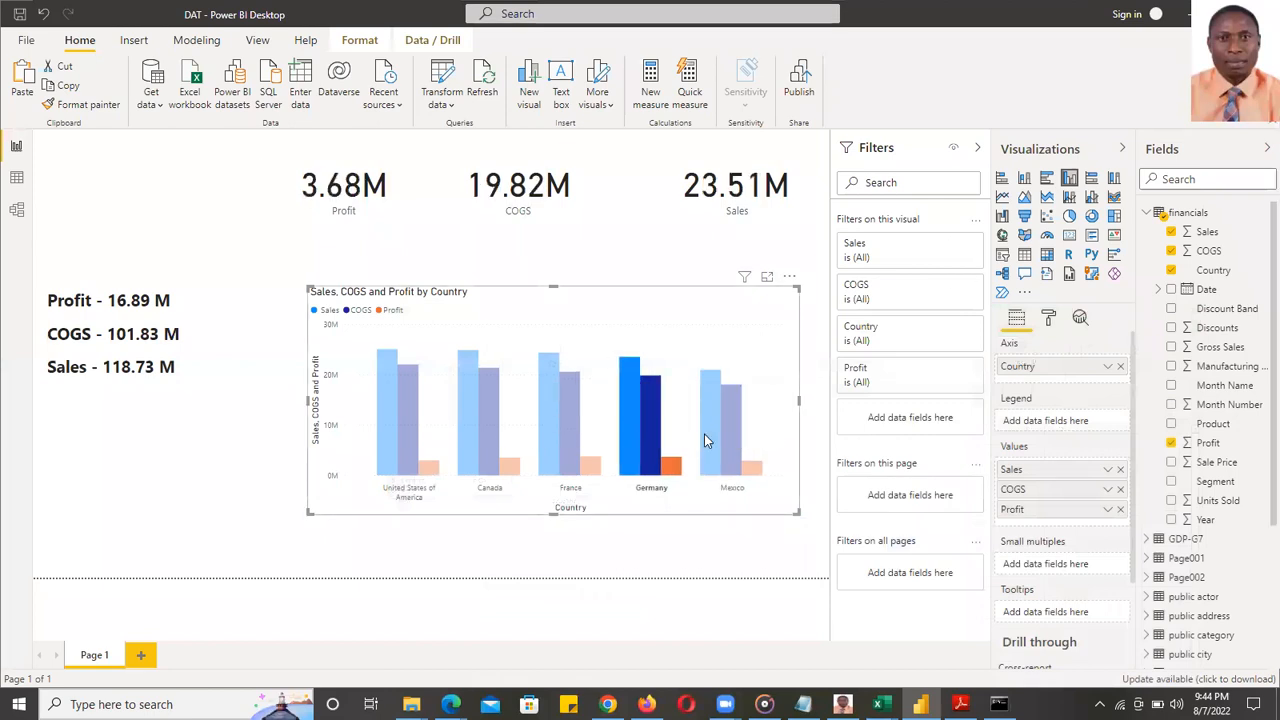
pyautogui.keyDown('ctrl'); pyautogui.click(735, 430); pyautogui.keyUp('ctrl')
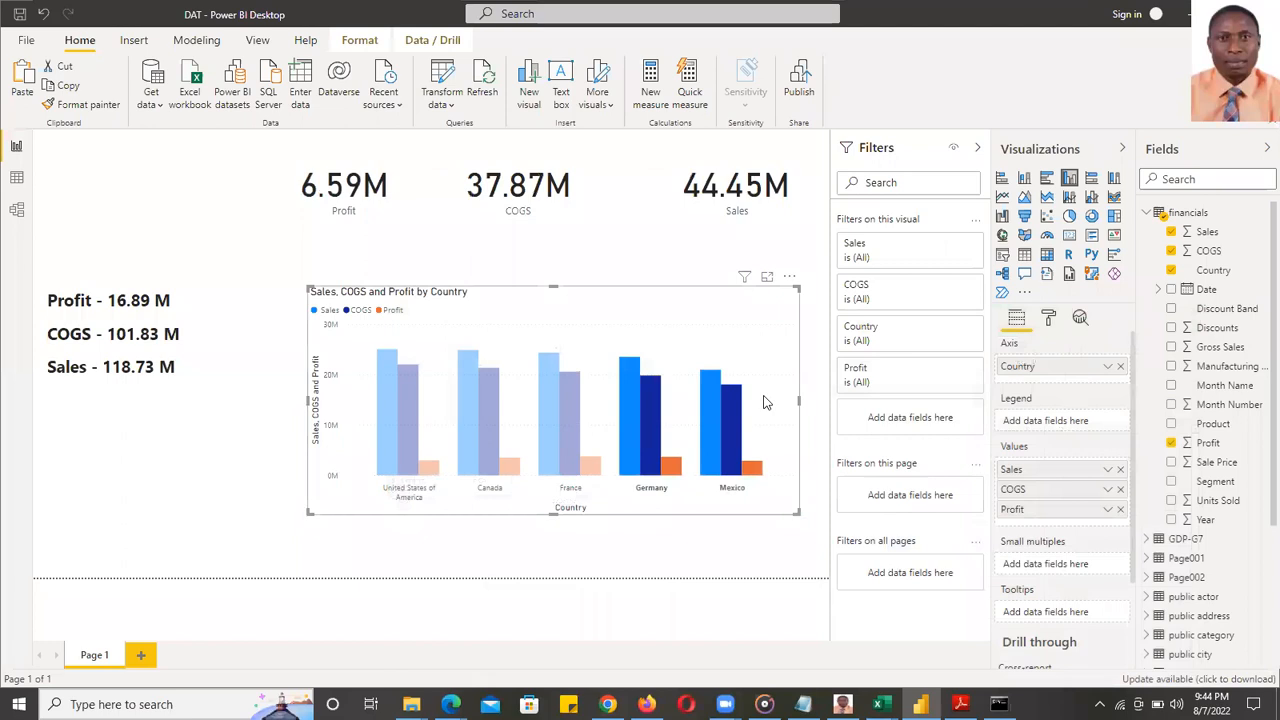
pyautogui.keyDown('ctrl'); pyautogui.click(469, 414); pyautogui.keyUp('ctrl')
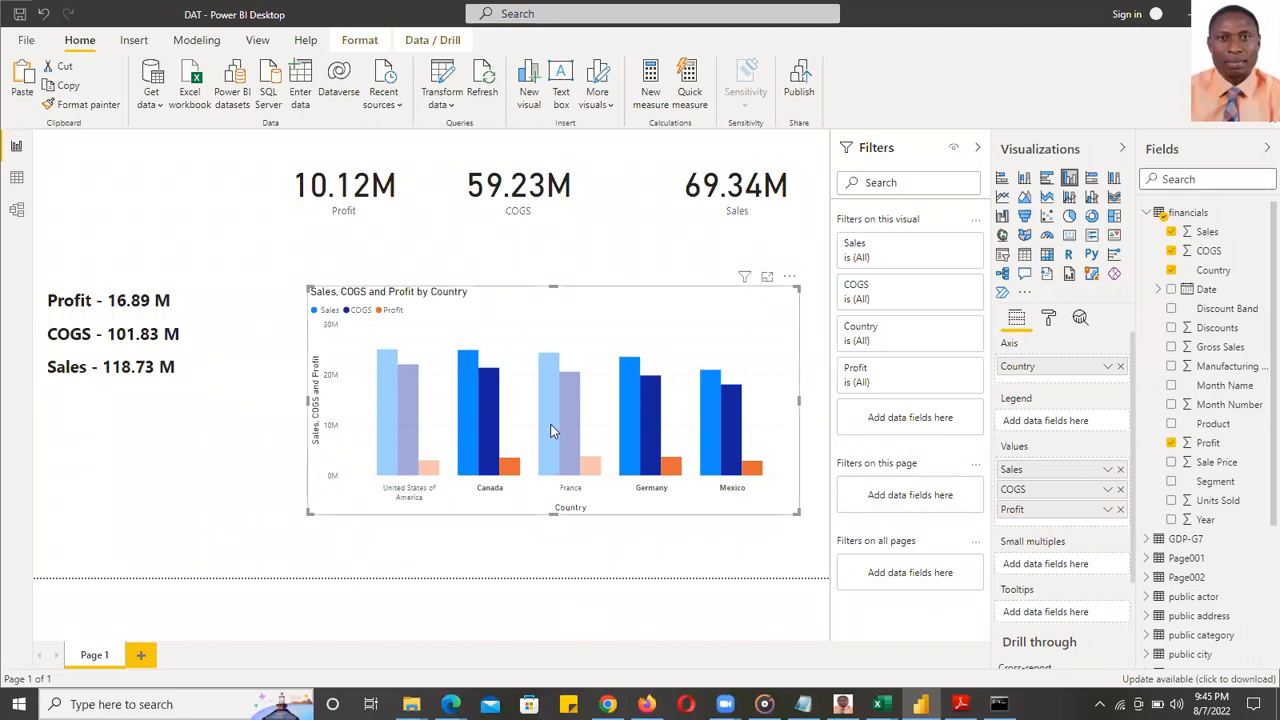
# - Nudge the COGS and Profit cards slightly right to align the card row
pyautogui.click(750, 172)
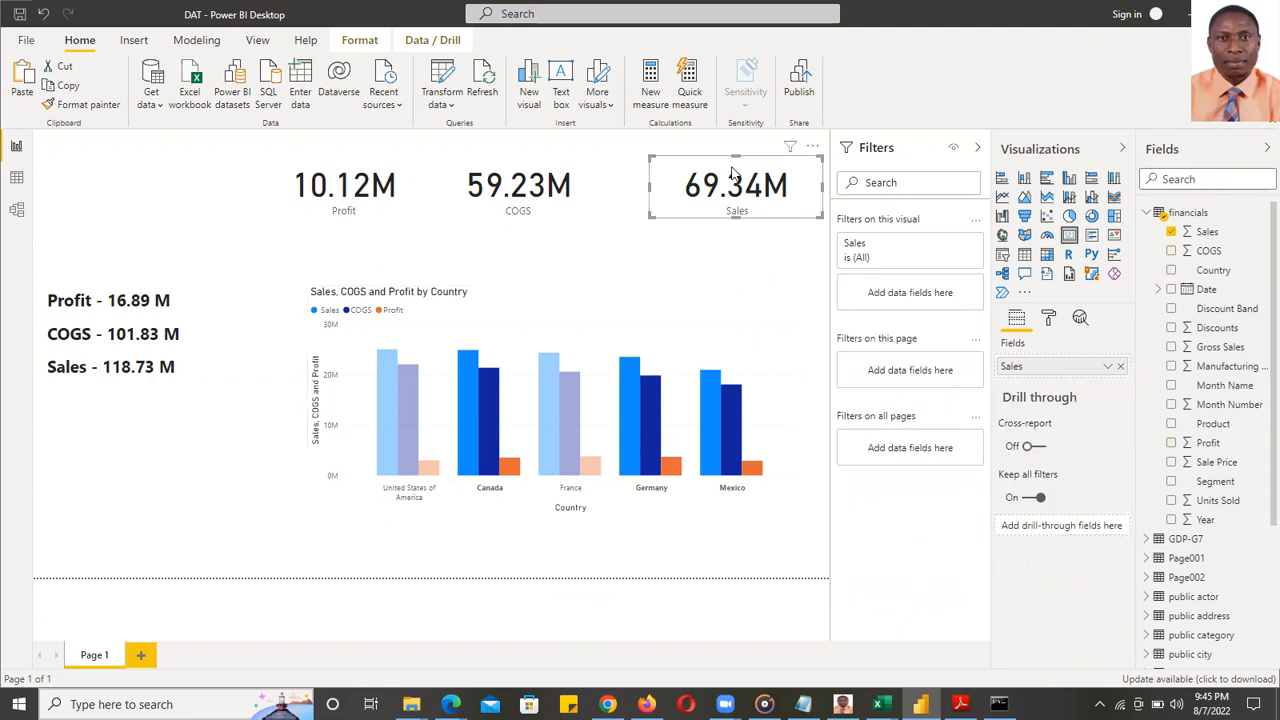
pyautogui.click(517, 172)
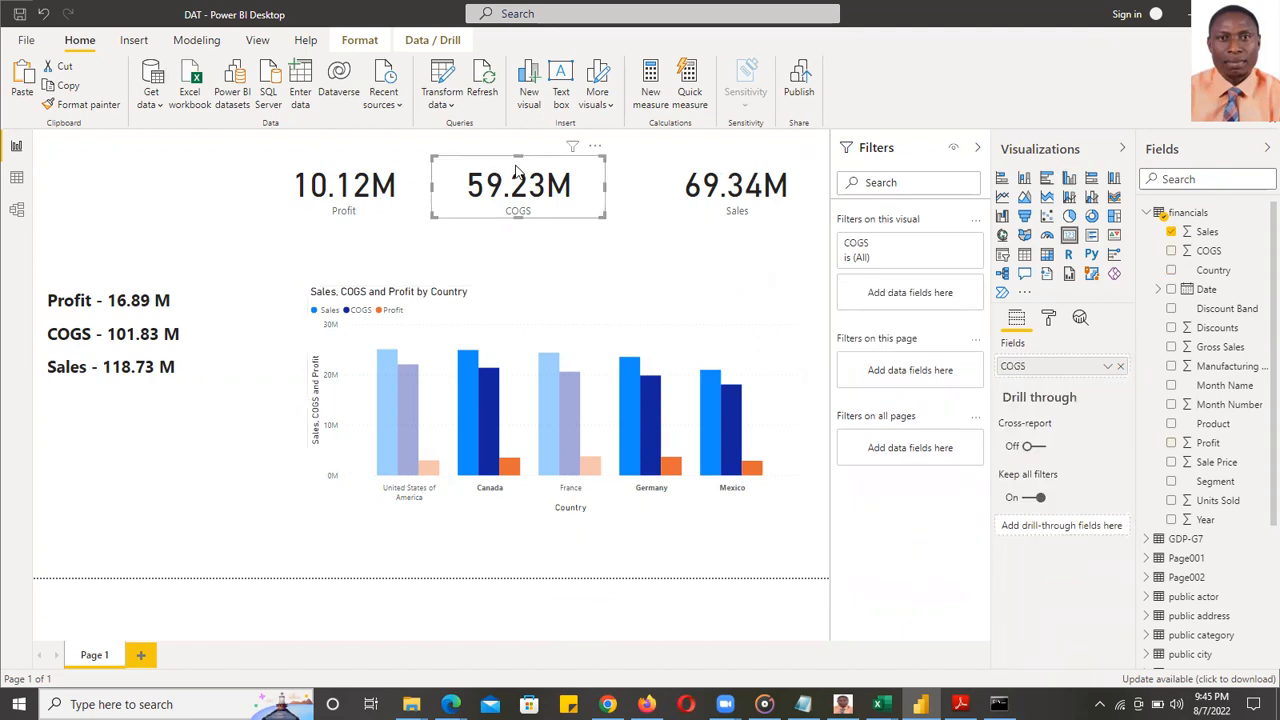
pyautogui.click(386, 175)
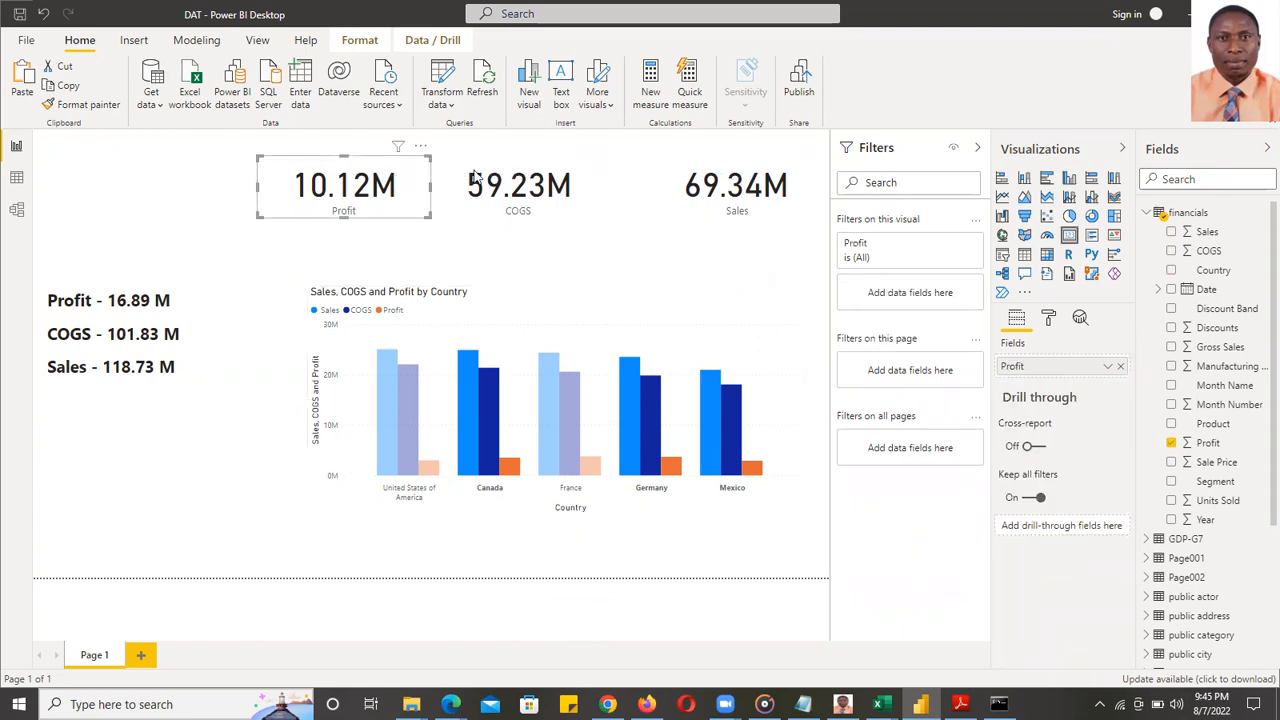
pyautogui.click(500, 170)
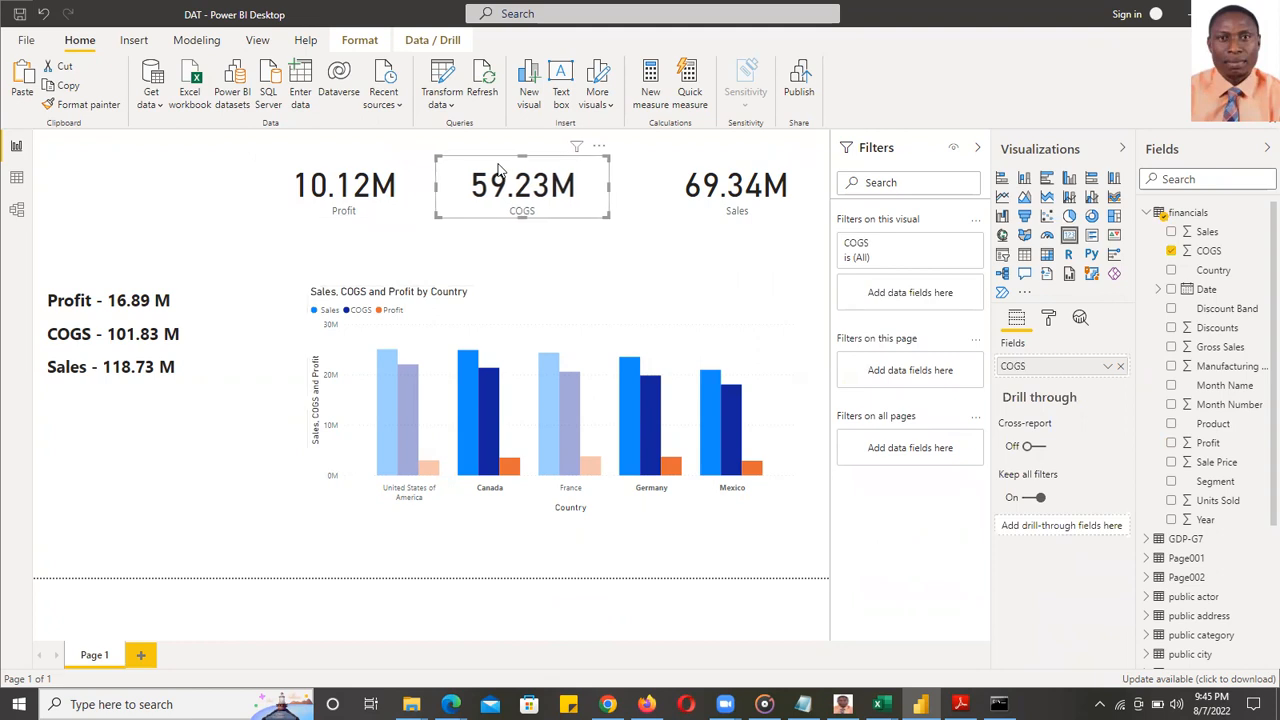
pyautogui.click(686, 268)
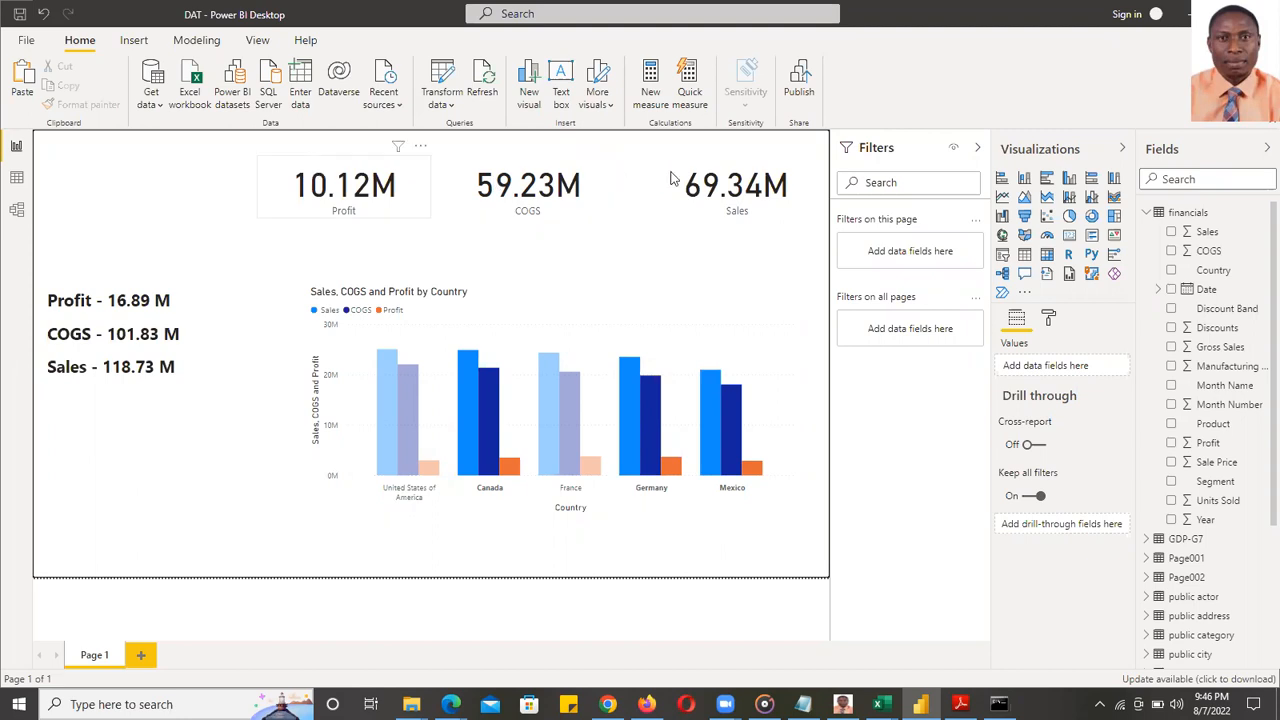
pyautogui.click(593, 172)
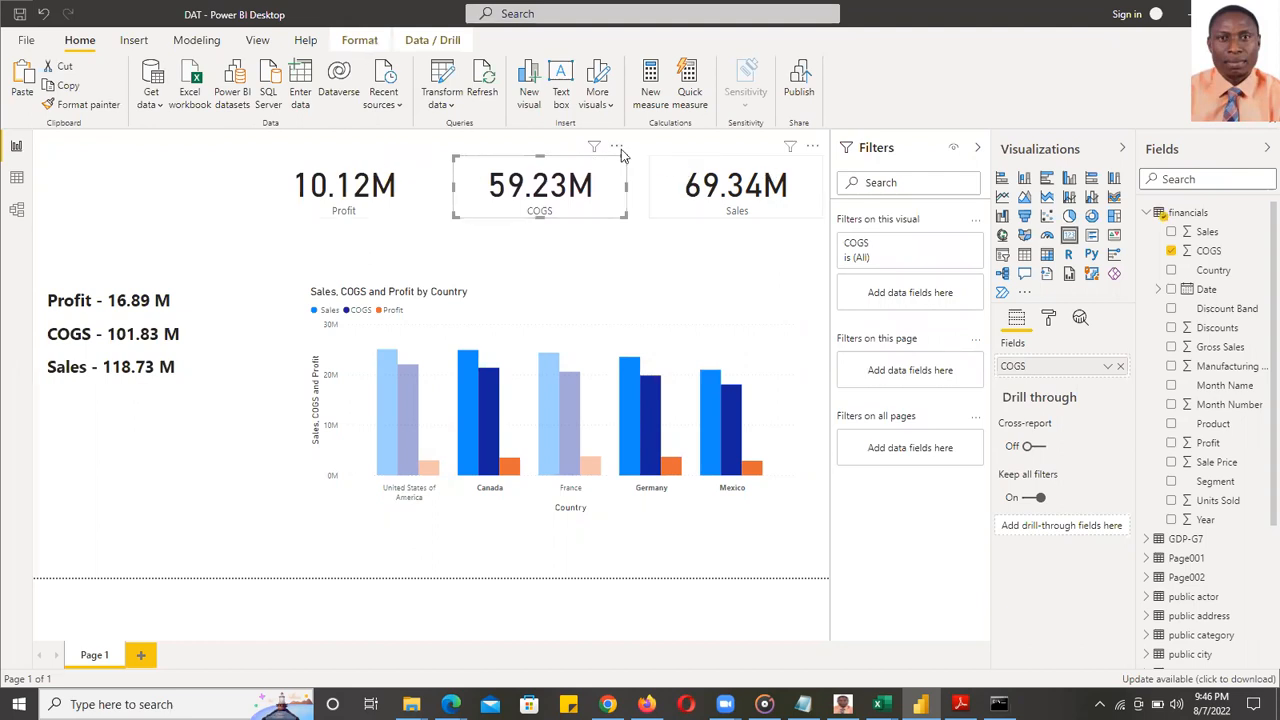
pyautogui.moveTo(593, 157); pyautogui.dragTo(599, 160)
pyautogui.click(401, 166)
pyautogui.moveTo(401, 166); pyautogui.dragTo(416, 167)
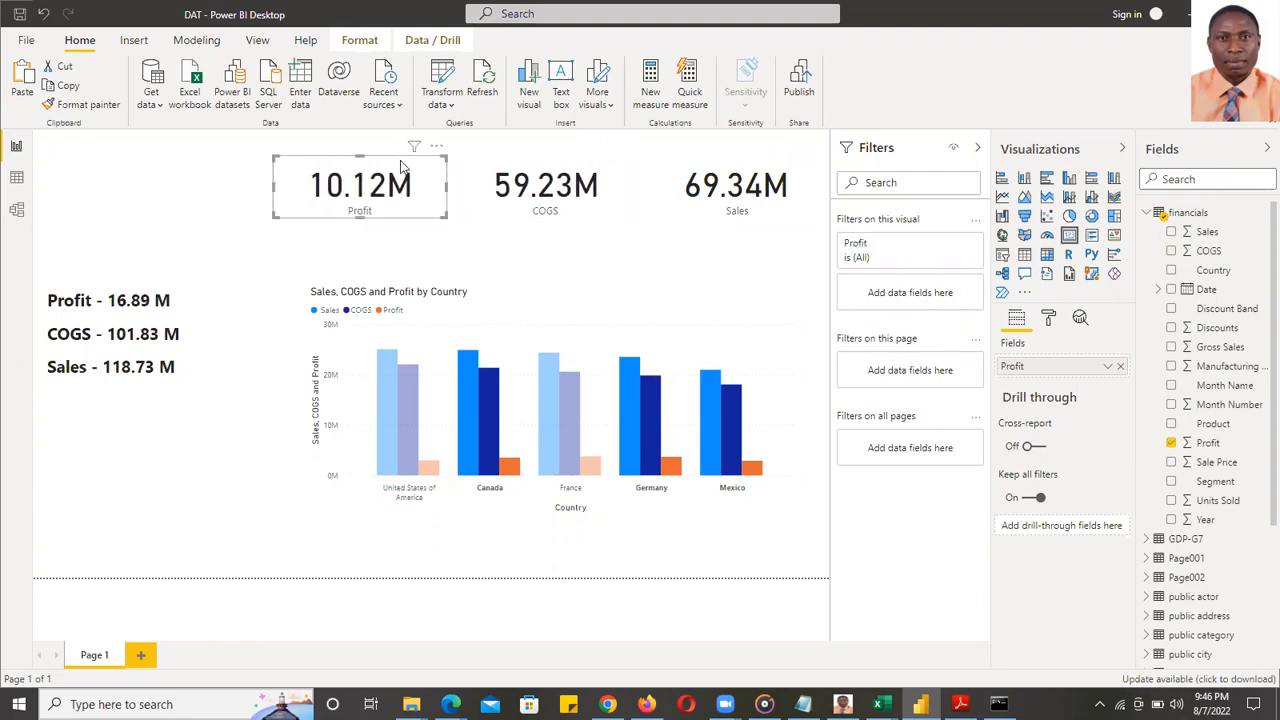
# - Move the totals text box lower on the left with repeated Down-arrow nudges
pyautogui.click(118, 300)
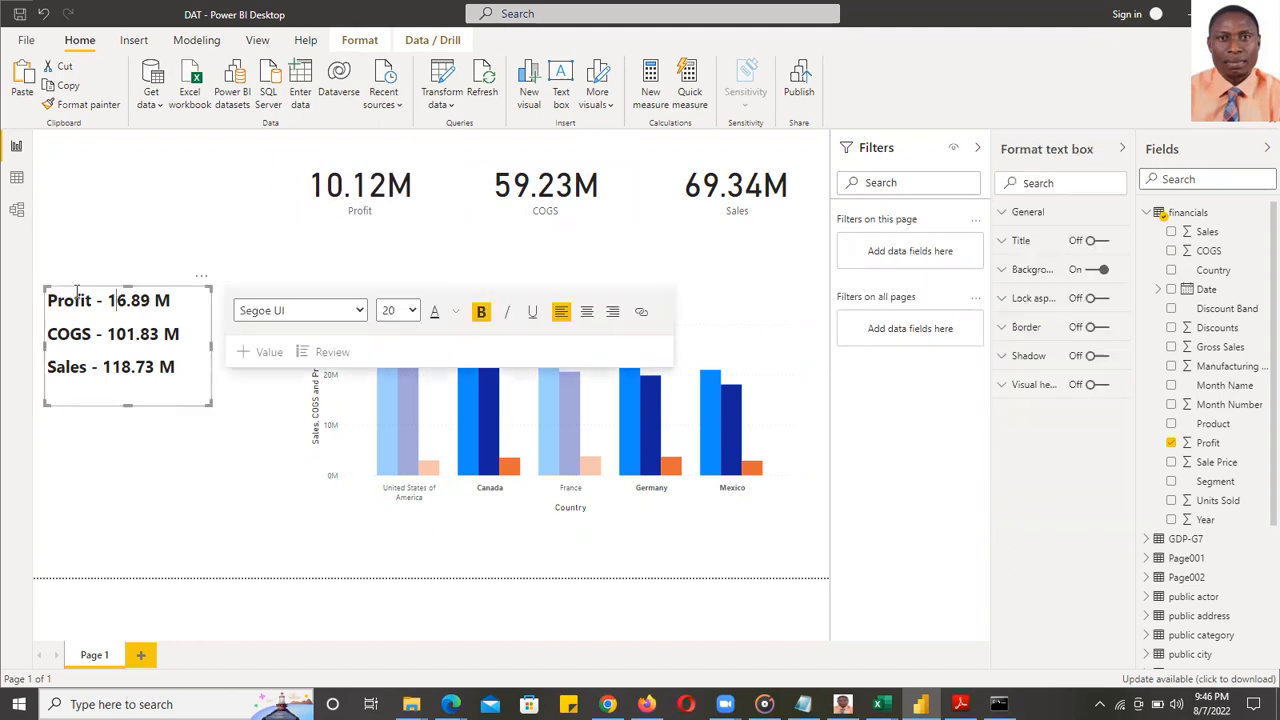
pyautogui.press('Down')
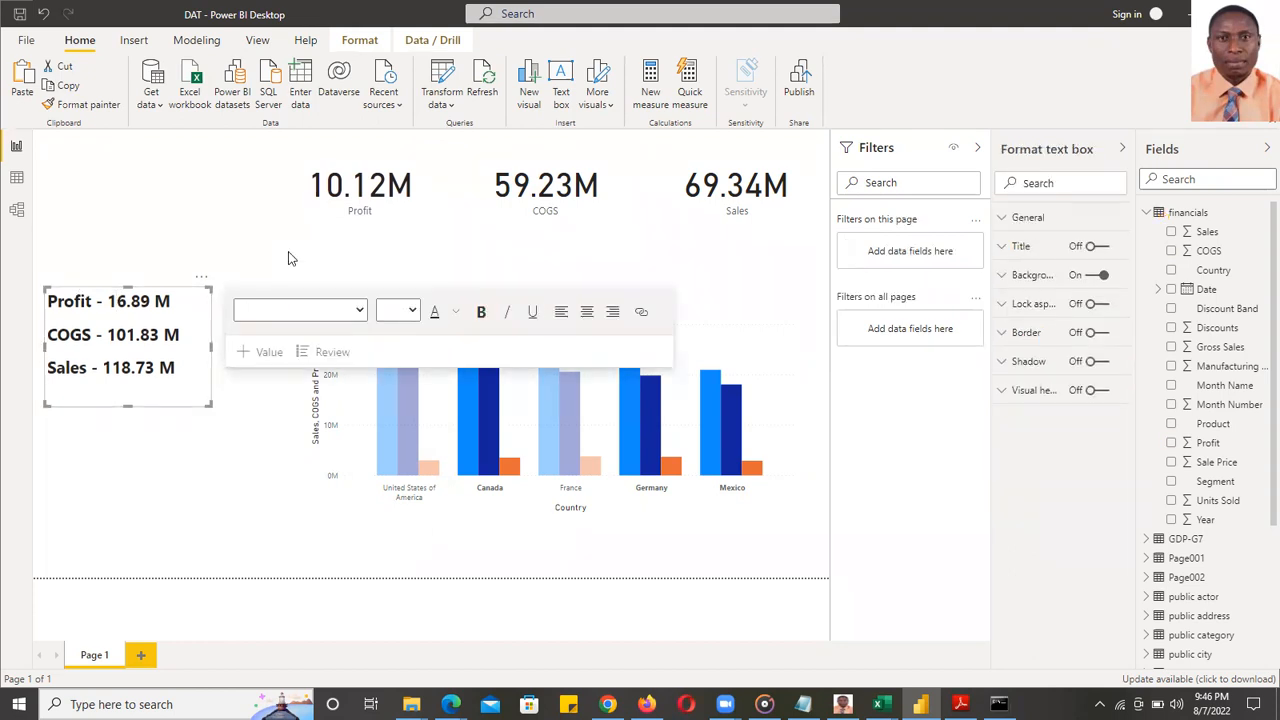
pyautogui.press('Down')
pyautogui.press('Down')
pyautogui.press('Down')
pyautogui.press('Down')
pyautogui.press('Down')
pyautogui.press('Down')
pyautogui.press('Down')
pyautogui.press('Down')
pyautogui.press('Down')
pyautogui.press('Down')
pyautogui.press('Down')
pyautogui.press('Down')
pyautogui.press('Down')
pyautogui.press('Down')
pyautogui.press('Down')
pyautogui.press('Down')
pyautogui.press('Down')
pyautogui.press('Down')
pyautogui.press('Down')
pyautogui.press('Down')
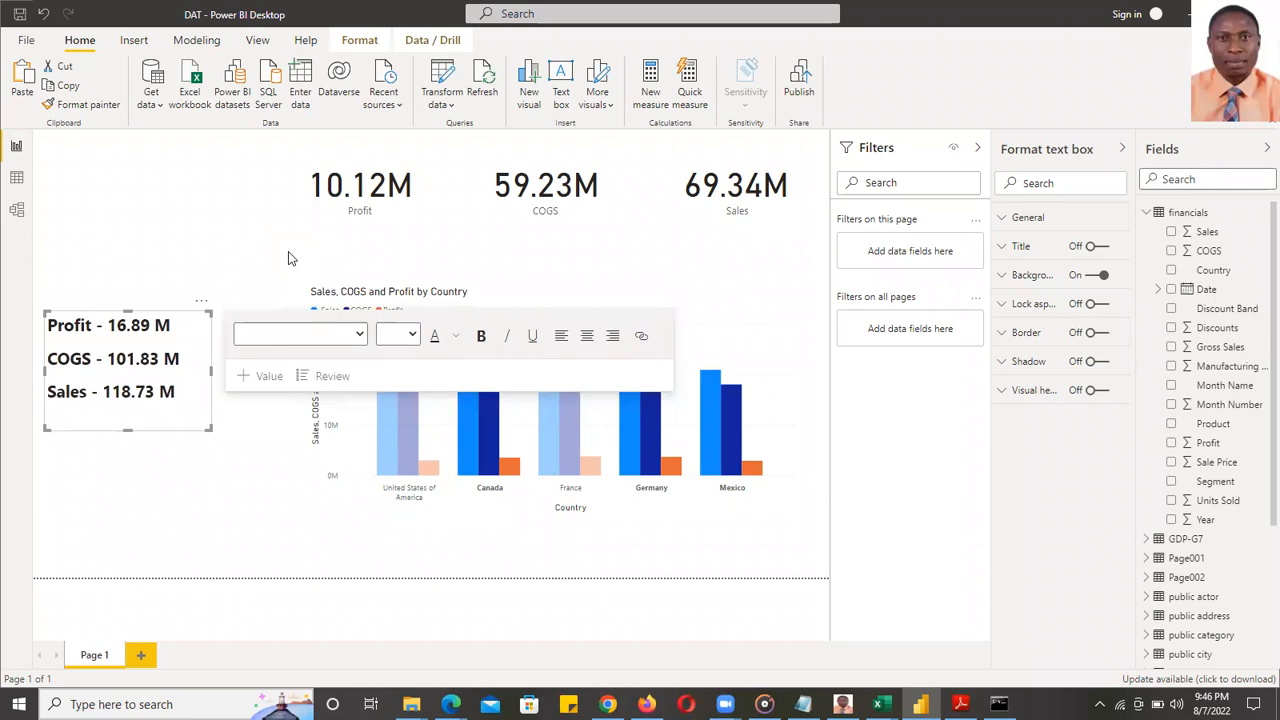
pyautogui.press('Down')
pyautogui.press('Down')
pyautogui.press('Down')
pyautogui.press('Down')
pyautogui.press('Down')
pyautogui.press('Down')
pyautogui.press('Down')
pyautogui.press('Down')
pyautogui.press('Down')
pyautogui.press('Down')
pyautogui.press('Down')
pyautogui.press('Down')
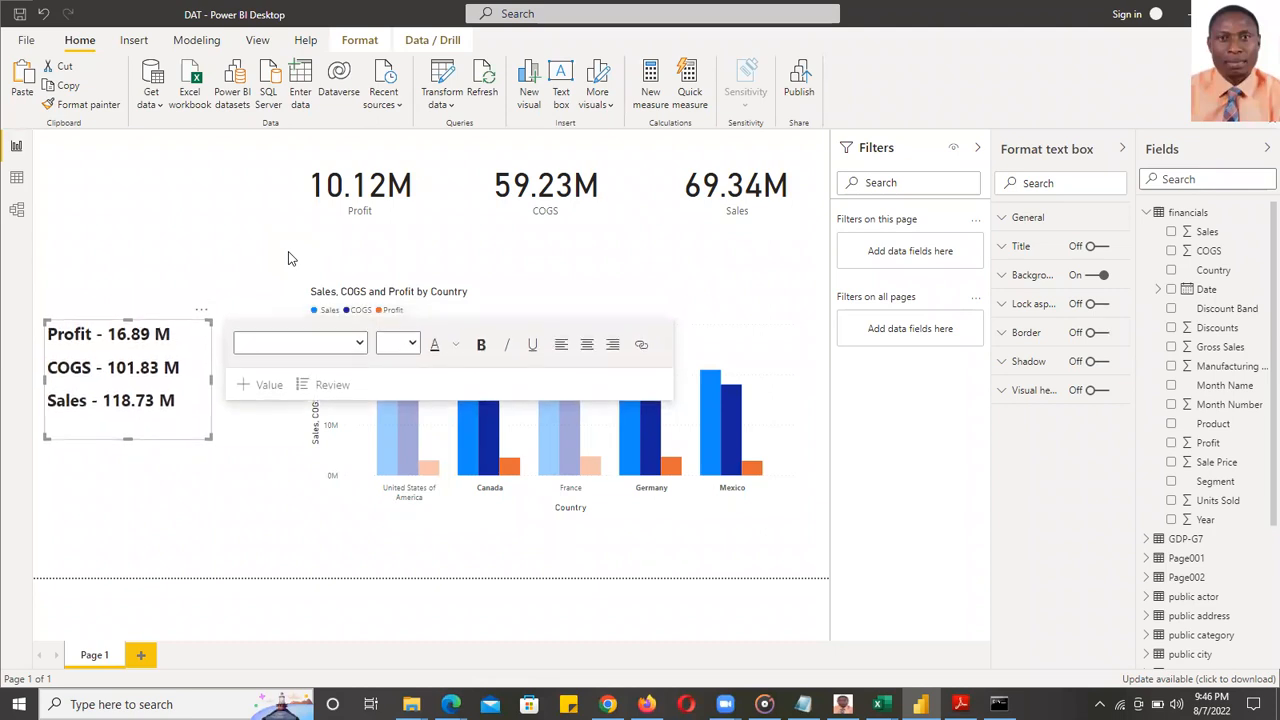
pyautogui.press('Down')
pyautogui.press('Down')
pyautogui.press('Down')
pyautogui.press('Down')
pyautogui.press('Down')
pyautogui.press('Down')
pyautogui.press('Down')
pyautogui.press('Down')
pyautogui.press('Down')
pyautogui.press('Down')
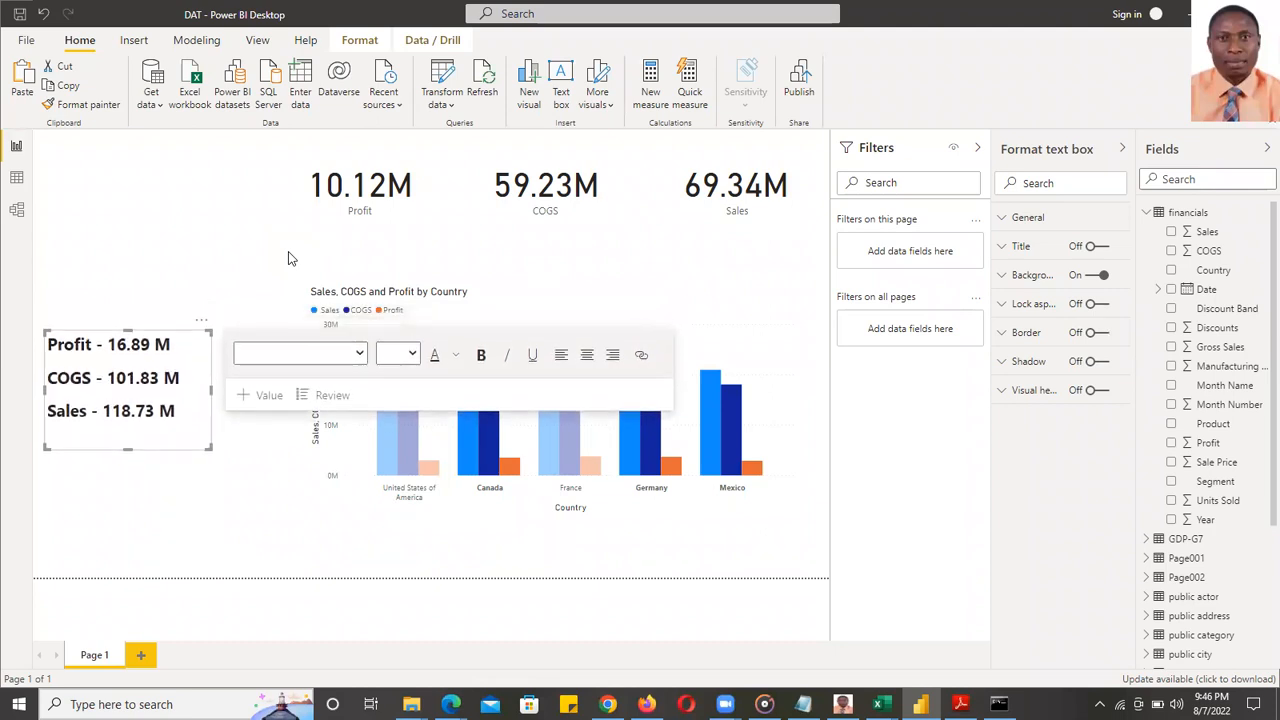
pyautogui.press('Down')
pyautogui.press('Down')
pyautogui.press('Down')
pyautogui.press('Down')
pyautogui.press('Down')
pyautogui.press('Down')
pyautogui.press('Down')
pyautogui.press('Down')
pyautogui.press('Down')
pyautogui.press('Down')
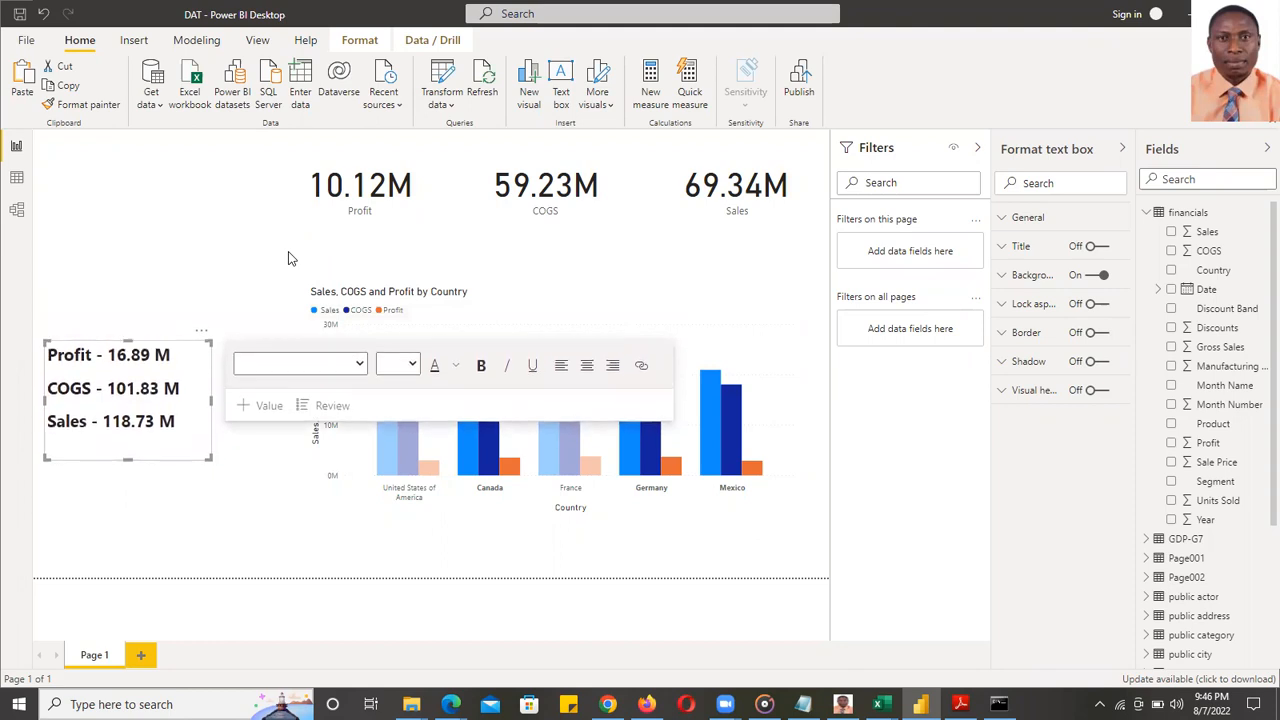
pyautogui.press('Down')
pyautogui.press('Down')
pyautogui.press('Down')
pyautogui.press('Down')
pyautogui.press('Down')
pyautogui.press('Down')
pyautogui.press('Down')
pyautogui.press('Down')
pyautogui.press('Down')
pyautogui.press('Down')
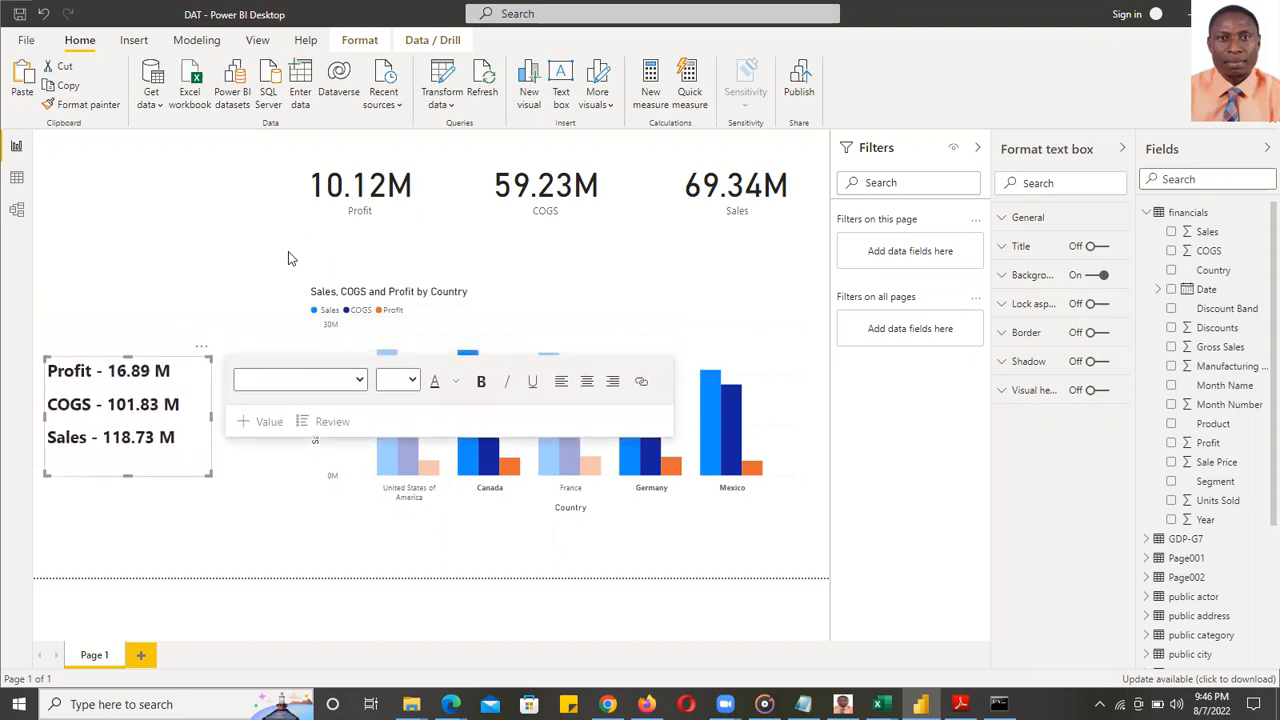
pyautogui.press('Down')
pyautogui.press('Down')
pyautogui.press('Down')
pyautogui.press('Down')
pyautogui.press('Down')
pyautogui.press('Down')
pyautogui.press('Down')
pyautogui.press('Down')
pyautogui.press('Down')
pyautogui.press('Down')
pyautogui.press('Down')
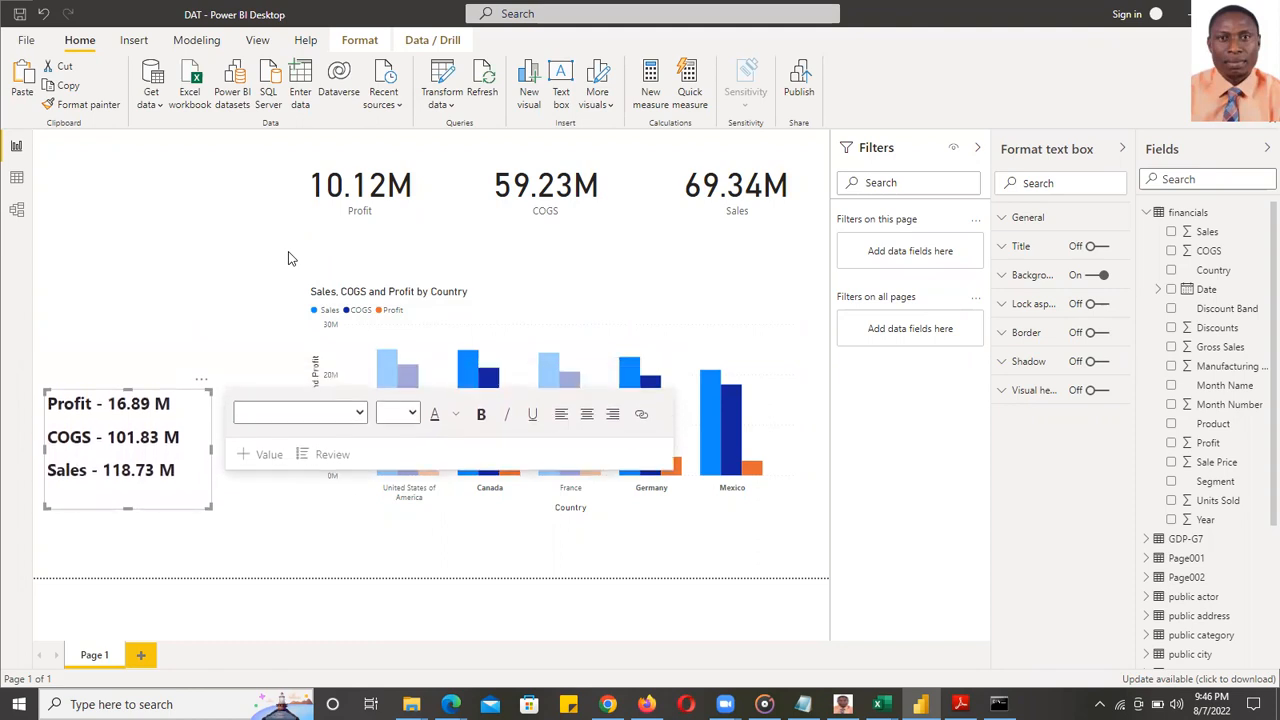
pyautogui.press('Down')
pyautogui.press('Down')
pyautogui.press('Down')
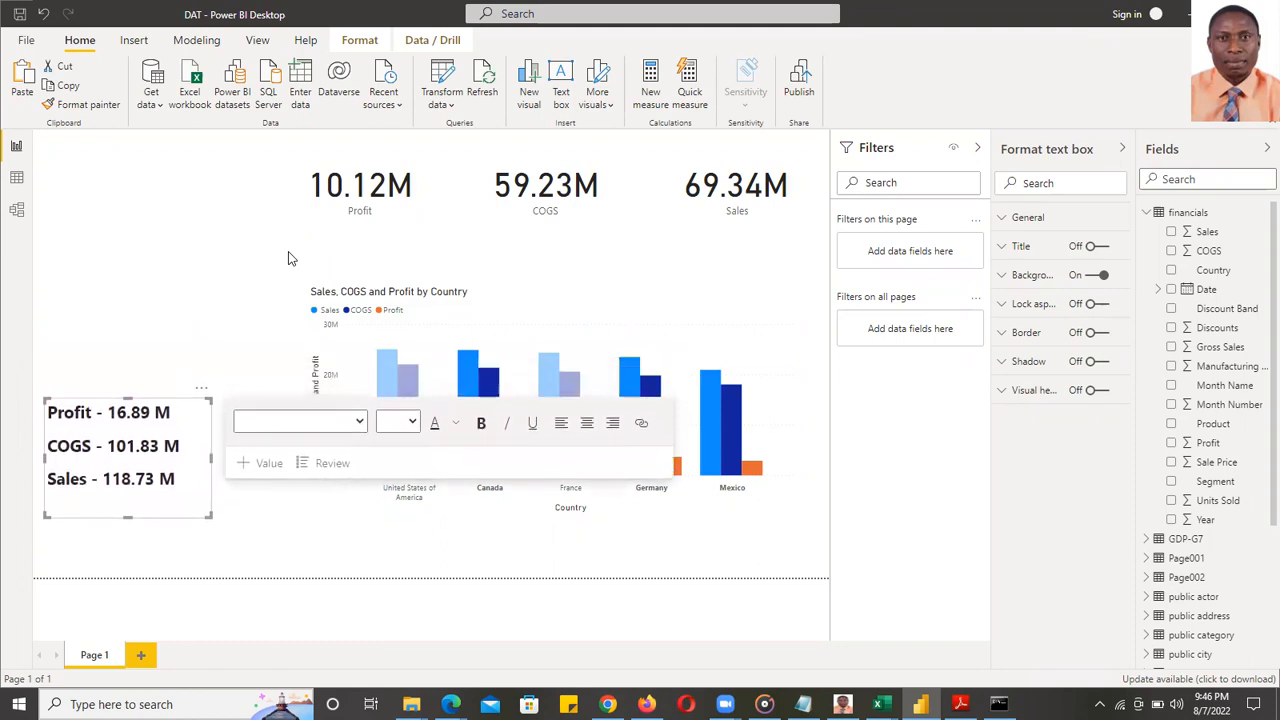
pyautogui.press('Down')
pyautogui.press('Down')
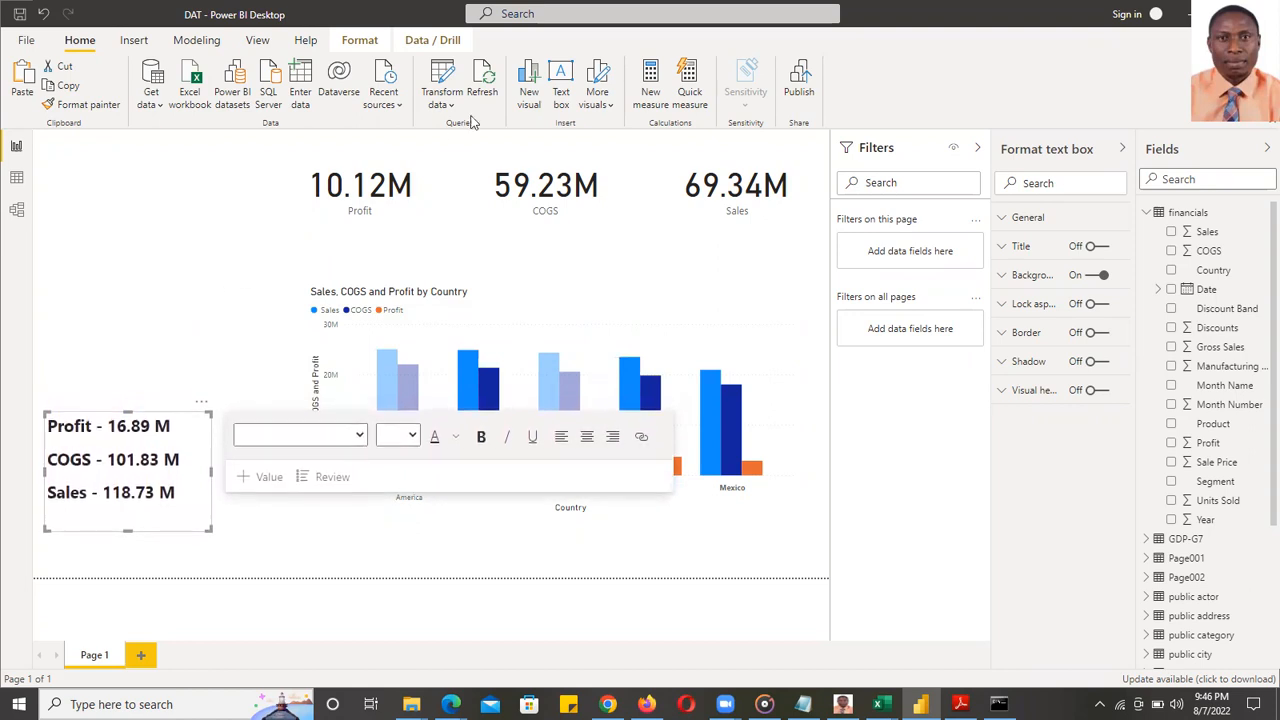
# - Place a treemap at the top-left, grouped by Country and sized by Sales, and enlarge it
pyautogui.click(517, 261)
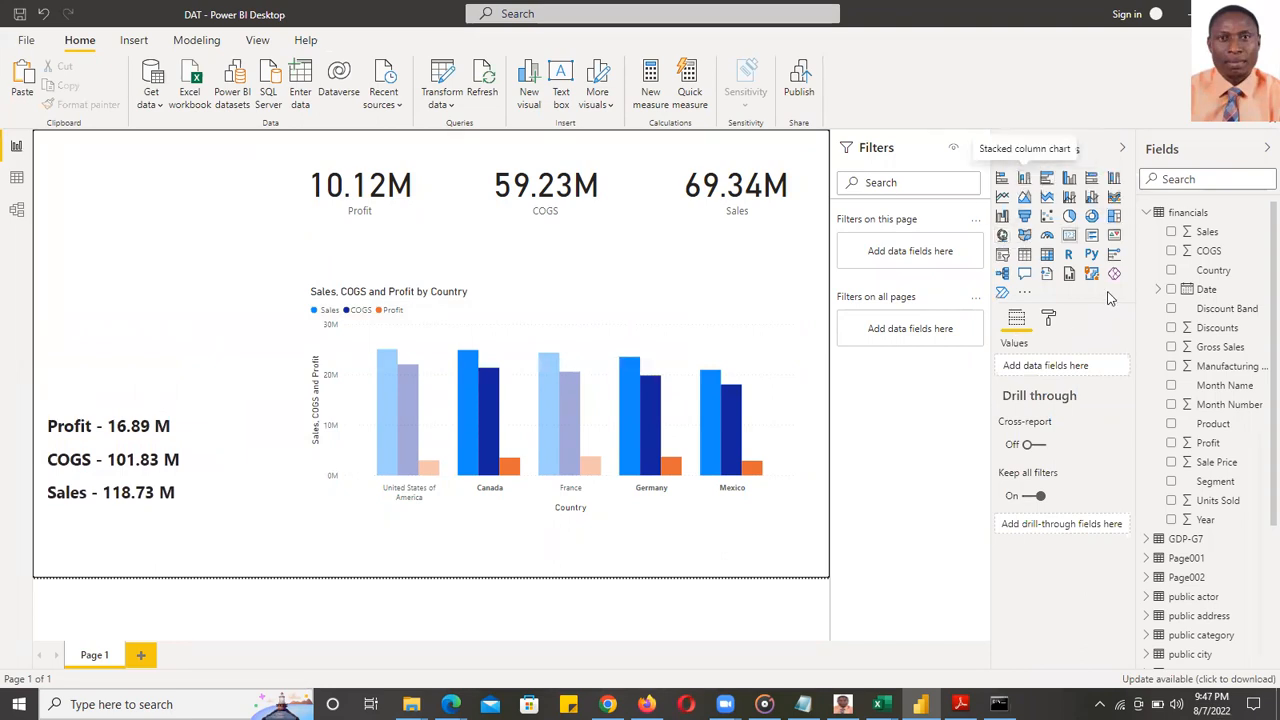
pyautogui.click(1114, 216)
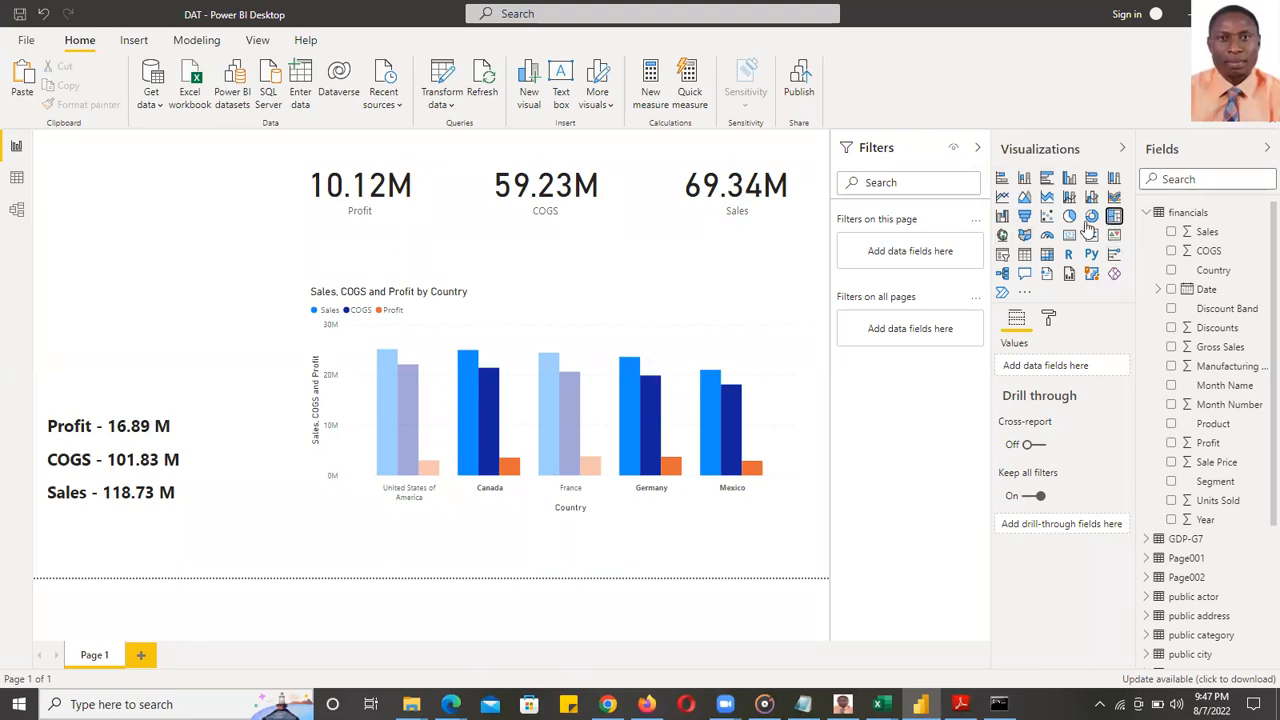
pyautogui.moveTo(125, 290); pyautogui.dragTo(137, 175)
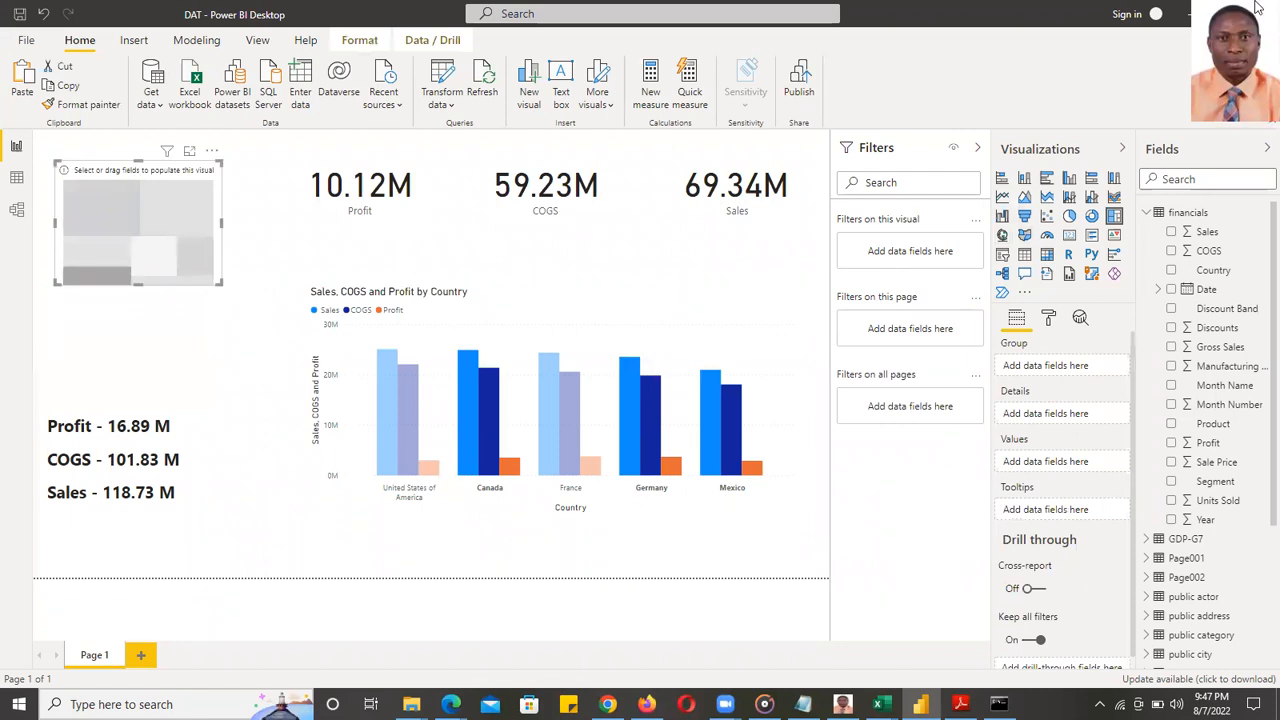
pyautogui.click(1173, 271)
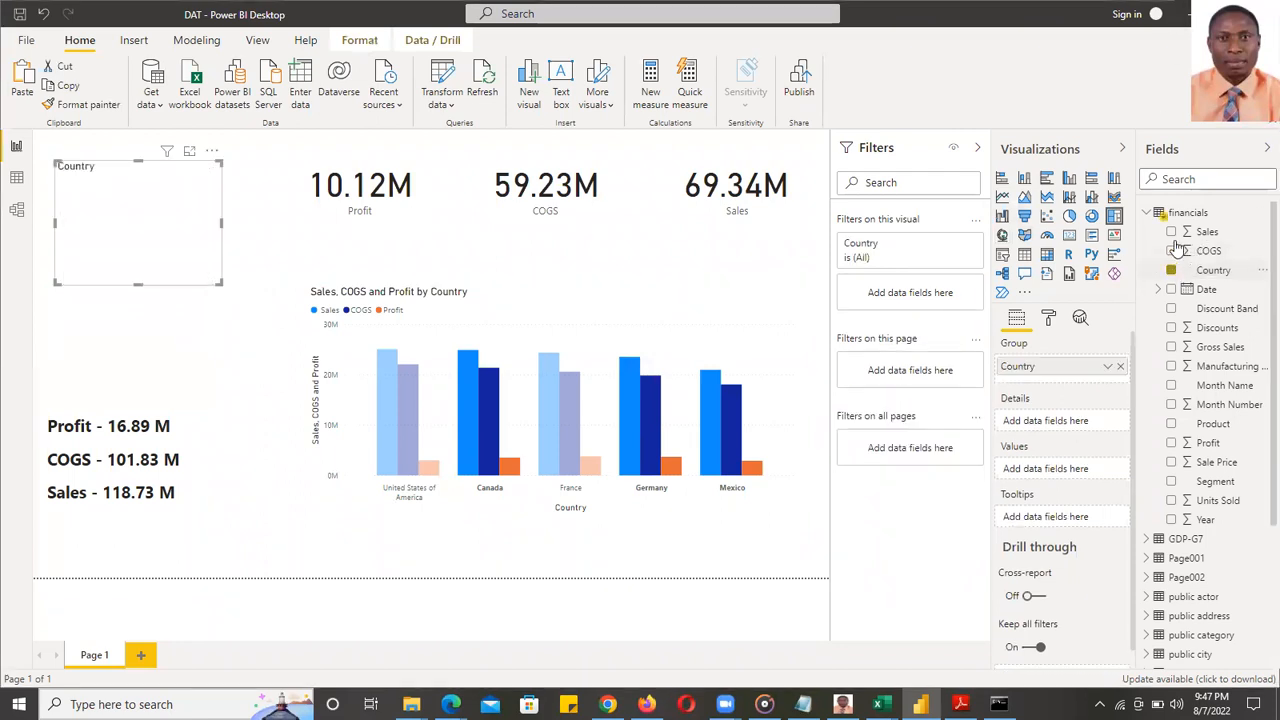
pyautogui.click(1172, 232)
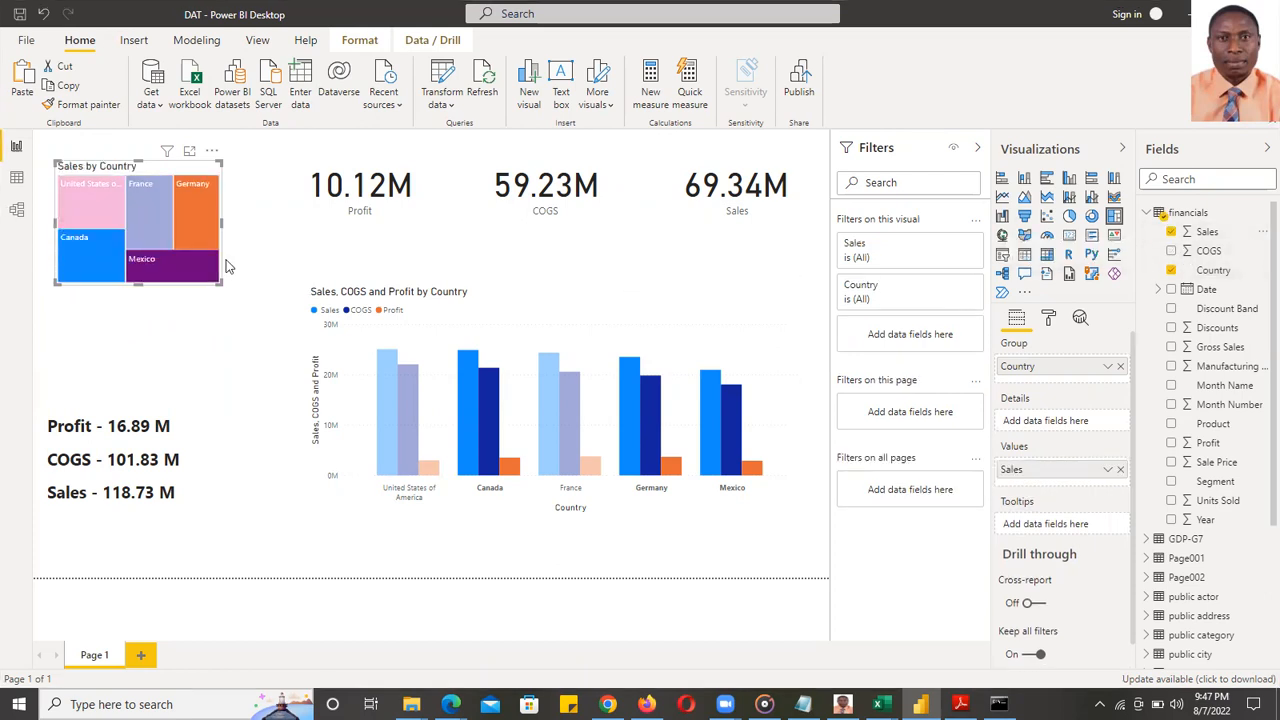
pyautogui.moveTo(221, 285); pyautogui.dragTo(230, 312)
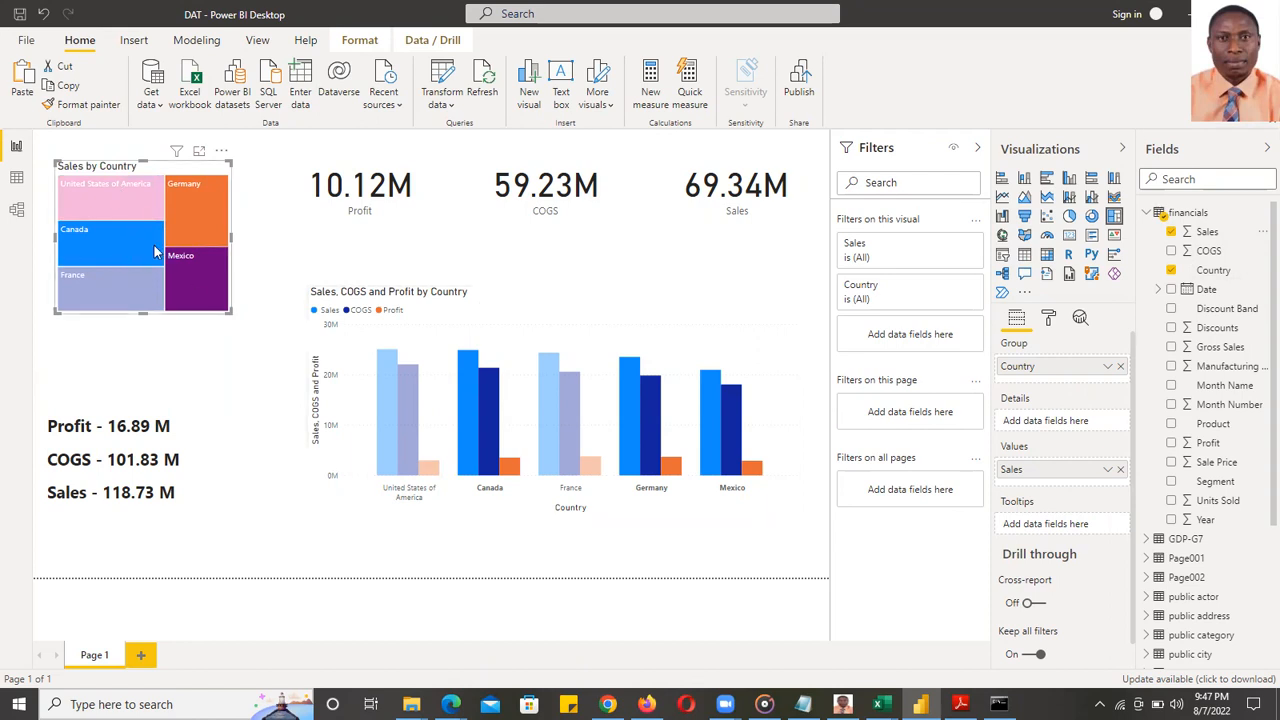
pyautogui.moveTo(115, 292)
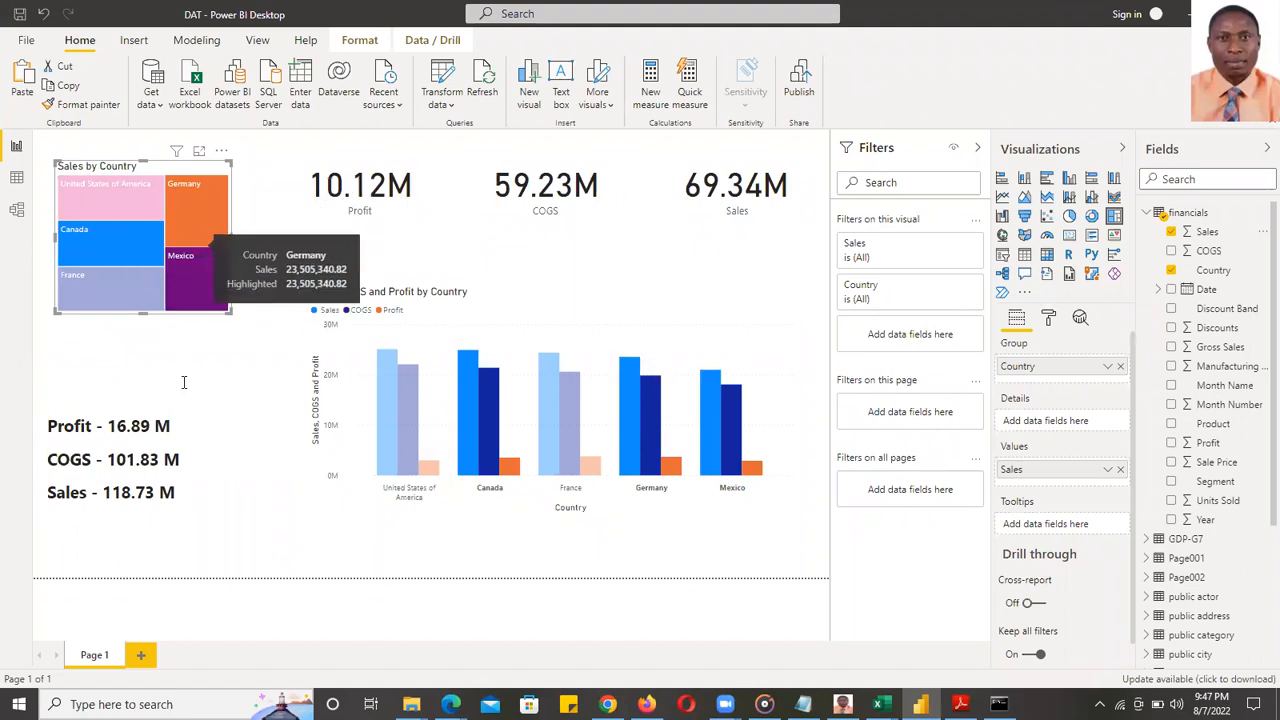
# - Try a Canada cross-highlight, clear it, and widen the Sales by Country treemap
pyautogui.click(497, 420)
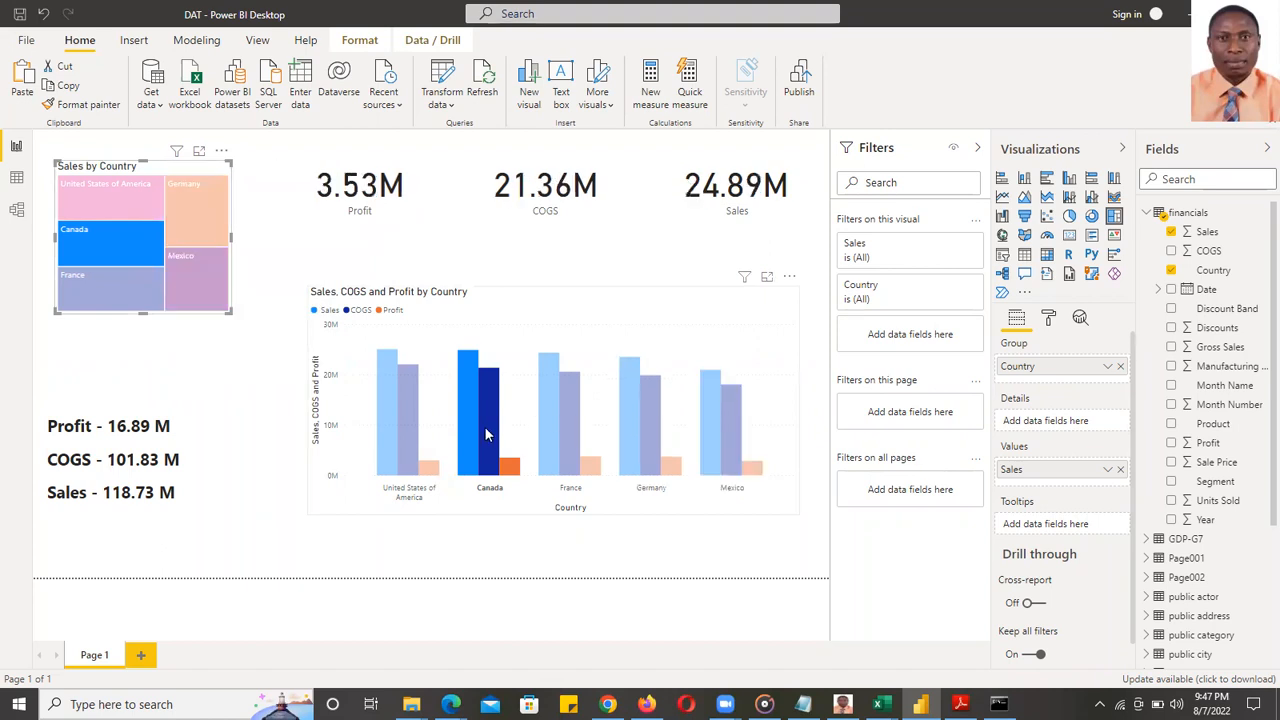
pyautogui.click(487, 434)
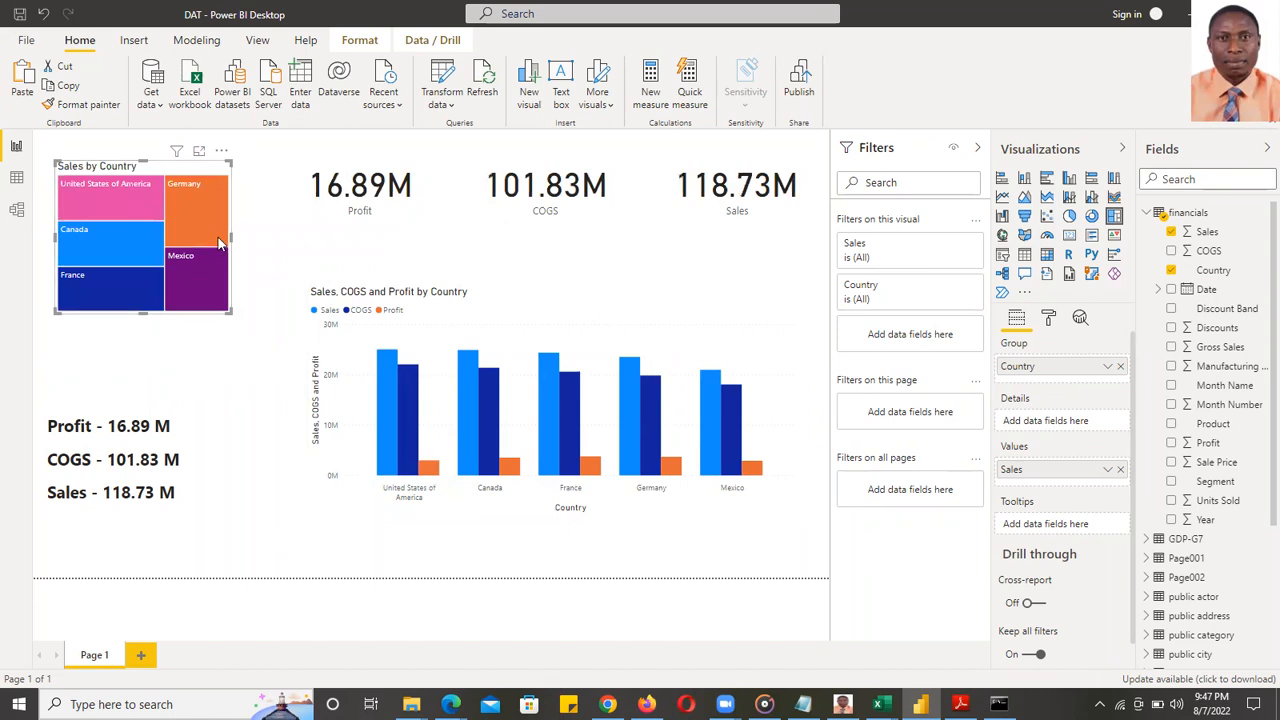
pyautogui.moveTo(232, 243); pyautogui.dragTo(258, 245)
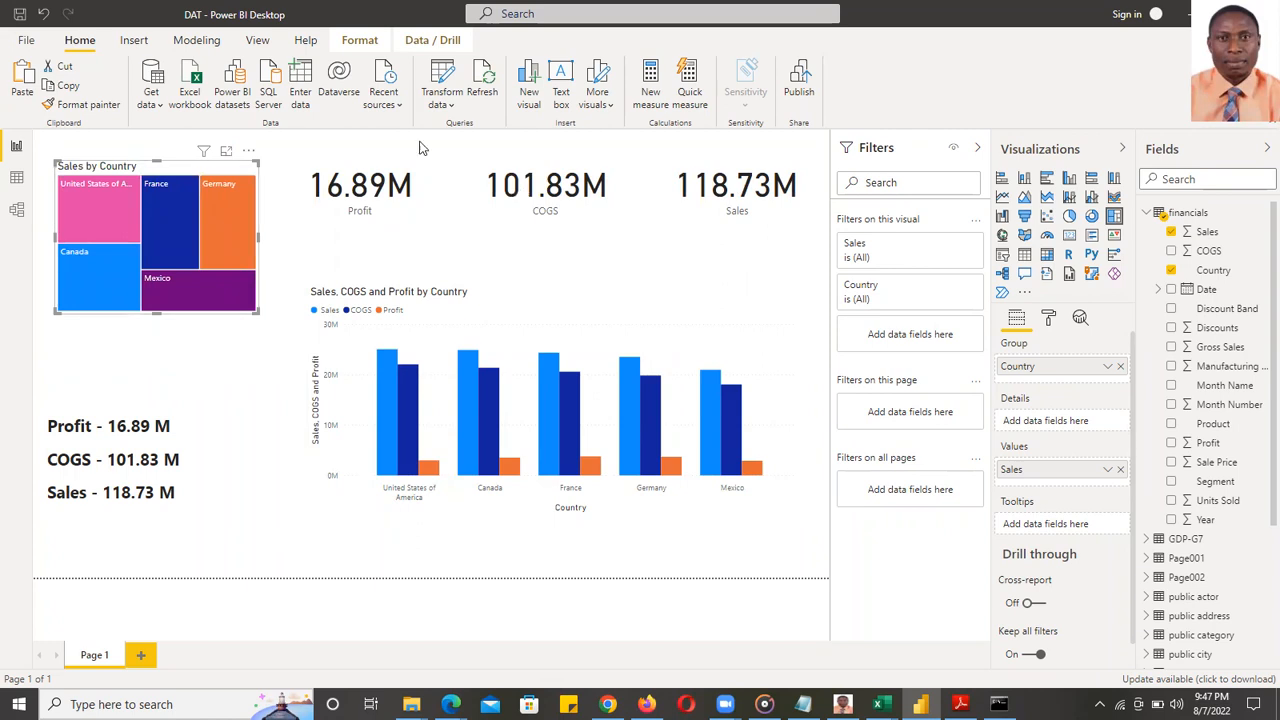
pyautogui.click(218, 381)
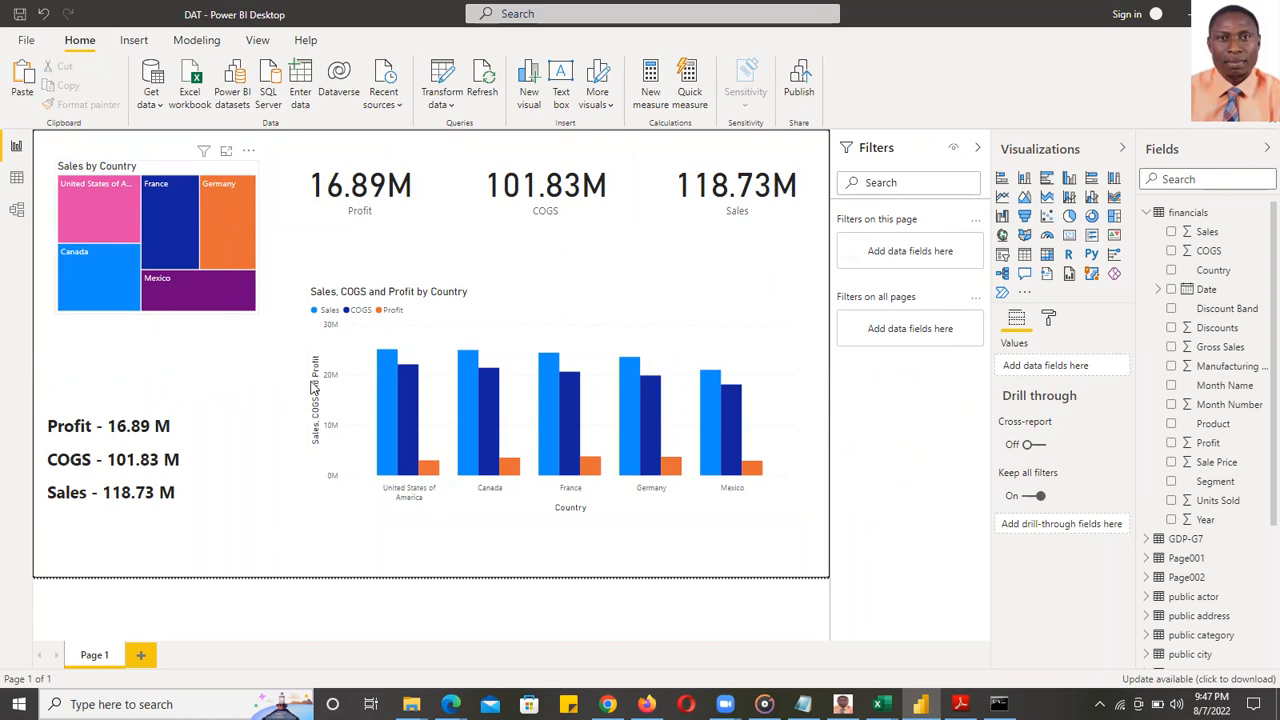
# - Cross-highlight United States and Mexico from the chart and treemap, clearing each selection
pyautogui.click(387, 404)
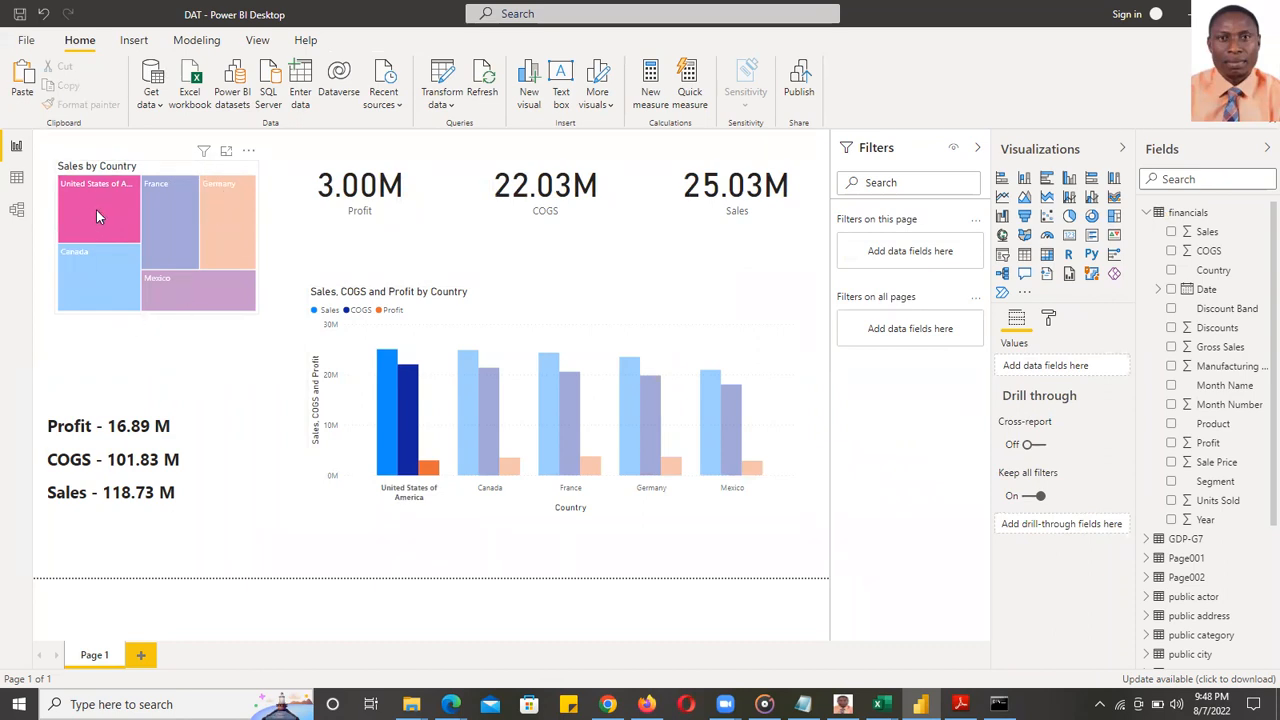
pyautogui.moveTo(83, 187)
pyautogui.click(102, 216)
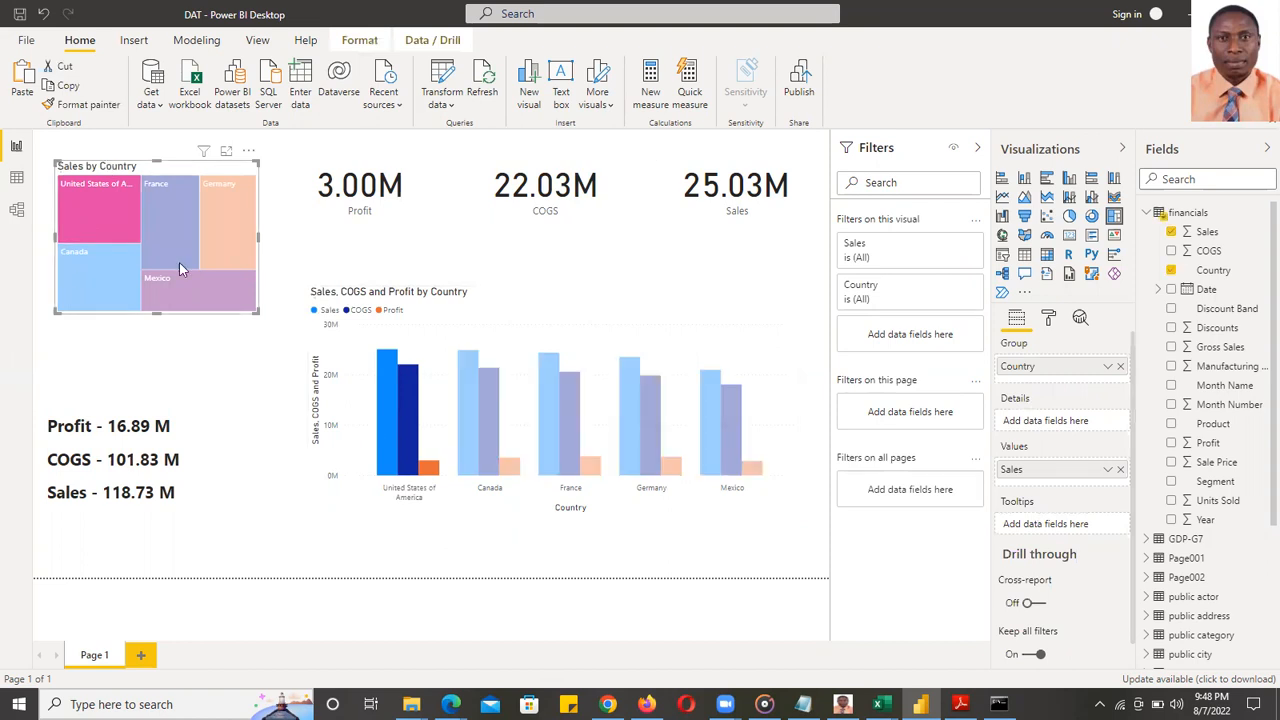
pyautogui.click(91, 201)
pyautogui.click(196, 298)
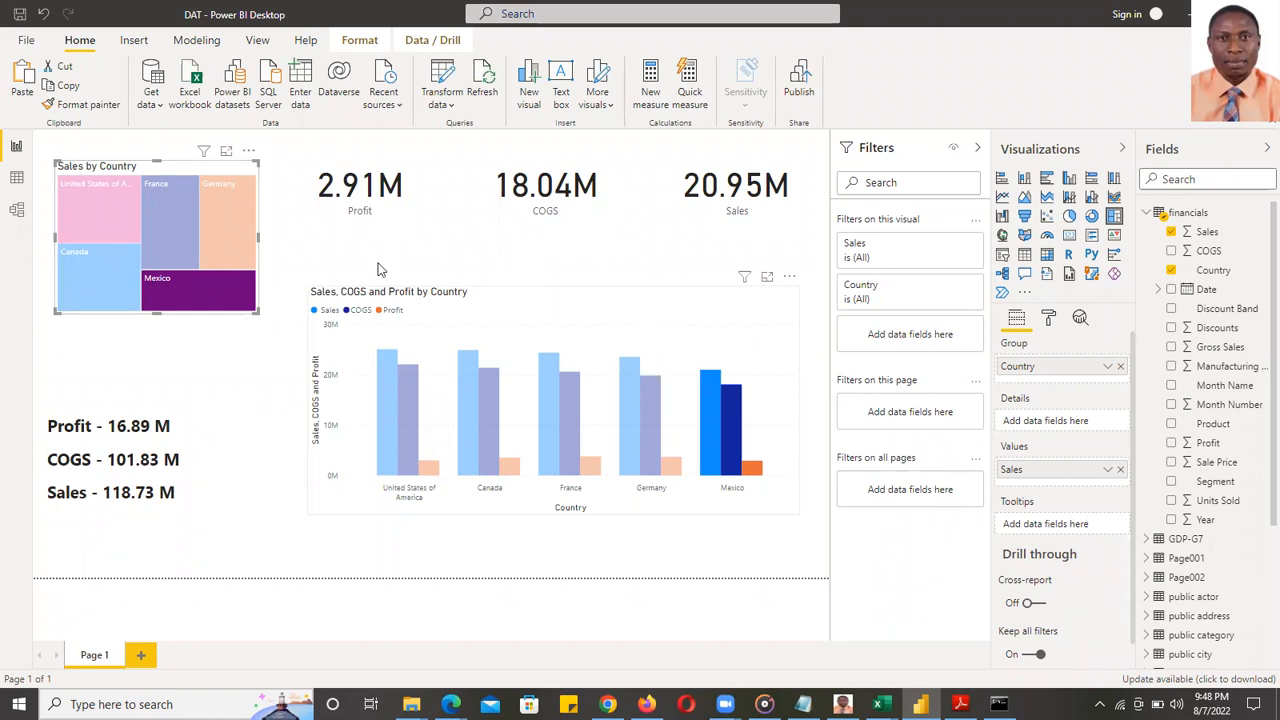
pyautogui.click(216, 297)
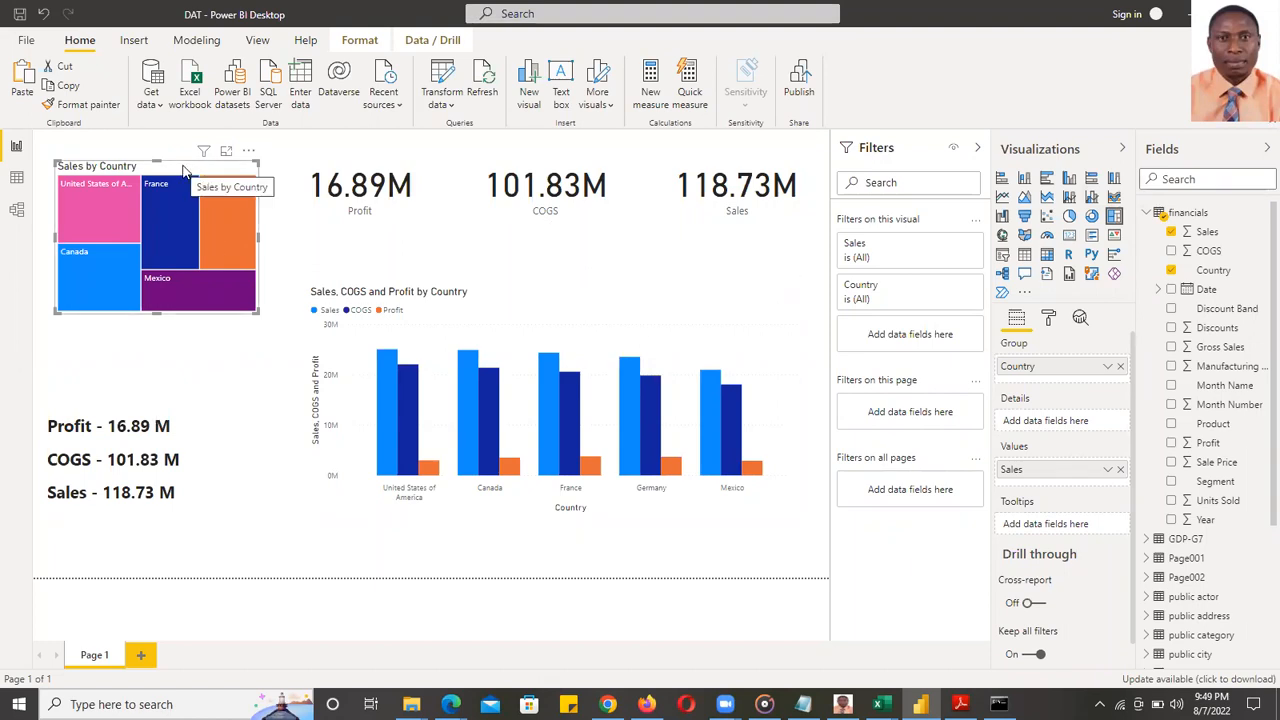
# - Delete the treemap and place a new, taller empty treemap at the top-left corner
pyautogui.press('Delete')
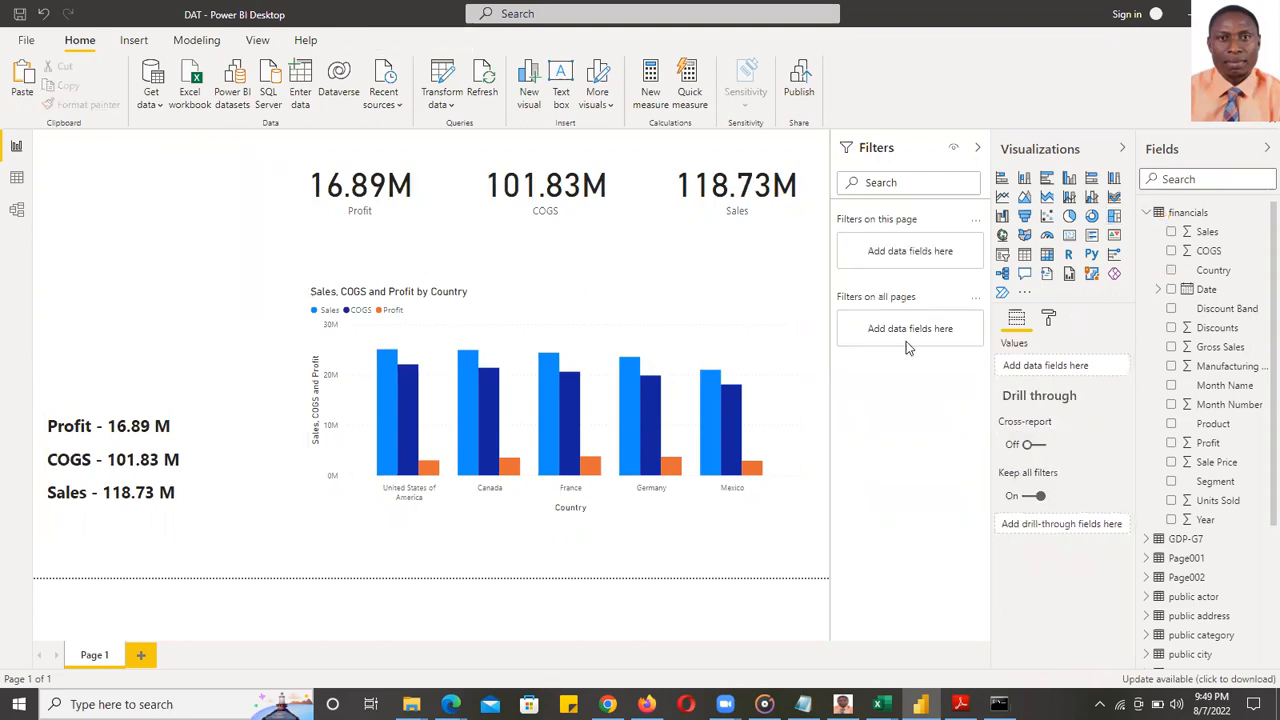
pyautogui.click(1114, 216)
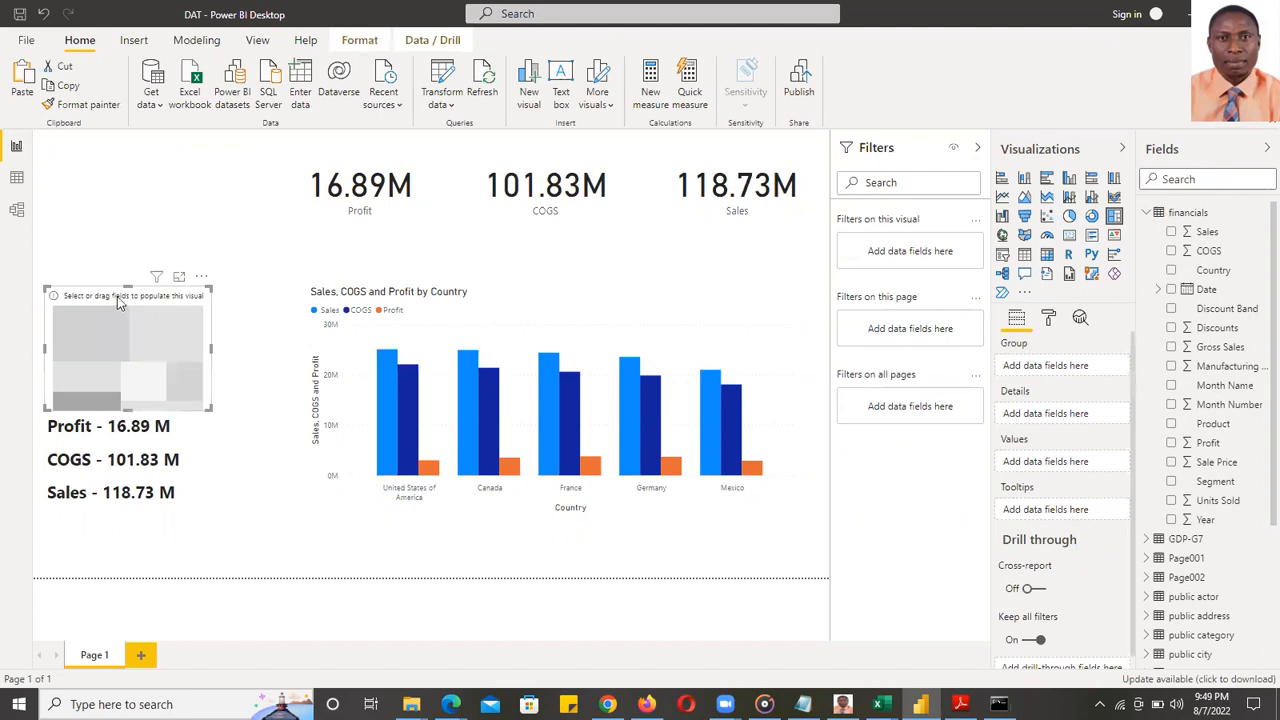
pyautogui.moveTo(118, 272); pyautogui.dragTo(132, 146)
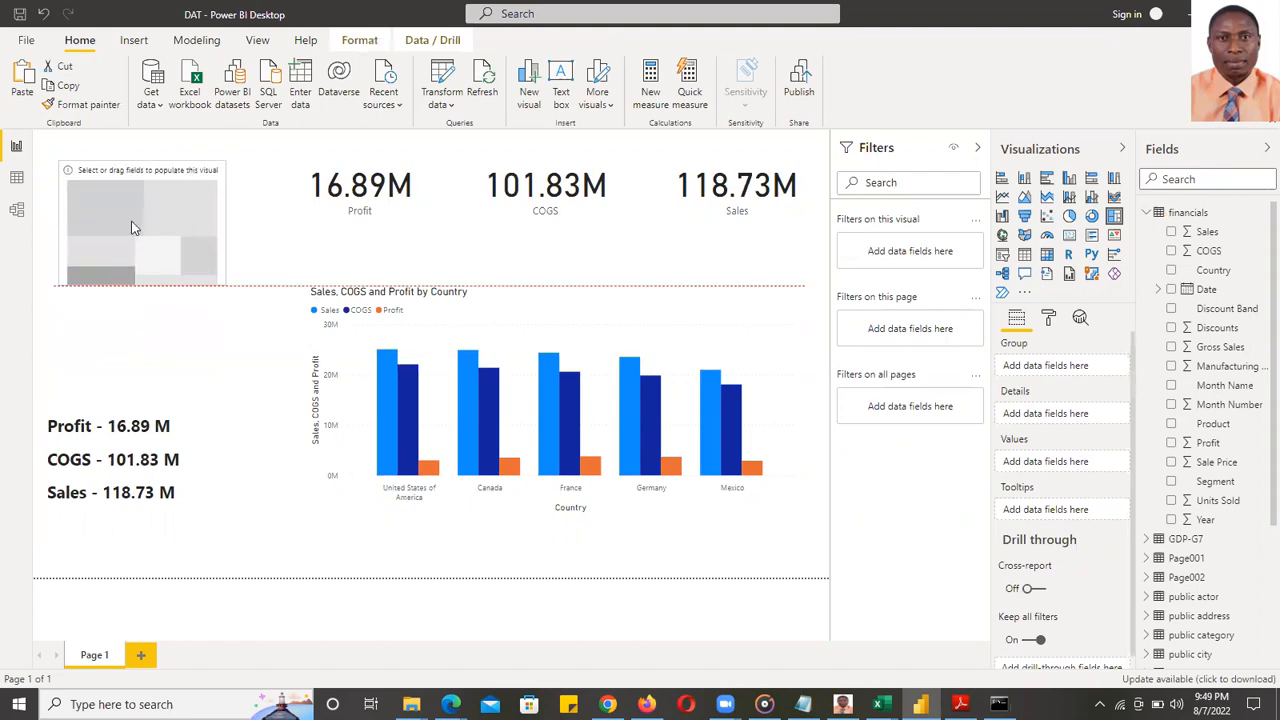
pyautogui.moveTo(141, 287); pyautogui.dragTo(141, 315)
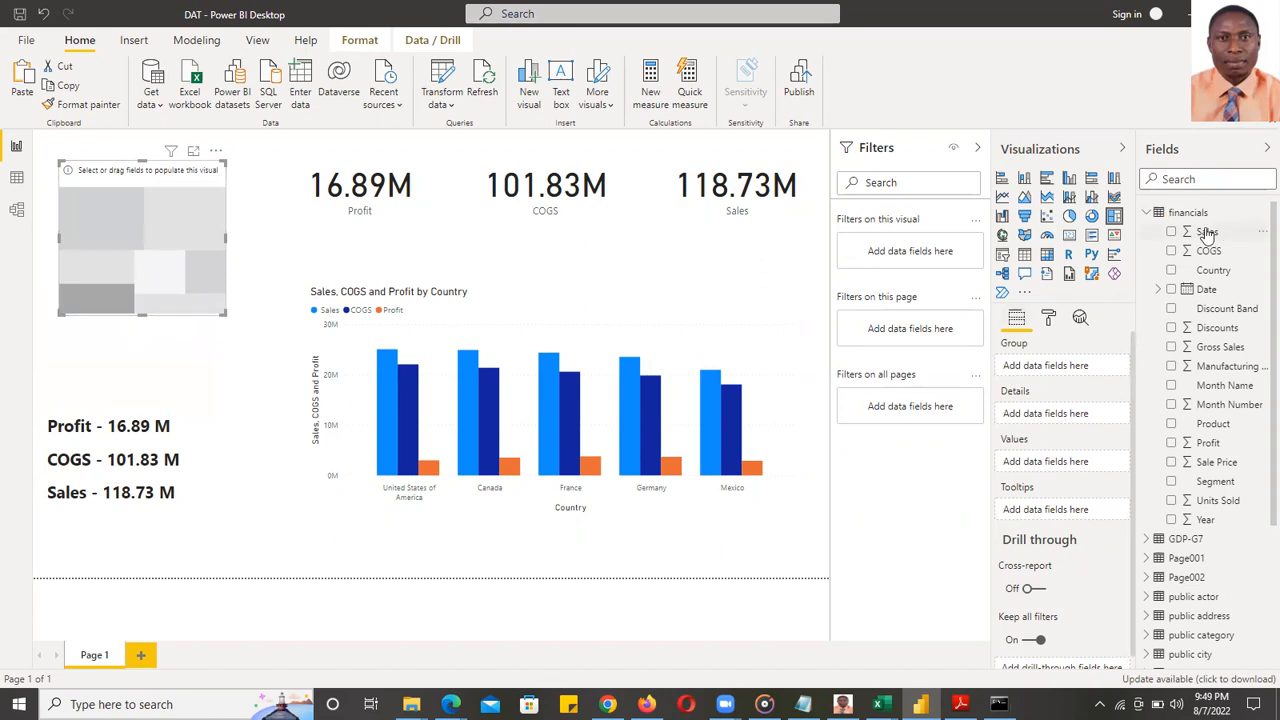
# - Add Sales, Country and COGS to the treemap, then untick all three again
pyautogui.click(1171, 231)
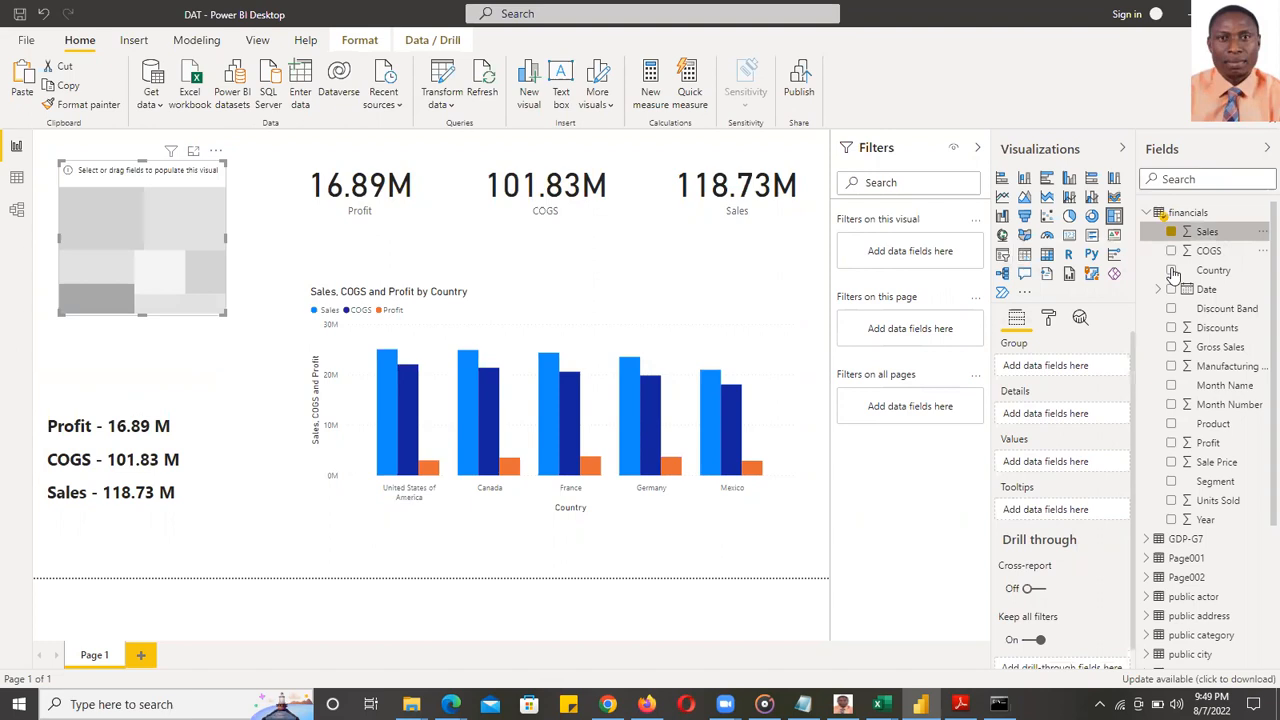
pyautogui.click(1171, 270)
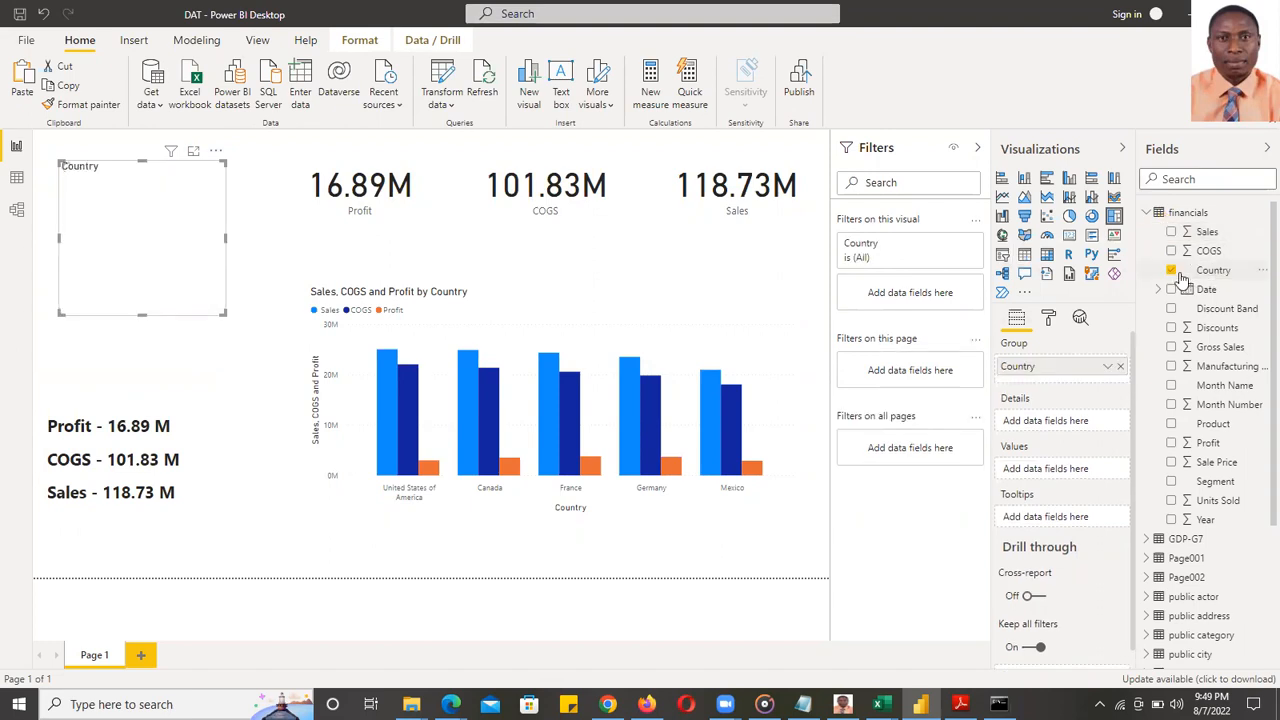
pyautogui.click(1171, 232)
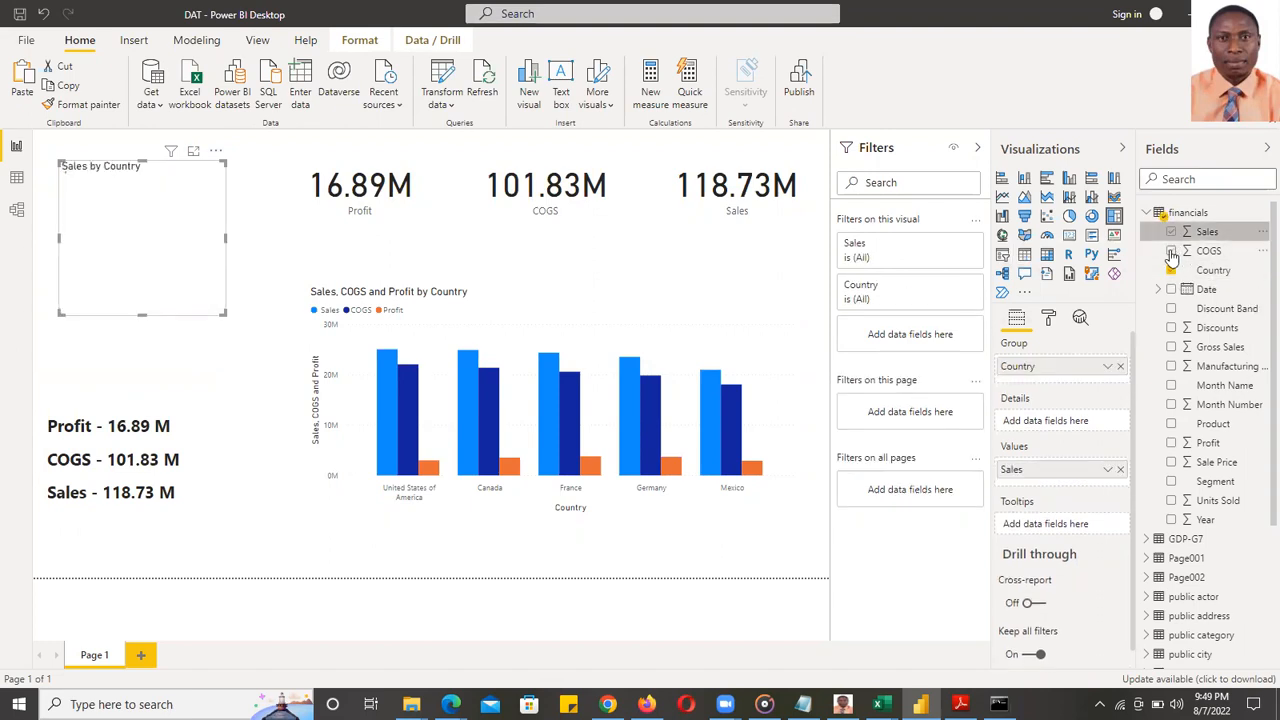
pyautogui.click(1171, 251)
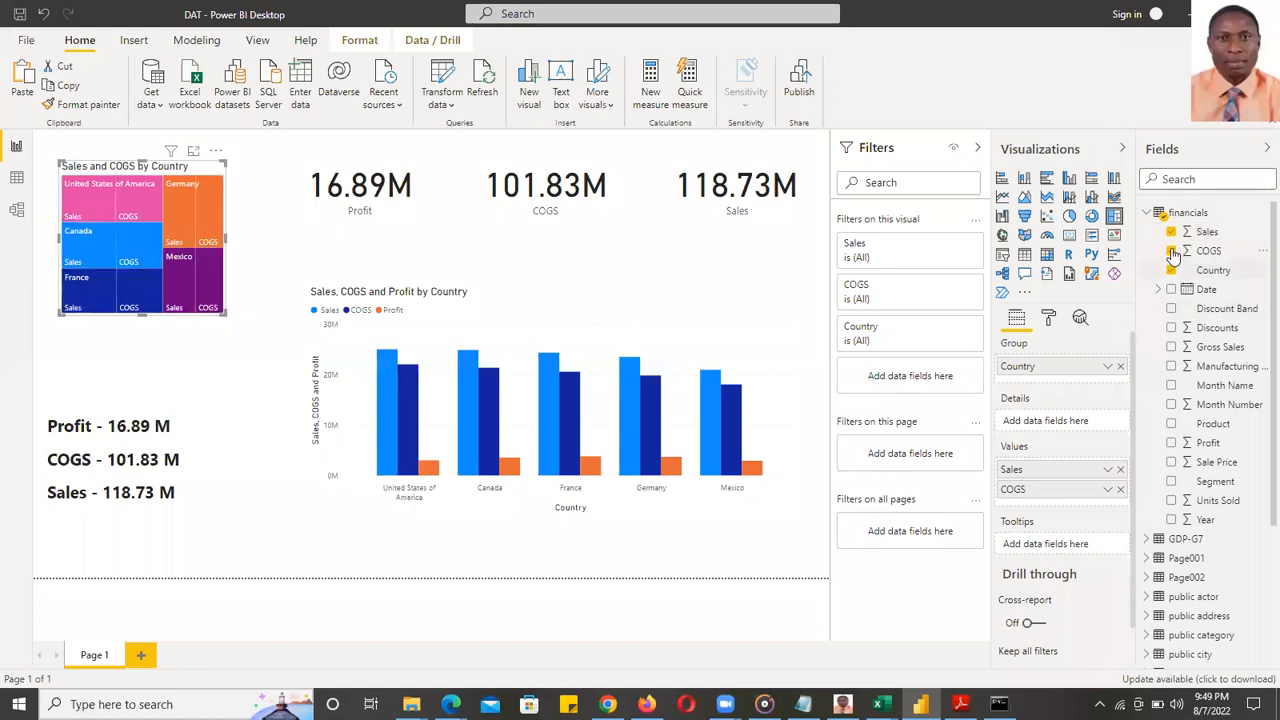
pyautogui.click(1171, 251)
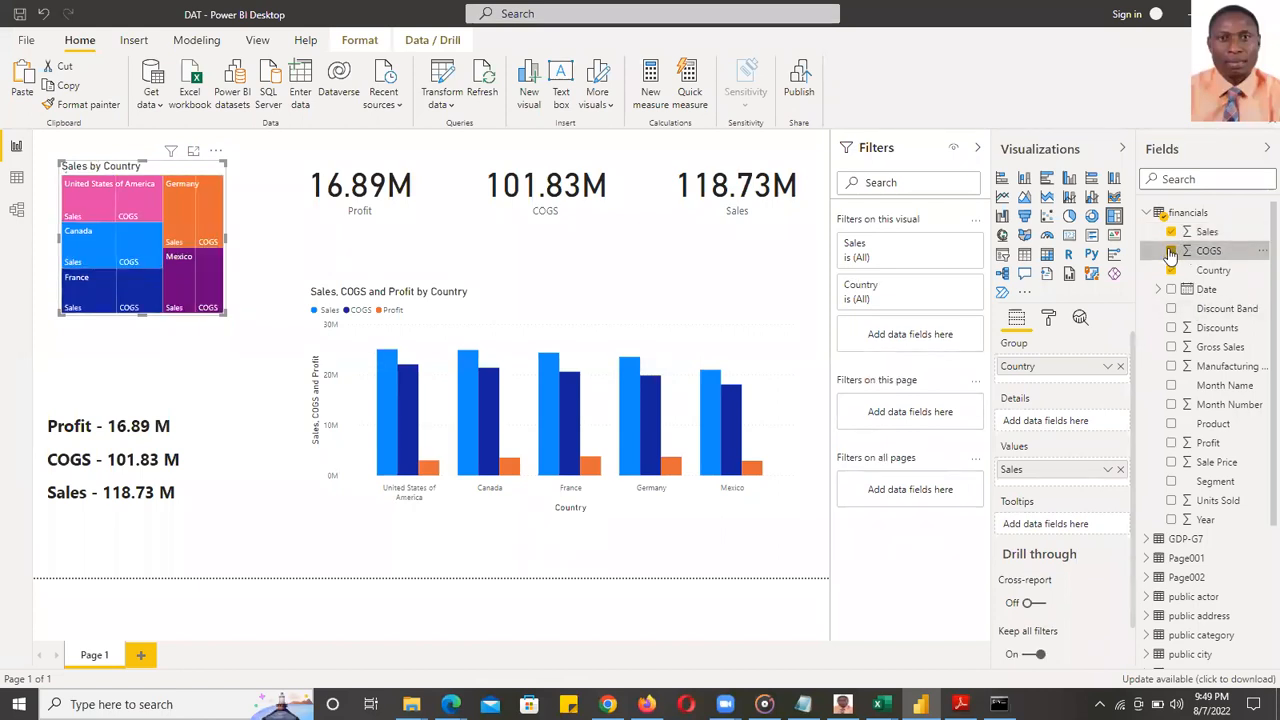
pyautogui.click(1171, 232)
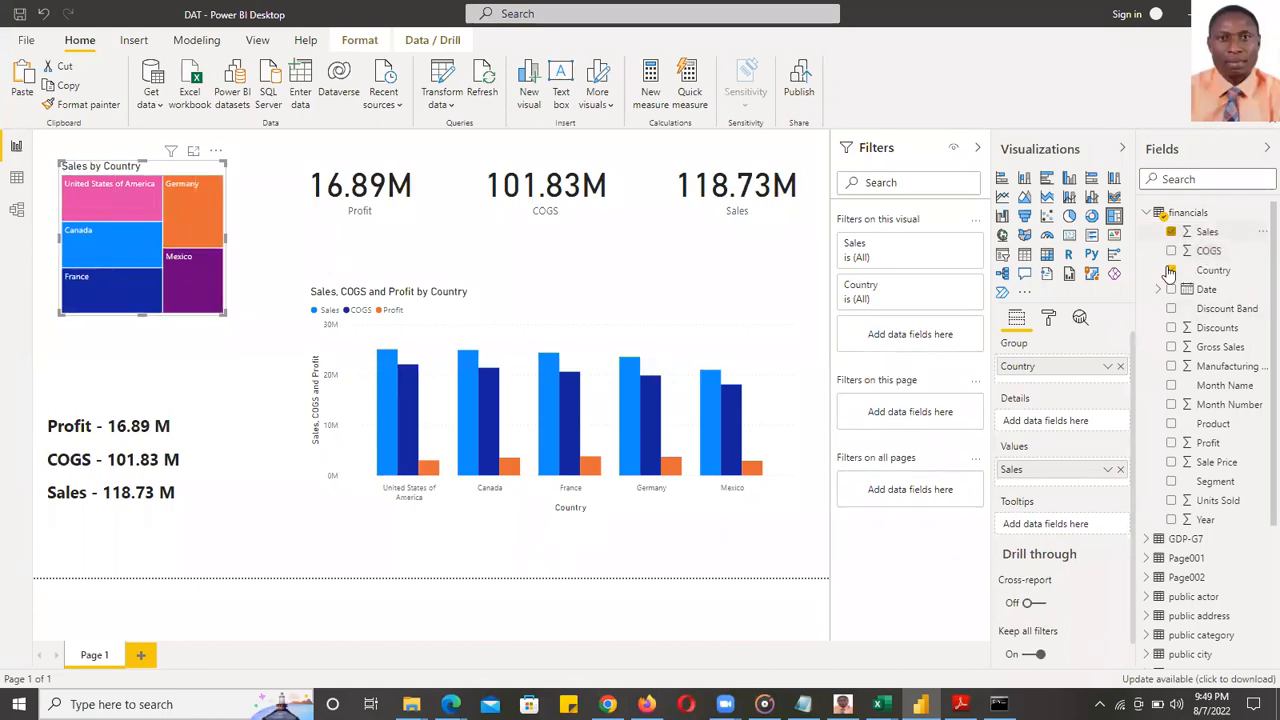
pyautogui.click(1171, 270)
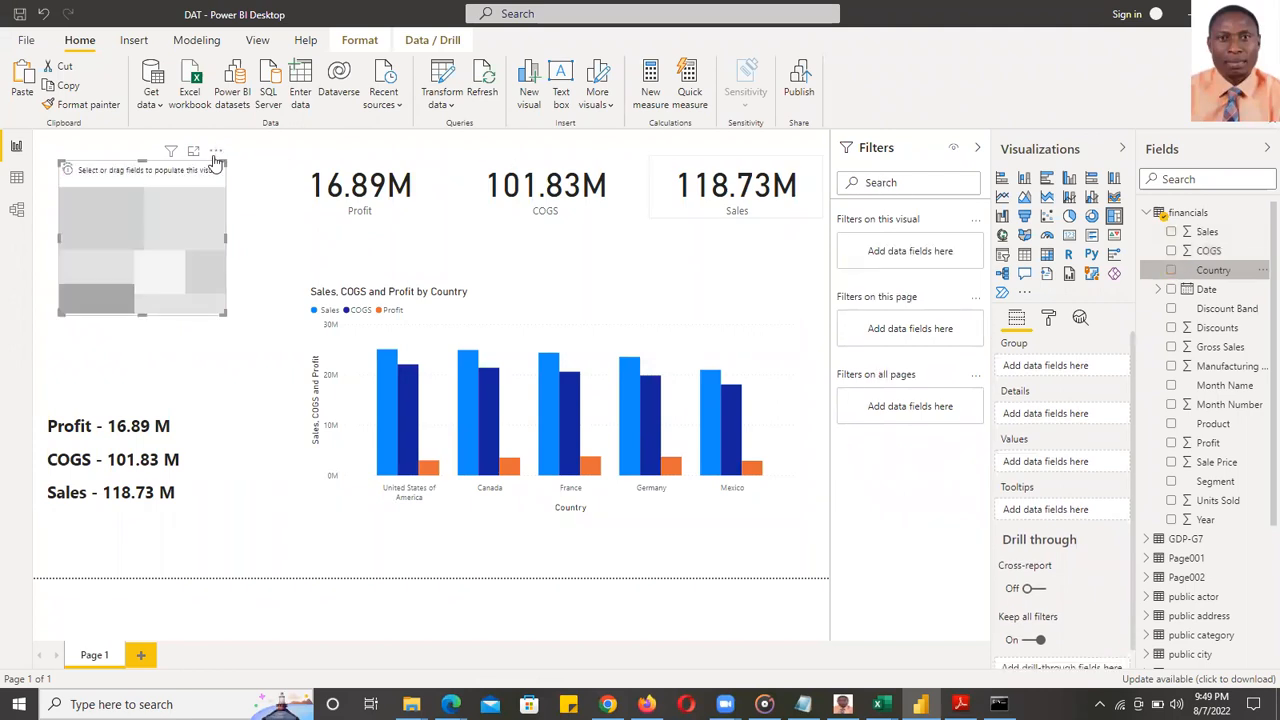
# - Delete the empty treemap, insert and size another one, then delete that one too
pyautogui.press('Delete')
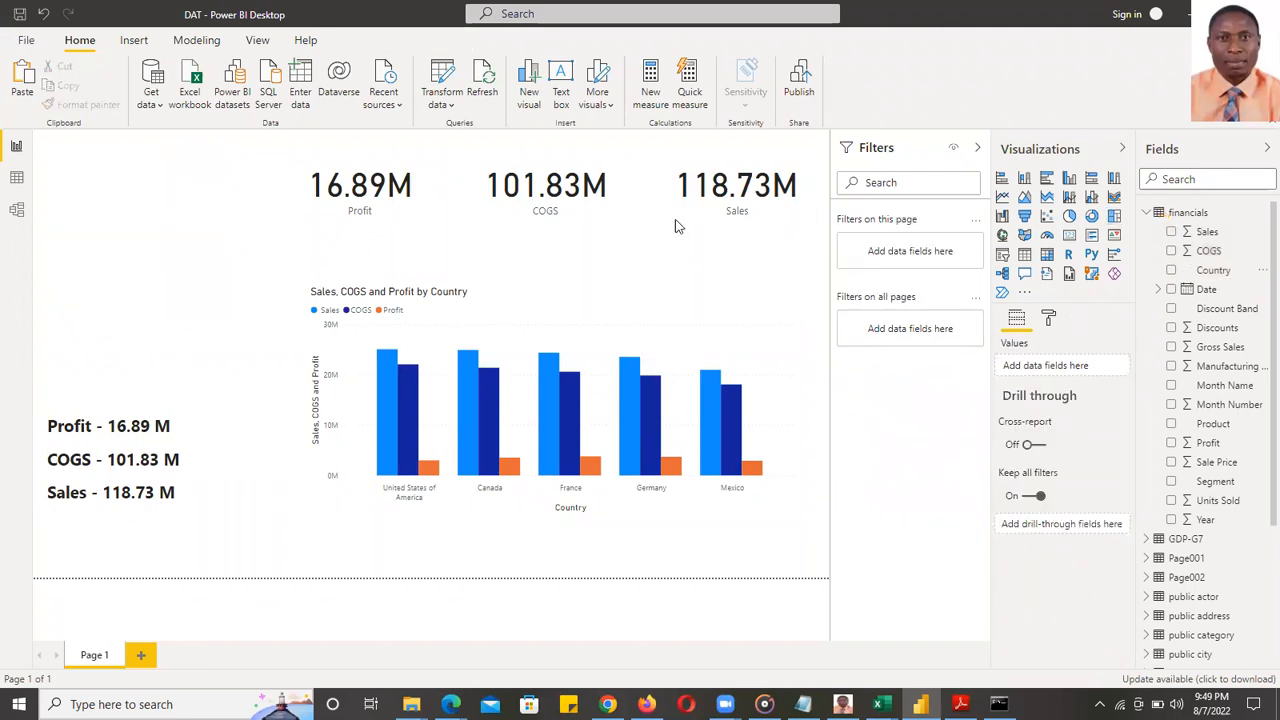
pyautogui.click(1116, 218)
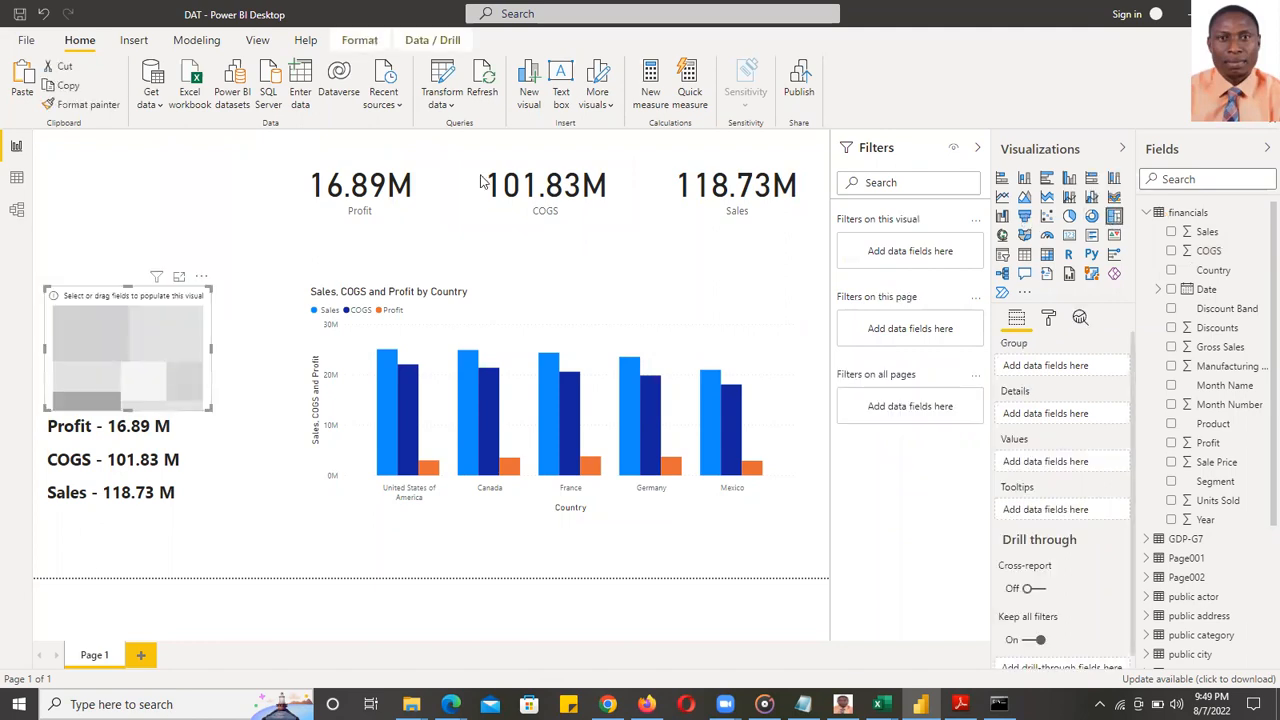
pyautogui.moveTo(127, 300); pyautogui.dragTo(128, 195)
pyautogui.moveTo(123, 303); pyautogui.dragTo(126, 333)
pyautogui.click(240, 258)
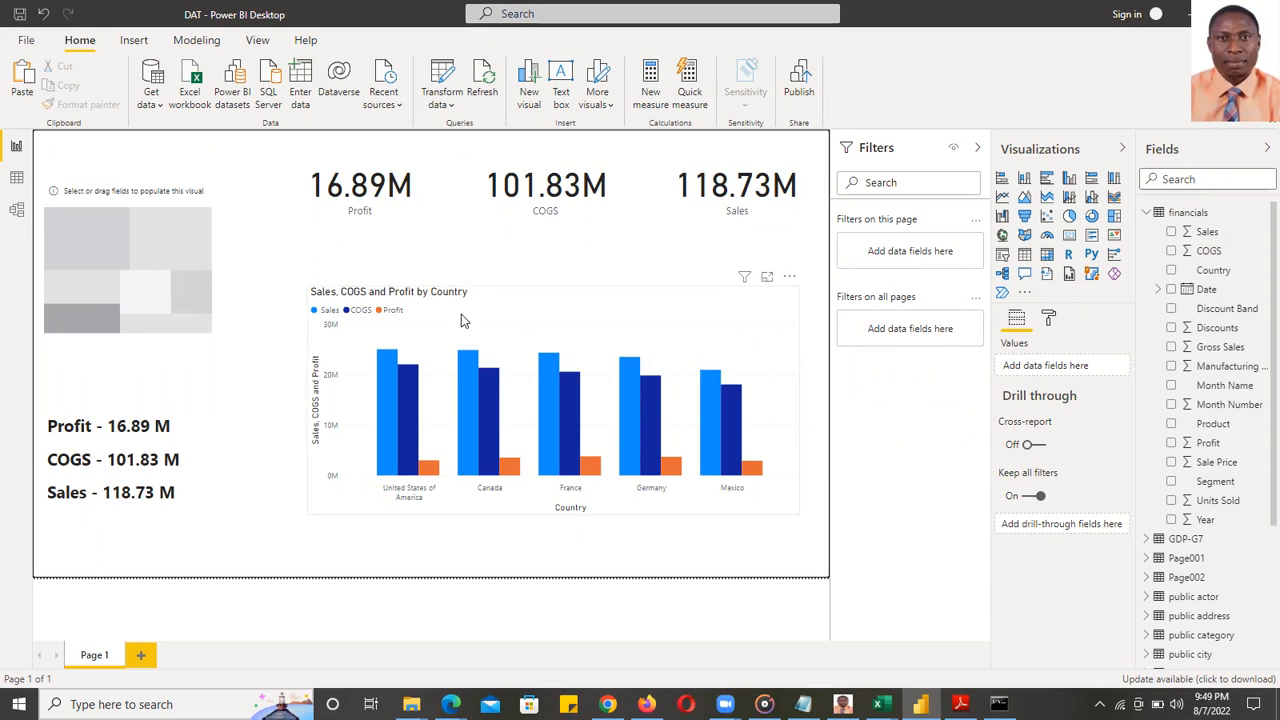
pyautogui.click(176, 197)
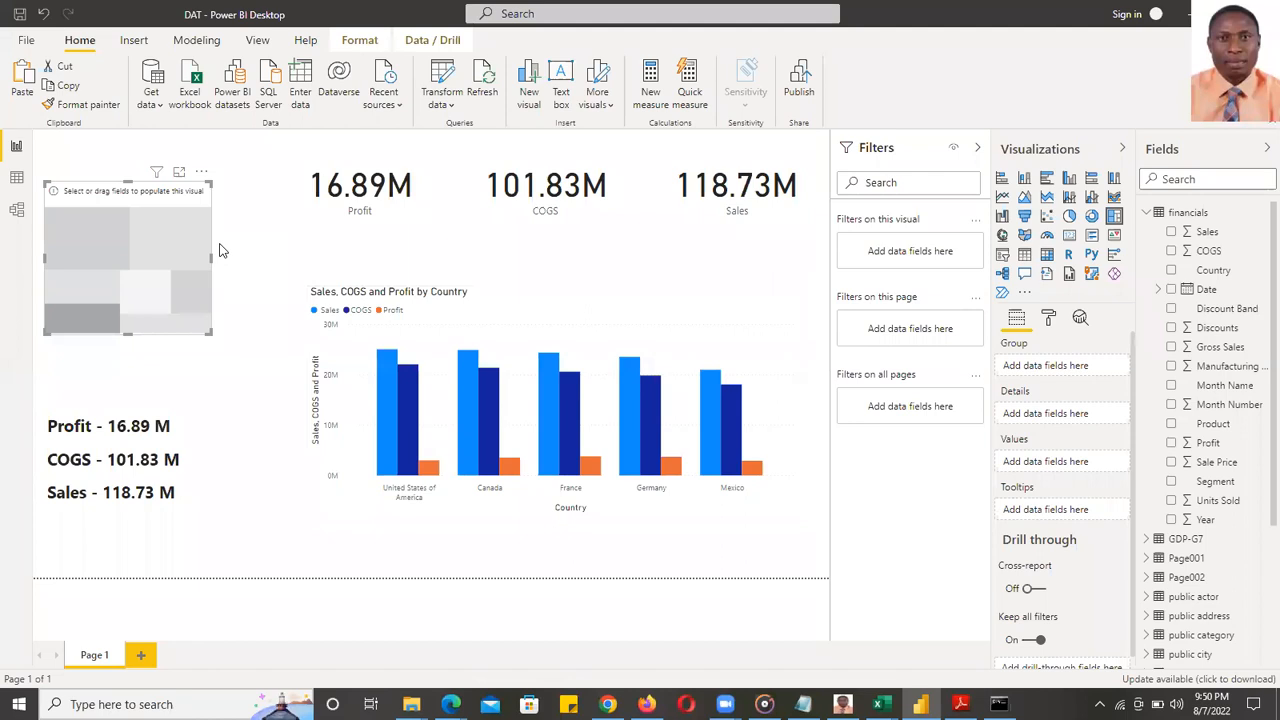
pyautogui.press('Delete')
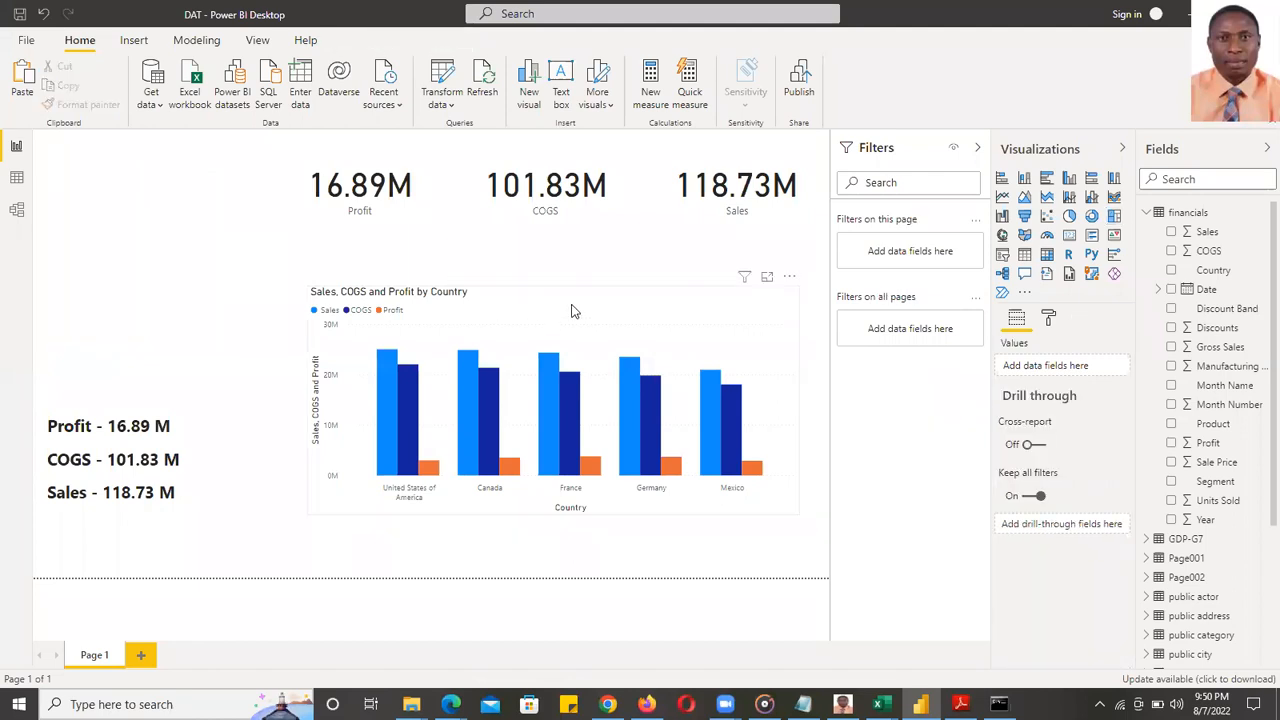
pyautogui.click(571, 311)
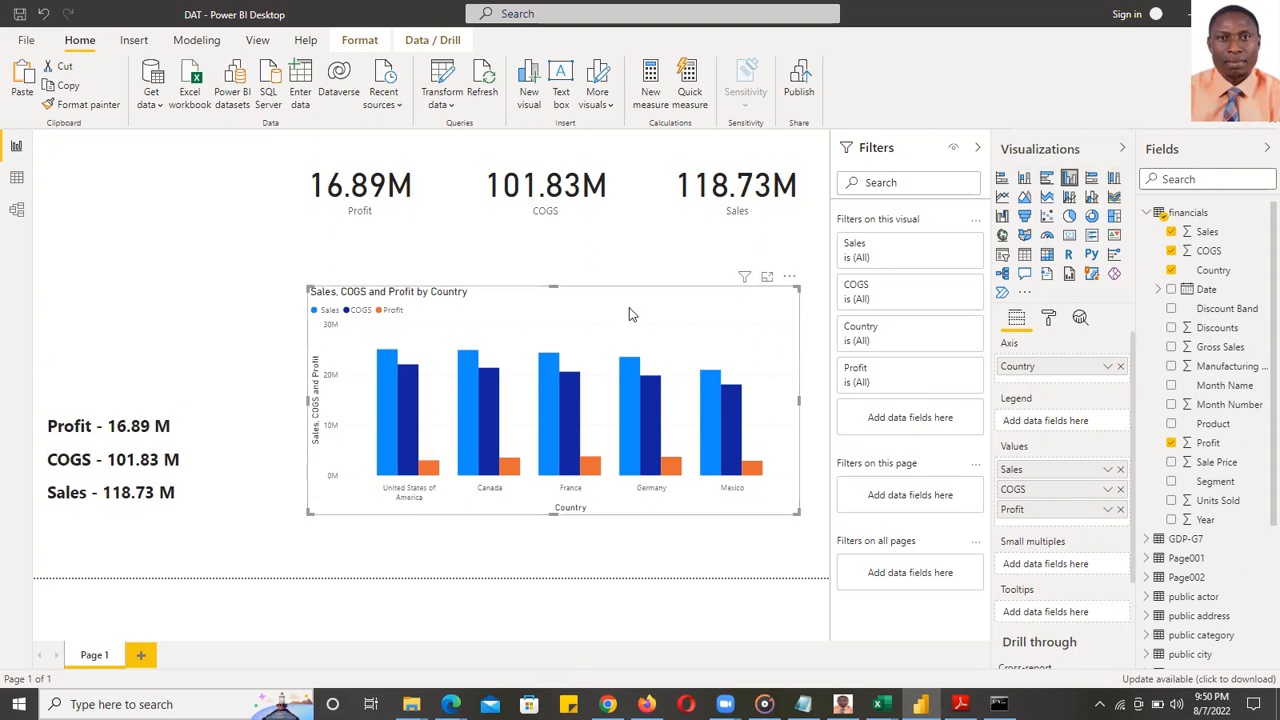
# - Move the column chart lower on the page and place a new empty treemap at top-left
pyautogui.click(1116, 224)
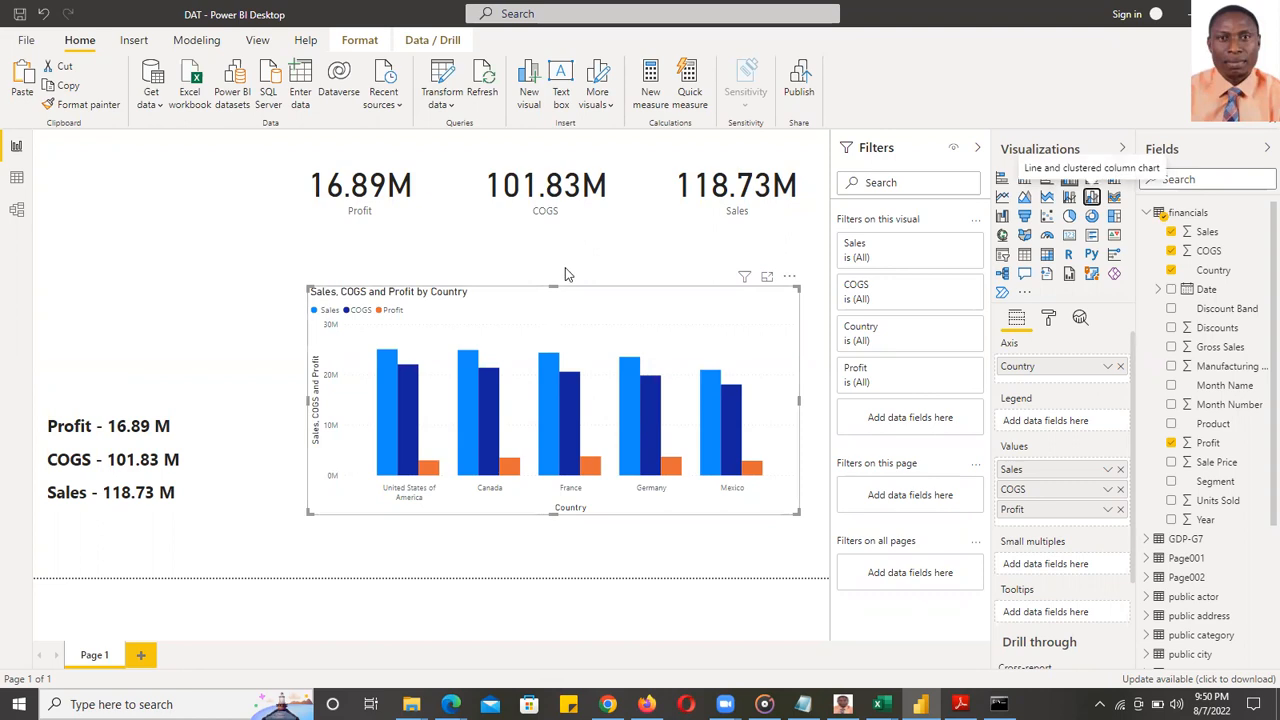
pyautogui.moveTo(560, 350)
pyautogui.mouseDown()
pyautogui.moveTo(563, 371)
pyautogui.moveTo(543, 363)
pyautogui.mouseUp()
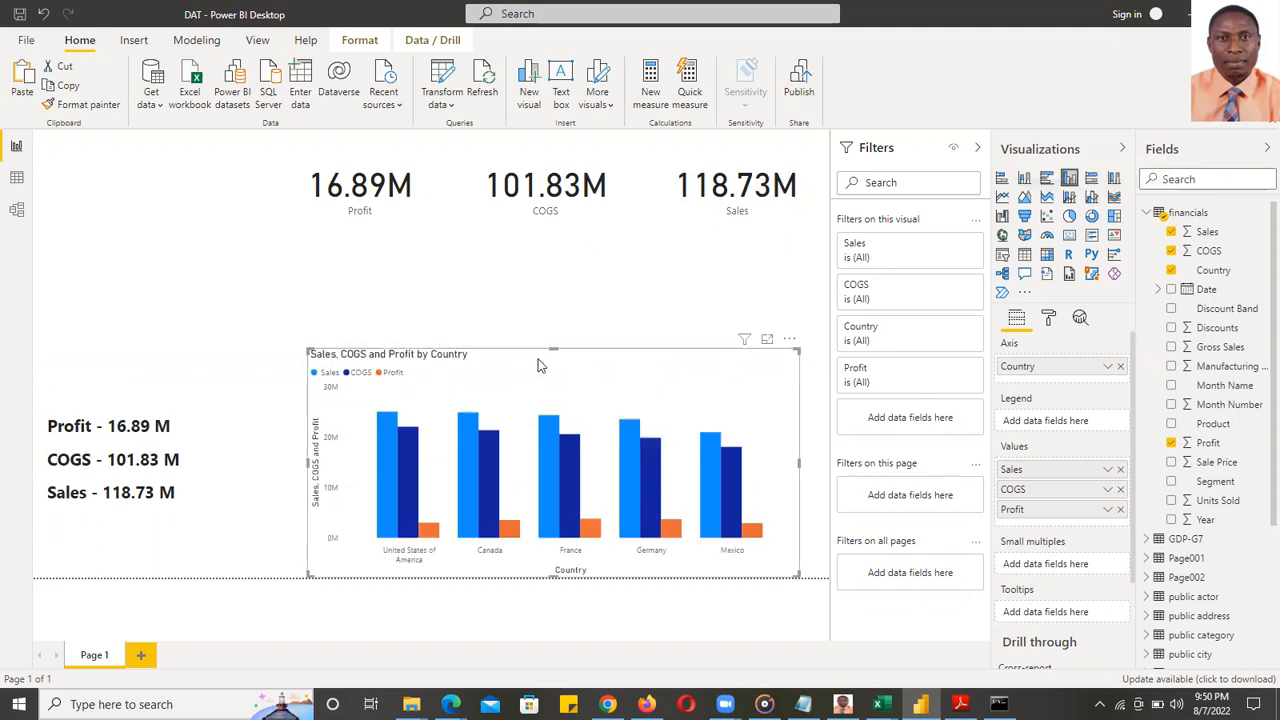
pyautogui.press('Up')
pyautogui.press('Up')
pyautogui.press('Up')
pyautogui.press('Up')
pyautogui.press('Up')
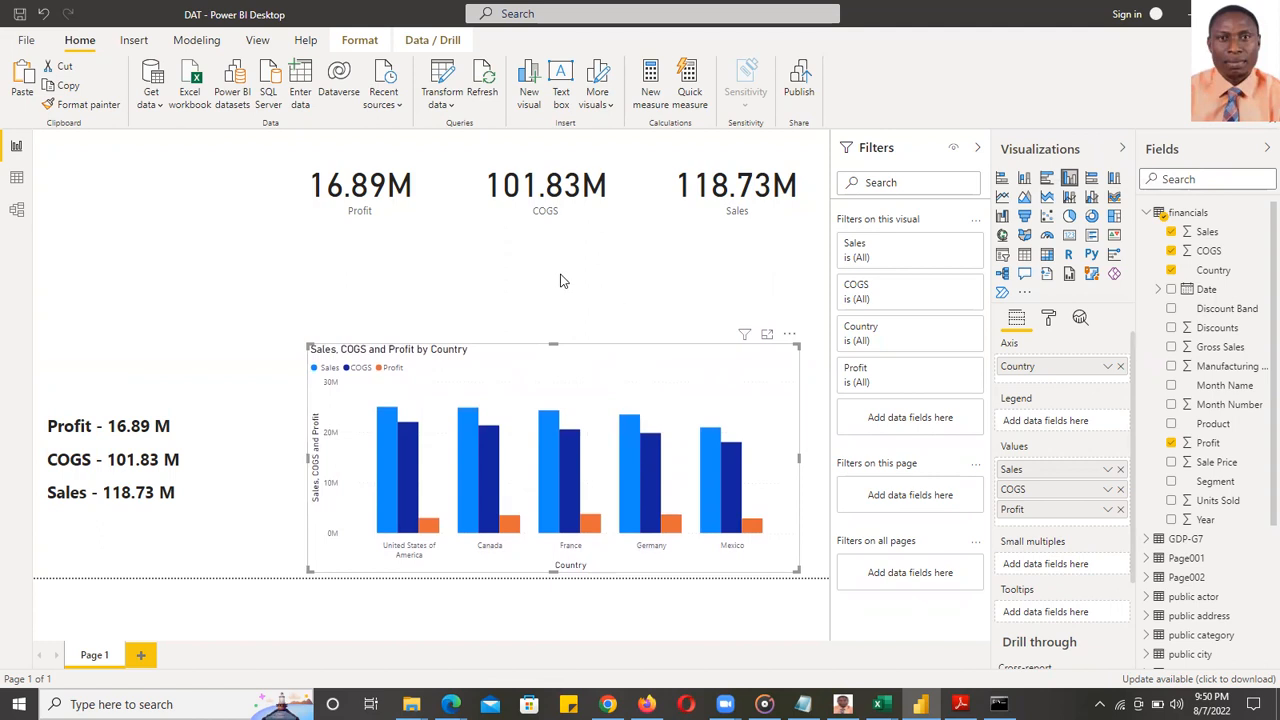
pyautogui.click(560, 280)
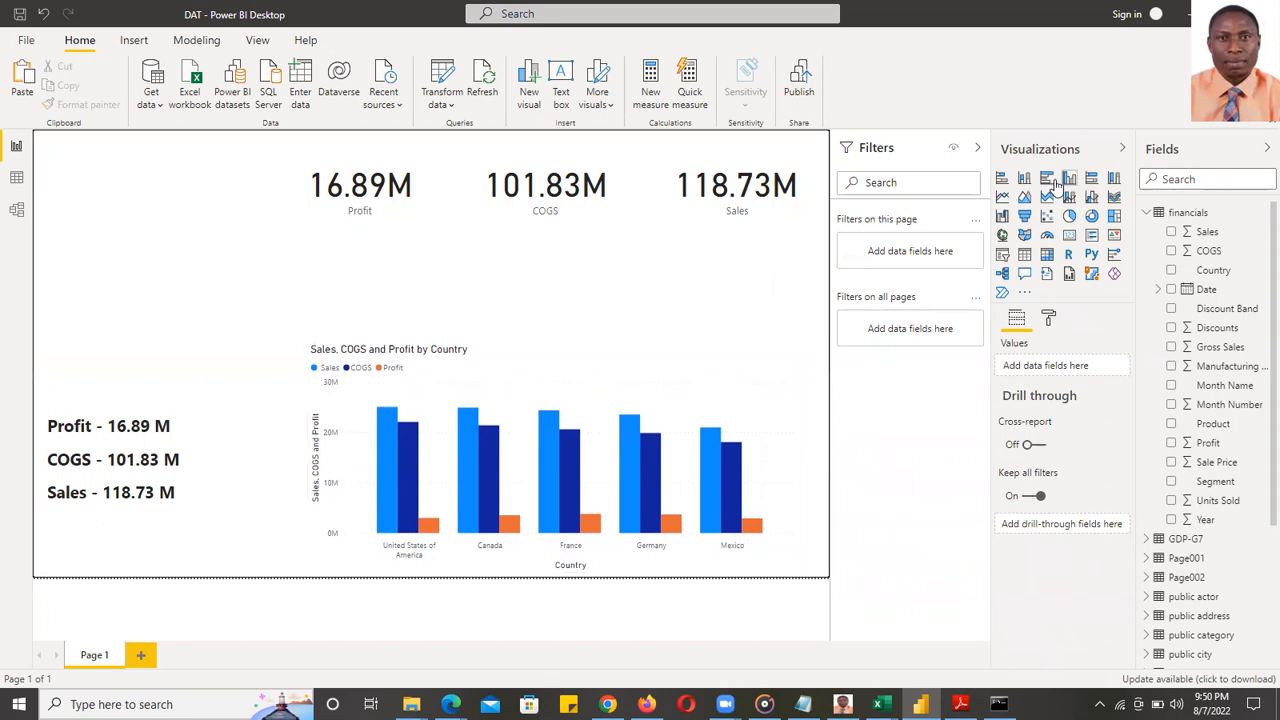
pyautogui.click(1114, 217)
pyautogui.moveTo(109, 224); pyautogui.dragTo(112, 154)
# - Make the treemap taller and add a taller empty table under the Sales card
pyautogui.moveTo(125, 268); pyautogui.dragTo(125, 288)
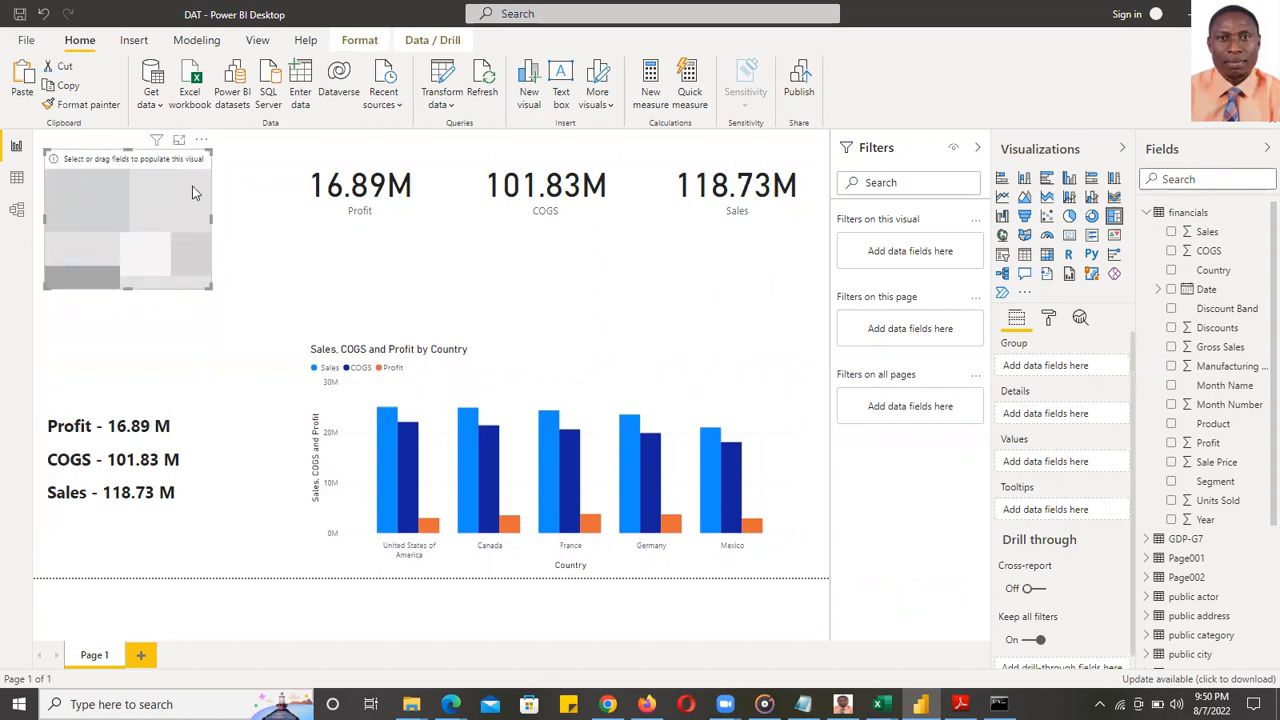
pyautogui.click(723, 282)
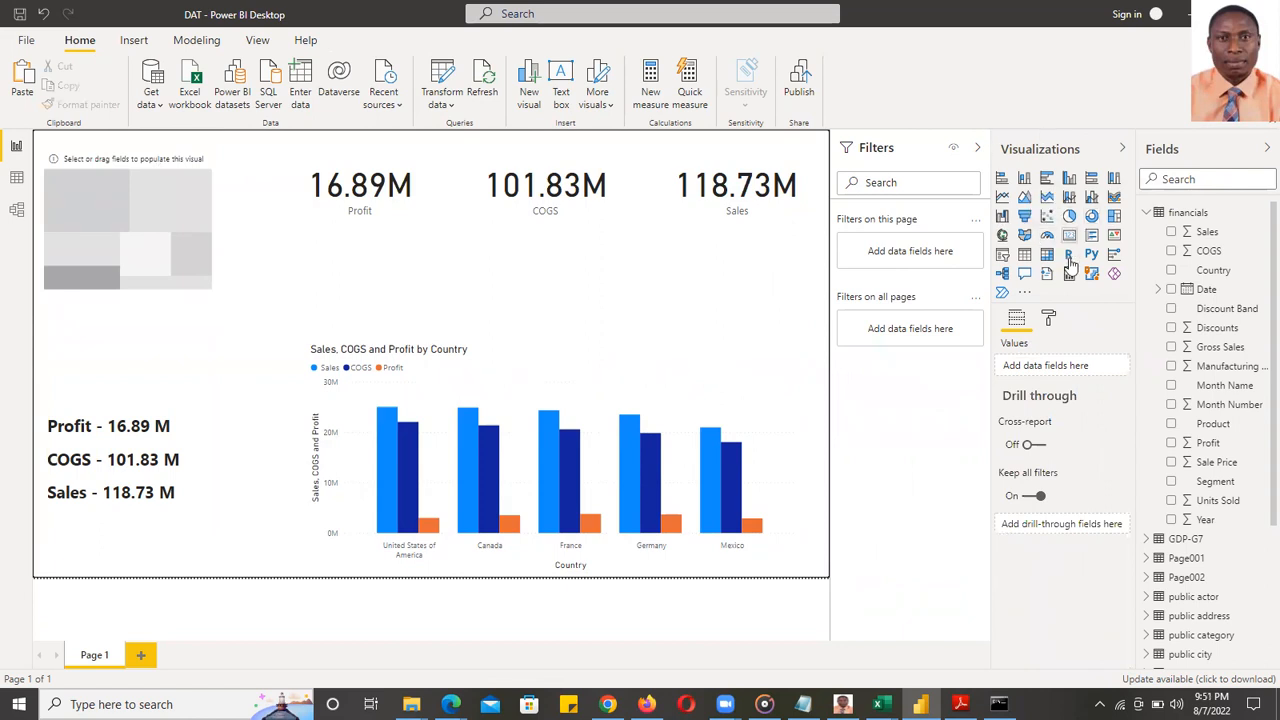
pyautogui.click(1024, 254)
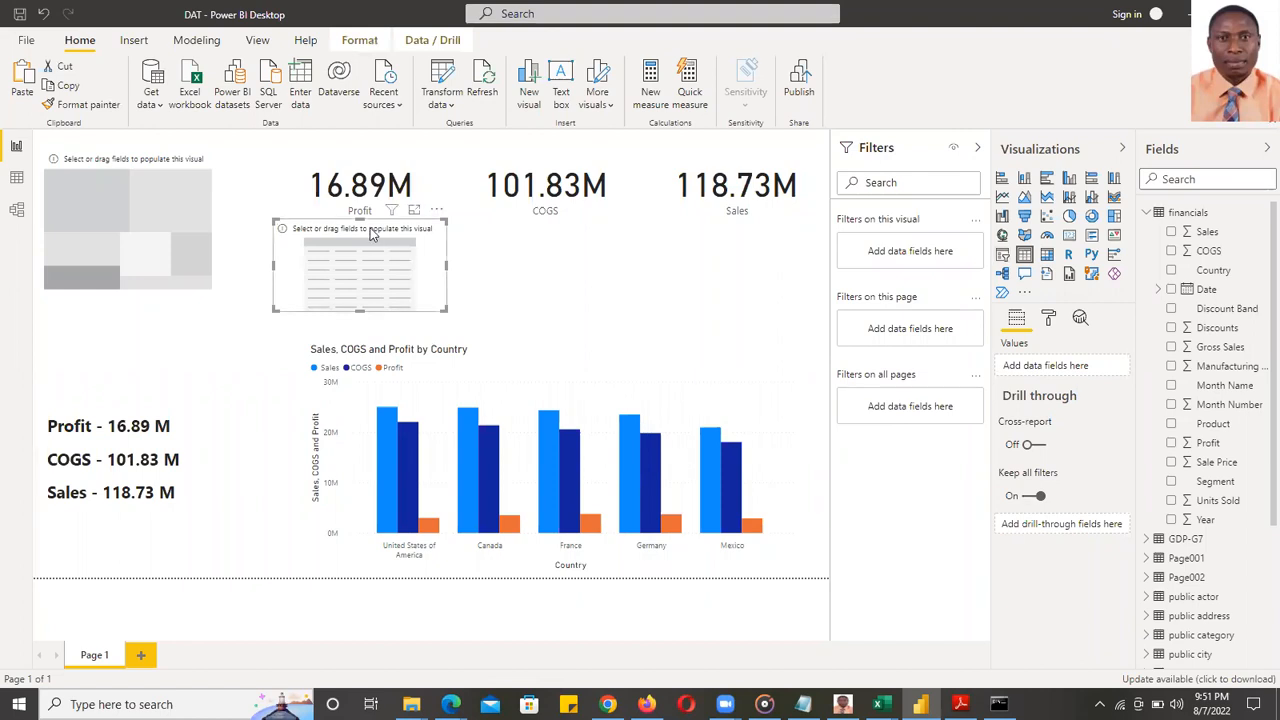
pyautogui.moveTo(388, 238); pyautogui.dragTo(767, 247)
pyautogui.moveTo(714, 318); pyautogui.dragTo(696, 352)
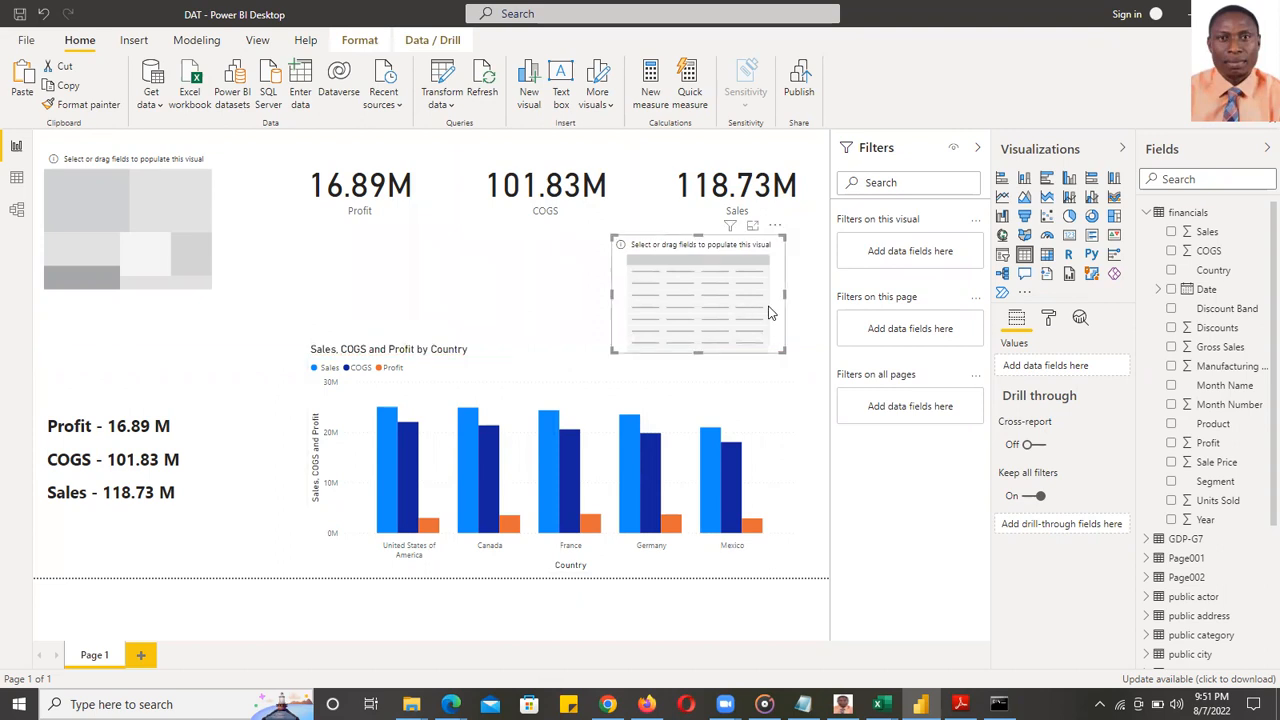
# - Group the treemap by Country with Sales as its only value, leaving COGS out
pyautogui.click(165, 188)
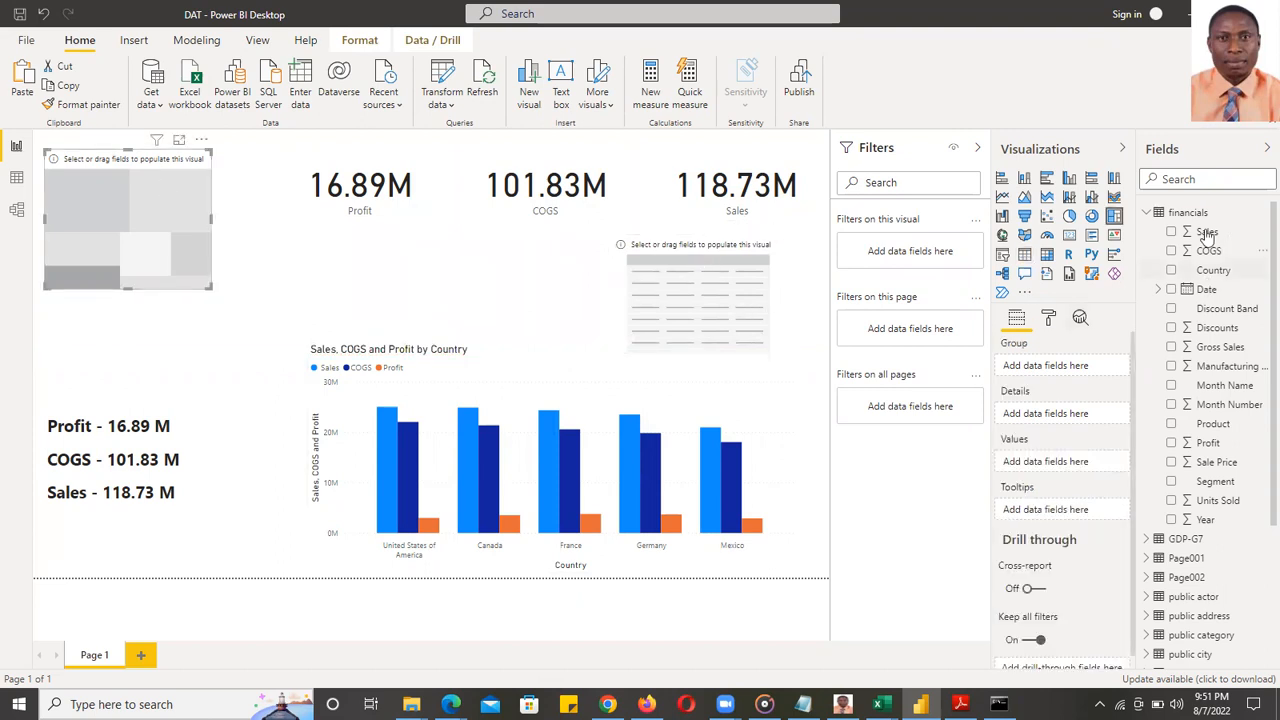
pyautogui.click(1171, 270)
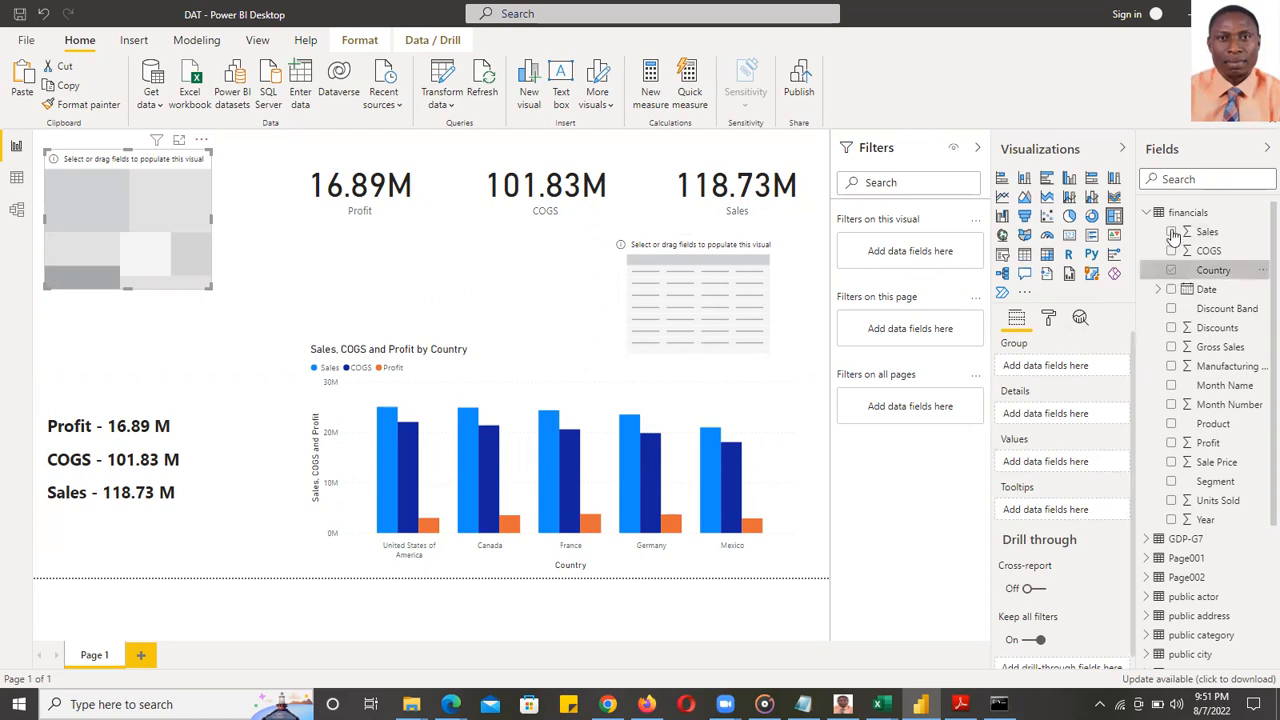
pyautogui.click(1171, 231)
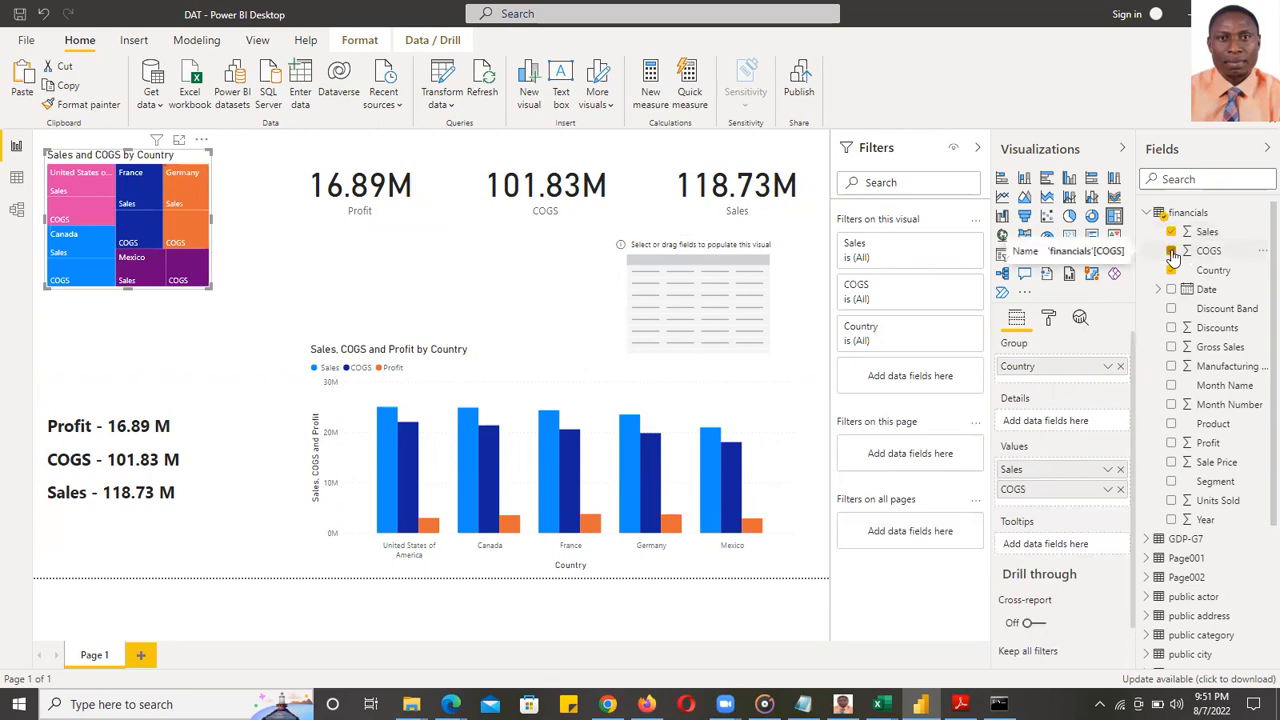
pyautogui.click(1171, 251)
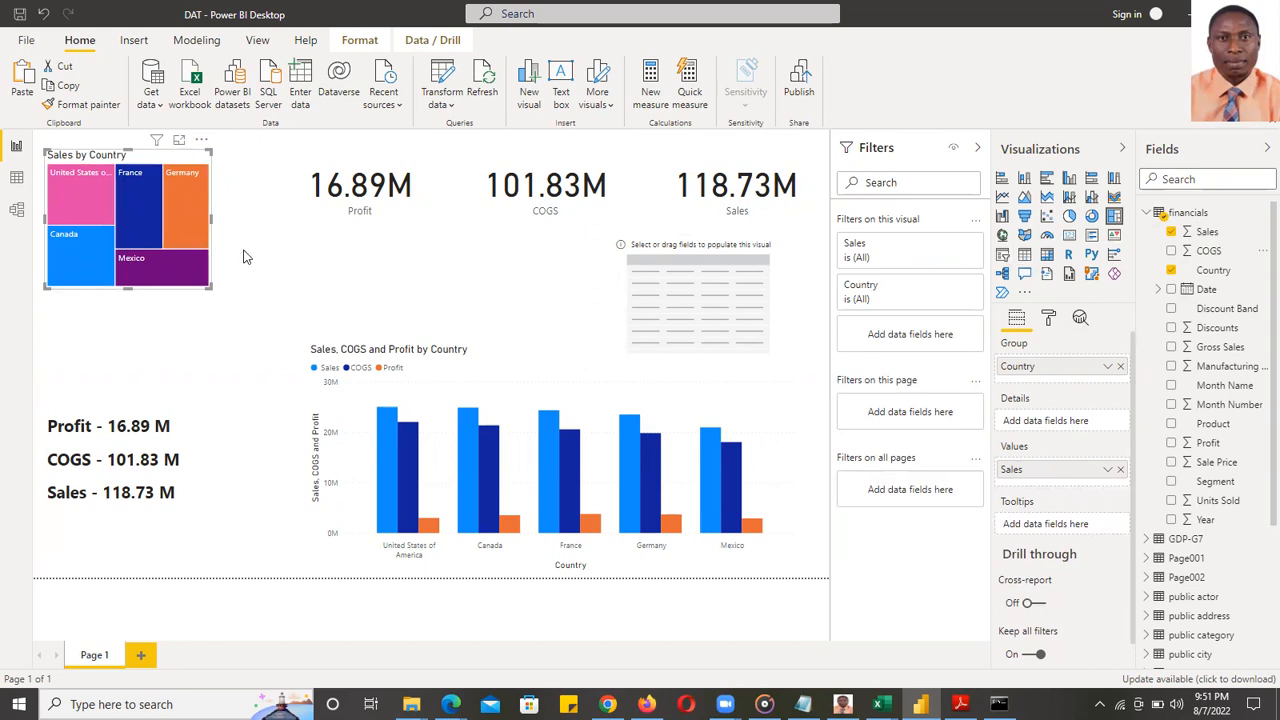
# - Select the empty table and try Germany and Canada cross-filters from the treemap, clearing each
pyautogui.click(693, 245)
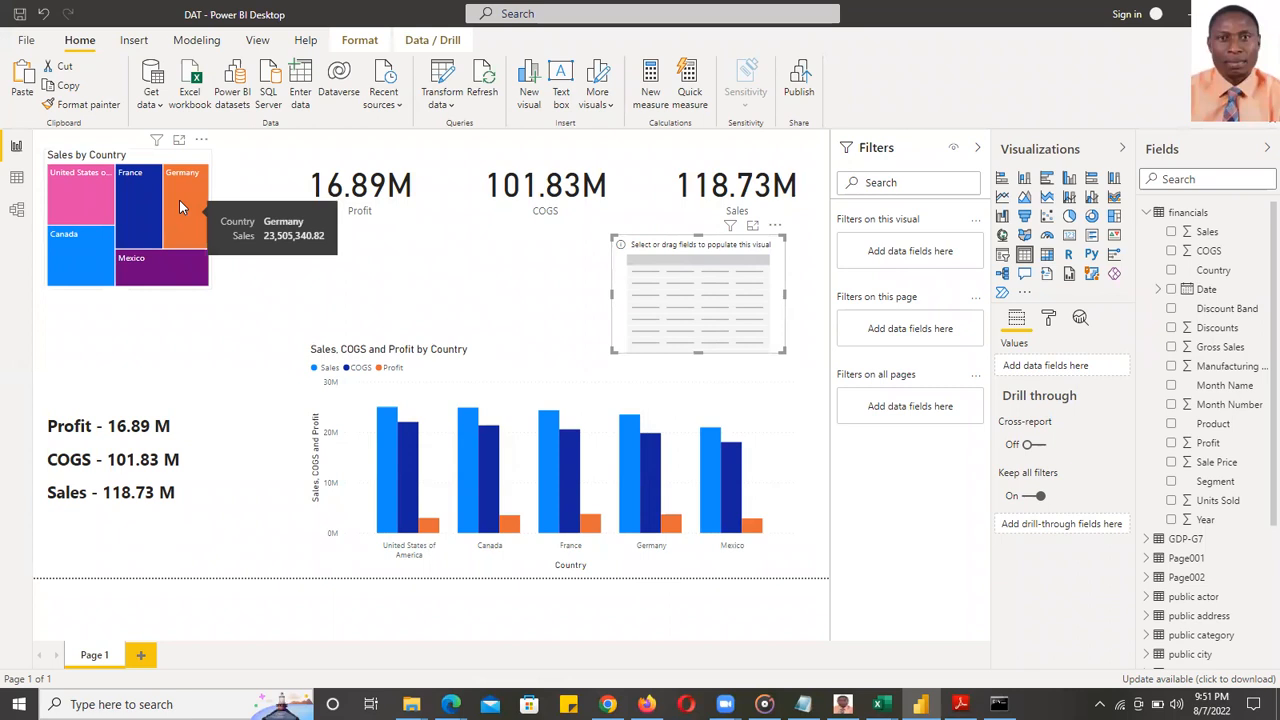
pyautogui.click(186, 163)
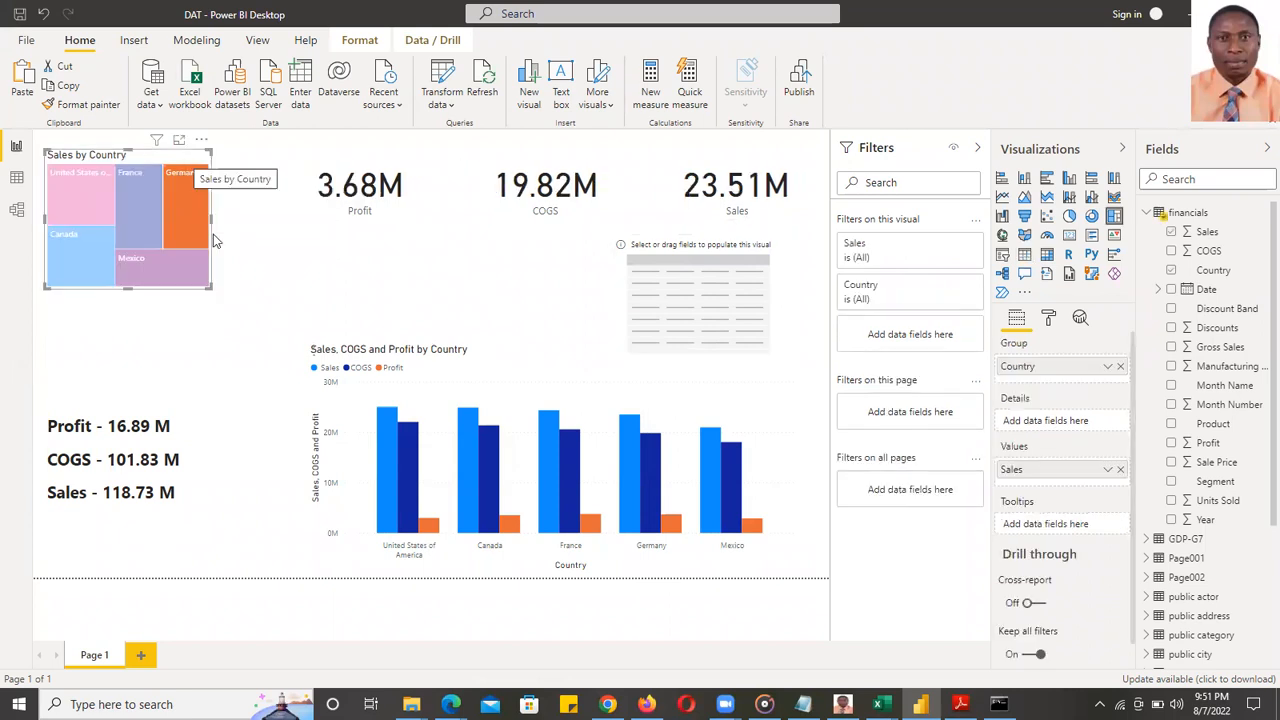
pyautogui.click(210, 195)
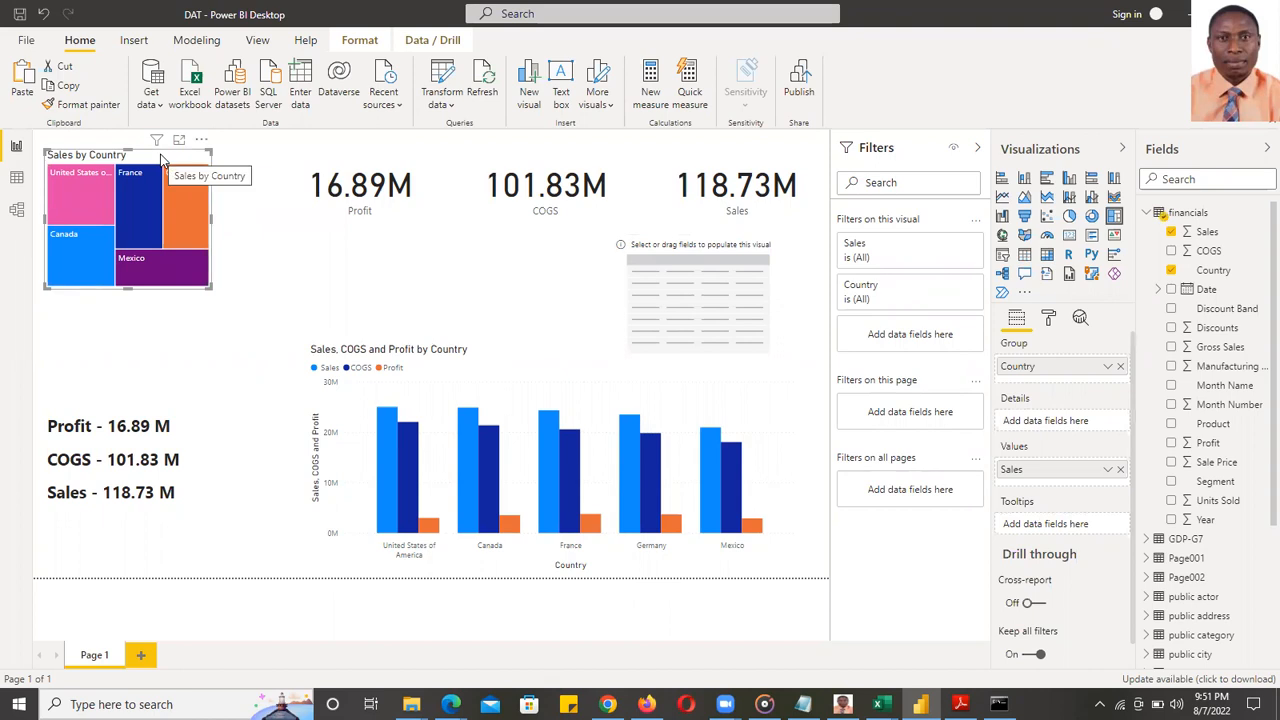
pyautogui.click(1024, 258)
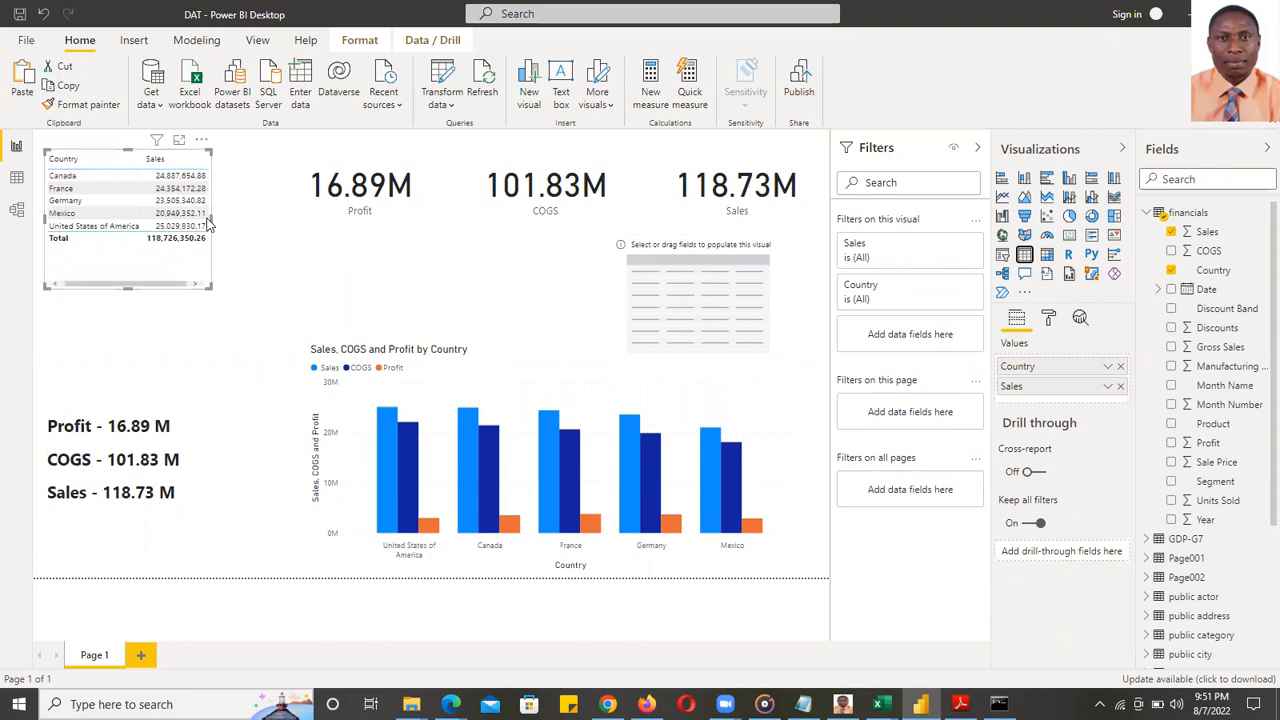
pyautogui.click(150, 177)
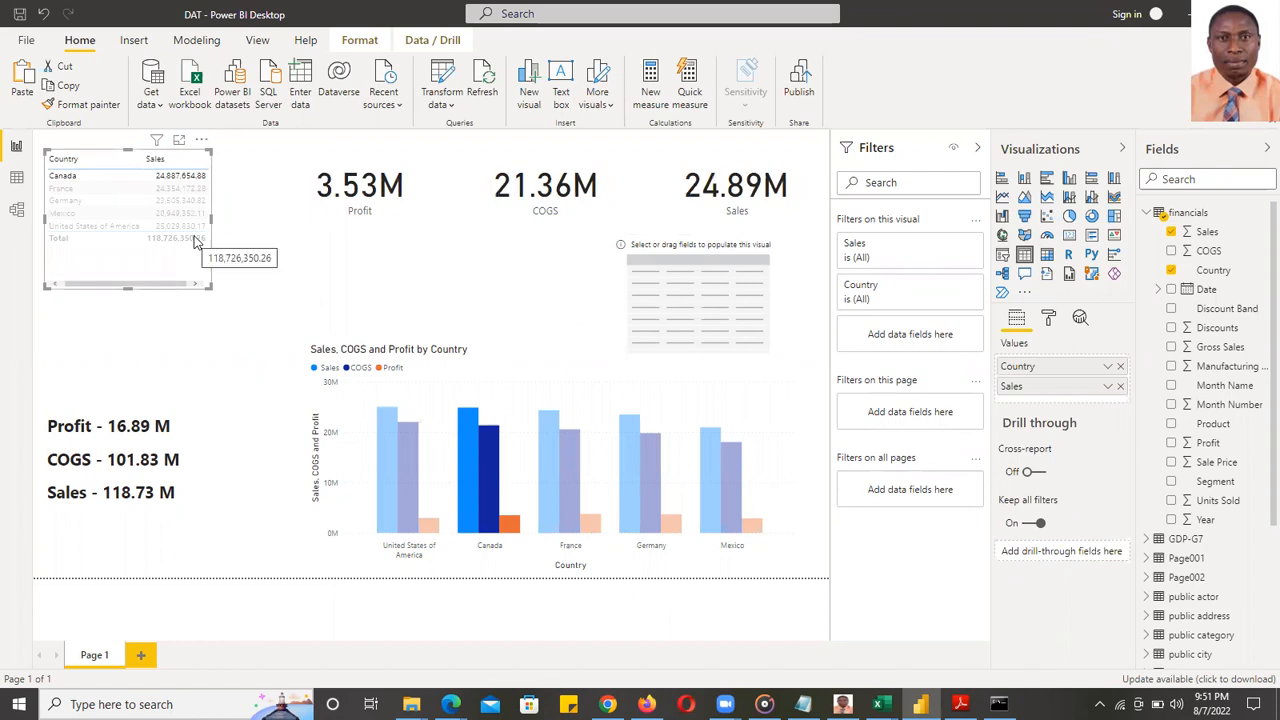
pyautogui.click(85, 176)
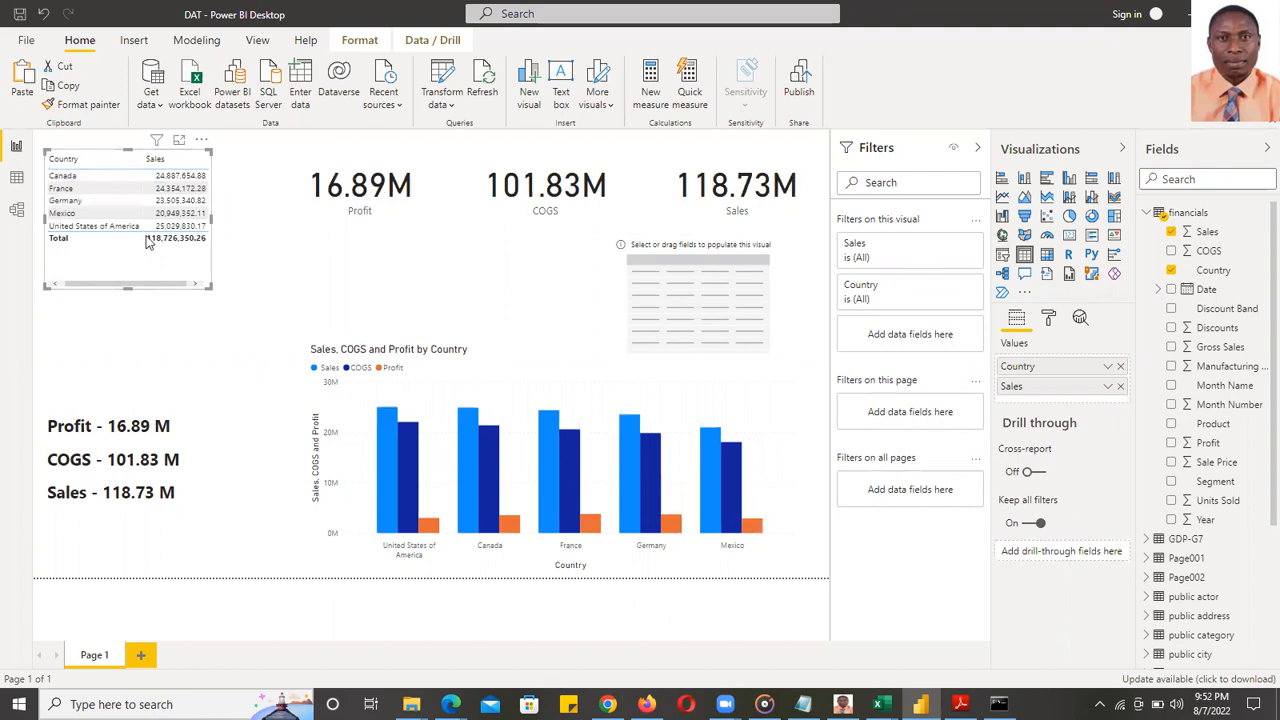
# - Multi-select France, United States of America and Mexico in the column chart, then clear the filter
pyautogui.click(566, 487)
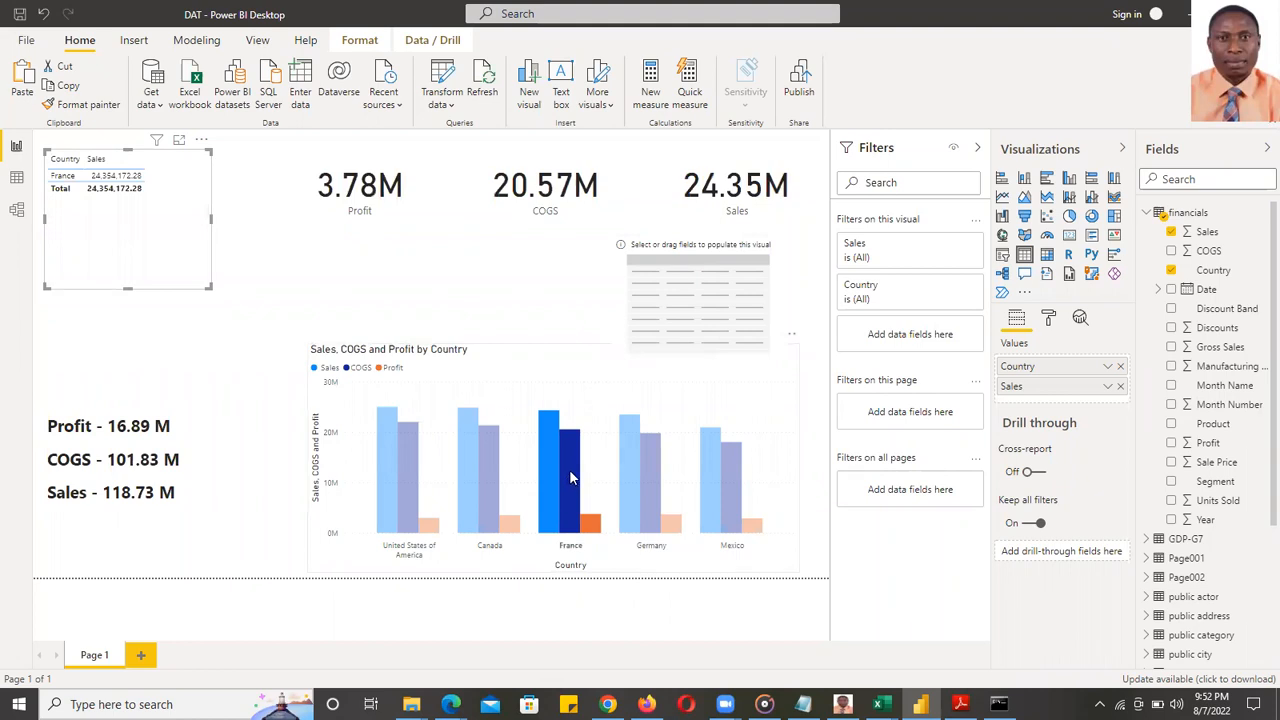
pyautogui.keyDown('ctrl'); pyautogui.click(387, 473); pyautogui.keyUp('ctrl')
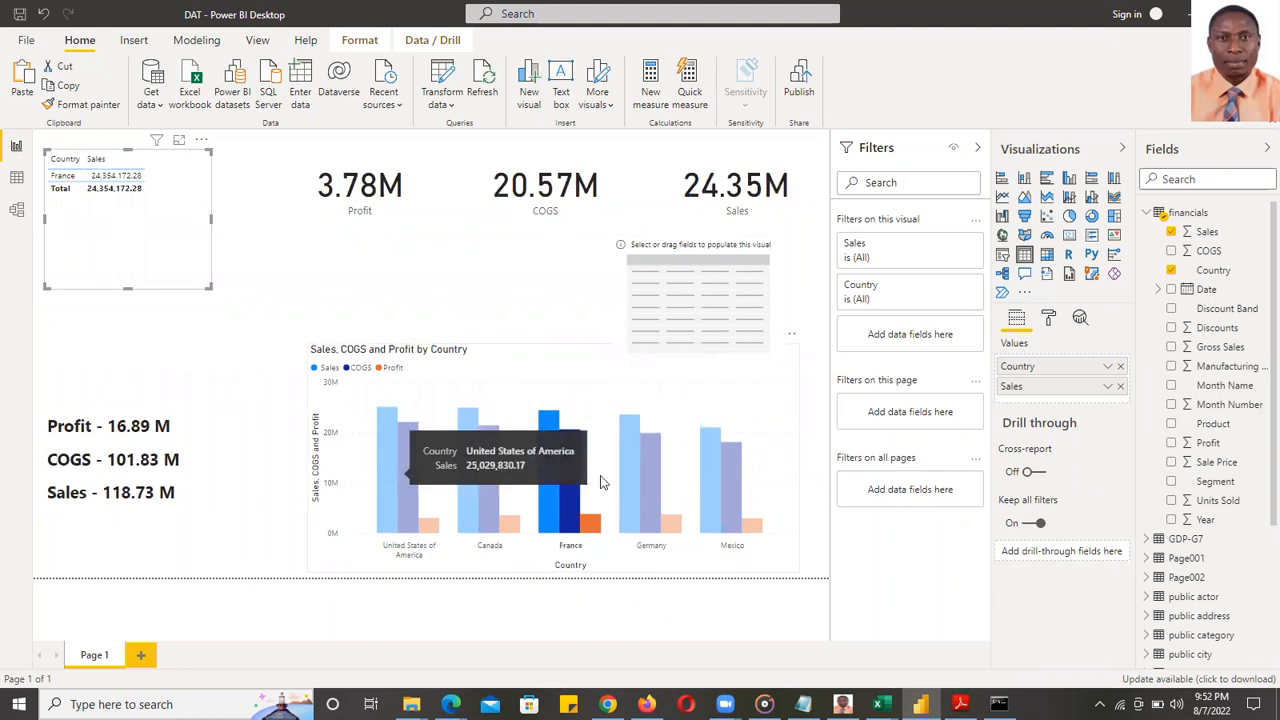
pyautogui.keyDown('ctrl'); pyautogui.click(757, 467); pyautogui.keyUp('ctrl')
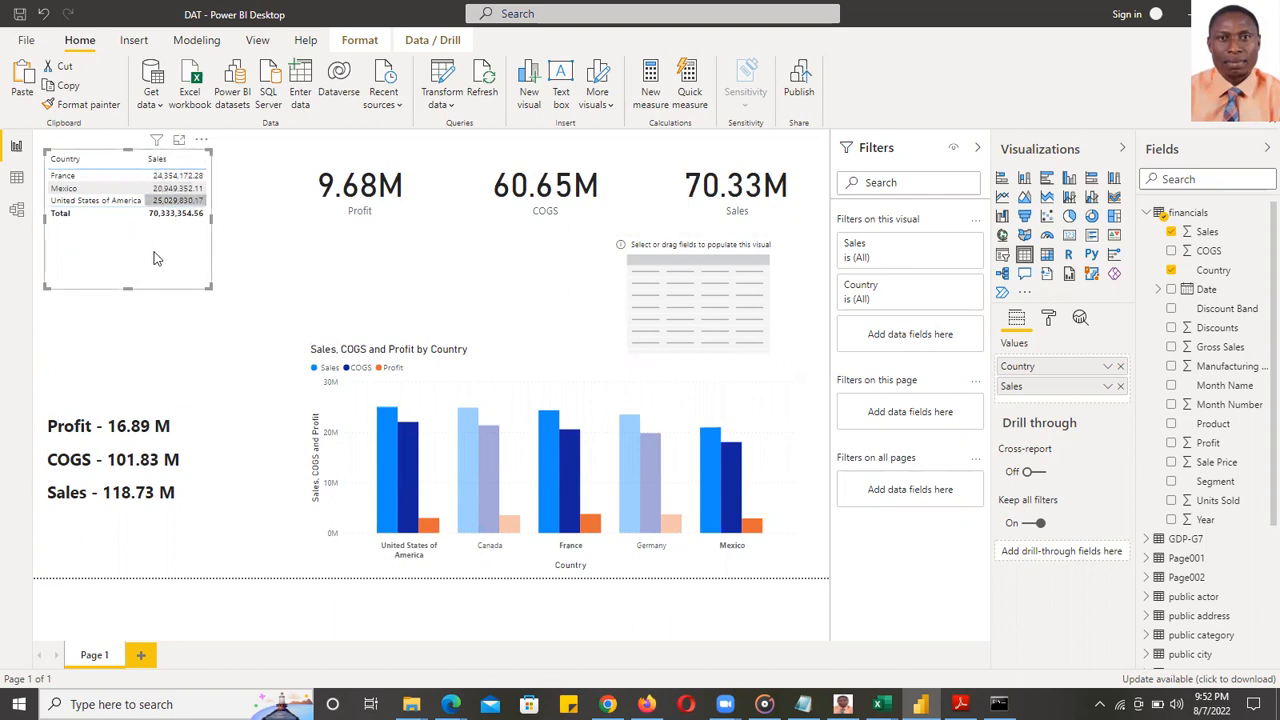
pyautogui.click(392, 466)
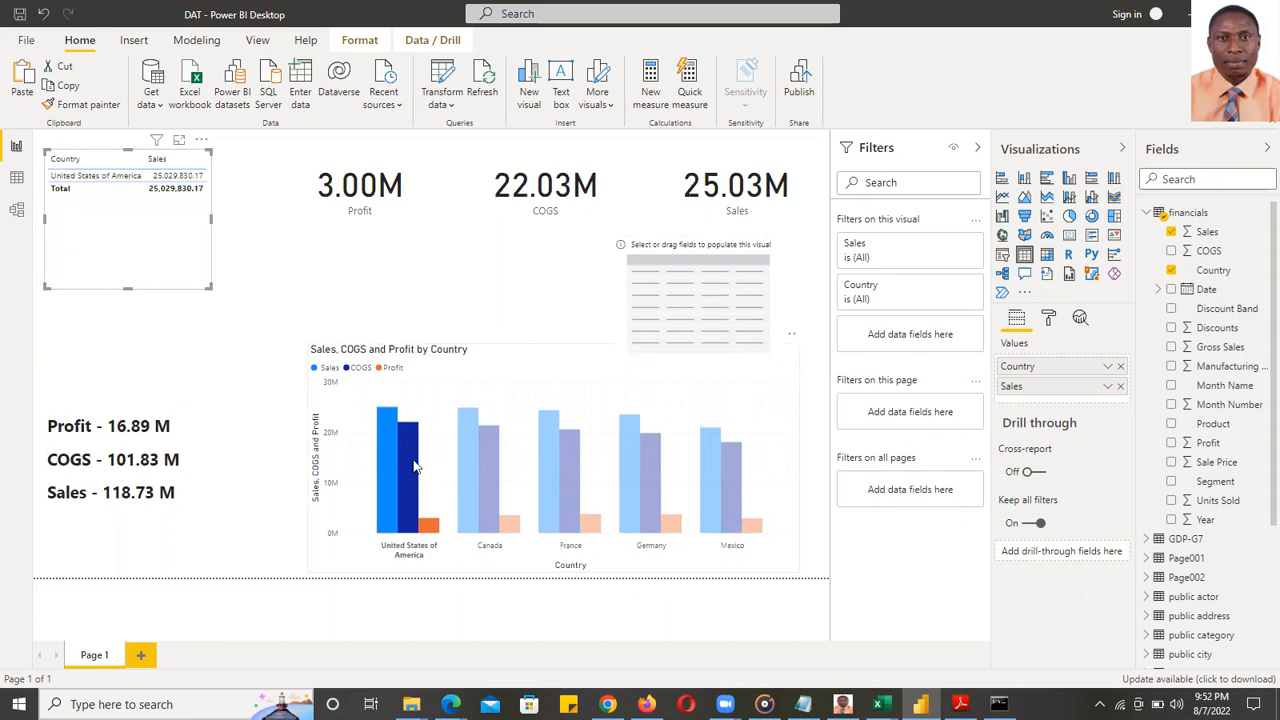
pyautogui.click(500, 283)
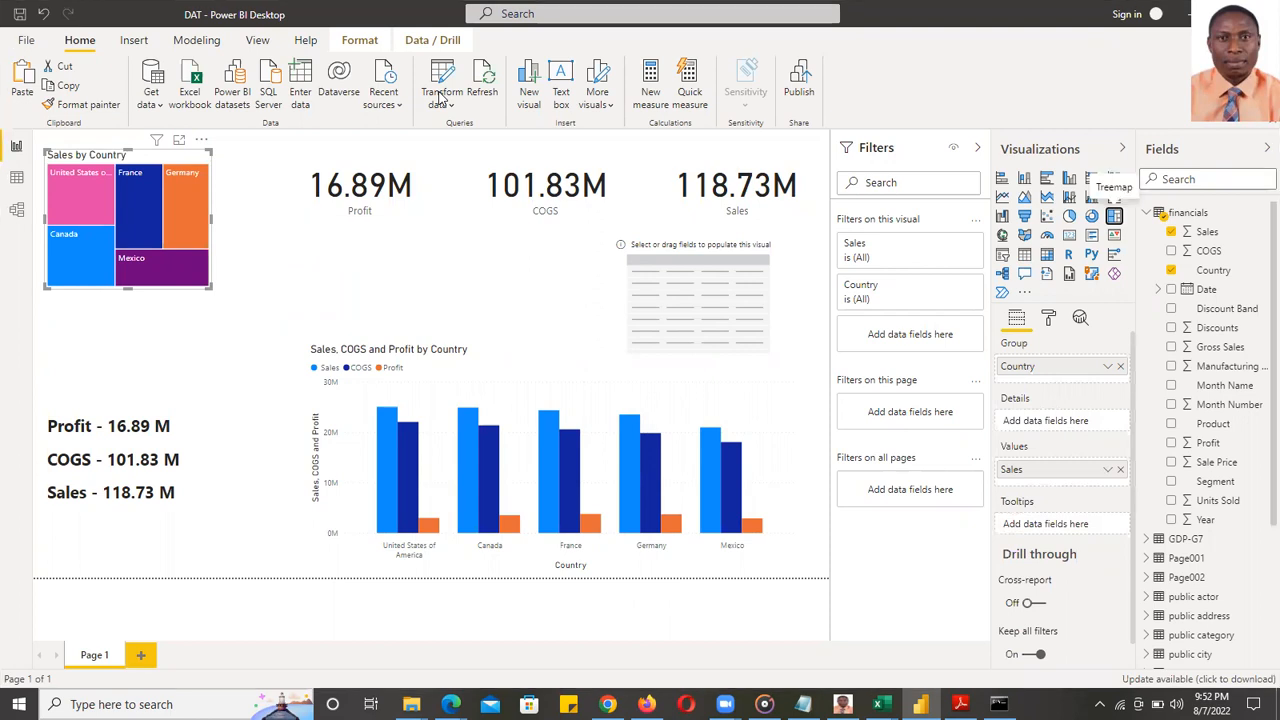
# - Add Country, Sales, COGS and Profit to the empty table
pyautogui.click(430, 267)
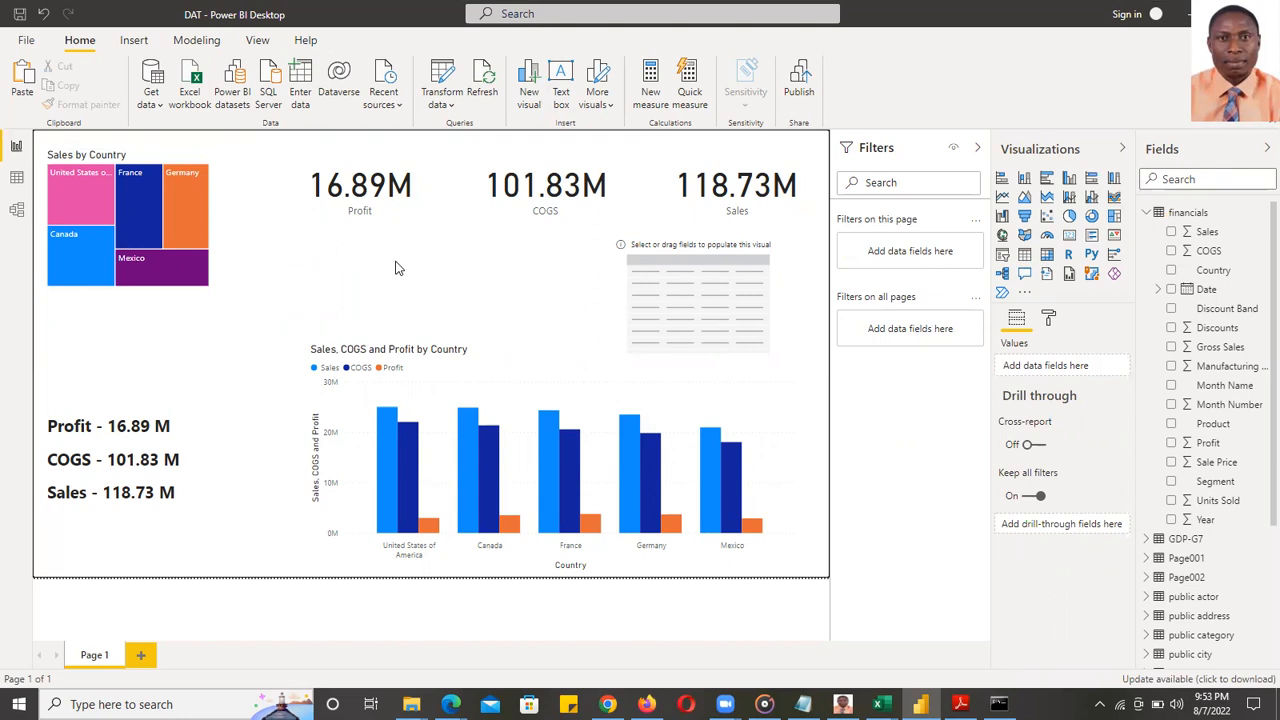
pyautogui.click(760, 250)
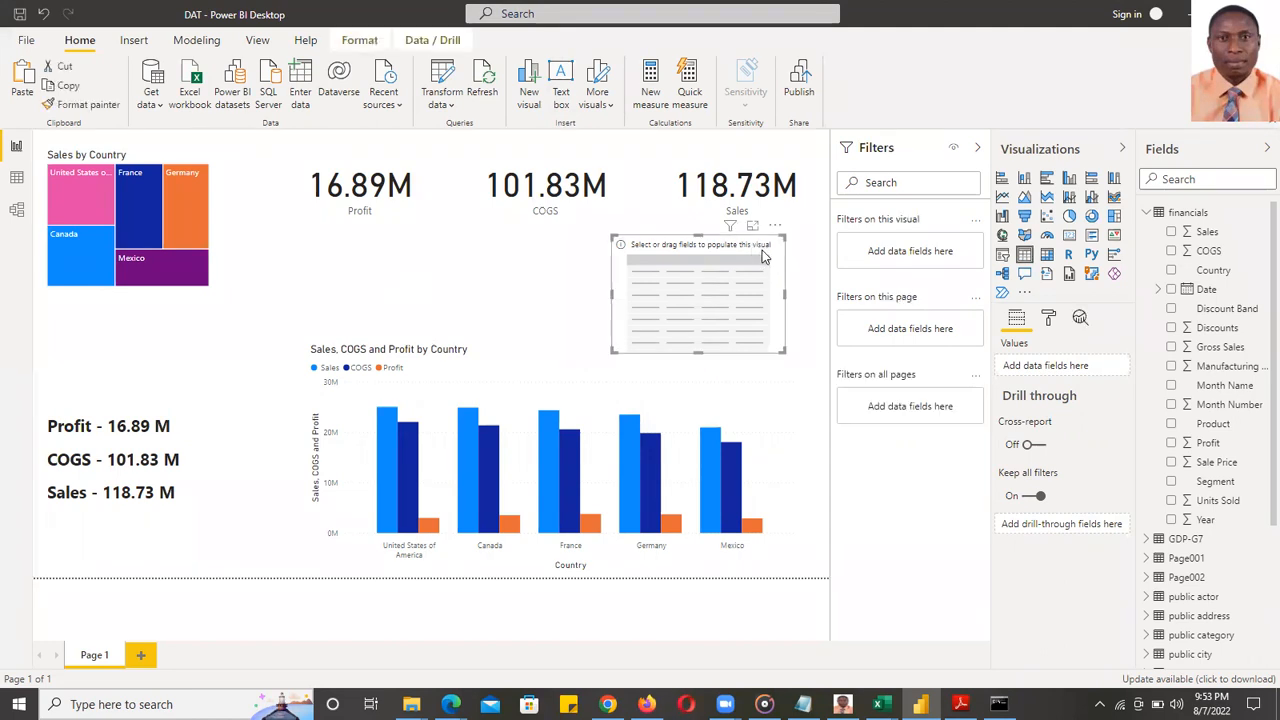
pyautogui.click(1171, 270)
pyautogui.click(1172, 232)
pyautogui.click(1172, 251)
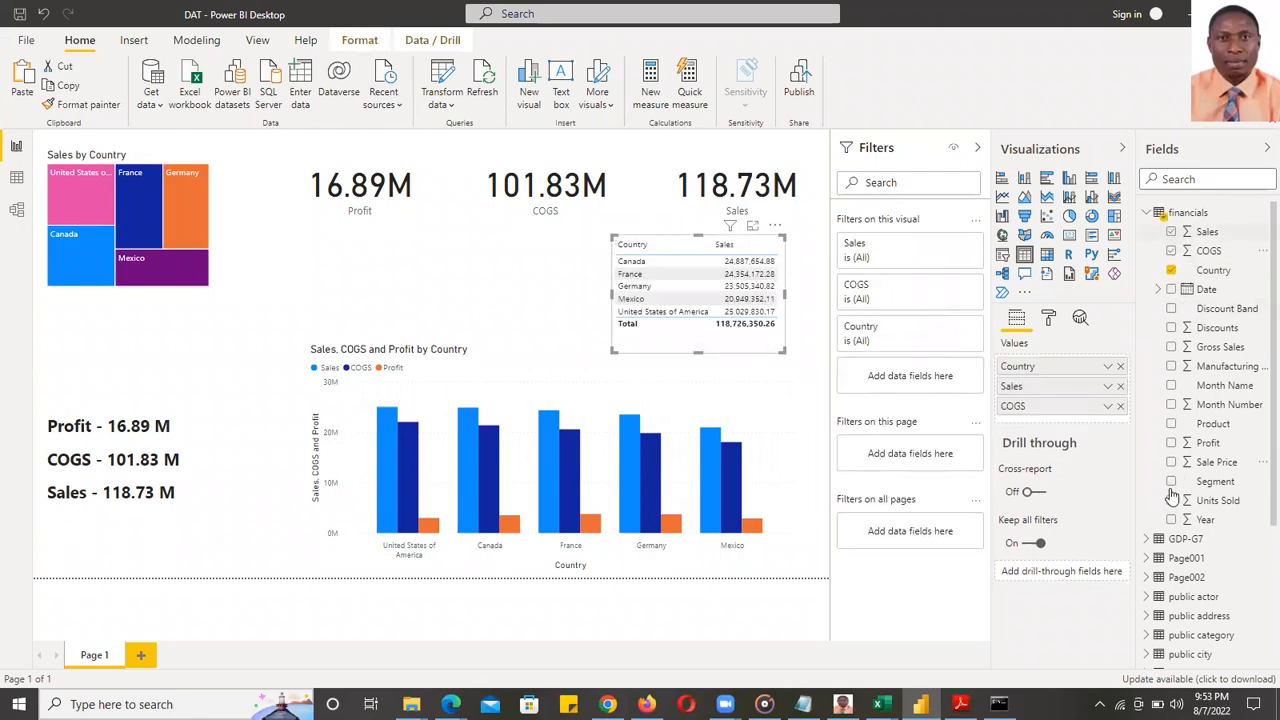
pyautogui.click(1171, 443)
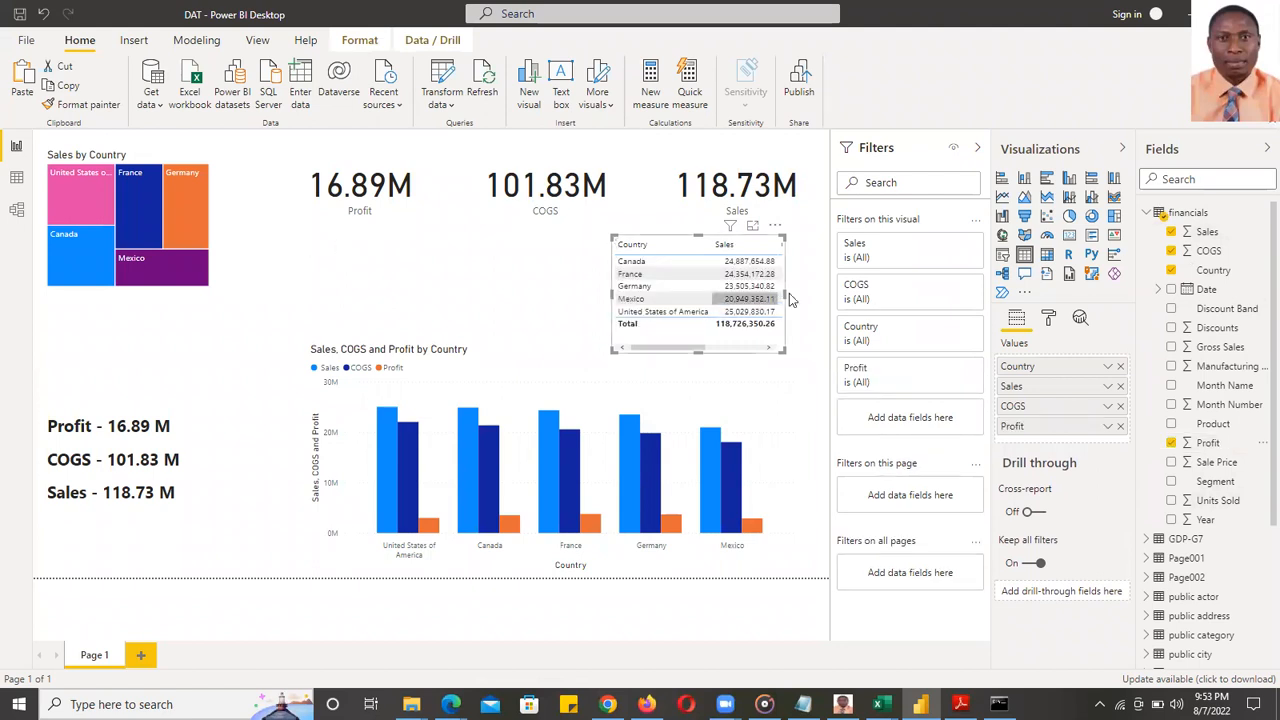
# - Widen the table so COGS shows and move it beneath the COGS and Sales cards
pyautogui.moveTo(786, 293); pyautogui.dragTo(832, 305)
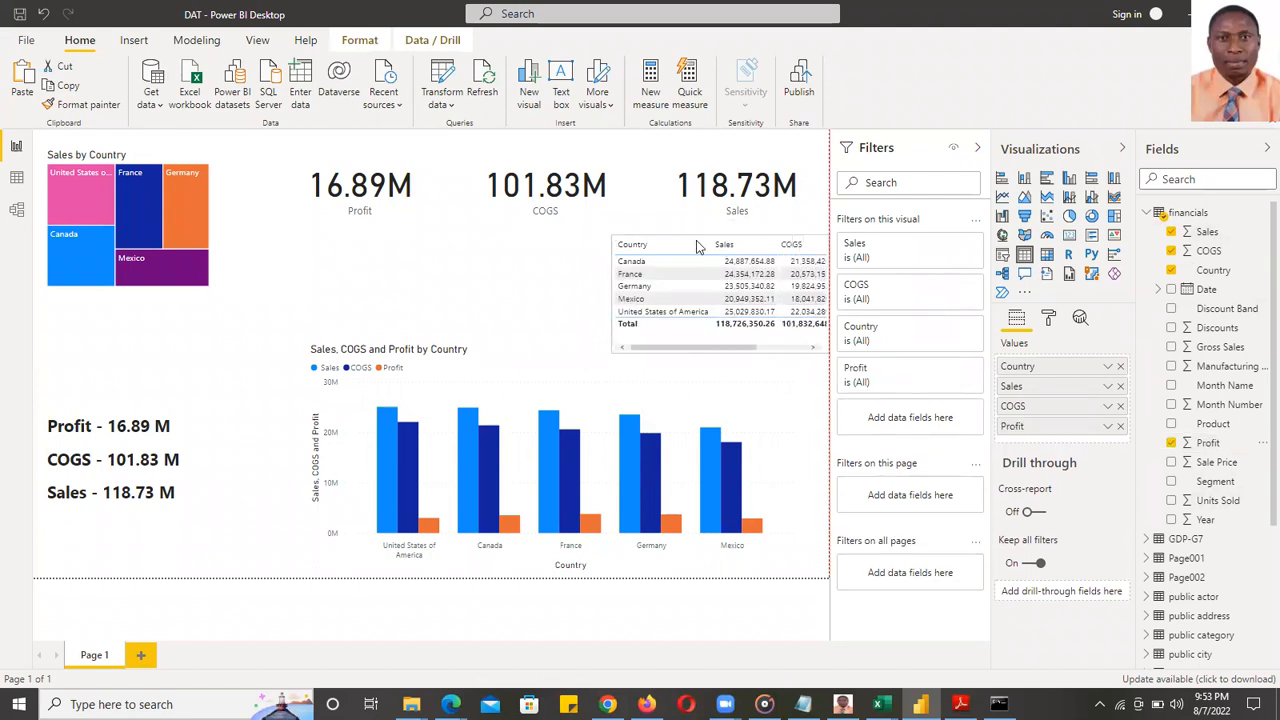
pyautogui.moveTo(608, 240); pyautogui.dragTo(505, 235)
pyautogui.moveTo(517, 235); pyautogui.dragTo(531, 237)
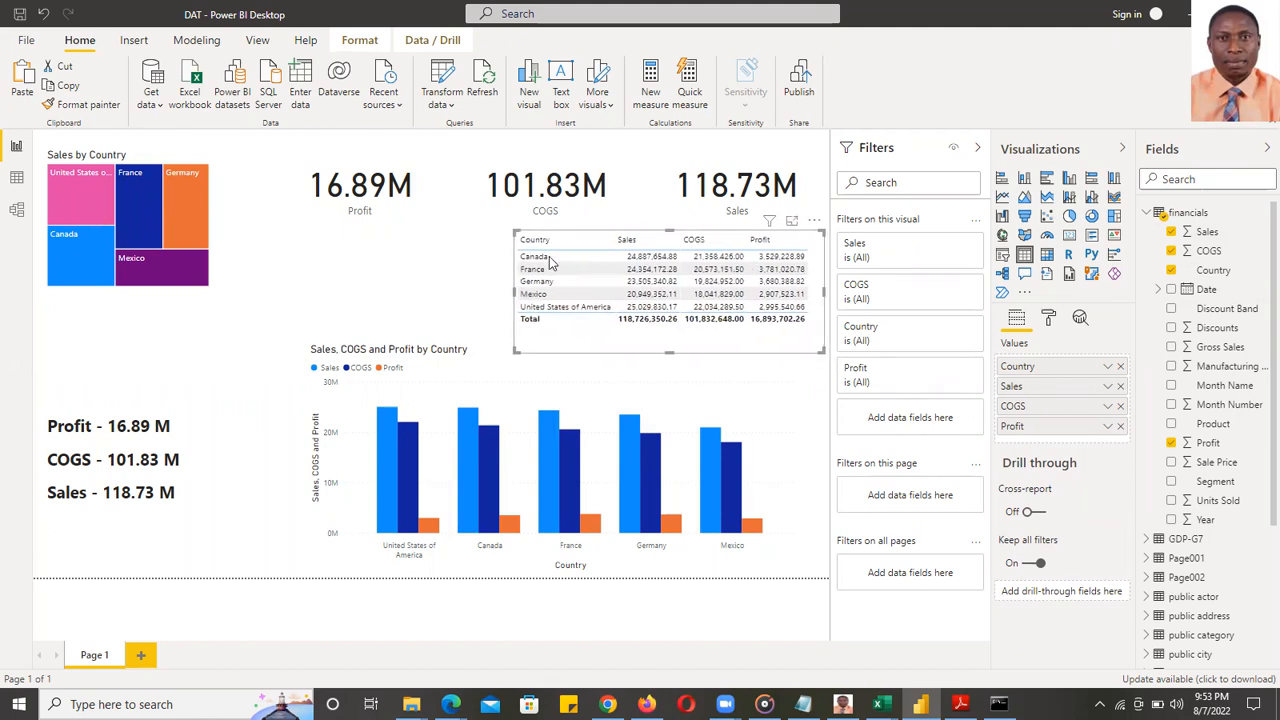
pyautogui.click(55, 145)
# - Shorten the country table so it clears the column chart
pyautogui.click(26, 40)
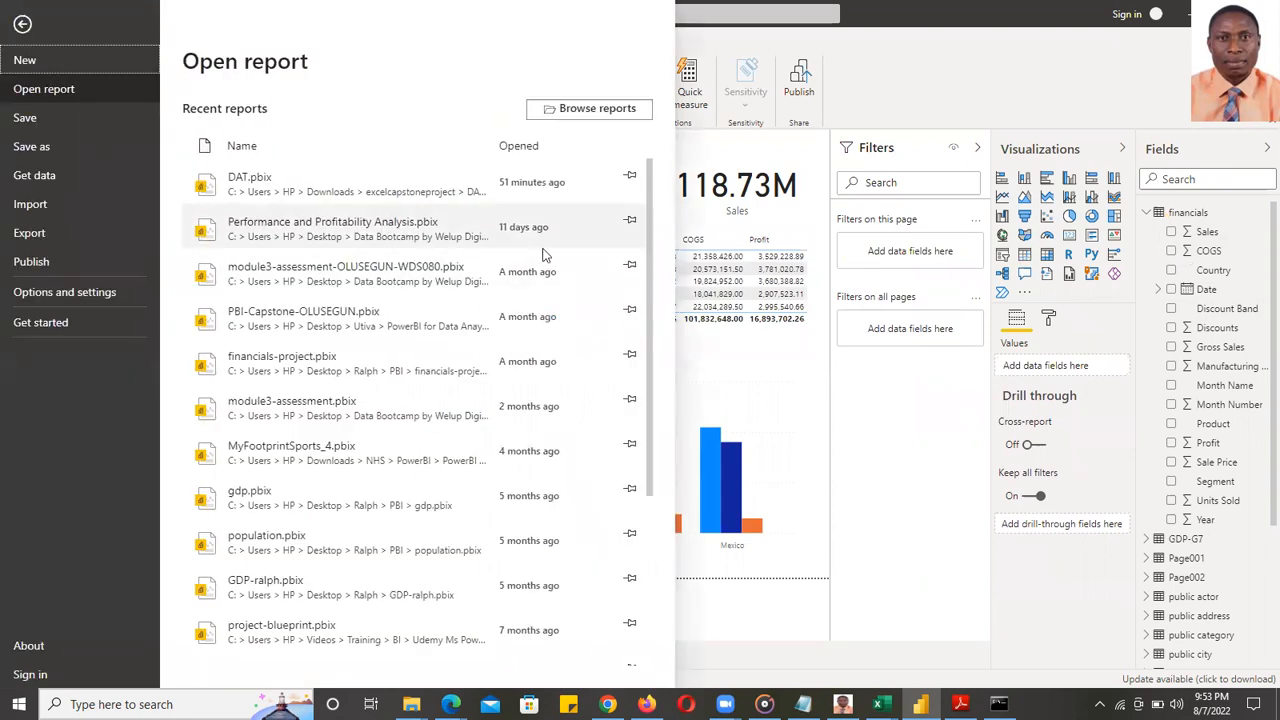
pyautogui.click(802, 387)
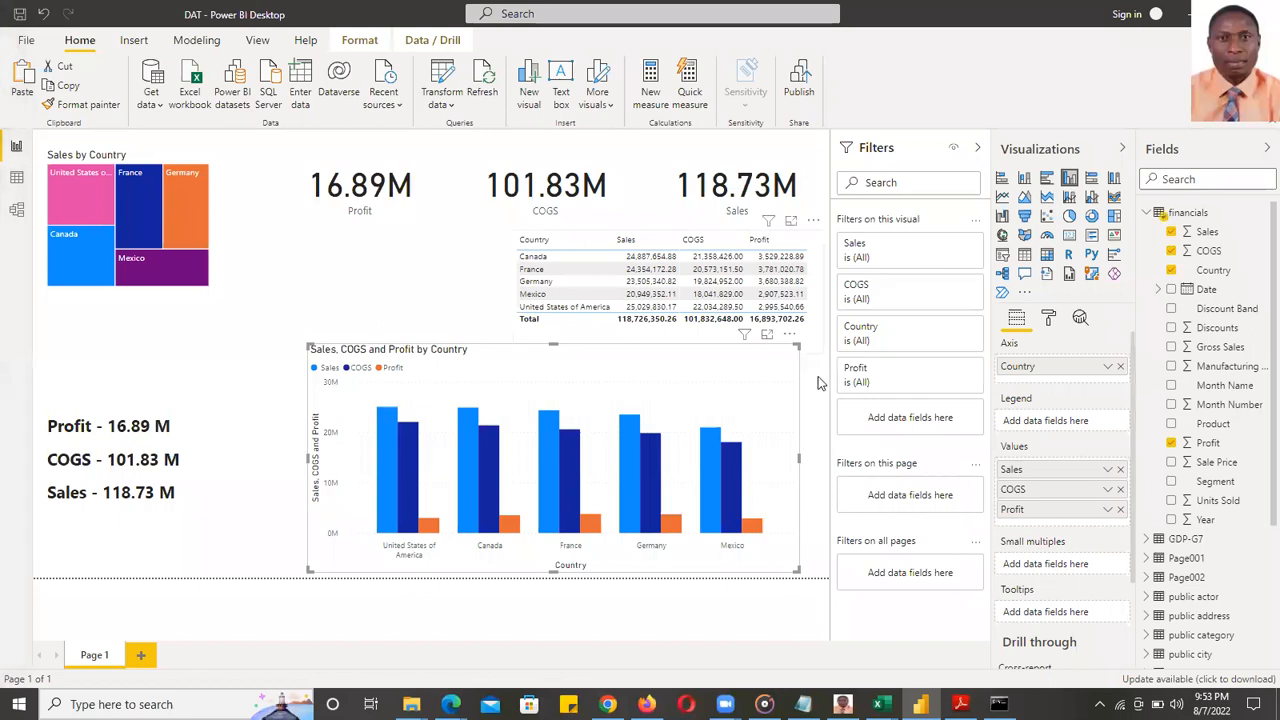
pyautogui.click(780, 345)
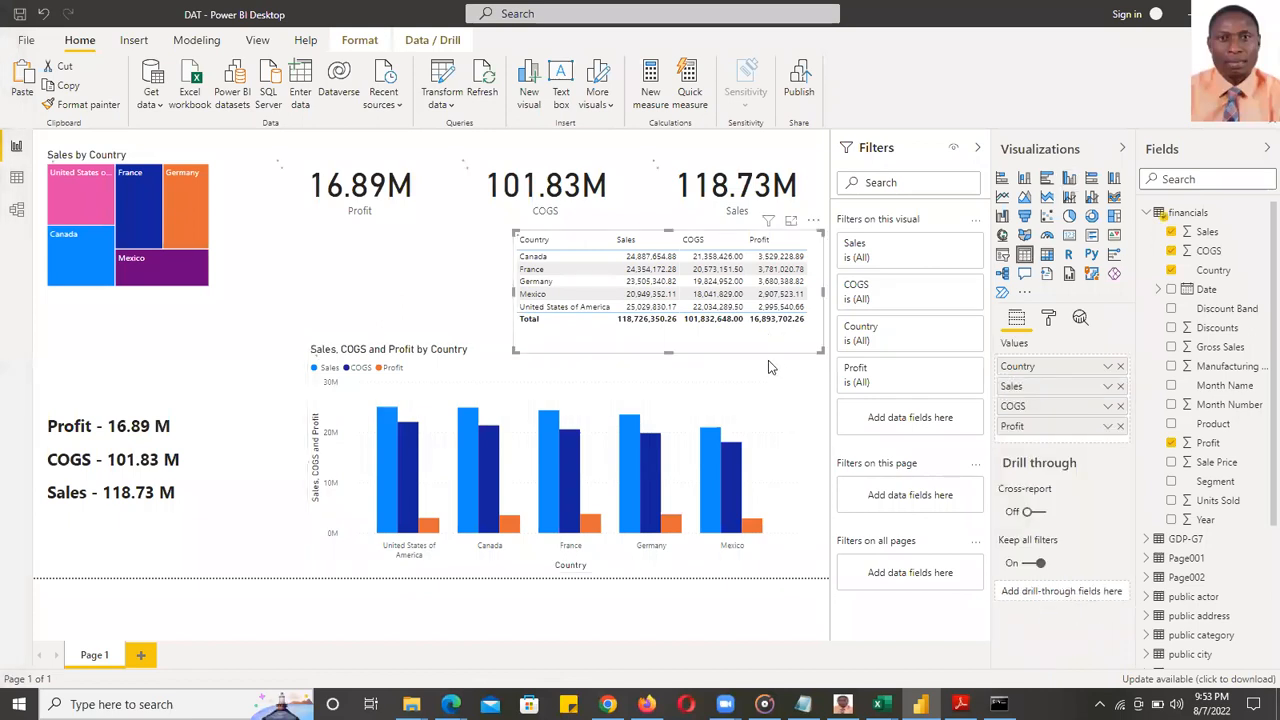
pyautogui.click(675, 357)
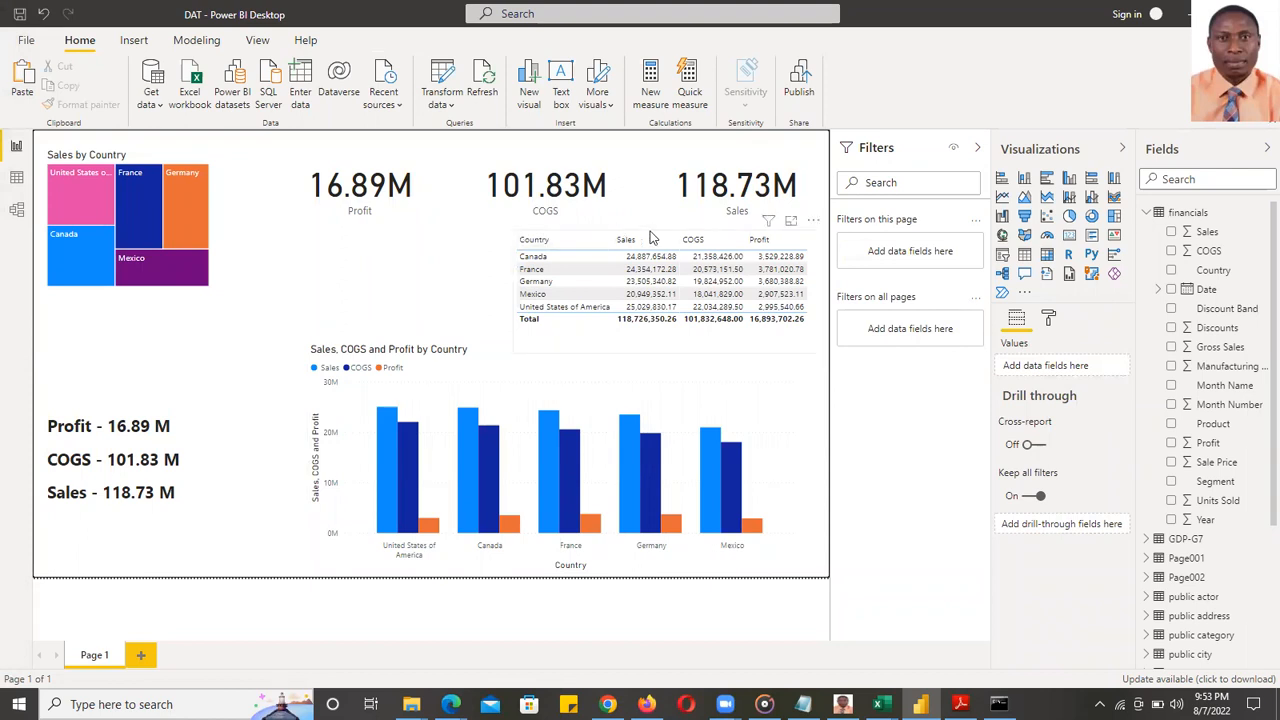
pyautogui.click(668, 344)
pyautogui.moveTo(670, 350); pyautogui.dragTo(672, 336)
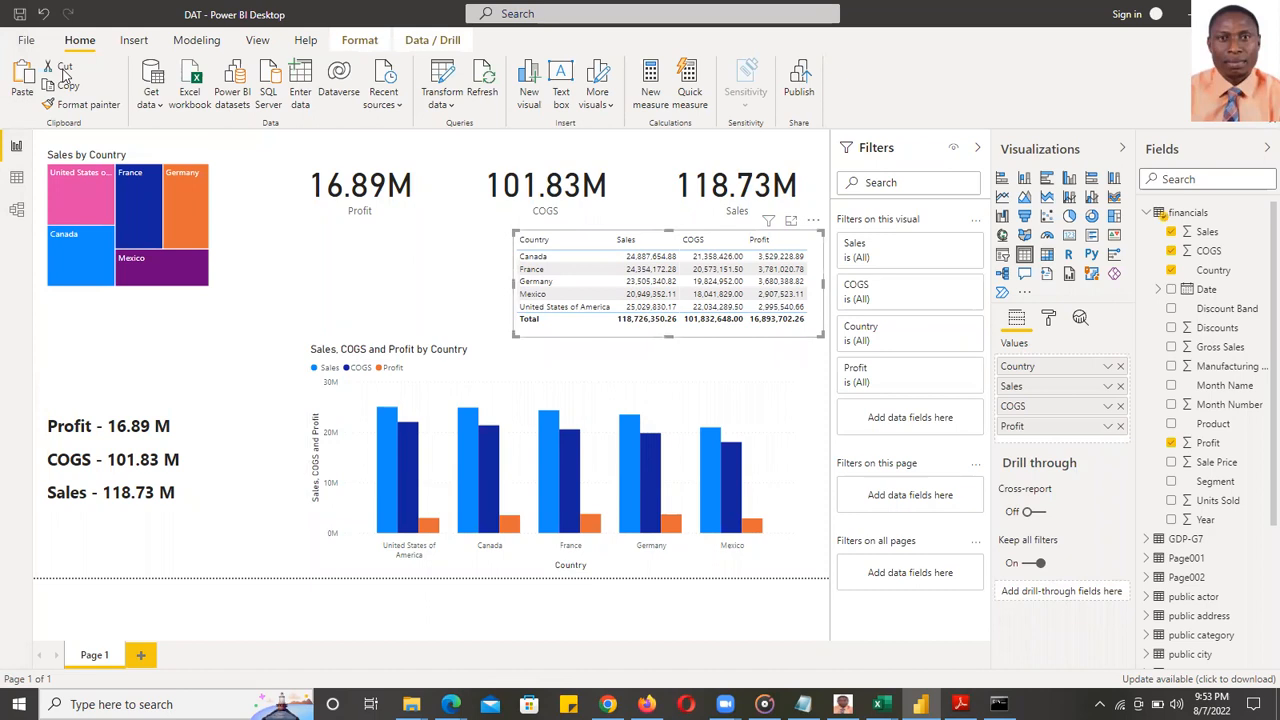
# - Open the recent reports list, close it without opening one, and return to the DAT report window
pyautogui.click(26, 40)
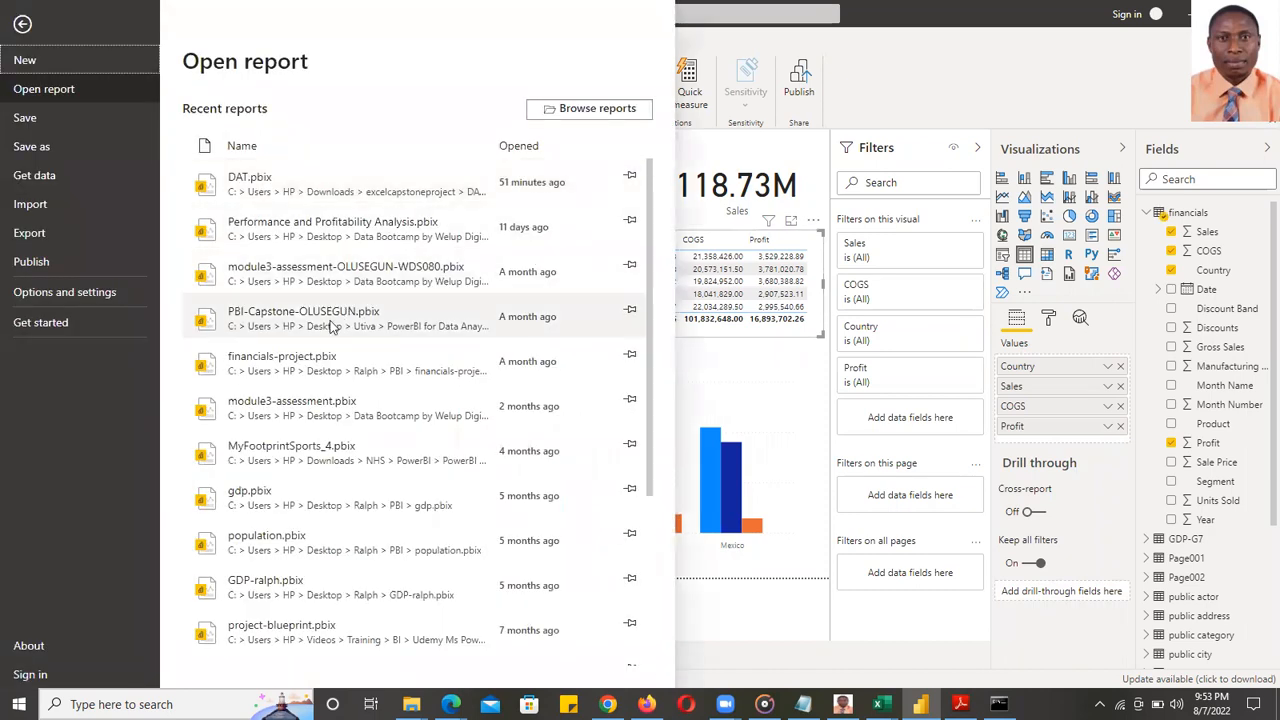
pyautogui.click(22, 23)
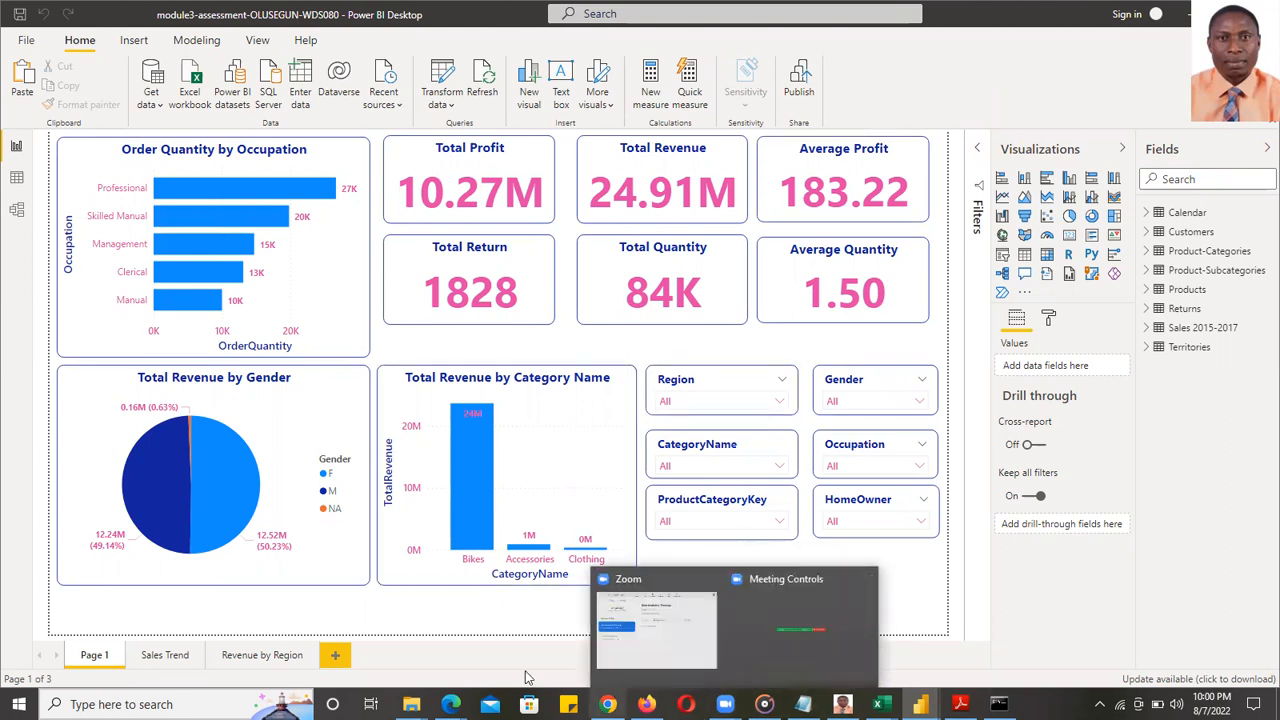
pyautogui.moveTo(907, 695)
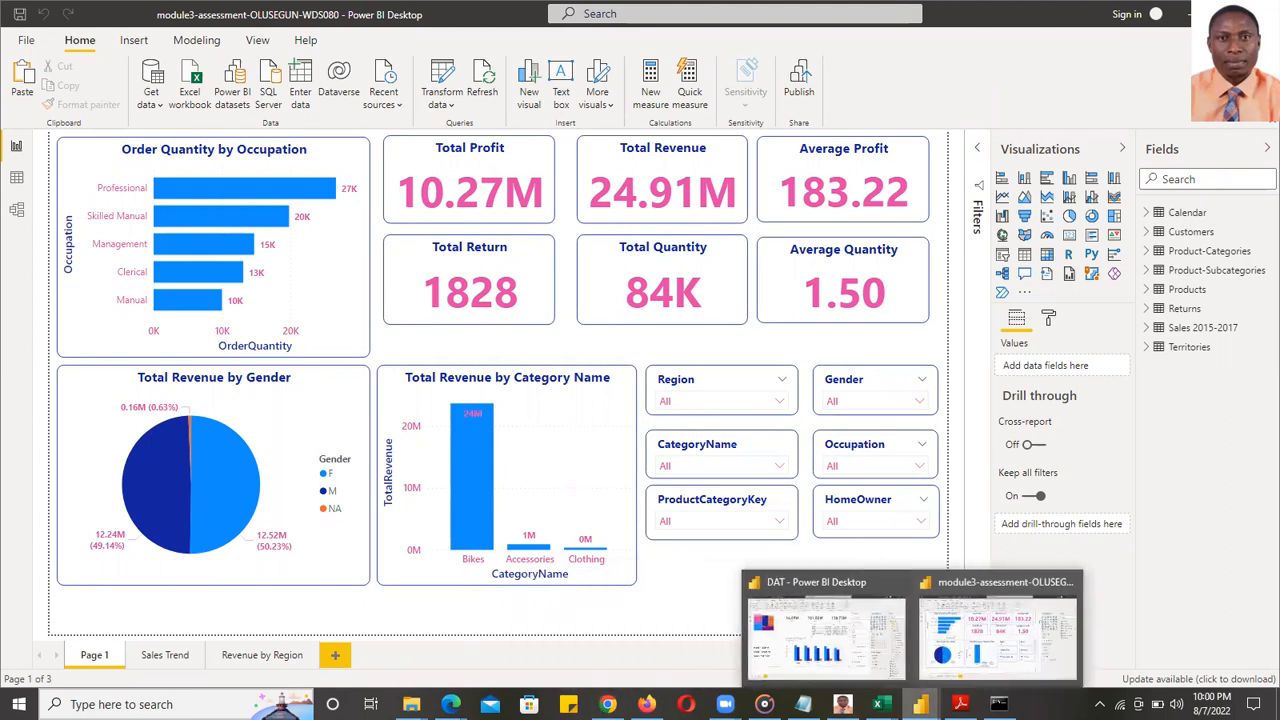
pyautogui.click(840, 645)
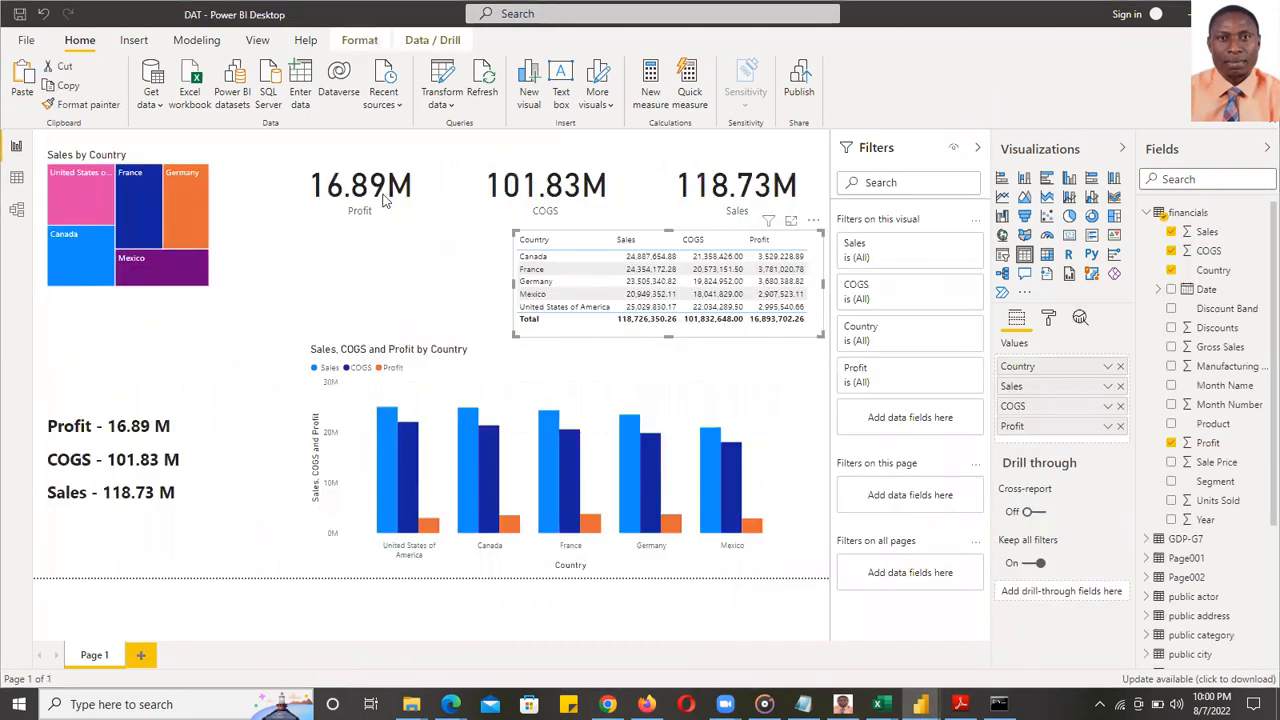
# - Cross-filter the page to Mexico, France and United States of America, then clear it
pyautogui.click(773, 365)
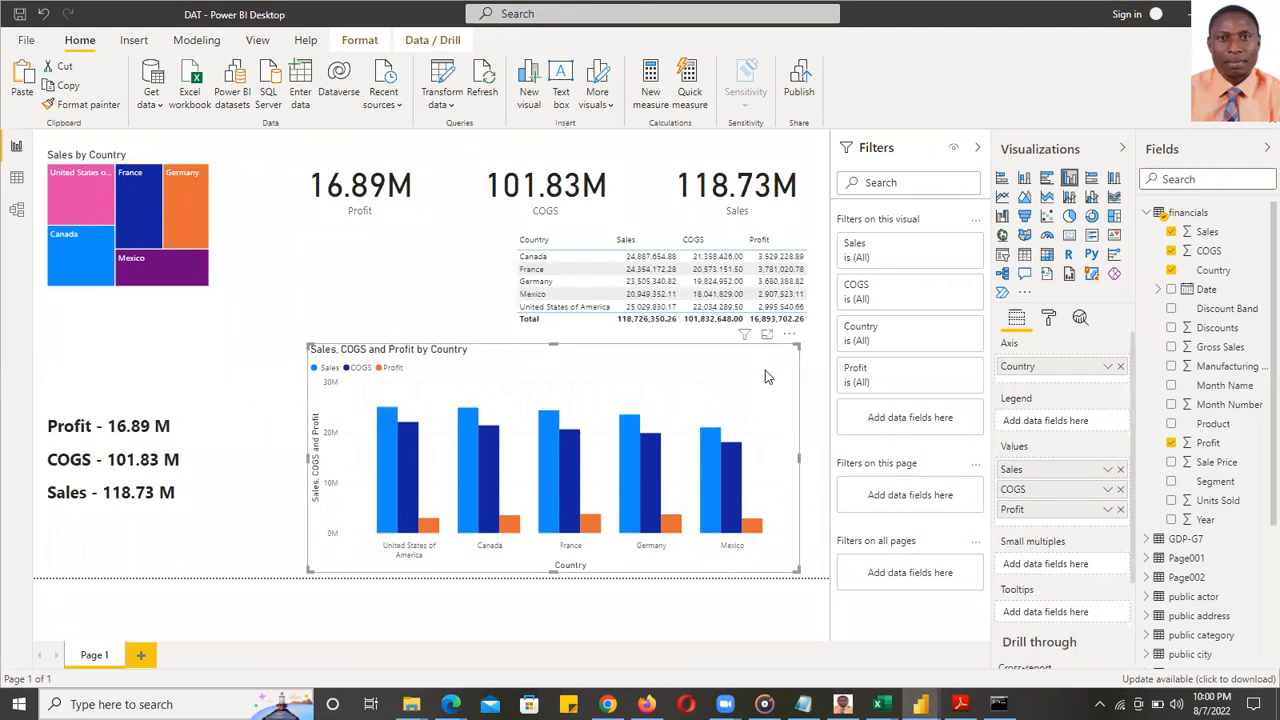
pyautogui.moveTo(728, 513)
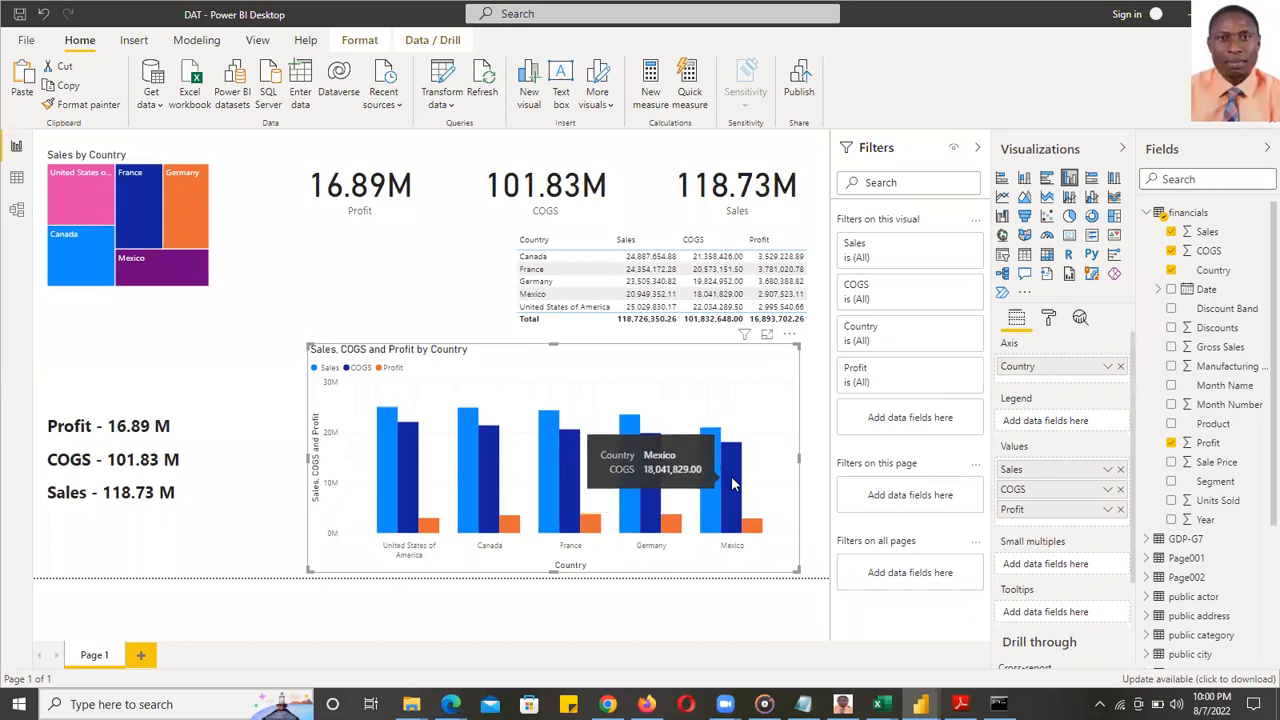
pyautogui.click(731, 480)
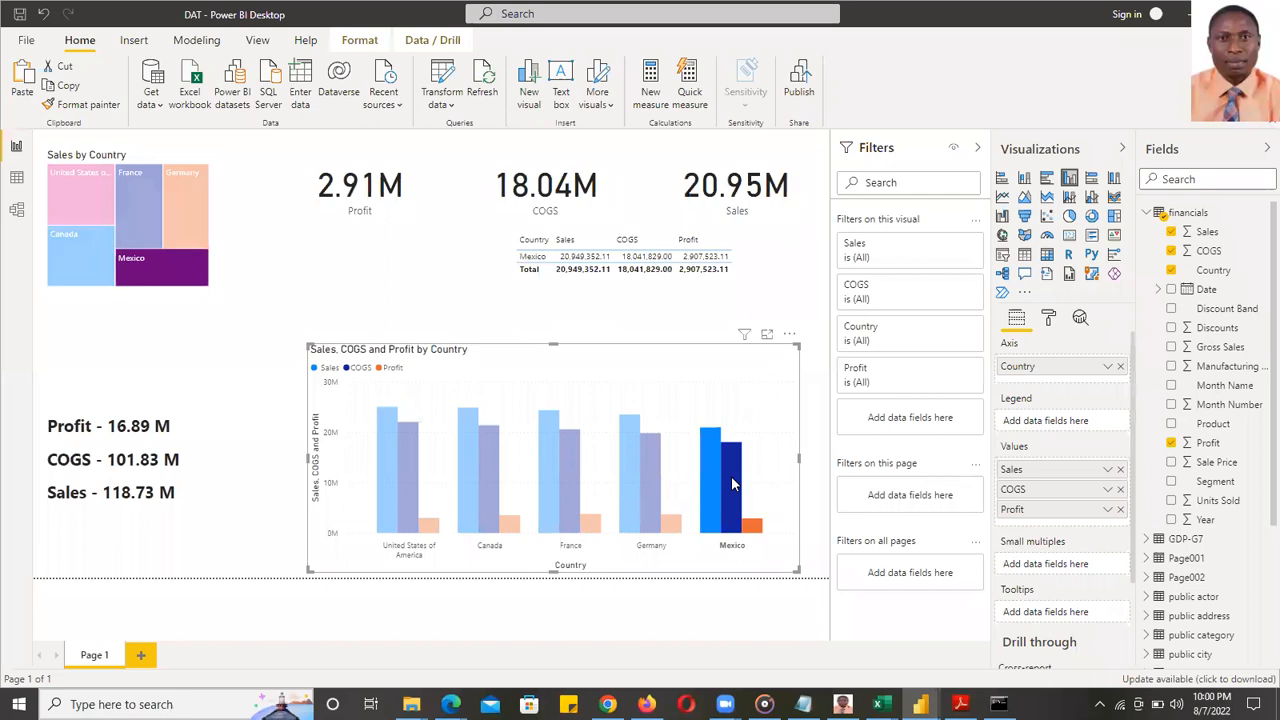
pyautogui.keyDown('ctrl'); pyautogui.click(549, 474); pyautogui.keyUp('ctrl')
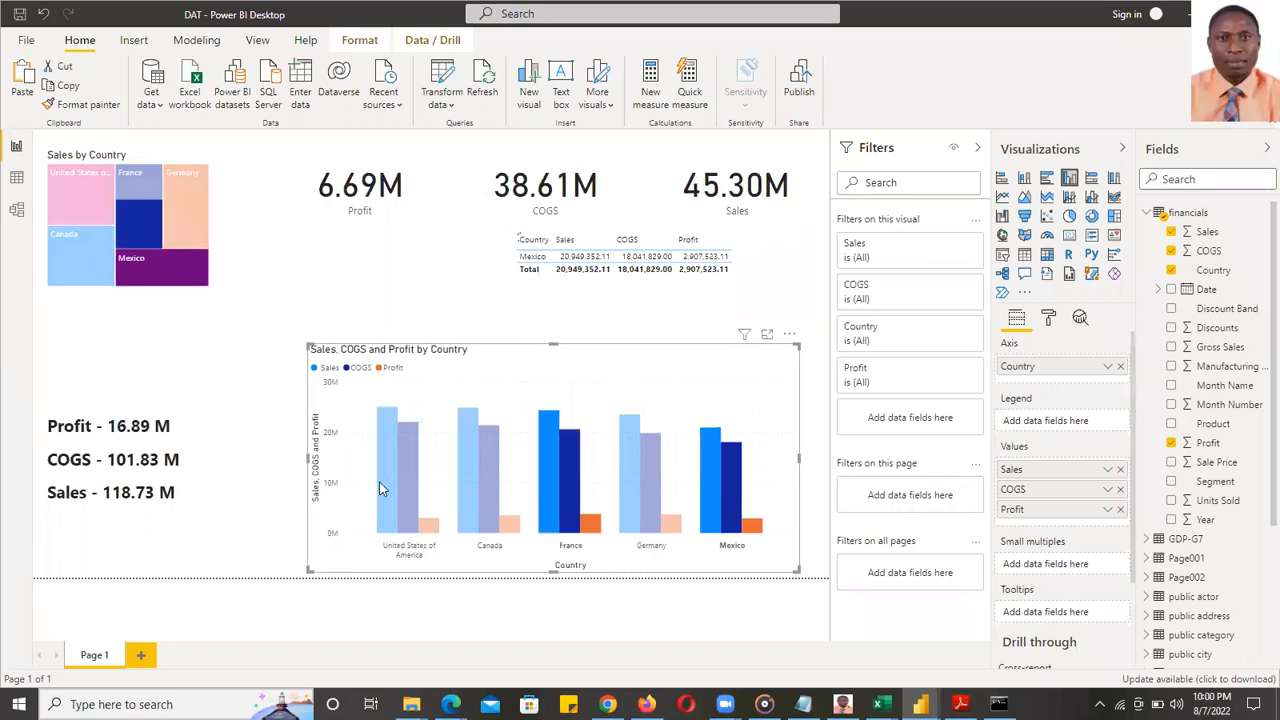
pyautogui.keyDown('ctrl'); pyautogui.click(398, 470); pyautogui.keyUp('ctrl')
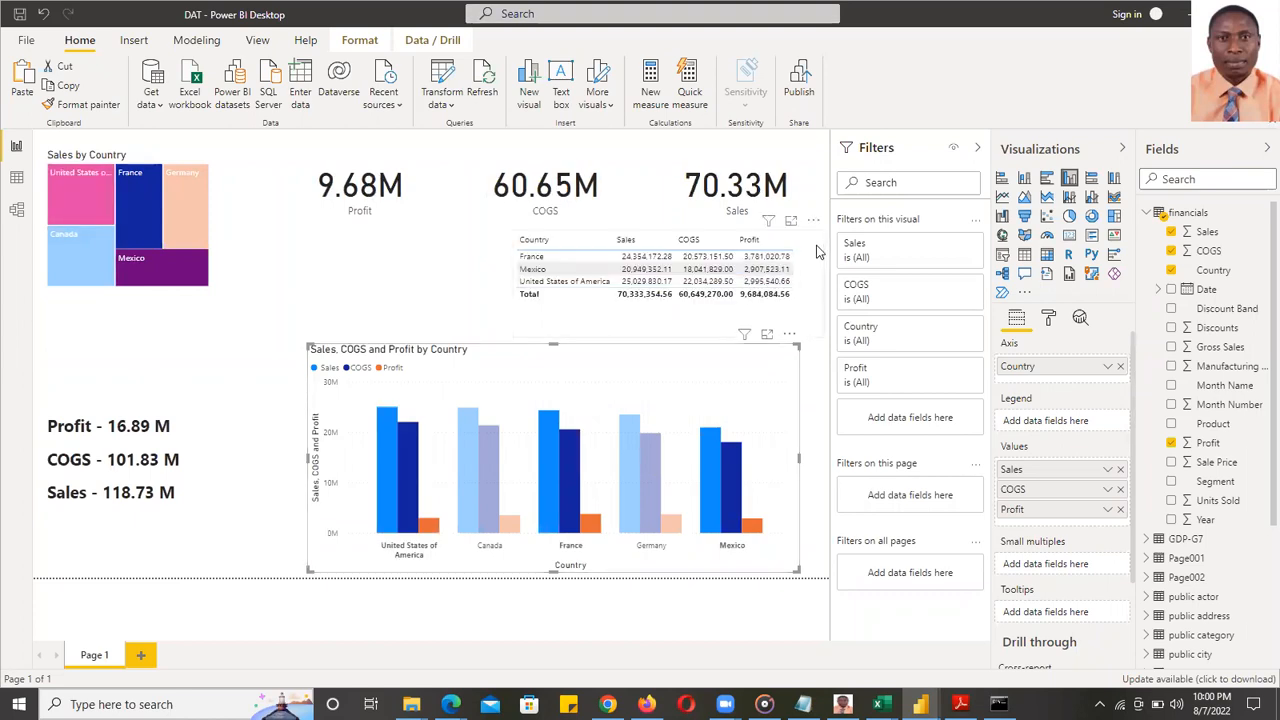
pyautogui.click(820, 286)
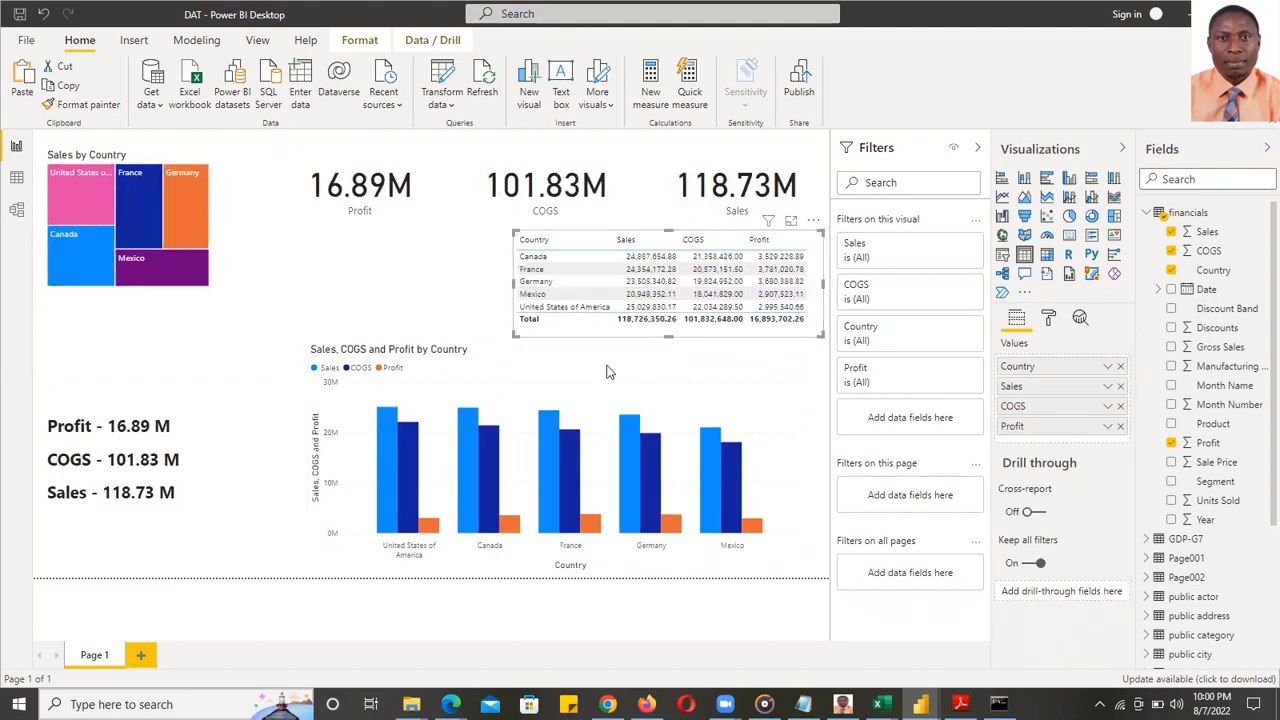
# - Cross-filter to Canada, clear it, then filter to United States of America
pyautogui.click(468, 452)
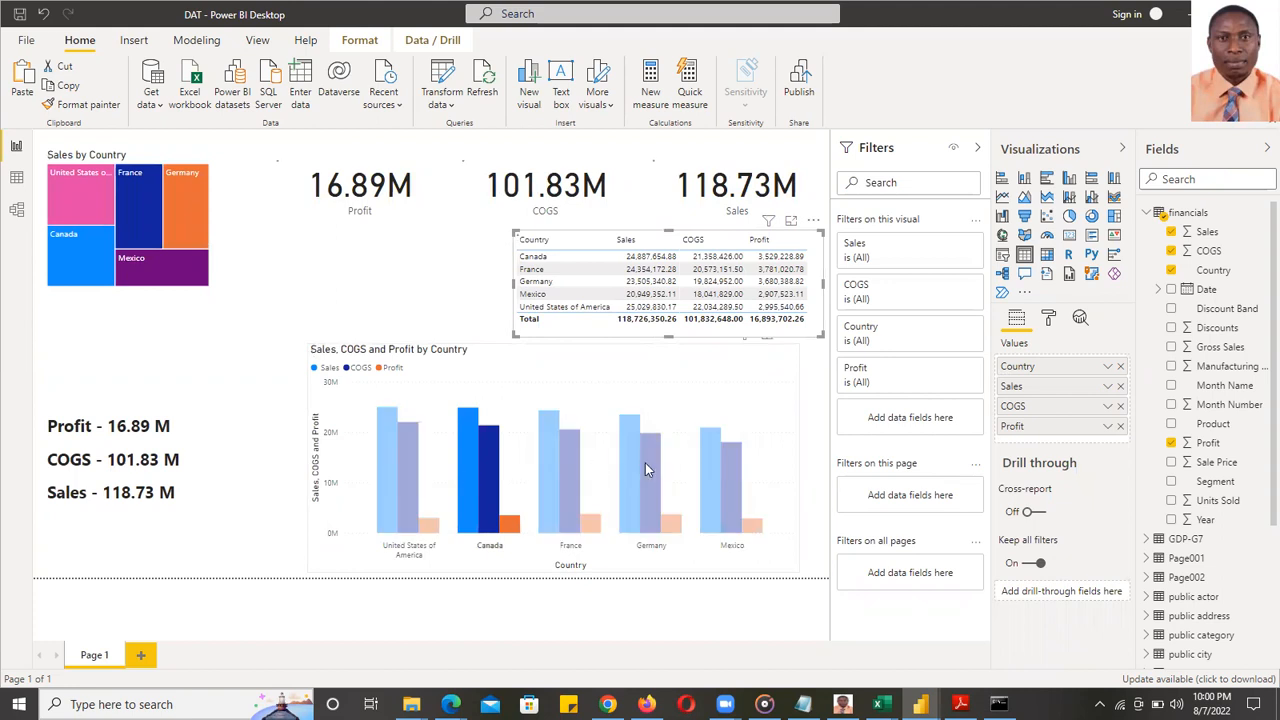
pyautogui.click(389, 460)
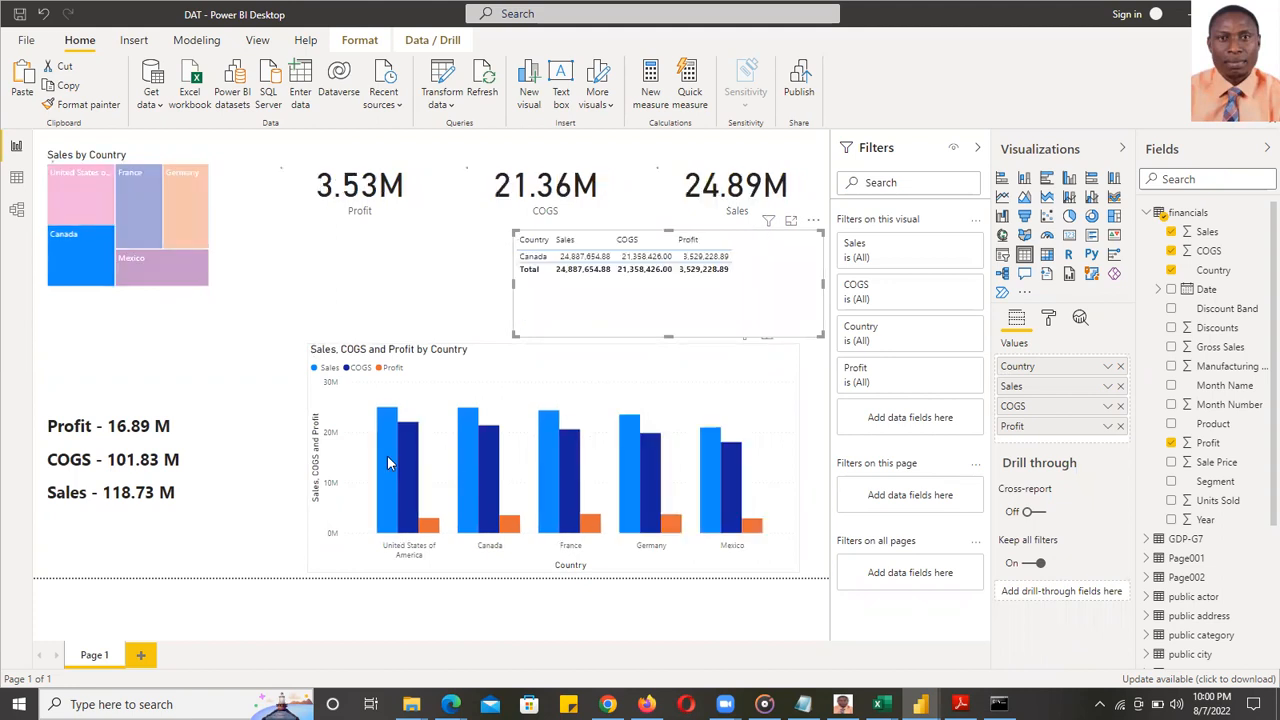
pyautogui.click(389, 462)
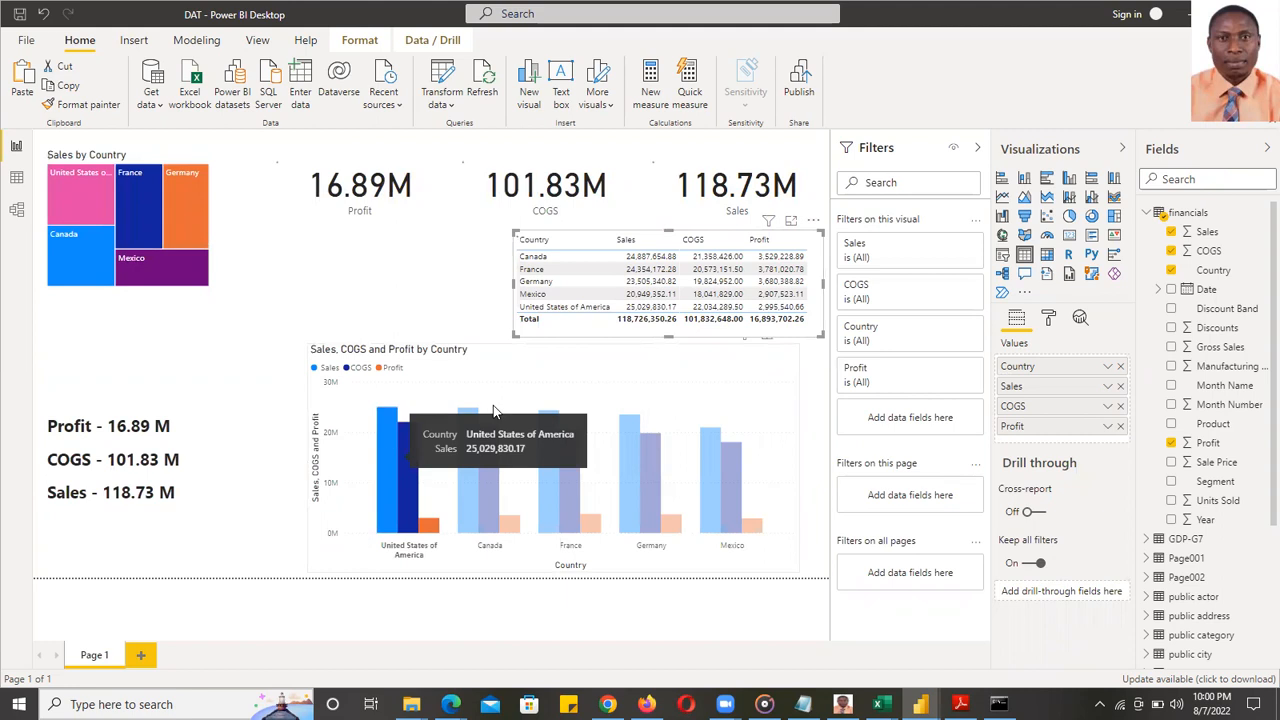
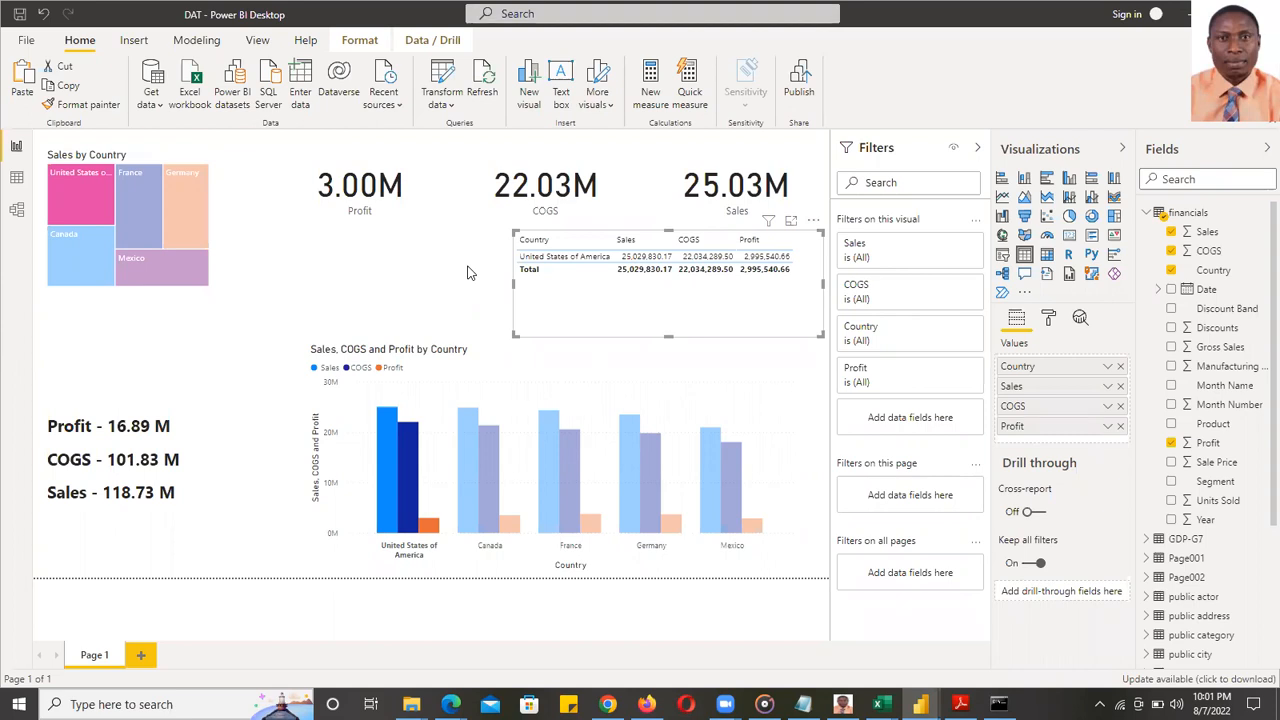
# - Add France and Mexico to the United States of America cross-filter in the column chart
pyautogui.keyDown('ctrl'); pyautogui.click(547, 470); pyautogui.keyUp('ctrl')
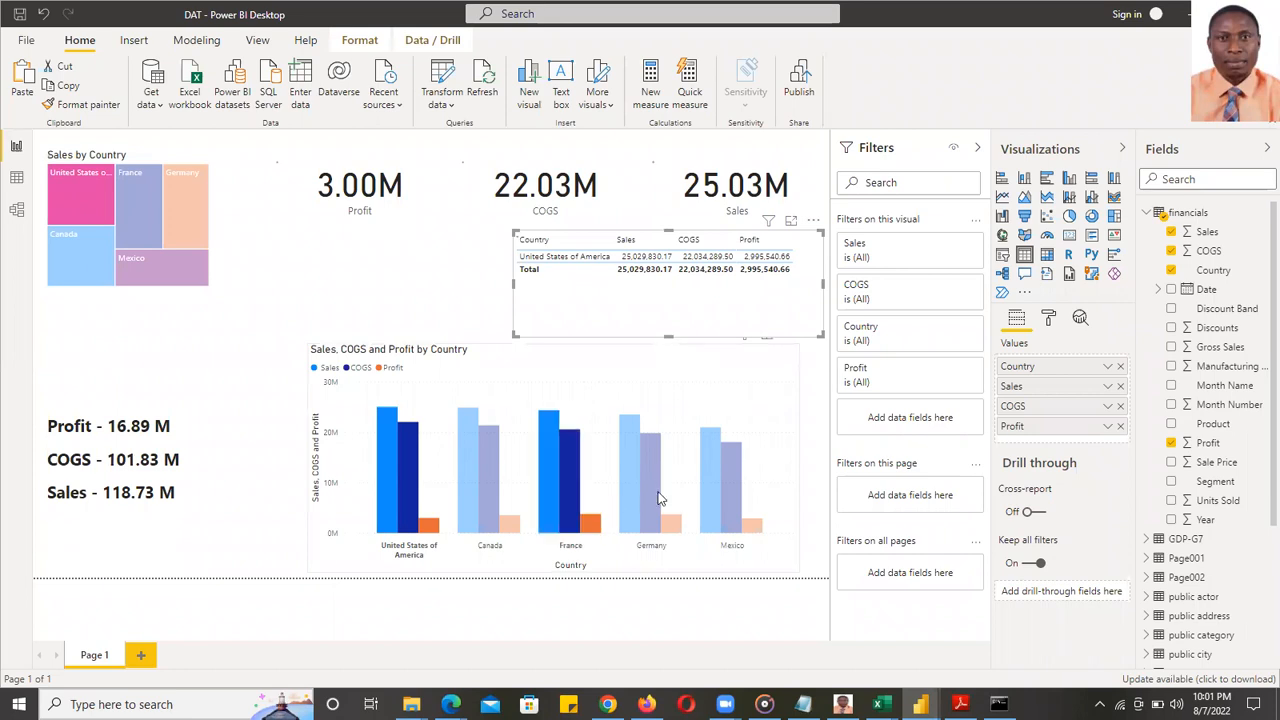
pyautogui.keyDown('ctrl'); pyautogui.click(735, 483); pyautogui.keyUp('ctrl')
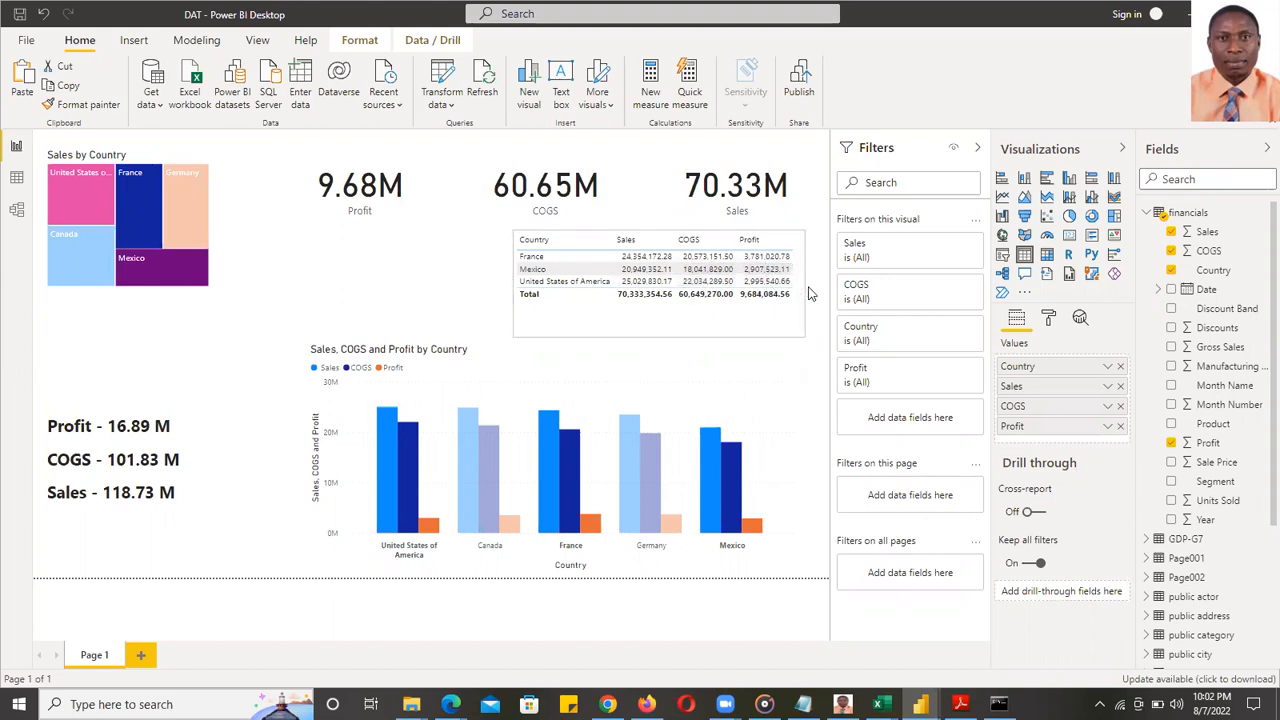
# - Drag the table's bottom edge up so it fits the three country rows and total
pyautogui.moveTo(663, 337); pyautogui.dragTo(670, 321)
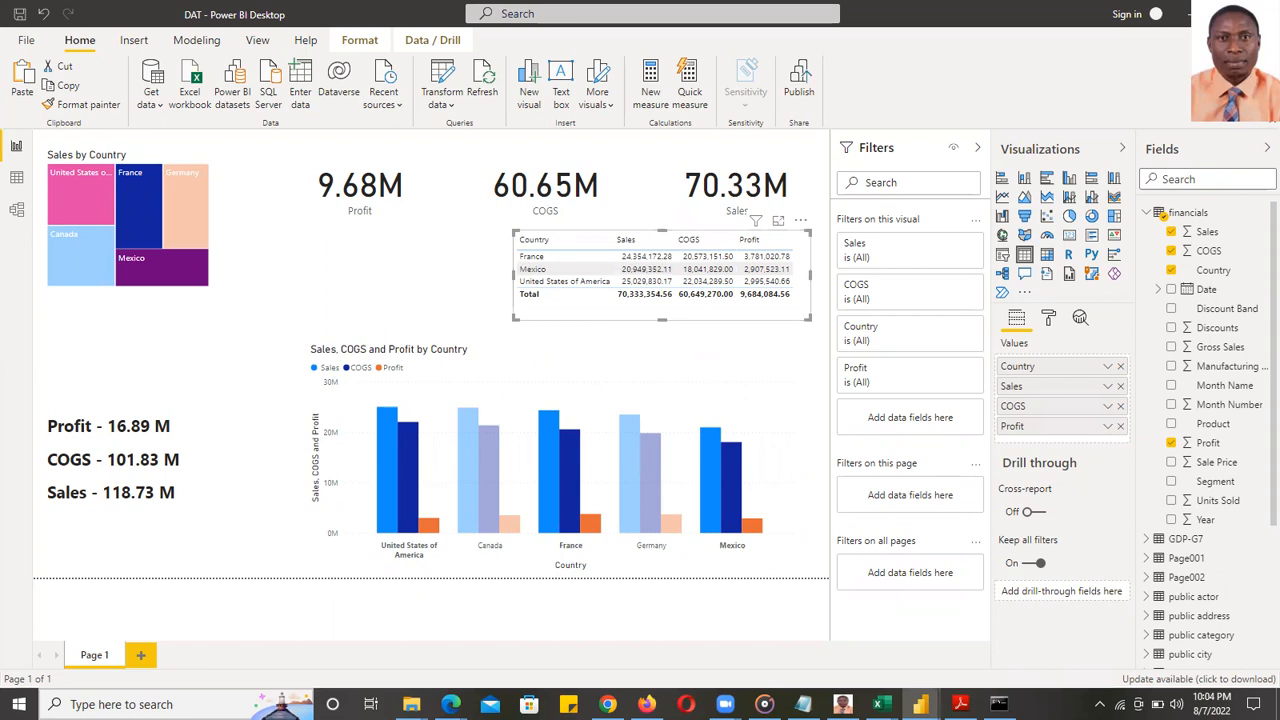
# - Switch to the module3-assessment report, view Sales Trend and Revenue by Region, then return to Page 1
pyautogui.moveTo(920, 704)
pyautogui.click(1005, 630)
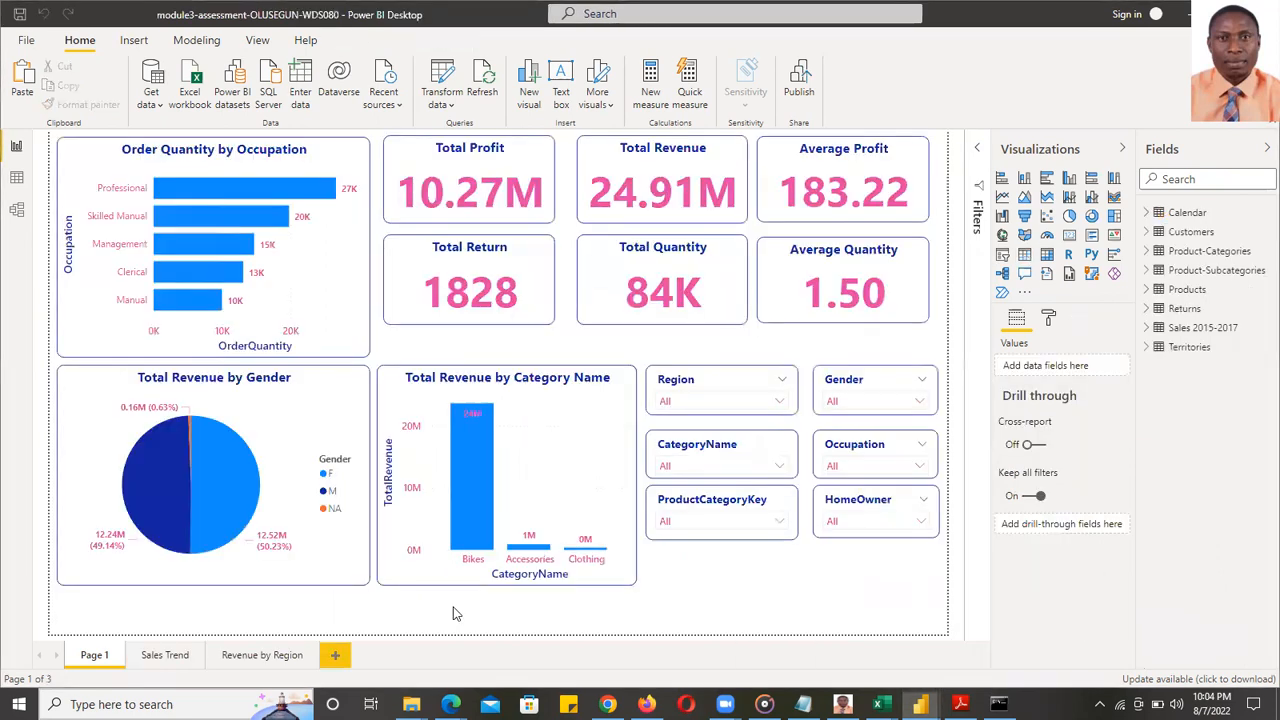
pyautogui.click(180, 658)
pyautogui.click(263, 656)
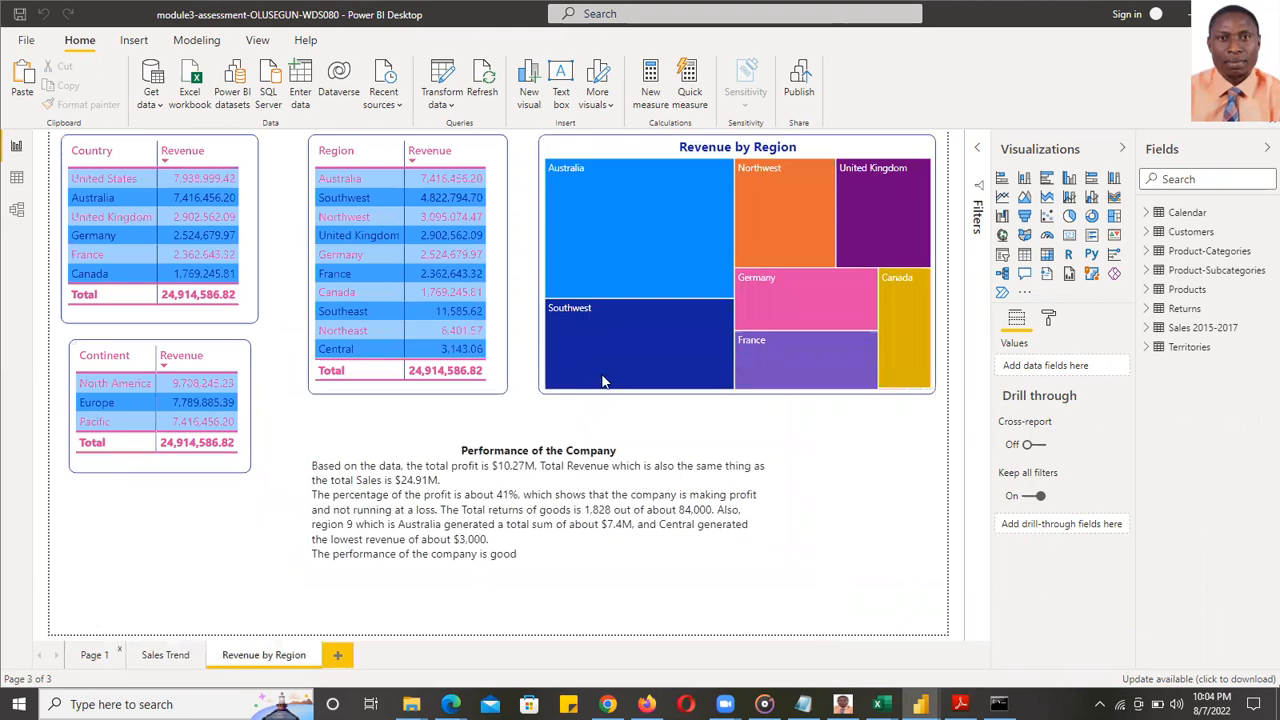
pyautogui.click(94, 655)
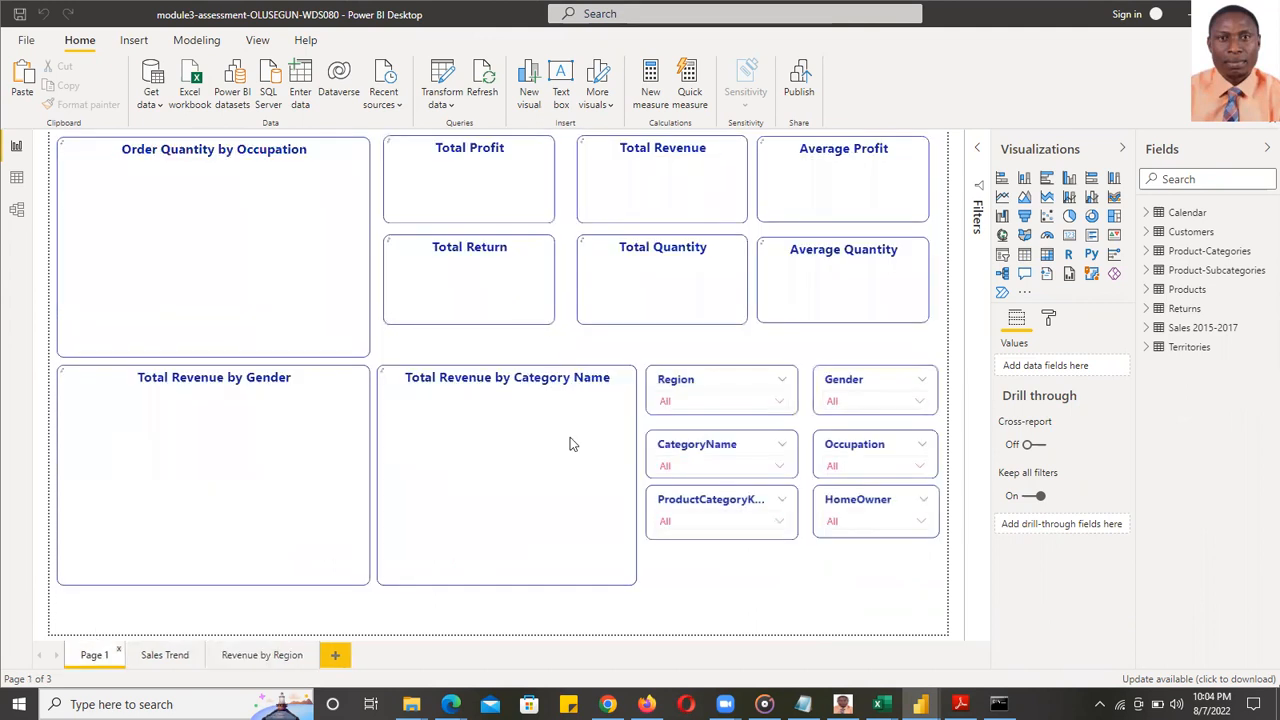